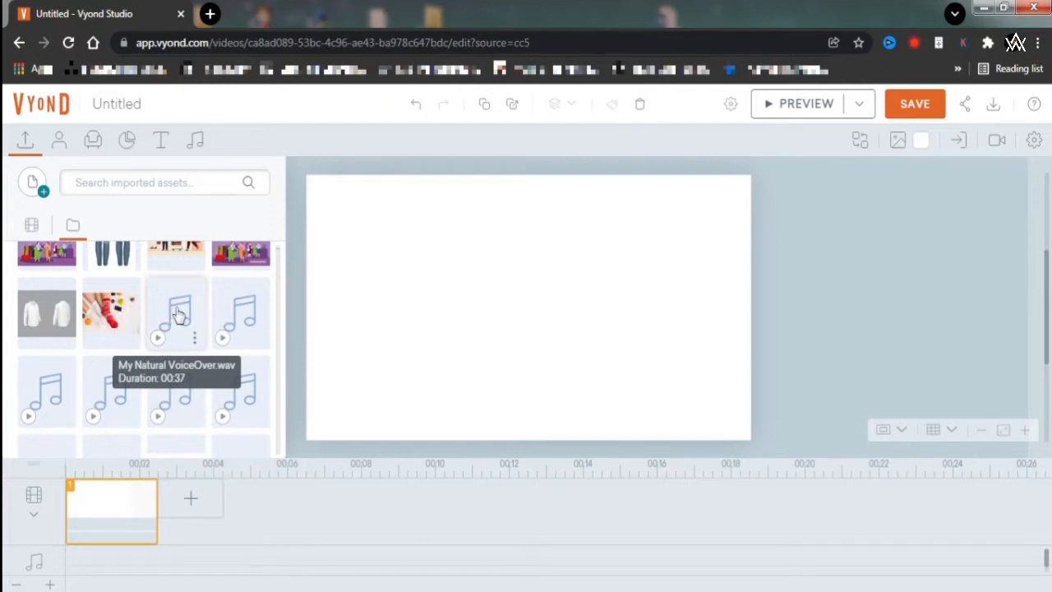
# - Add My Natural VoiceOver.wav to the audio track and extend scene 1 to about 5 seconds, previewing the timing against the voiceover
pyautogui.click(179, 312)
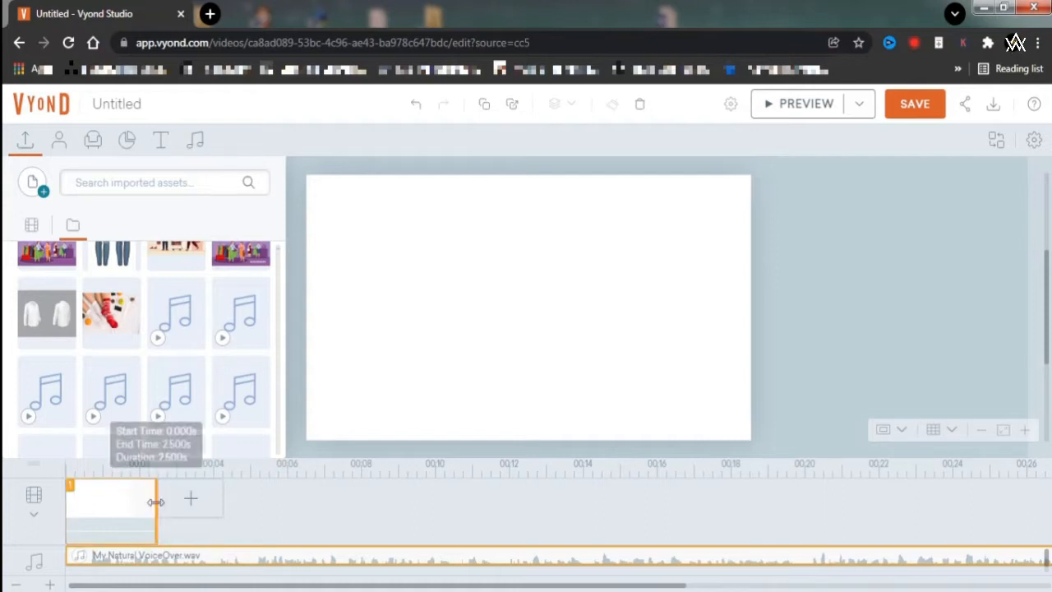
pyautogui.moveTo(156, 502); pyautogui.dragTo(208, 496)
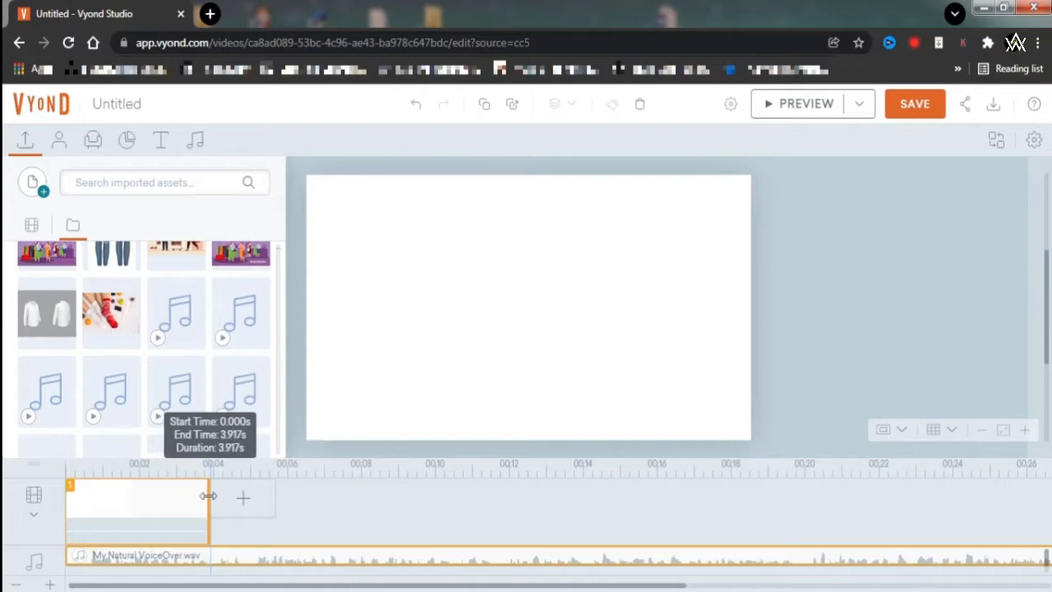
pyautogui.moveTo(208, 495); pyautogui.dragTo(240, 494)
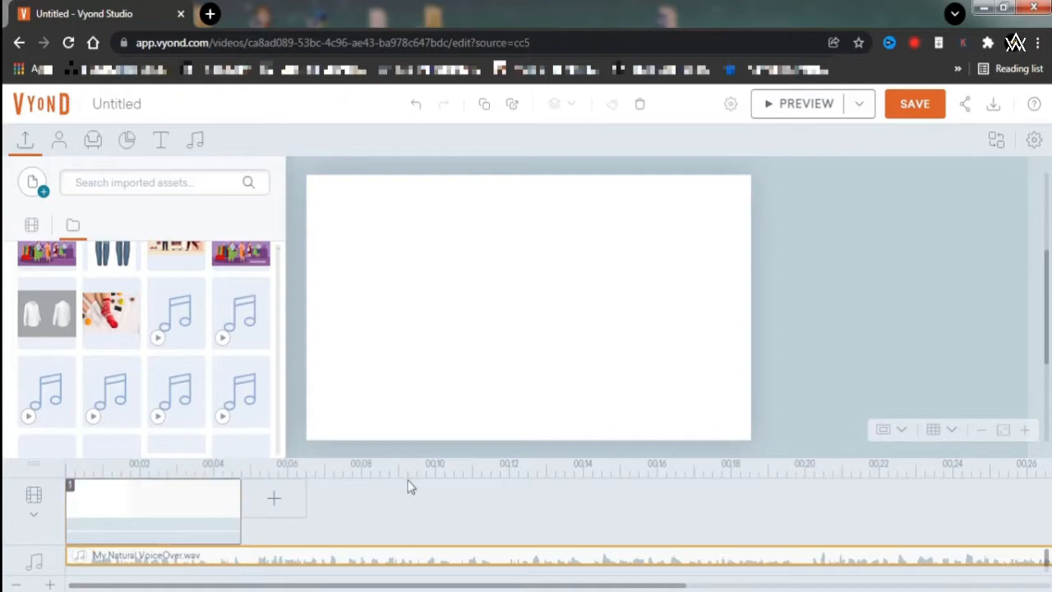
pyautogui.click(803, 111)
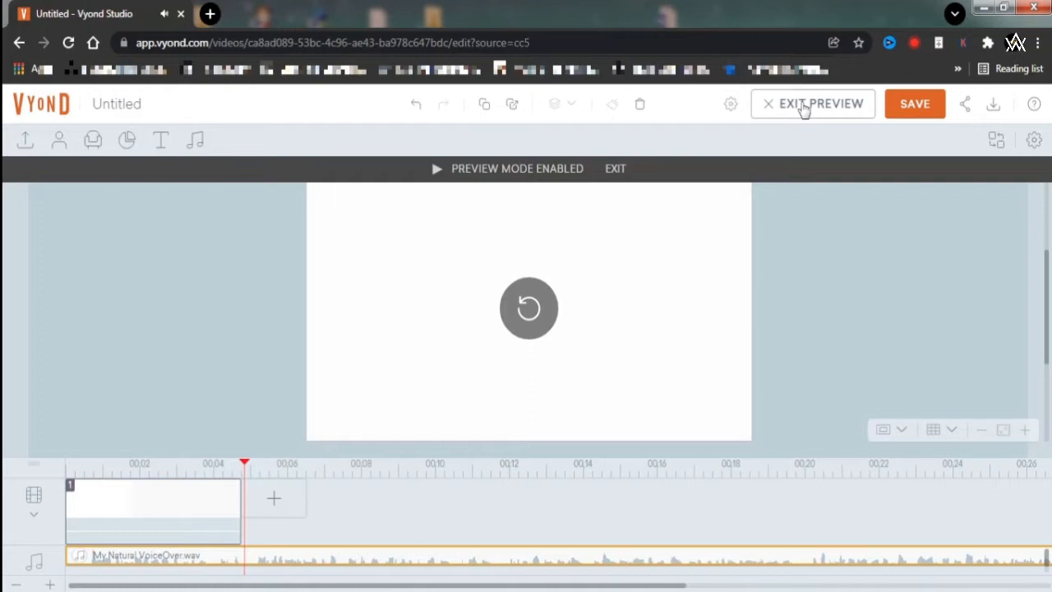
pyautogui.click(804, 104)
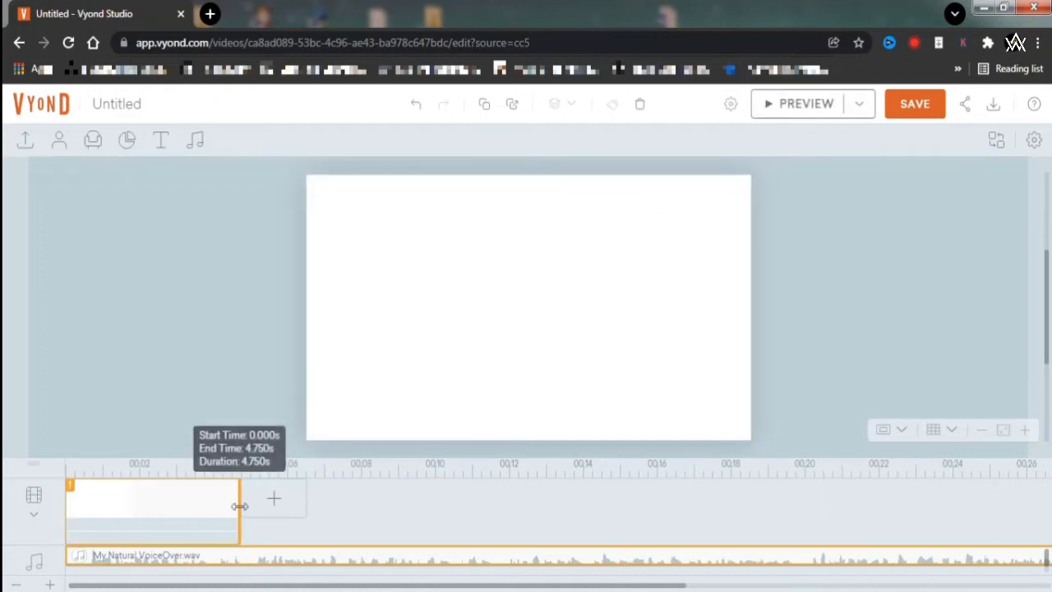
pyautogui.moveTo(239, 507); pyautogui.dragTo(247, 504)
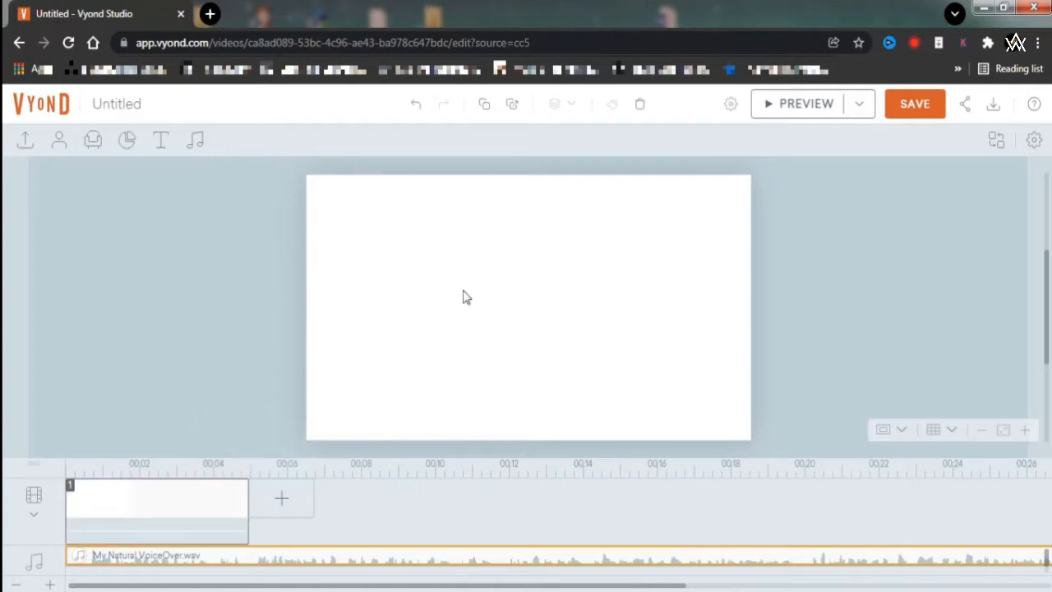
# - Browse the Contemporary-style Locations backgrounds for scene 1
pyautogui.click(214, 496)
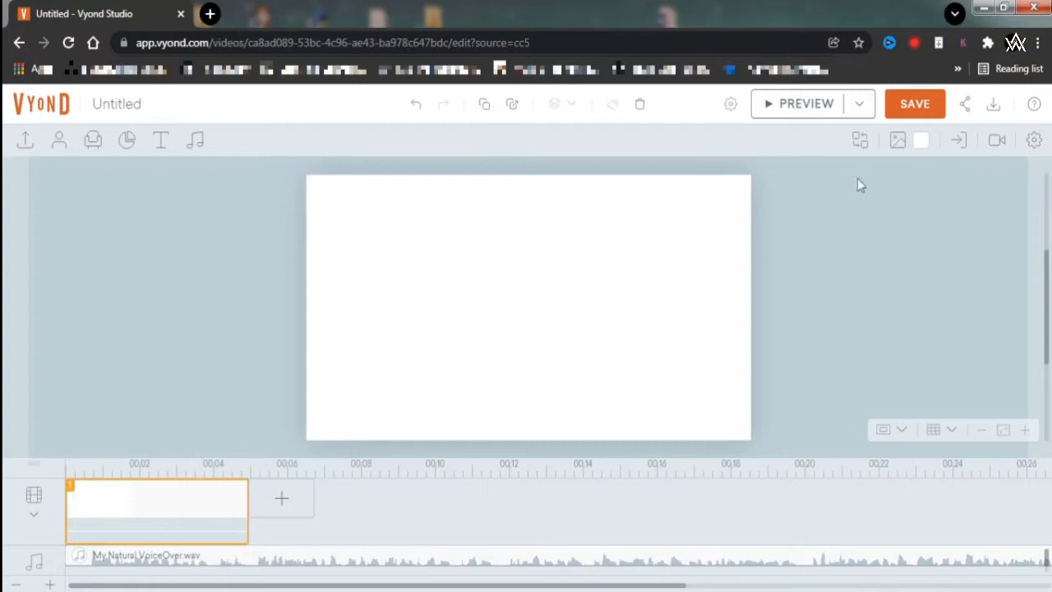
pyautogui.click(899, 150)
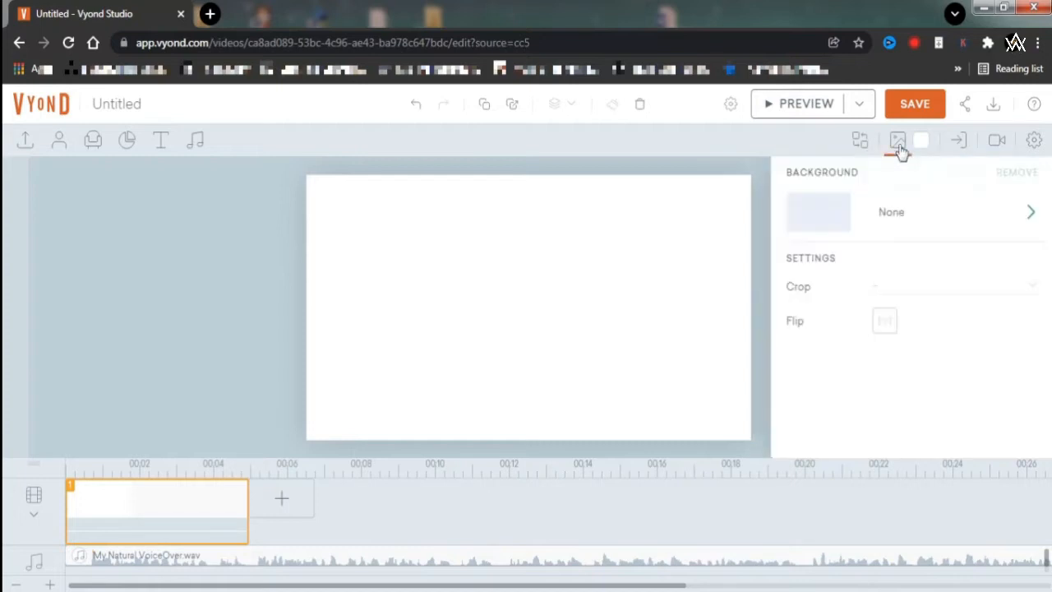
pyautogui.click(880, 211)
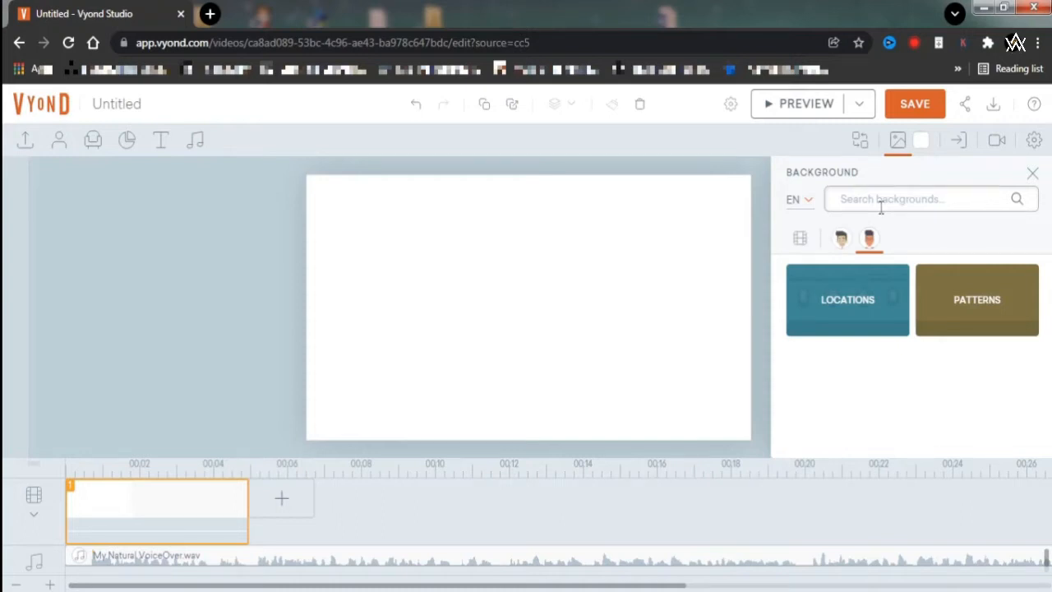
pyautogui.click(842, 241)
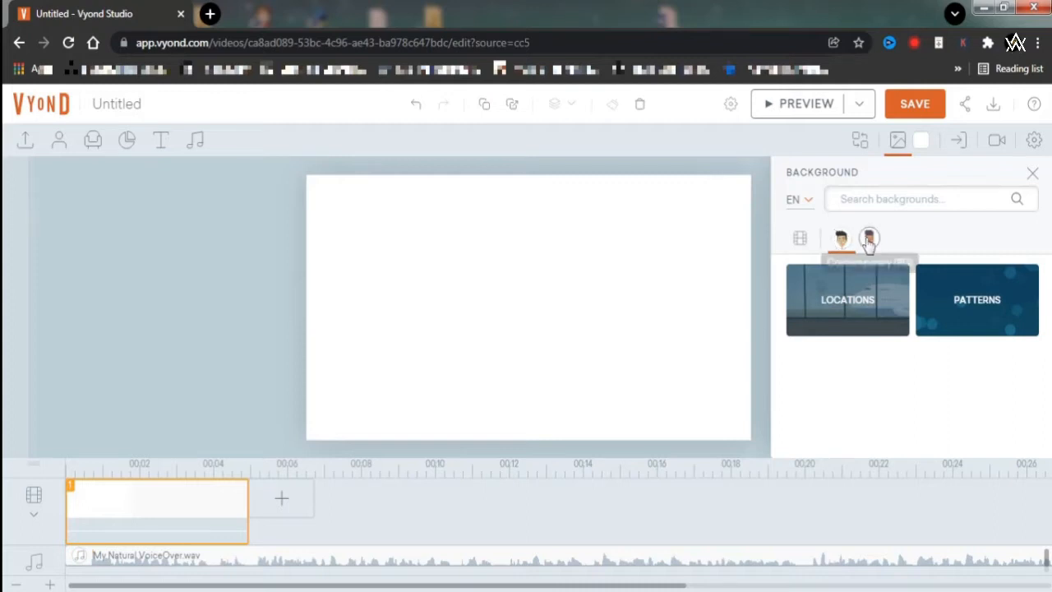
pyautogui.click(868, 239)
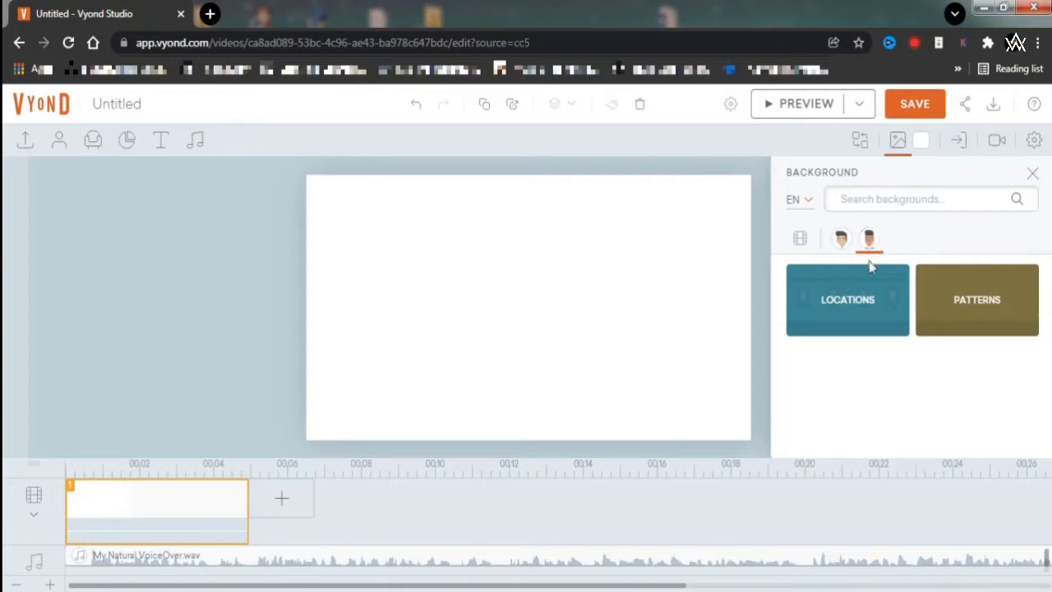
pyautogui.click(877, 311)
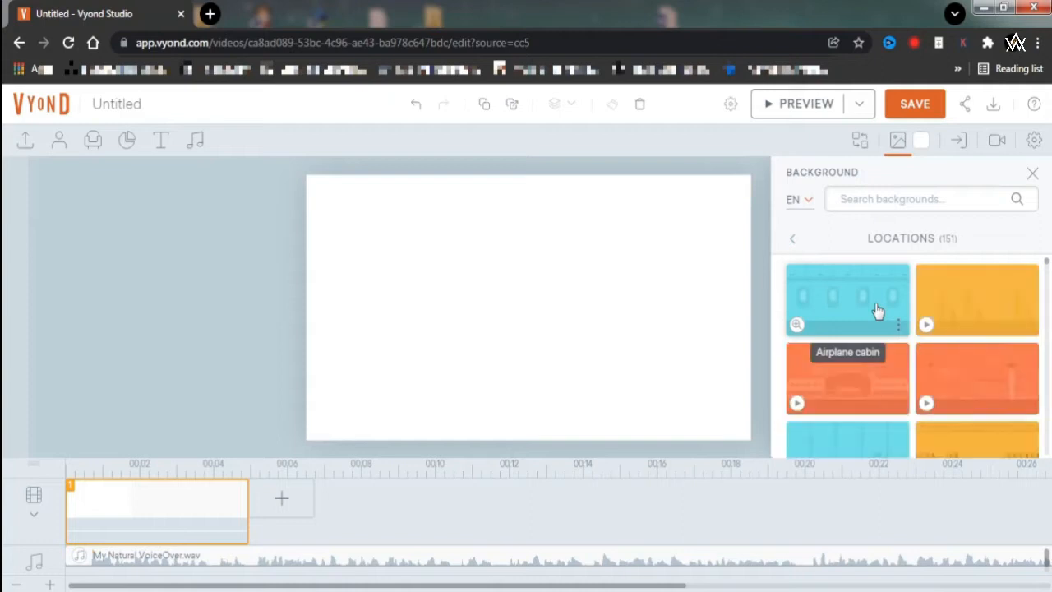
pyautogui.scroll(-2, 877, 311)
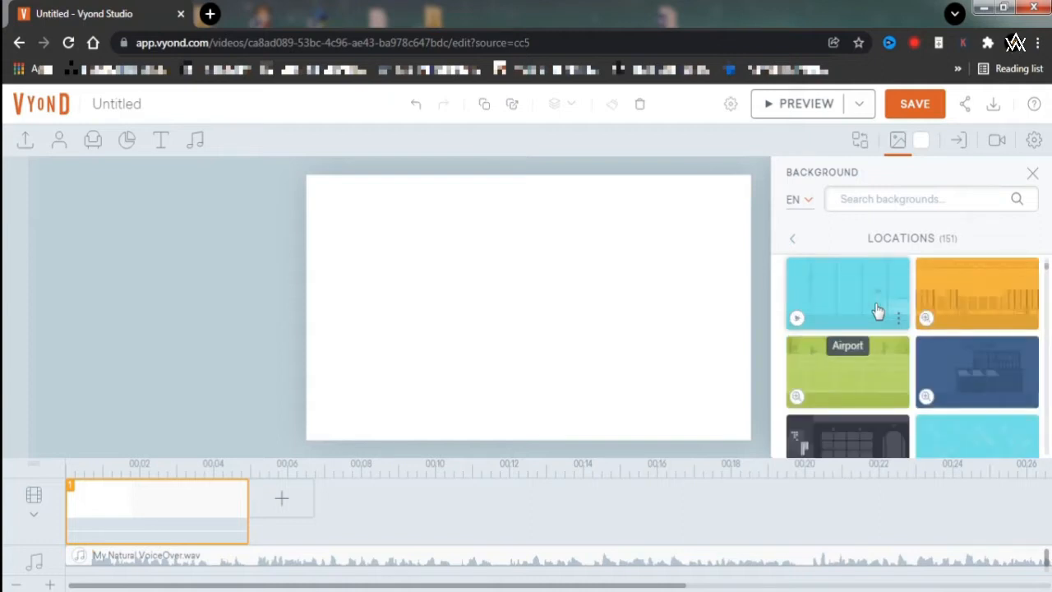
pyautogui.scroll(-2, 877, 311)
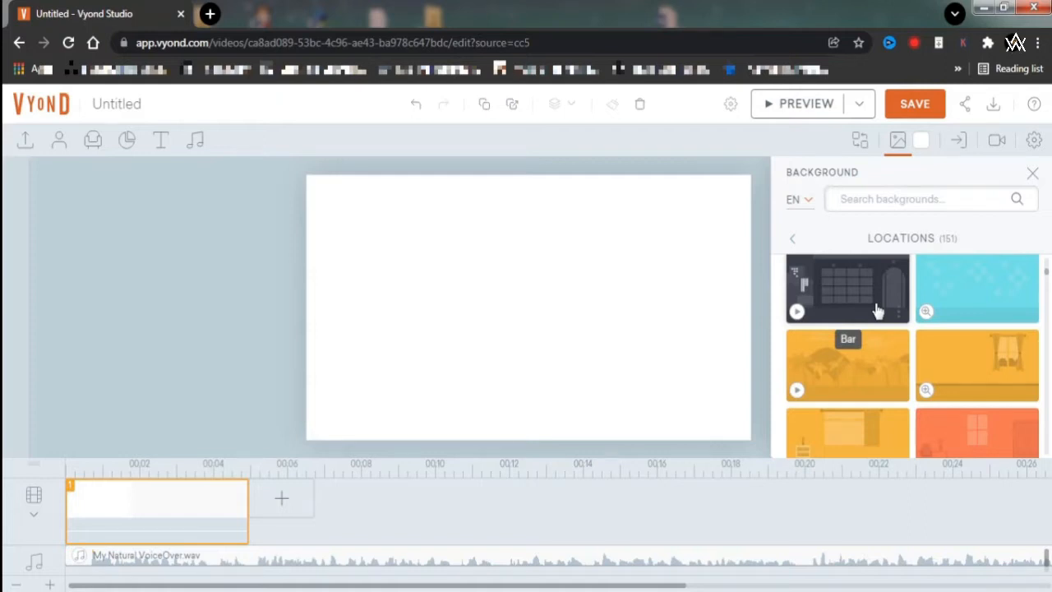
# - Search the backgrounds for "office" and preview the dark blue doorway and the green city-window results
pyautogui.click(879, 203)
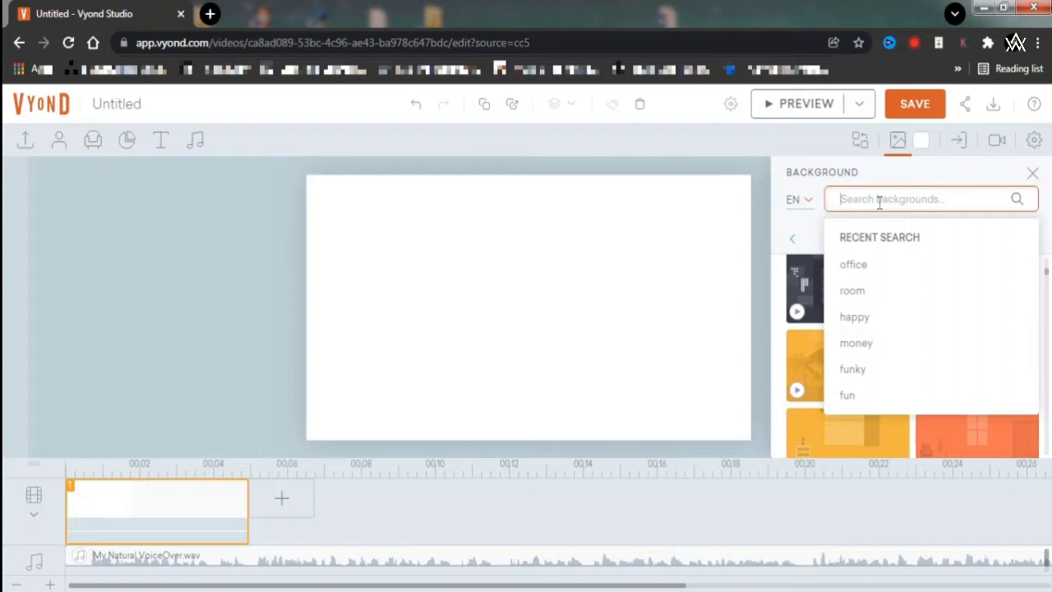
pyautogui.click(853, 271)
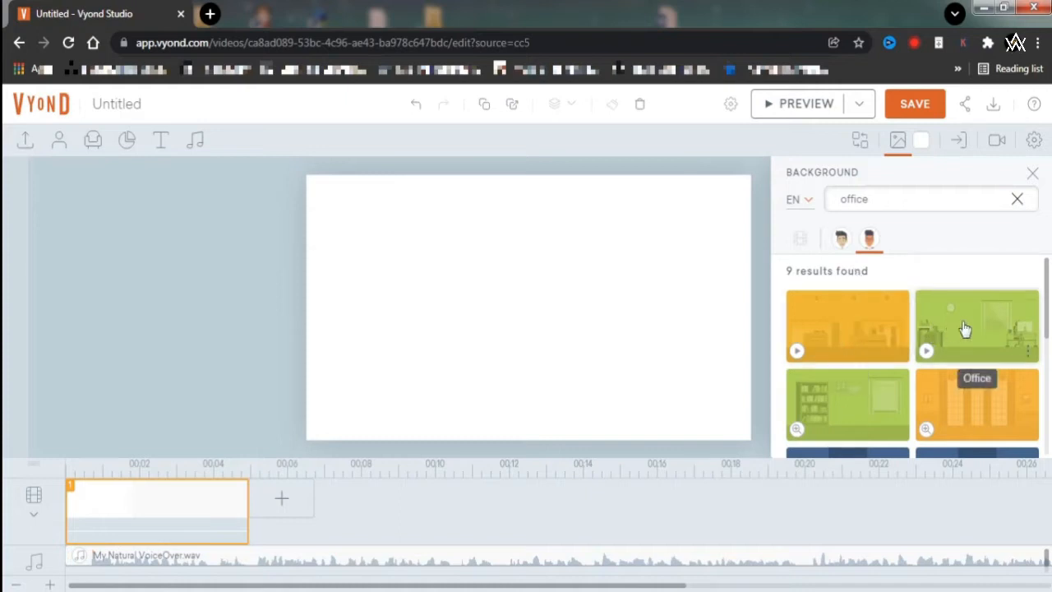
pyautogui.scroll(-2, 964, 327)
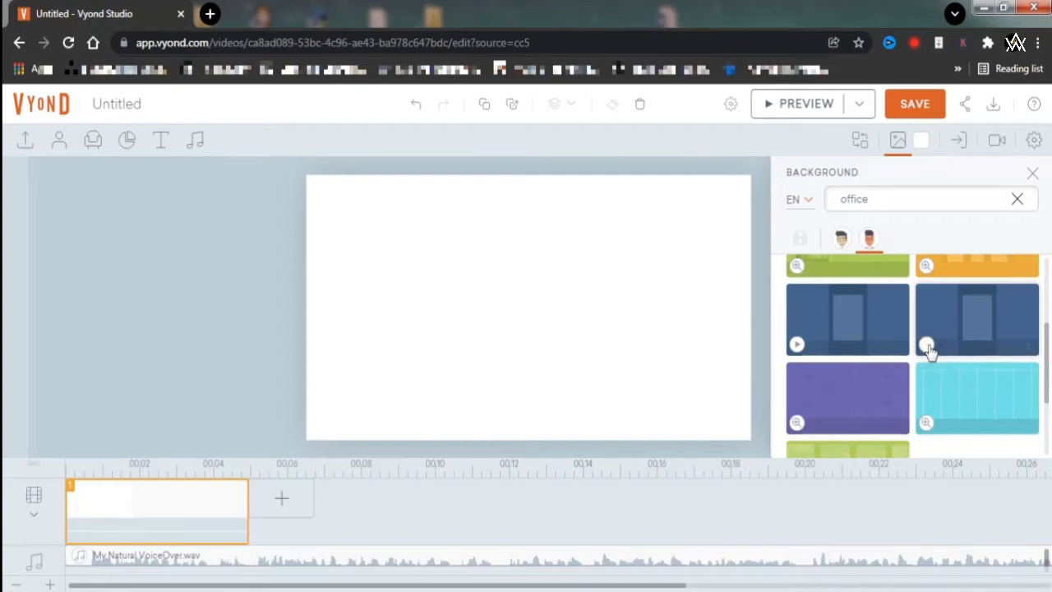
pyautogui.click(926, 345)
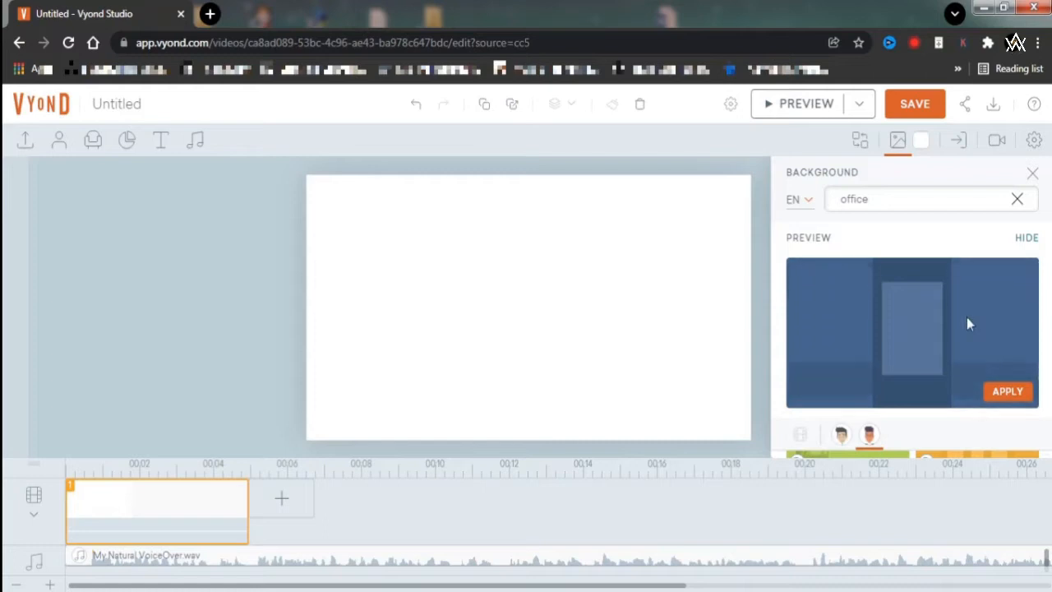
pyautogui.click(1029, 240)
pyautogui.scroll(-1, 935, 361)
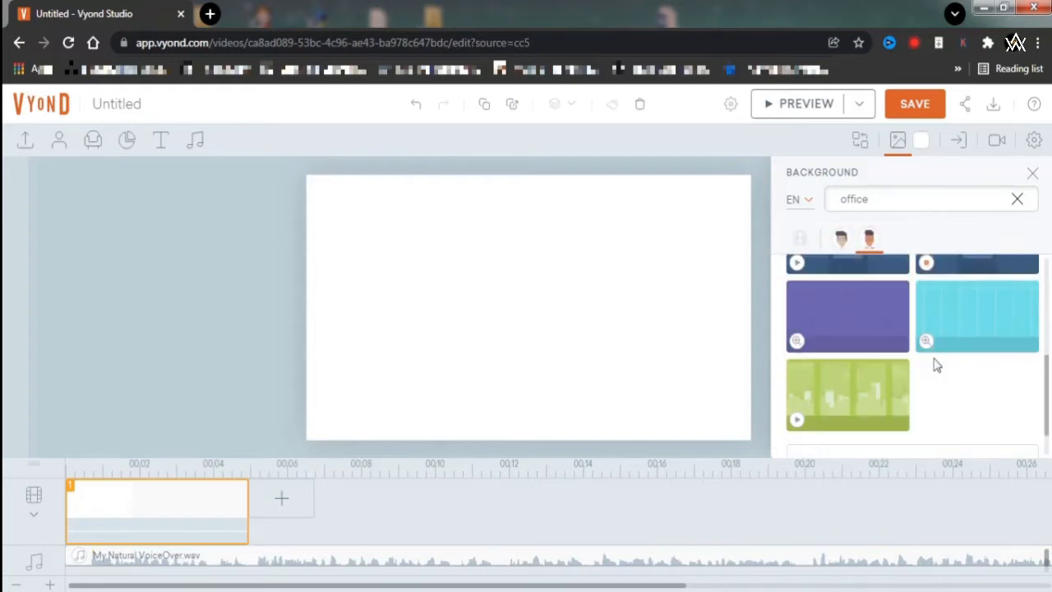
pyautogui.click(795, 419)
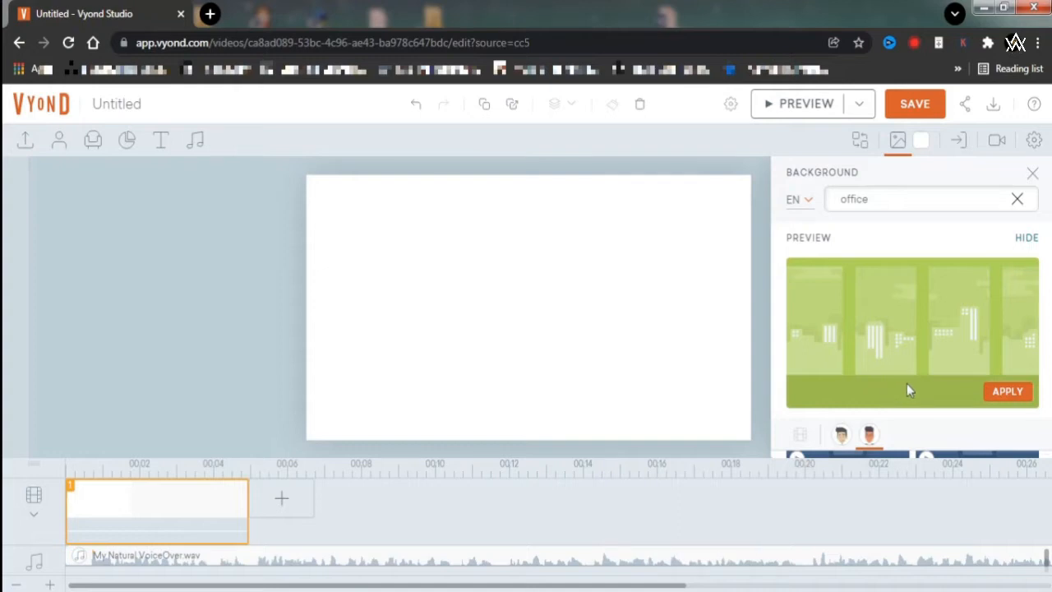
pyautogui.click(1023, 238)
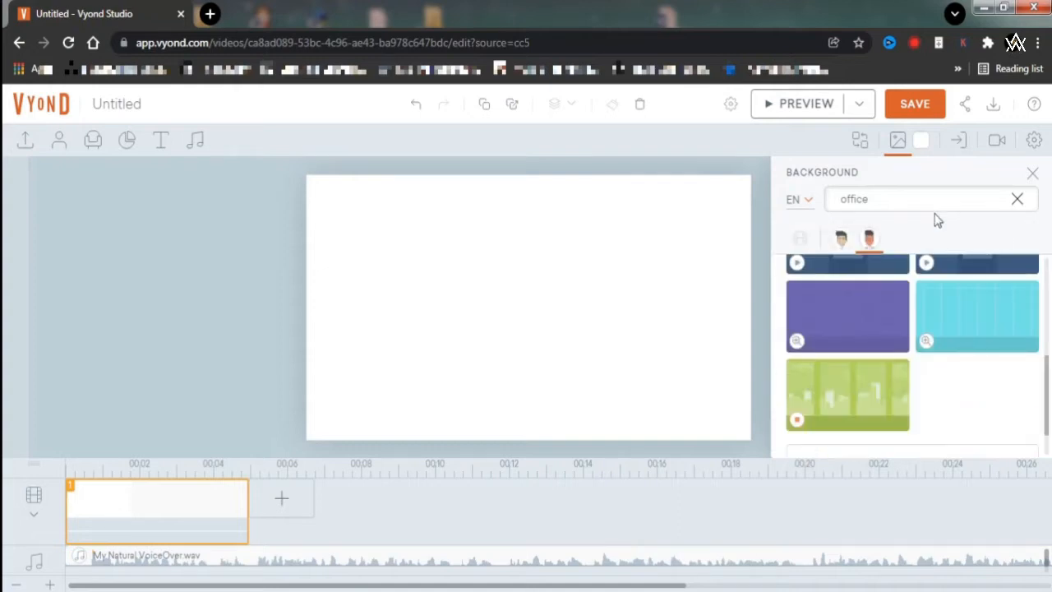
# - Search the backgrounds for "home" and look through the results for a suitable room
pyautogui.click(916, 199)
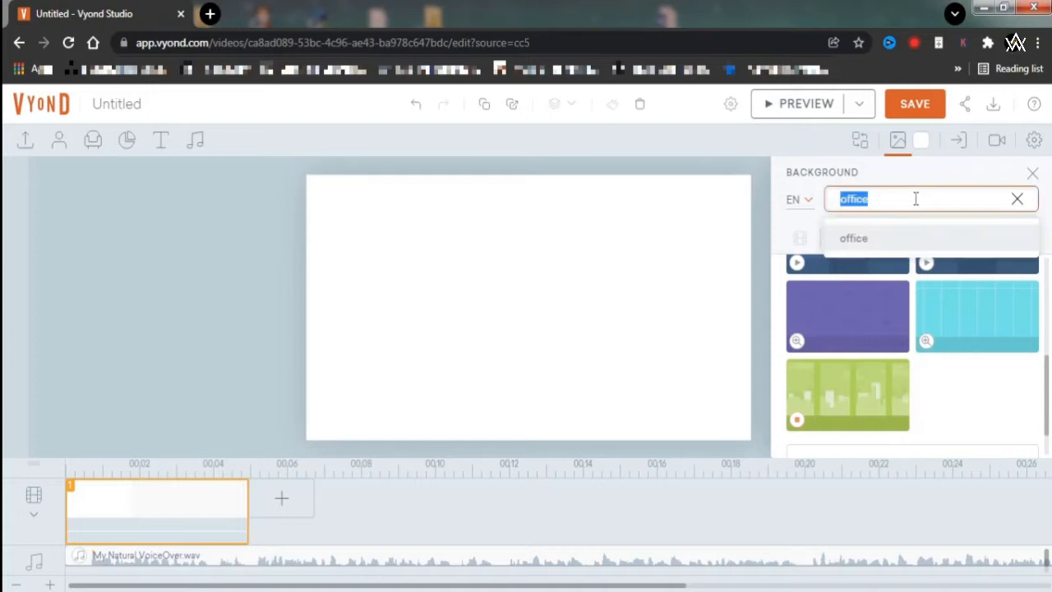
pyautogui.write('home')
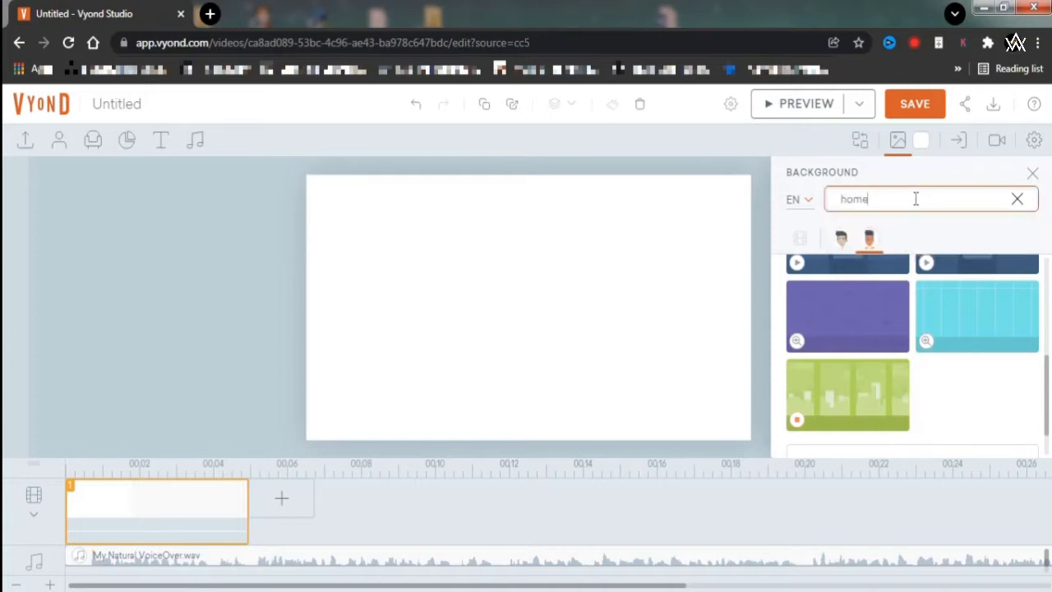
pyautogui.press('Return')
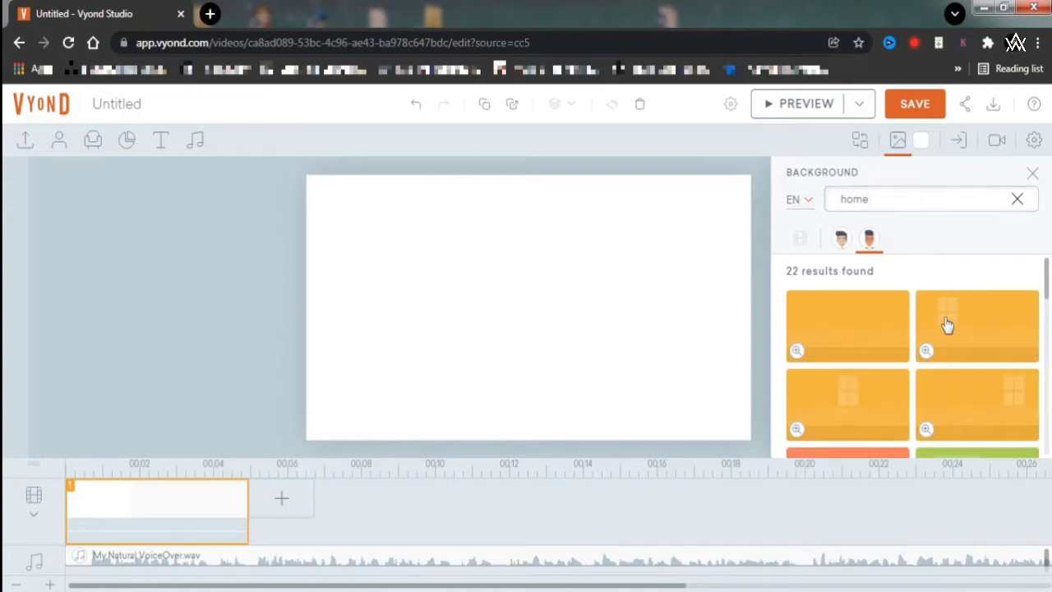
pyautogui.scroll(-2, 949, 328)
pyautogui.scroll(-1, 949, 333)
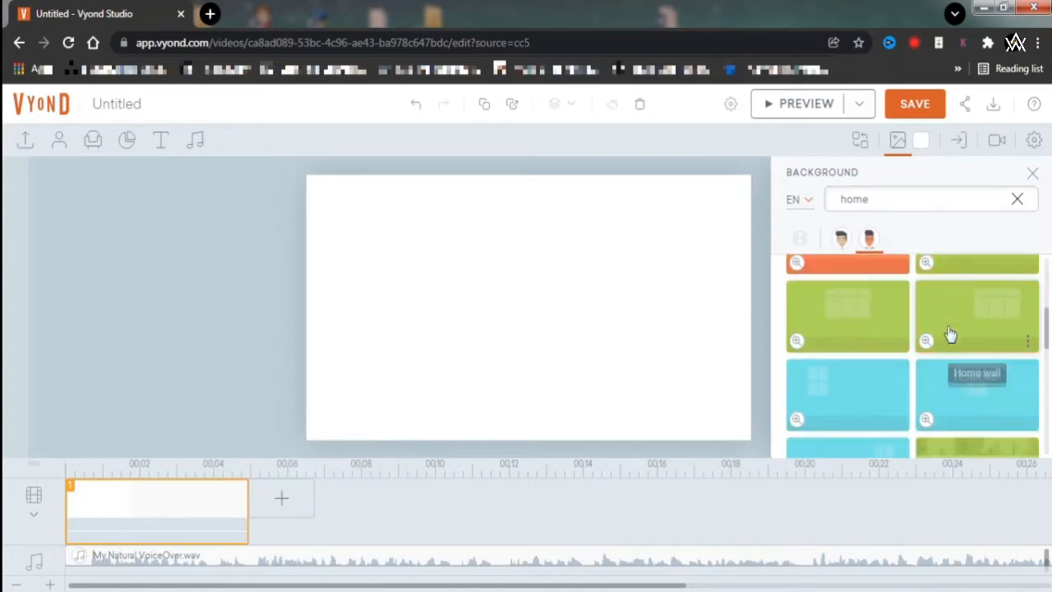
pyautogui.scroll(-2, 949, 333)
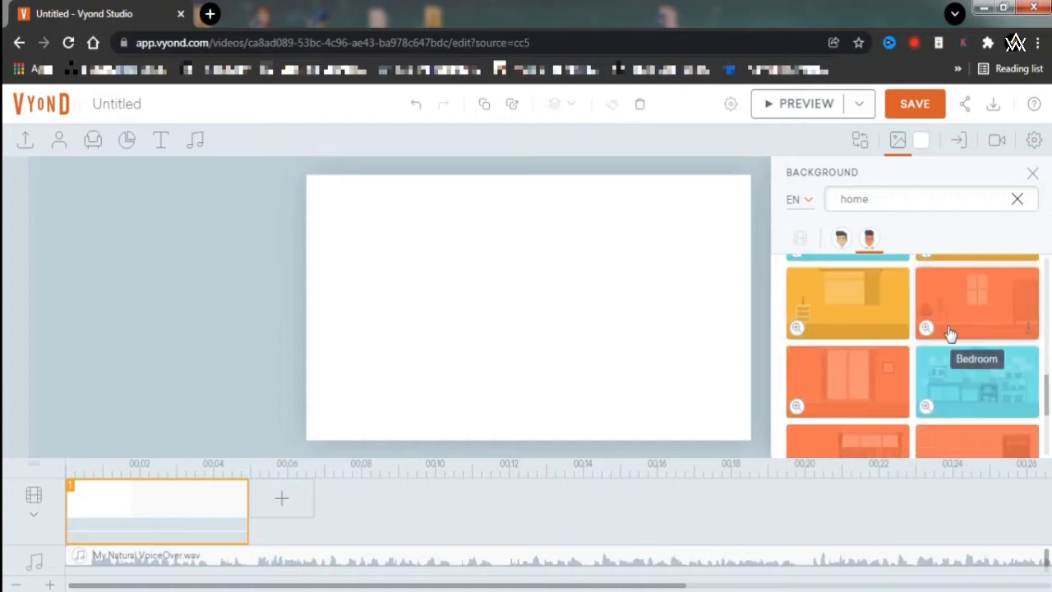
pyautogui.scroll(-1, 949, 333)
pyautogui.scroll(-1, 949, 333)
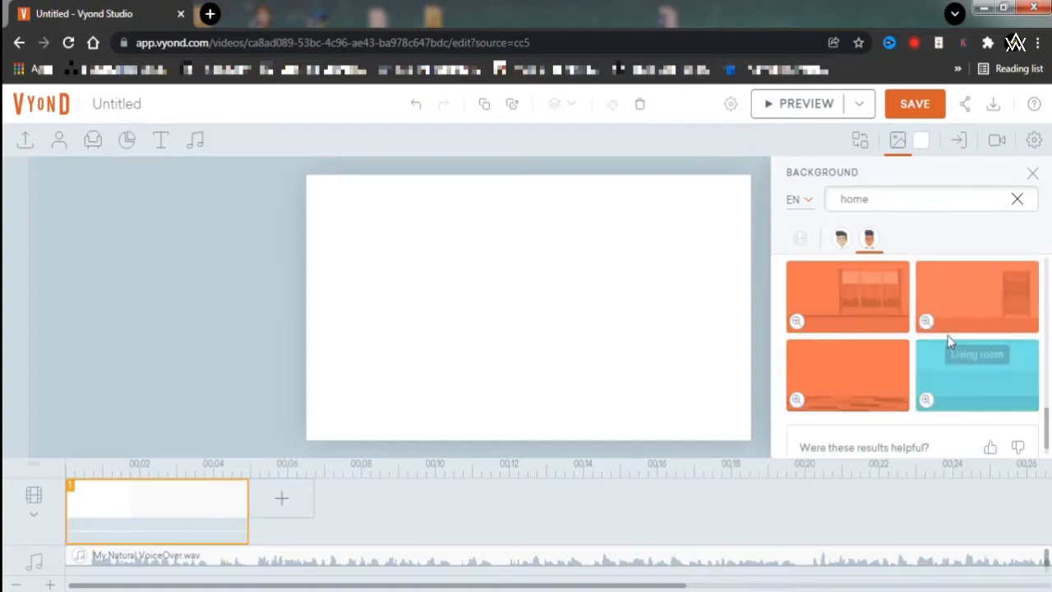
pyautogui.scroll(2, 952, 298)
pyautogui.scroll(2, 954, 289)
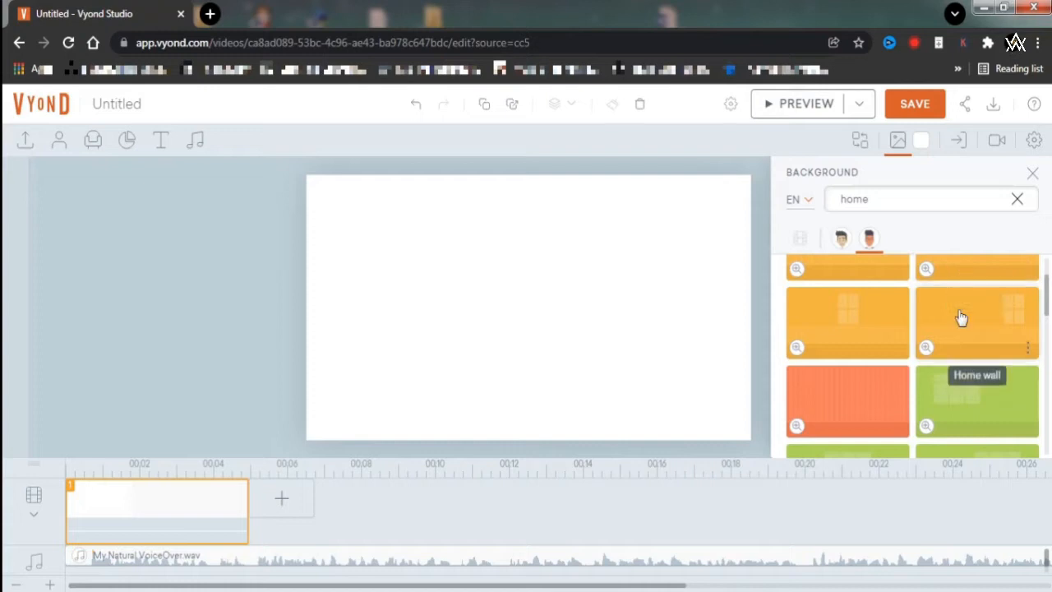
# - Search the backgrounds for "bar", preview the dark Bar exterior and apply it to scene 1
pyautogui.click(885, 200)
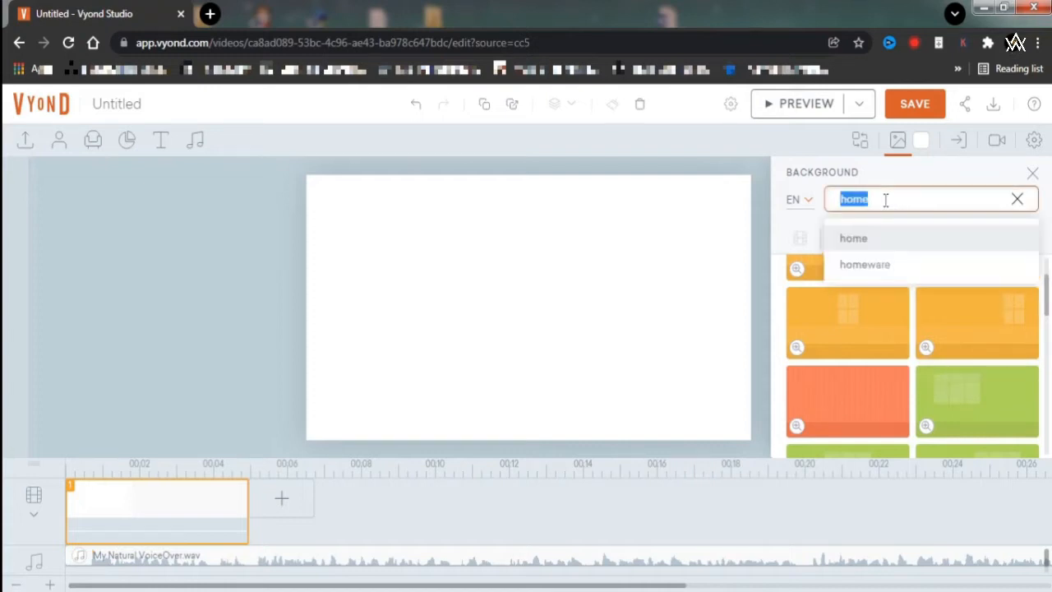
pyautogui.write('bar')
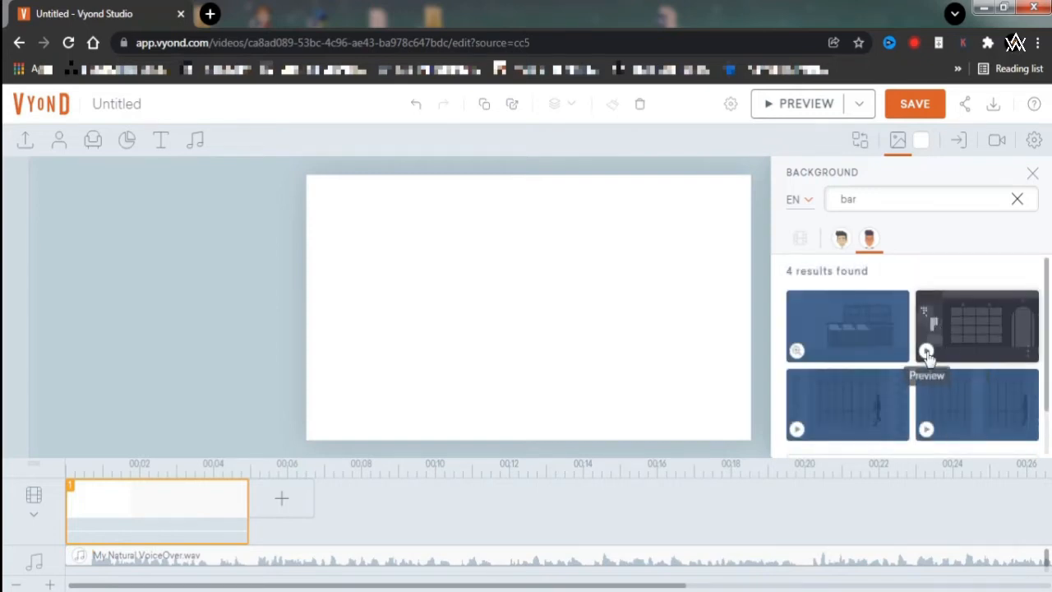
pyautogui.click(926, 350)
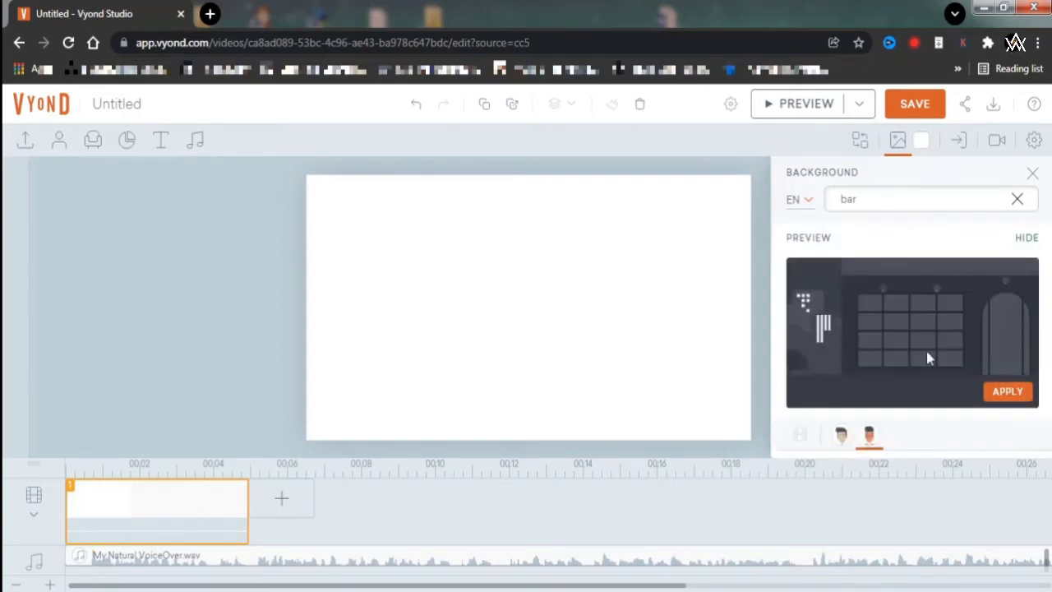
pyautogui.click(1006, 392)
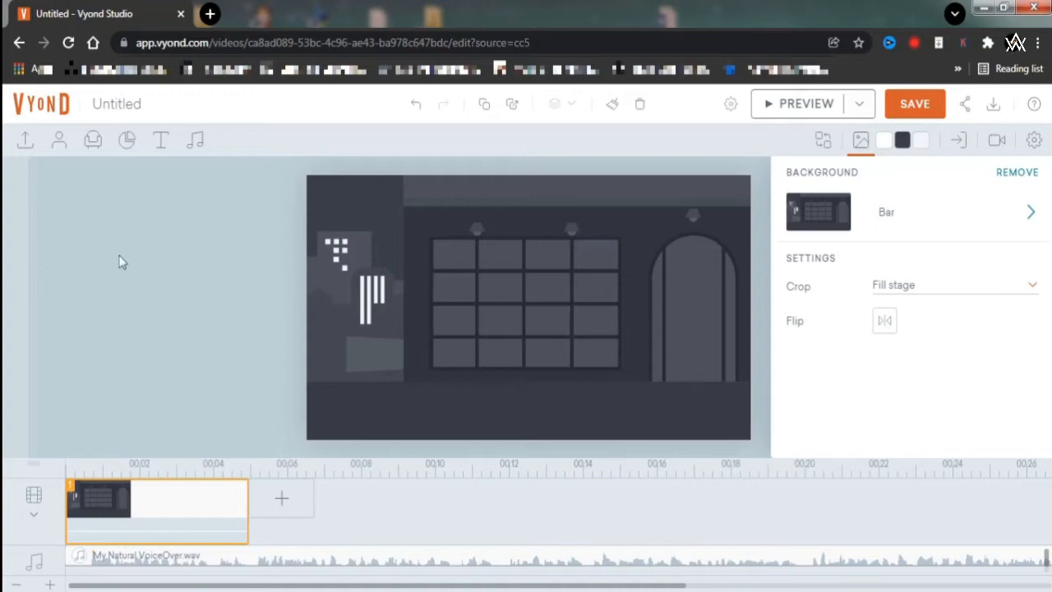
# - Add the character with black hair, sunglasses and a blue top to scene 1 and shorten the scene to about 2.3 seconds
pyautogui.click(60, 142)
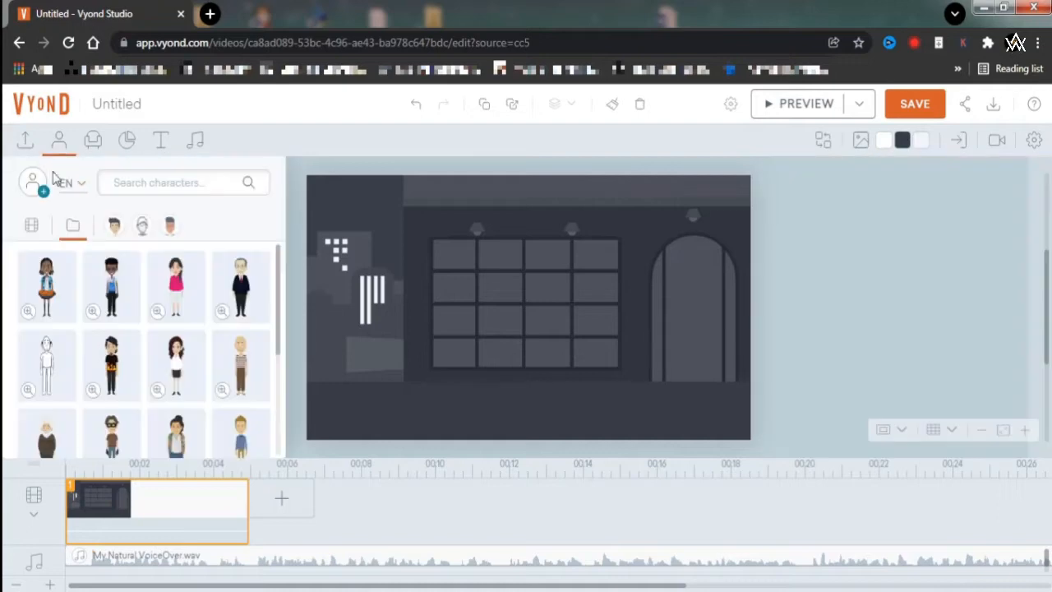
pyautogui.click(106, 280)
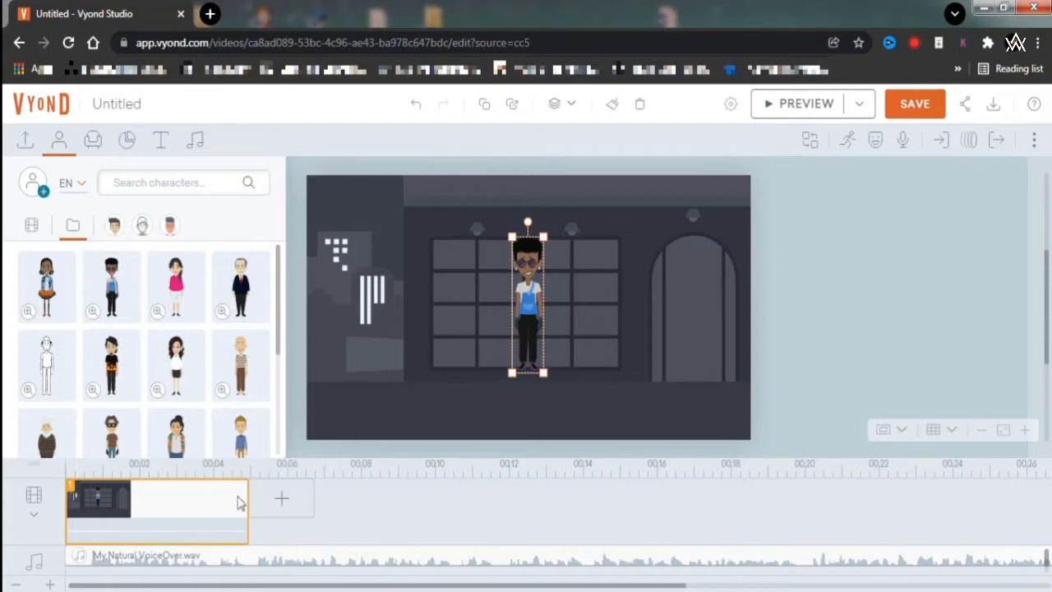
pyautogui.moveTo(246, 499); pyautogui.dragTo(148, 508)
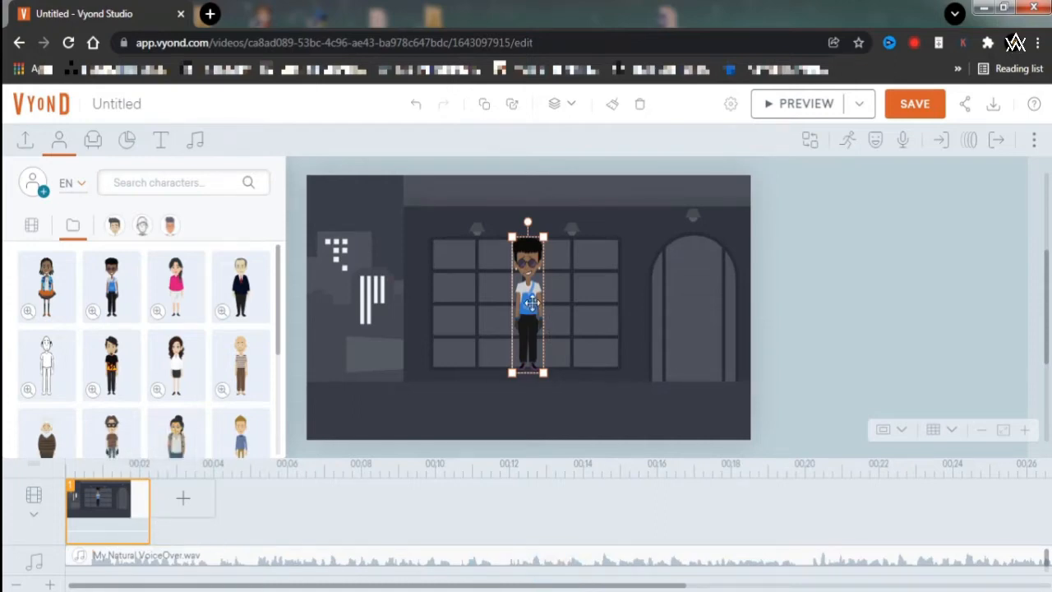
# - Move the character off stage beyond the scene's right edge and open its action library
pyautogui.moveTo(536, 306); pyautogui.dragTo(823, 319)
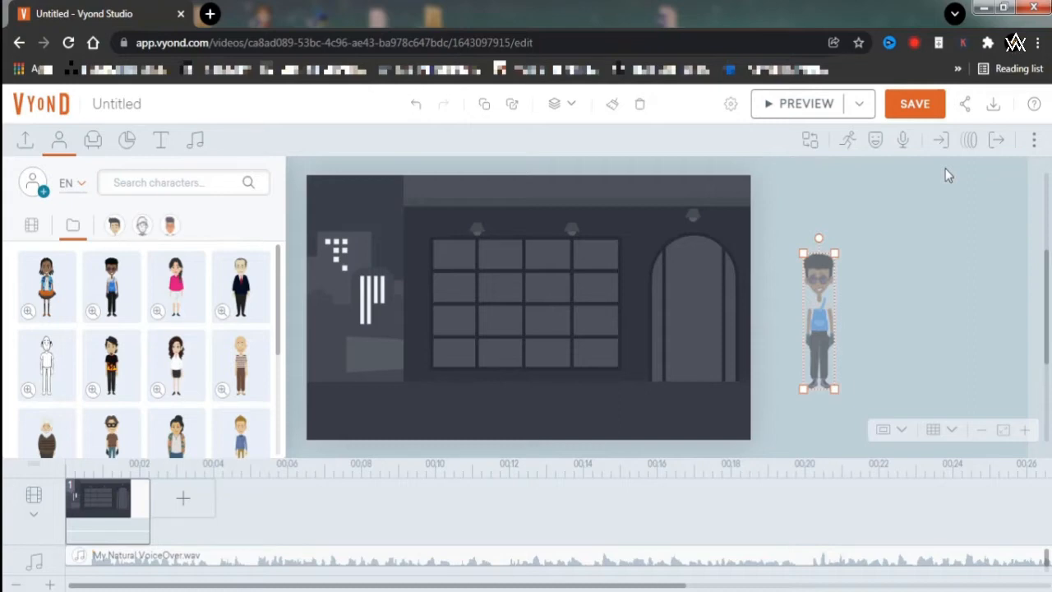
pyautogui.click(848, 142)
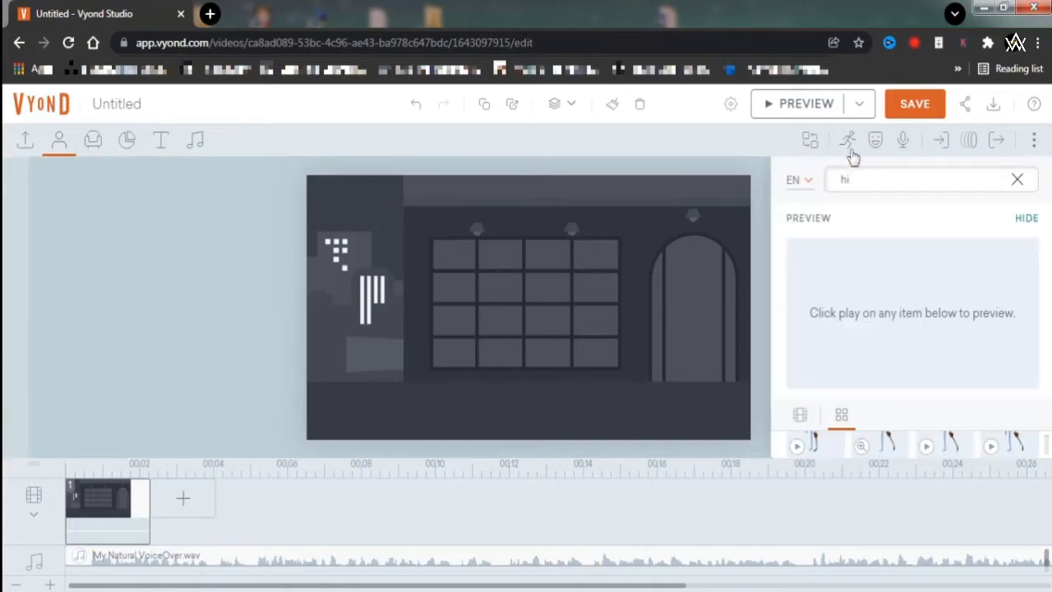
pyautogui.doubleClick(861, 180)
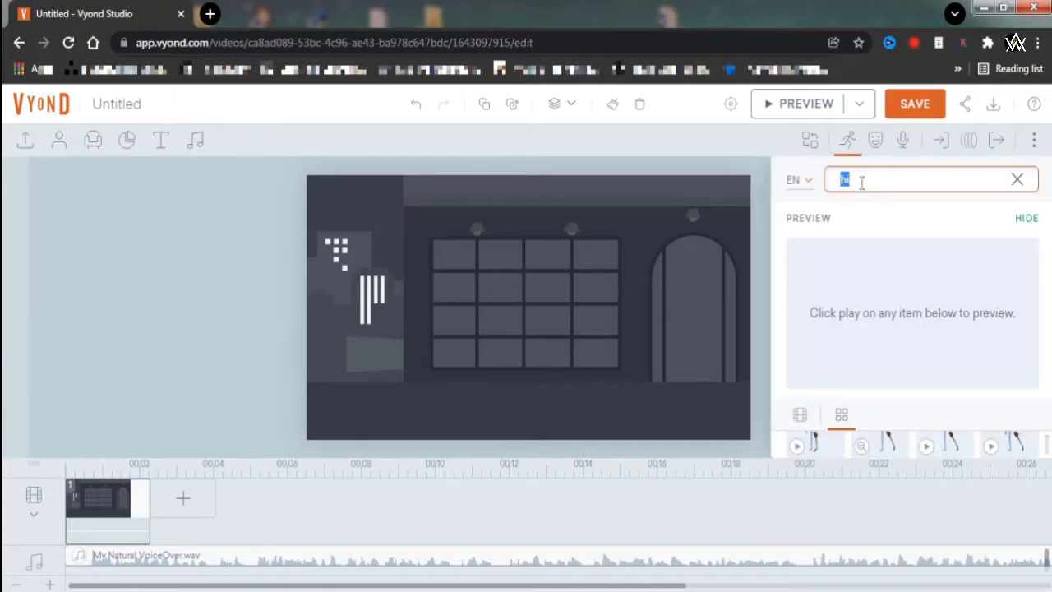
pyautogui.write('wake')
pyautogui.press('Return')
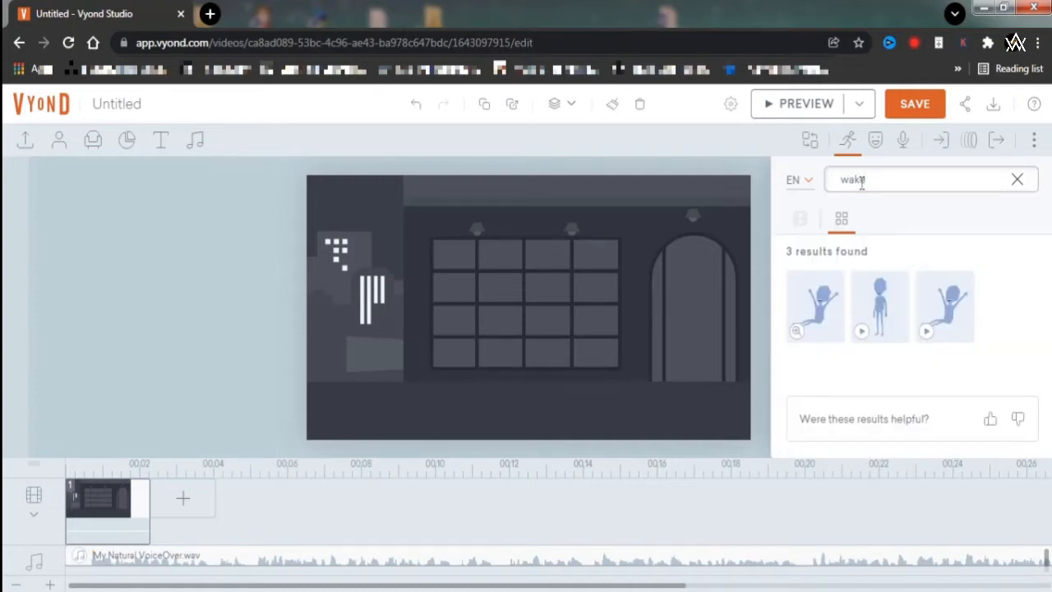
# - Search the character's actions for "walk"
pyautogui.doubleClick(871, 181)
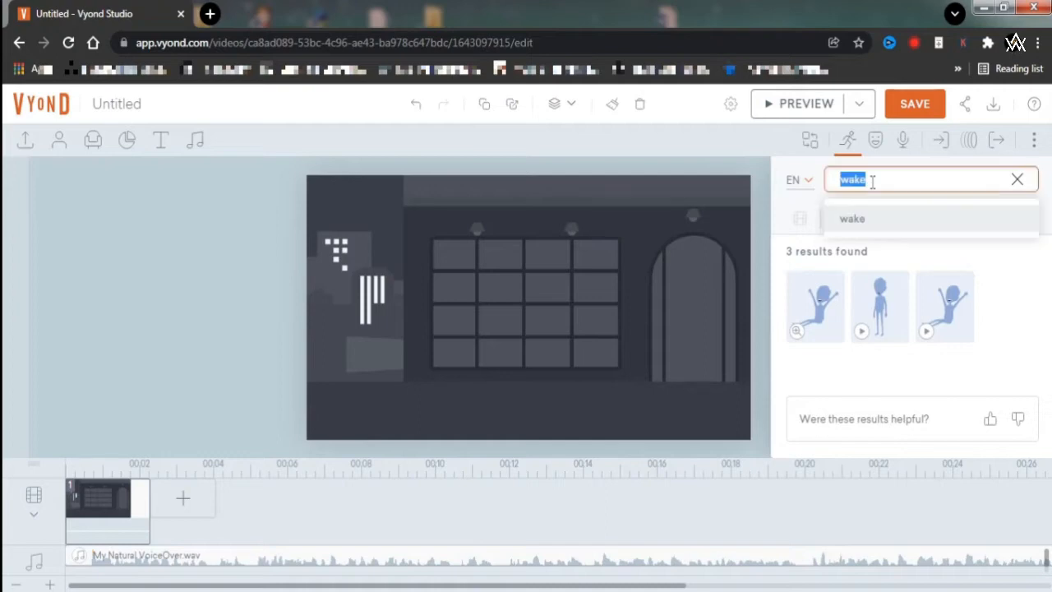
pyautogui.press('BackSpace')
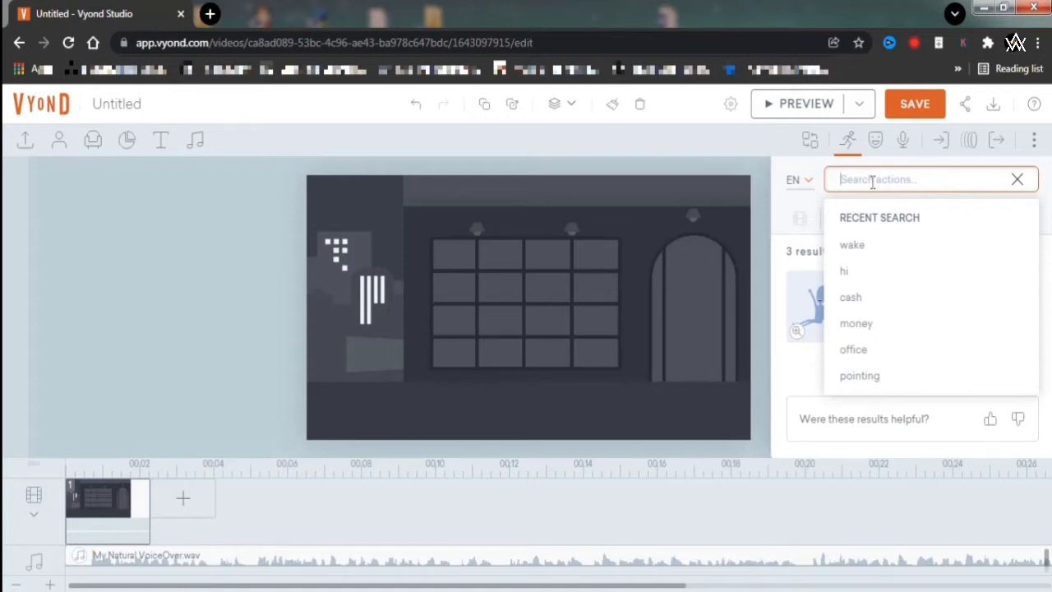
pyautogui.write('walk')
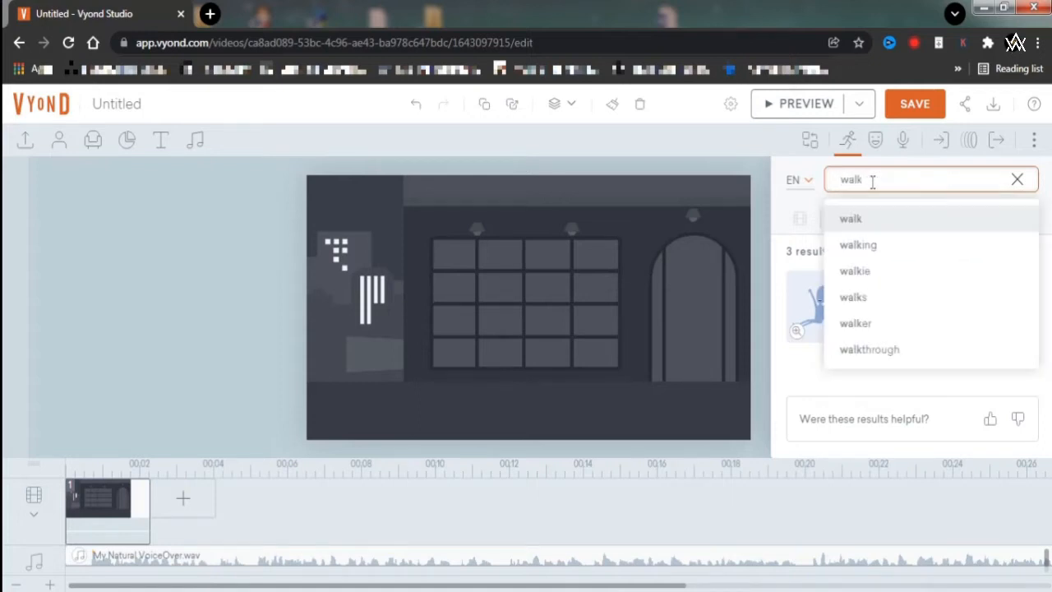
pyautogui.press('Return')
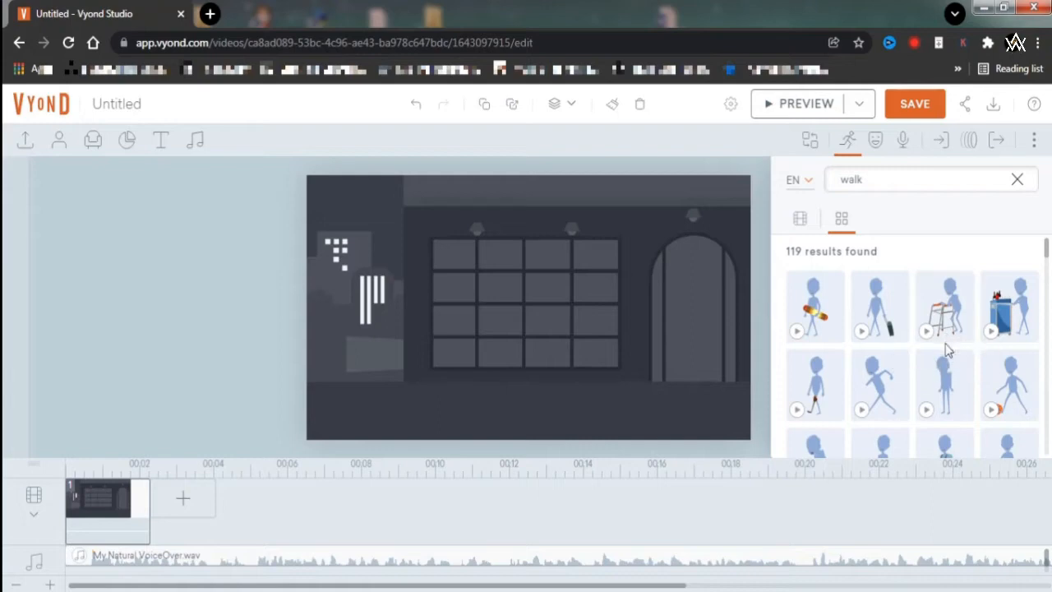
# - Browse the walk actions and preview the plain walk and the walk with a jacket and dark briefcase
pyautogui.scroll(-1, 946, 349)
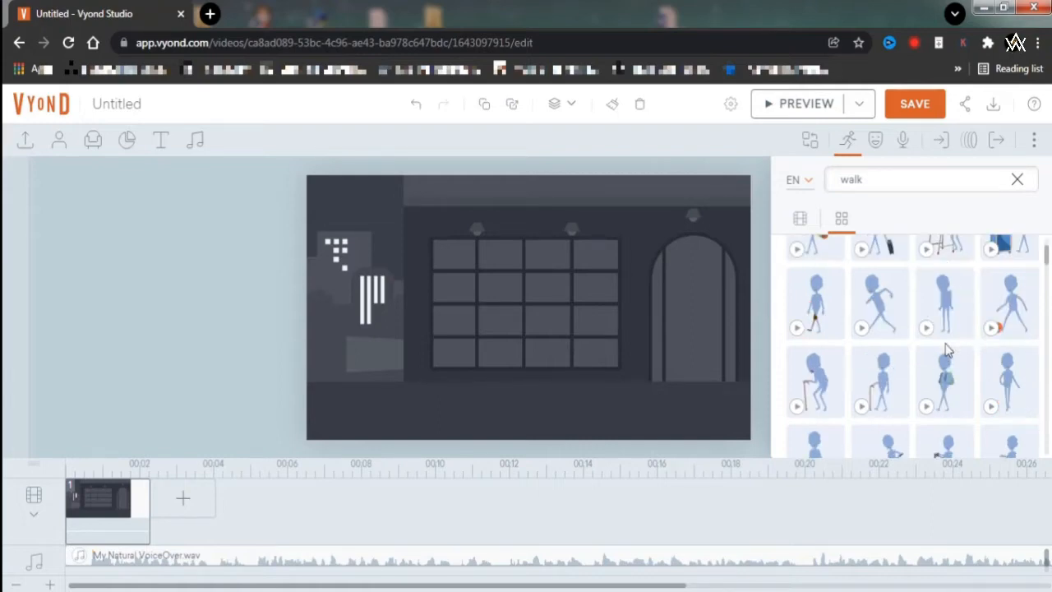
pyautogui.scroll(-1, 945, 349)
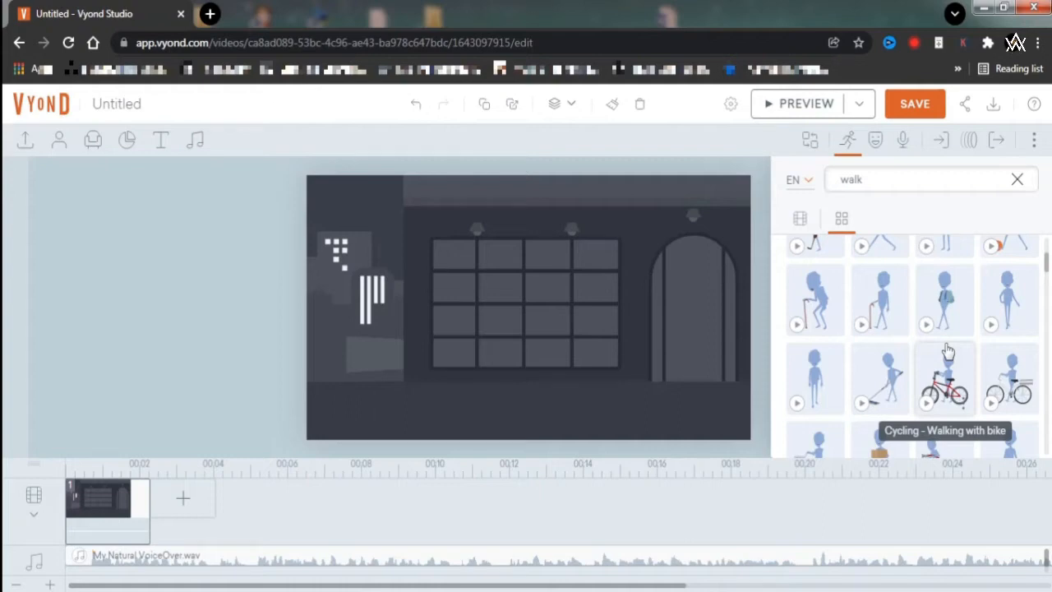
pyautogui.scroll(-1, 954, 329)
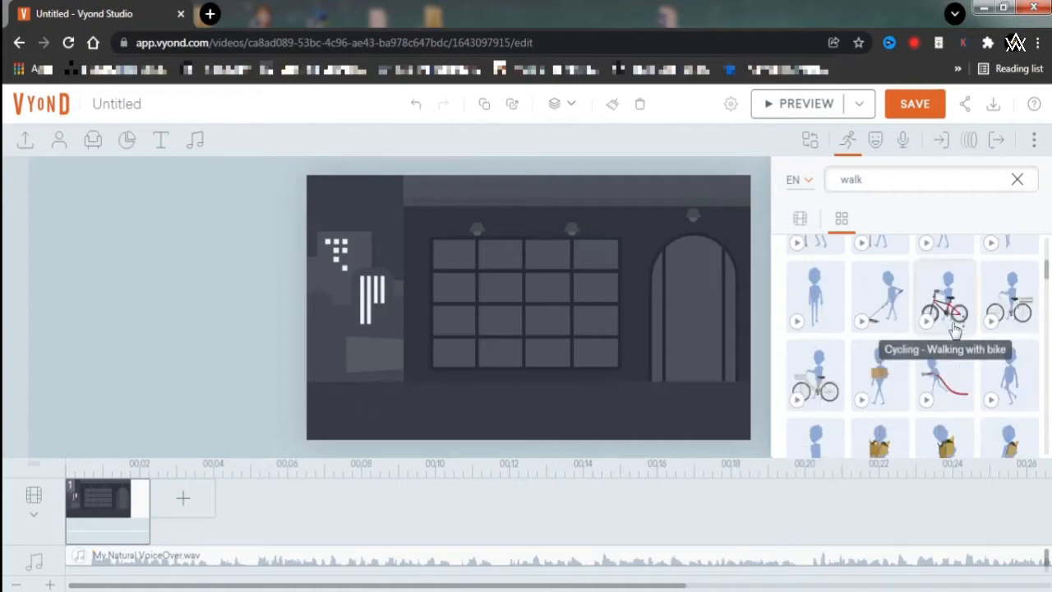
pyautogui.click(991, 401)
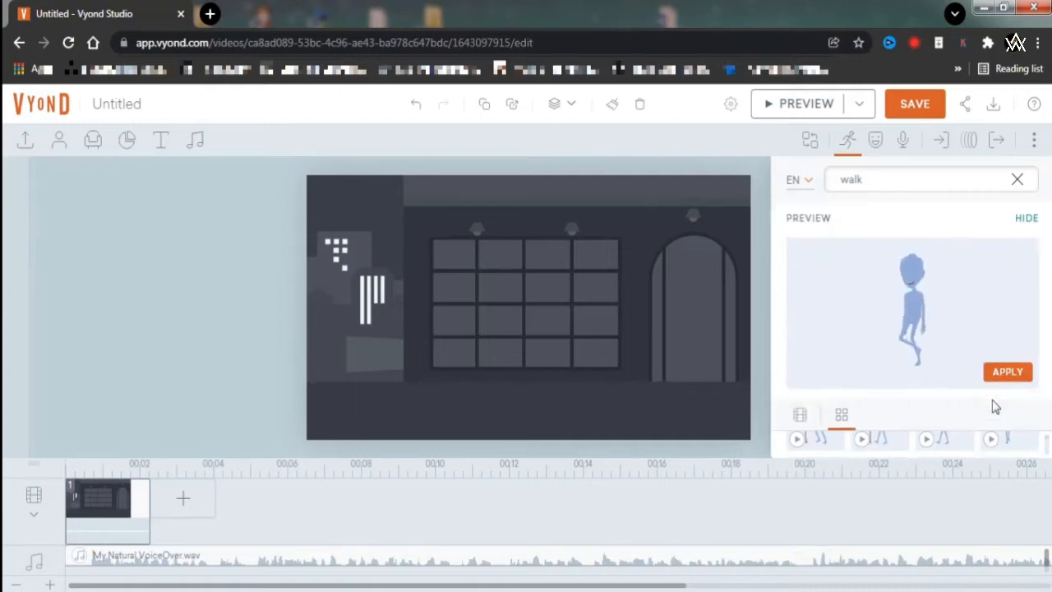
pyautogui.click(1027, 224)
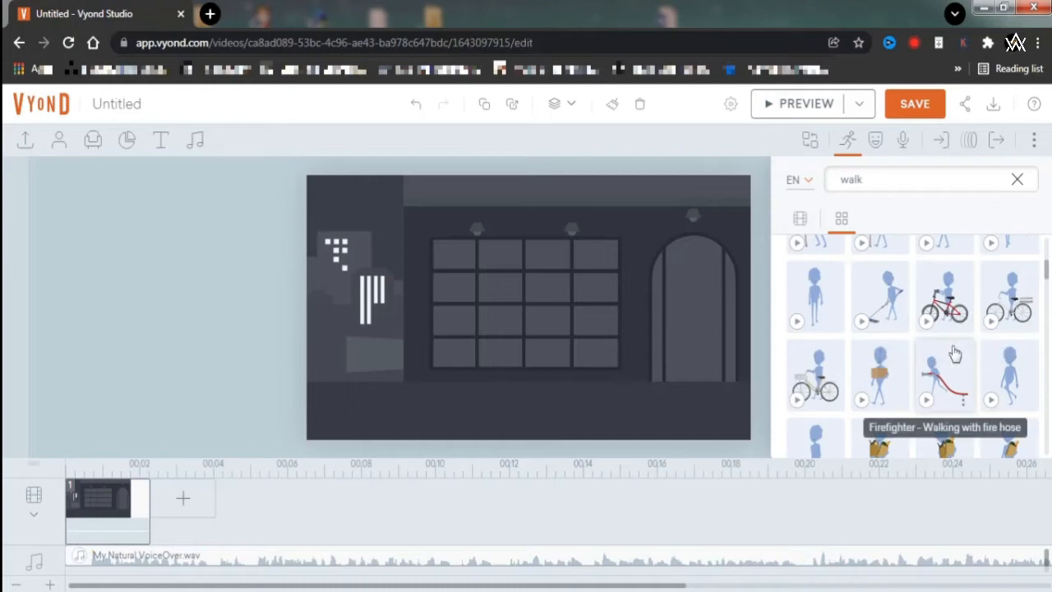
pyautogui.scroll(-2, 952, 361)
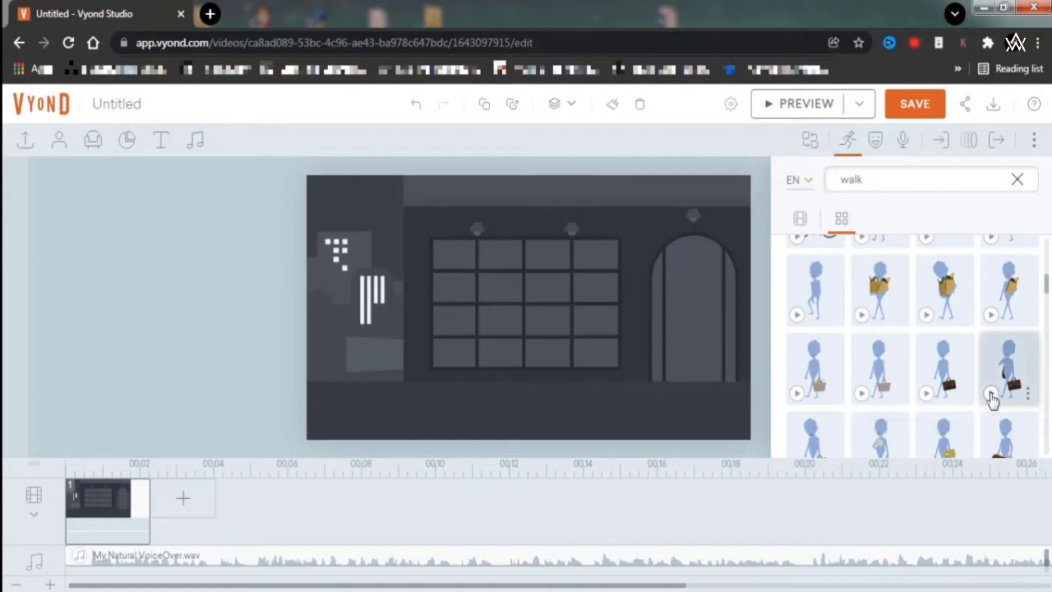
pyautogui.click(991, 395)
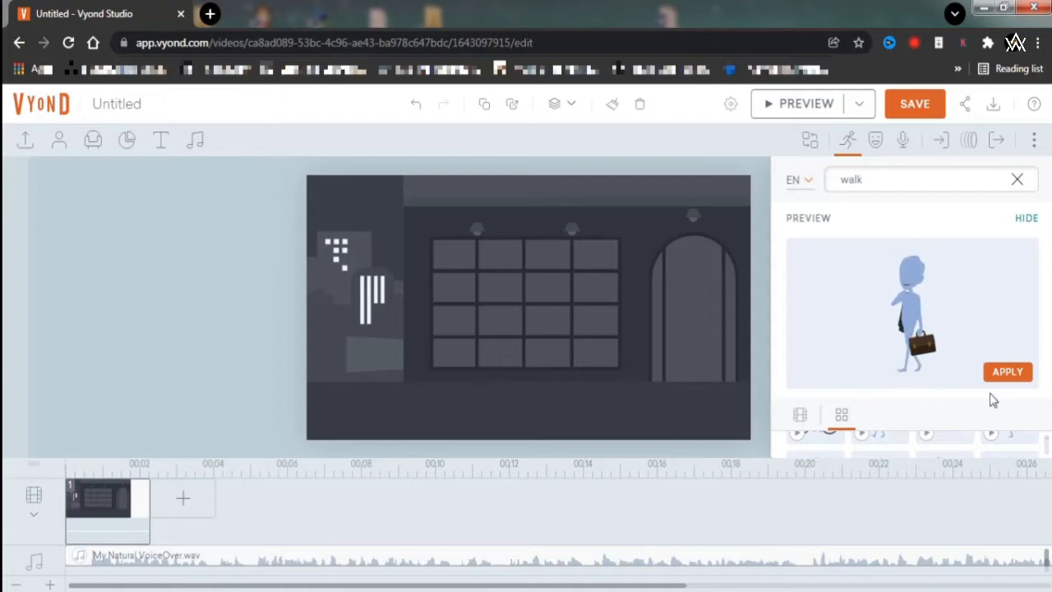
pyautogui.click(1028, 218)
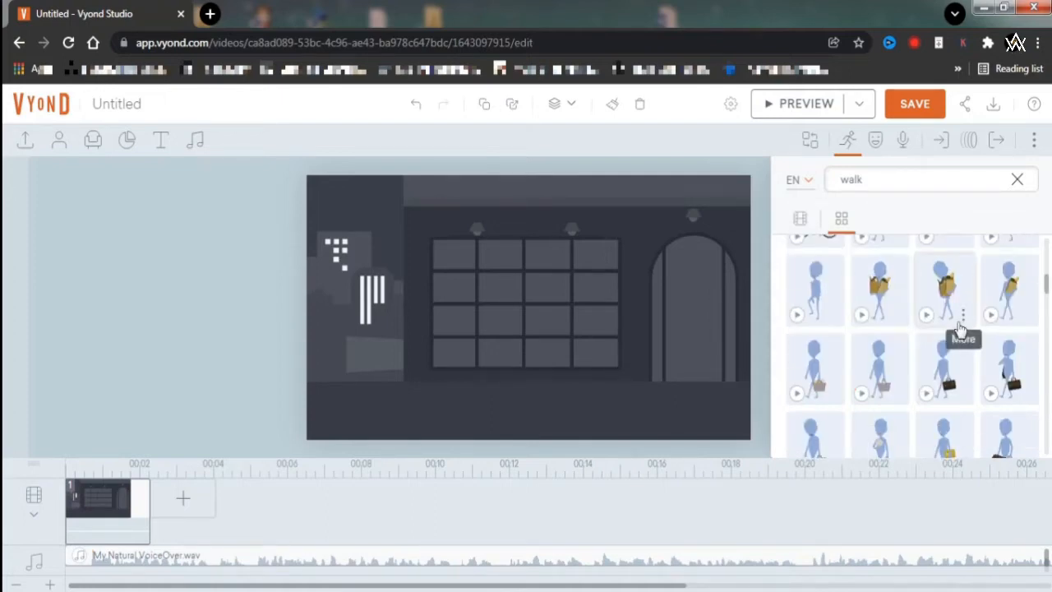
# - Preview the action of walking with an open laptop and apply it to the character
pyautogui.scroll(-2, 960, 328)
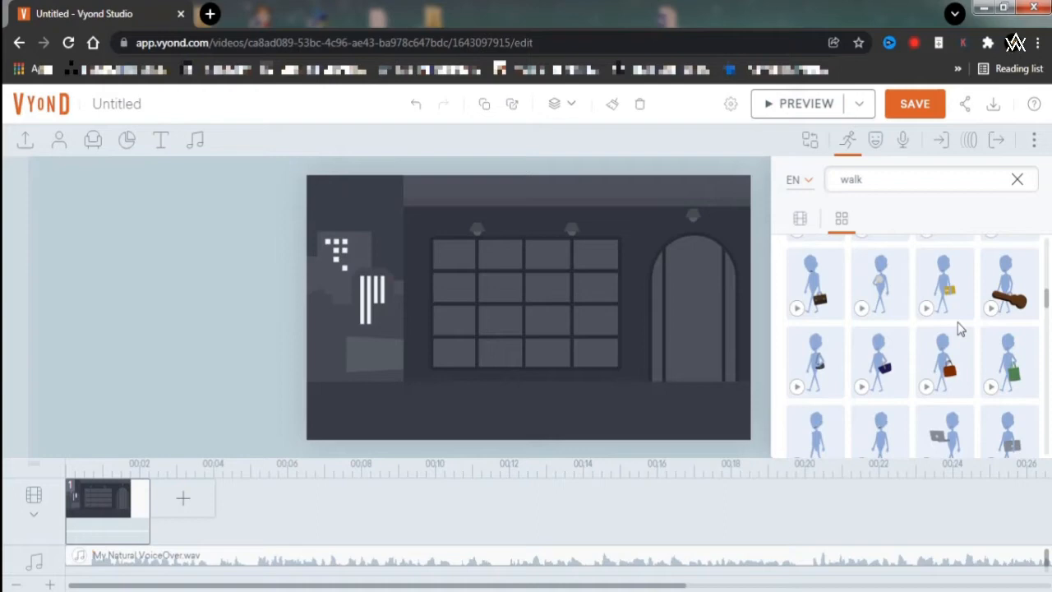
pyautogui.scroll(-1, 959, 328)
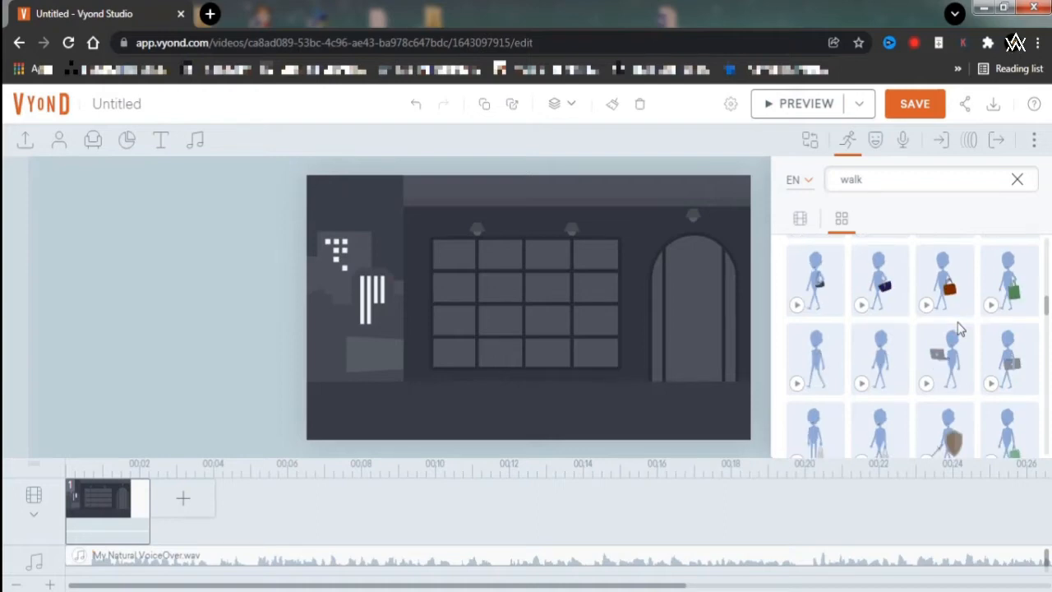
pyautogui.click(927, 383)
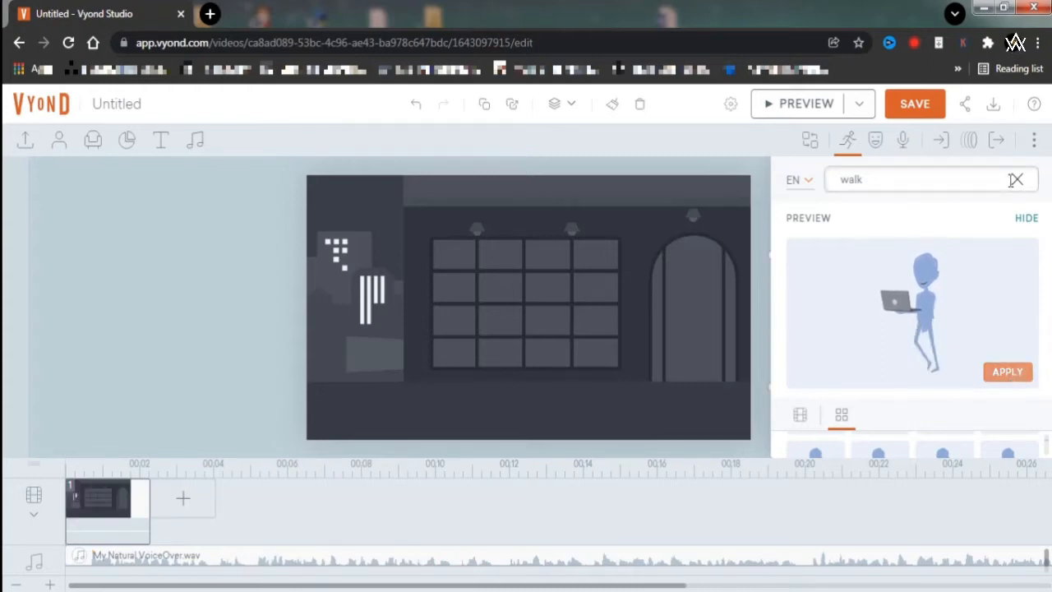
pyautogui.click(763, 231)
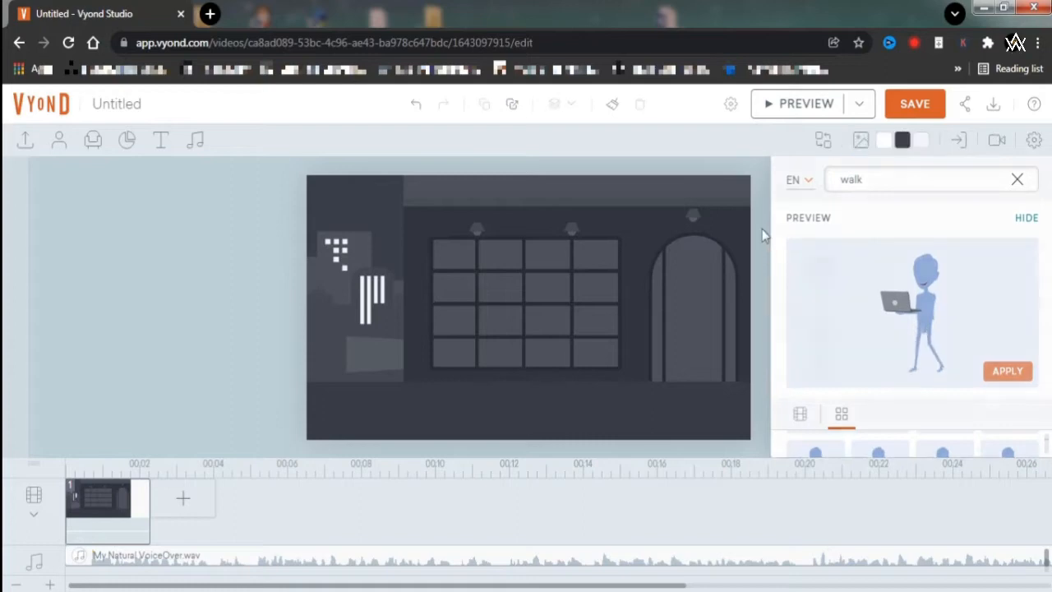
# - Lower the walking character to street level and keep it off stage beyond the scene's right edge
pyautogui.click(820, 312)
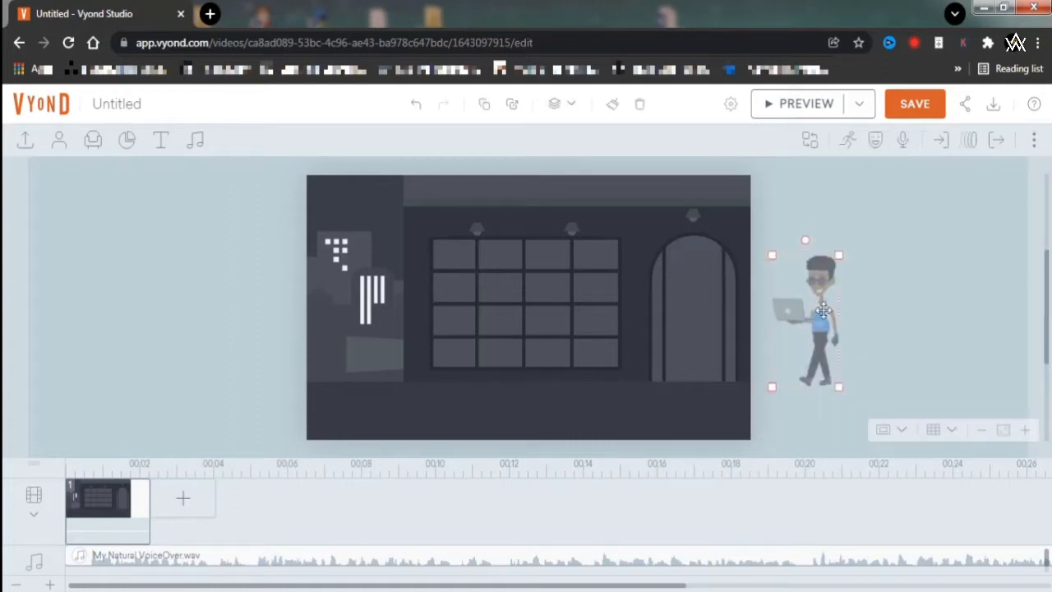
pyautogui.moveTo(819, 314); pyautogui.dragTo(735, 336)
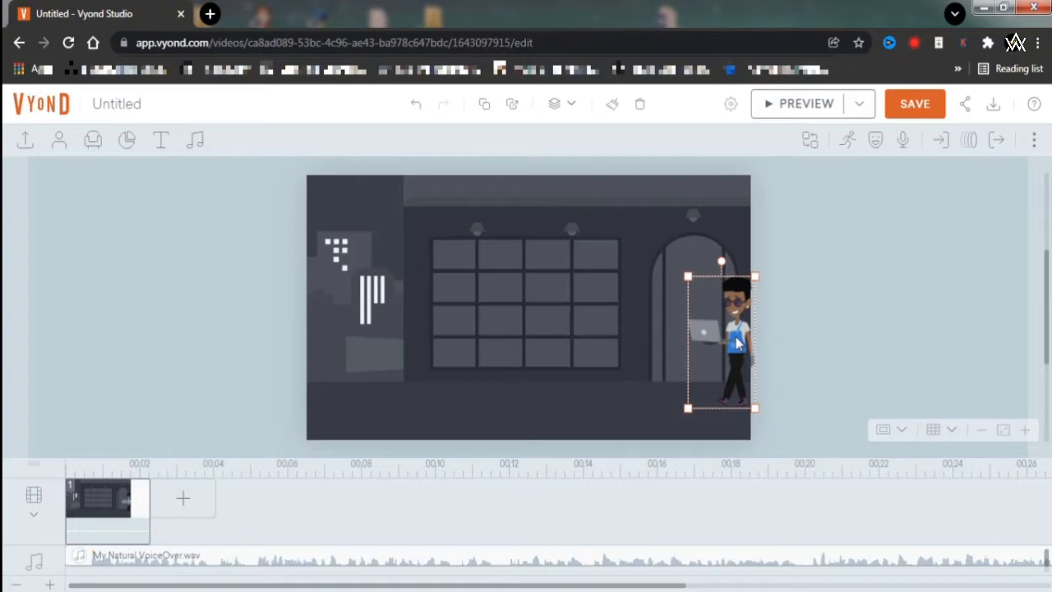
pyautogui.moveTo(737, 345); pyautogui.dragTo(823, 336)
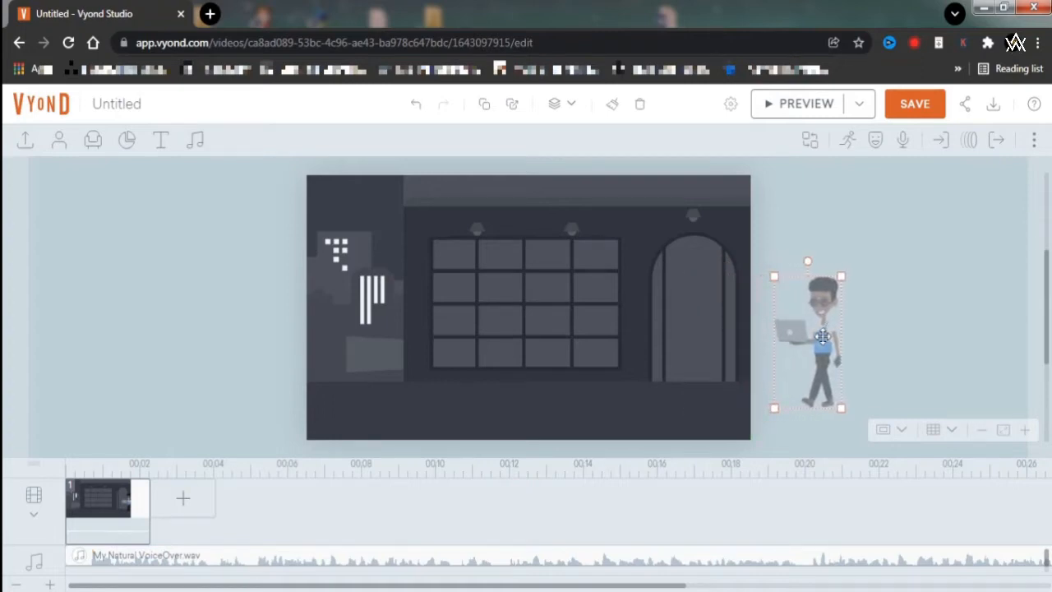
# - Give the character a Line - Horizontal motion path running from right to left into the scene
pyautogui.click(969, 145)
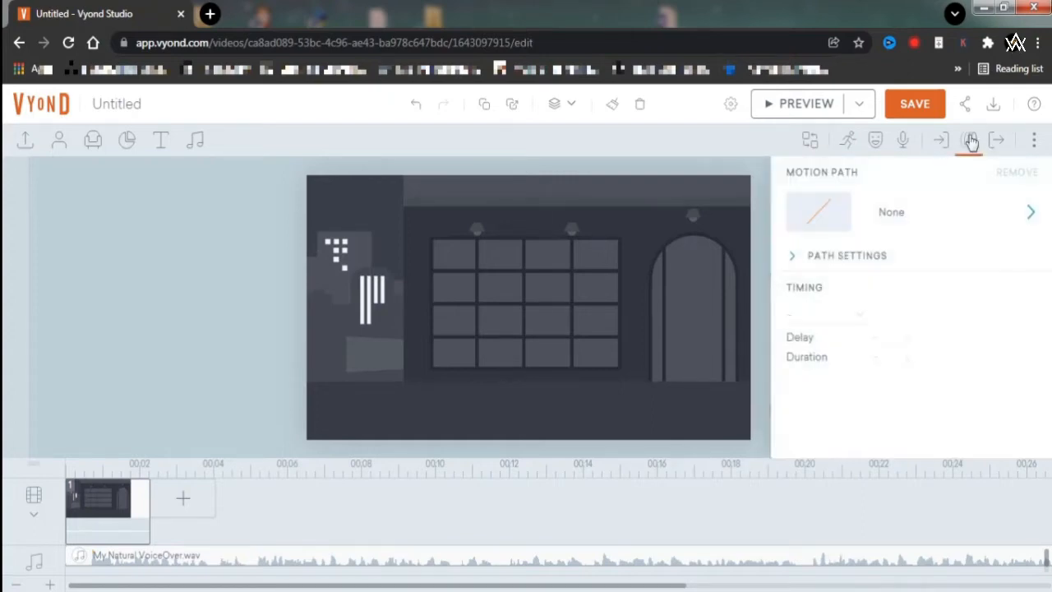
pyautogui.click(894, 215)
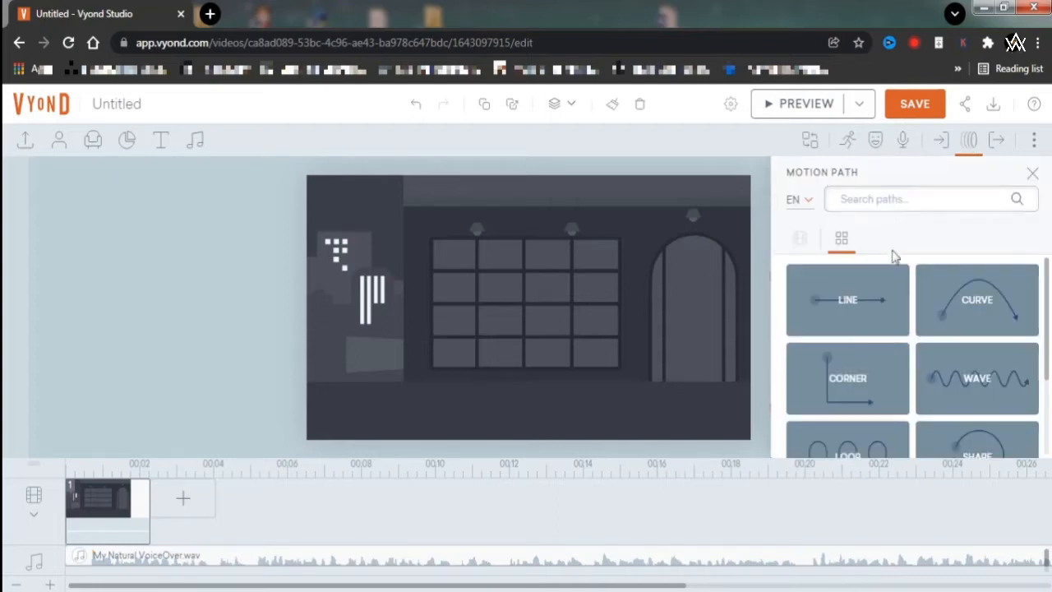
pyautogui.click(879, 309)
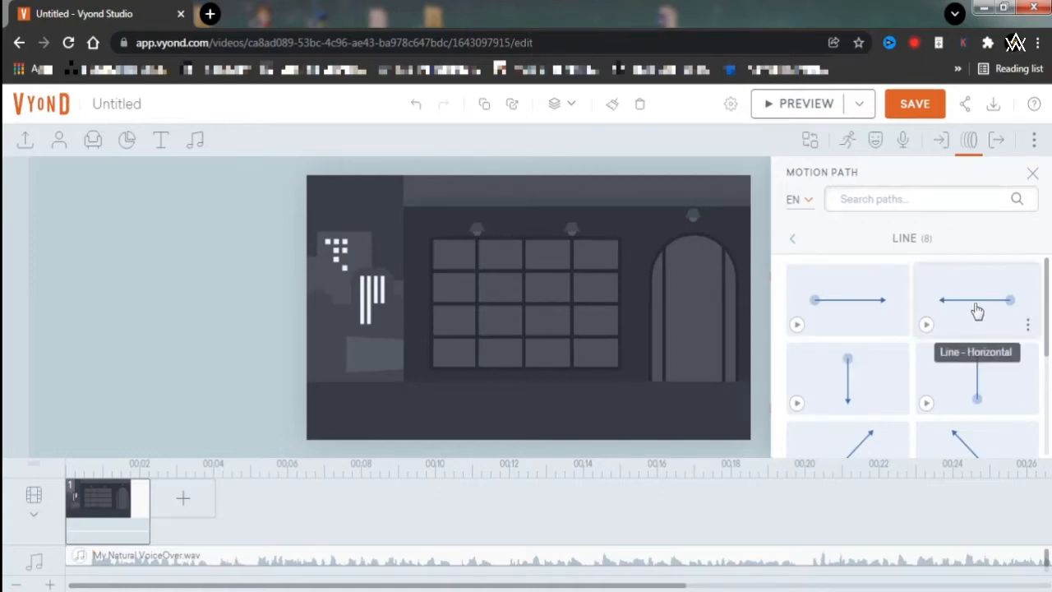
pyautogui.click(943, 308)
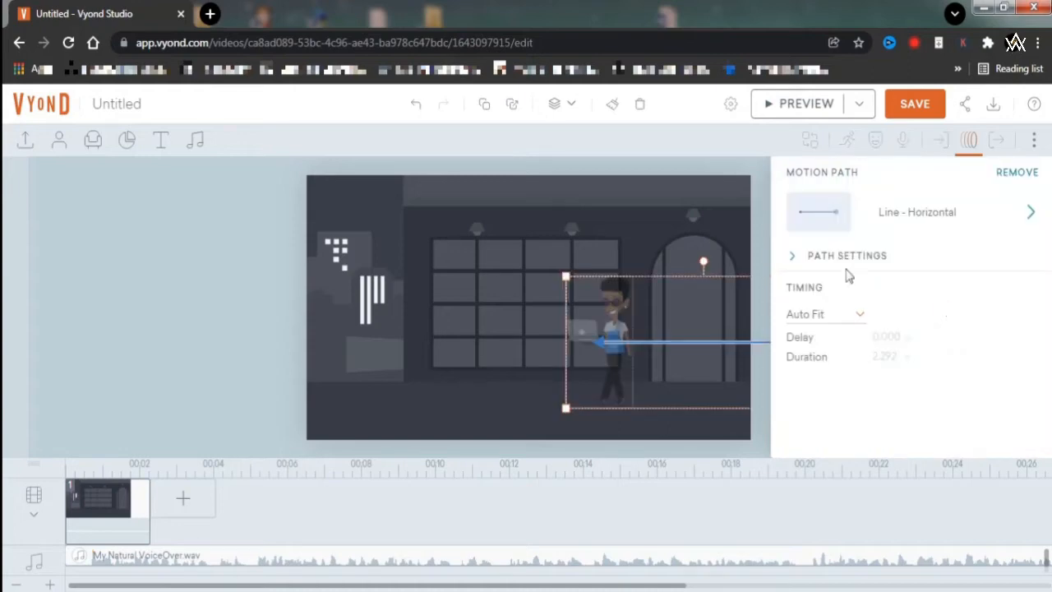
pyautogui.click(758, 228)
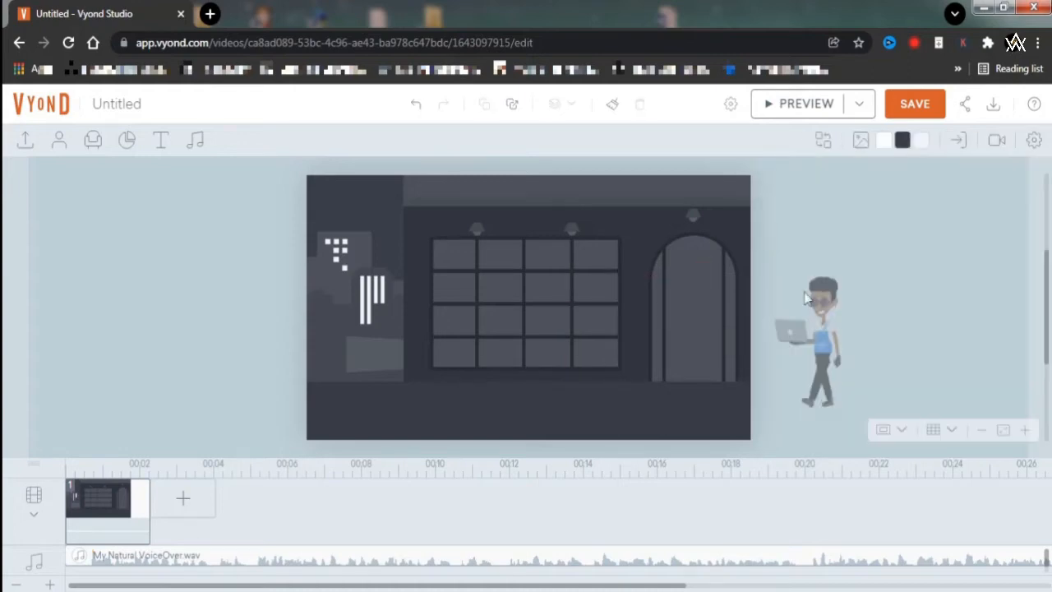
# - Shift the motion path's end position slightly right, toward the arched door, and preview the scene
pyautogui.click(819, 338)
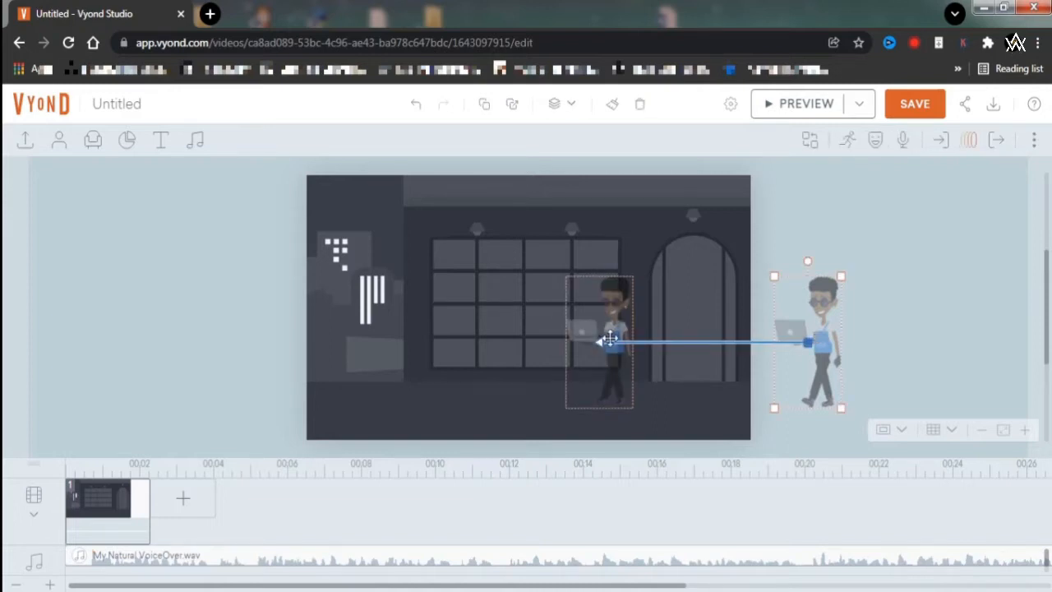
pyautogui.moveTo(604, 339)
pyautogui.mouseDown()
pyautogui.moveTo(646, 344)
pyautogui.moveTo(612, 345)
pyautogui.mouseUp()
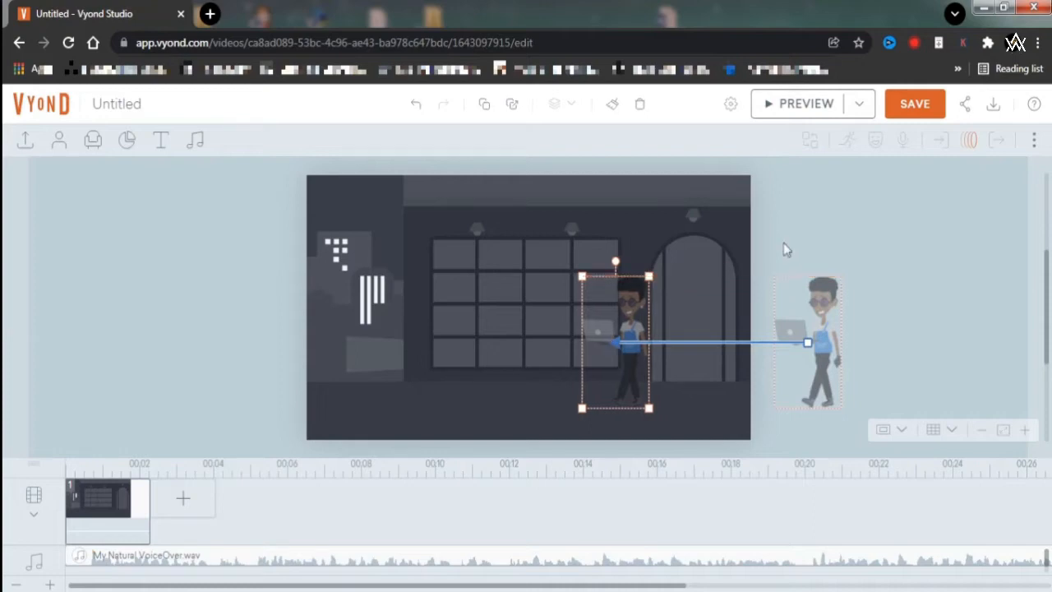
pyautogui.click(805, 105)
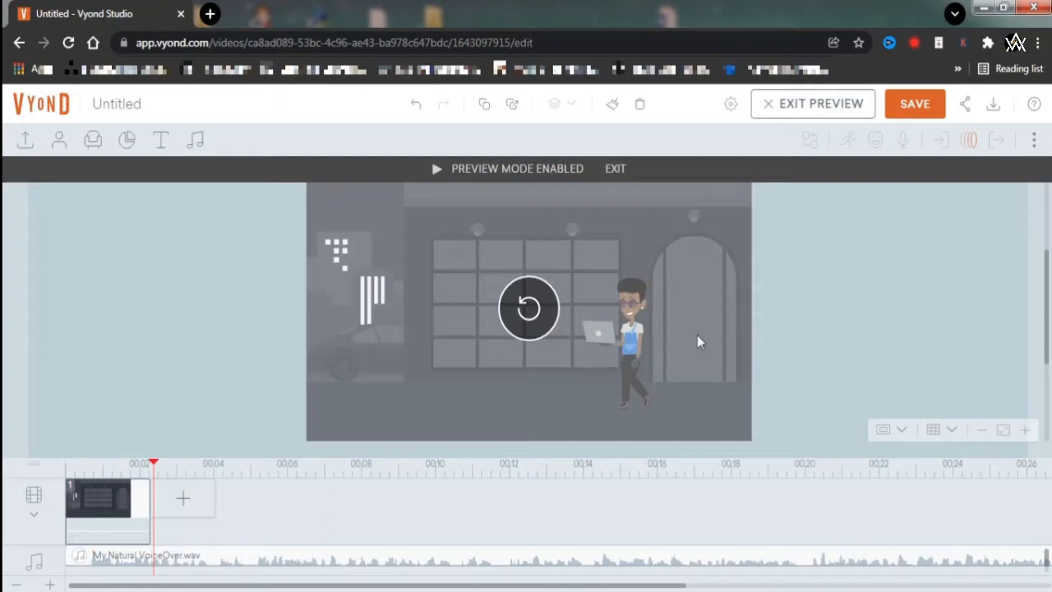
pyautogui.click(615, 171)
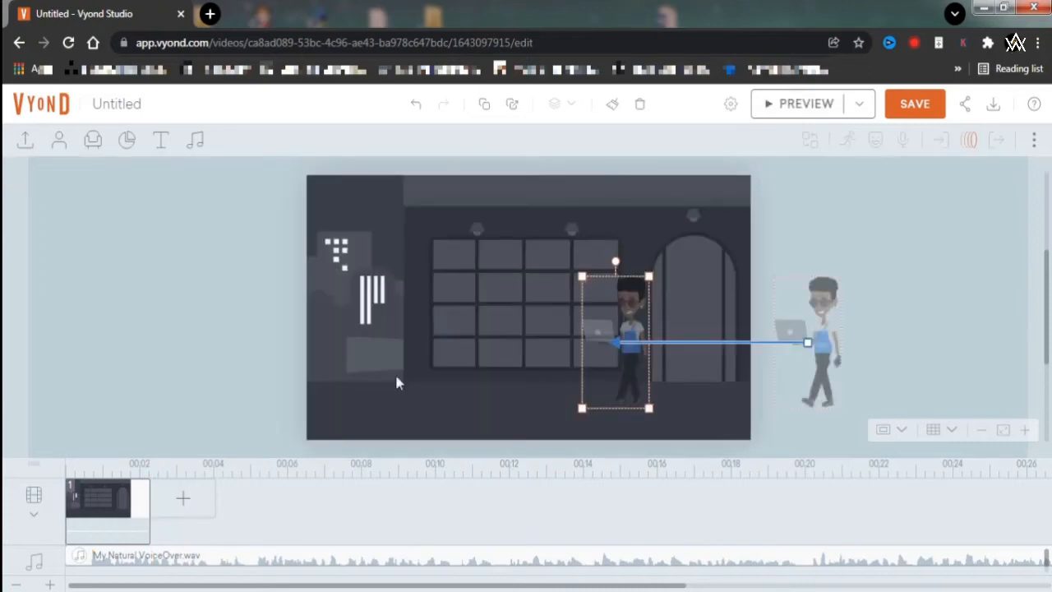
pyautogui.click(135, 525)
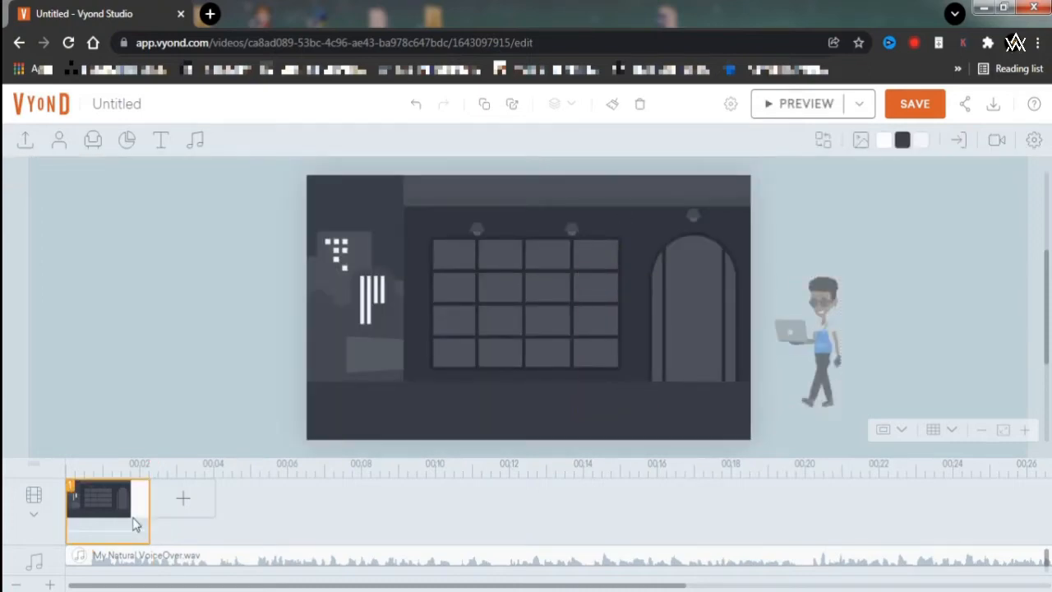
pyautogui.rightClick(135, 524)
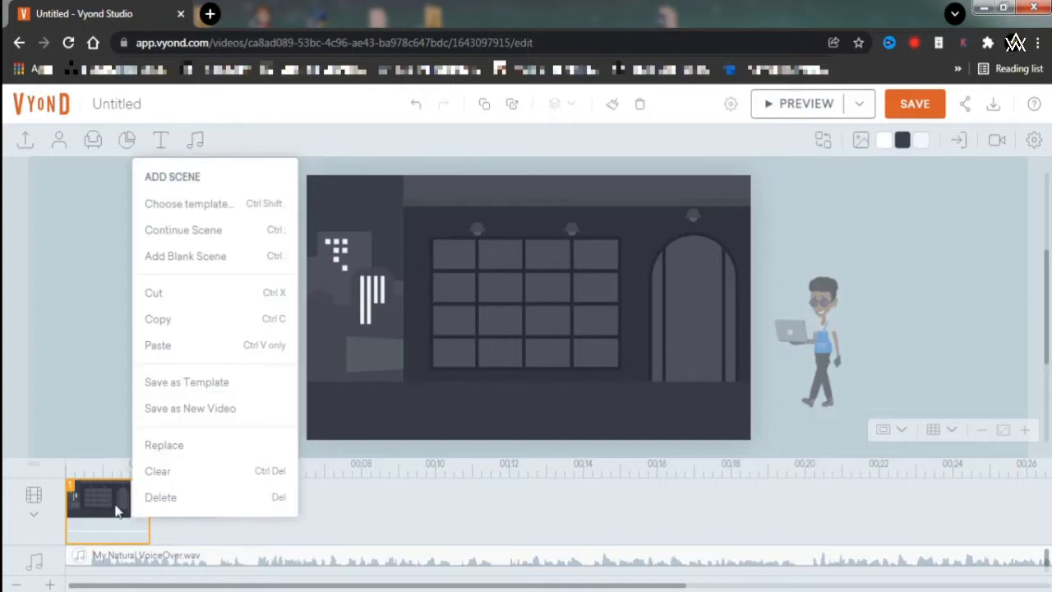
pyautogui.click(114, 509)
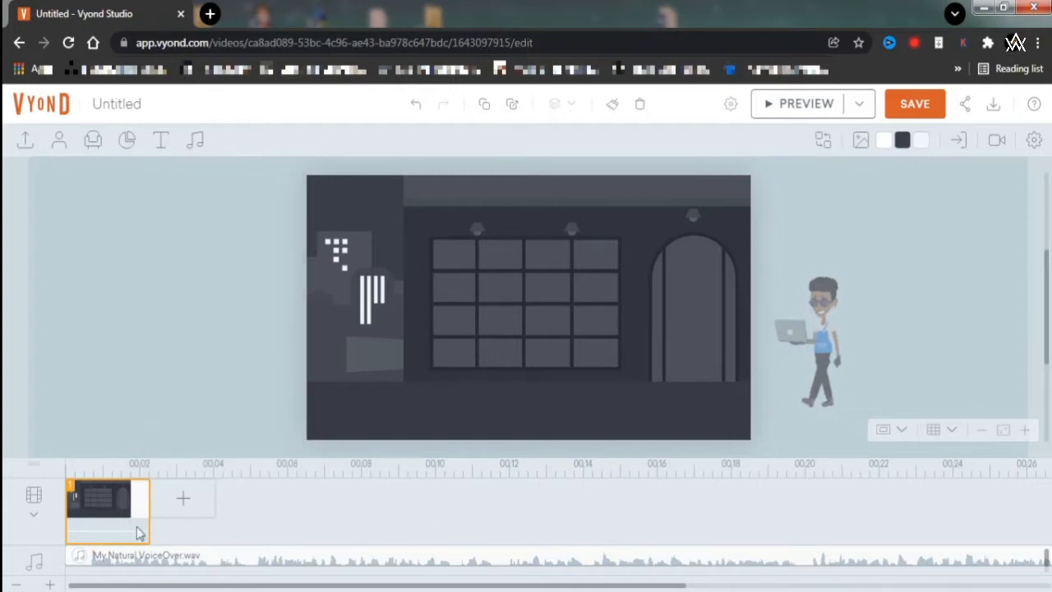
# - Add a second scene that continues scene 1 and extend its duration to 2.75 s, ending at about 5.04 s
pyautogui.rightClick(93, 508)
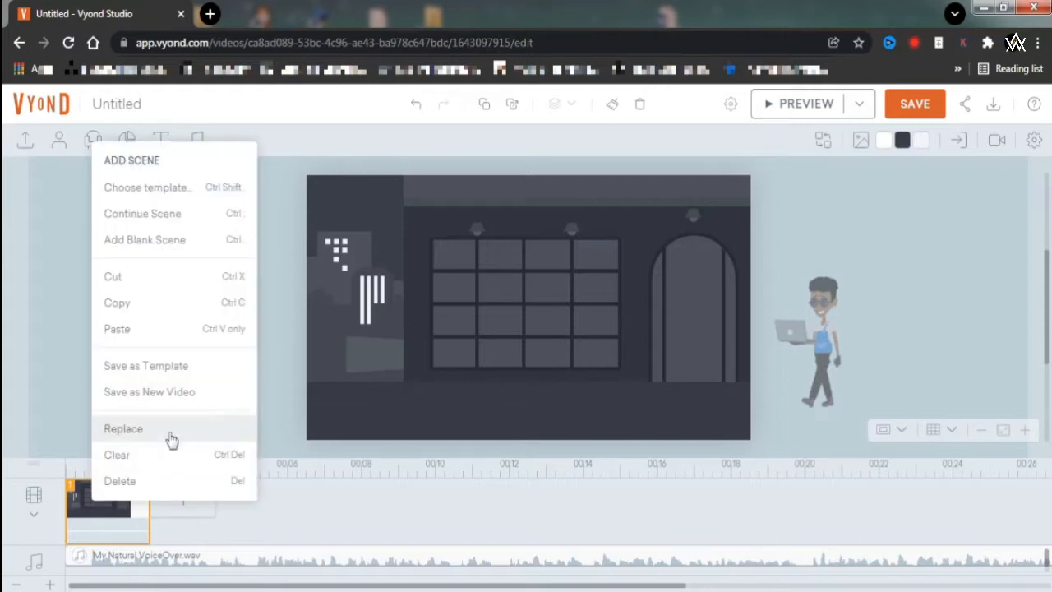
pyautogui.click(164, 217)
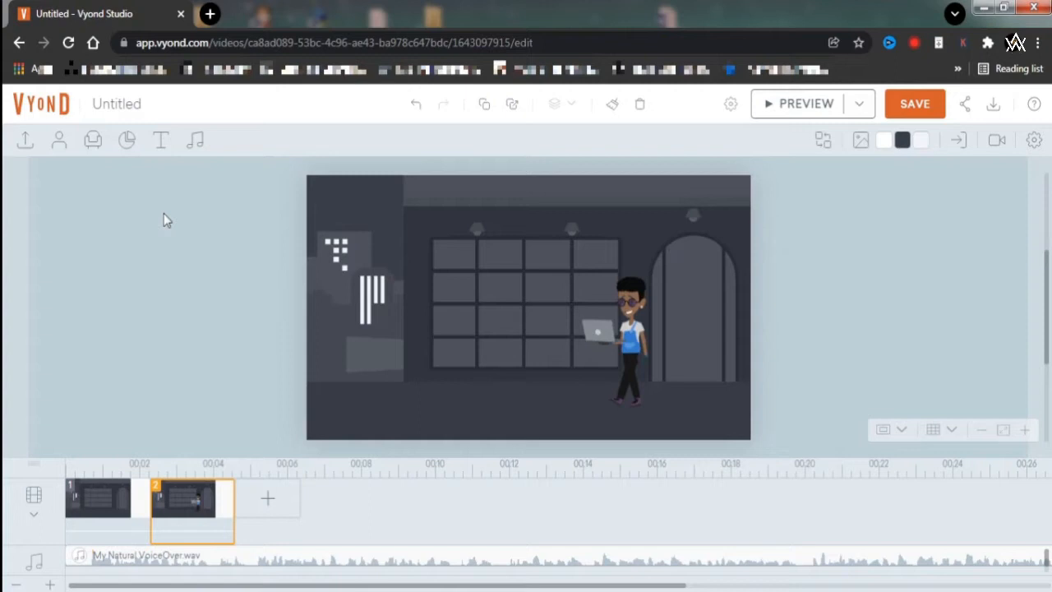
pyautogui.moveTo(233, 502); pyautogui.dragTo(250, 499)
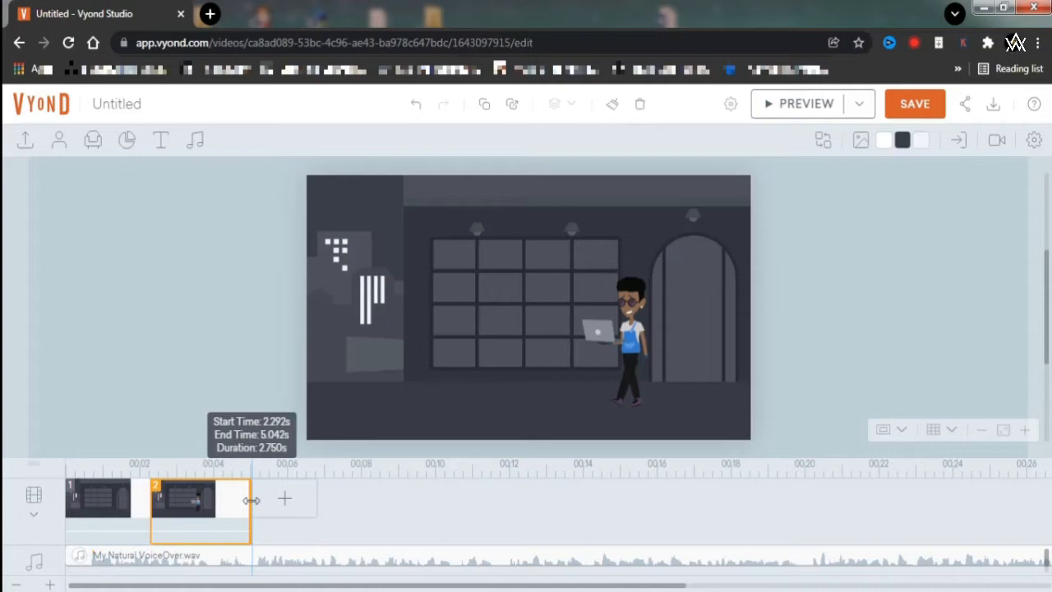
pyautogui.moveTo(250, 500); pyautogui.dragTo(249, 498)
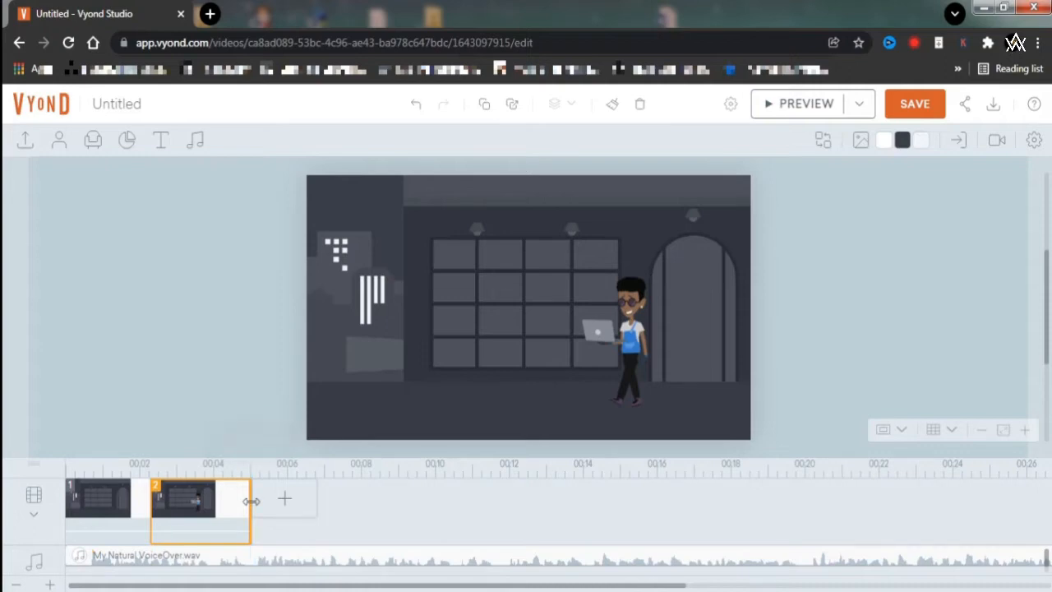
# - Split the voiceover track at about 2.3 s and 5.0 s to line up with the start and end of scene 2
pyautogui.click(152, 561)
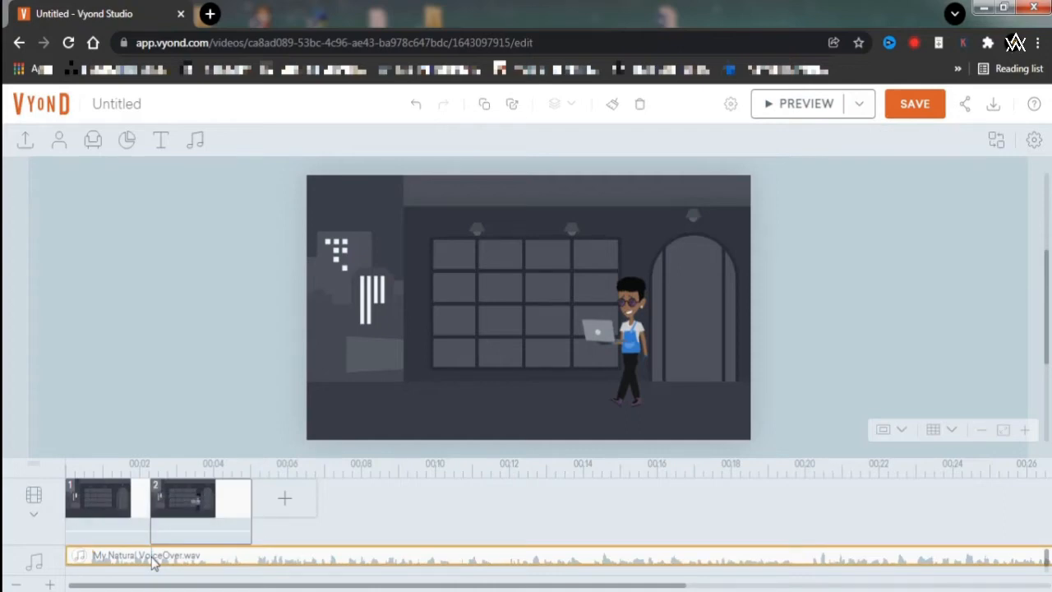
pyautogui.rightClick(152, 561)
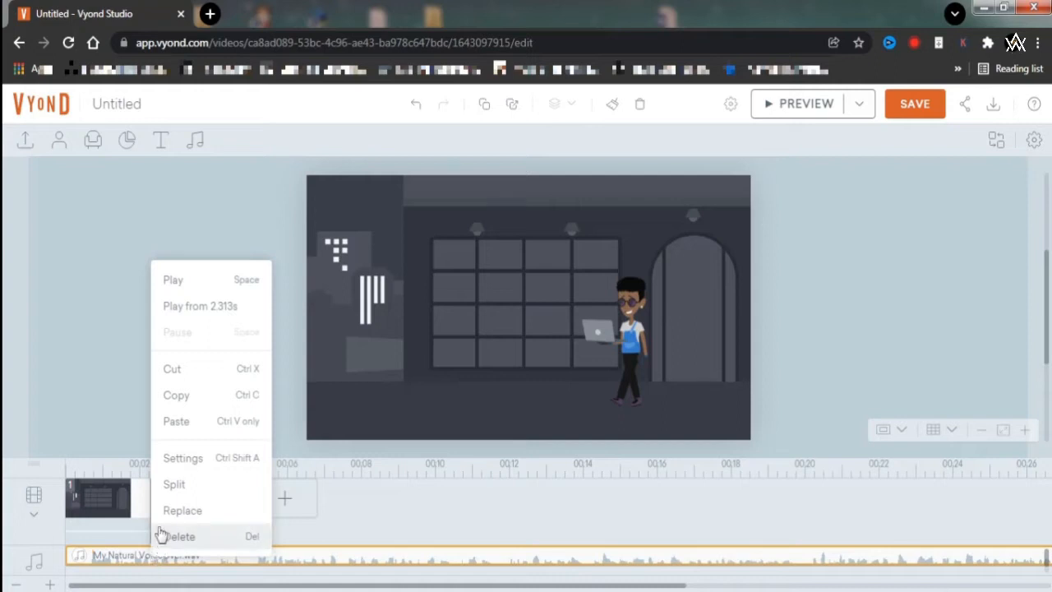
pyautogui.click(174, 486)
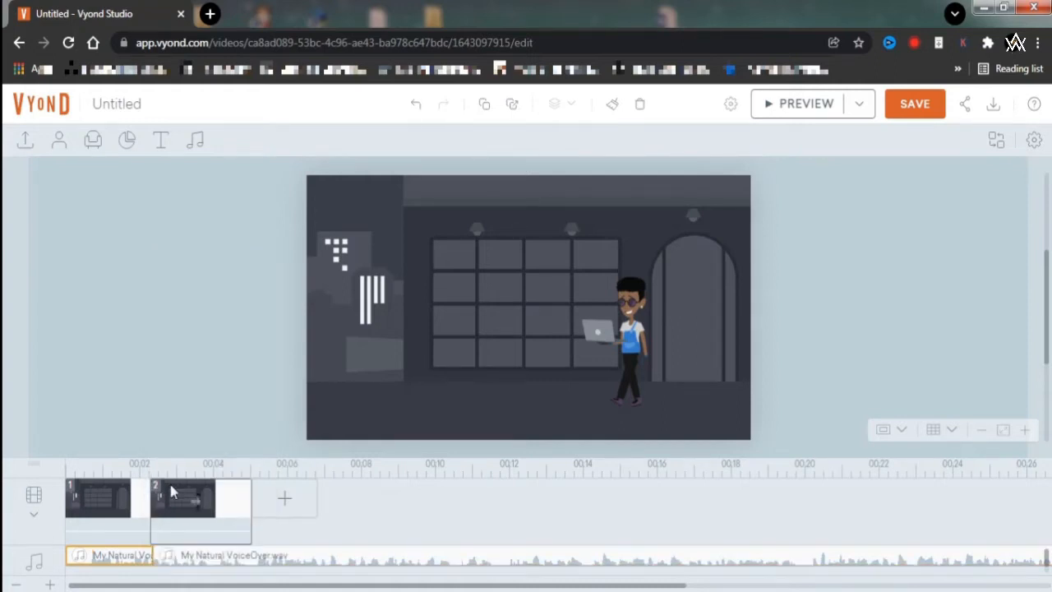
pyautogui.click(176, 555)
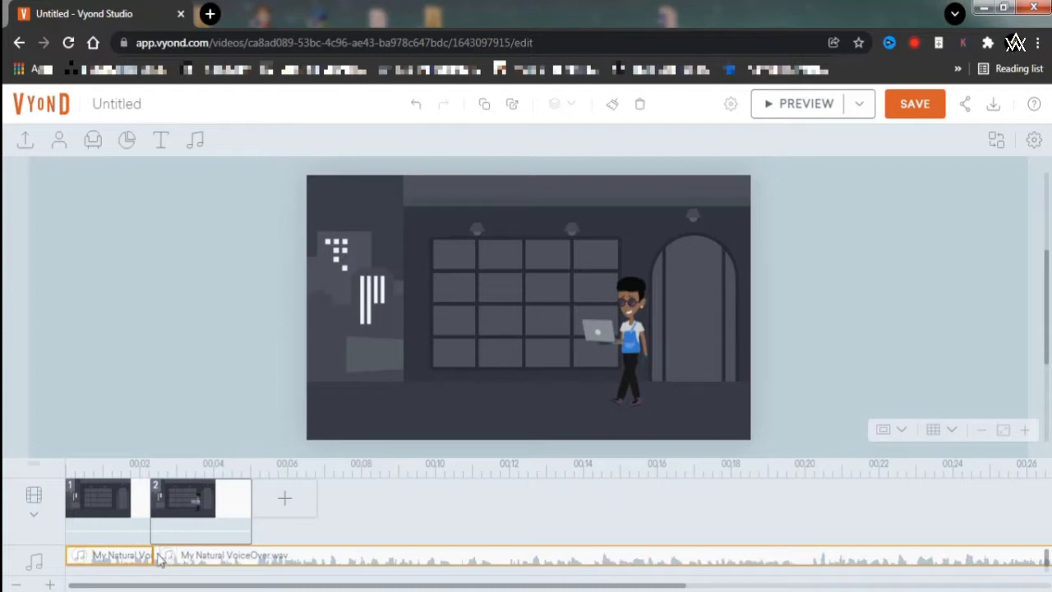
pyautogui.click(253, 559)
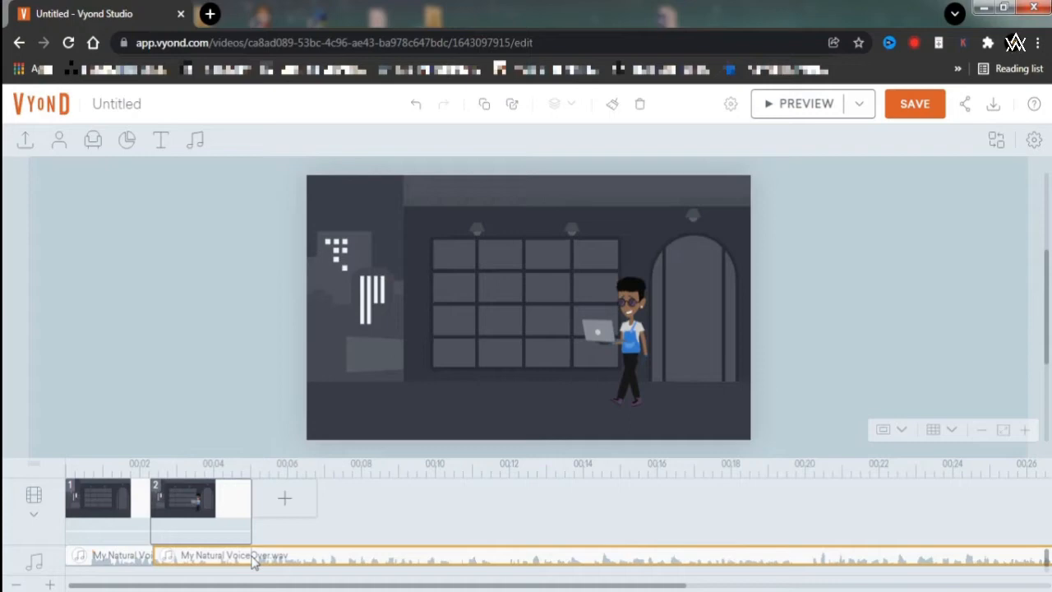
pyautogui.rightClick(253, 561)
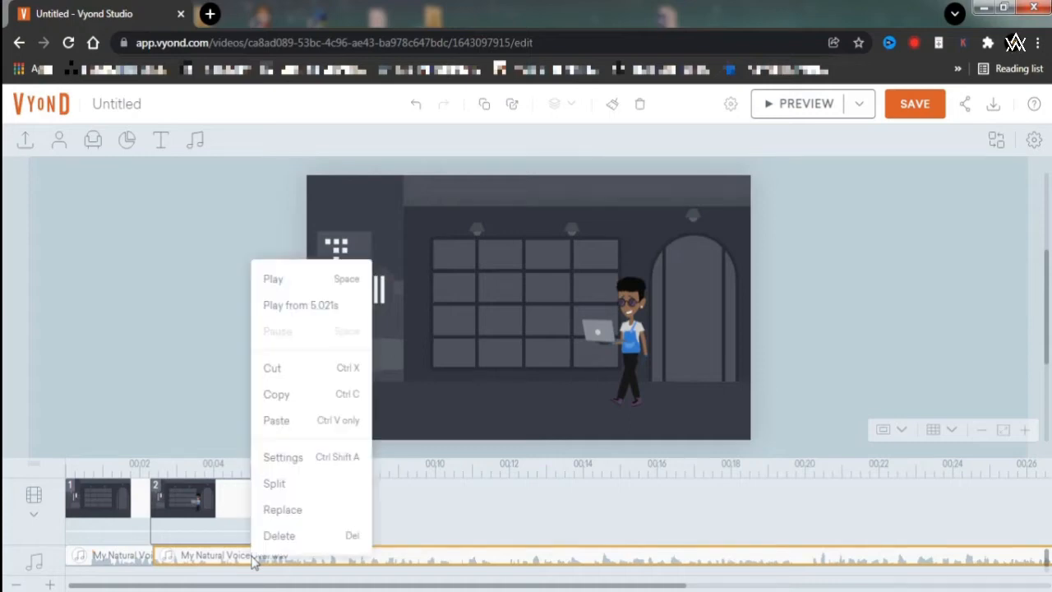
pyautogui.click(274, 485)
# - Search the action library for "wave" for the character in scene 2
pyautogui.click(217, 501)
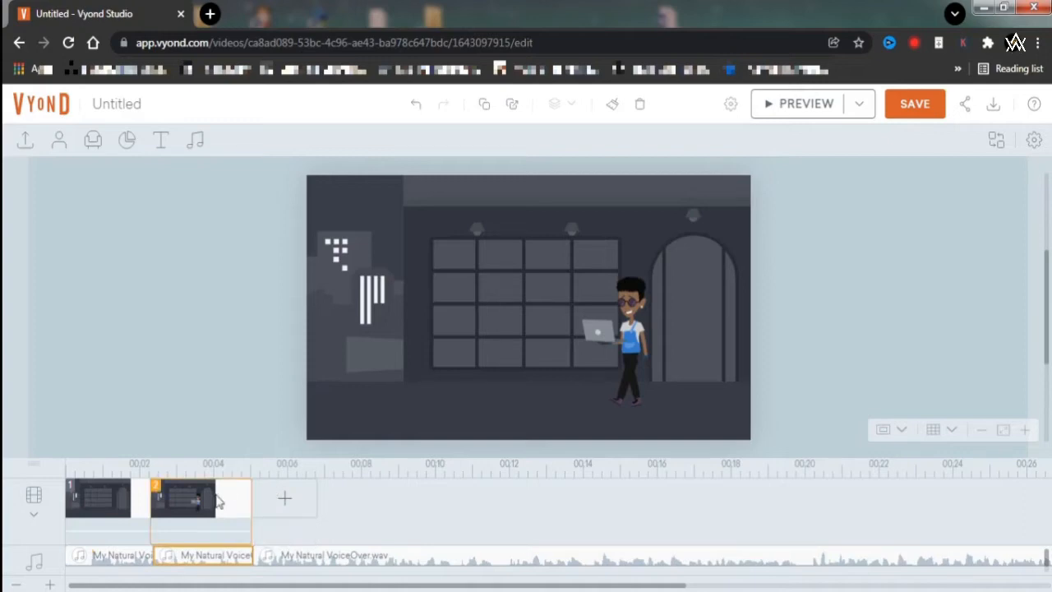
pyautogui.click(626, 352)
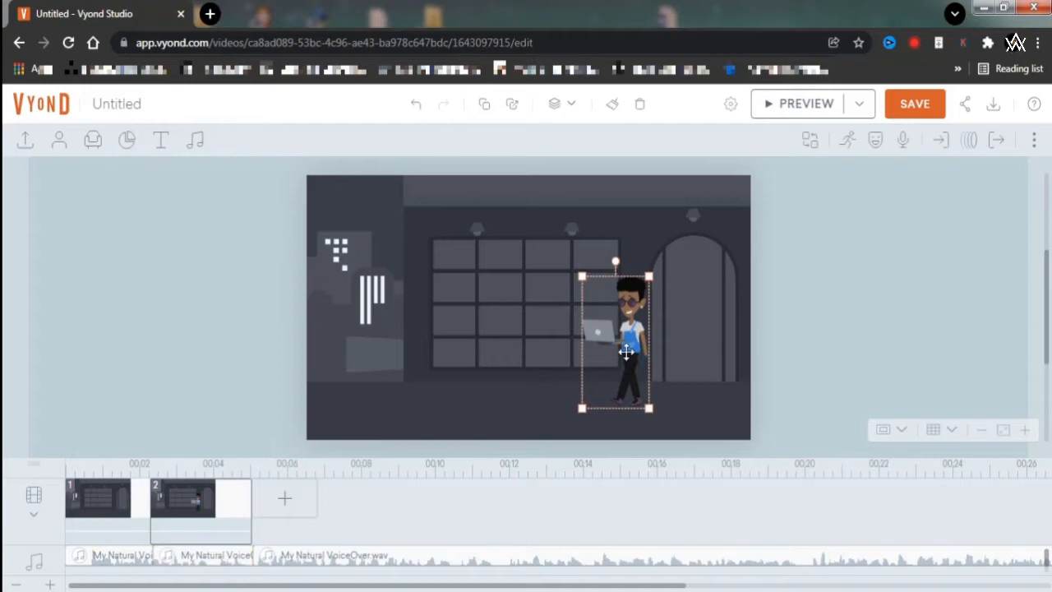
pyautogui.click(849, 142)
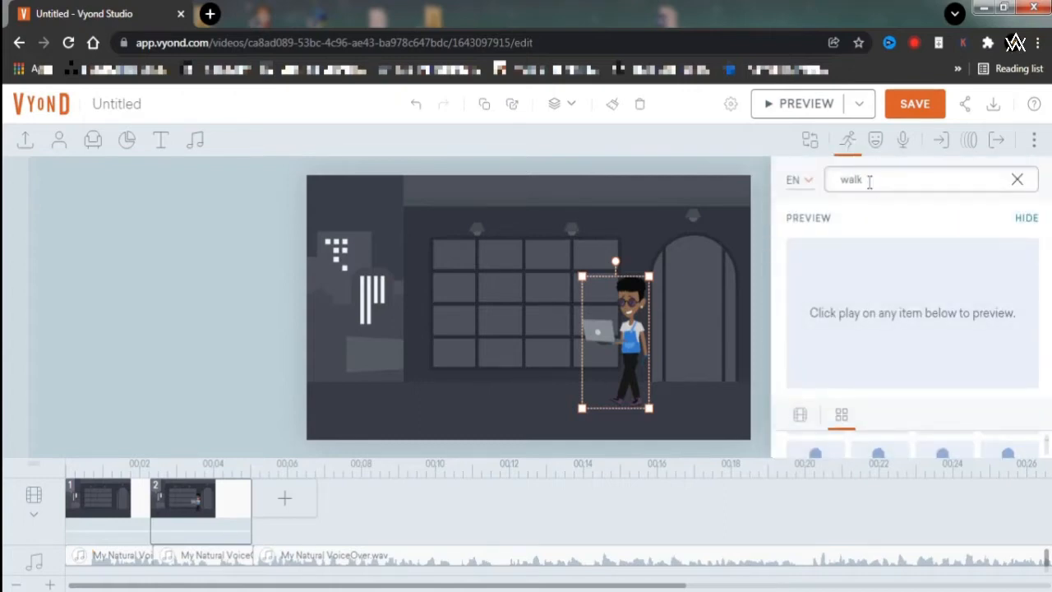
pyautogui.click(869, 182)
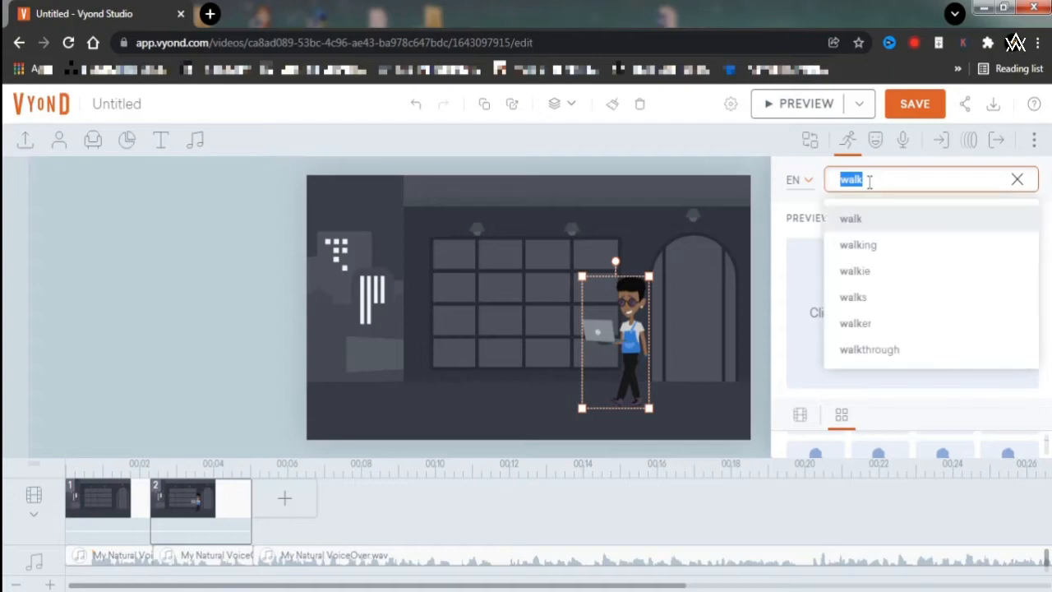
pyautogui.write('w')
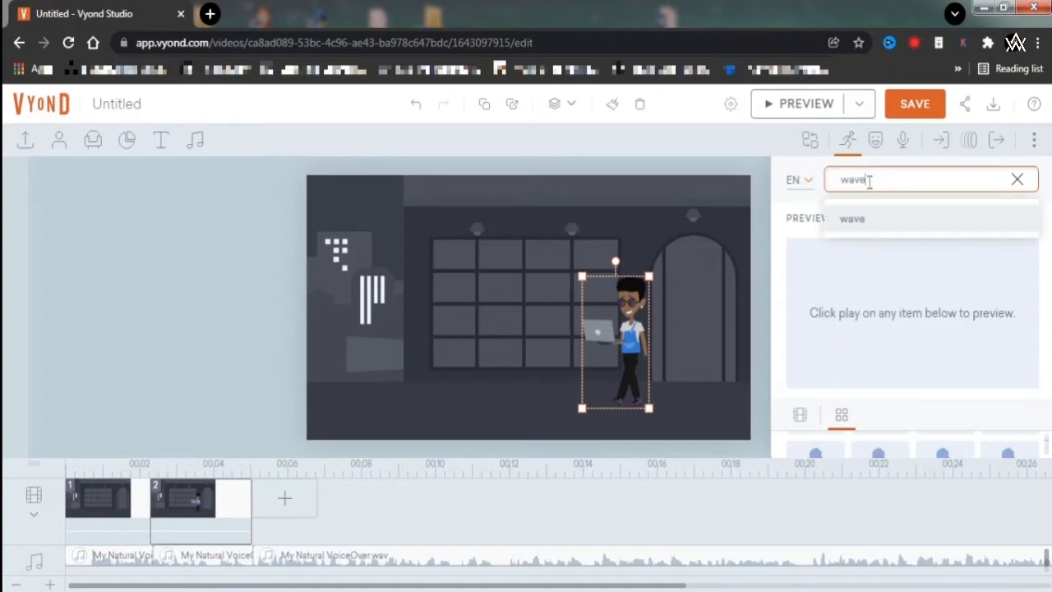
pyautogui.press('Return')
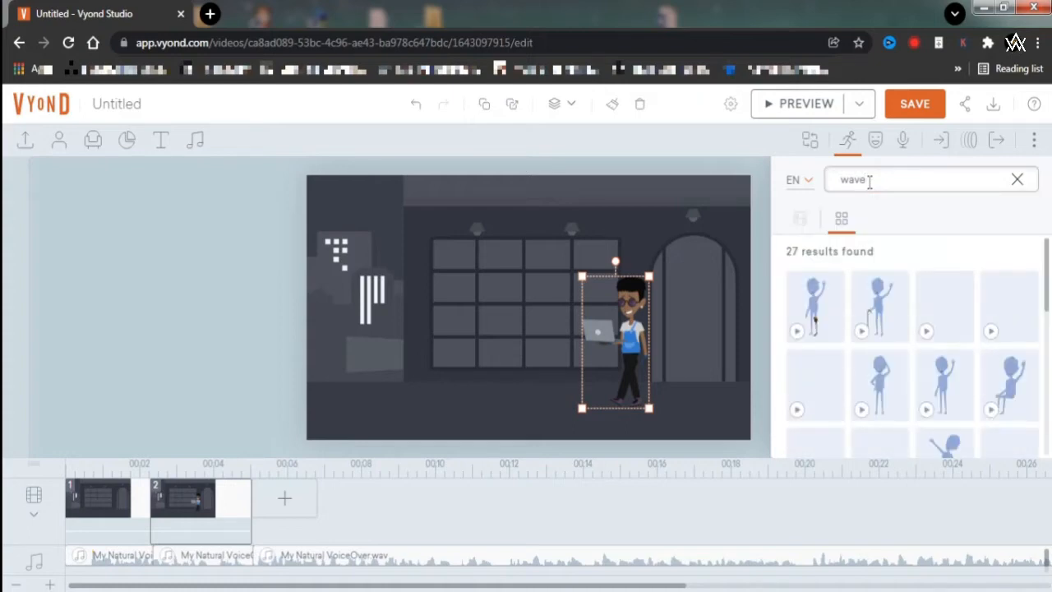
# - Preview several waving actions and apply the standing, raised-arm wave to the character in scene 2
pyautogui.click(926, 332)
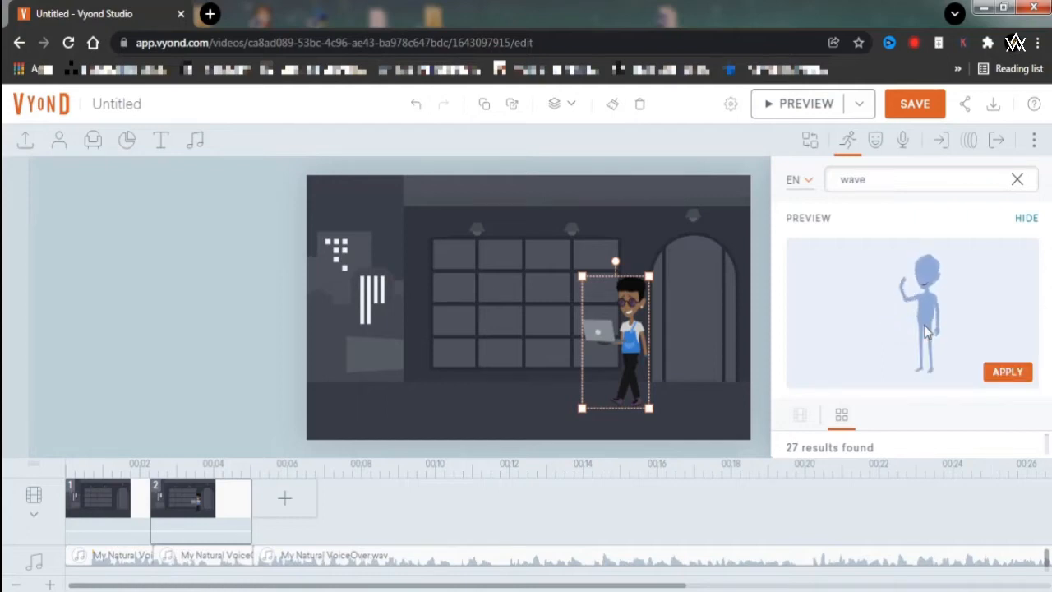
pyautogui.click(1028, 219)
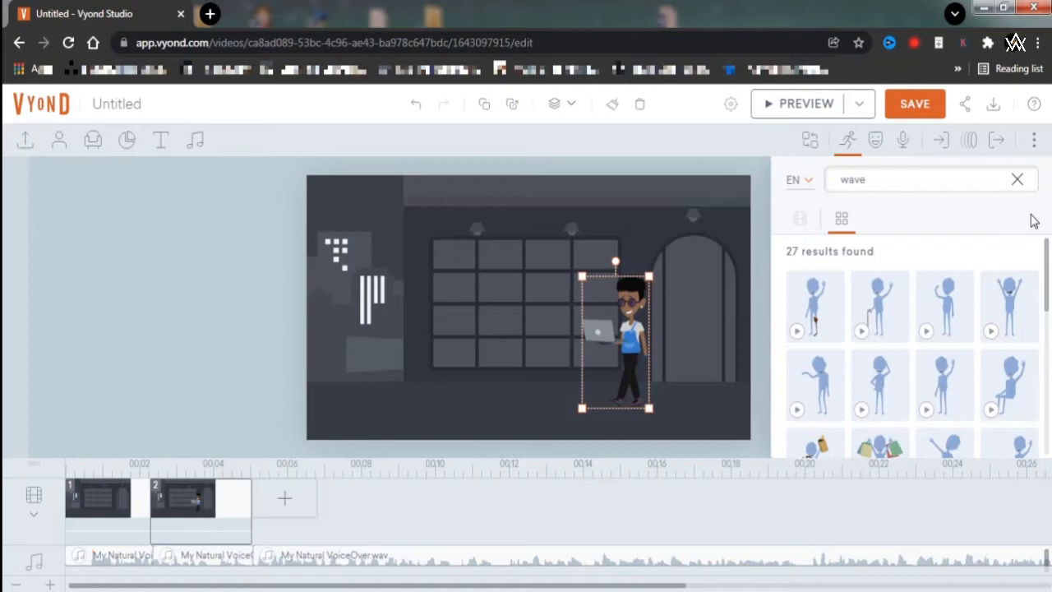
pyautogui.click(992, 332)
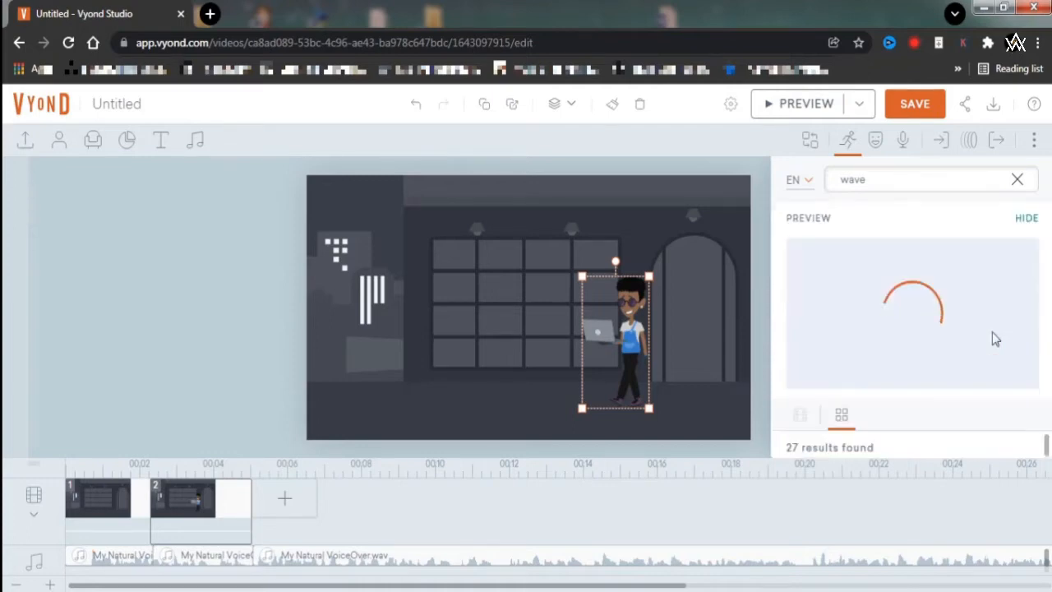
pyautogui.click(1026, 219)
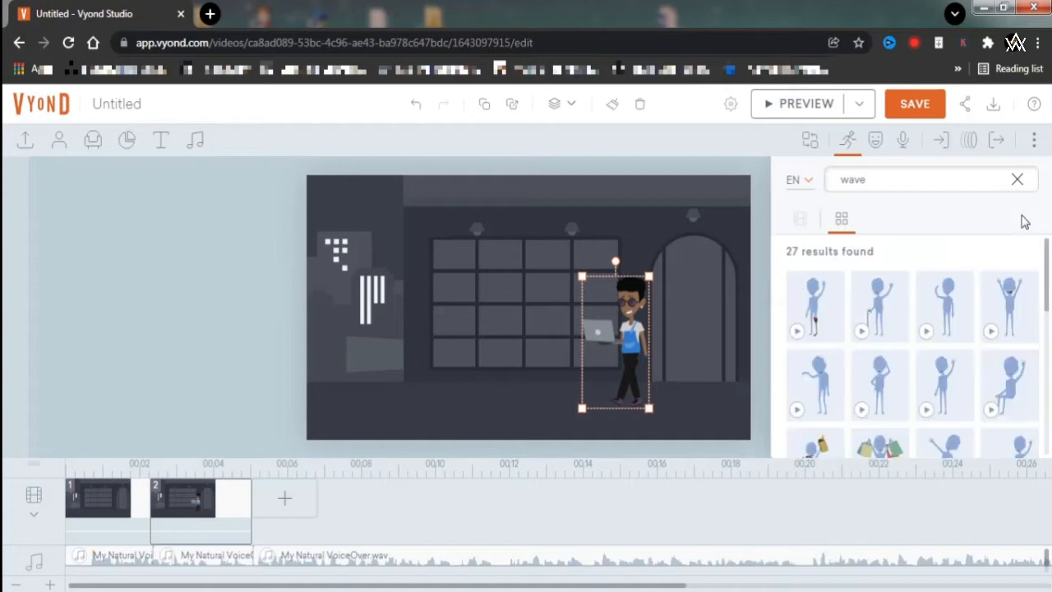
pyautogui.click(926, 412)
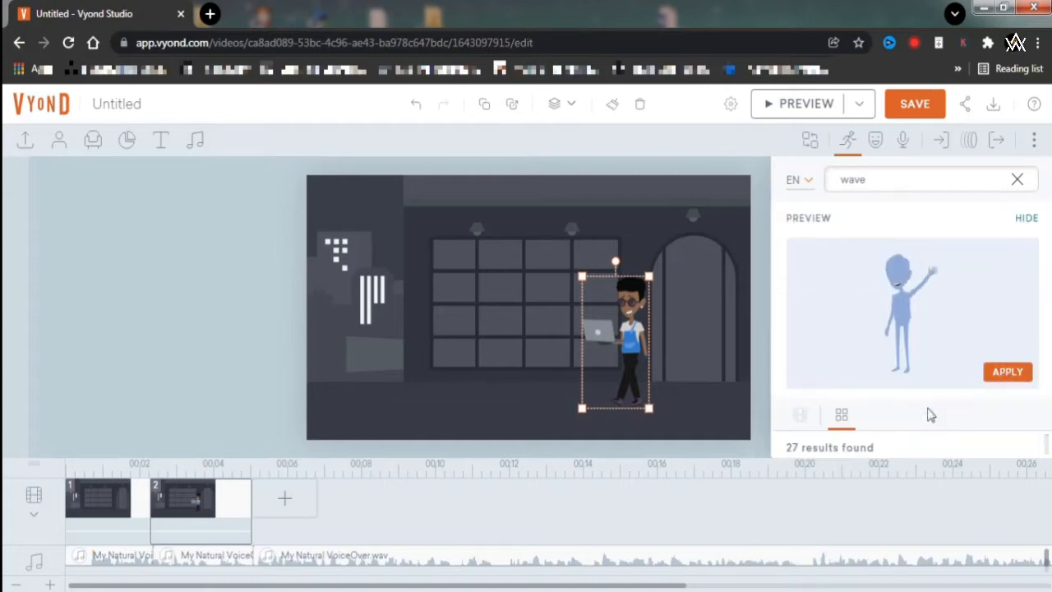
pyautogui.click(998, 376)
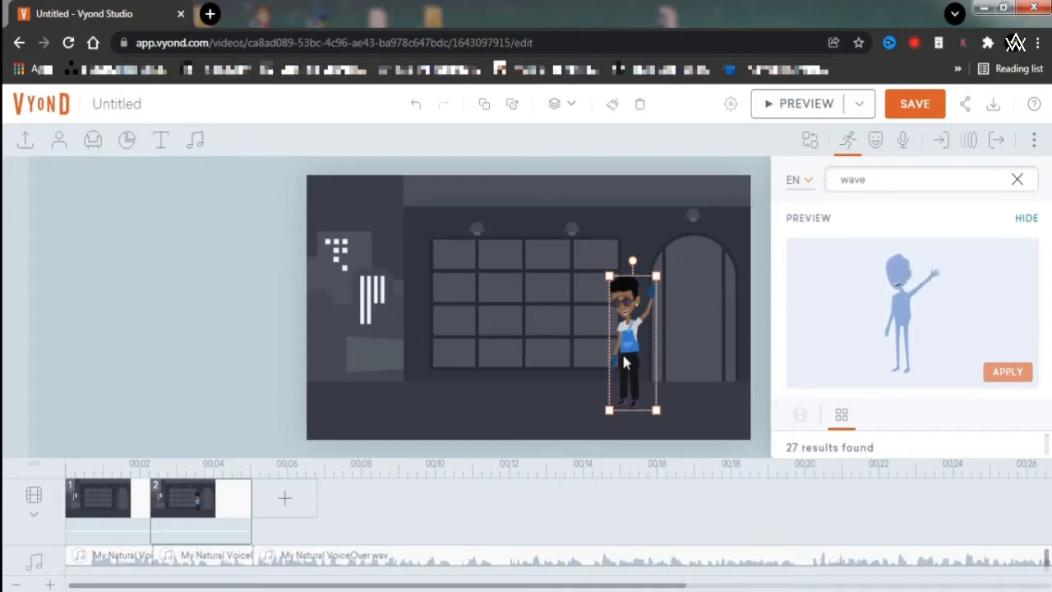
# - Assign the middle voiceover clip under scene 2 to the character as spoken dialogue in the audio settings
pyautogui.click(212, 559)
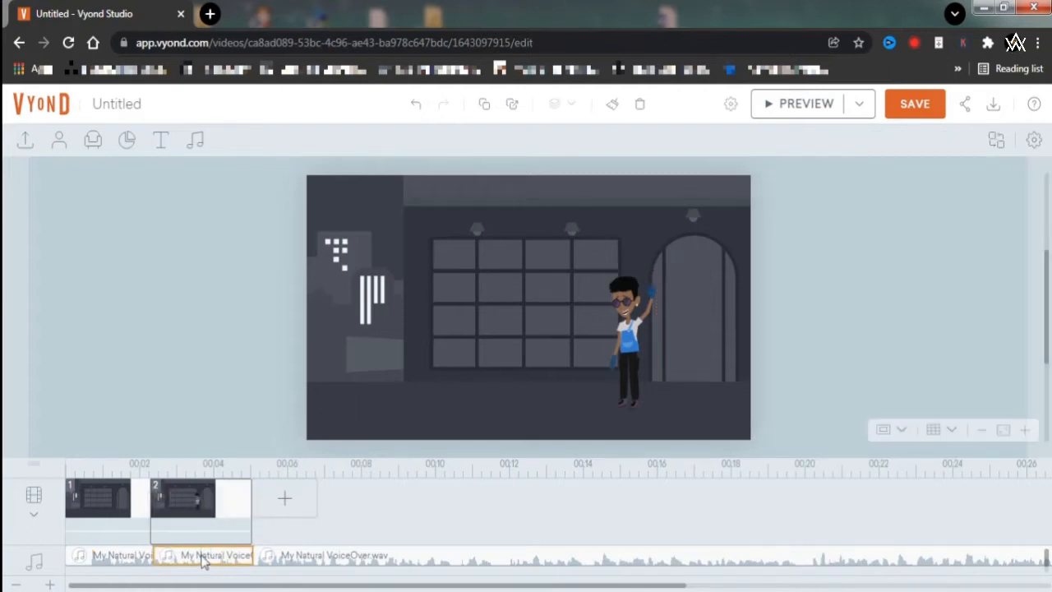
pyautogui.rightClick(212, 561)
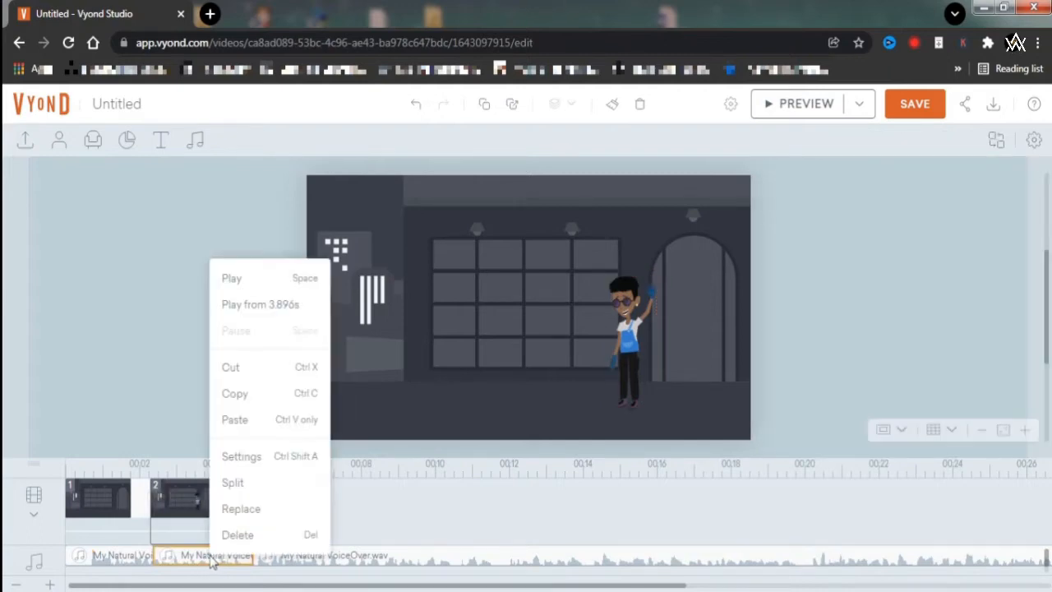
pyautogui.click(235, 456)
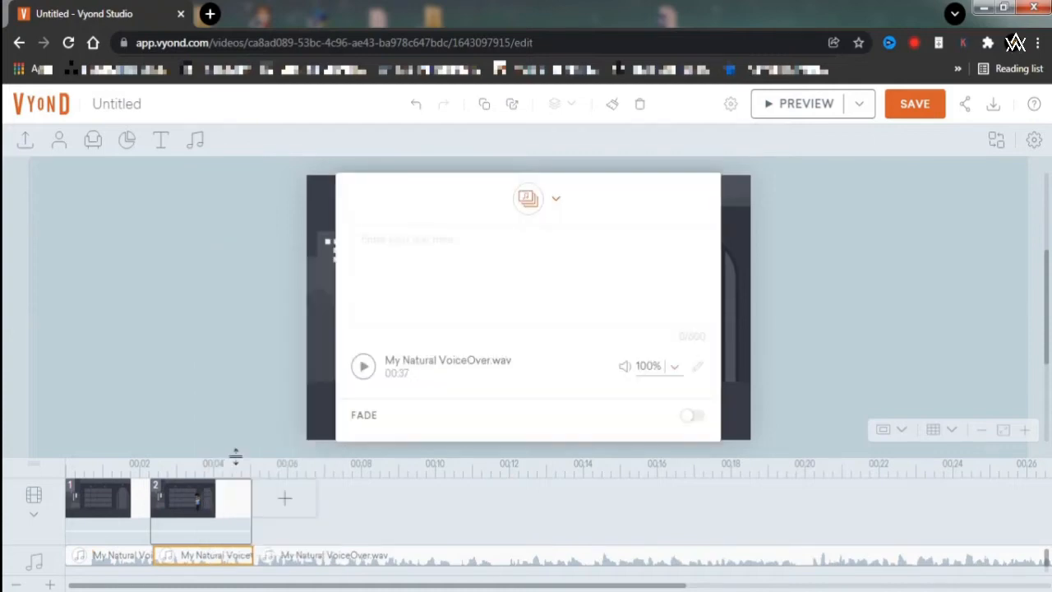
pyautogui.click(555, 200)
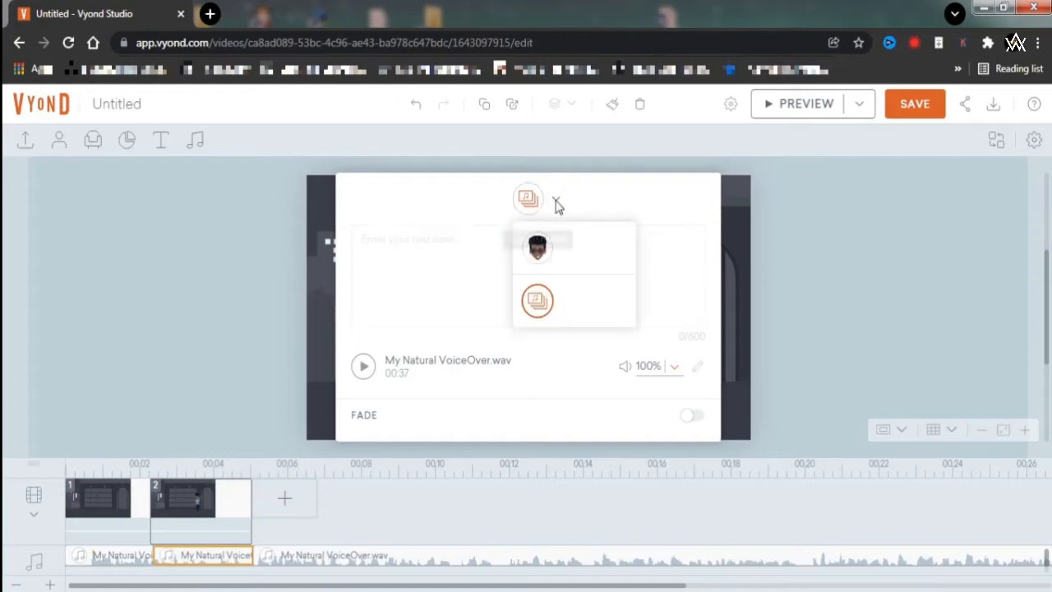
pyautogui.click(538, 253)
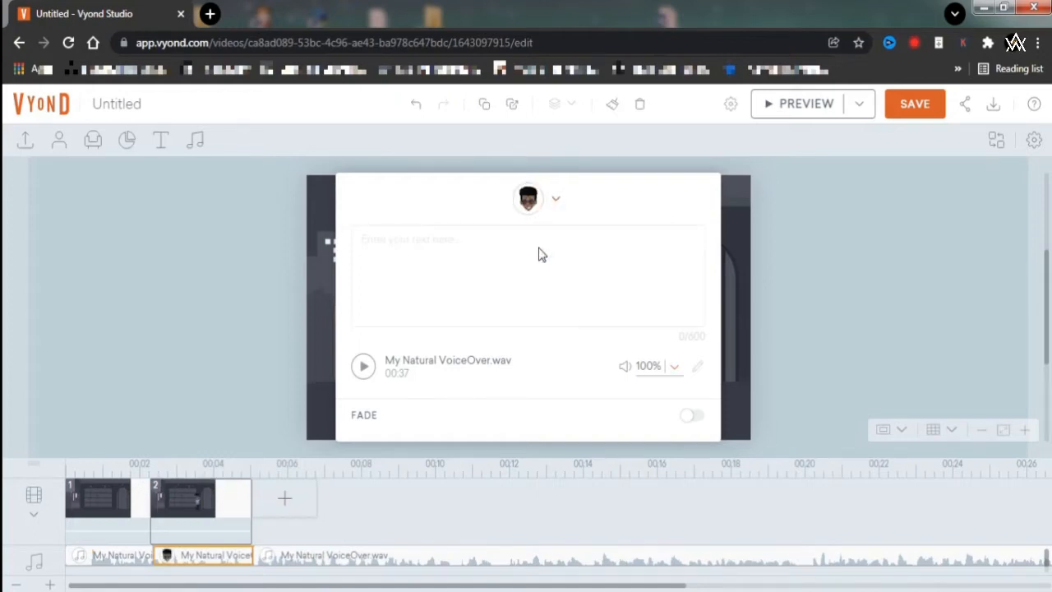
pyautogui.click(765, 327)
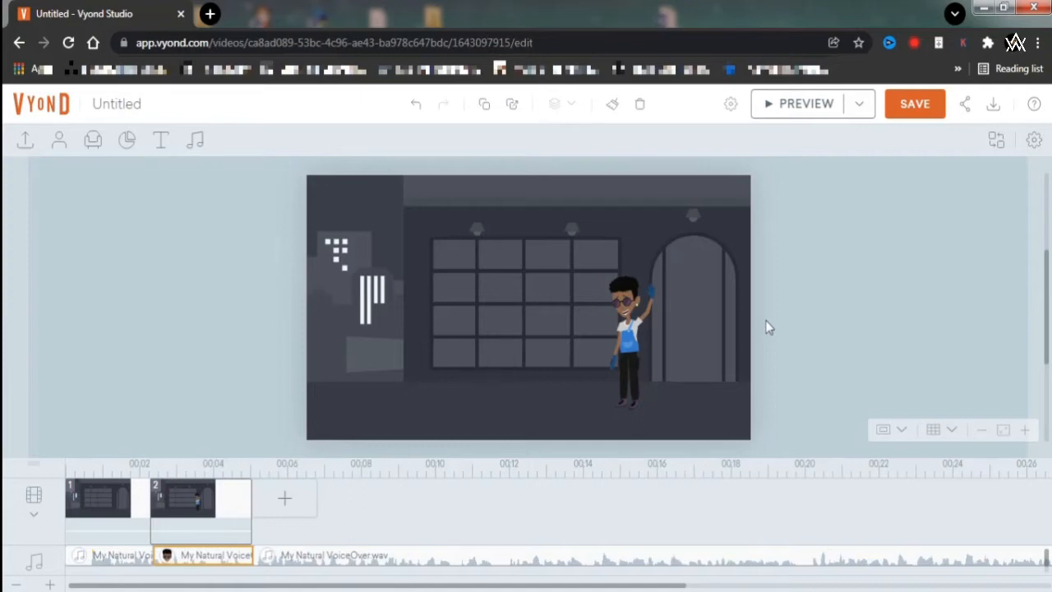
# - Preview the video from scene 1 through scene 2, and leave the preview
pyautogui.click(101, 511)
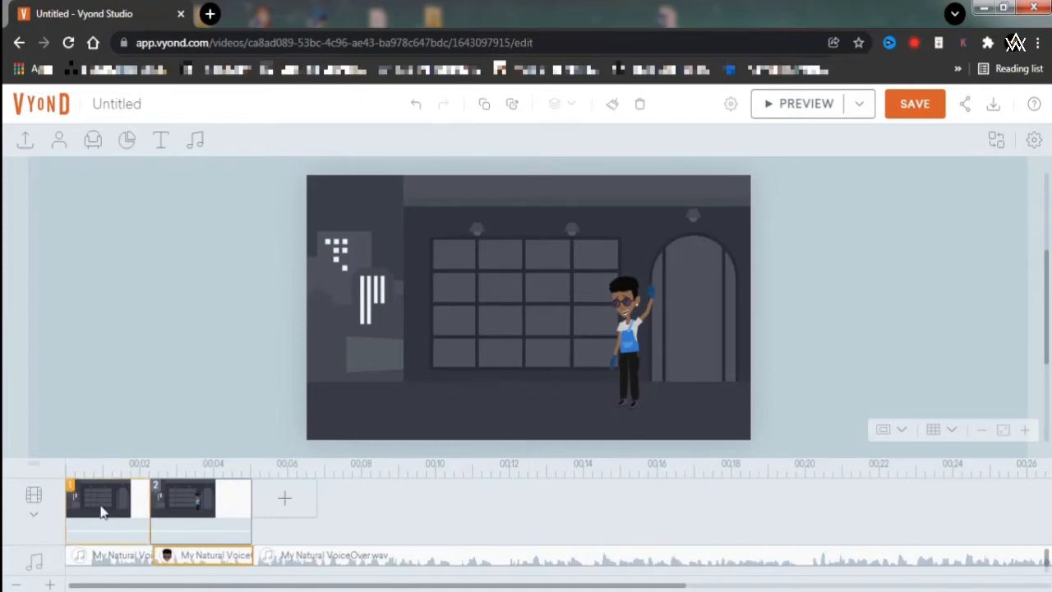
pyautogui.click(804, 106)
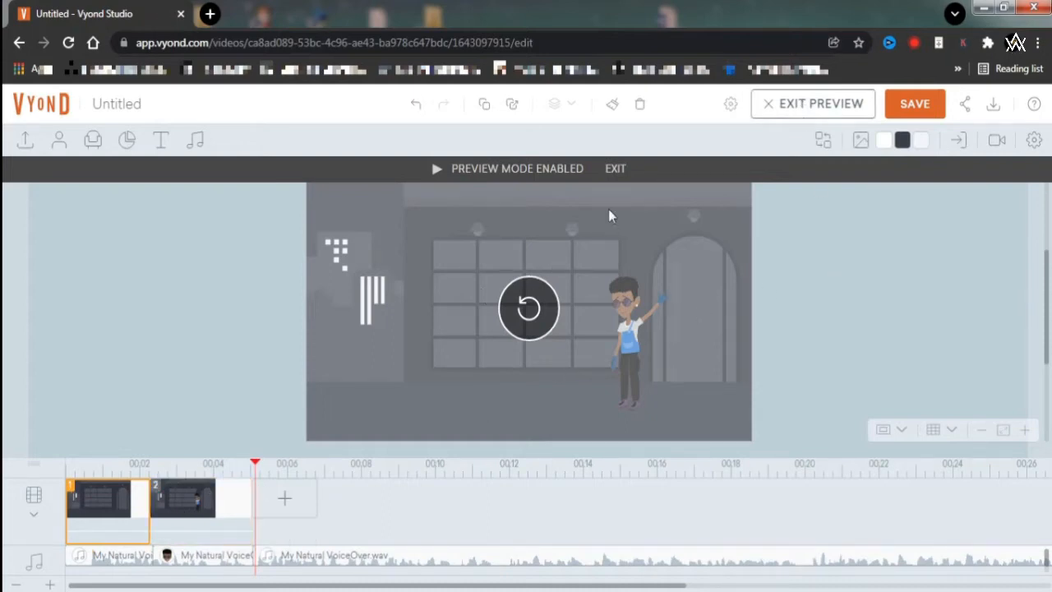
pyautogui.click(615, 169)
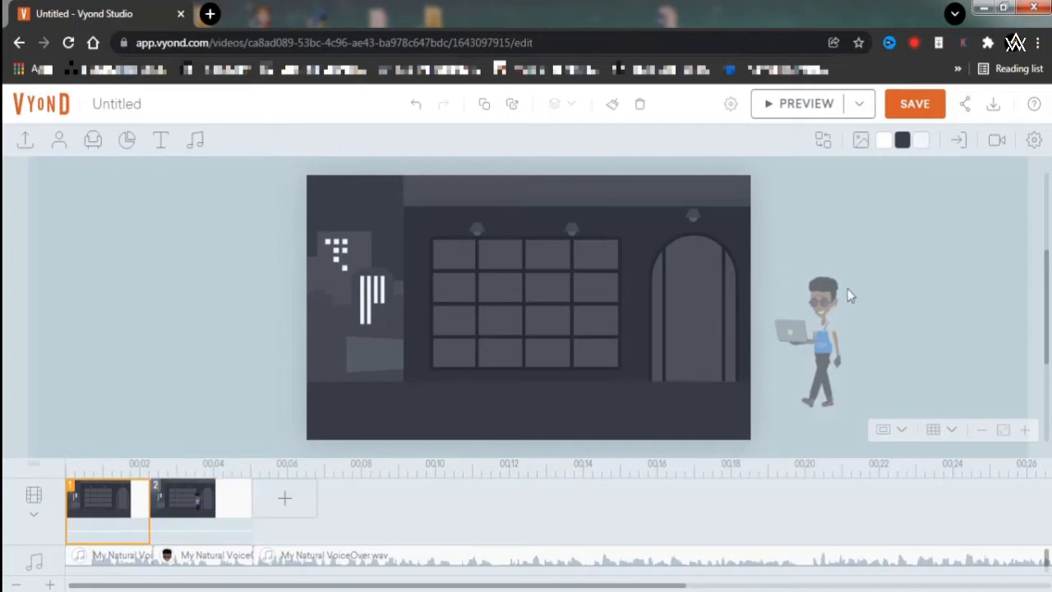
# - Enlarge the walking character in scene 1 at both the start and the end of its motion path
pyautogui.click(824, 344)
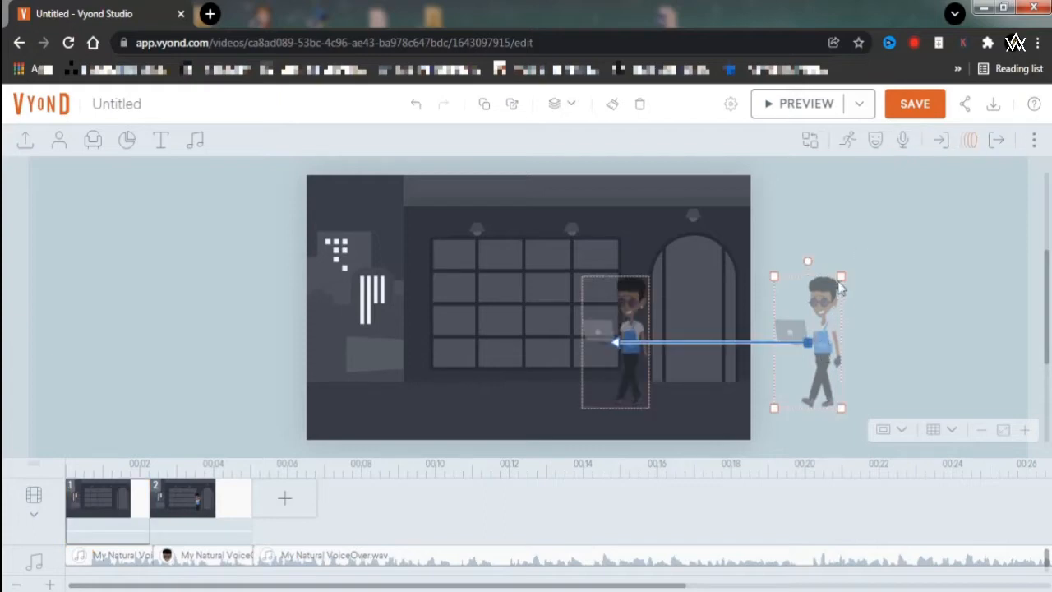
pyautogui.moveTo(842, 276); pyautogui.dragTo(865, 265)
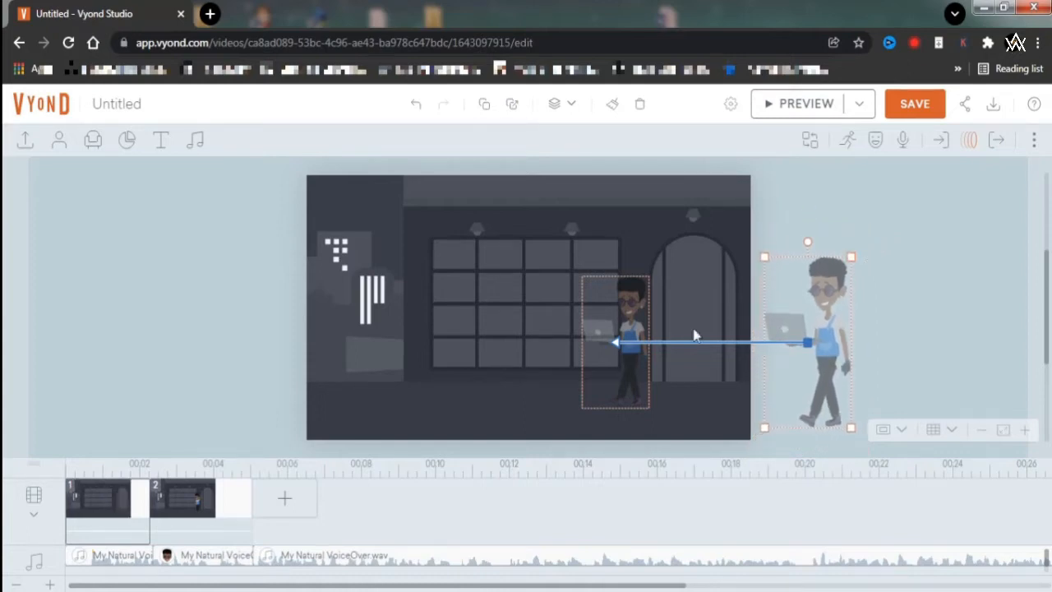
pyautogui.click(634, 313)
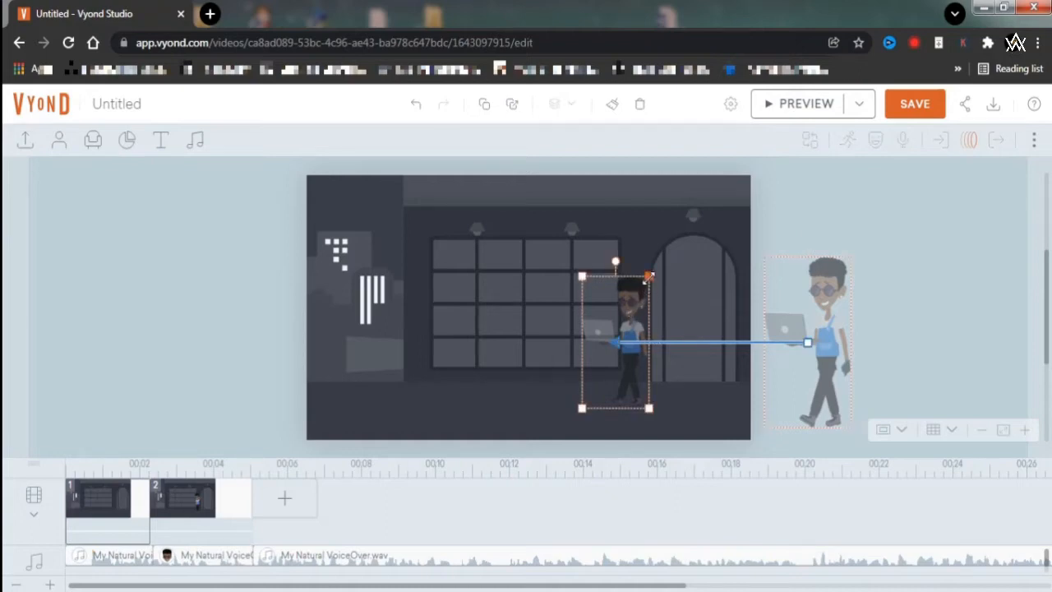
pyautogui.moveTo(649, 277)
pyautogui.mouseDown()
pyautogui.moveTo(664, 248)
pyautogui.moveTo(662, 278)
pyautogui.mouseUp()
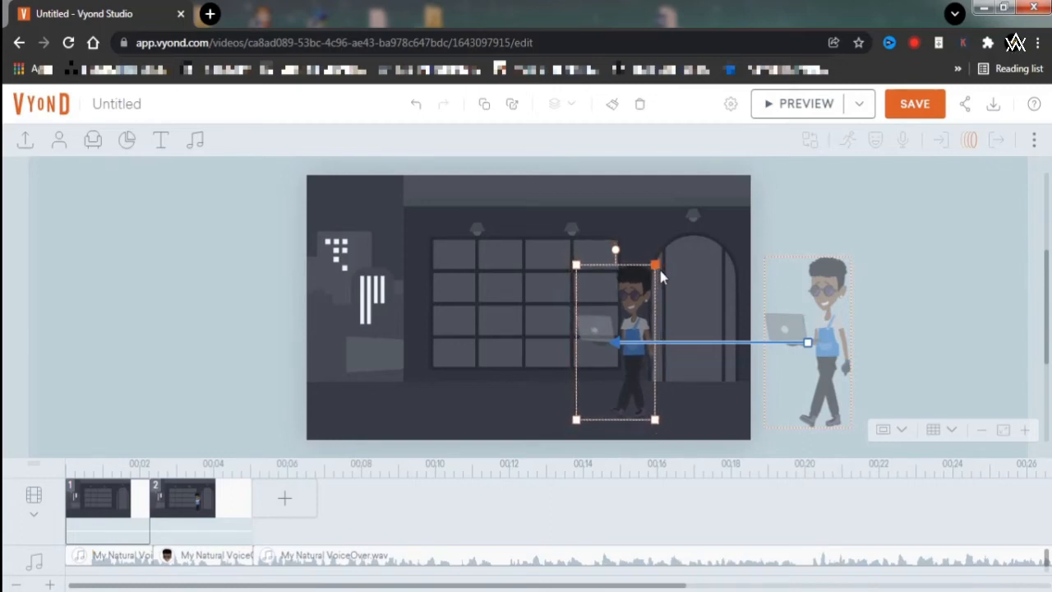
# - Enlarge the waving character in scene 2 to match the character's size in scene 1
pyautogui.click(184, 515)
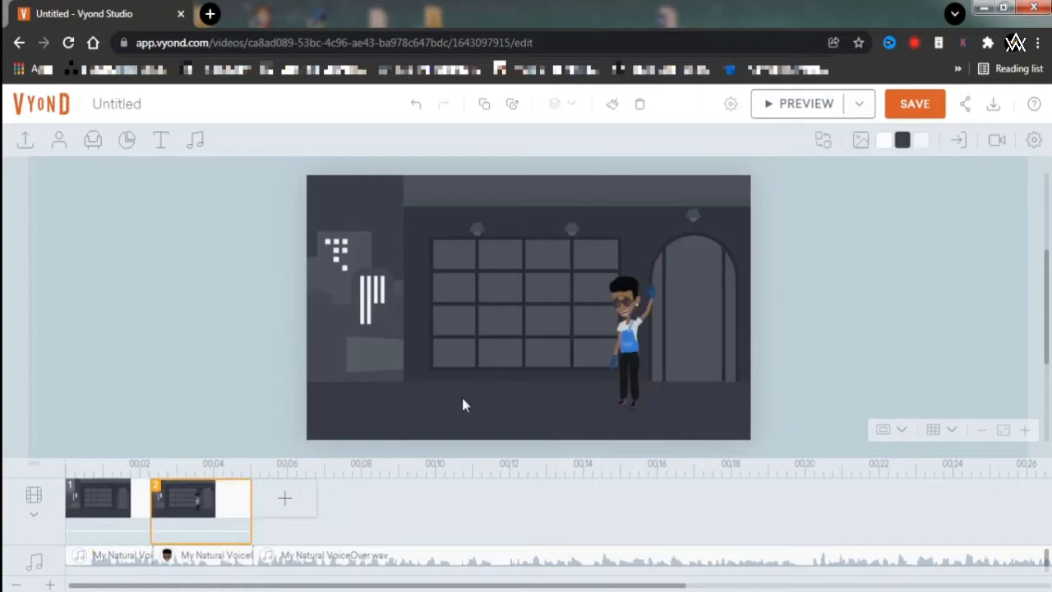
pyautogui.click(627, 339)
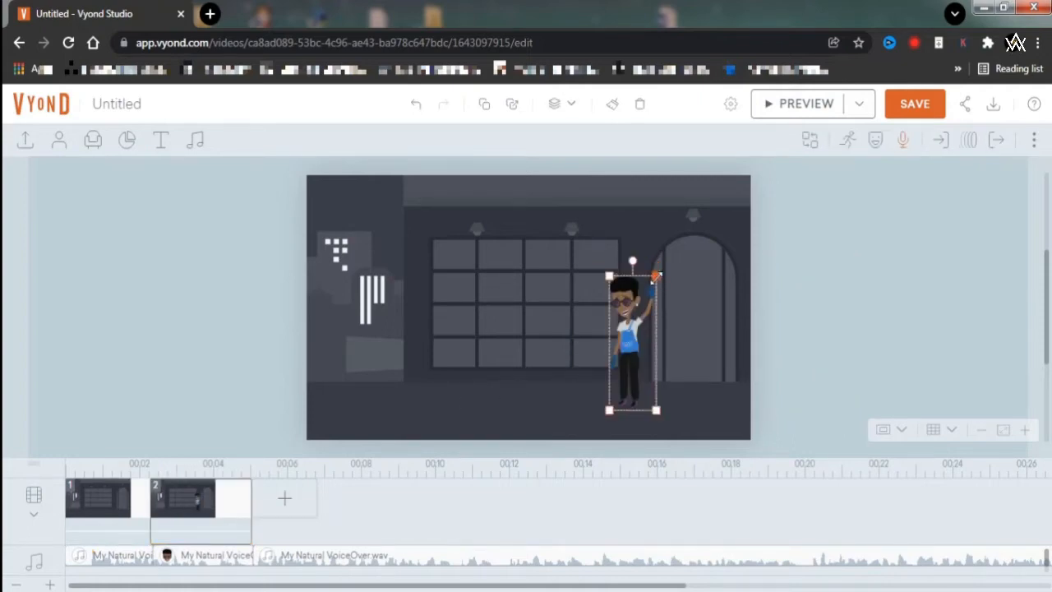
pyautogui.moveTo(657, 276); pyautogui.dragTo(680, 253)
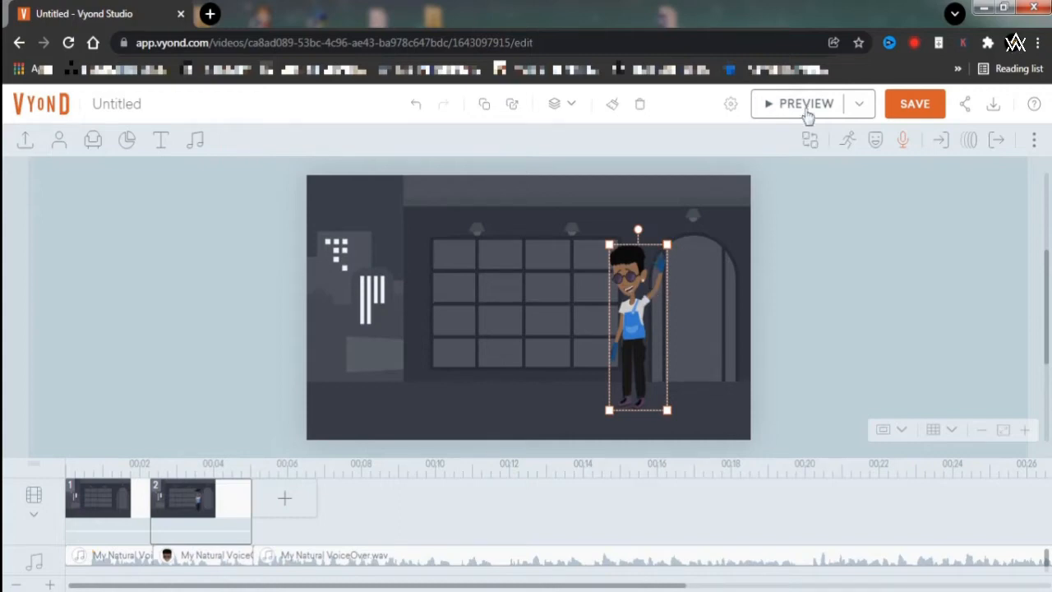
# - Search the props for "arrow" and add the animated red upward arrow to scene 2
pyautogui.click(100, 516)
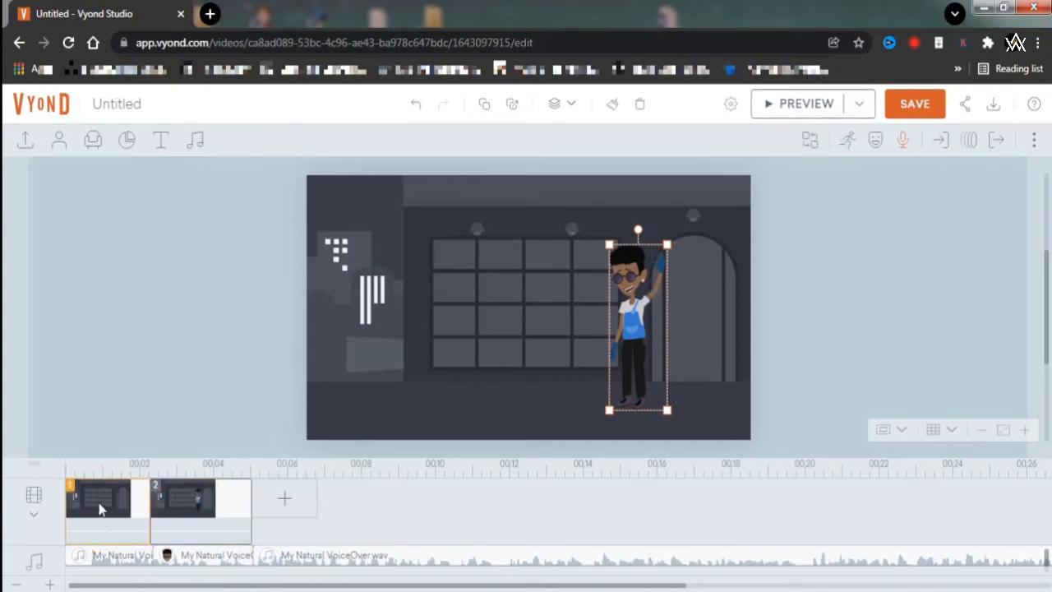
pyautogui.click(180, 503)
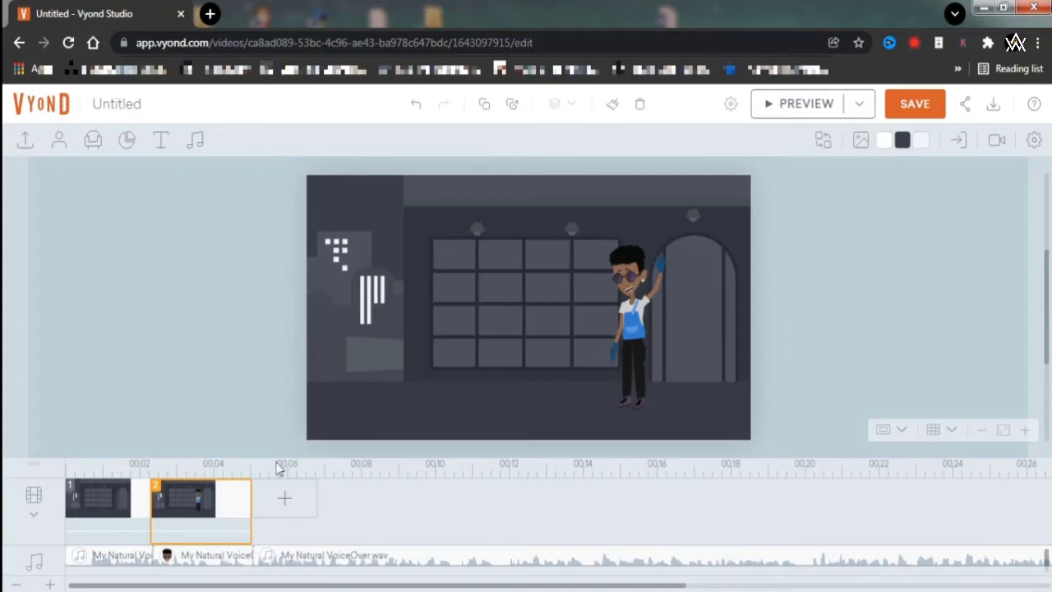
pyautogui.click(96, 141)
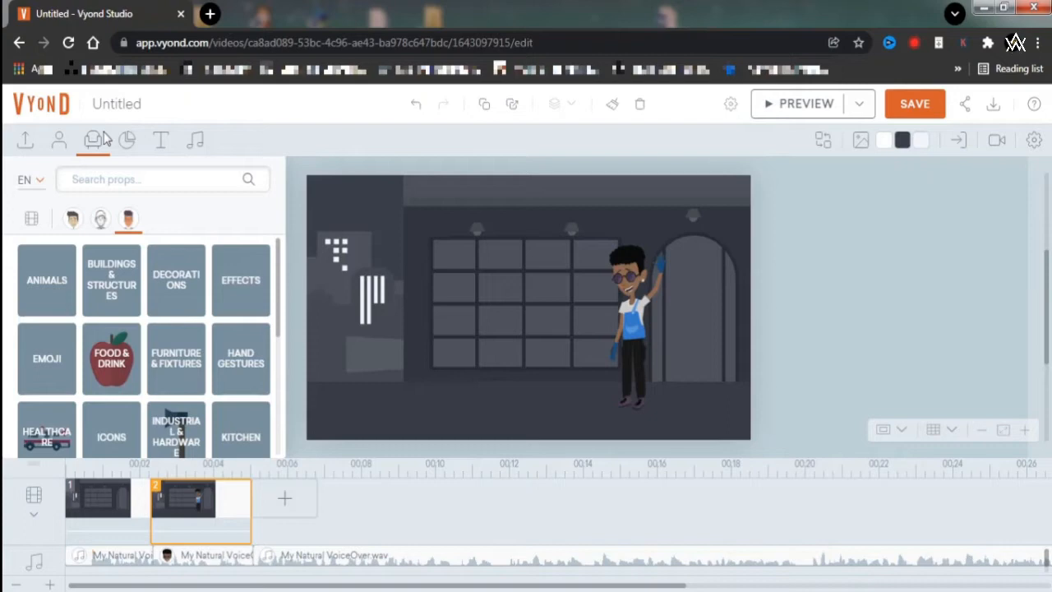
pyautogui.click(118, 179)
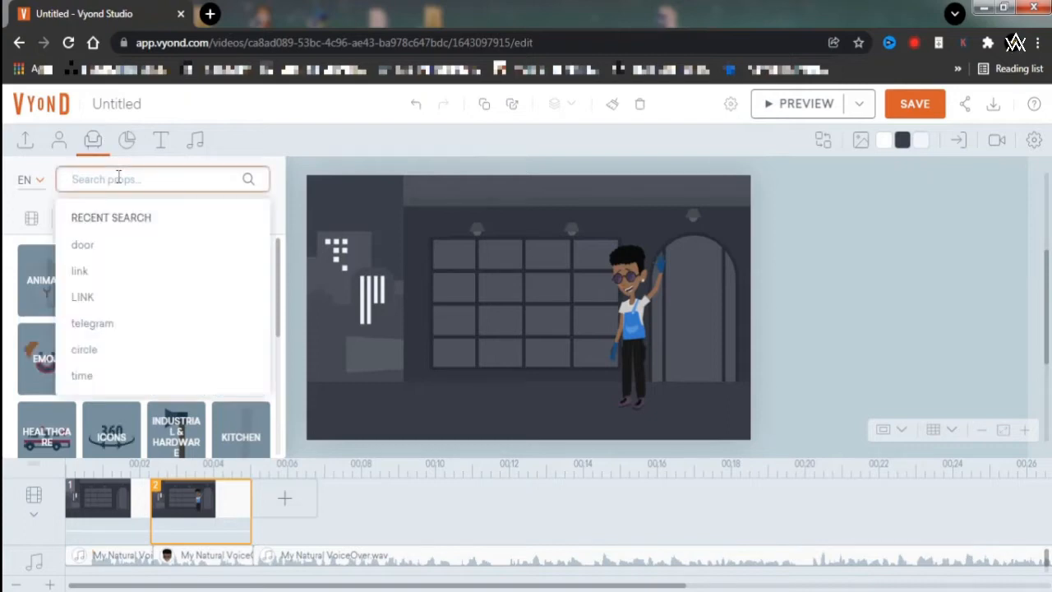
pyautogui.write('arro')
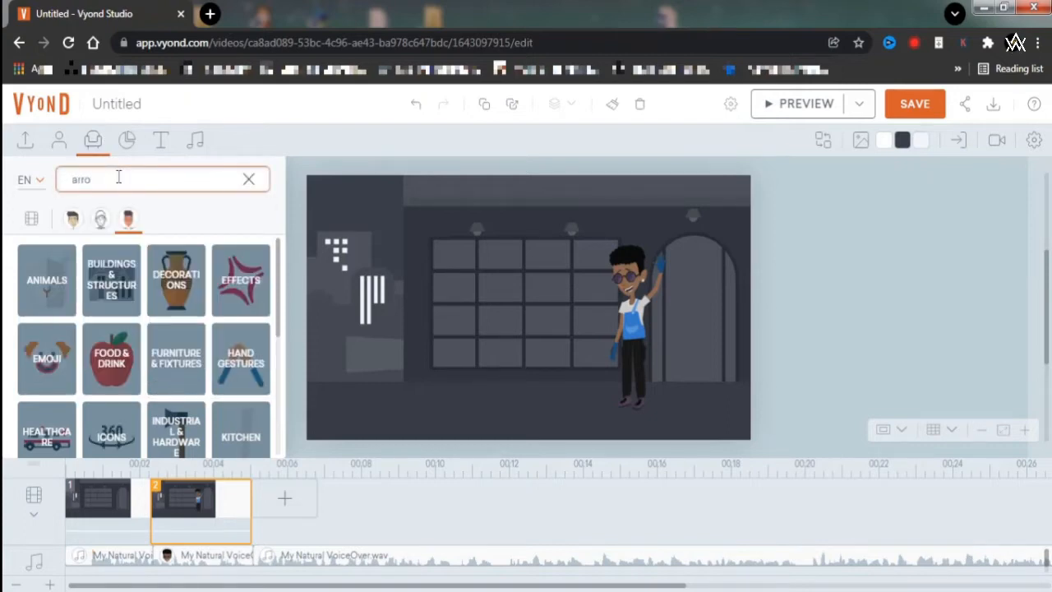
pyautogui.write('w')
pyautogui.press('Return')
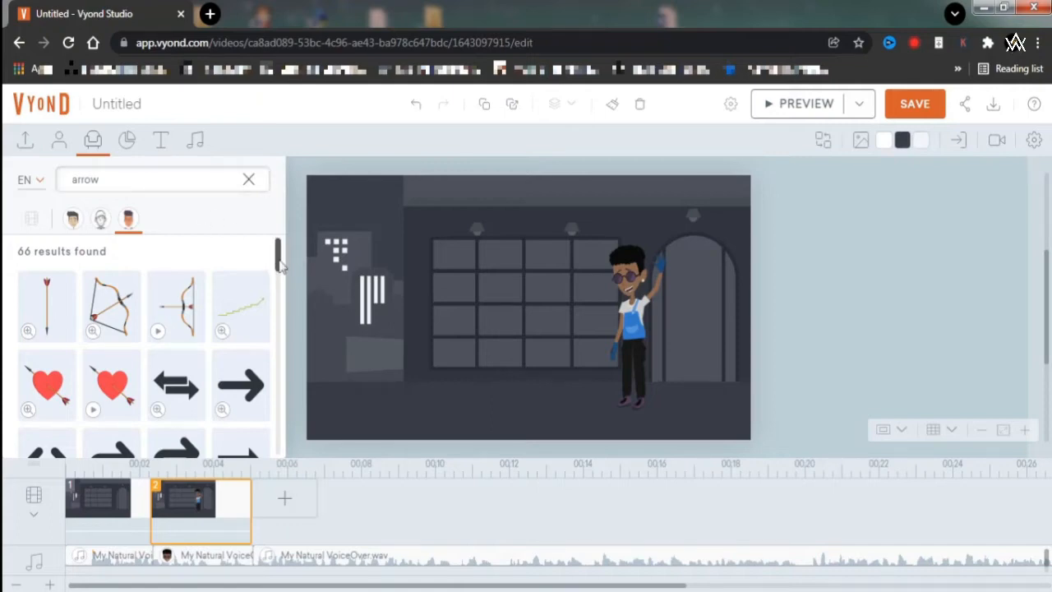
pyautogui.moveTo(277, 261); pyautogui.dragTo(282, 358)
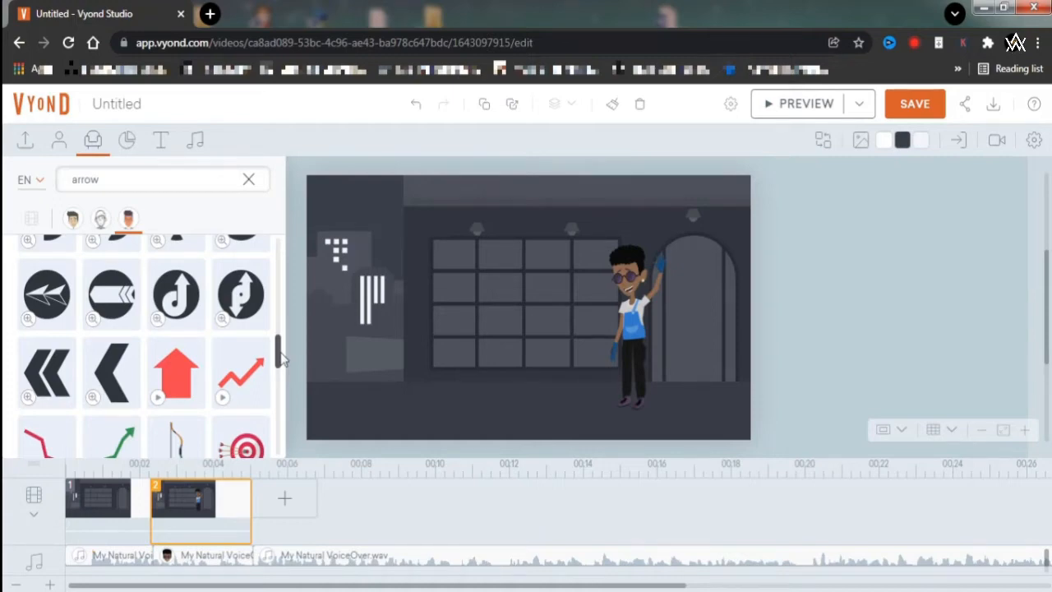
pyautogui.moveTo(280, 353)
pyautogui.mouseDown()
pyautogui.moveTo(281, 369)
pyautogui.moveTo(281, 358)
pyautogui.mouseUp()
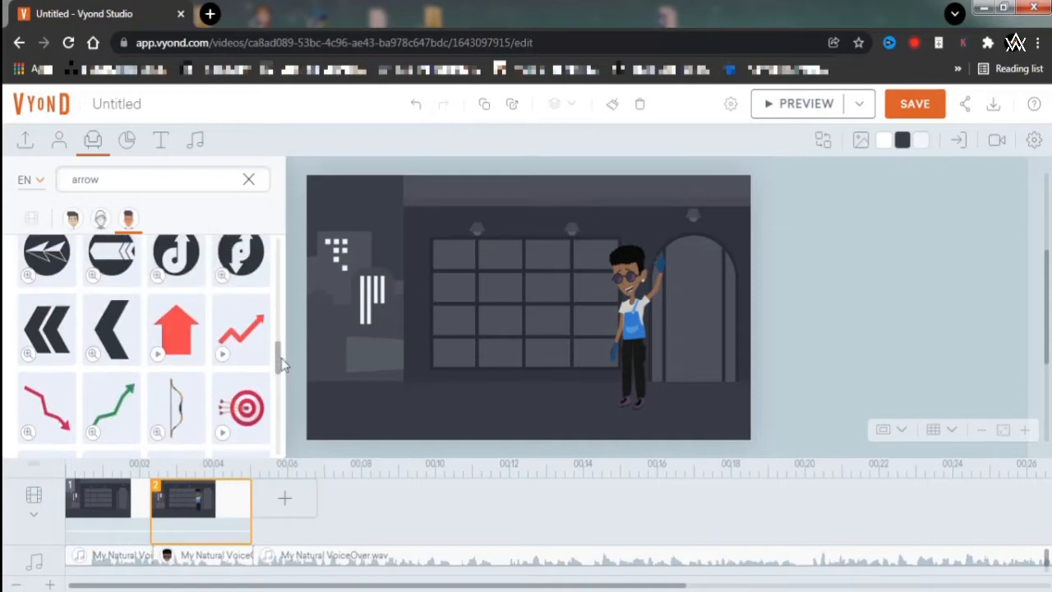
pyautogui.click(161, 360)
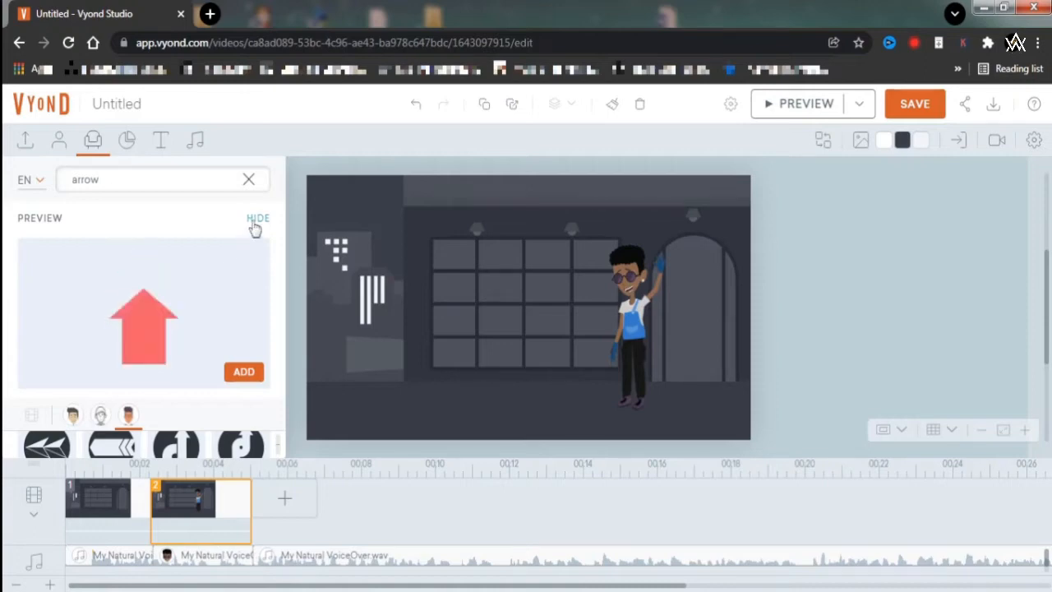
pyautogui.click(244, 373)
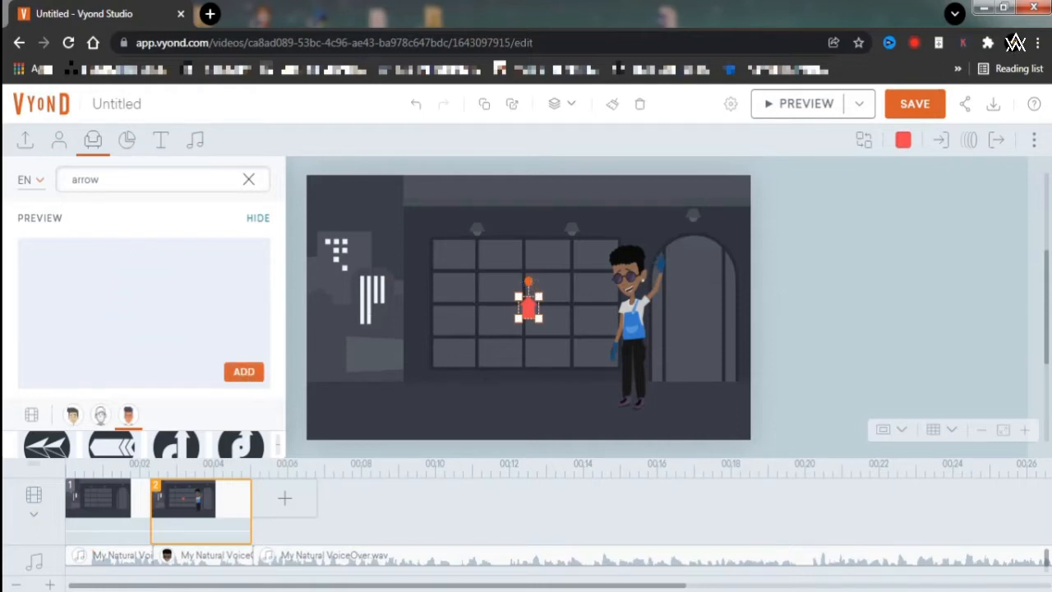
# - Rotate the arrow to point toward the character, enlarge it, and move it beside the character's head
pyautogui.moveTo(528, 281); pyautogui.dragTo(572, 311)
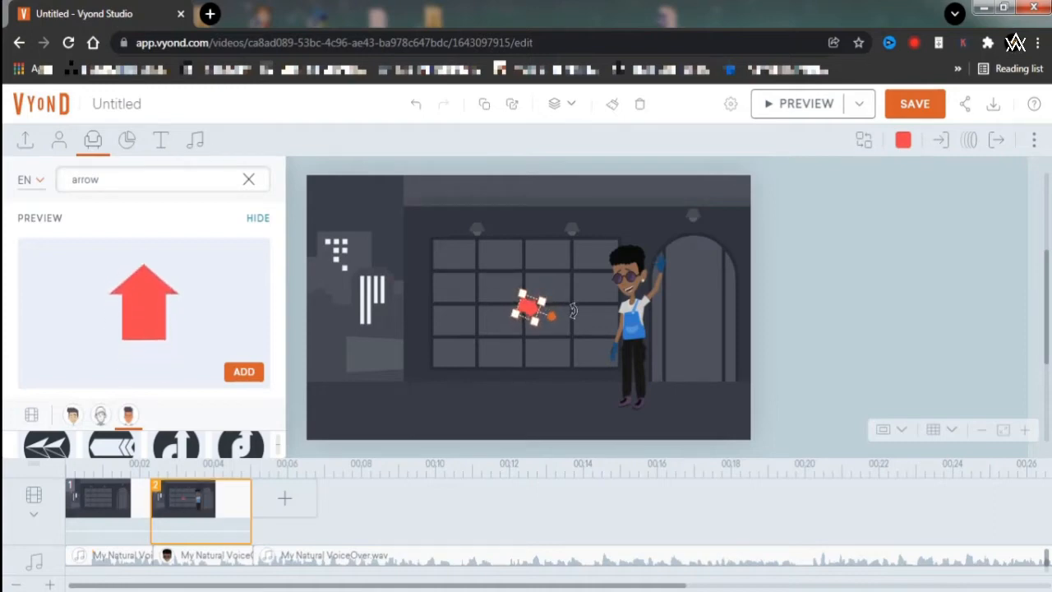
pyautogui.moveTo(516, 276); pyautogui.dragTo(512, 268)
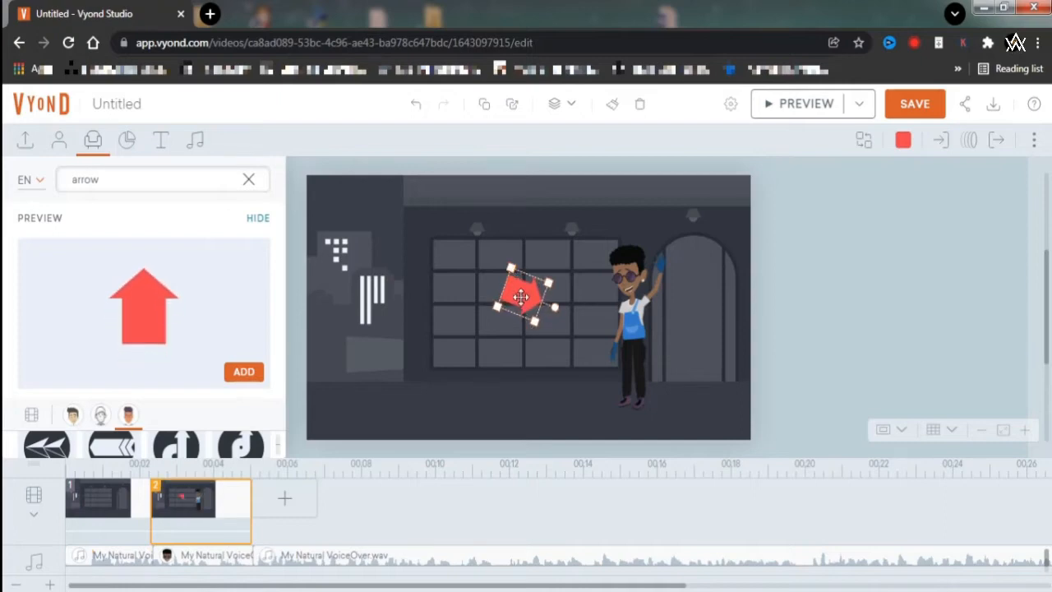
pyautogui.moveTo(523, 297); pyautogui.dragTo(565, 251)
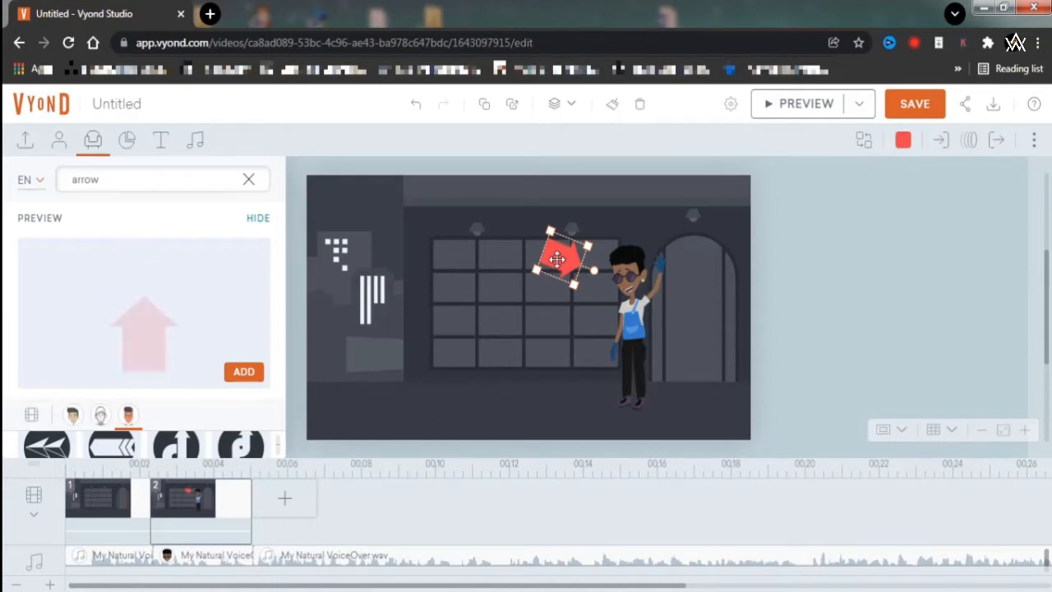
# - Recolor the arrow green (#15DE23), then place it beside the character's legs, tilted slightly upward toward the door
pyautogui.click(903, 142)
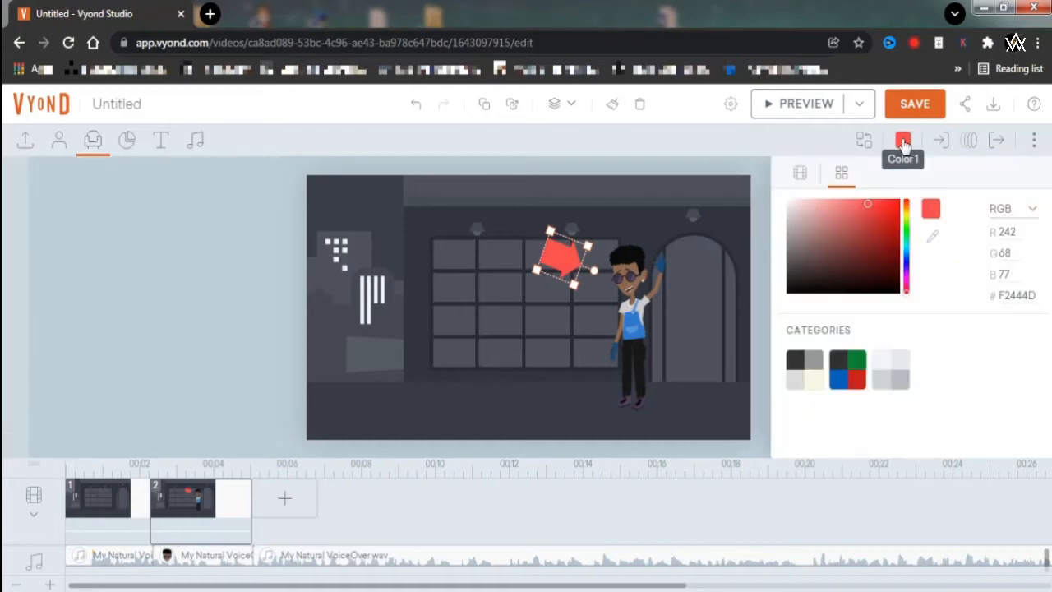
pyautogui.click(907, 233)
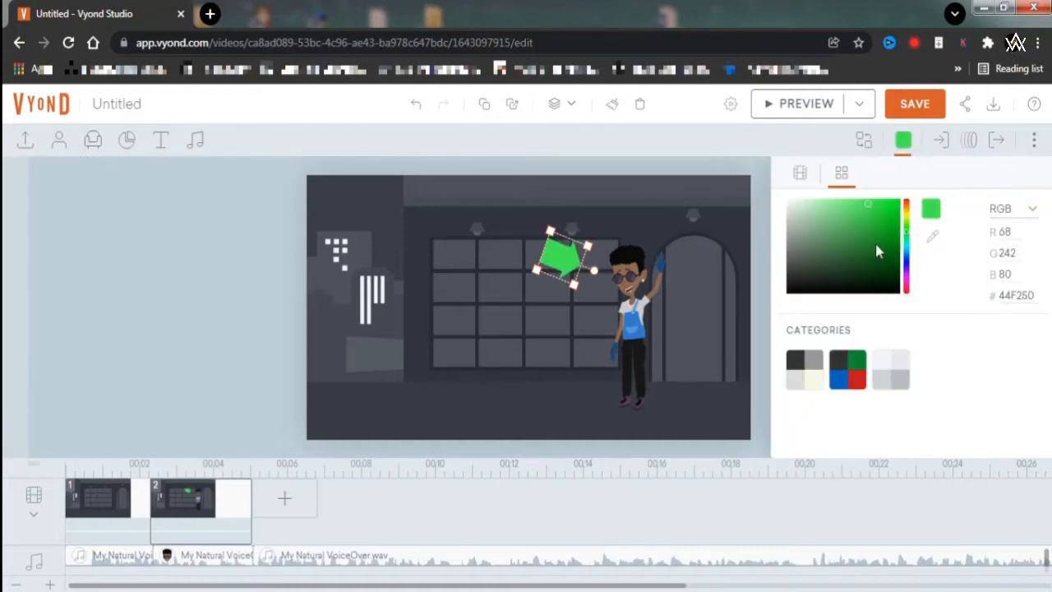
pyautogui.click(890, 212)
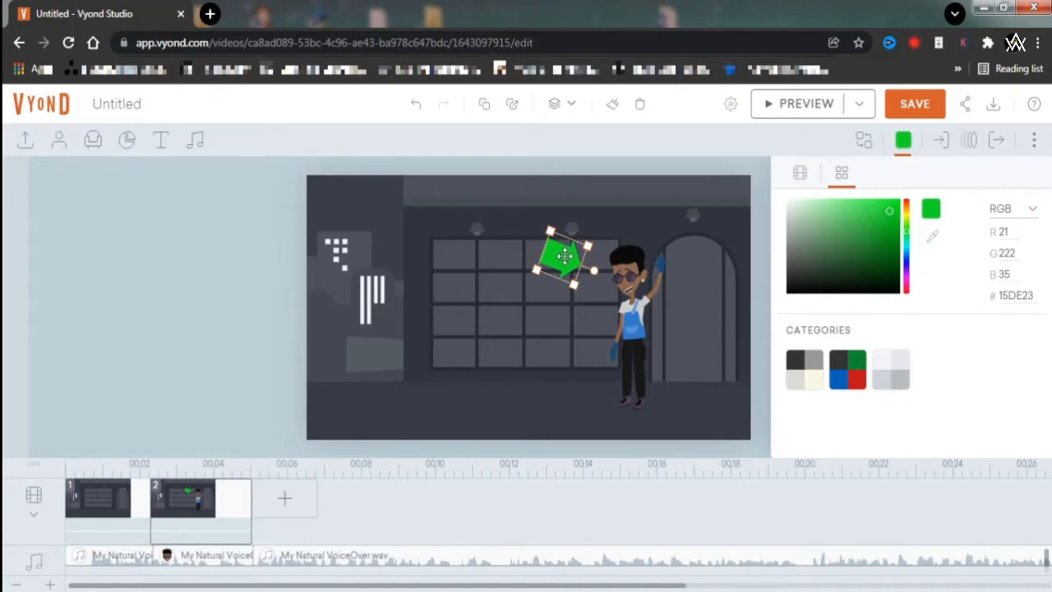
pyautogui.moveTo(564, 248); pyautogui.dragTo(607, 382)
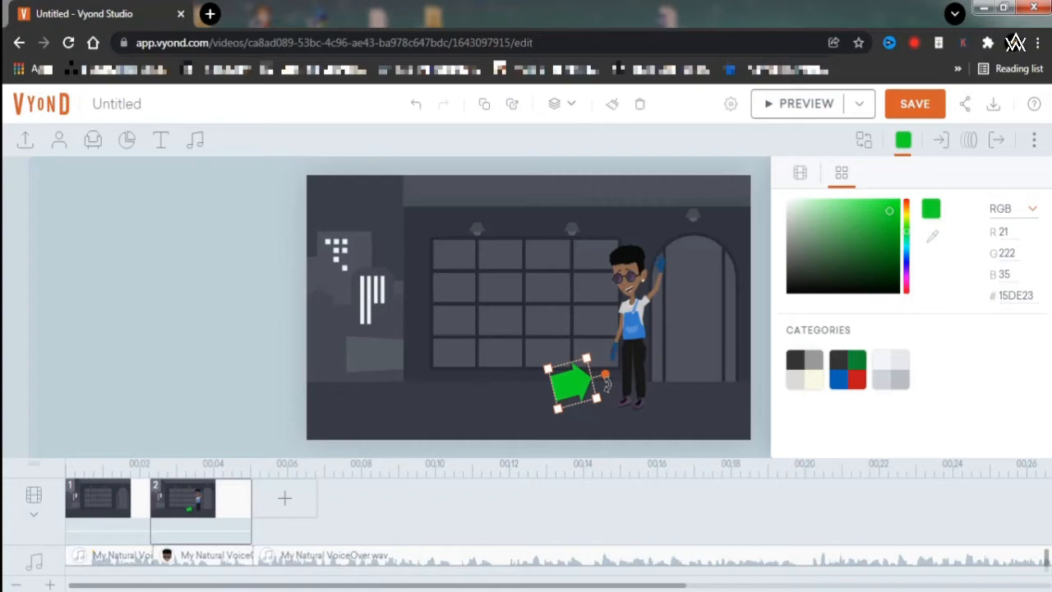
pyautogui.click(606, 383)
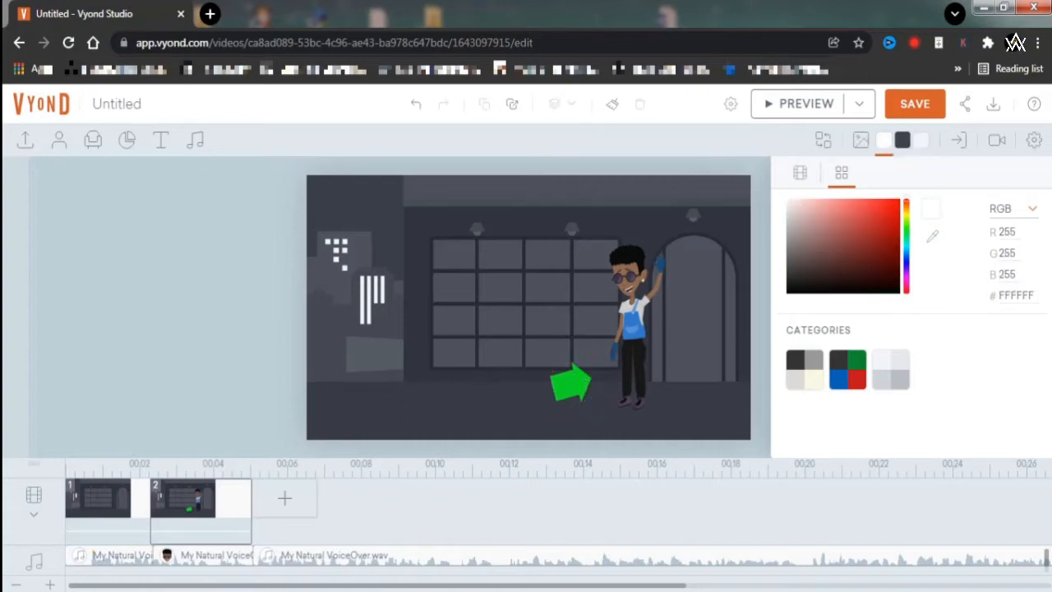
# - Preview the Wipe - Right enter effect and apply it to the green arrow
pyautogui.click(576, 386)
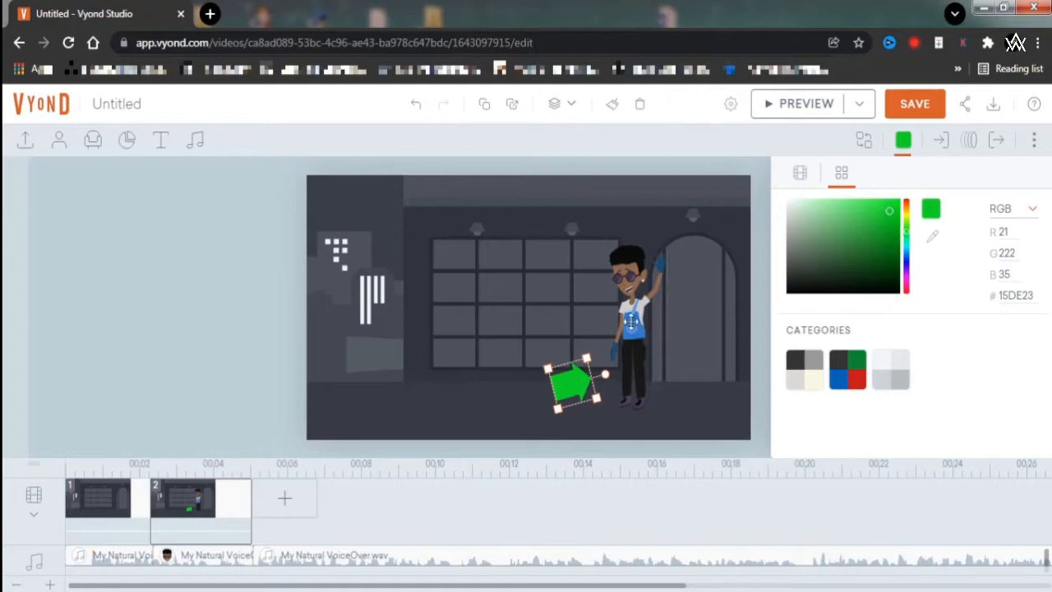
pyautogui.click(945, 146)
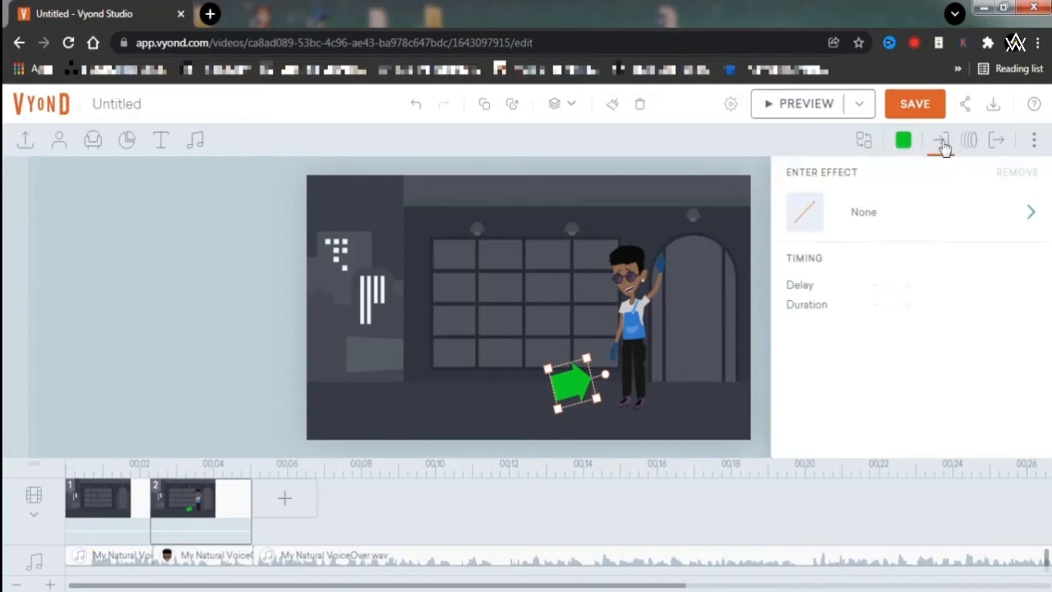
pyautogui.click(888, 220)
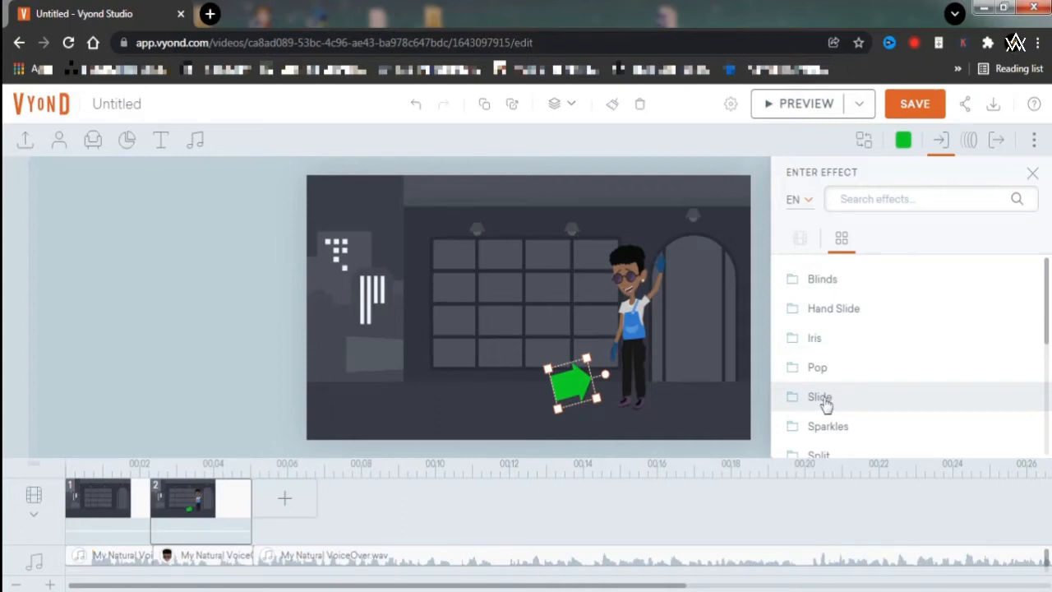
pyautogui.scroll(-2, 825, 403)
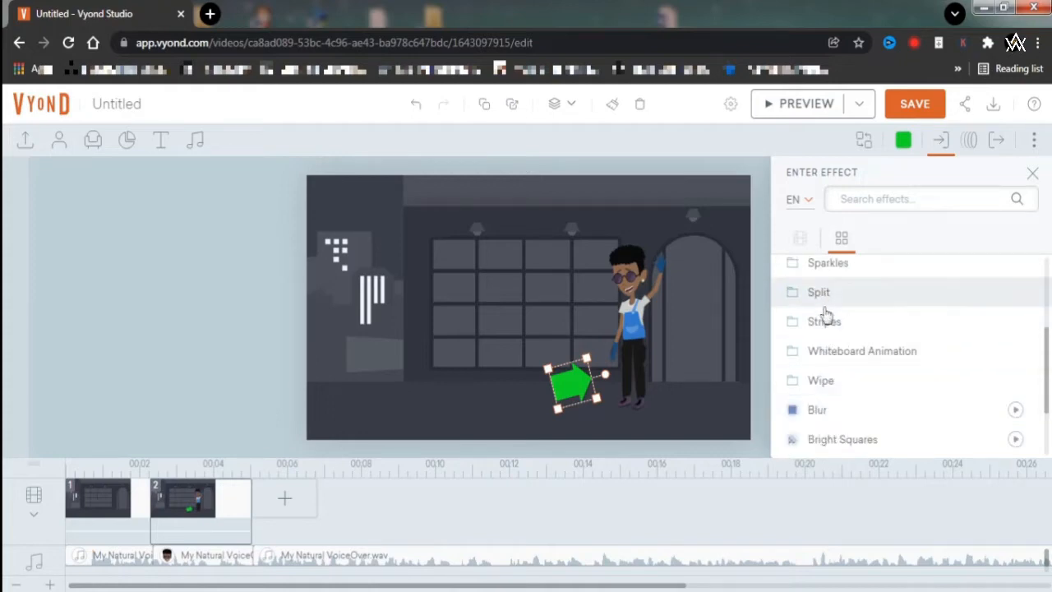
pyautogui.click(825, 383)
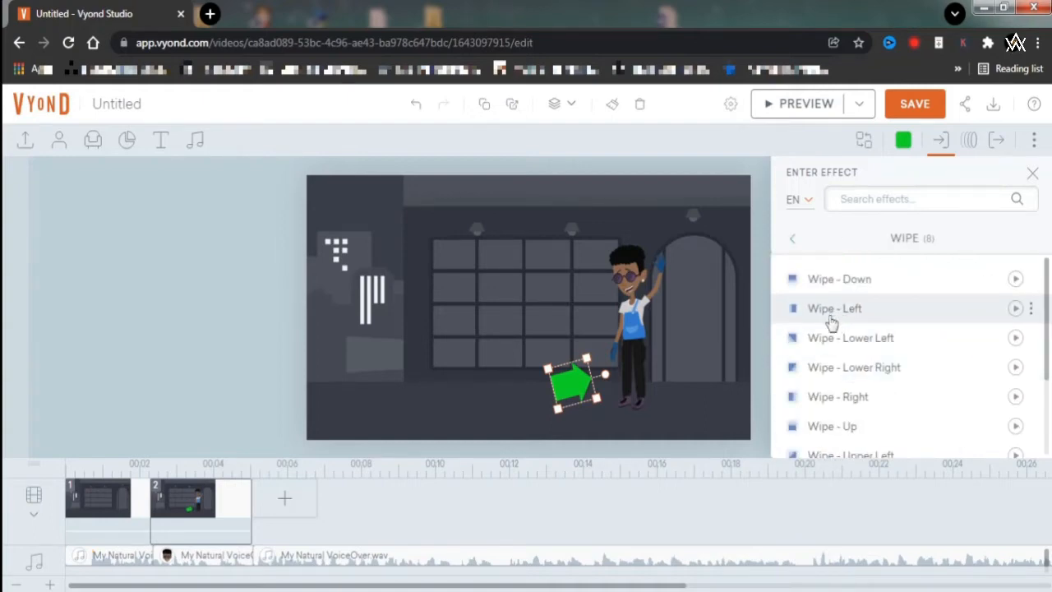
pyautogui.click(1016, 398)
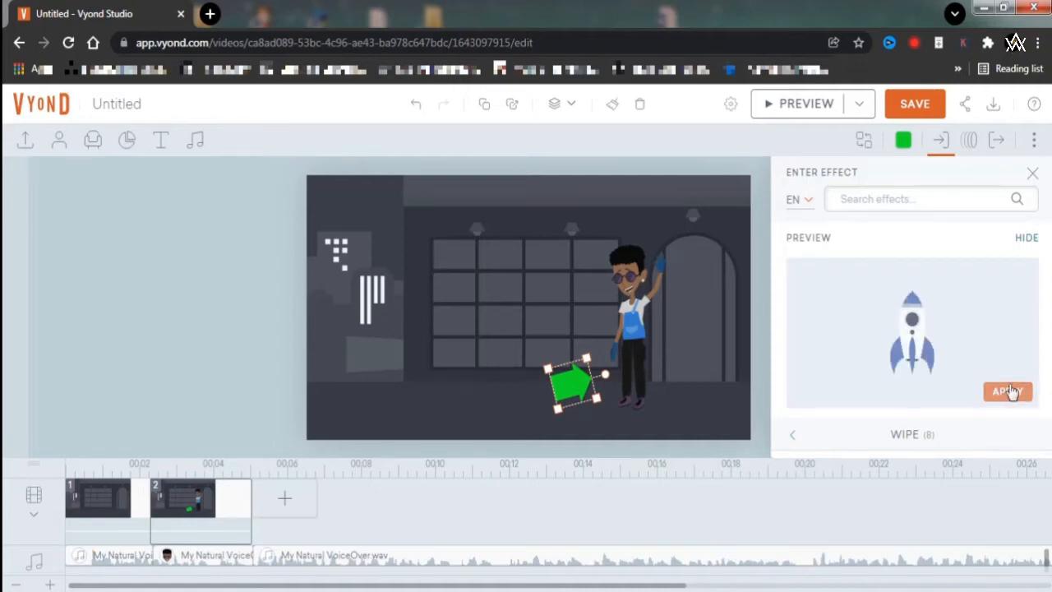
pyautogui.click(1009, 392)
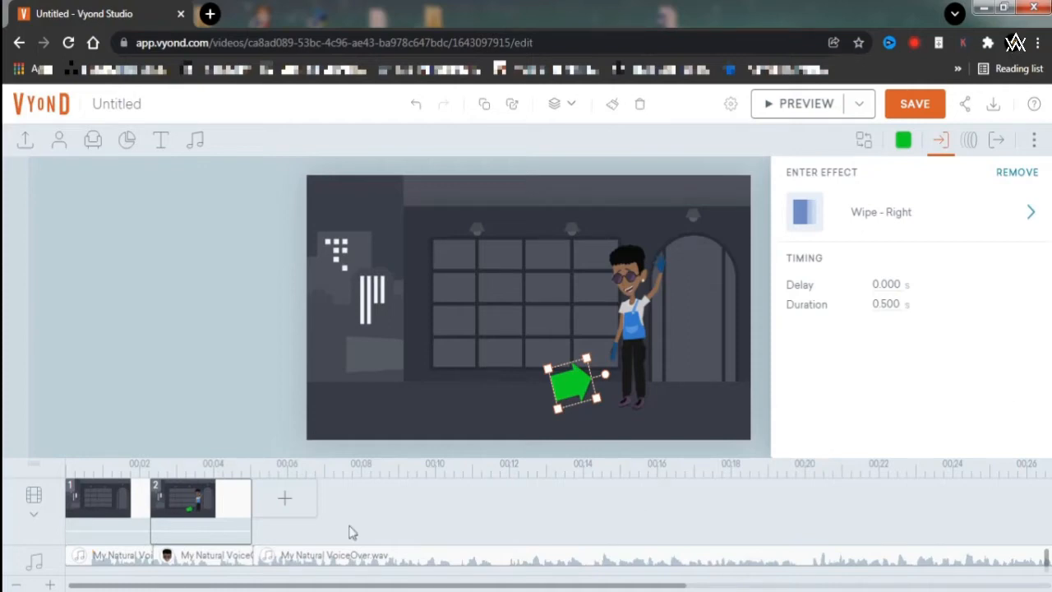
# - Expand the scene's asset timeline and delay the arrow's start by trimming the beginning of its bar in scene 2
pyautogui.click(34, 515)
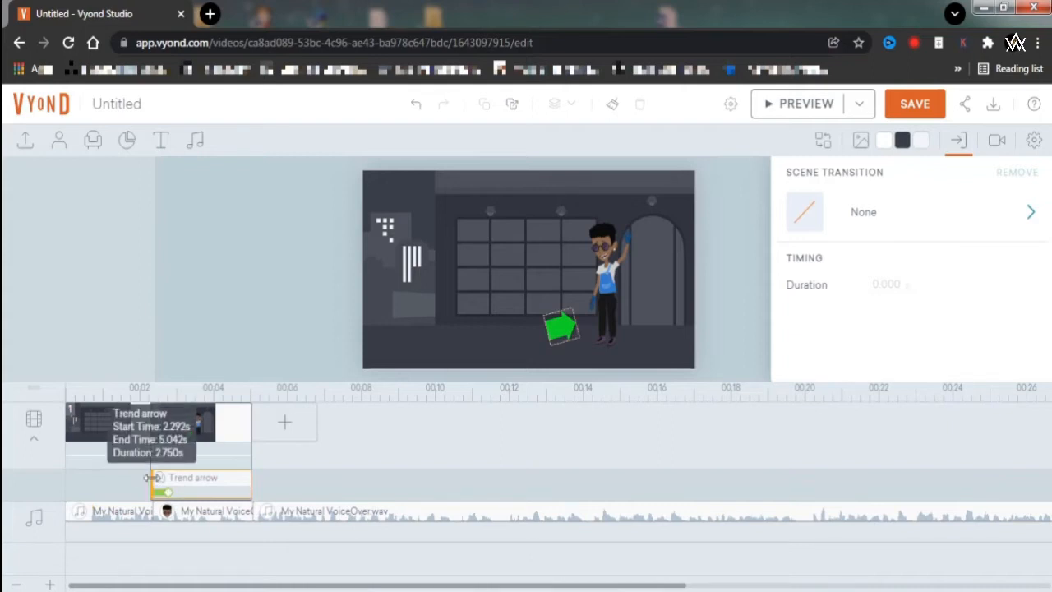
pyautogui.moveTo(152, 477); pyautogui.dragTo(168, 478)
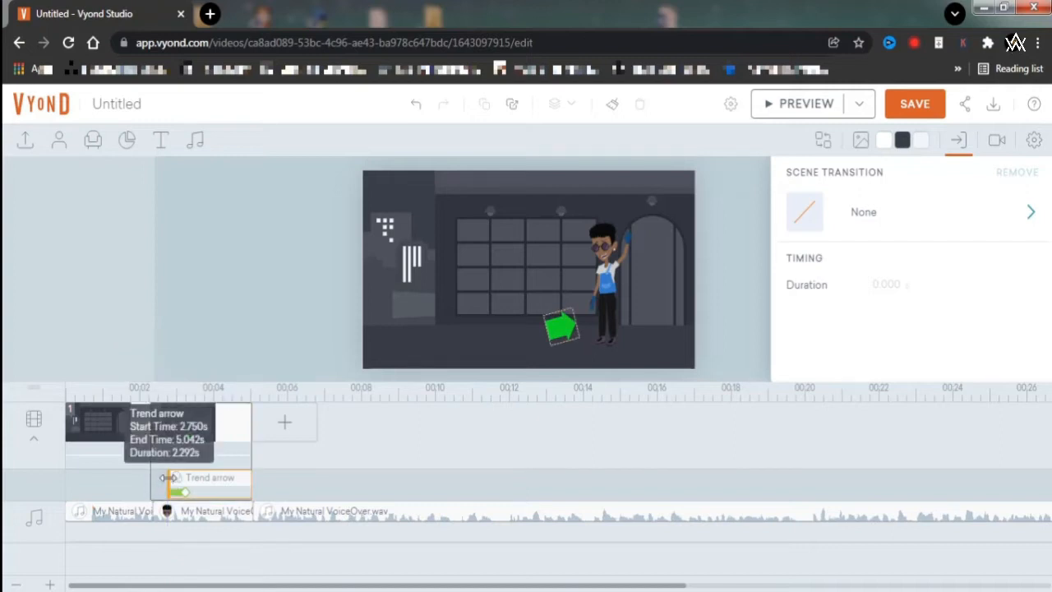
pyautogui.moveTo(168, 477); pyautogui.dragTo(148, 478)
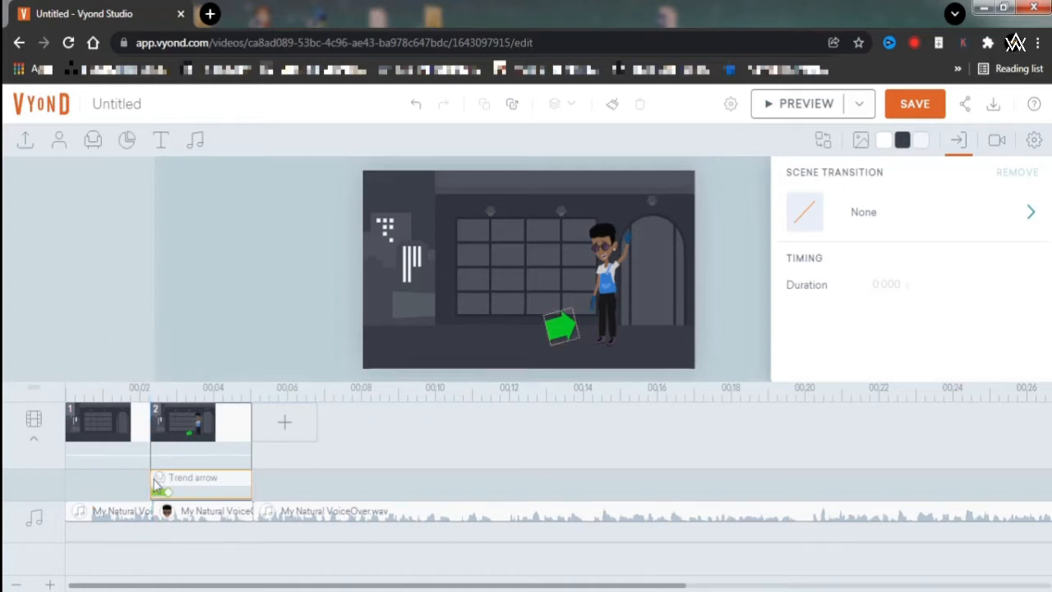
pyautogui.moveTo(154, 480); pyautogui.dragTo(174, 479)
# - Add a third scene after scene 2 with a duration of 6.75 s and preview it
pyautogui.click(284, 421)
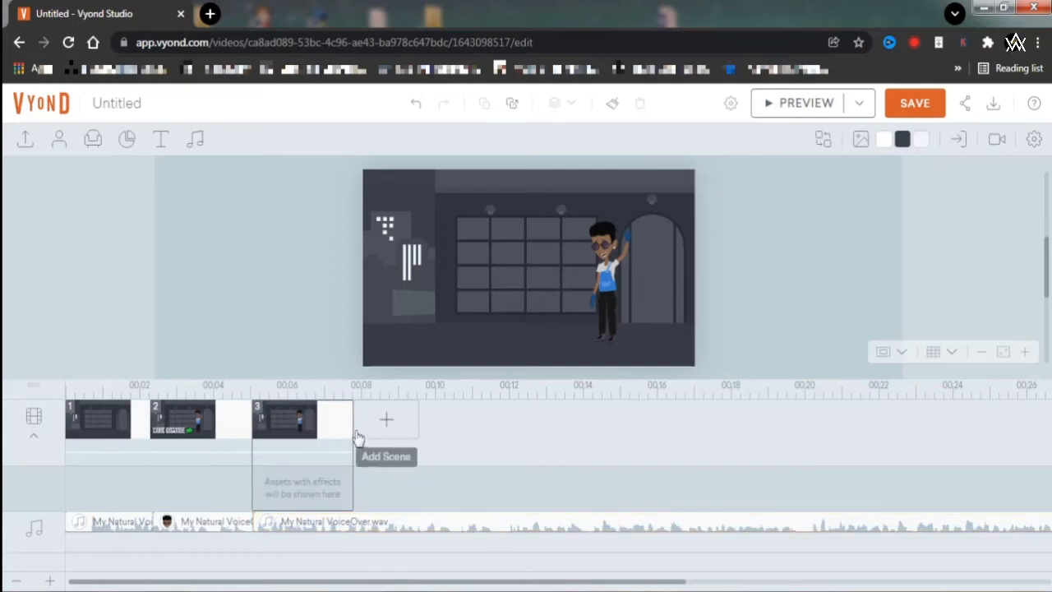
pyautogui.moveTo(353, 420); pyautogui.dragTo(499, 452)
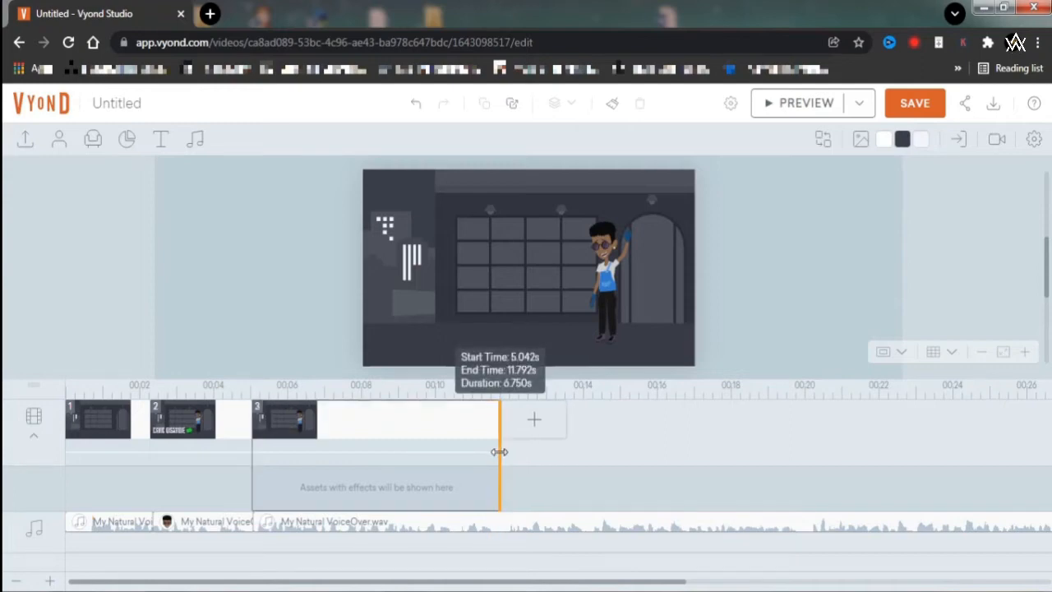
pyautogui.rightClick(431, 422)
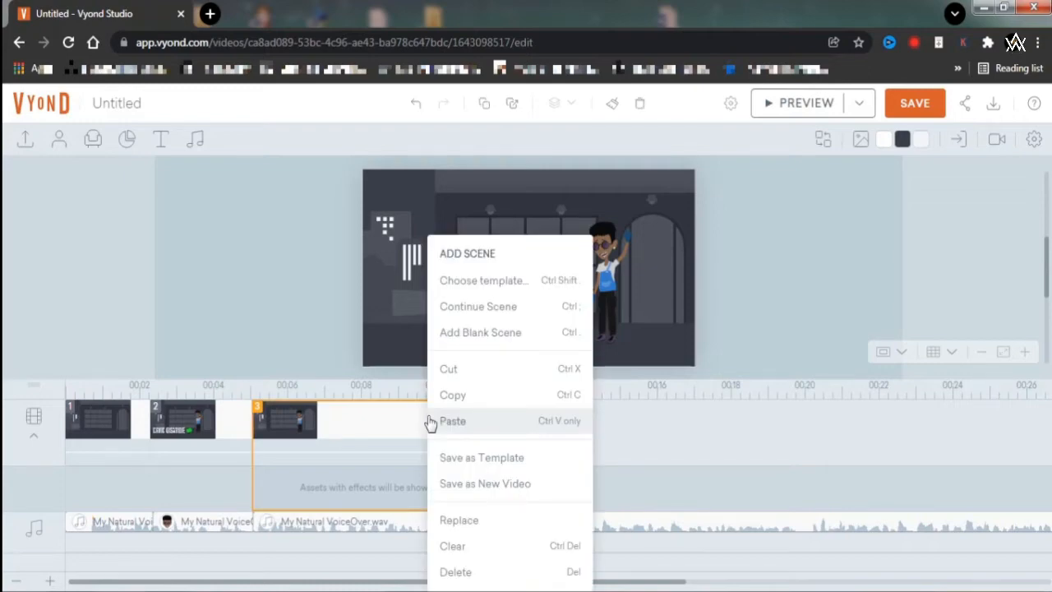
pyautogui.click(799, 103)
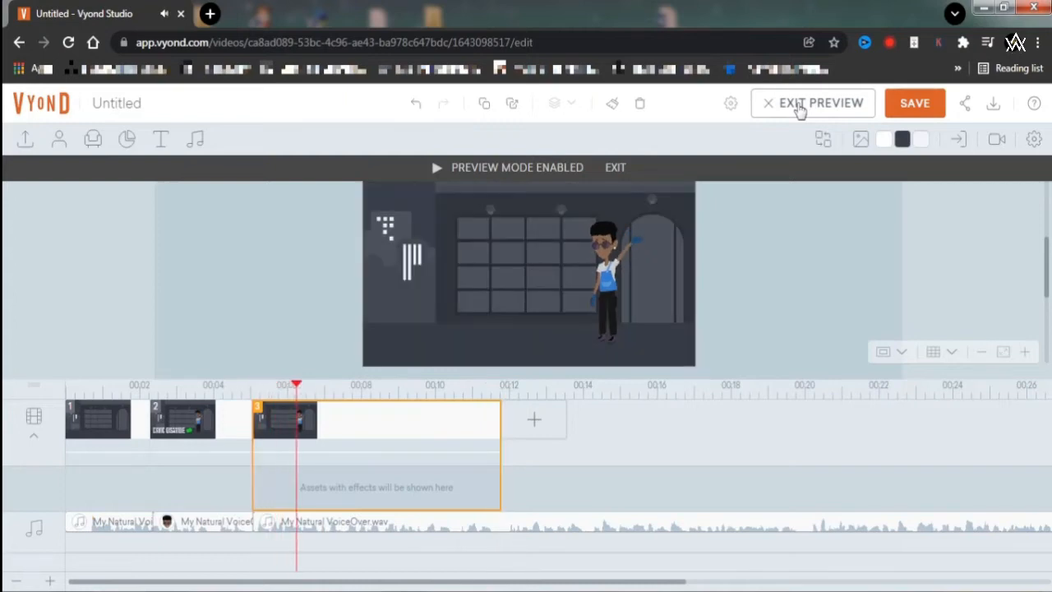
pyautogui.click(800, 109)
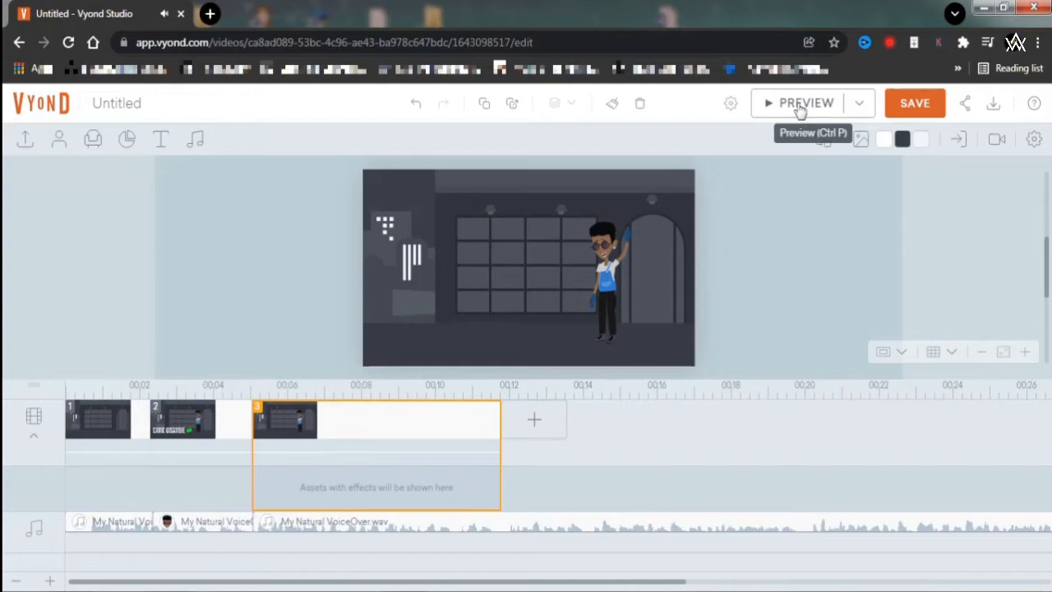
pyautogui.click(608, 272)
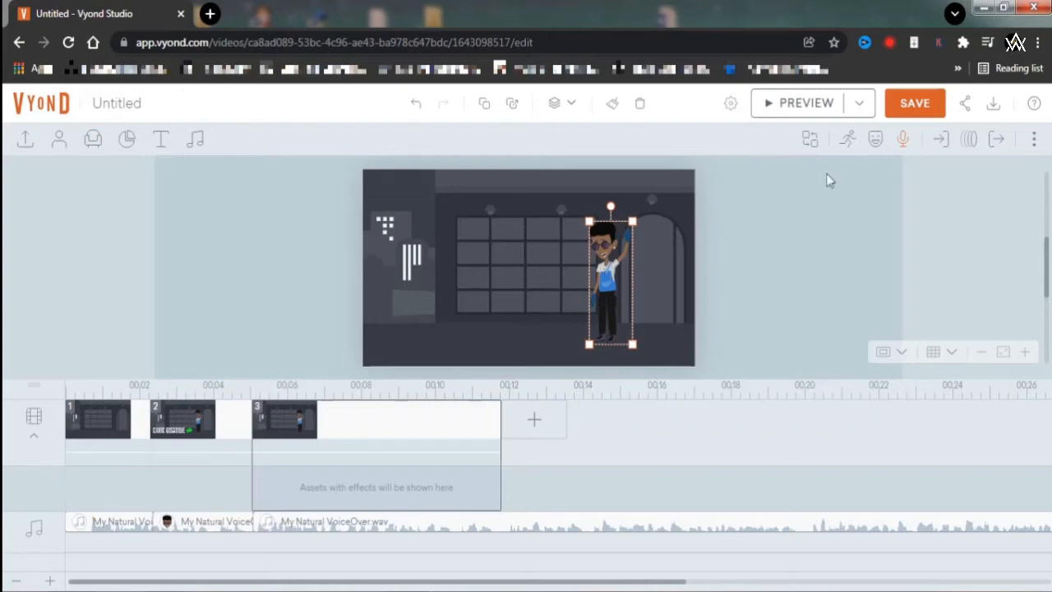
pyautogui.click(849, 142)
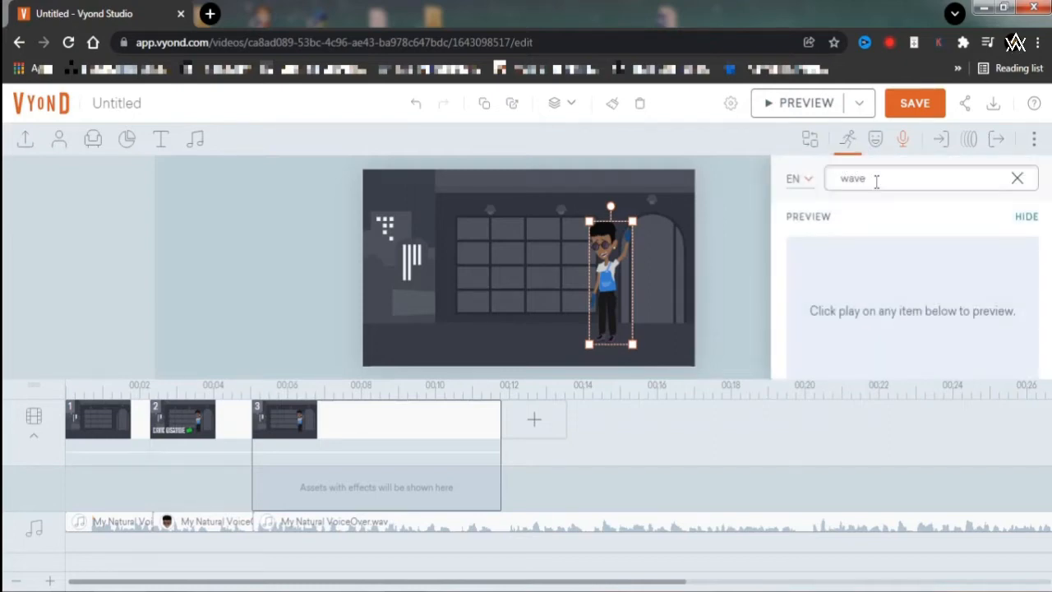
pyautogui.click(1016, 179)
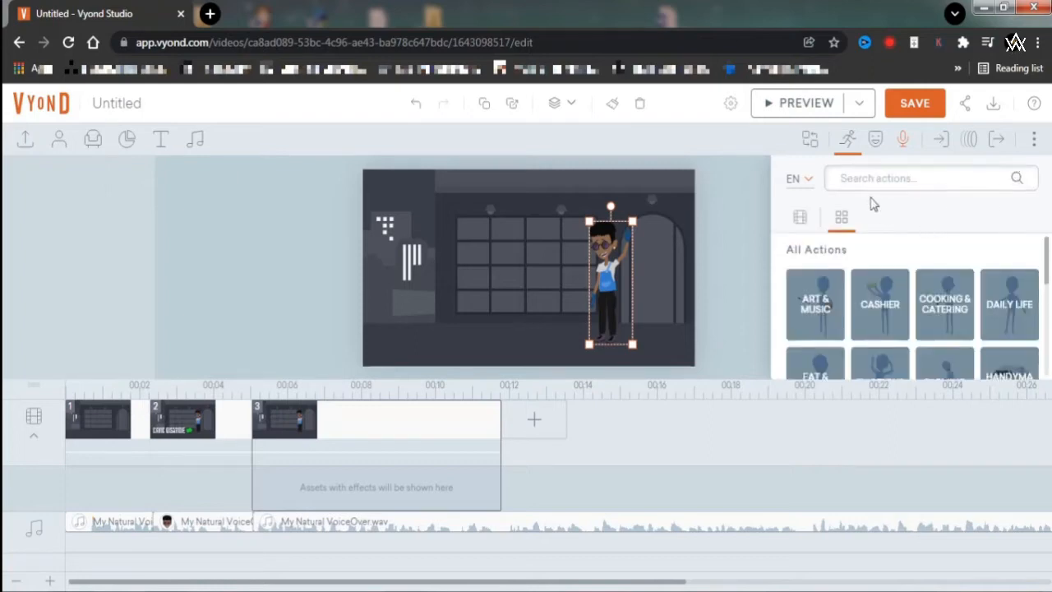
pyautogui.click(851, 148)
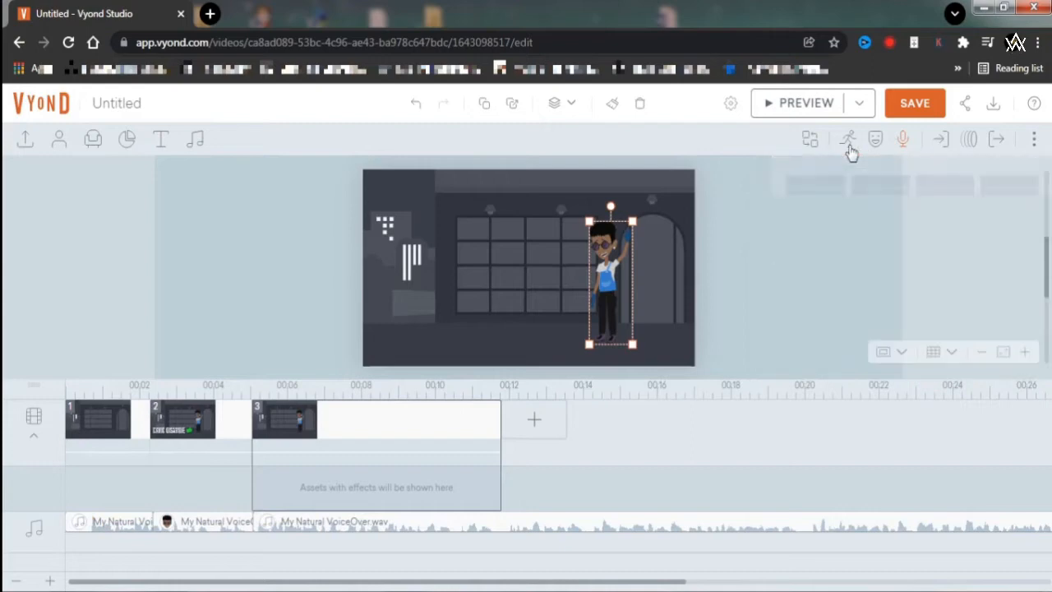
# - Split the voiceover clip under scene 3 at about 11.85 s, just past the end of the scene
pyautogui.click(503, 527)
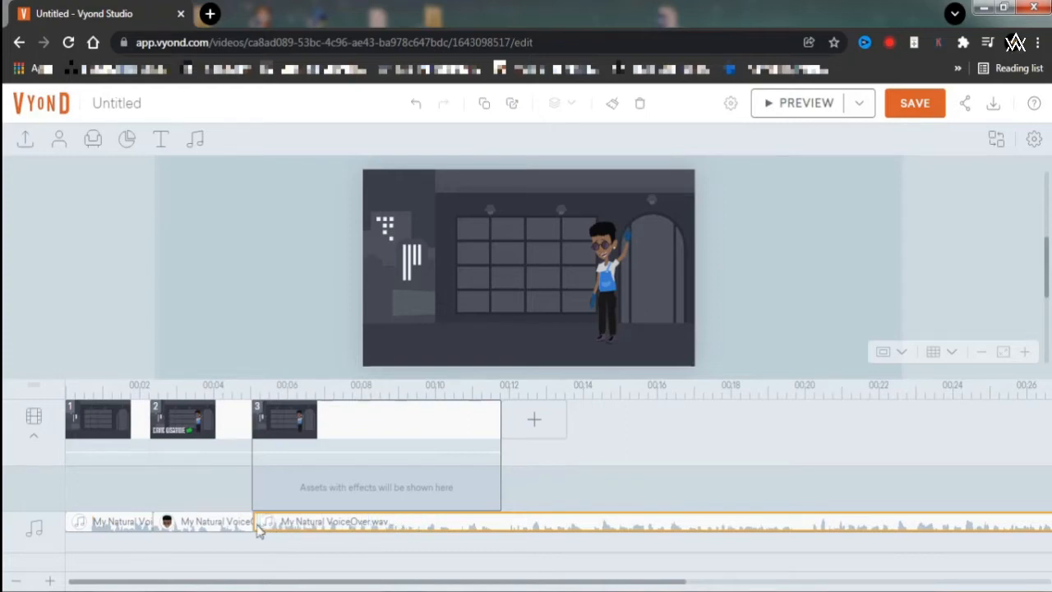
pyautogui.rightClick(504, 521)
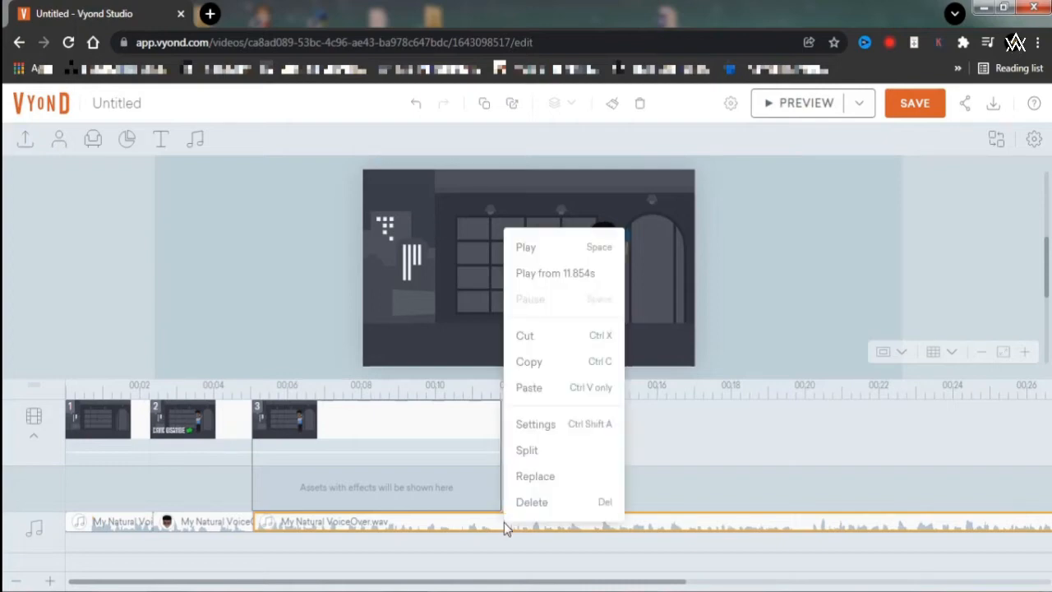
pyautogui.click(526, 453)
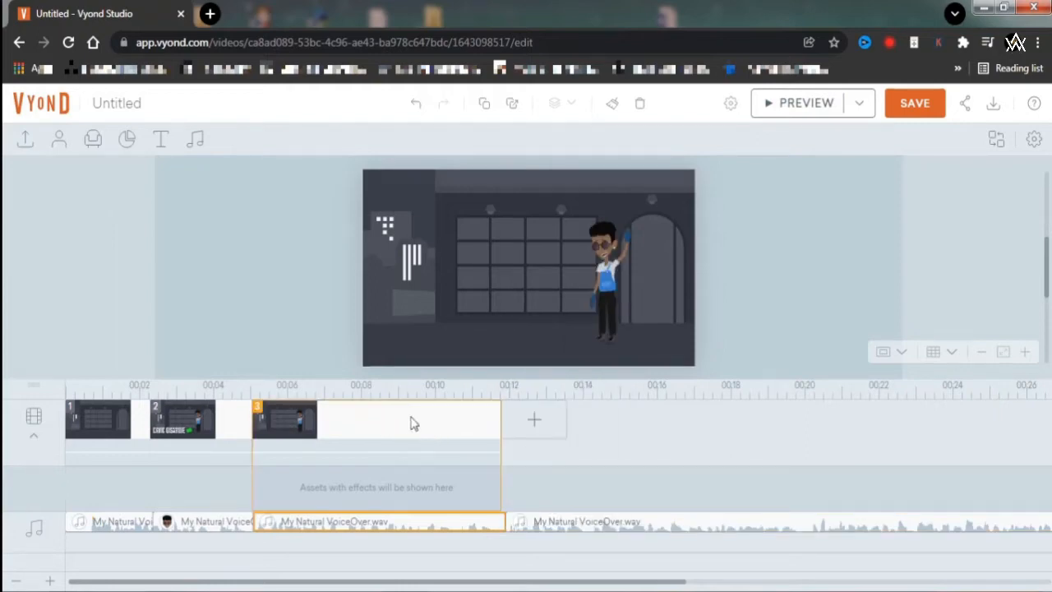
# - Delete the waving character from scene 3 and add a fresh standing copy of the same character from the library
pyautogui.click(610, 273)
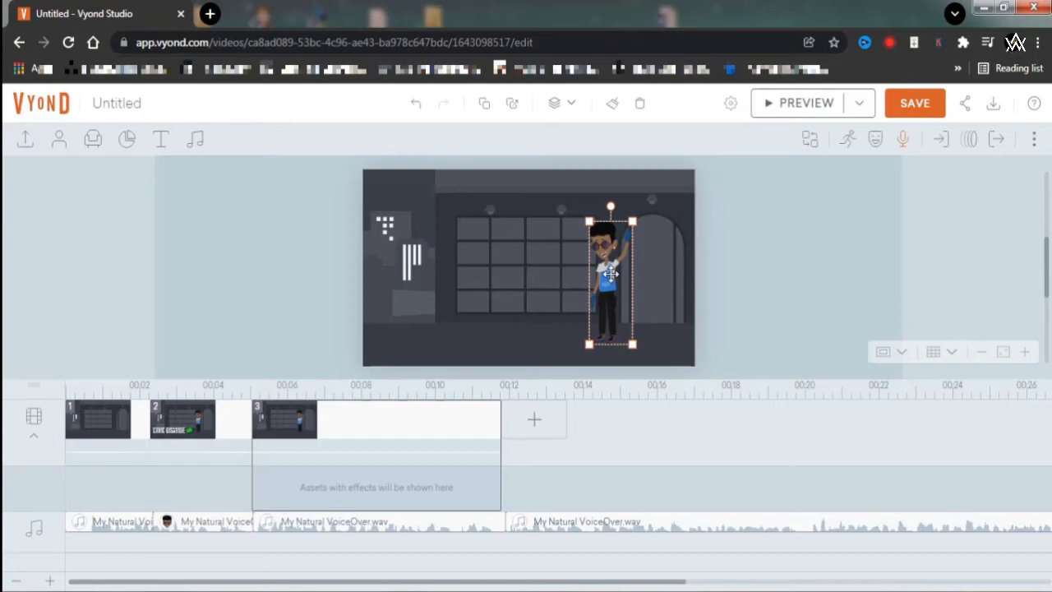
pyautogui.press('Delete')
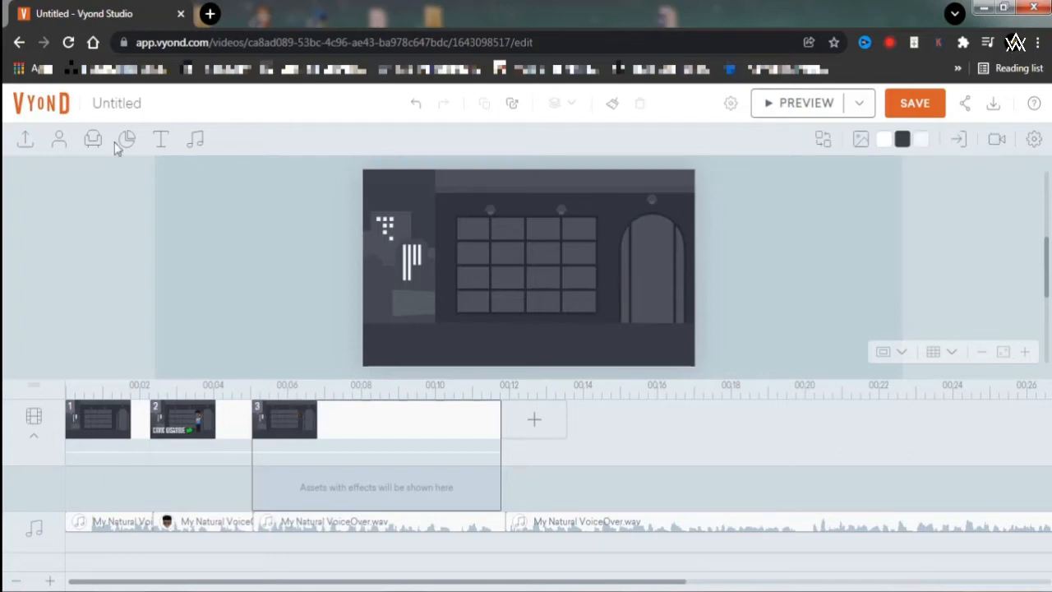
pyautogui.click(59, 141)
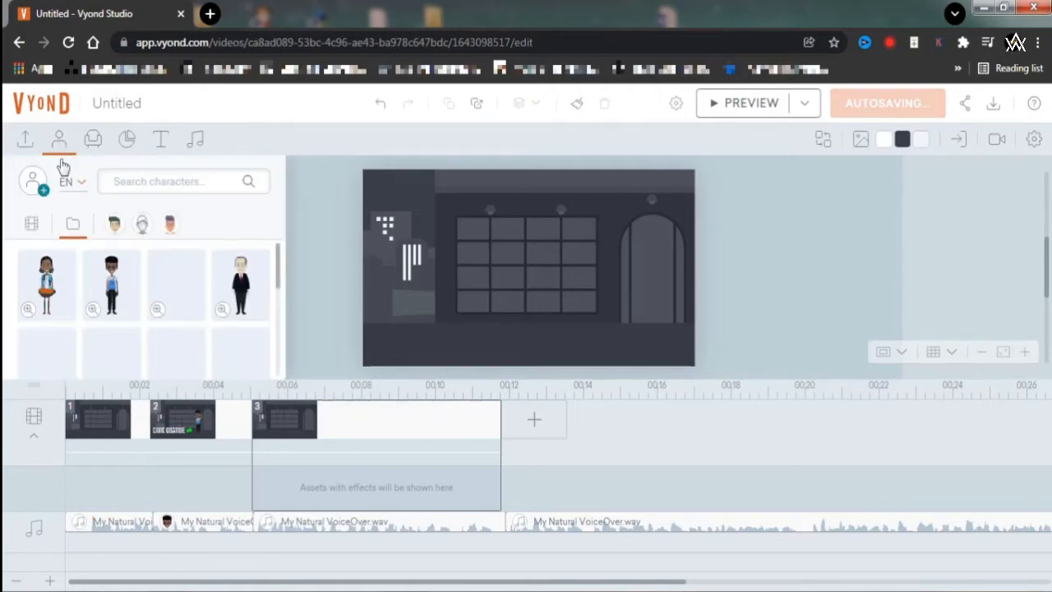
pyautogui.click(115, 282)
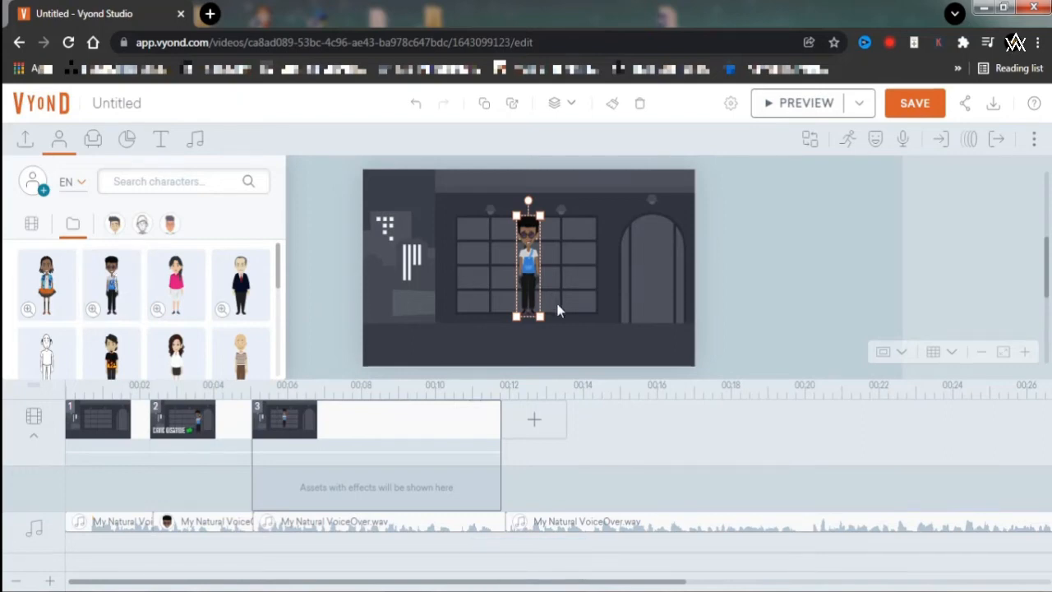
# - Enlarge the new character to roughly double size and place it in front of the arched door, legs extending below the frame
pyautogui.moveTo(535, 315); pyautogui.dragTo(684, 386)
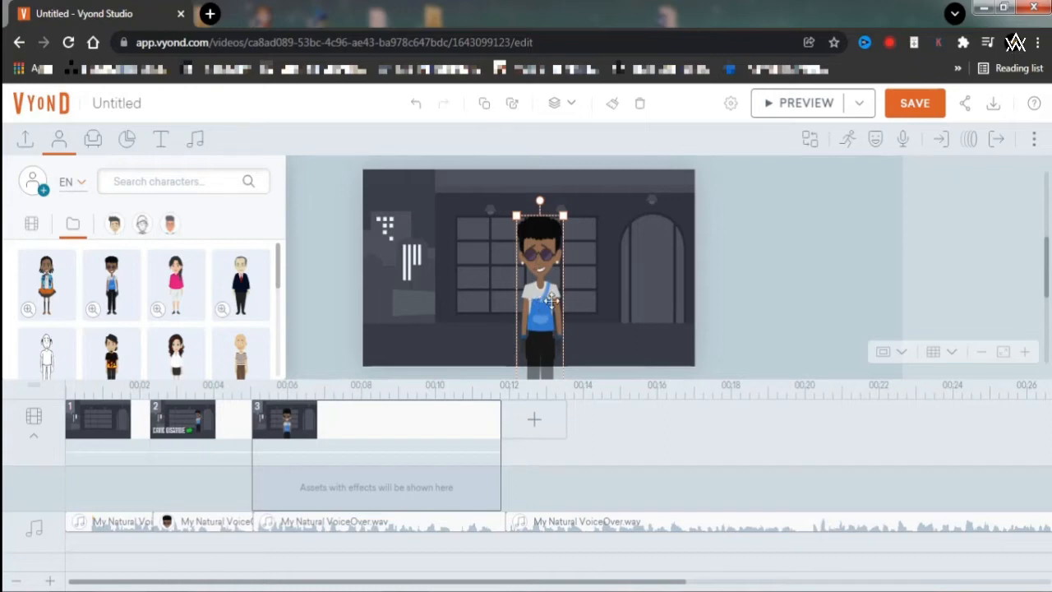
pyautogui.moveTo(538, 301); pyautogui.dragTo(655, 311)
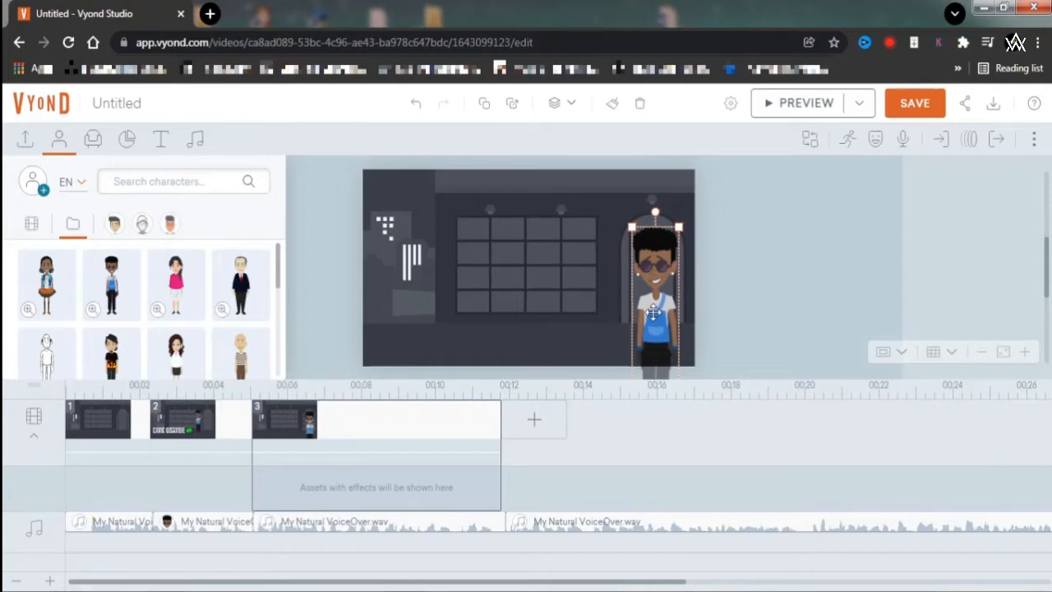
pyautogui.moveTo(654, 311); pyautogui.dragTo(650, 312)
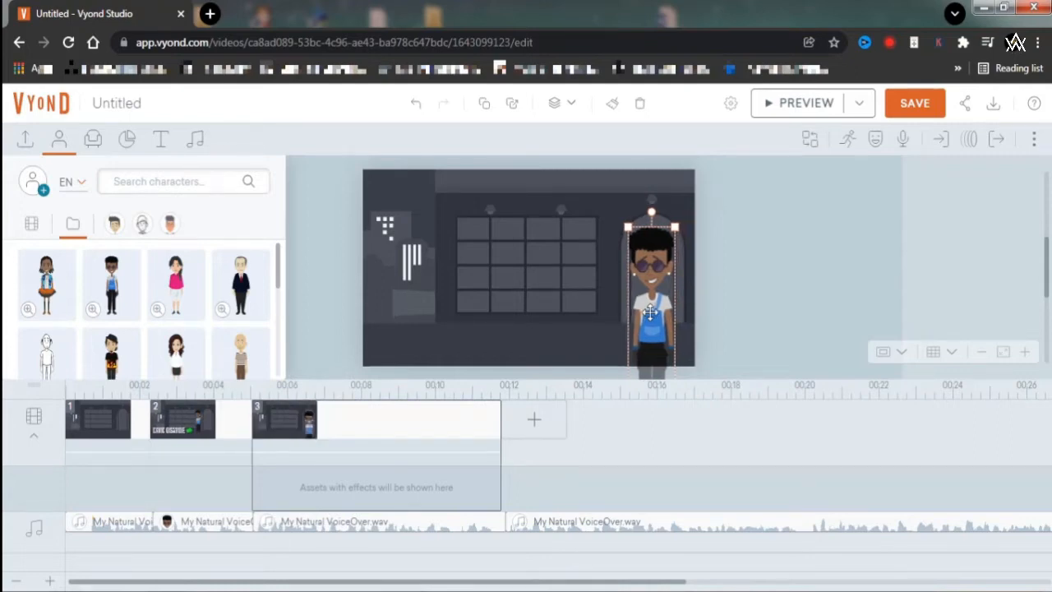
# - Search the character actions for "talking", preview the one holding a drink glass, and apply it to the character
pyautogui.click(847, 147)
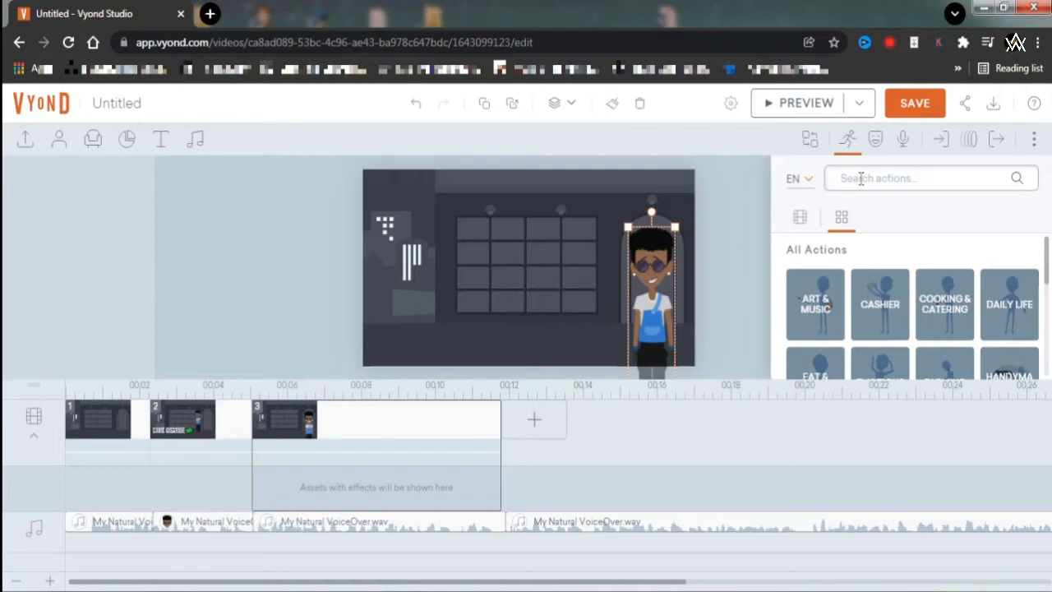
pyautogui.click(860, 178)
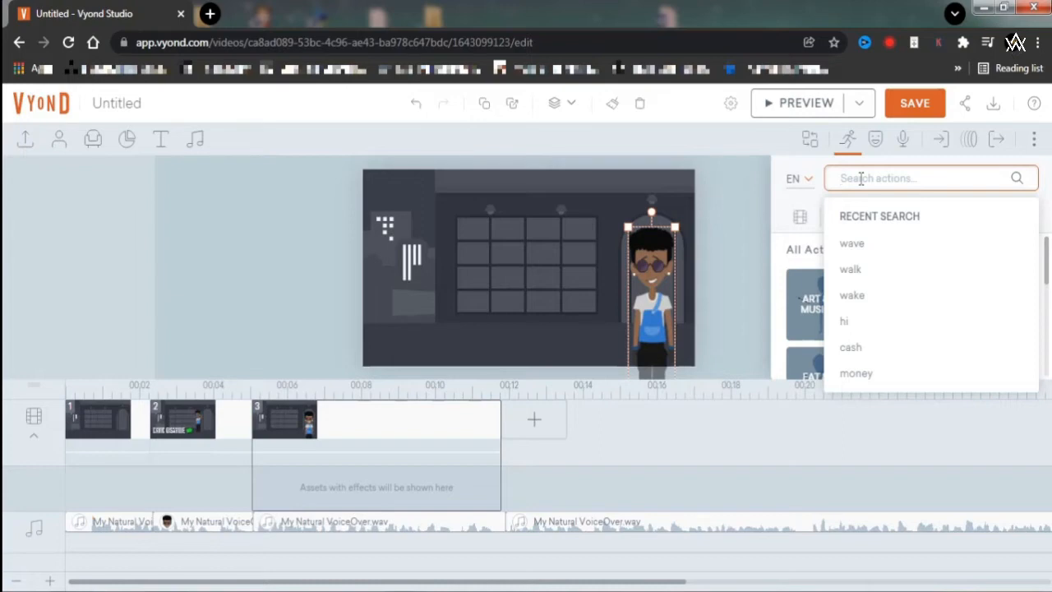
pyautogui.write('talki')
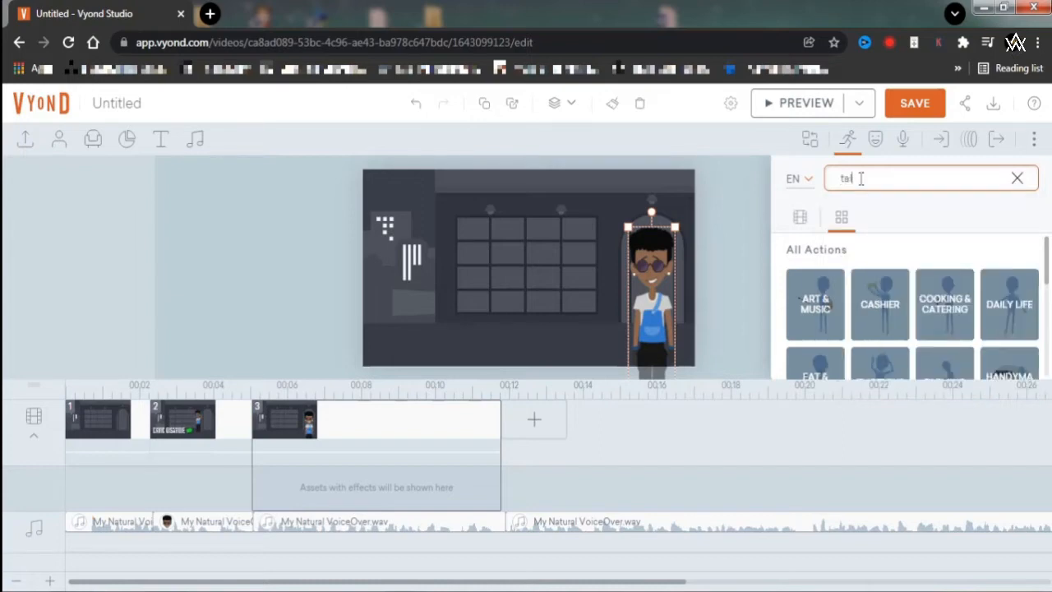
pyautogui.write('ng')
pyautogui.press('Return')
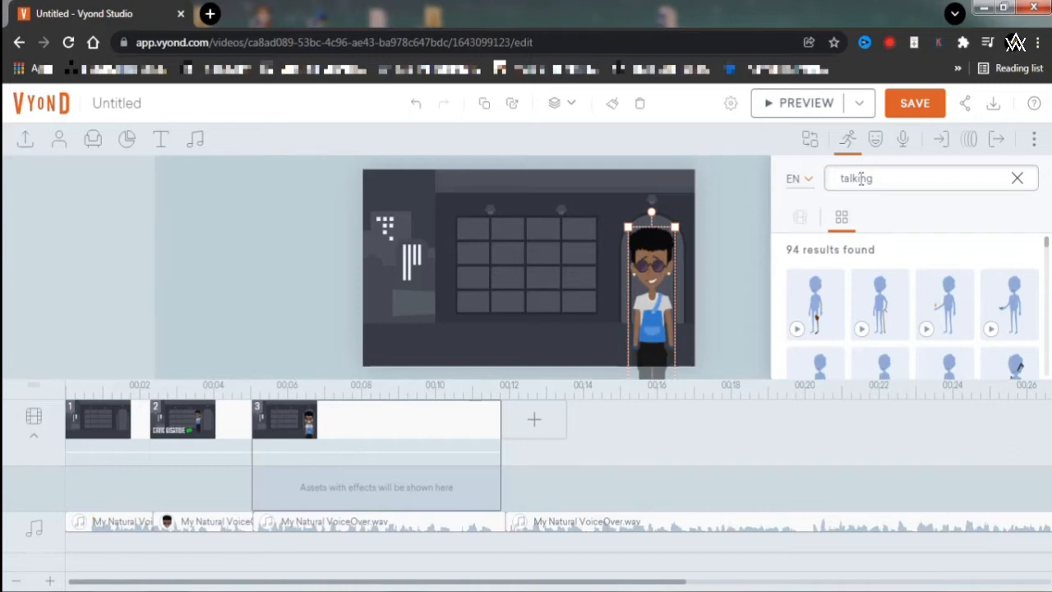
pyautogui.click(927, 331)
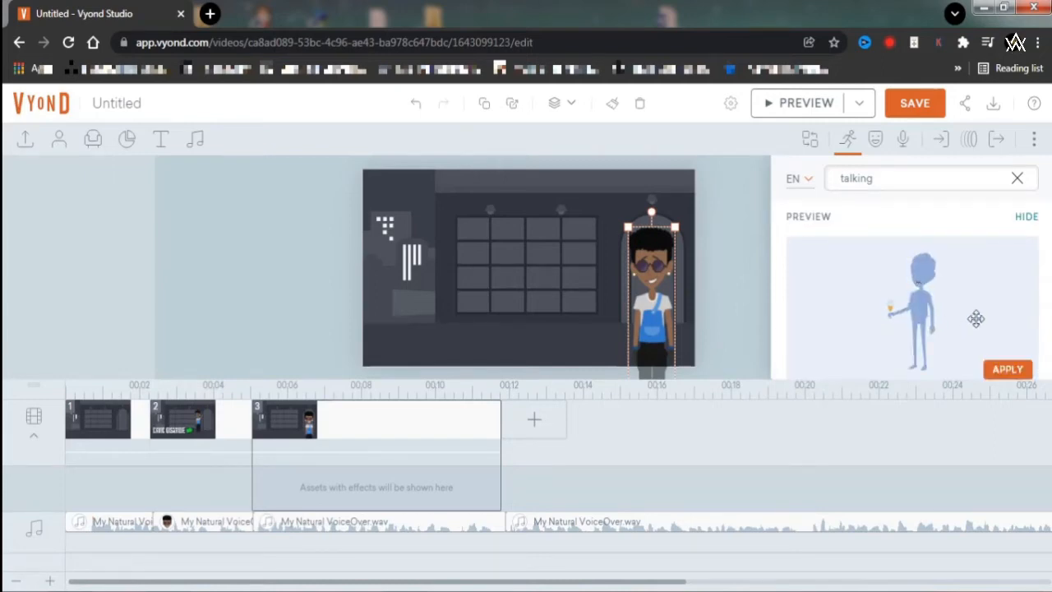
pyautogui.click(1015, 374)
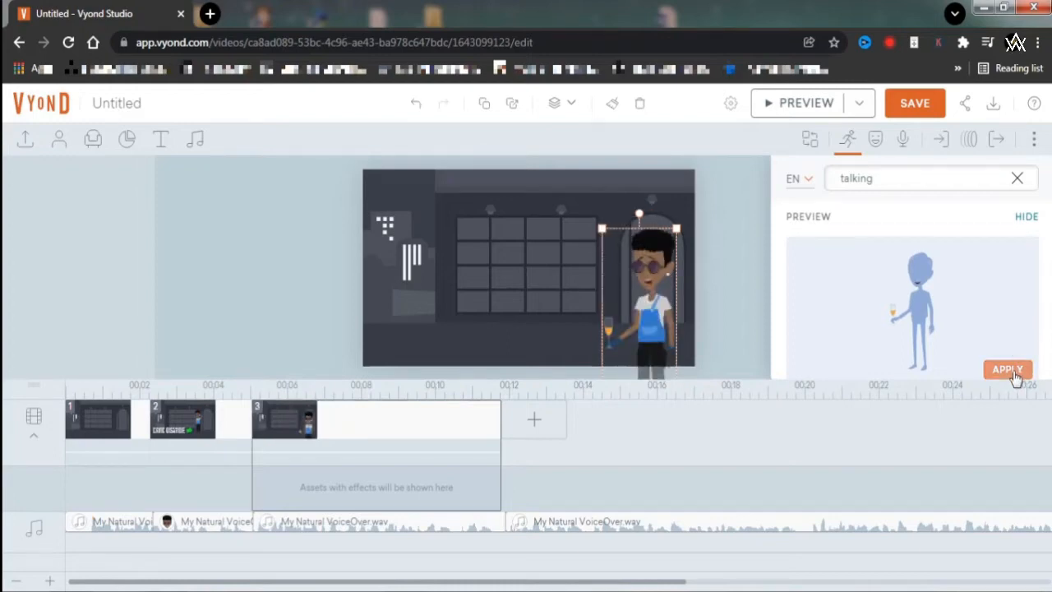
# - Assign scene 3's voiceover clip to the character as its speaker and preview the scene
pyautogui.click(463, 526)
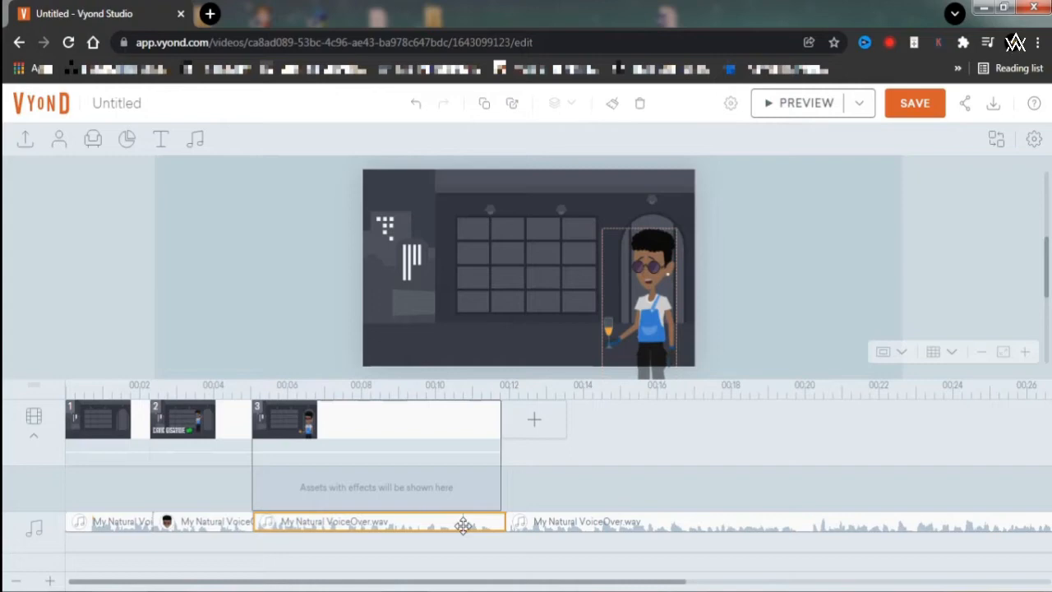
pyautogui.rightClick(463, 526)
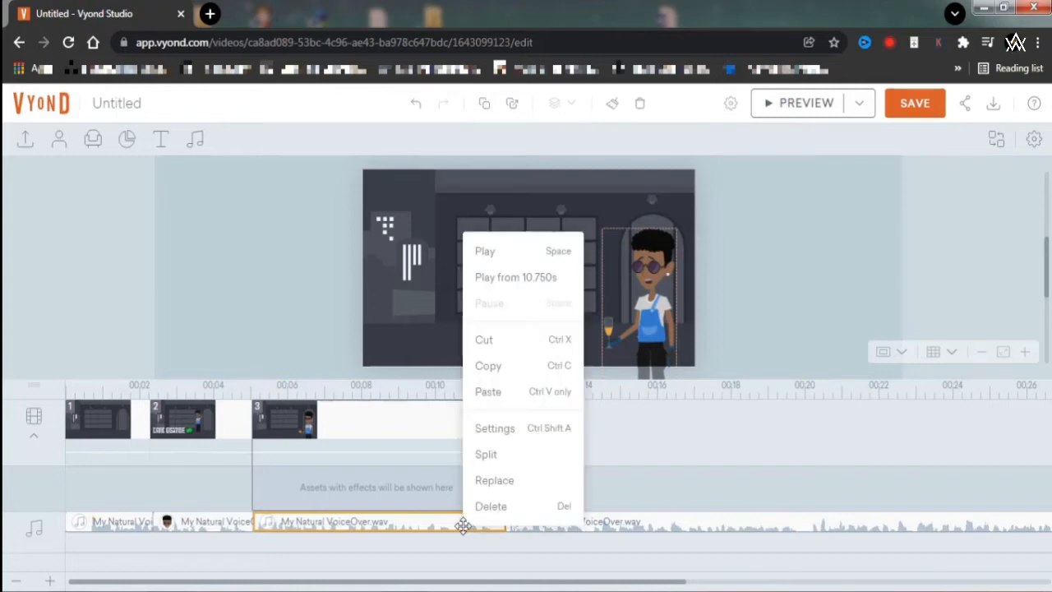
pyautogui.click(432, 524)
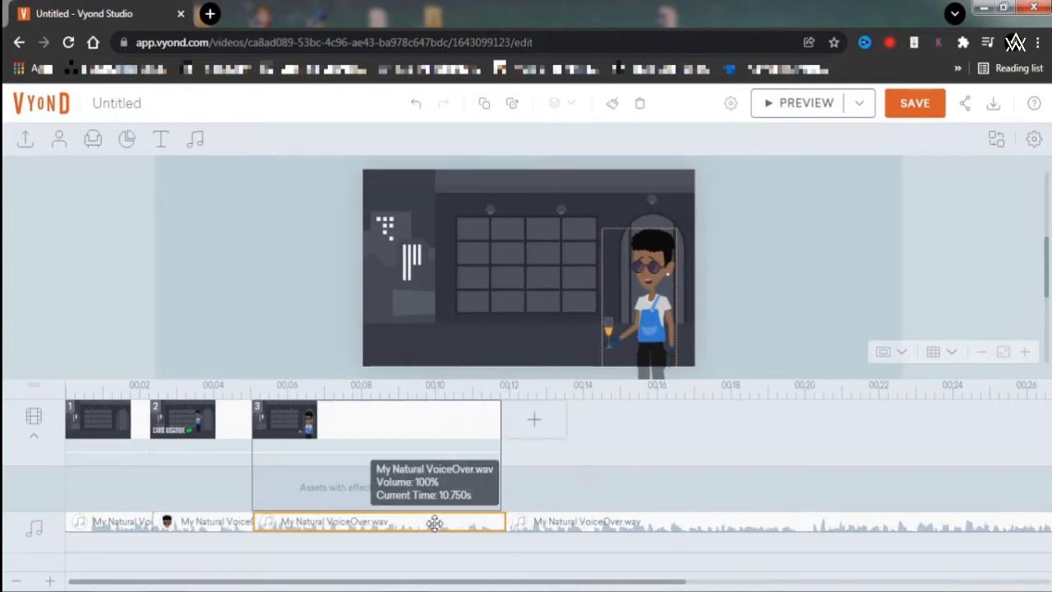
pyautogui.rightClick(435, 523)
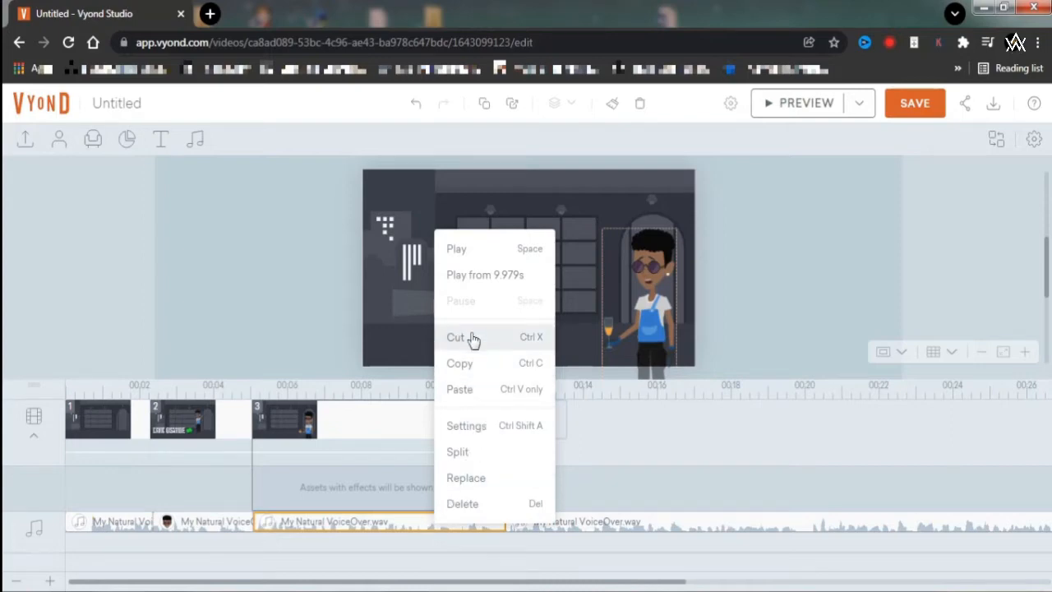
pyautogui.click(466, 426)
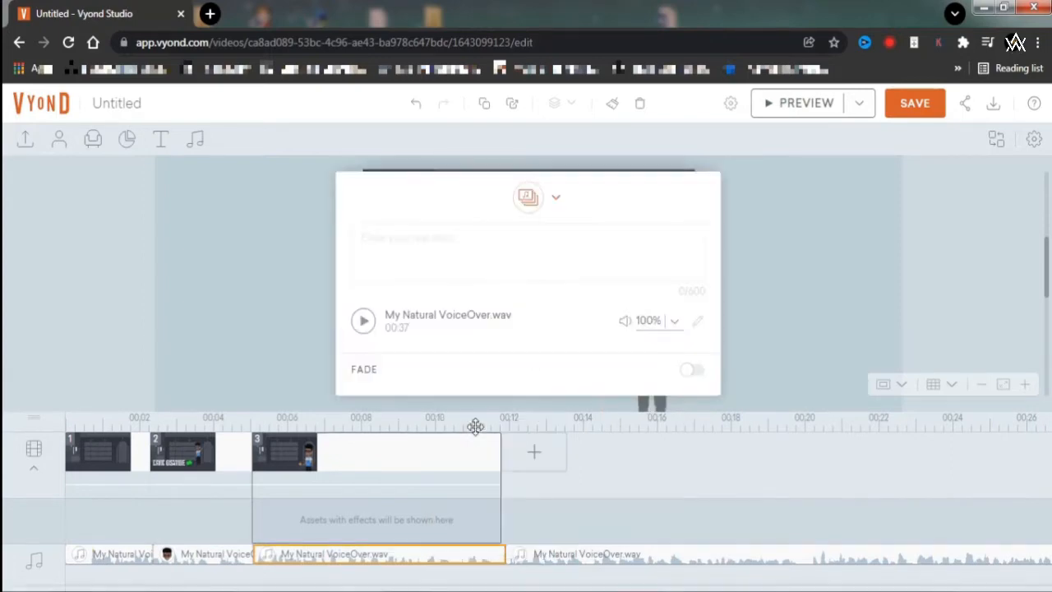
pyautogui.click(556, 201)
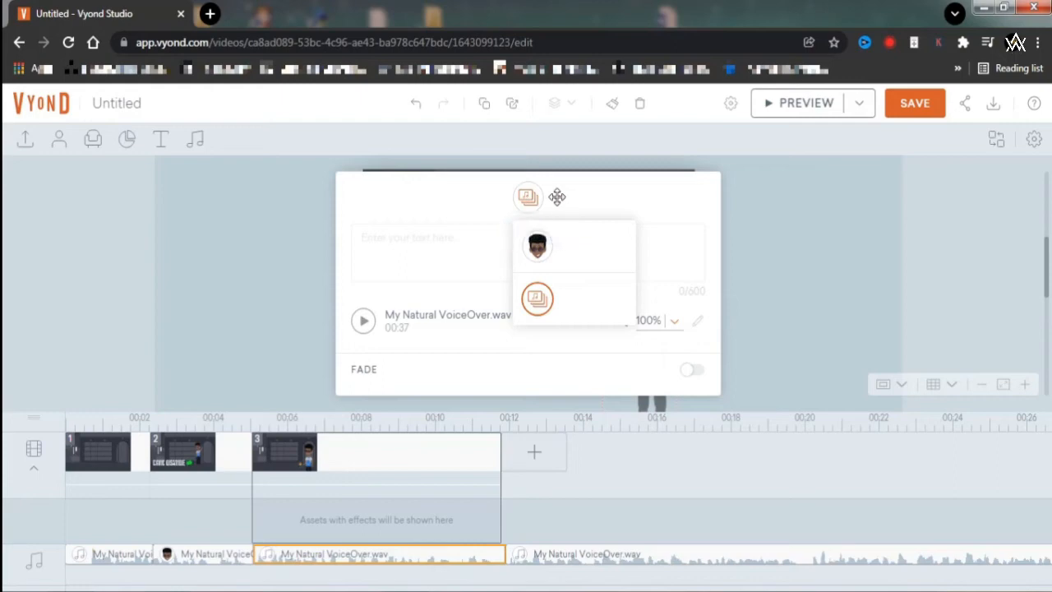
pyautogui.click(538, 248)
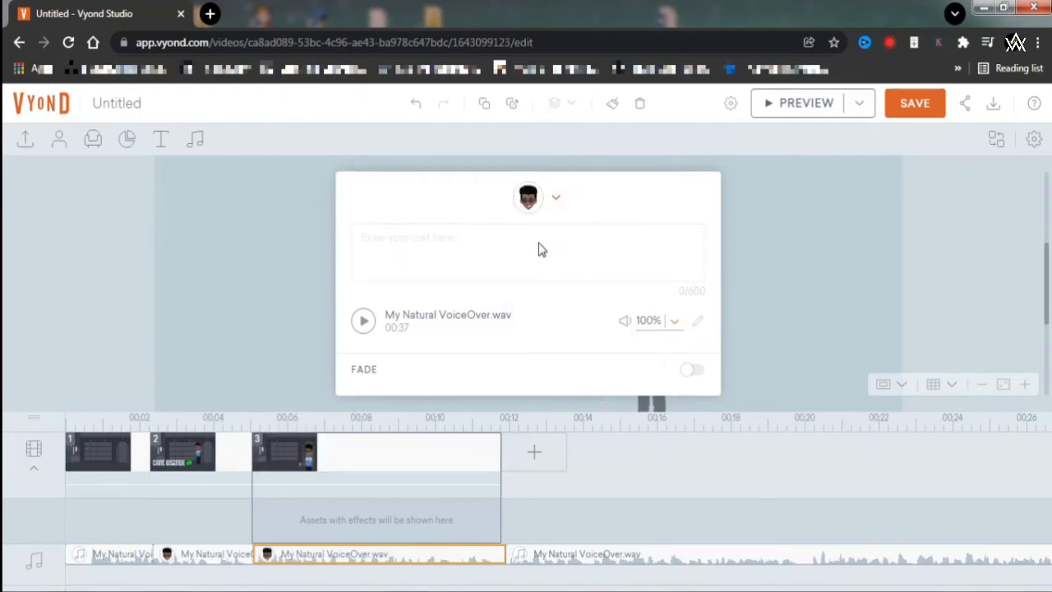
pyautogui.click(796, 247)
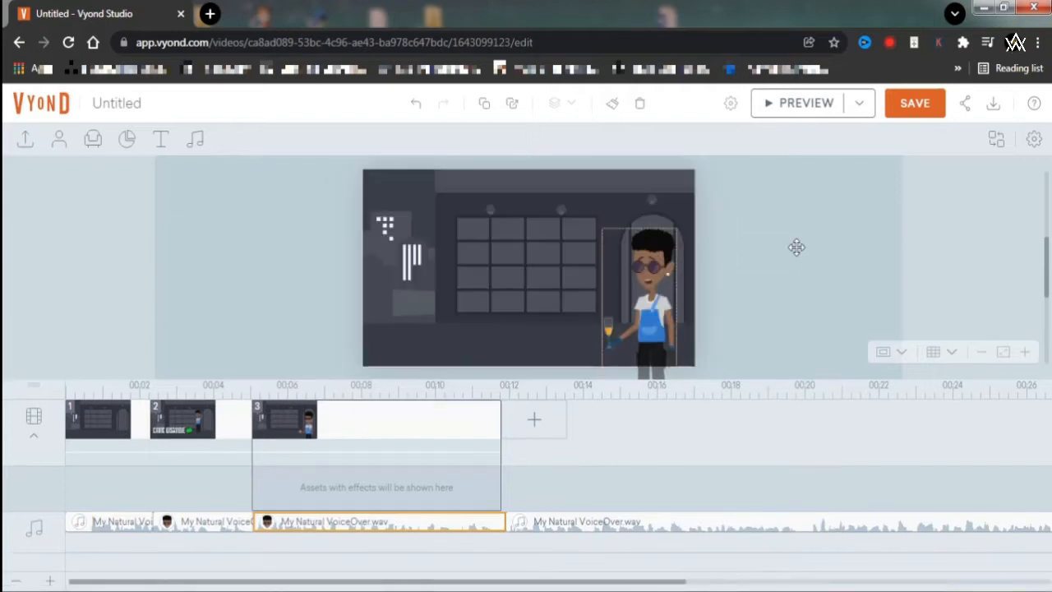
pyautogui.click(805, 104)
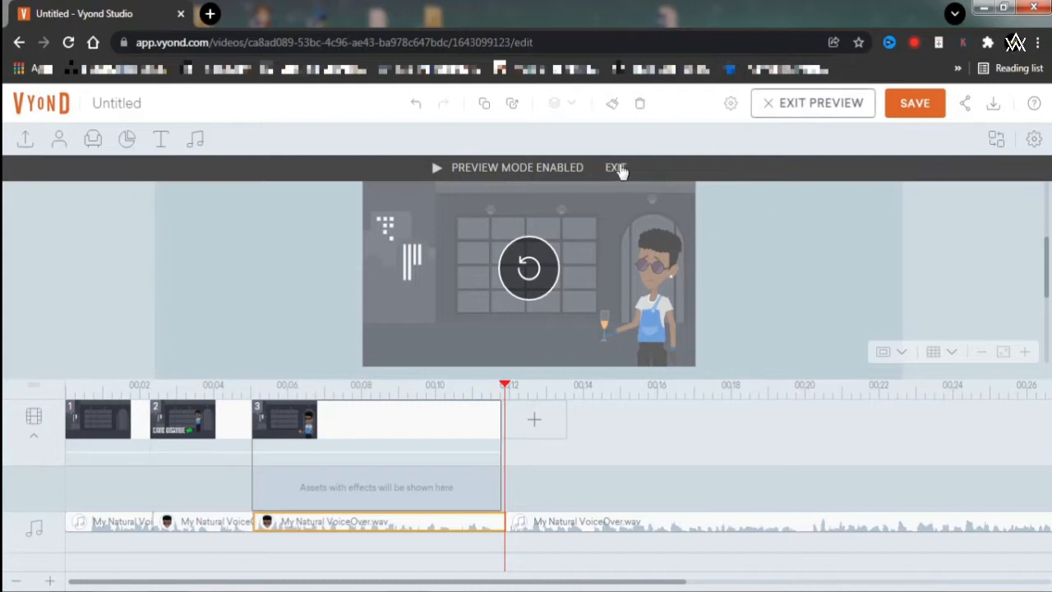
pyautogui.click(813, 105)
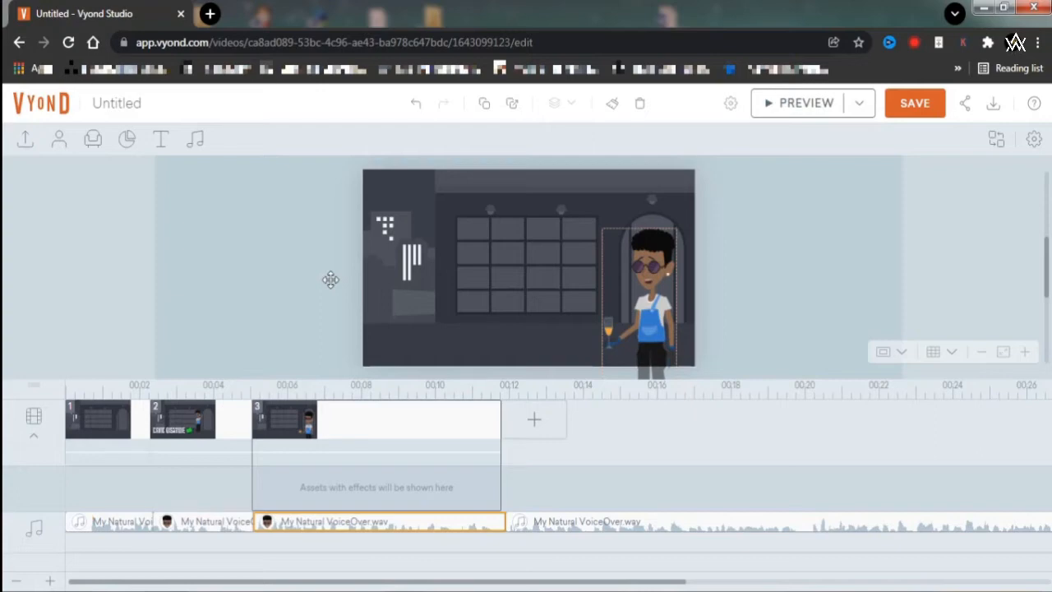
# - Add a plain title text to scene 3 and recolor it off-white (#F1F3F6)
pyautogui.click(162, 142)
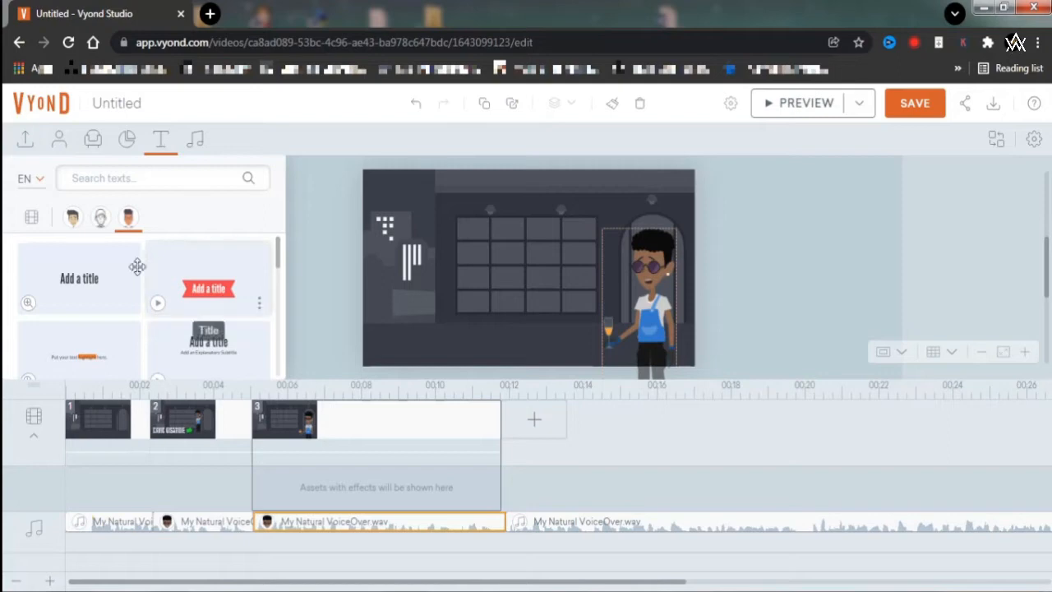
pyautogui.click(93, 281)
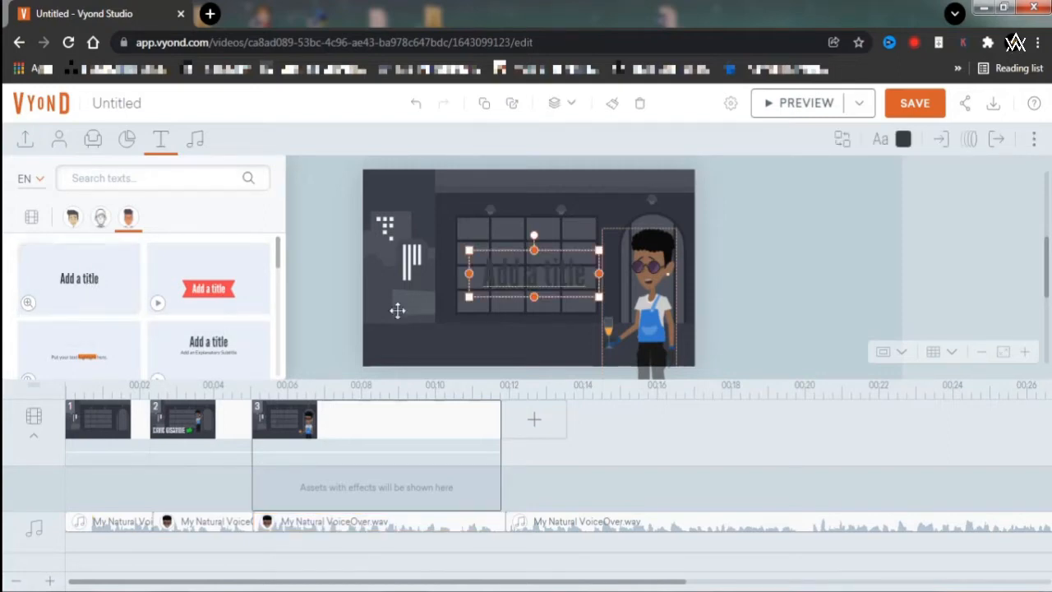
pyautogui.click(903, 140)
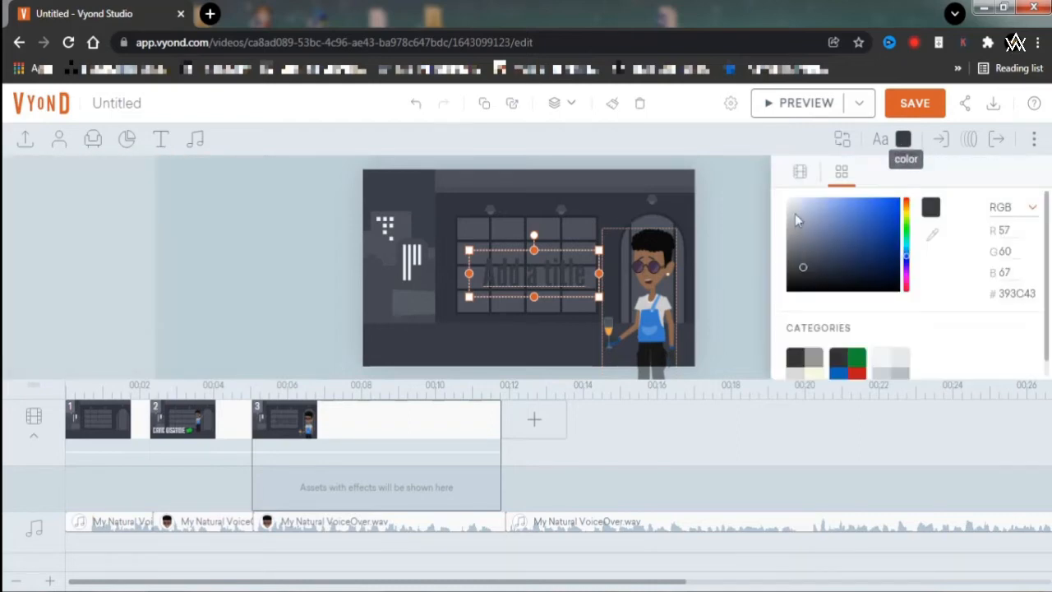
pyautogui.click(788, 201)
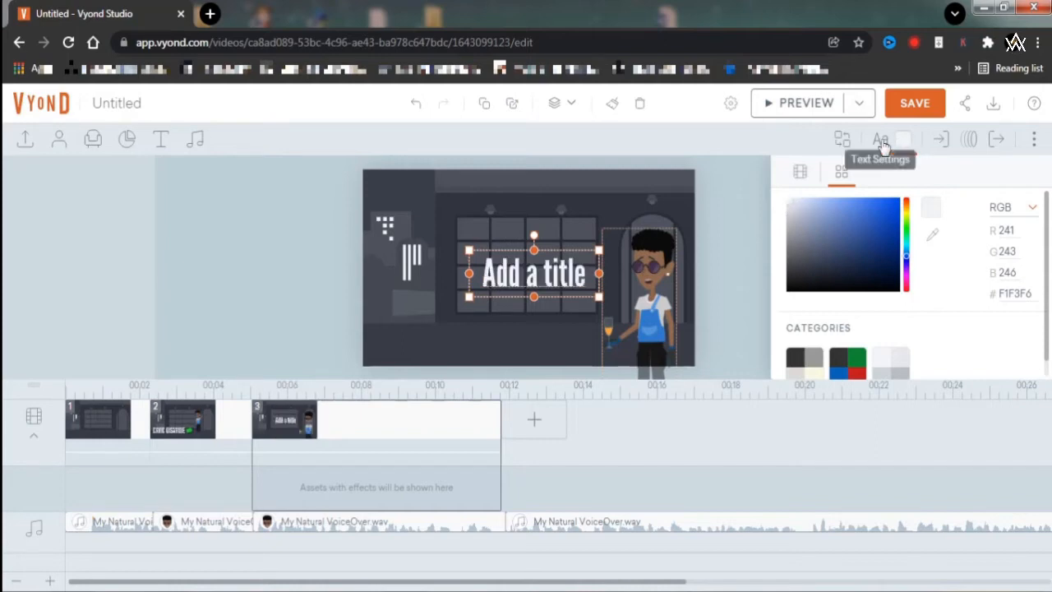
# - Change scene 3's title to "2D Animation", widen its box to fit one line, and center it over the window grid
pyautogui.doubleClick(551, 278)
pyautogui.write('2D')
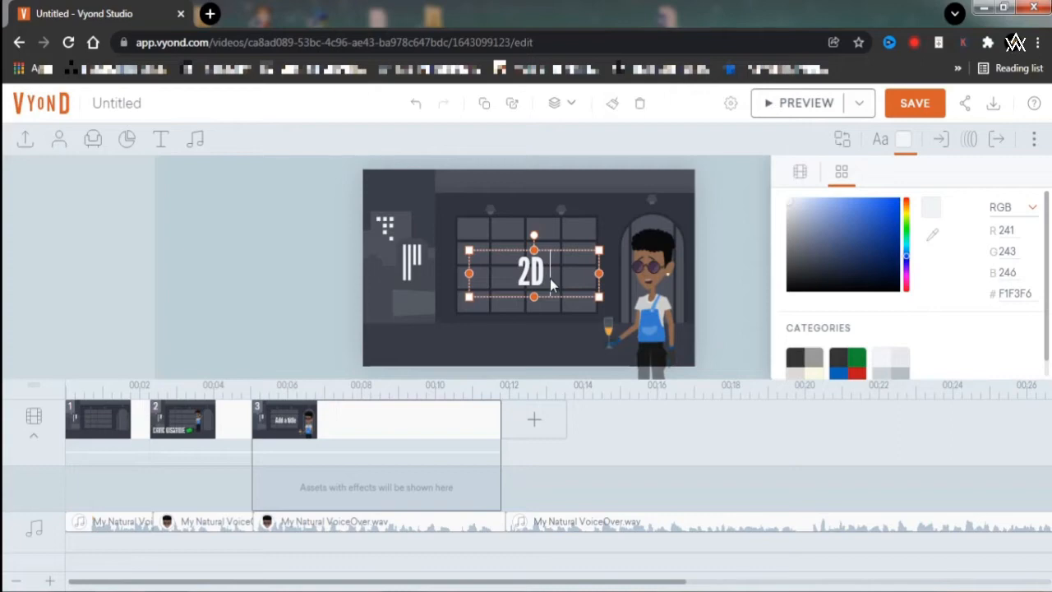
pyautogui.write(' Ani')
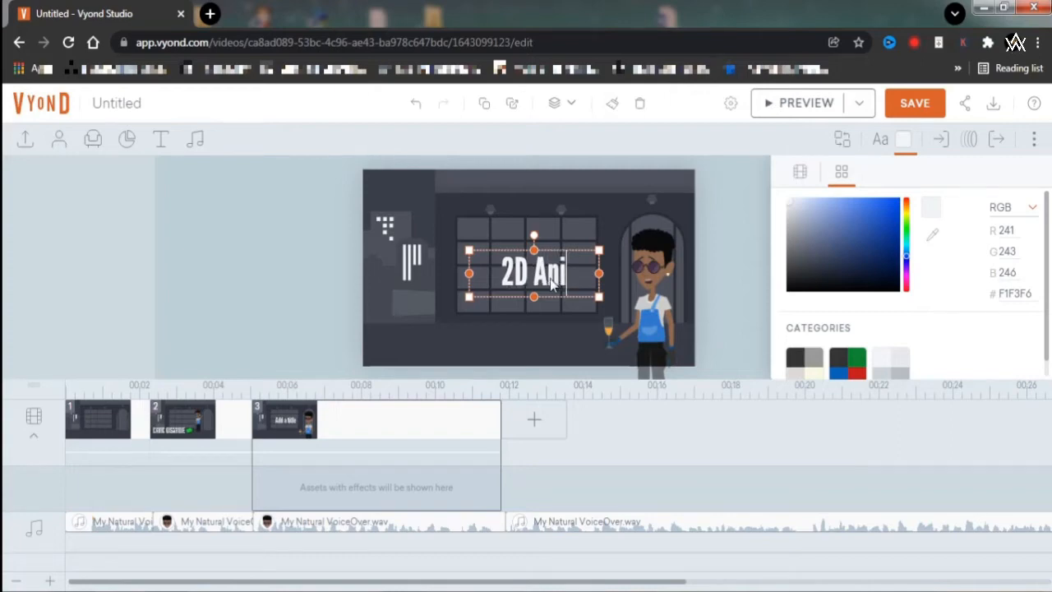
pyautogui.write('mation')
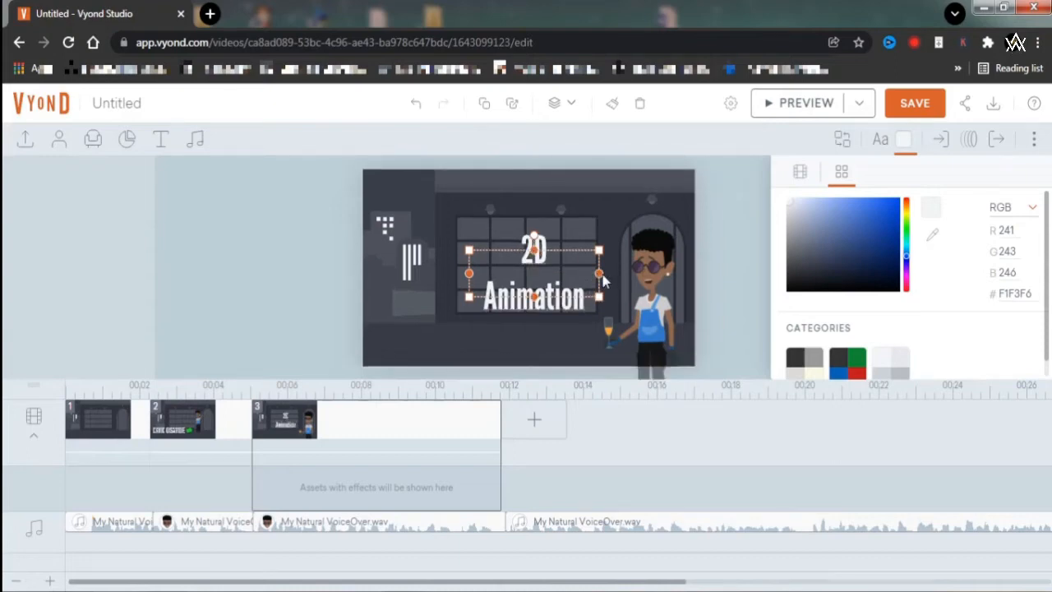
pyautogui.moveTo(603, 277); pyautogui.dragTo(608, 272)
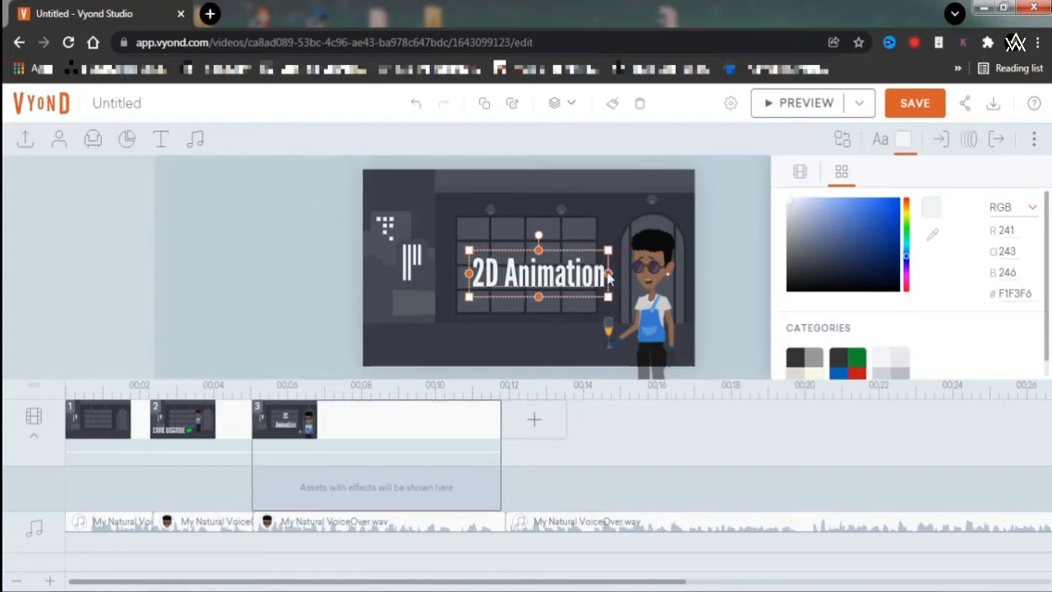
pyautogui.moveTo(516, 279); pyautogui.dragTo(535, 263)
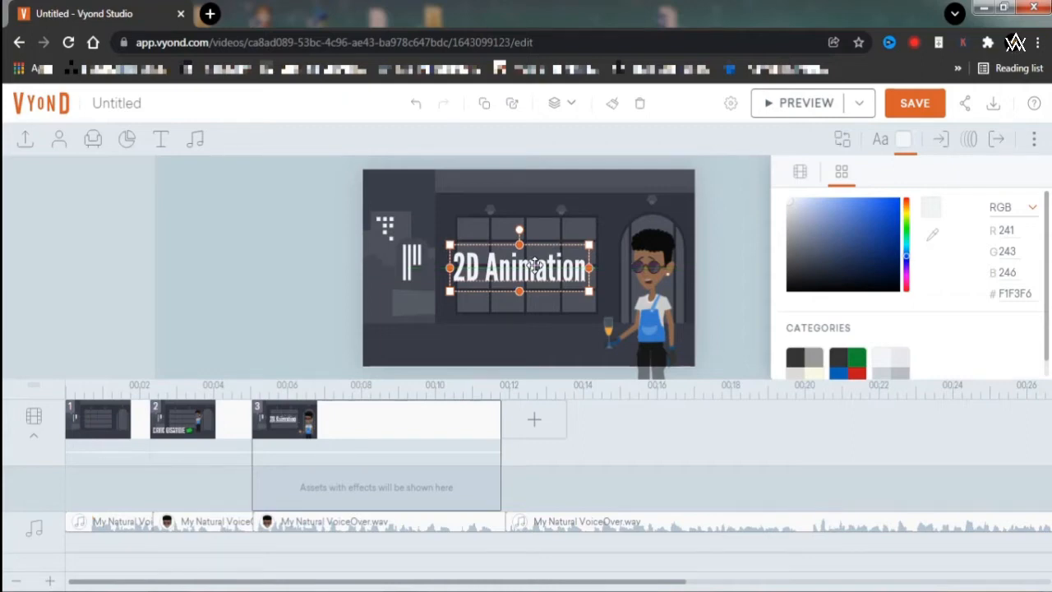
pyautogui.doubleClick(534, 263)
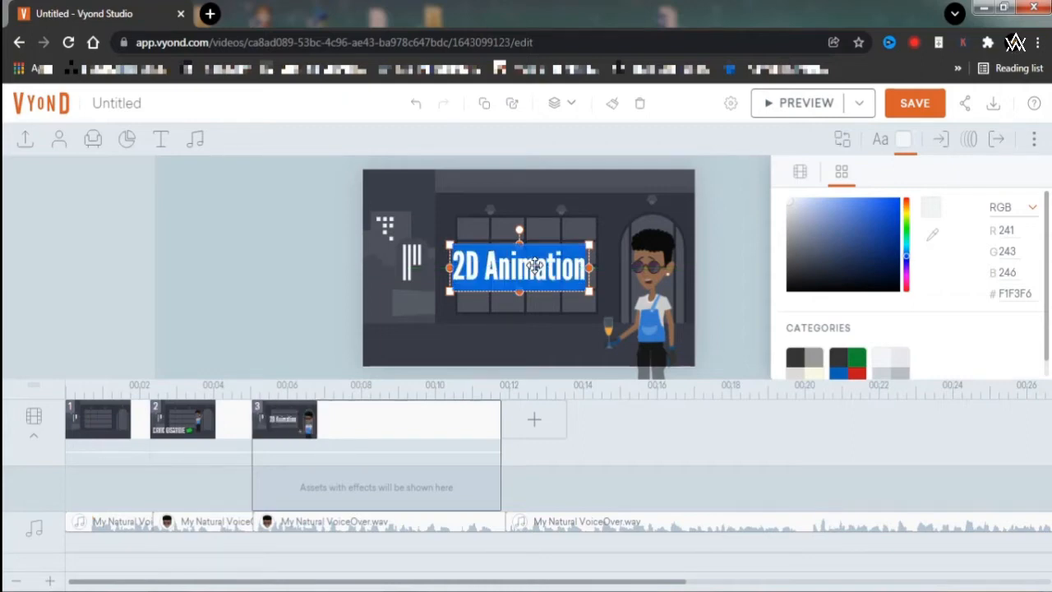
pyautogui.click(711, 193)
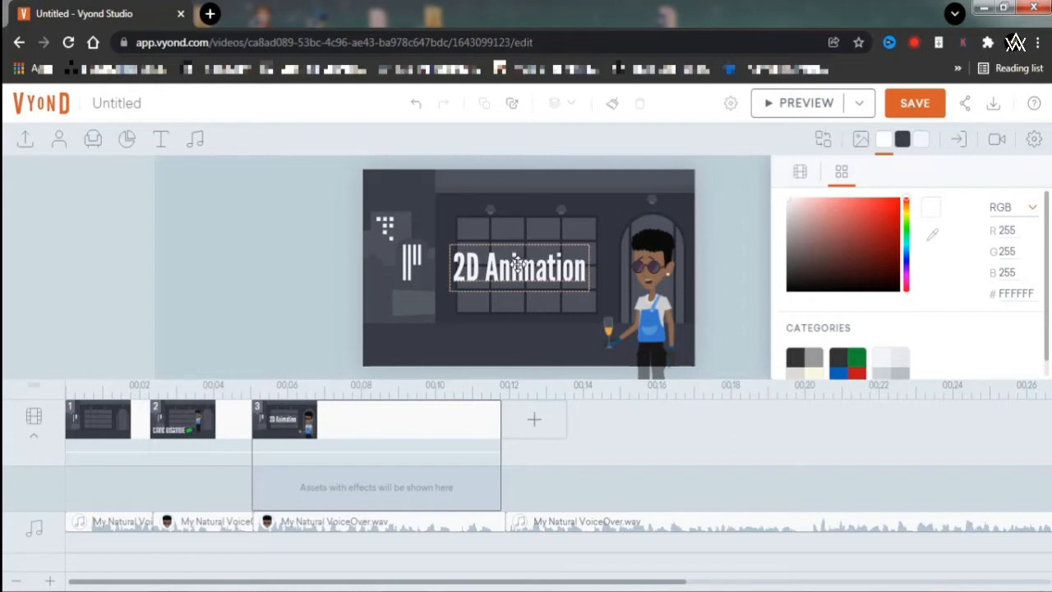
pyautogui.click(442, 320)
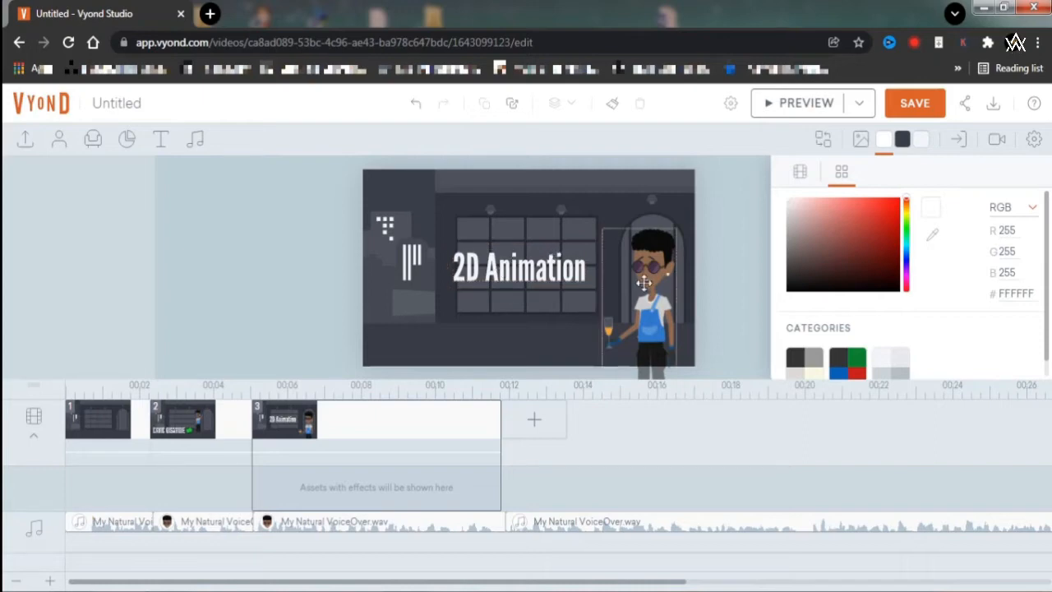
# - Apply the "Hand Slide - Down" enter effect to the "2D Animation" title
pyautogui.click(521, 271)
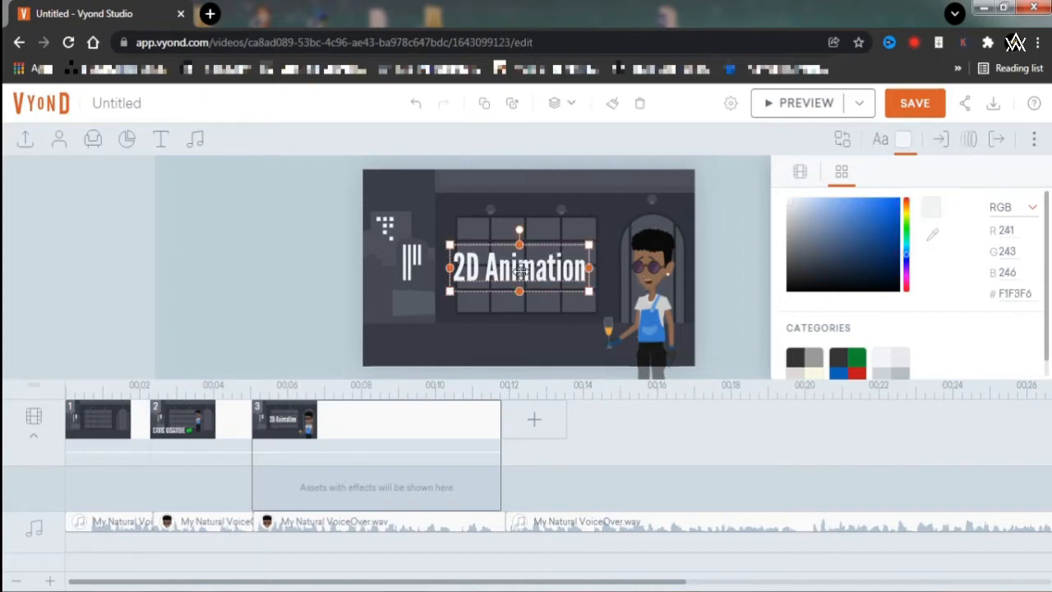
pyautogui.click(942, 140)
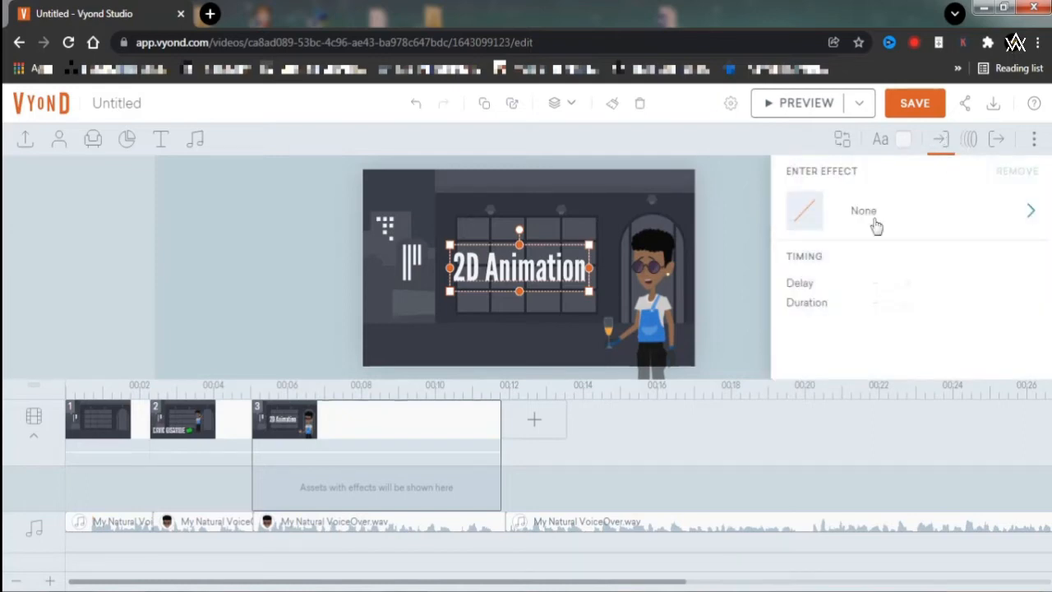
pyautogui.click(860, 214)
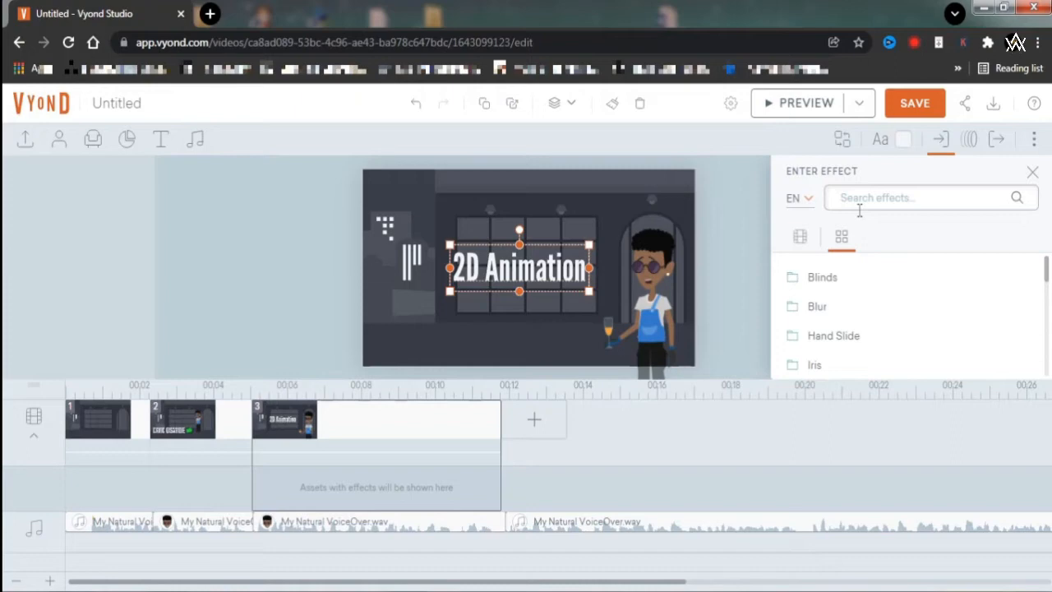
pyautogui.click(835, 337)
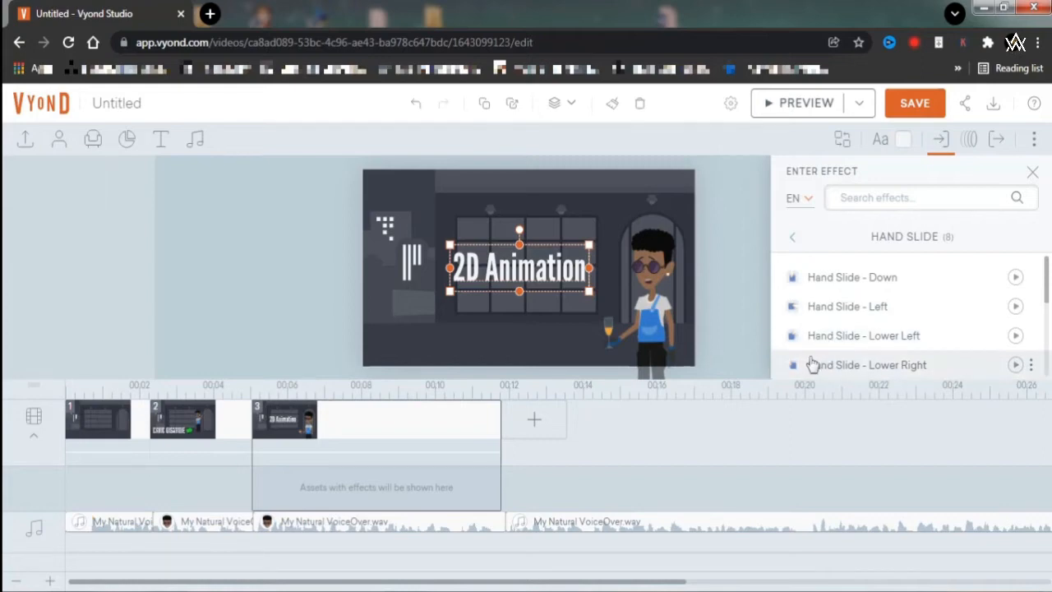
pyautogui.click(828, 283)
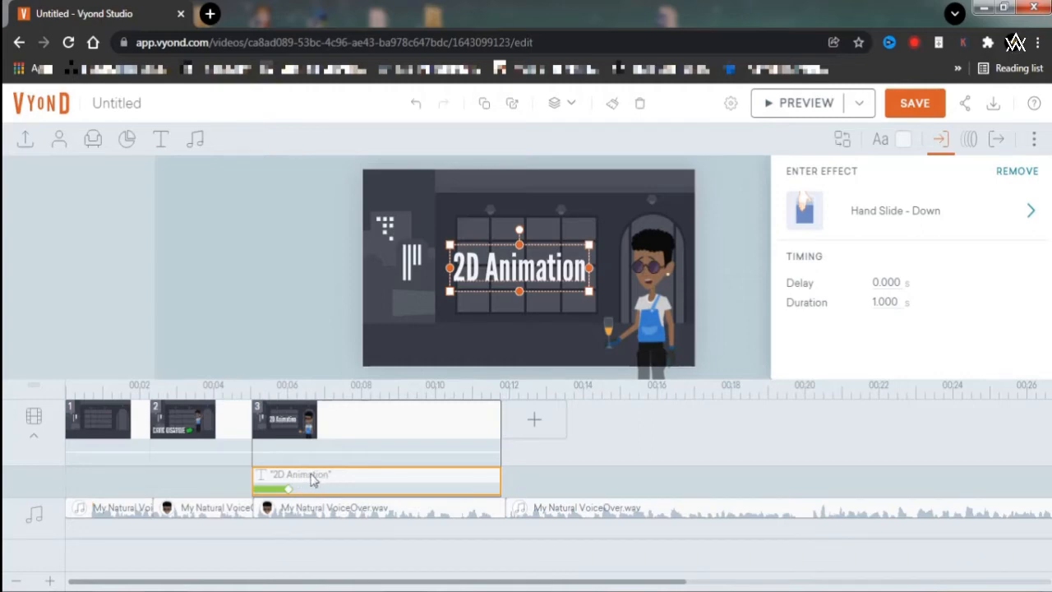
# - Delay the "2D Animation" title to start at 5.625 s and raise it to the upper edge of the window grid
pyautogui.click(33, 439)
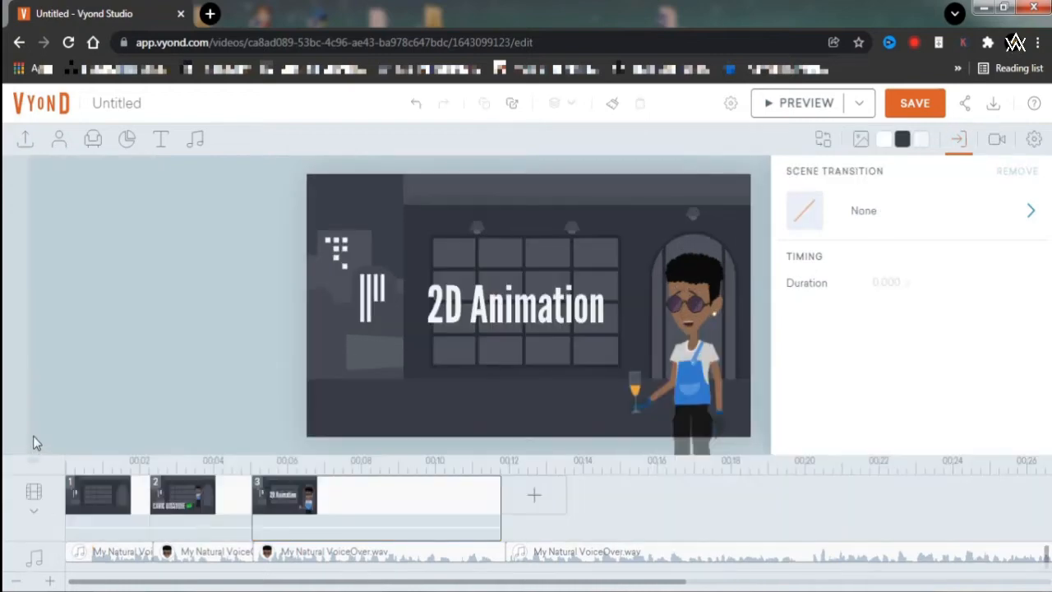
pyautogui.click(34, 516)
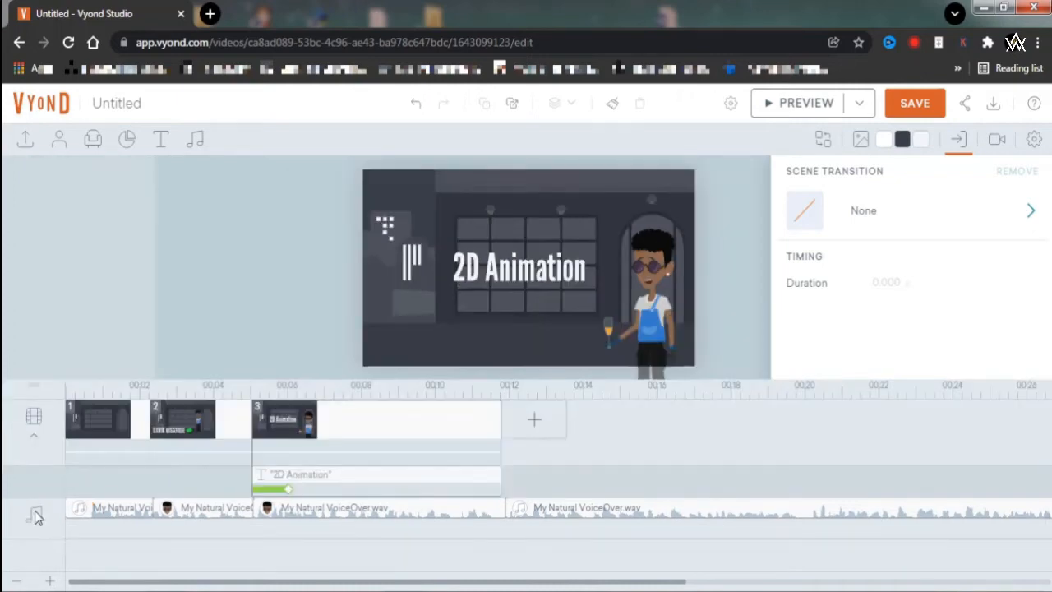
pyautogui.click(256, 480)
pyautogui.moveTo(256, 480); pyautogui.dragTo(276, 475)
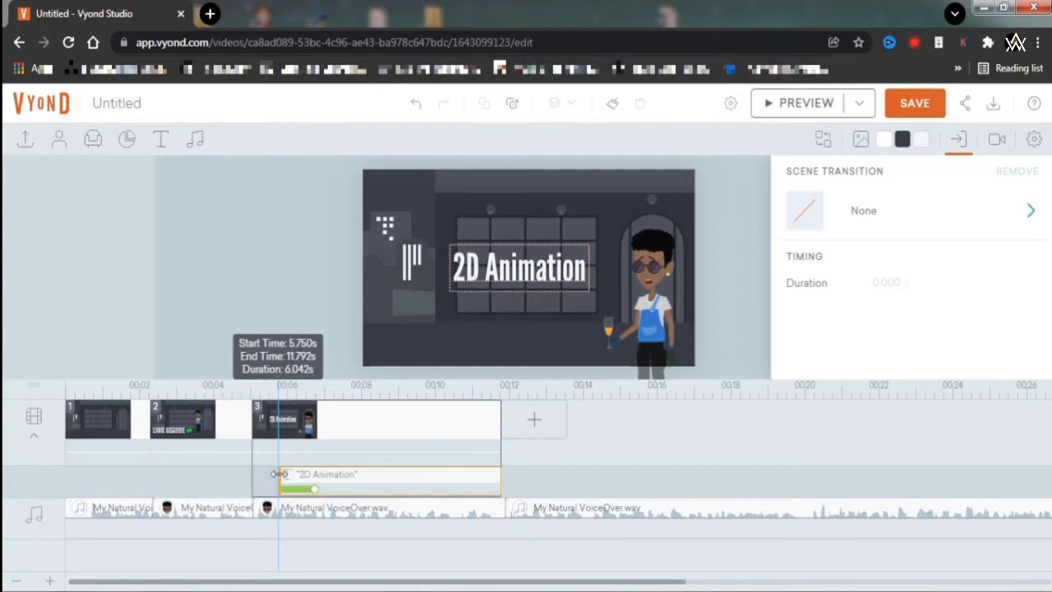
pyautogui.moveTo(277, 474); pyautogui.dragTo(272, 474)
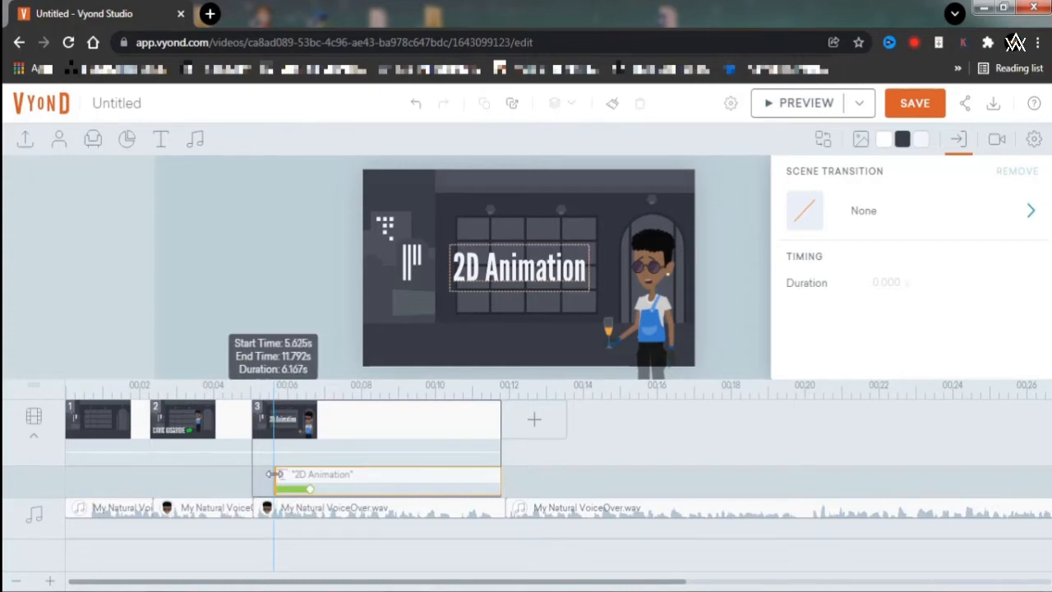
pyautogui.click(566, 446)
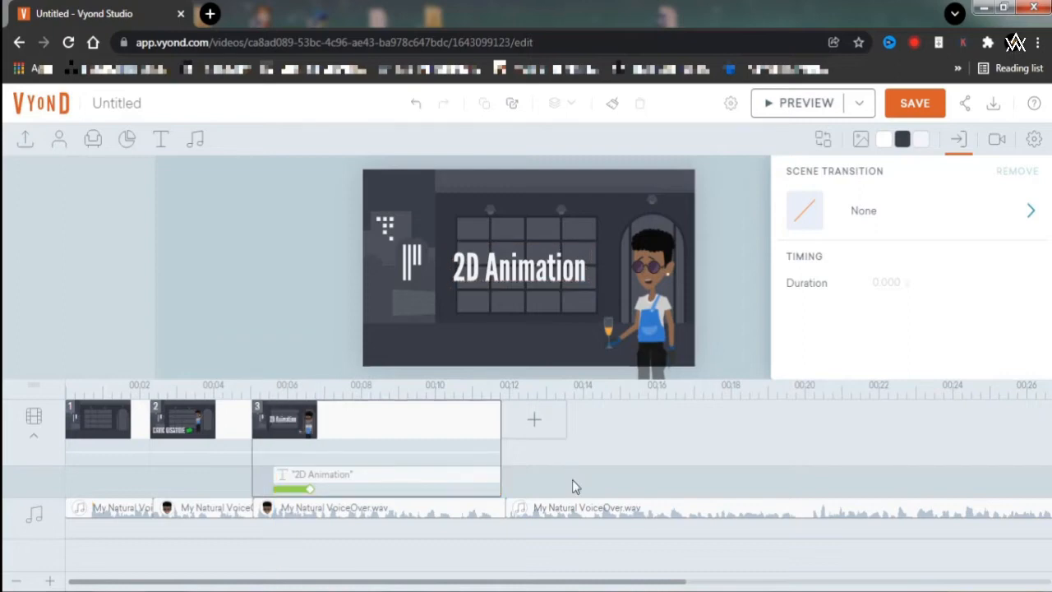
pyautogui.click(538, 267)
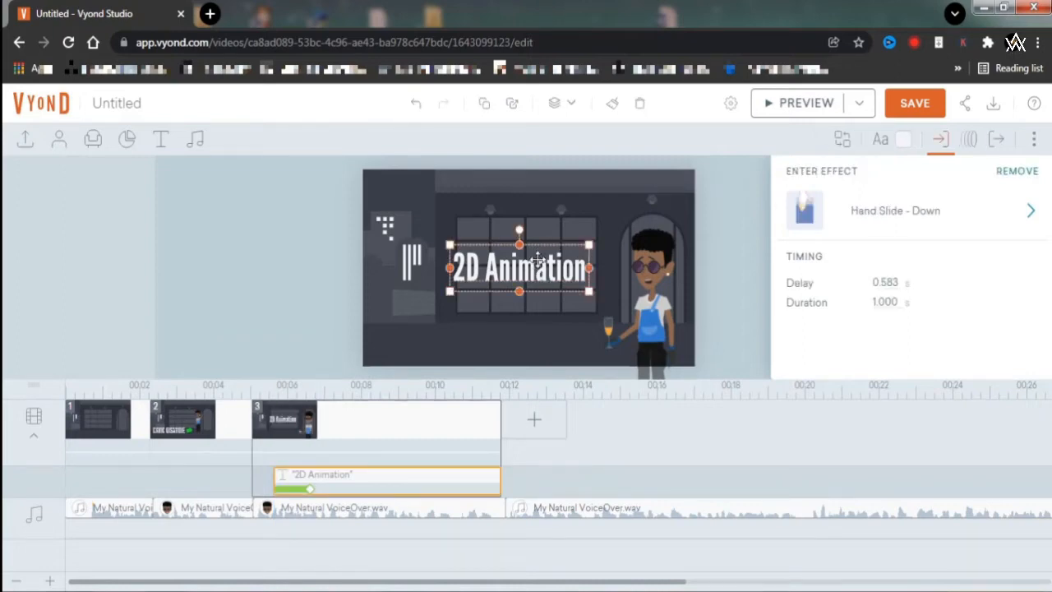
pyautogui.moveTo(538, 264); pyautogui.dragTo(539, 235)
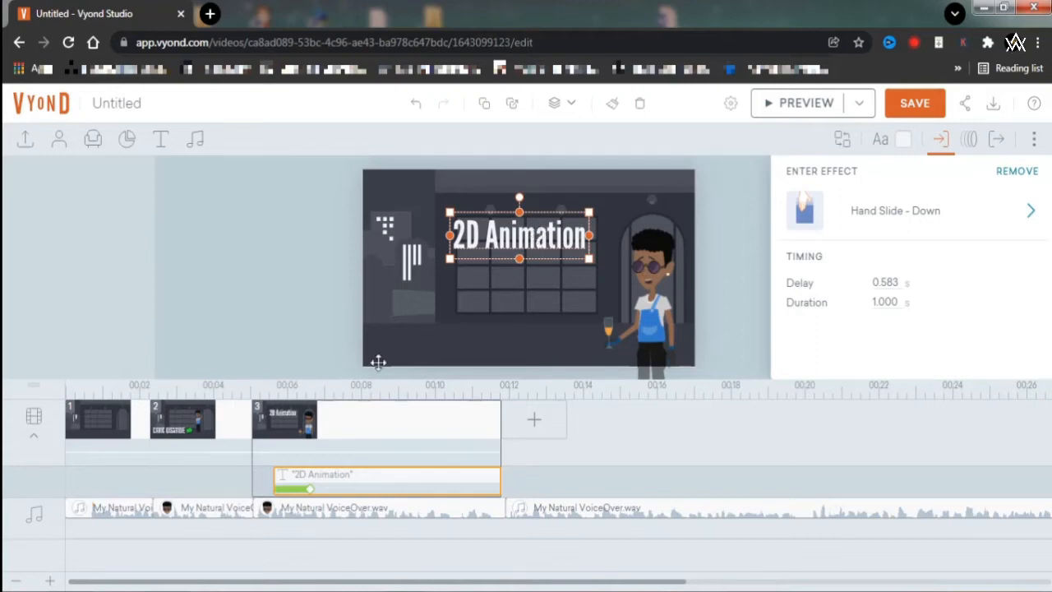
# - Search the props for "shape" and add the plain gray rounded rectangle to scene 3
pyautogui.click(93, 142)
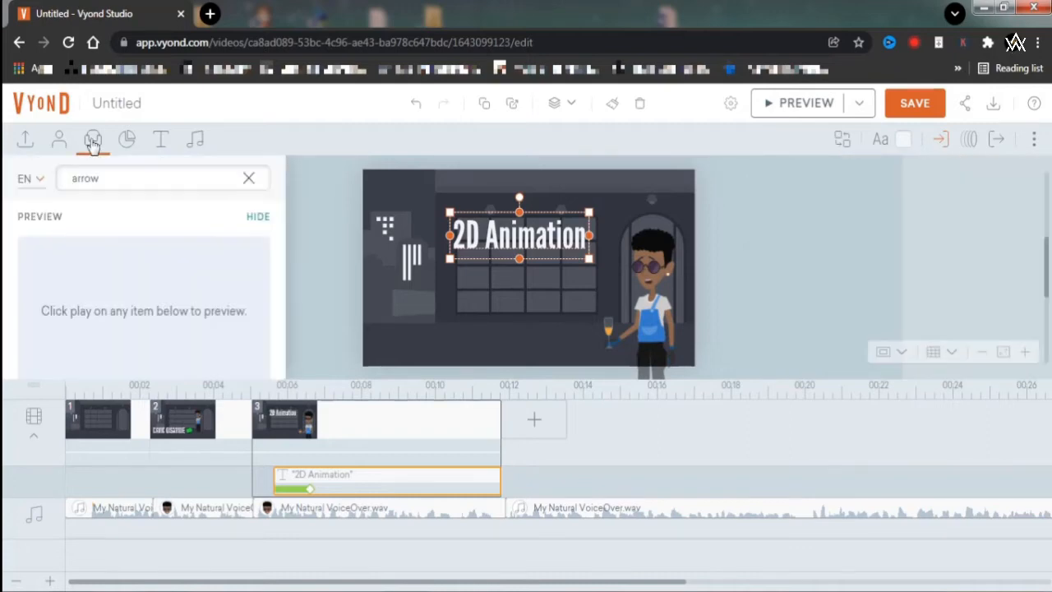
pyautogui.doubleClick(109, 180)
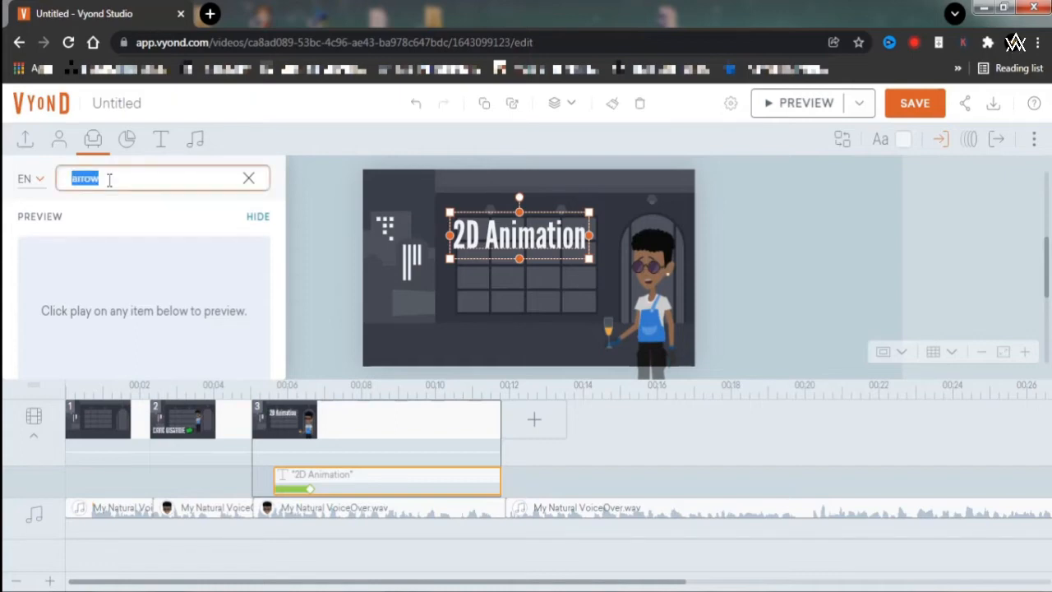
pyautogui.write('shap')
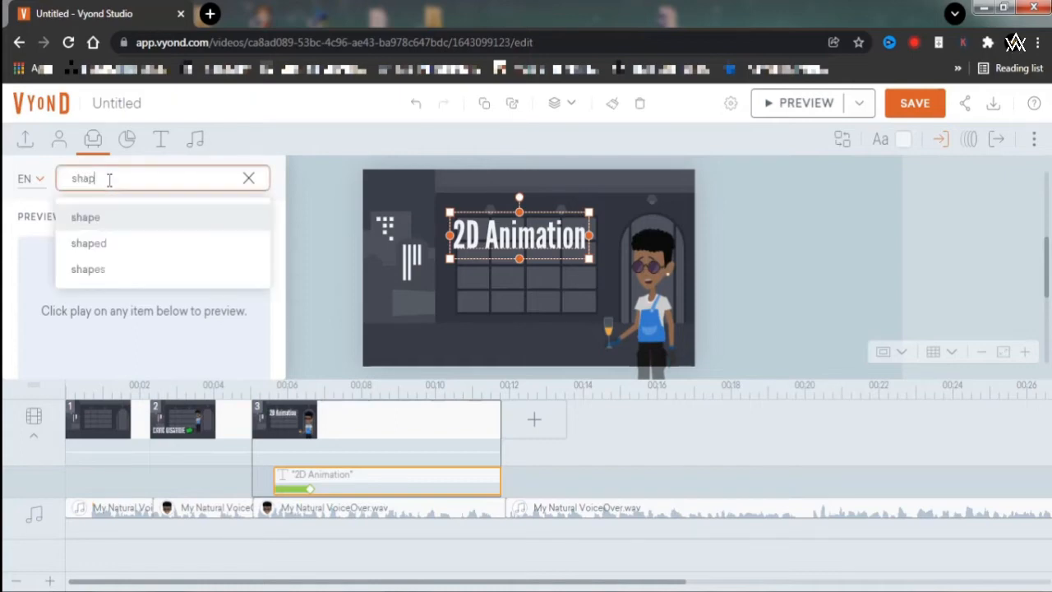
pyautogui.write('e')
pyautogui.press('Return')
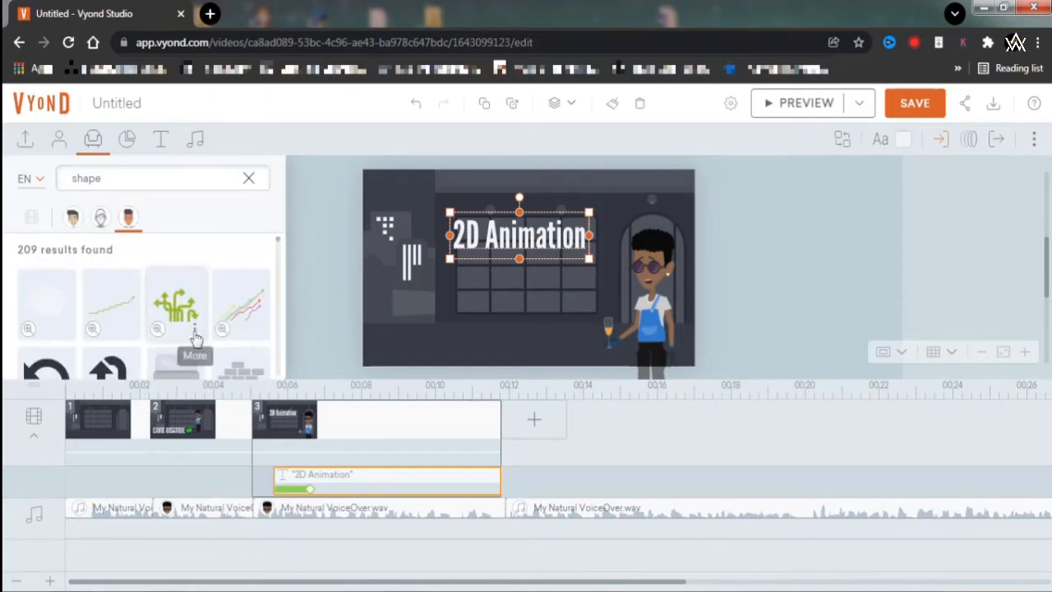
pyautogui.scroll(-1, 195, 337)
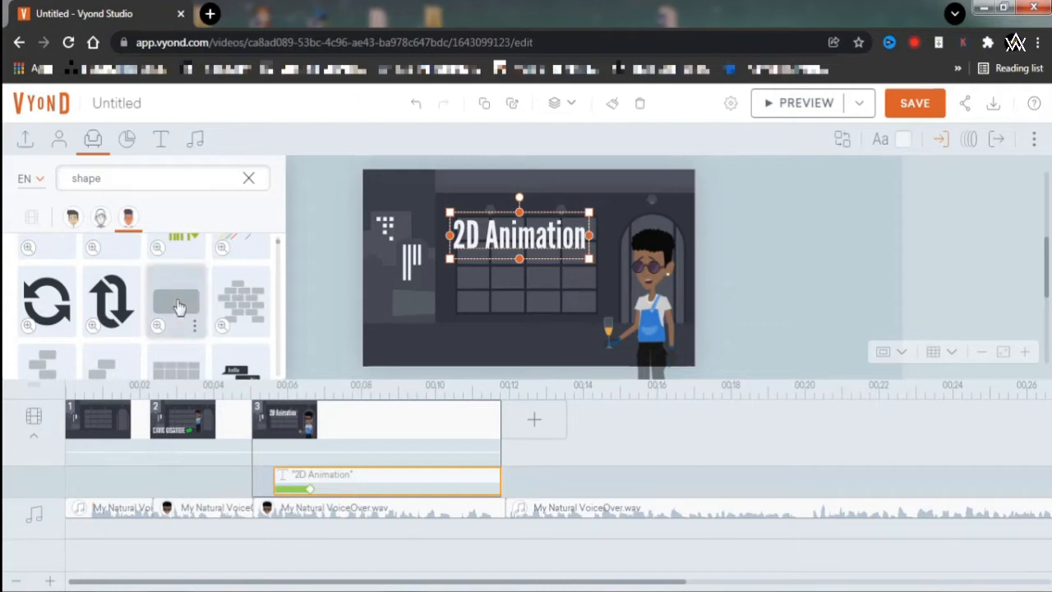
pyautogui.click(178, 306)
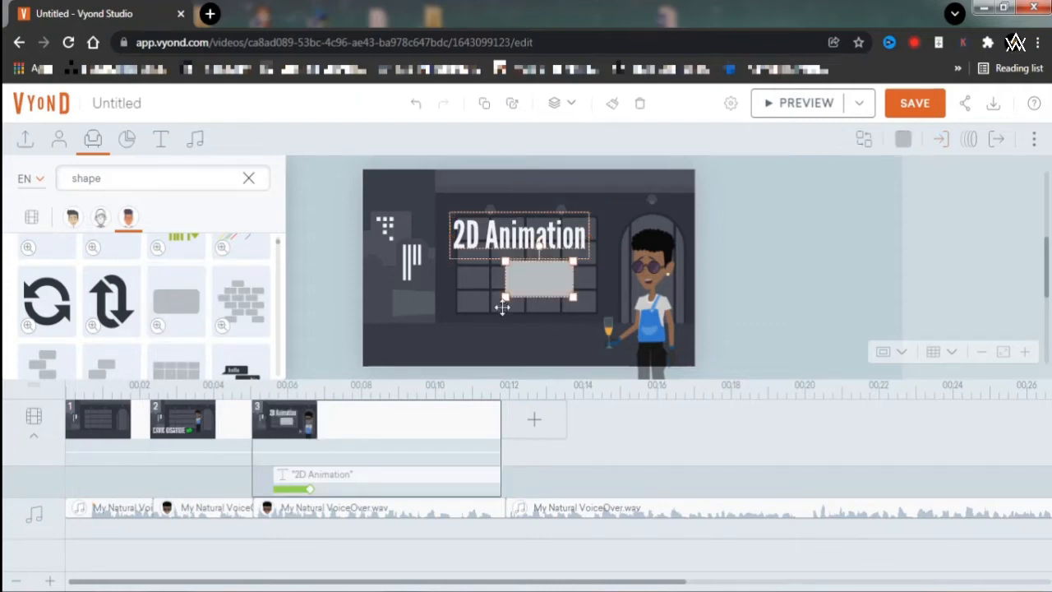
# - Enlarge the rounded rectangle to the title's width and place it just below the "2D Animation" title
pyautogui.moveTo(504, 297); pyautogui.dragTo(438, 333)
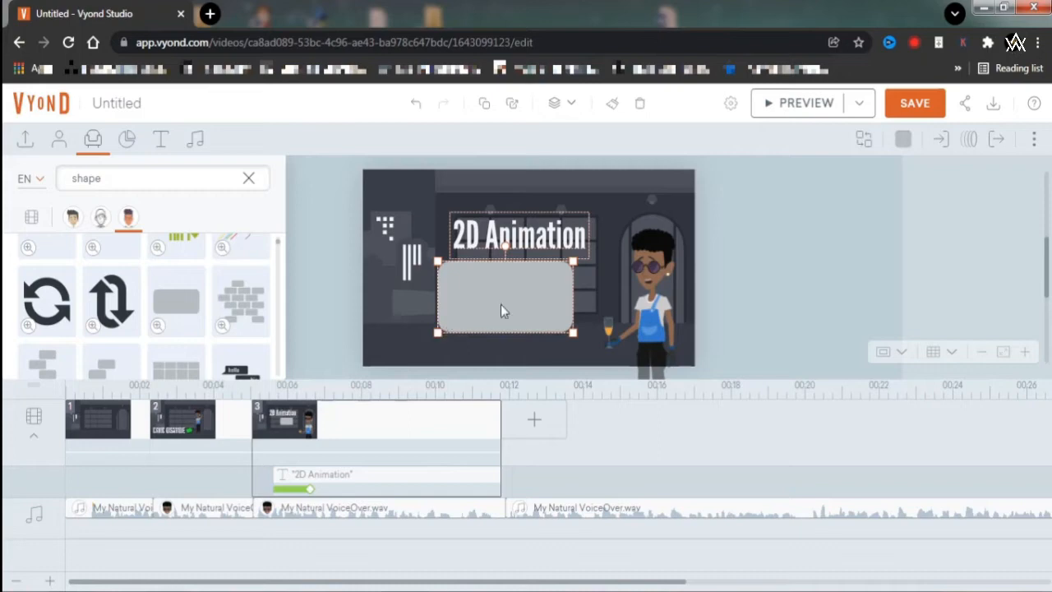
pyautogui.moveTo(500, 304); pyautogui.dragTo(517, 300)
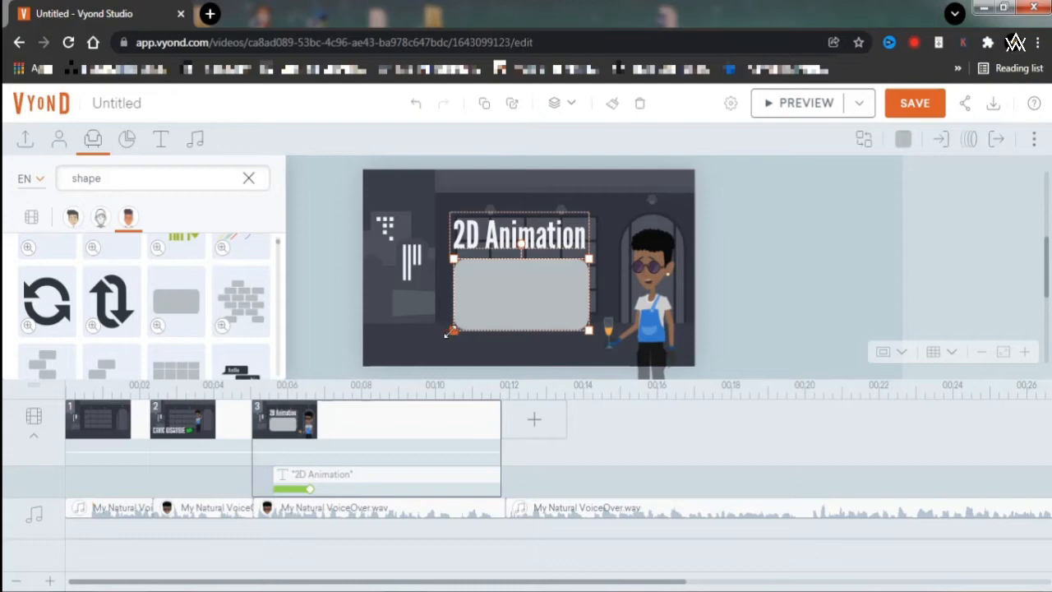
pyautogui.moveTo(446, 331); pyautogui.dragTo(442, 335)
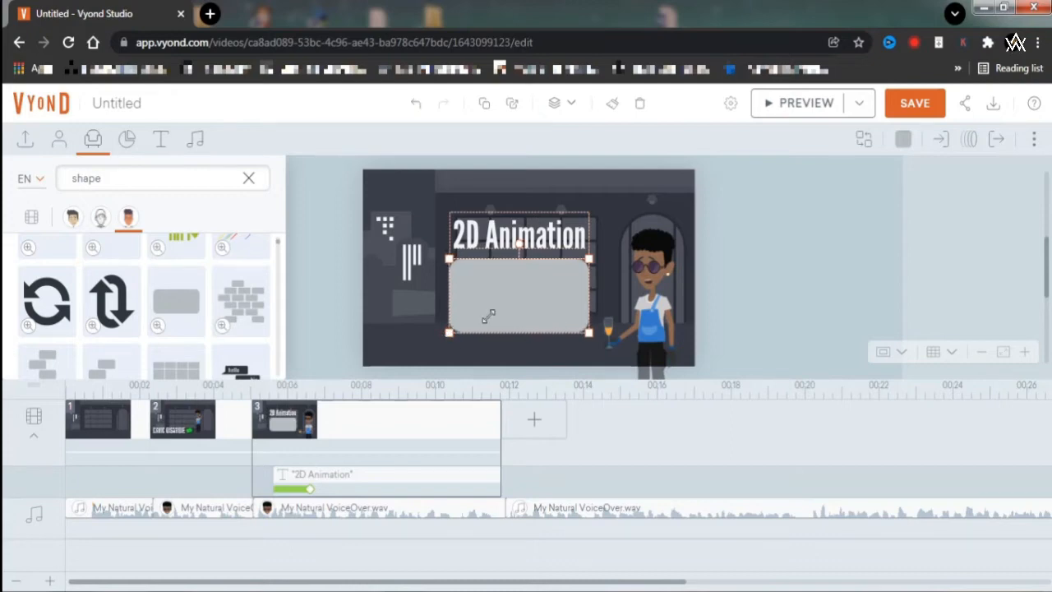
pyautogui.moveTo(504, 311); pyautogui.dragTo(505, 318)
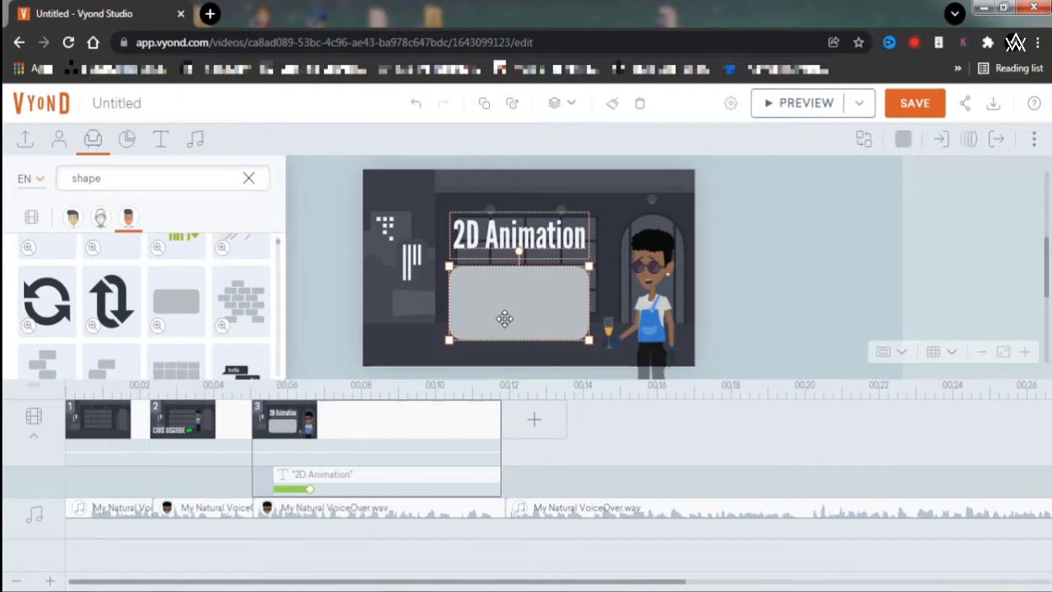
# - Recolor the rounded rectangle to blue #357ACE by sampling the bartender character's overalls with the Eyedropper, and deselect it
pyautogui.click(903, 142)
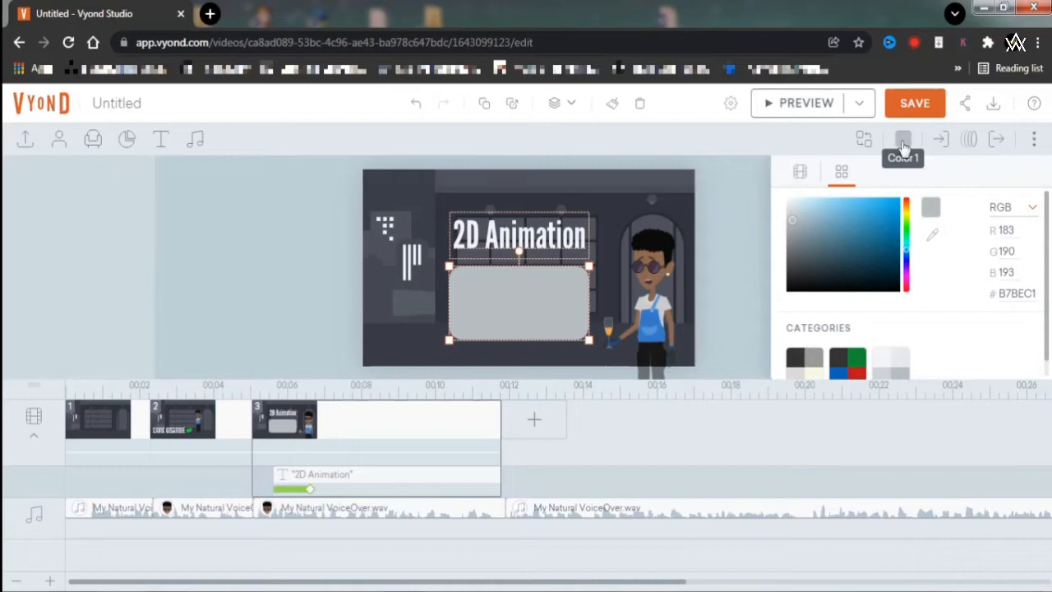
pyautogui.click(901, 142)
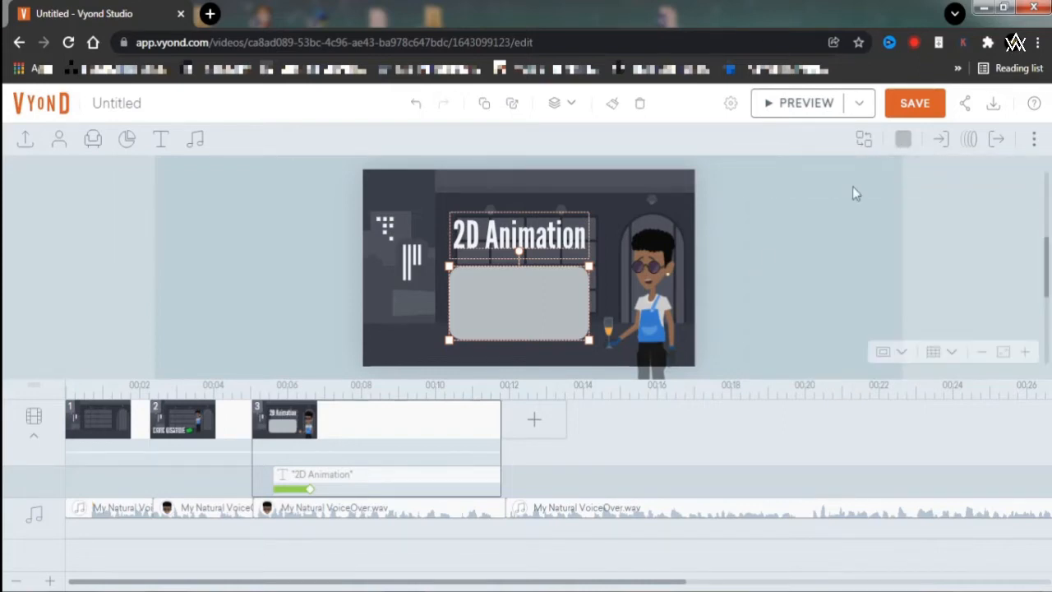
pyautogui.click(903, 141)
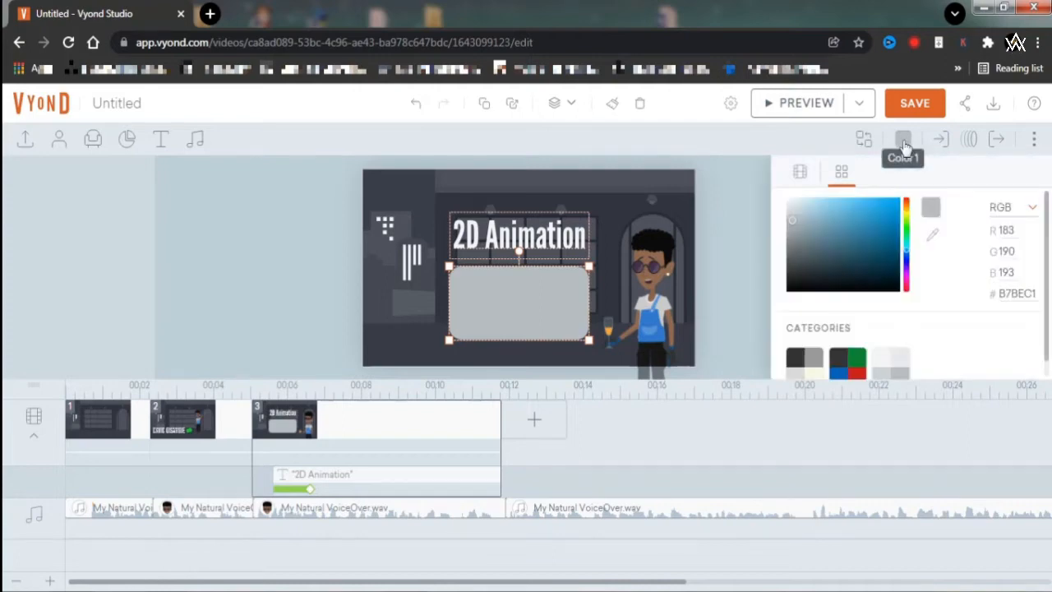
pyautogui.click(935, 242)
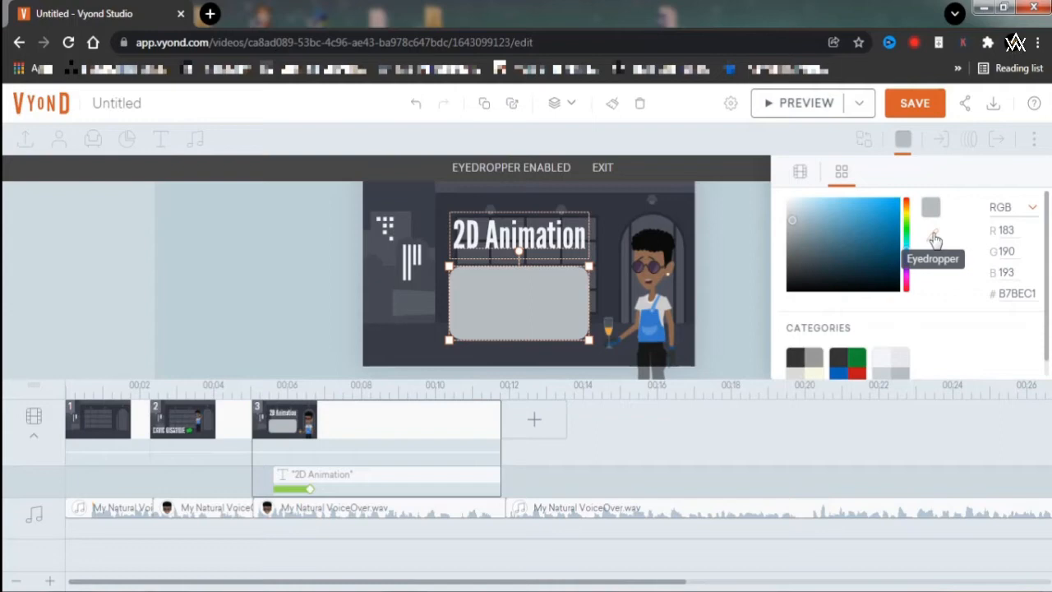
pyautogui.click(662, 306)
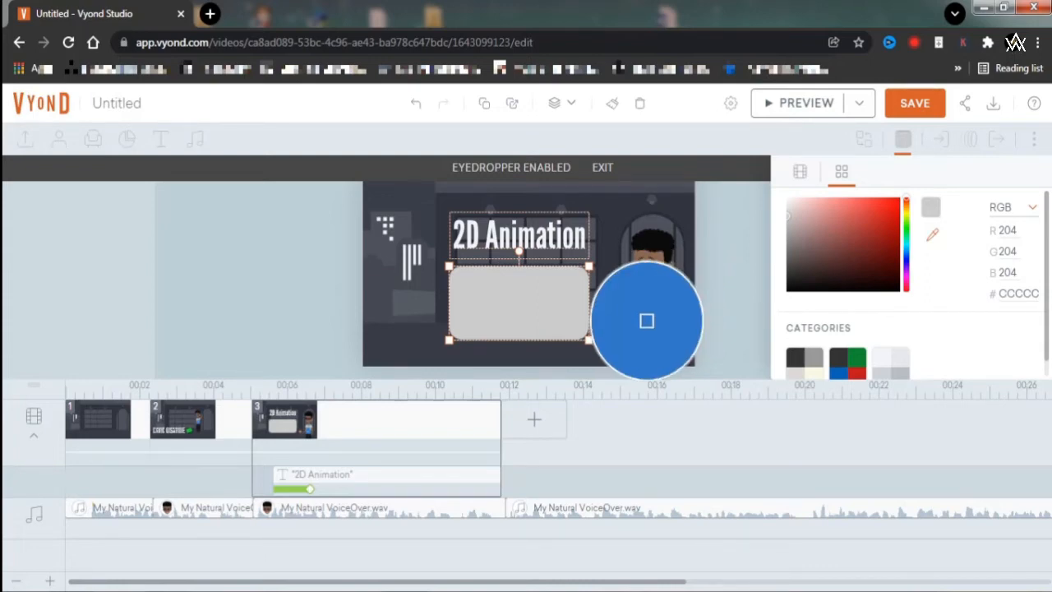
pyautogui.click(647, 321)
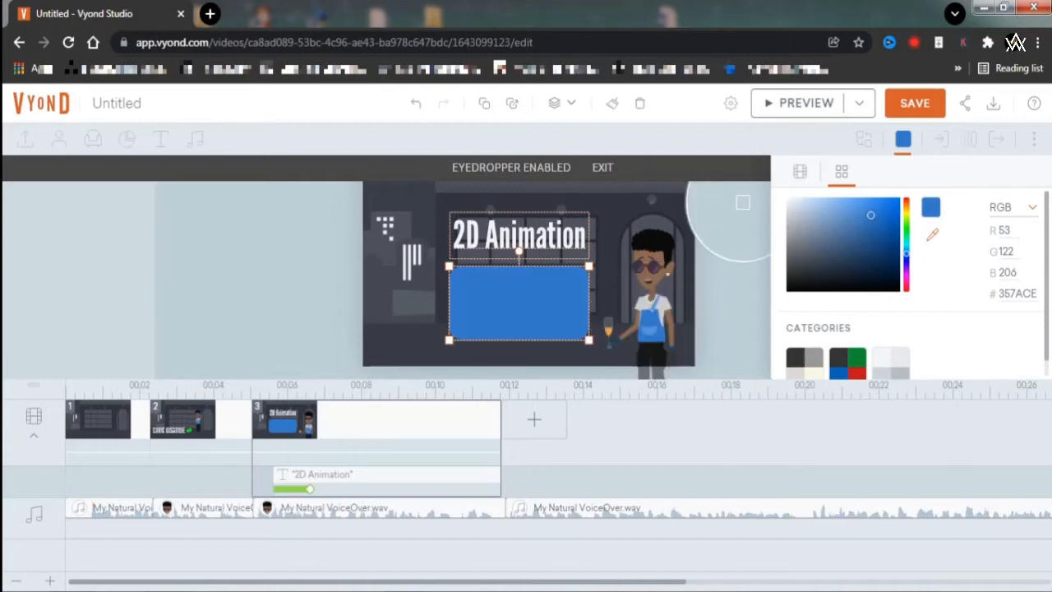
pyautogui.click(602, 167)
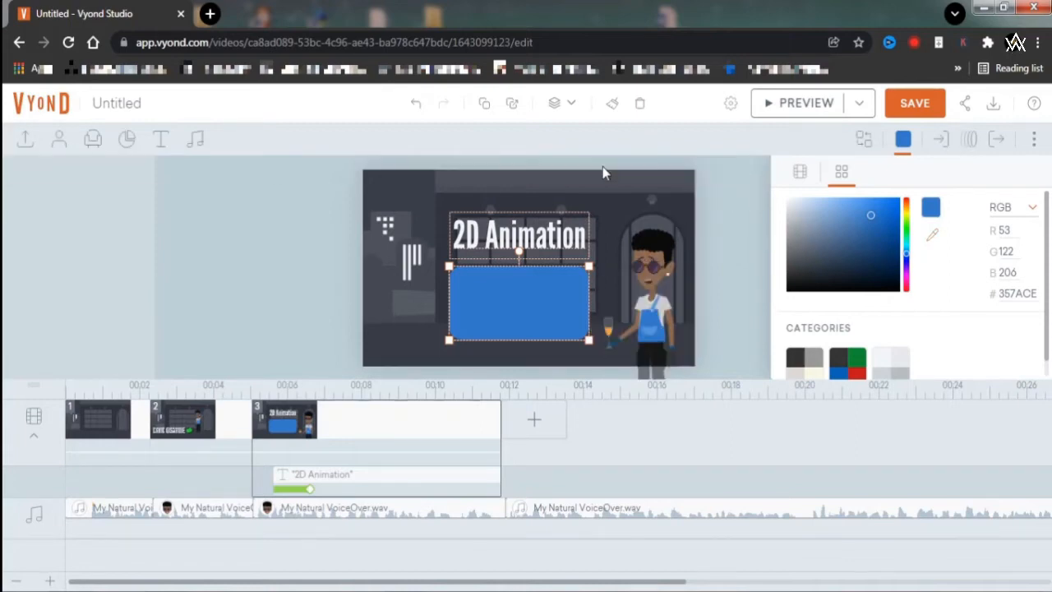
pyautogui.click(730, 222)
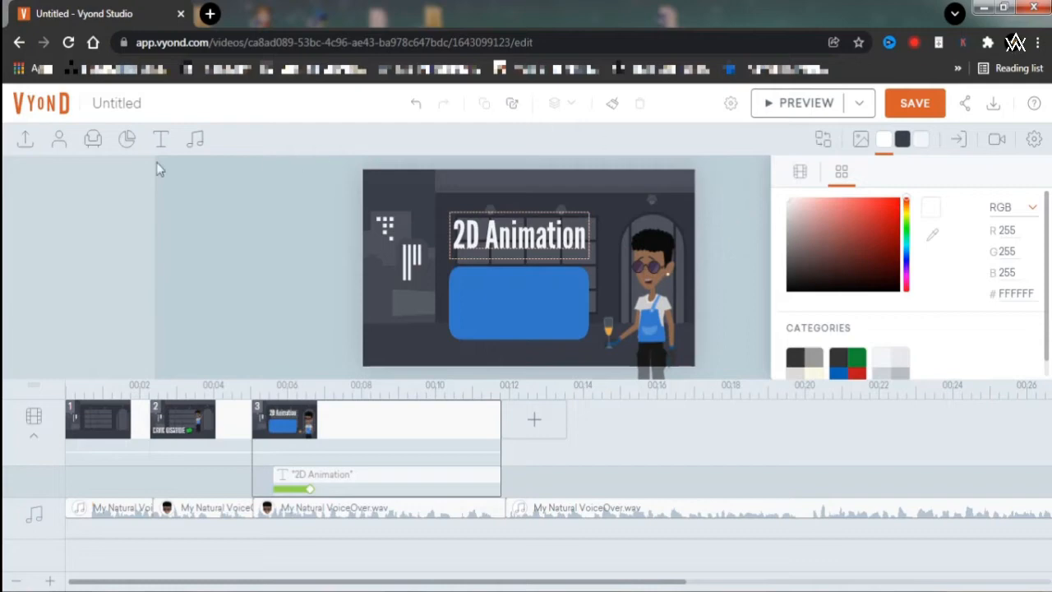
# - Add two black-and-white characters from the Casual category to scene 3: the man in the dark jacket and the woman in the skirt
pyautogui.click(59, 141)
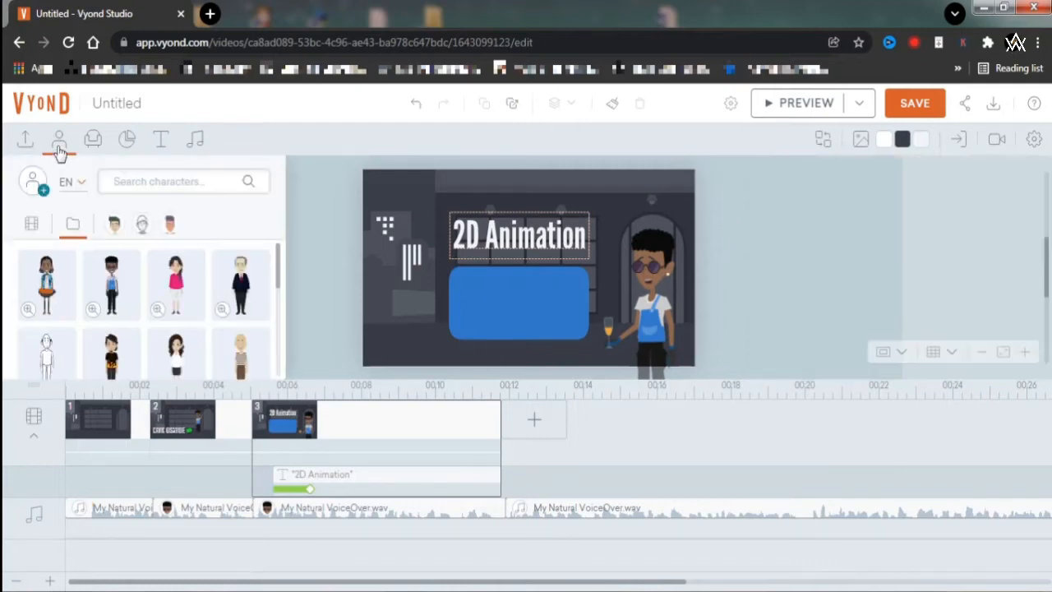
pyautogui.click(142, 228)
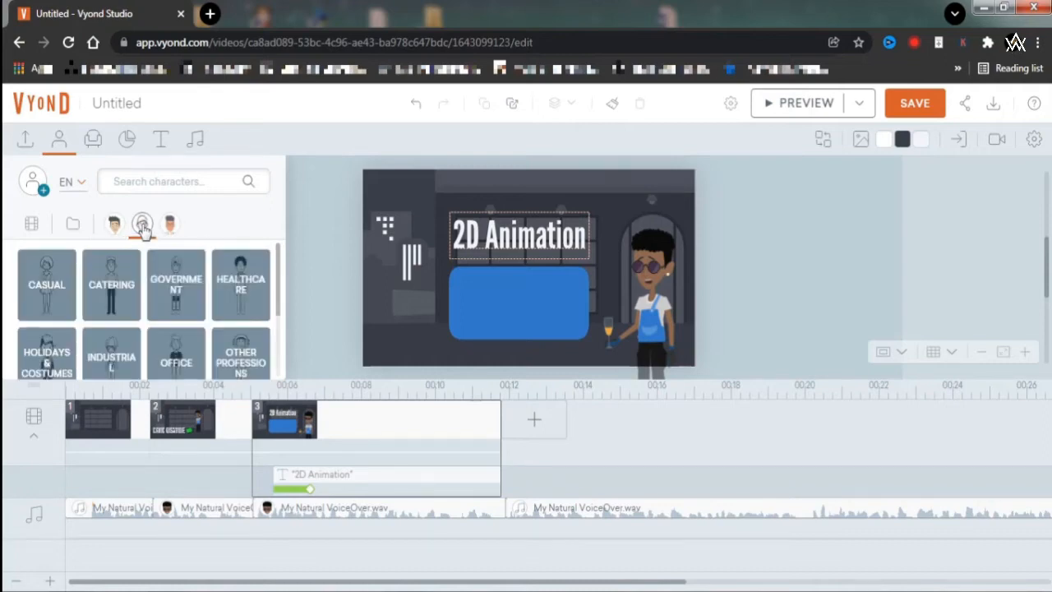
pyautogui.click(47, 283)
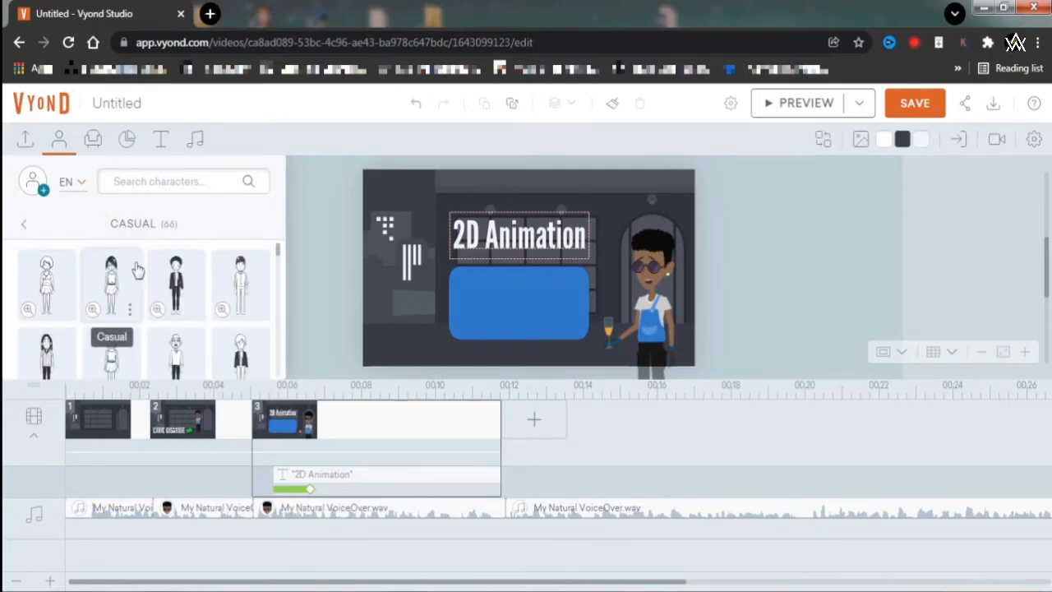
pyautogui.click(177, 277)
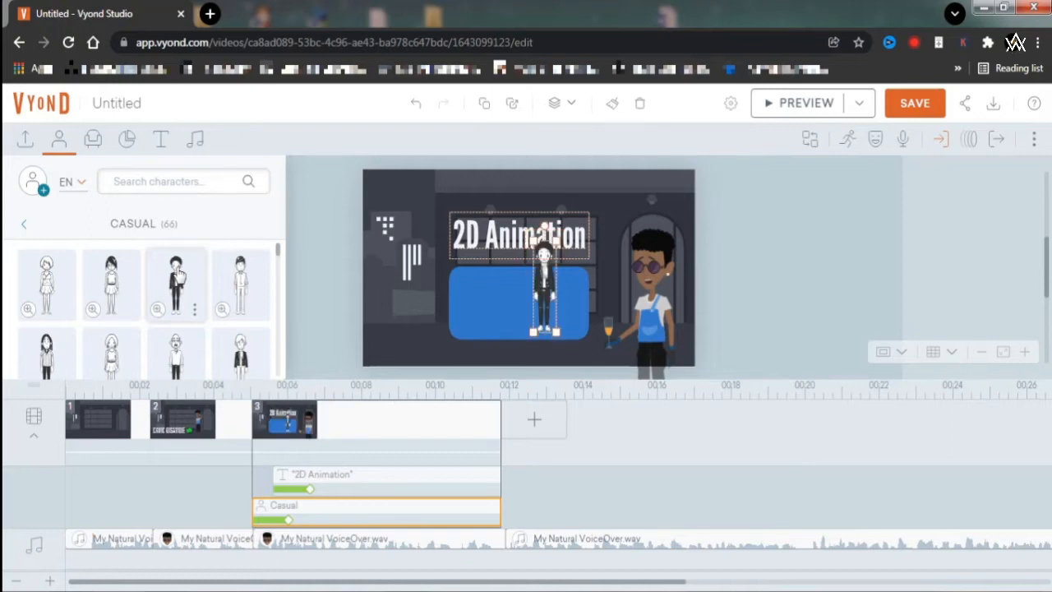
pyautogui.click(110, 284)
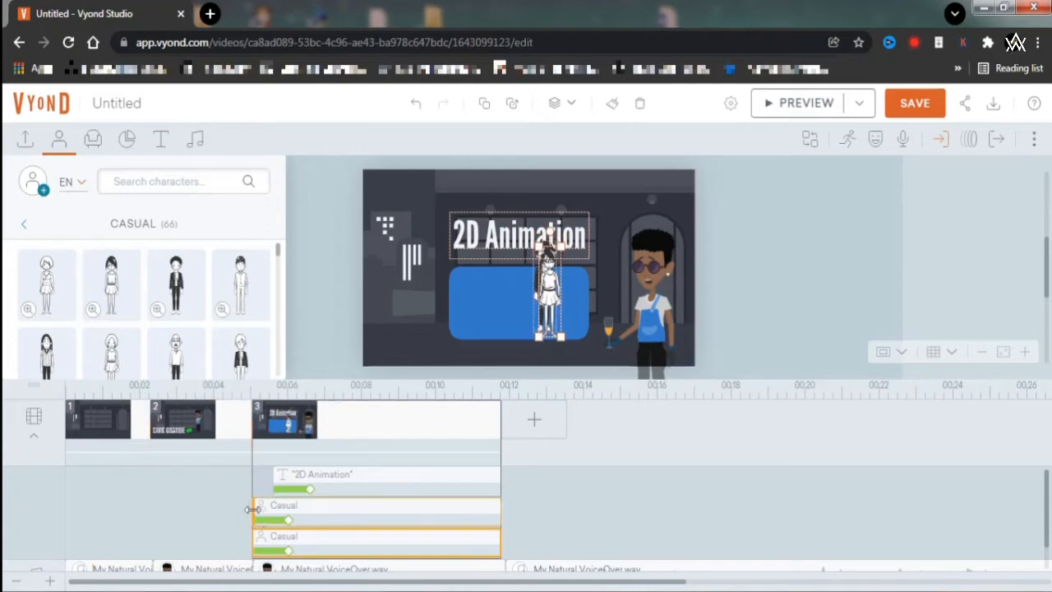
# - Delay the man to start at about 6.7 s and the woman to start at about 7.8 s within scene 3
pyautogui.moveTo(254, 506); pyautogui.dragTo(314, 510)
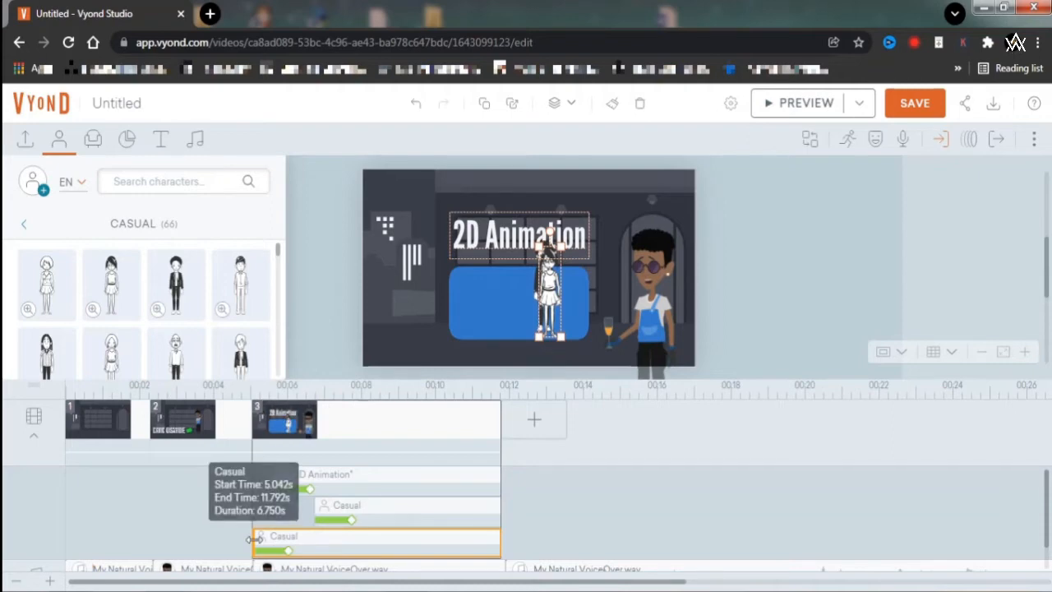
pyautogui.moveTo(253, 538); pyautogui.dragTo(336, 536)
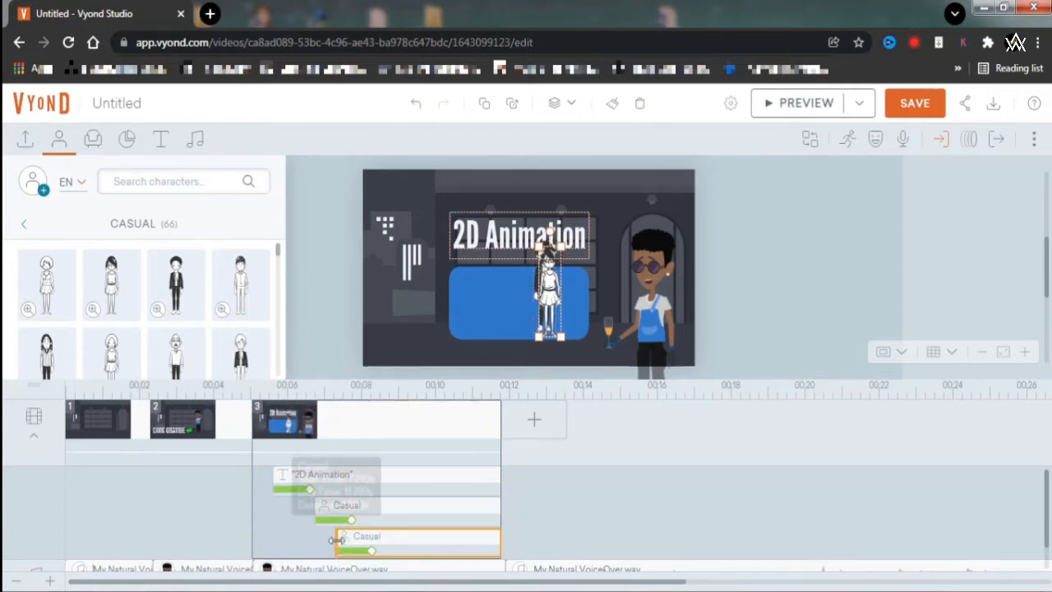
pyautogui.moveTo(336, 539); pyautogui.dragTo(355, 538)
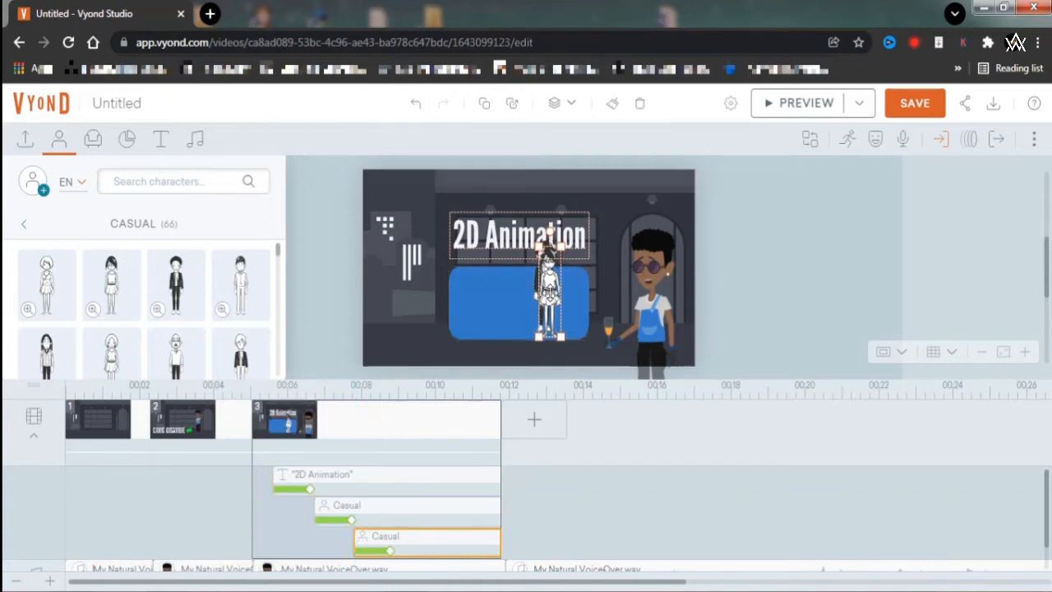
# - Shrink the woman to roughly the blue rectangle's height and stand her on its left half
pyautogui.moveTo(519, 301); pyautogui.dragTo(479, 309)
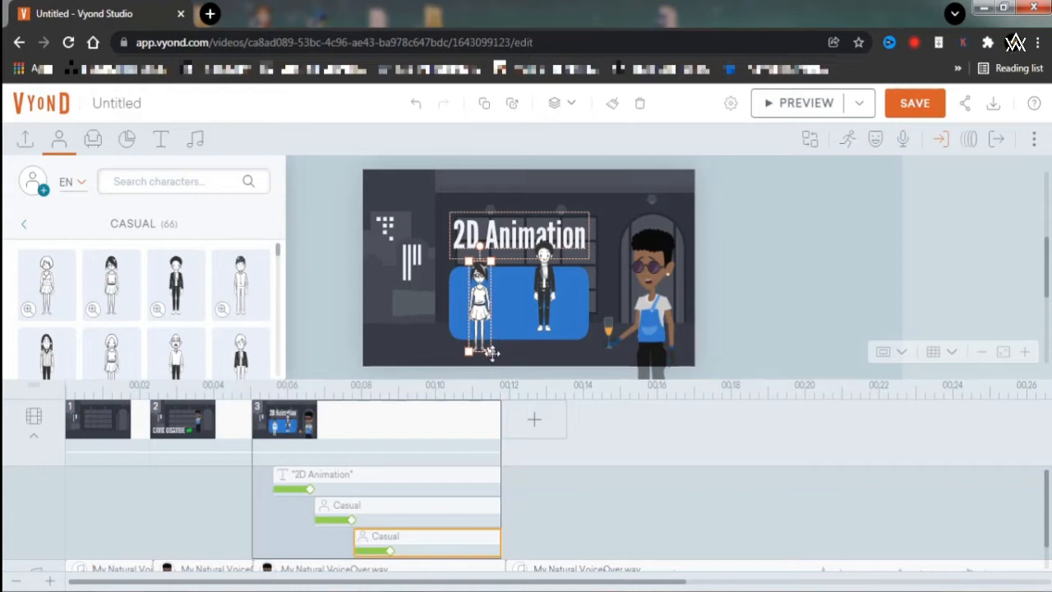
pyautogui.moveTo(491, 351); pyautogui.dragTo(488, 340)
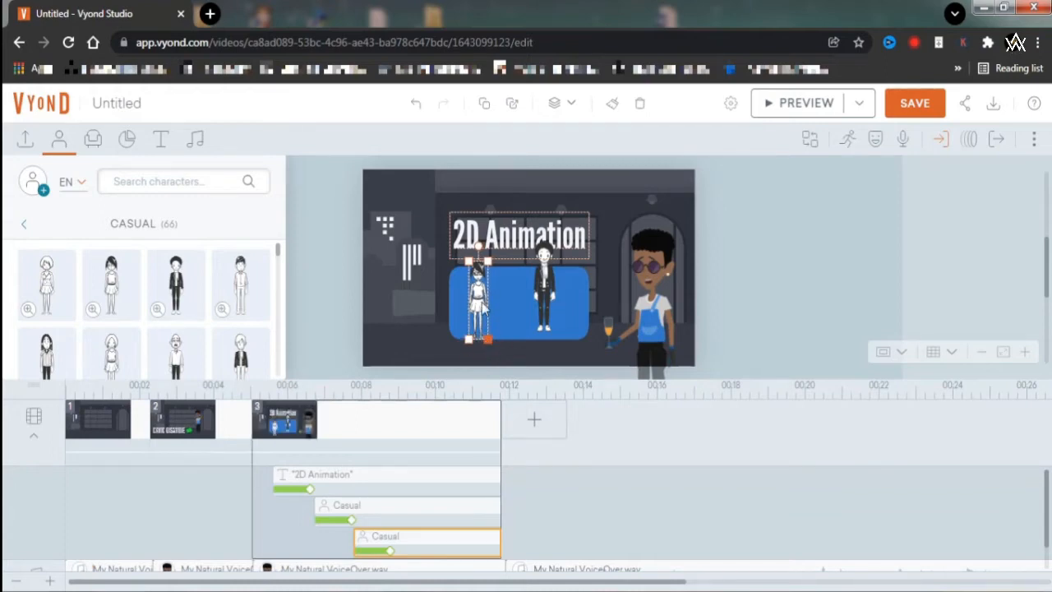
pyautogui.moveTo(478, 295); pyautogui.dragTo(478, 295)
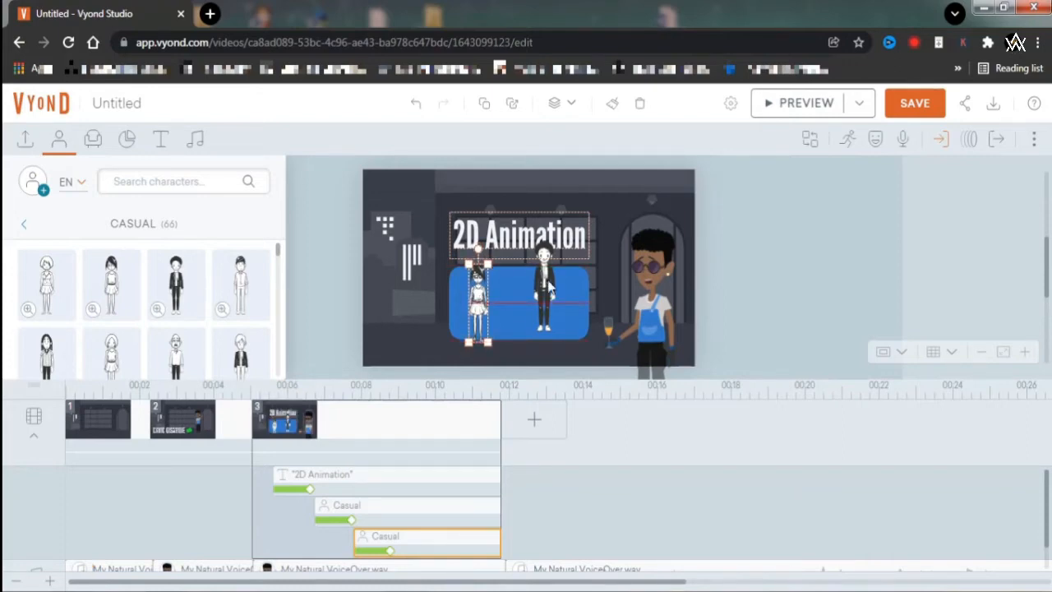
# - Shrink the man to the woman's height and place him at the blue rectangle's right end and the woman at its left end
pyautogui.click(548, 280)
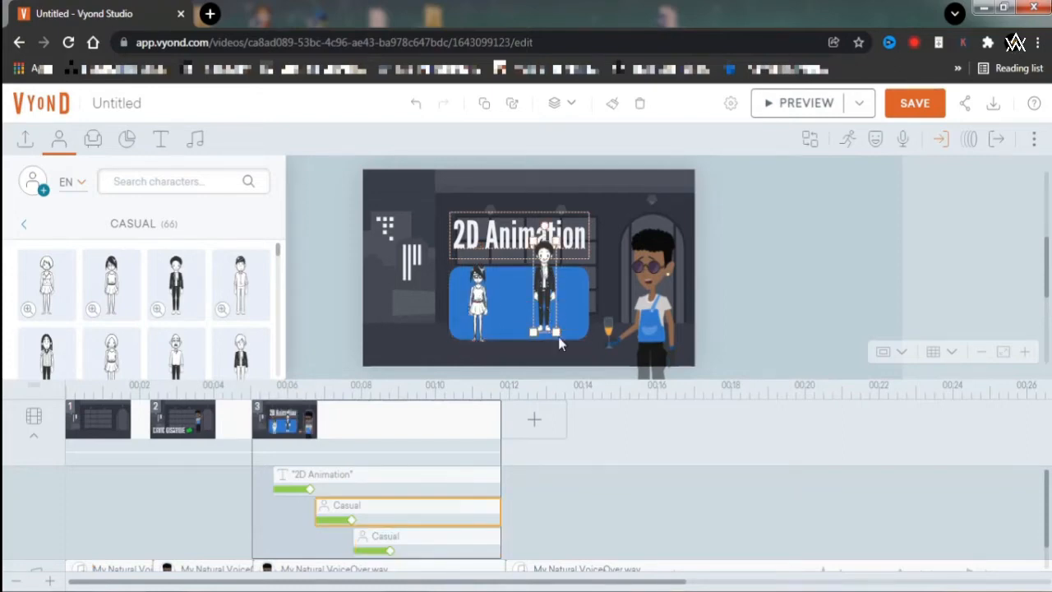
pyautogui.moveTo(557, 332); pyautogui.dragTo(554, 320)
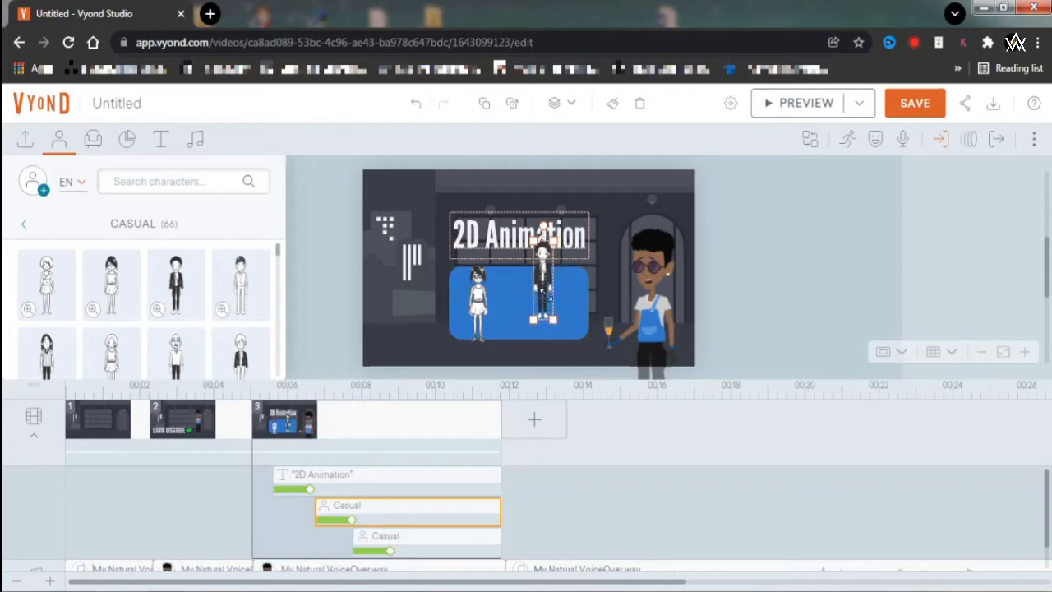
pyautogui.moveTo(542, 277); pyautogui.dragTo(551, 301)
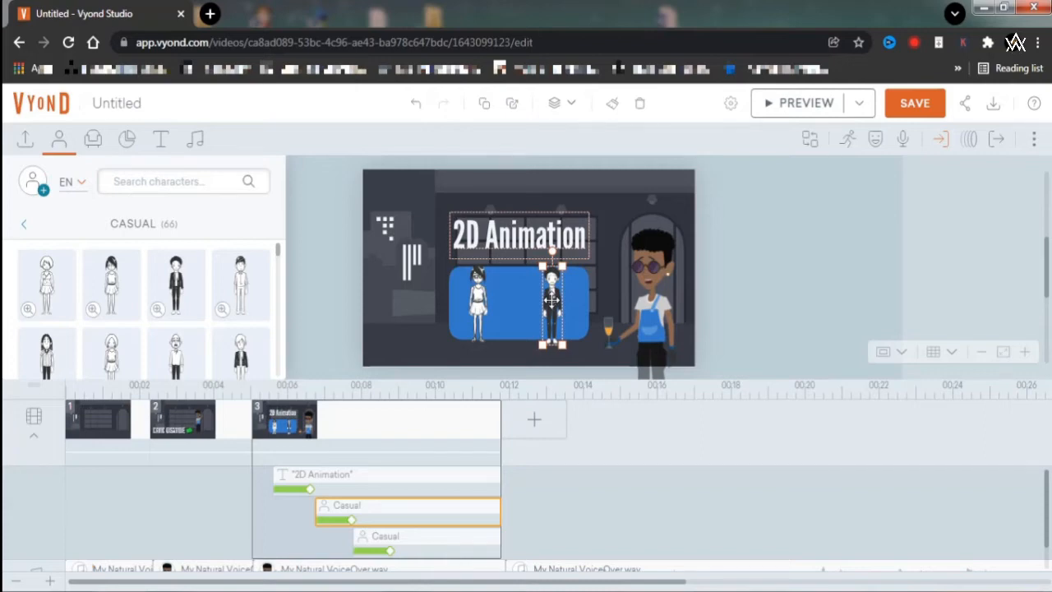
pyautogui.moveTo(552, 300); pyautogui.dragTo(573, 298)
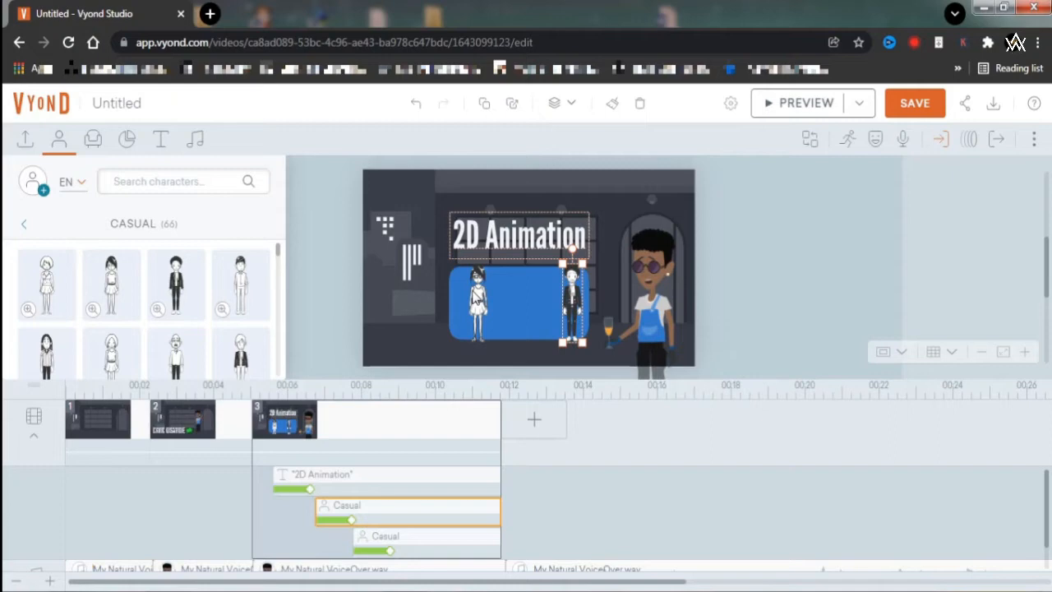
pyautogui.click(477, 294)
pyautogui.moveTo(478, 295); pyautogui.dragTo(464, 301)
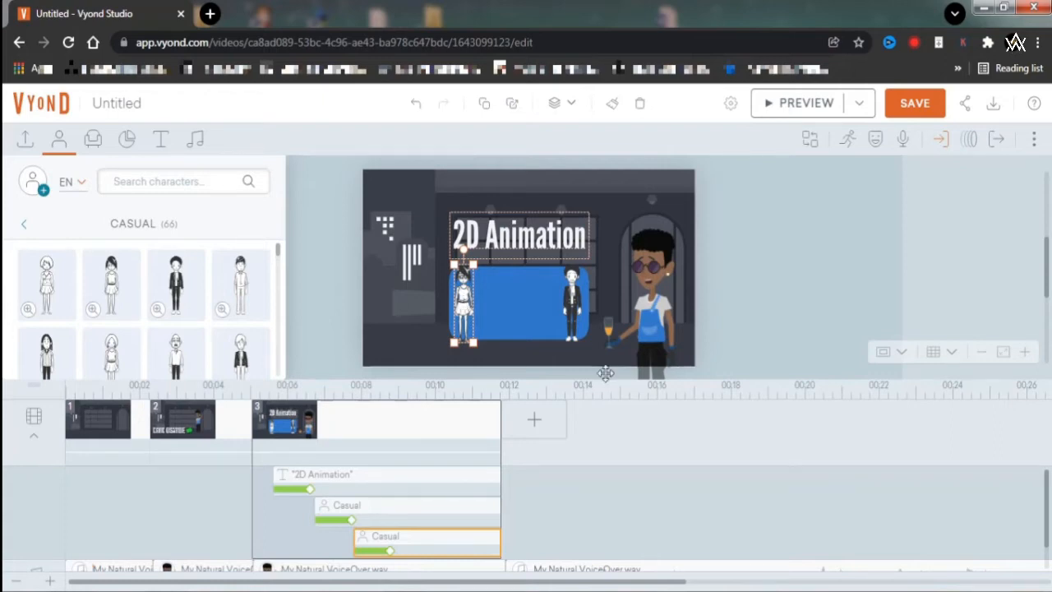
# - Search the actions for "rain" and apply the running-in-the-rain action with raised arms to the woman
pyautogui.click(848, 142)
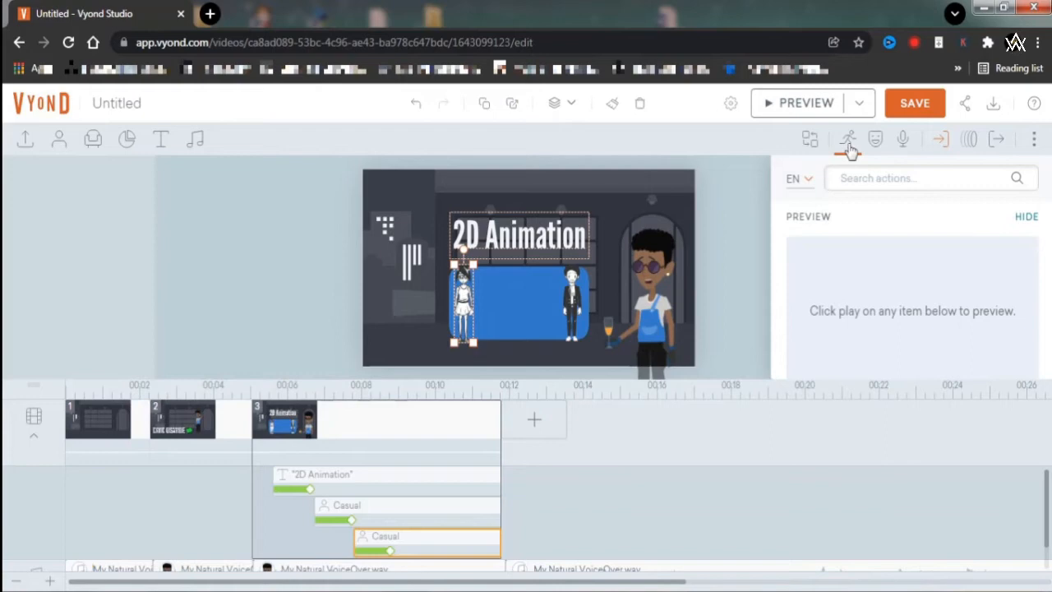
pyautogui.click(872, 178)
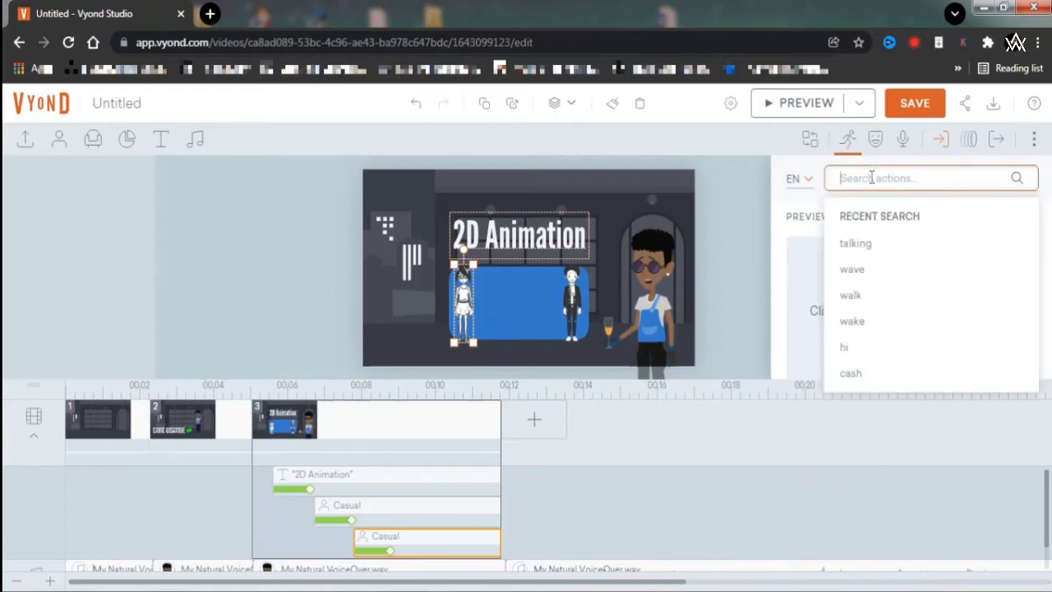
pyautogui.write('rain')
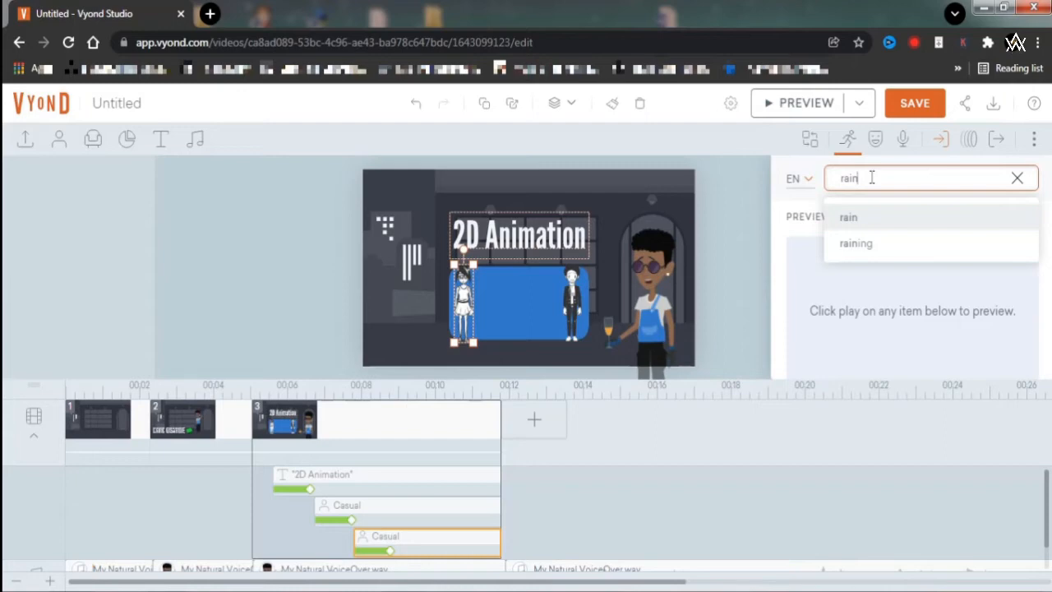
pyautogui.press('Return')
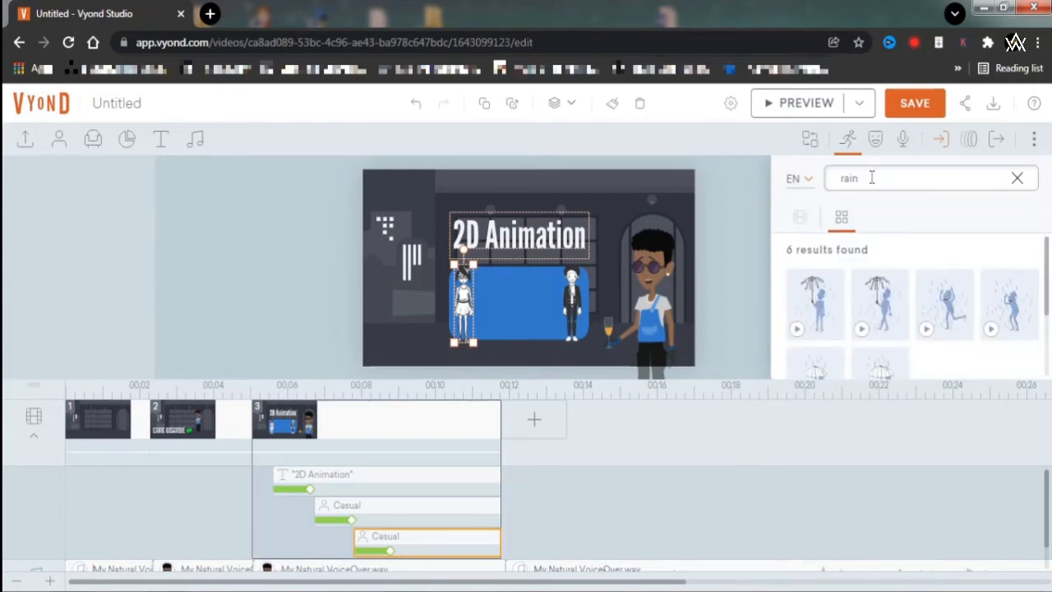
pyautogui.click(926, 329)
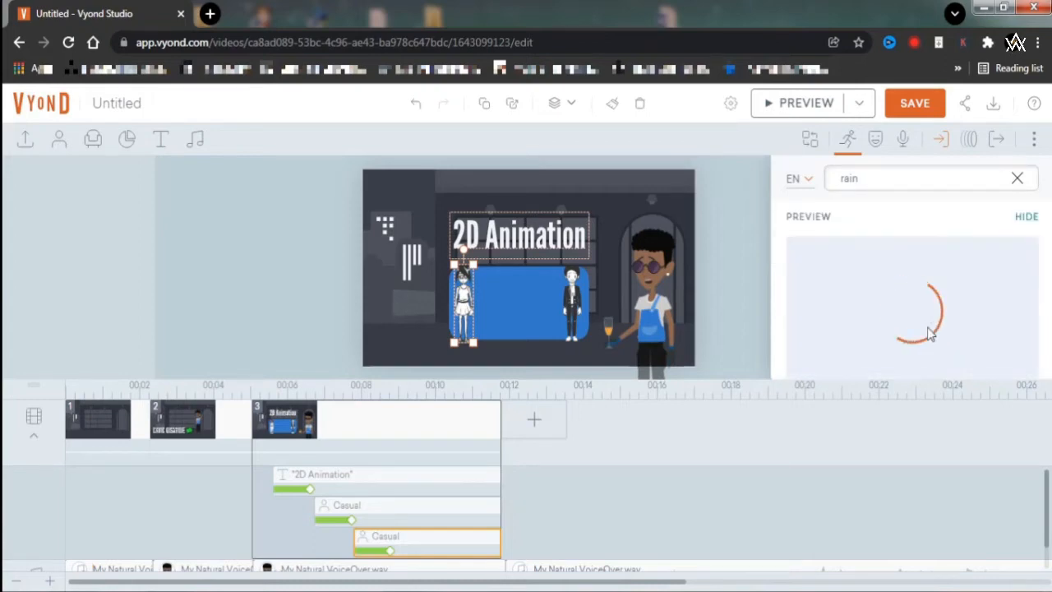
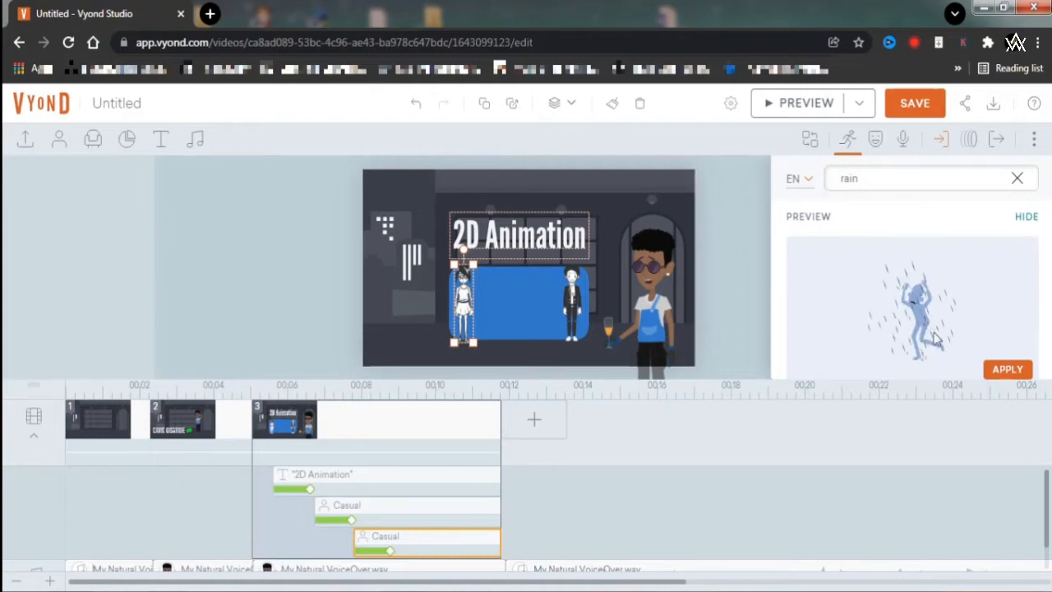
pyautogui.click(1009, 370)
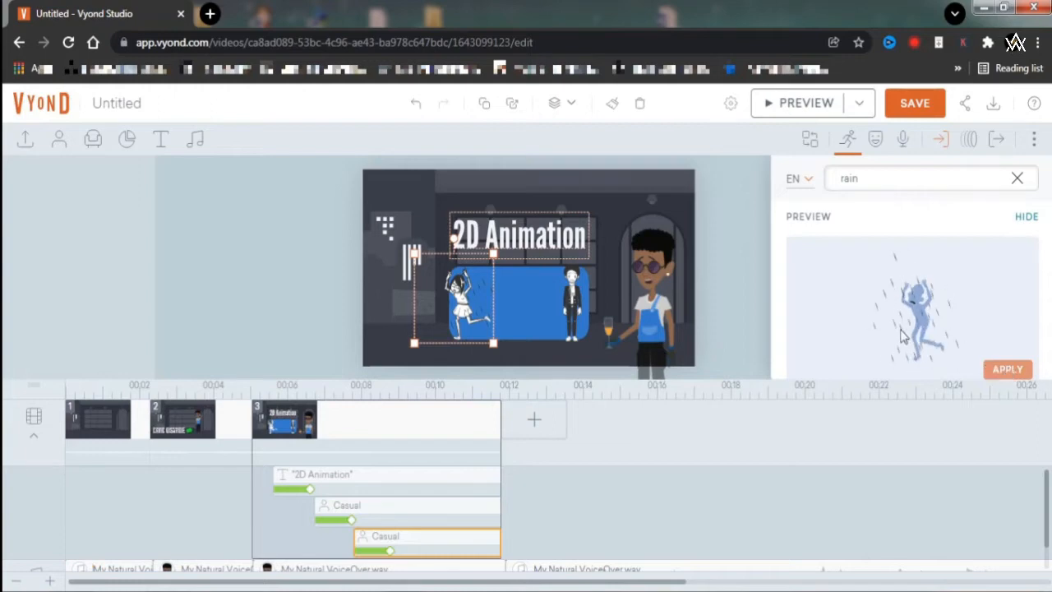
pyautogui.click(1027, 217)
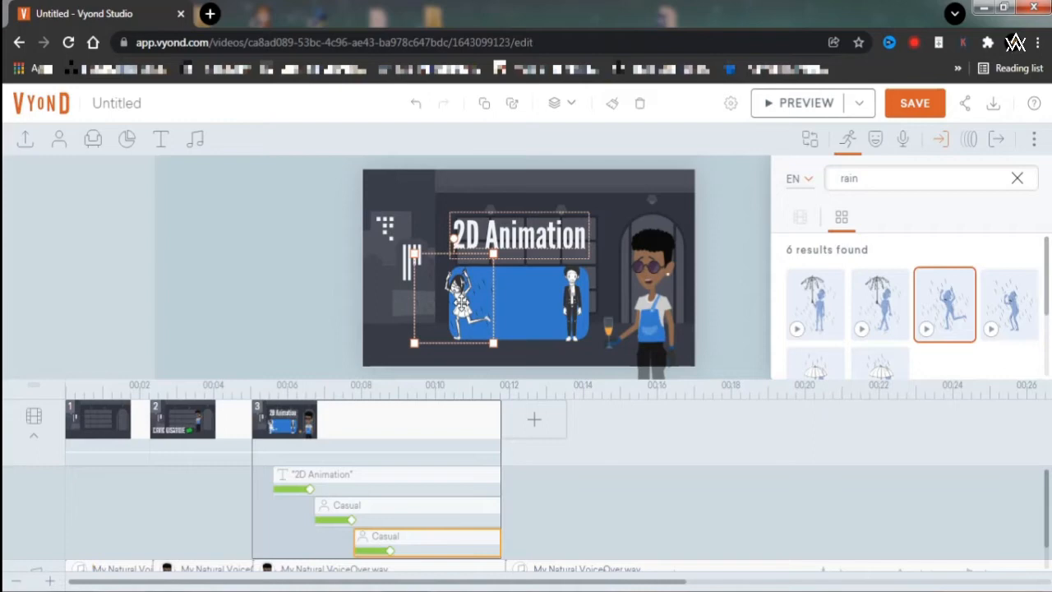
# - Place the running woman outside the stage's right edge and move her one layer backward
pyautogui.moveTo(461, 304); pyautogui.dragTo(731, 304)
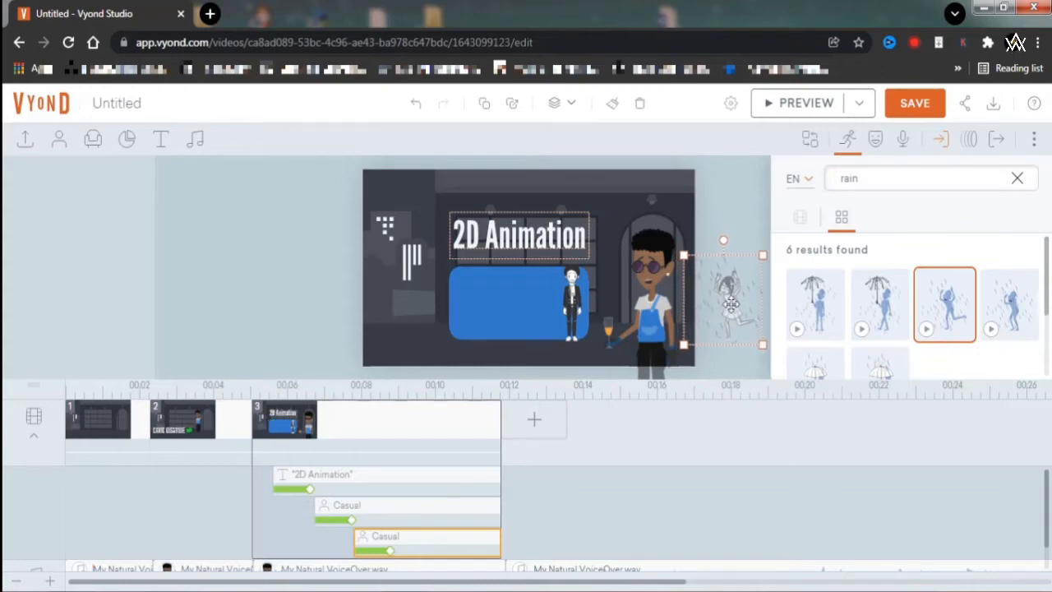
pyautogui.moveTo(731, 305); pyautogui.dragTo(735, 304)
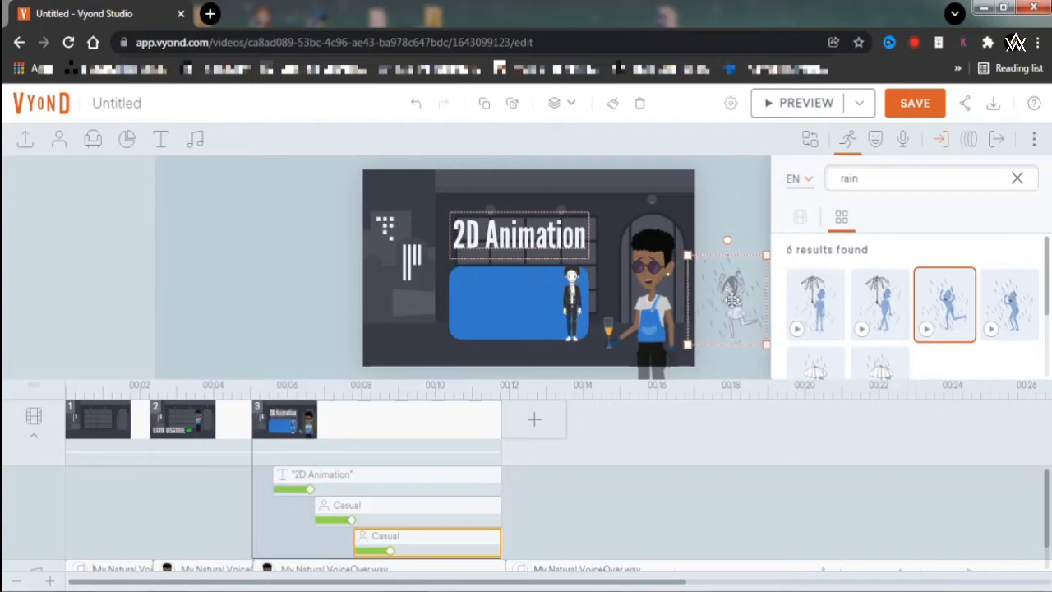
pyautogui.rightClick(732, 301)
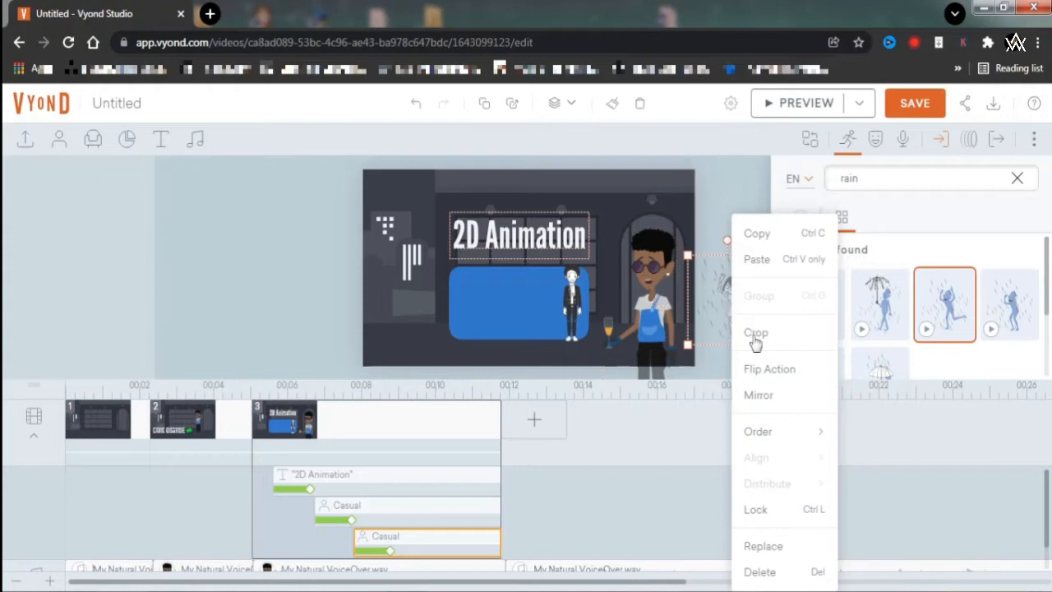
pyautogui.moveTo(767, 445)
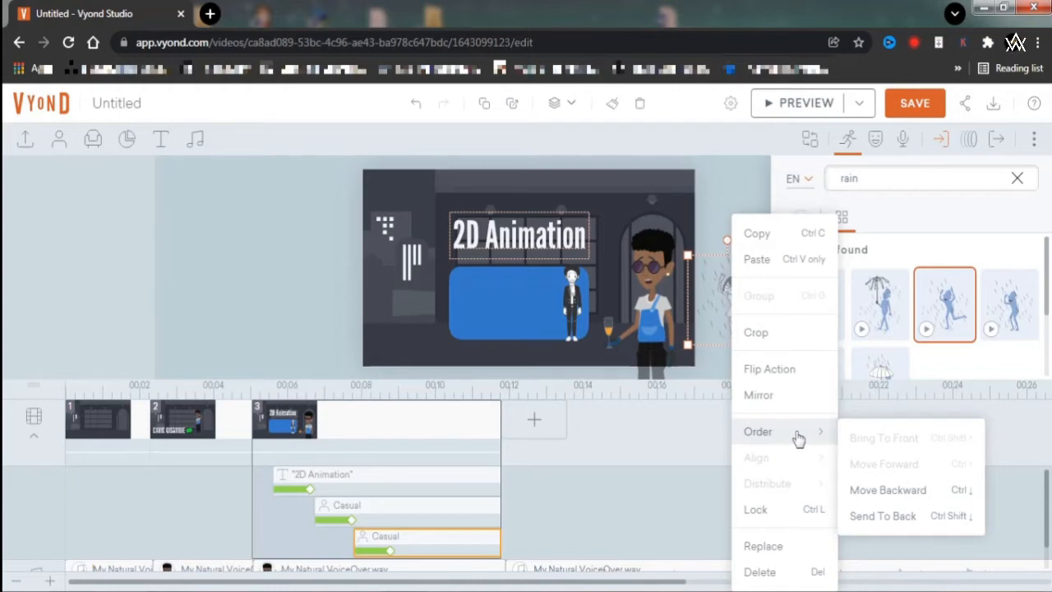
pyautogui.click(856, 492)
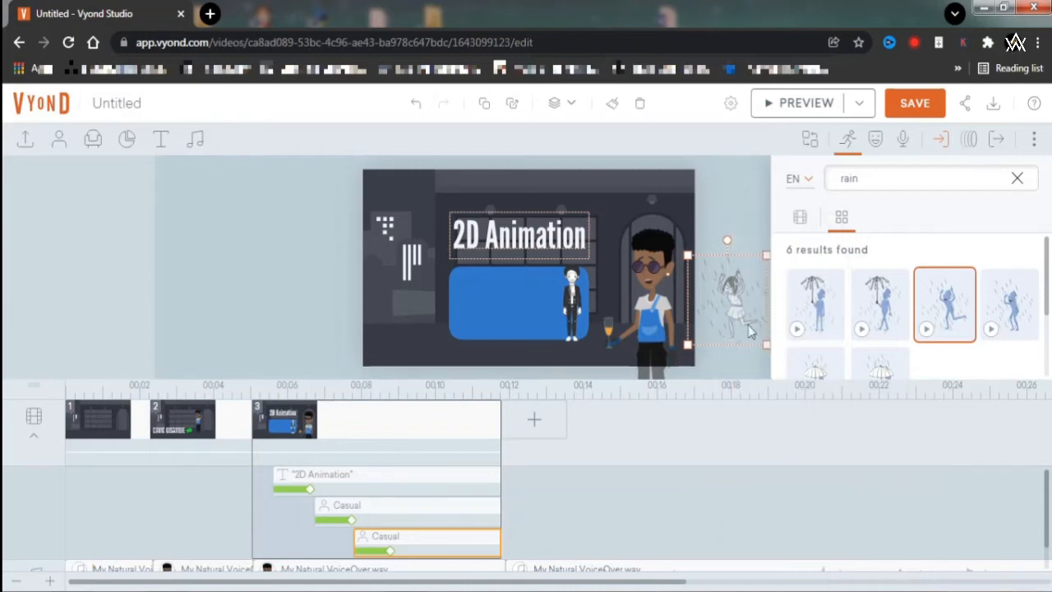
# - Place the running woman over the bar character in sunglasses and move her one more layer backward
pyautogui.moveTo(733, 304); pyautogui.dragTo(663, 299)
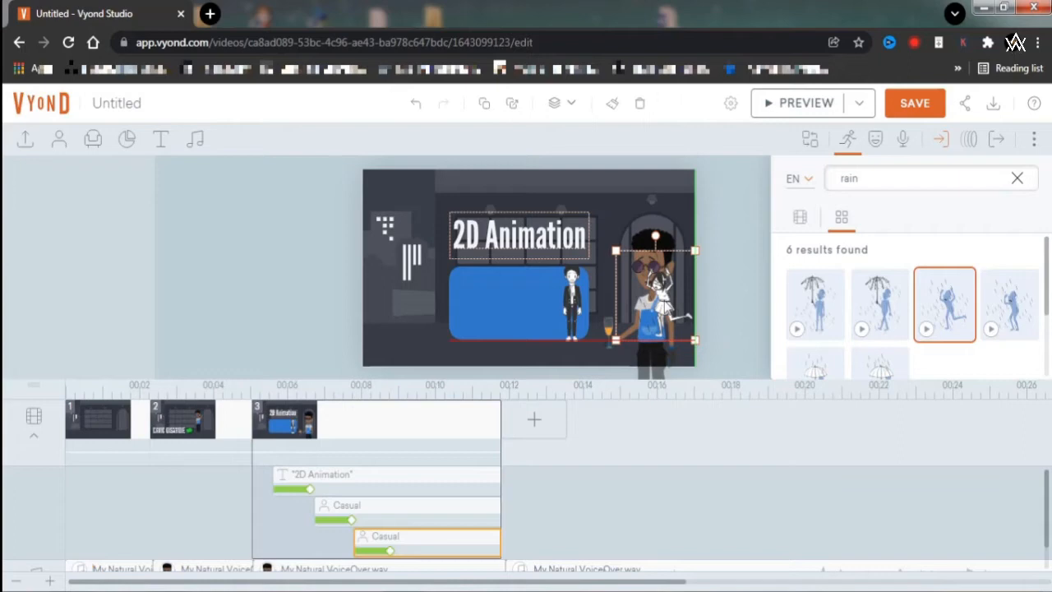
pyautogui.rightClick(663, 304)
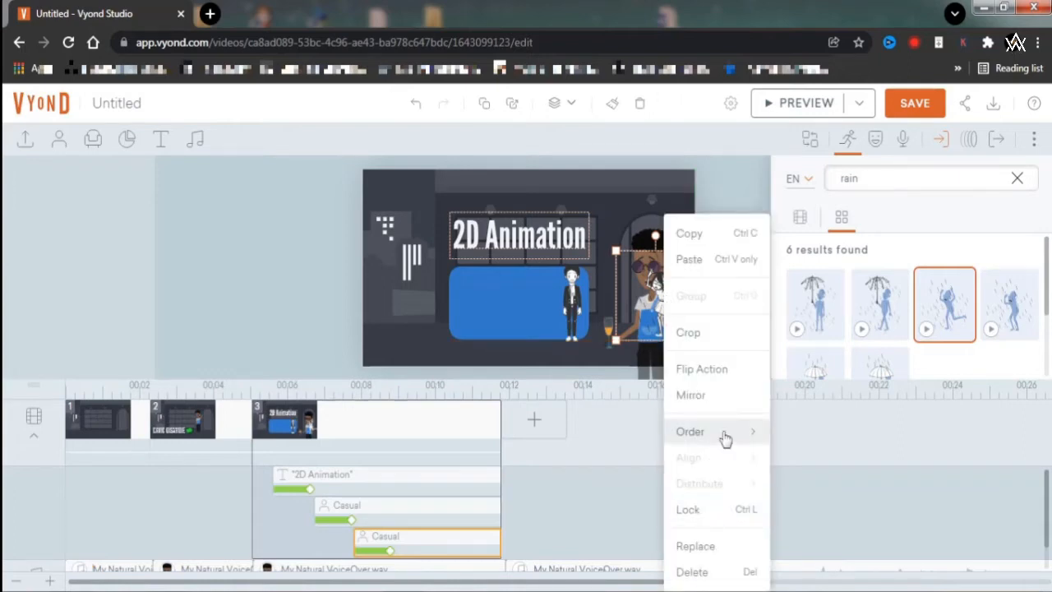
pyautogui.moveTo(725, 439)
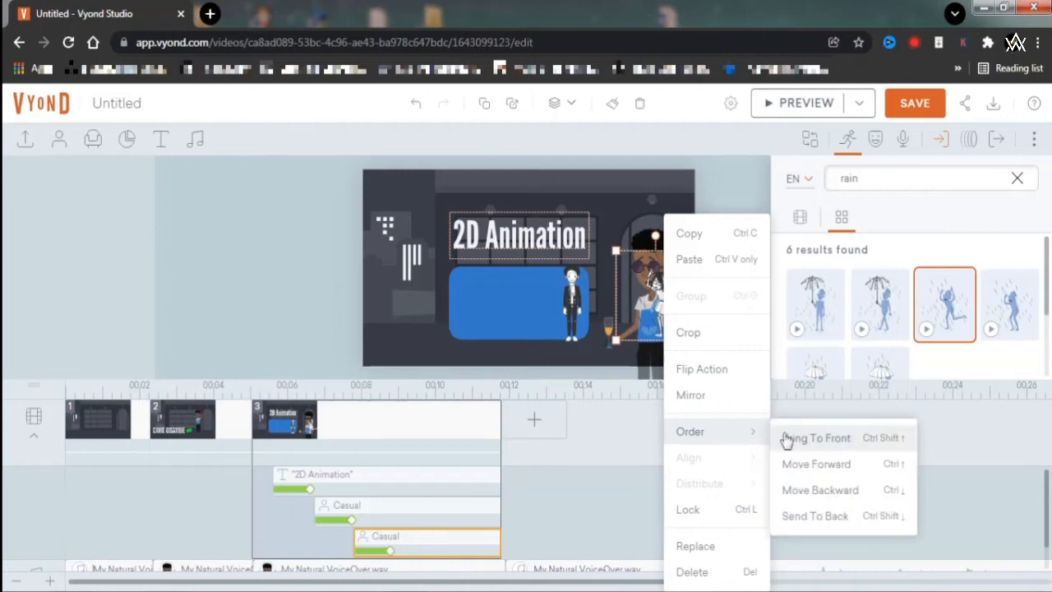
pyautogui.click(816, 490)
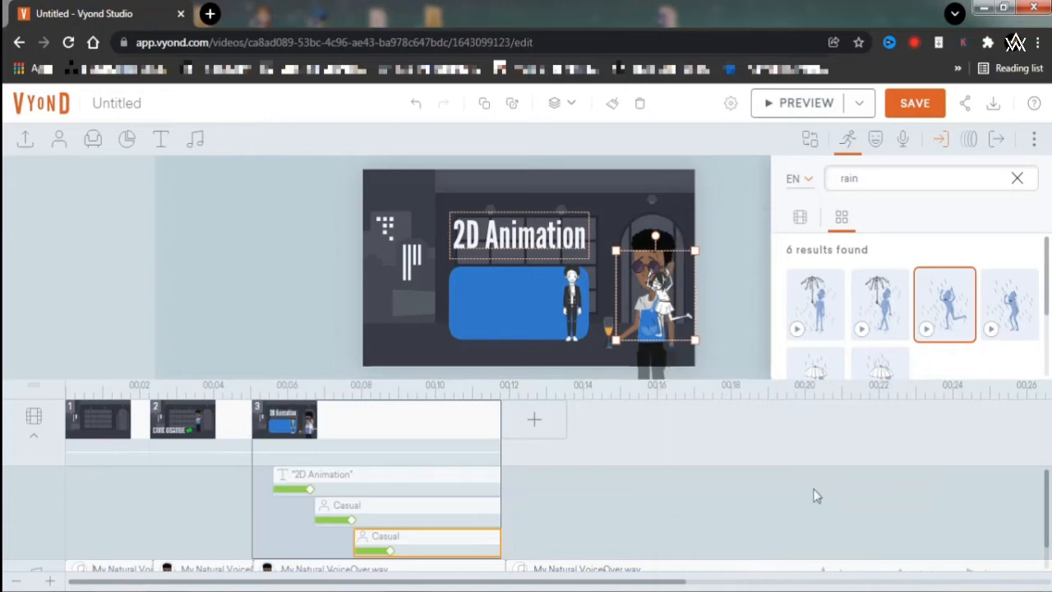
# - Send the running woman to the back and place her between the black-suited man and the bar character in sunglasses
pyautogui.moveTo(665, 311)
pyautogui.mouseDown()
pyautogui.moveTo(634, 299)
pyautogui.moveTo(663, 302)
pyautogui.moveTo(649, 302)
pyautogui.mouseUp()
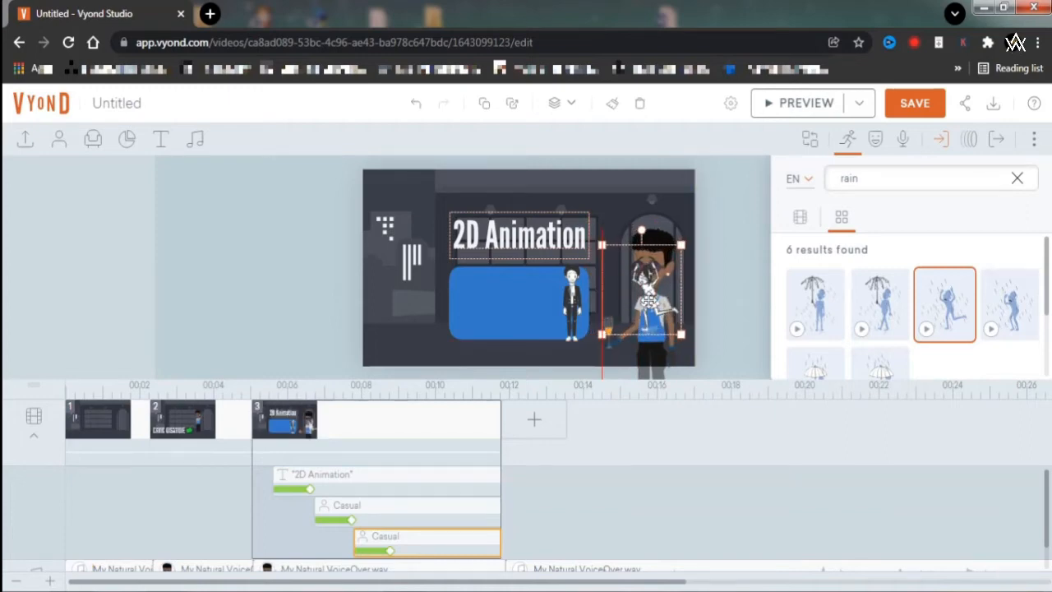
pyautogui.rightClick(649, 301)
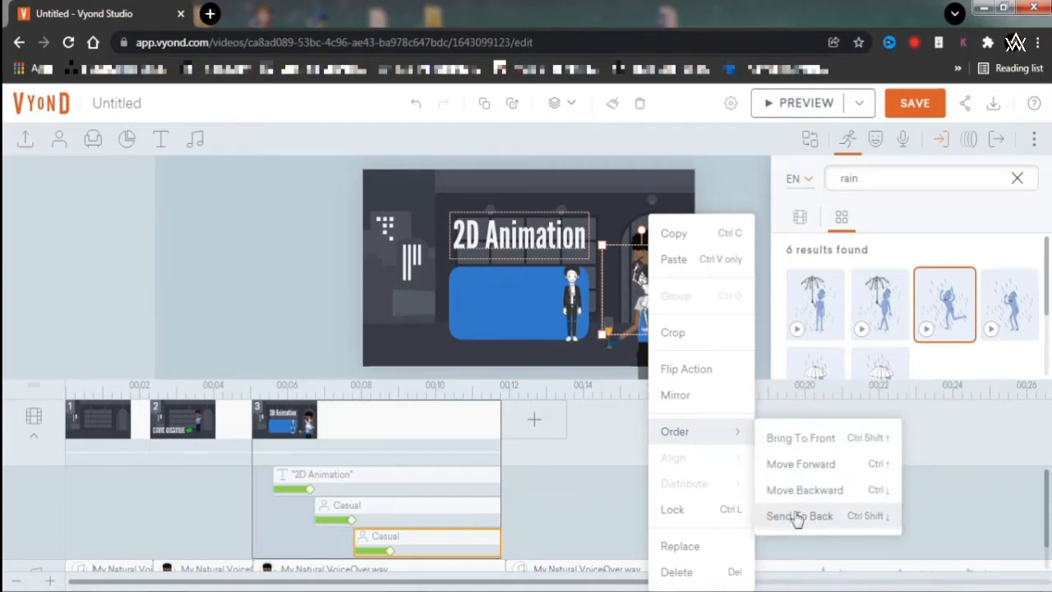
pyautogui.click(797, 516)
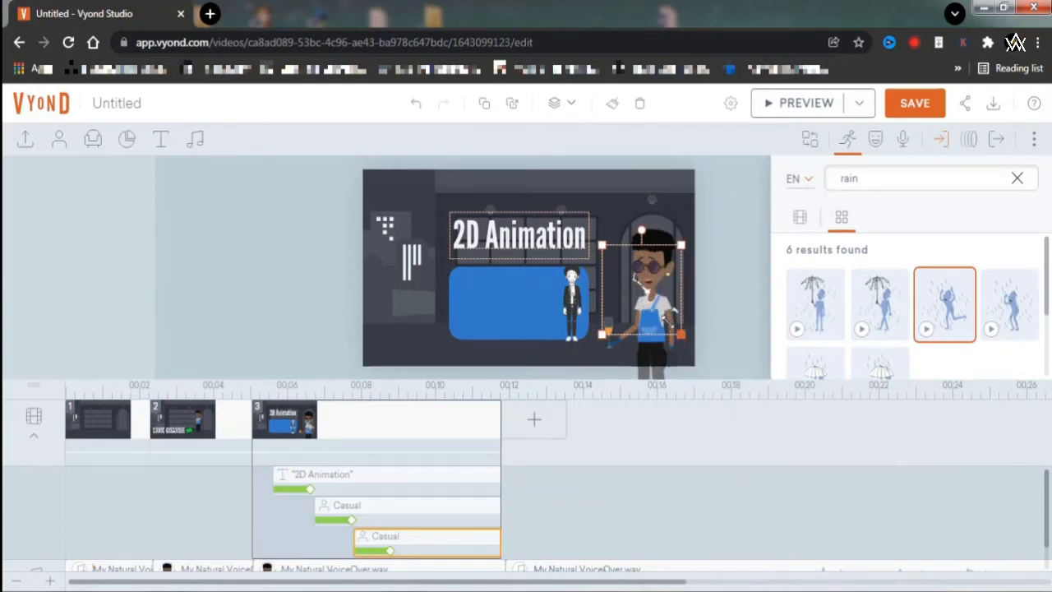
pyautogui.click(628, 298)
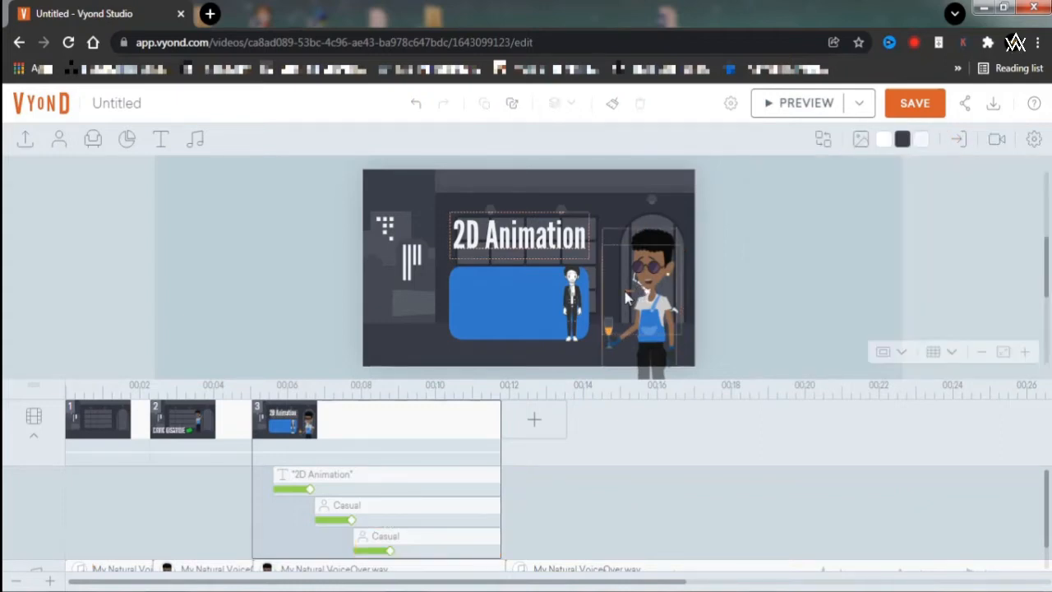
pyautogui.click(638, 295)
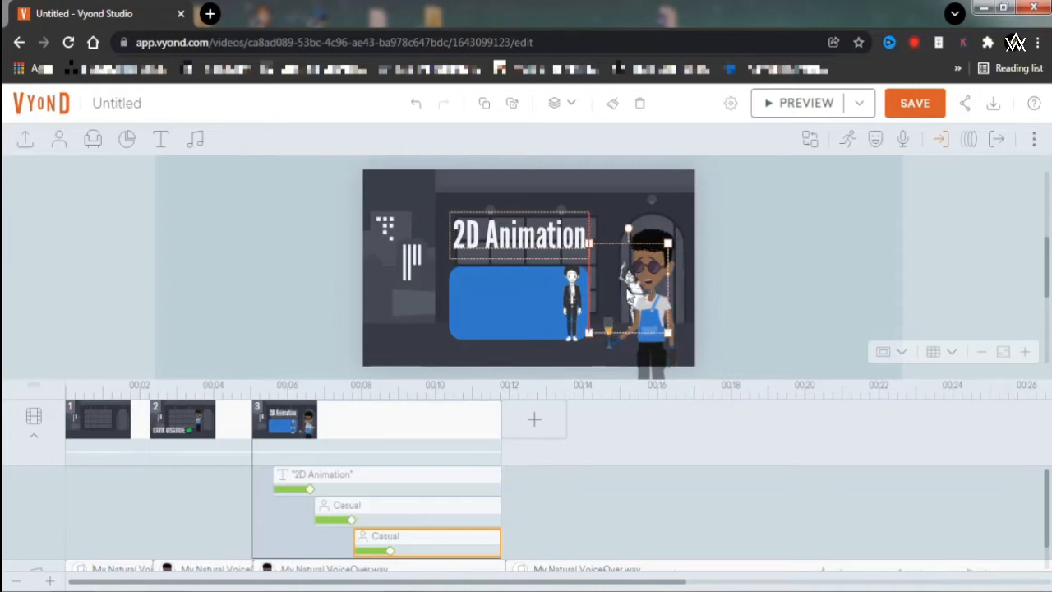
pyautogui.moveTo(629, 294); pyautogui.dragTo(600, 304)
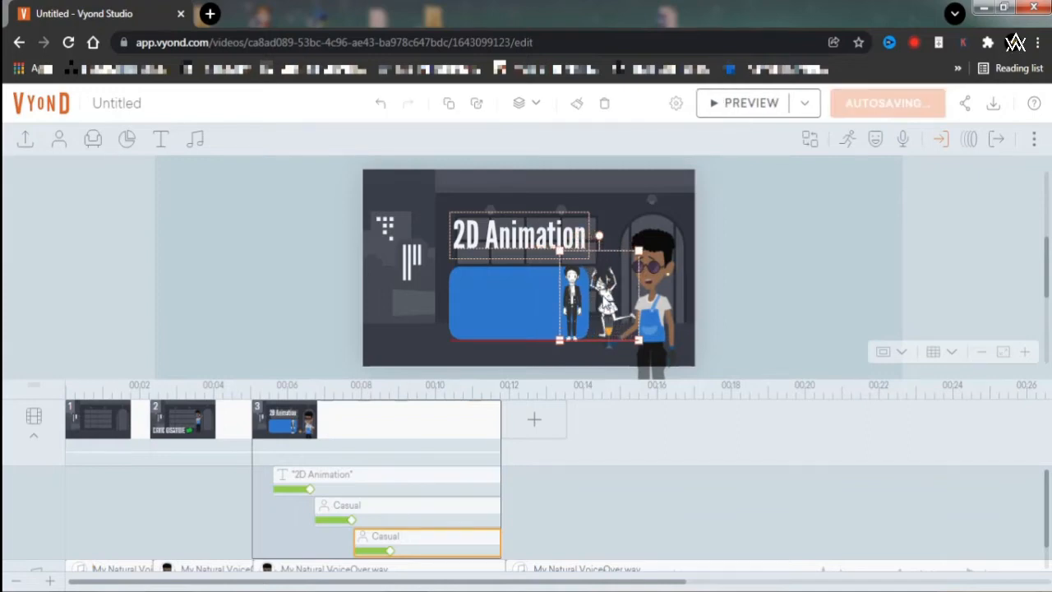
# - Bring the running woman to the front and place her beside the black-suited man on the blue rectangle
pyautogui.rightClick(603, 301)
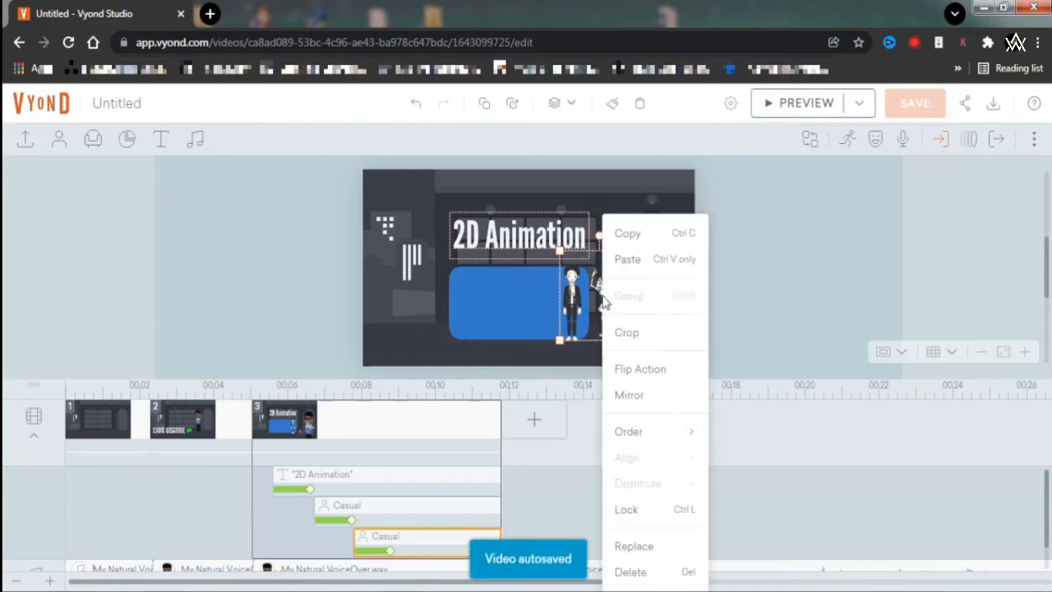
pyautogui.moveTo(647, 440)
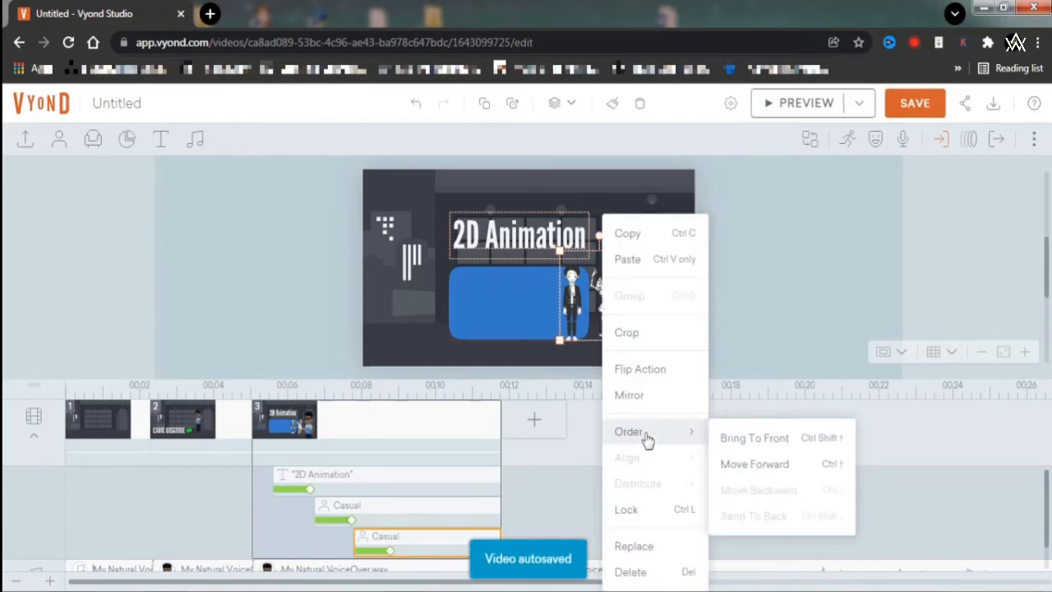
pyautogui.click(738, 441)
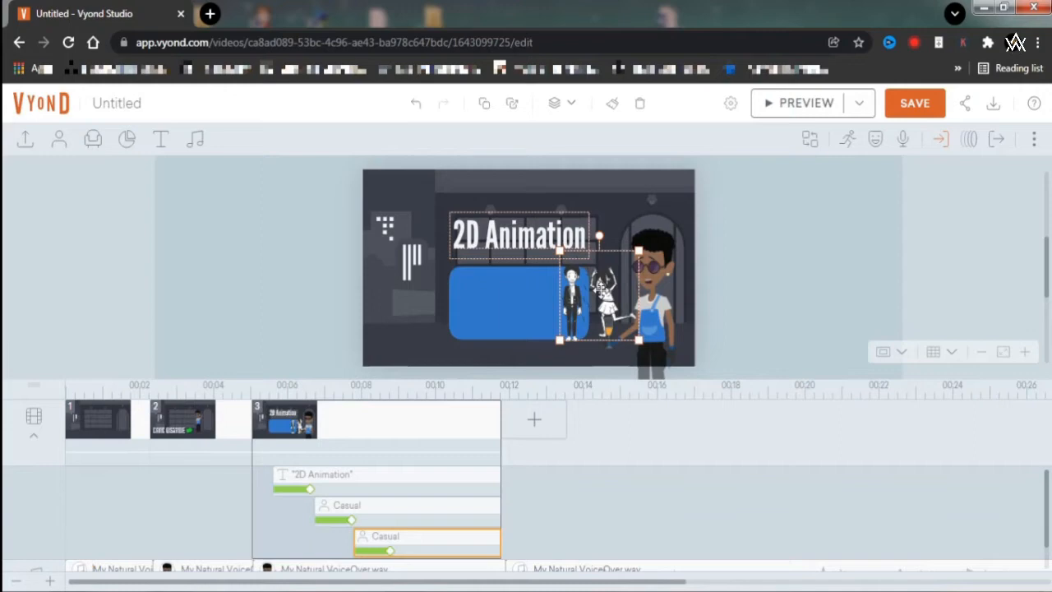
pyautogui.moveTo(600, 287); pyautogui.dragTo(547, 292)
# - Bring the bar character in sunglasses to the front and undo the trial move of the blue rectangle
pyautogui.click(657, 313)
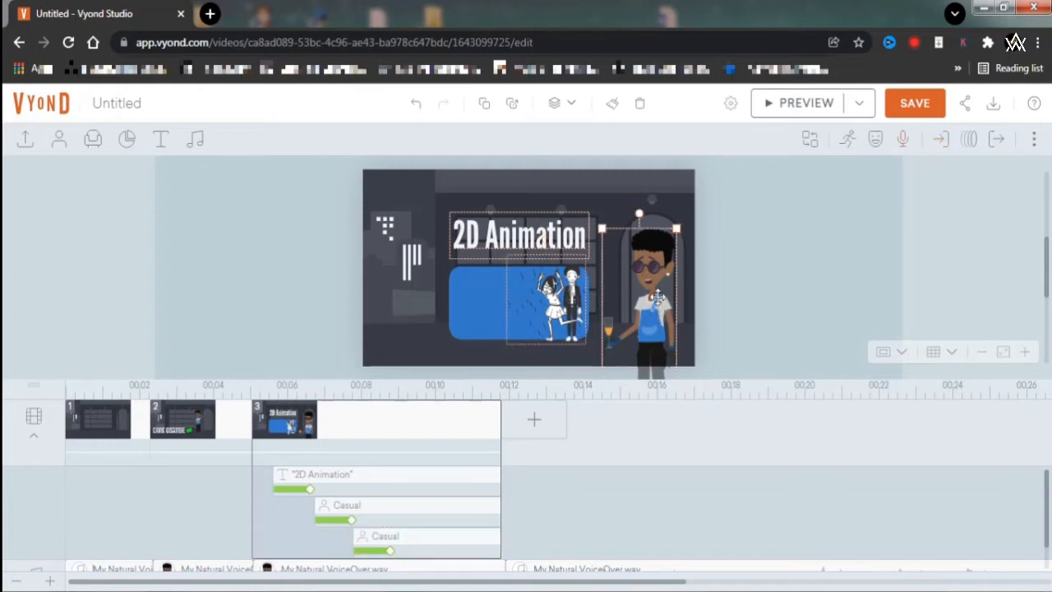
pyautogui.rightClick(658, 298)
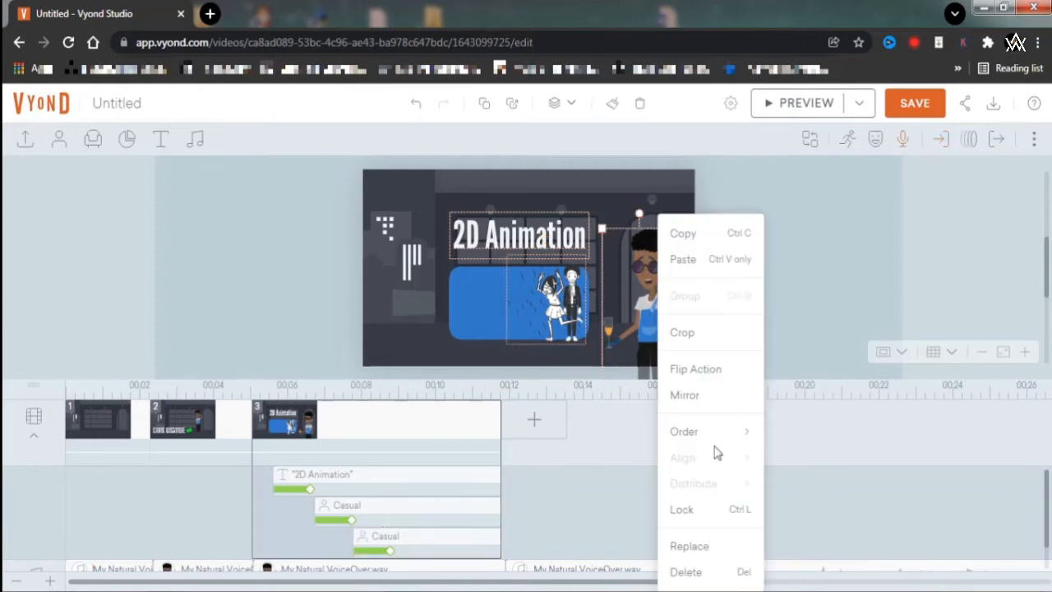
pyautogui.moveTo(714, 439)
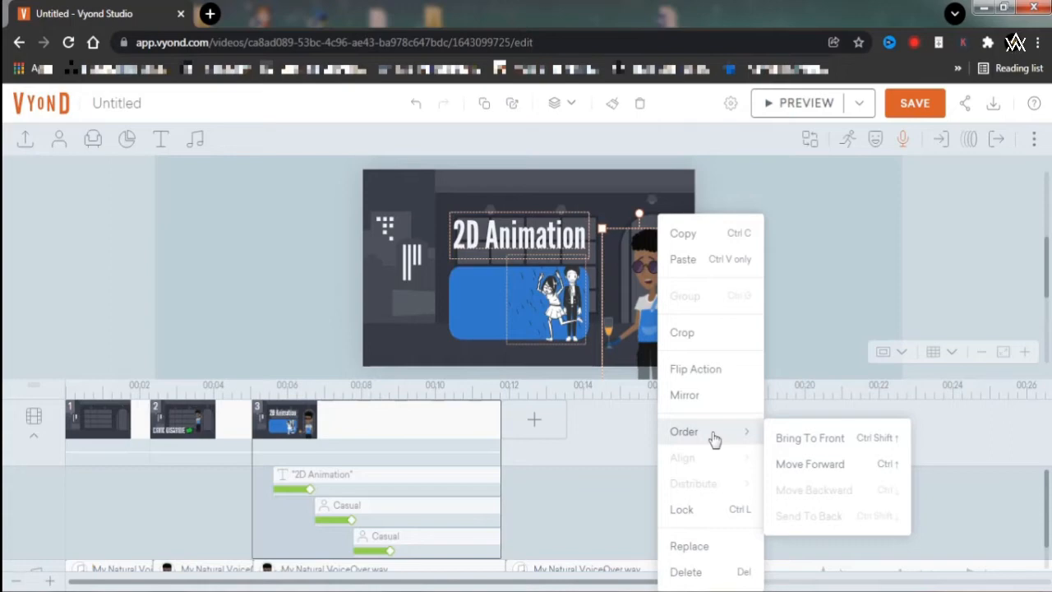
pyautogui.click(794, 441)
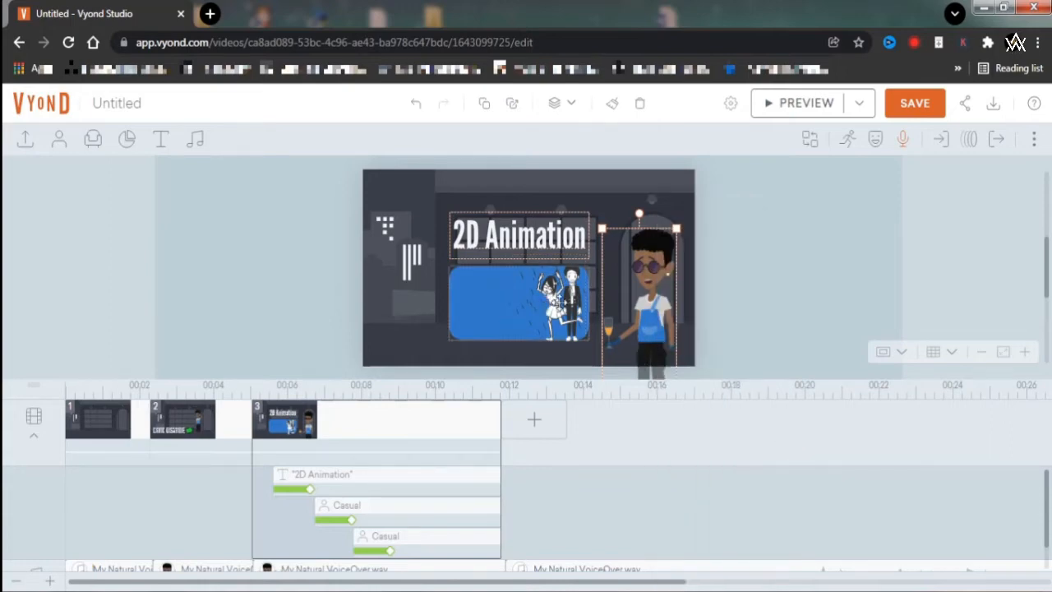
pyautogui.moveTo(546, 304); pyautogui.dragTo(624, 301)
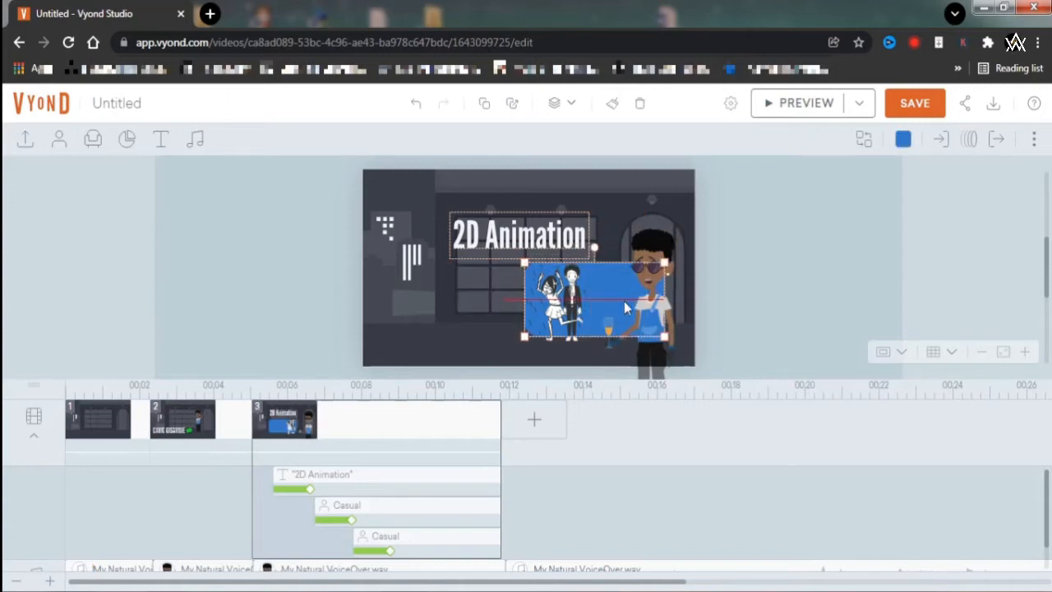
pyautogui.hotkey('ctrl', 'z')
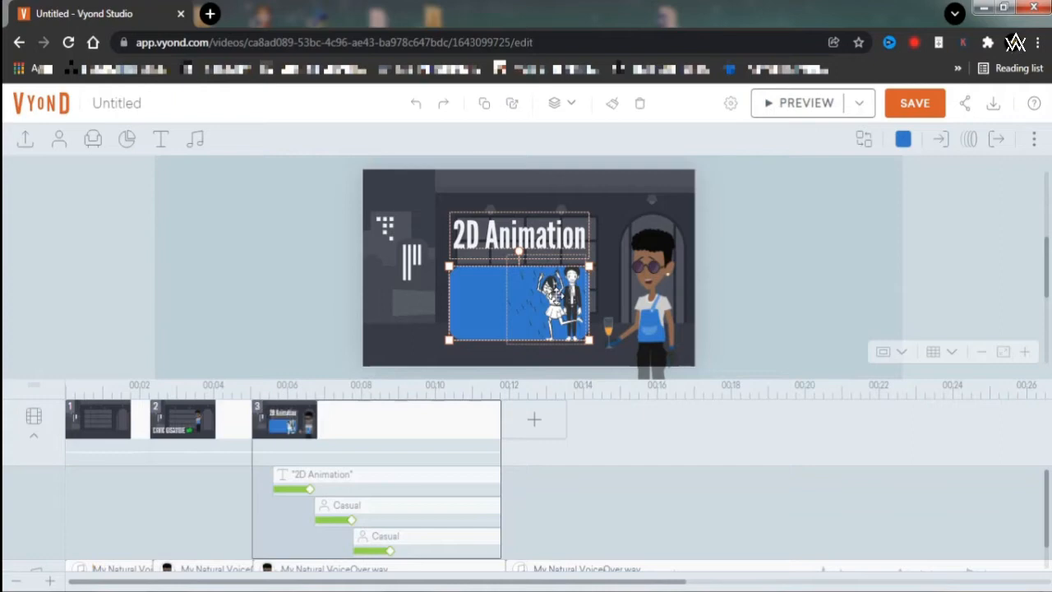
# - Place the running woman just outside the stage's right edge and give her the right-to-left Line - Horizontal motion path
pyautogui.click(551, 296)
pyautogui.moveTo(551, 296); pyautogui.dragTo(739, 294)
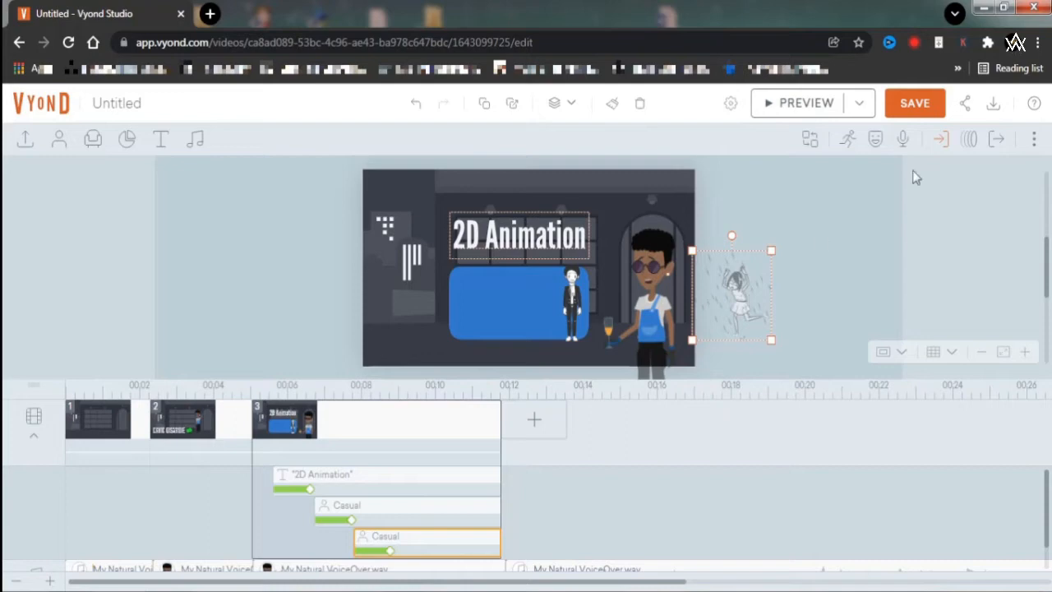
pyautogui.click(970, 141)
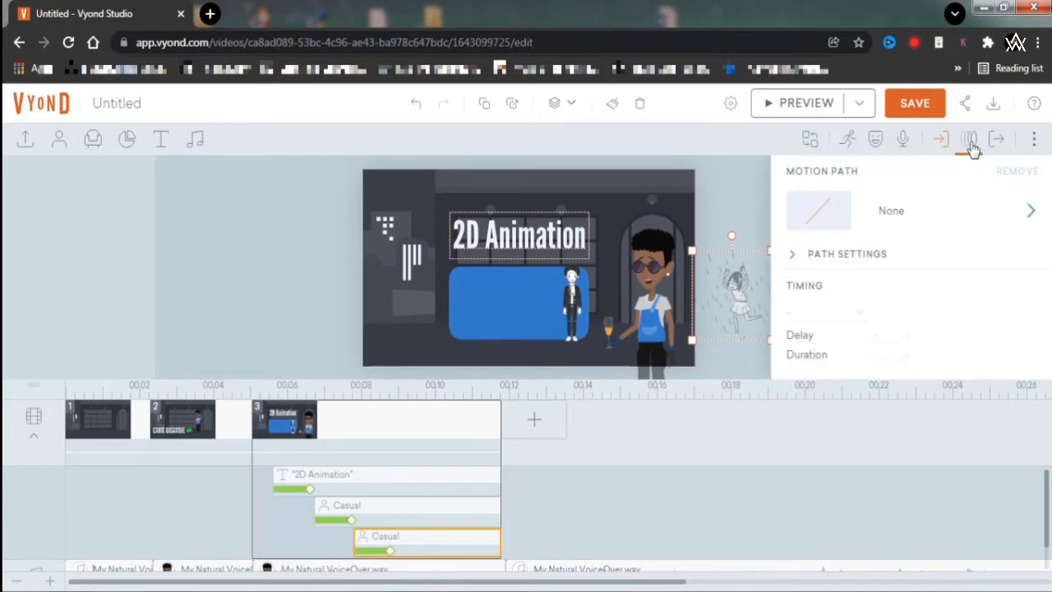
pyautogui.click(893, 215)
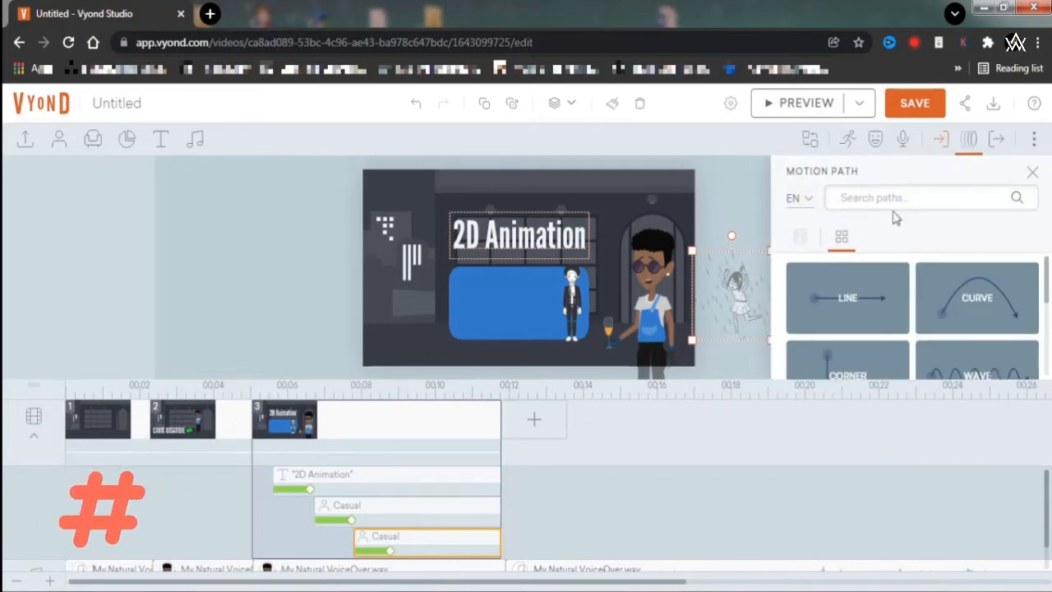
pyautogui.click(850, 299)
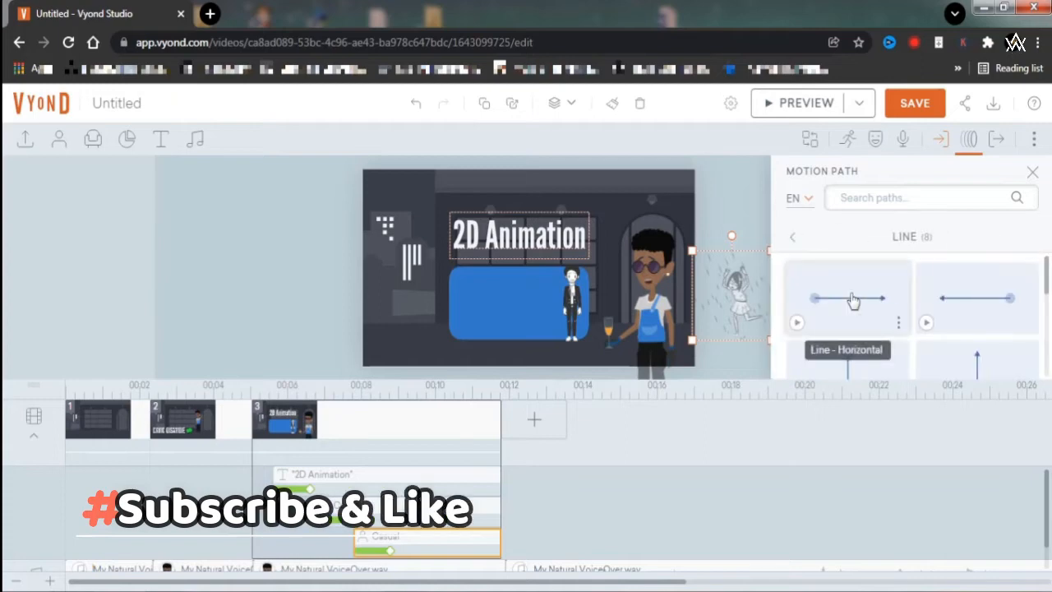
pyautogui.click(943, 300)
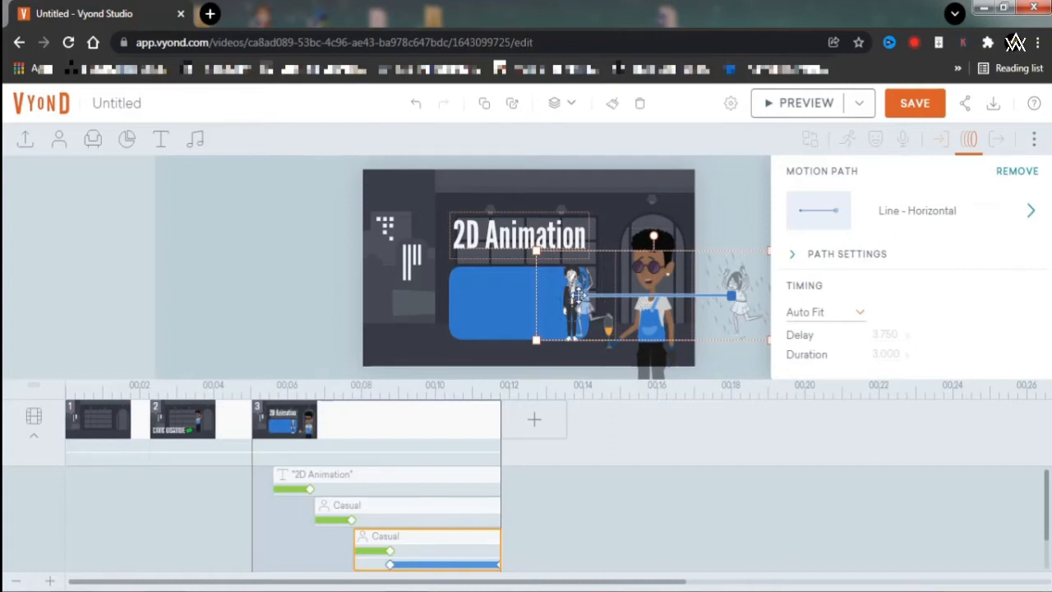
# - Extend the woman's motion path across the whole stage so it ends just beyond the stage's left edge
pyautogui.moveTo(578, 296); pyautogui.dragTo(539, 296)
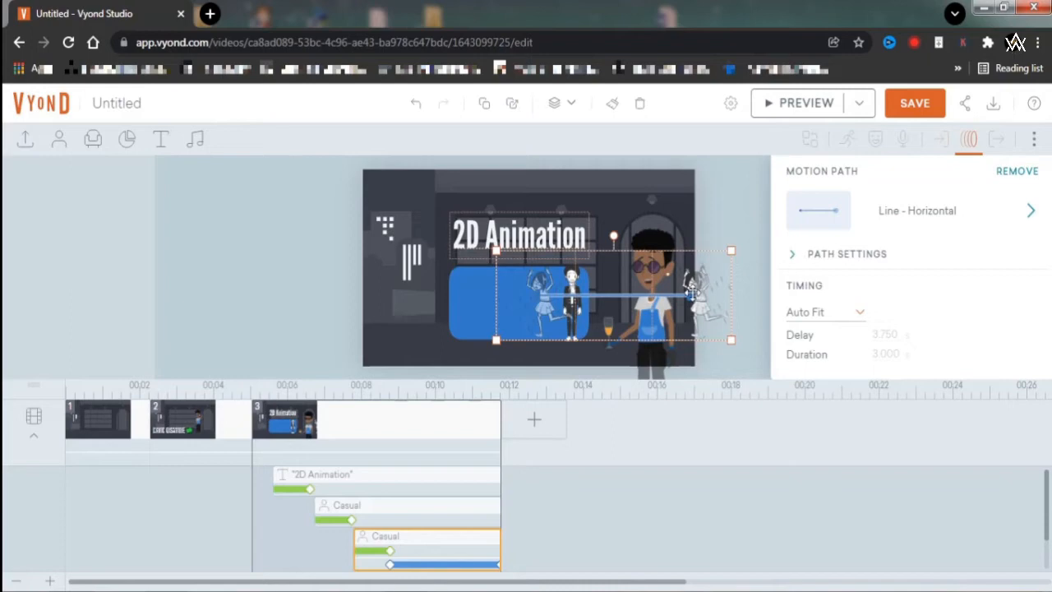
pyautogui.moveTo(707, 291); pyautogui.dragTo(729, 292)
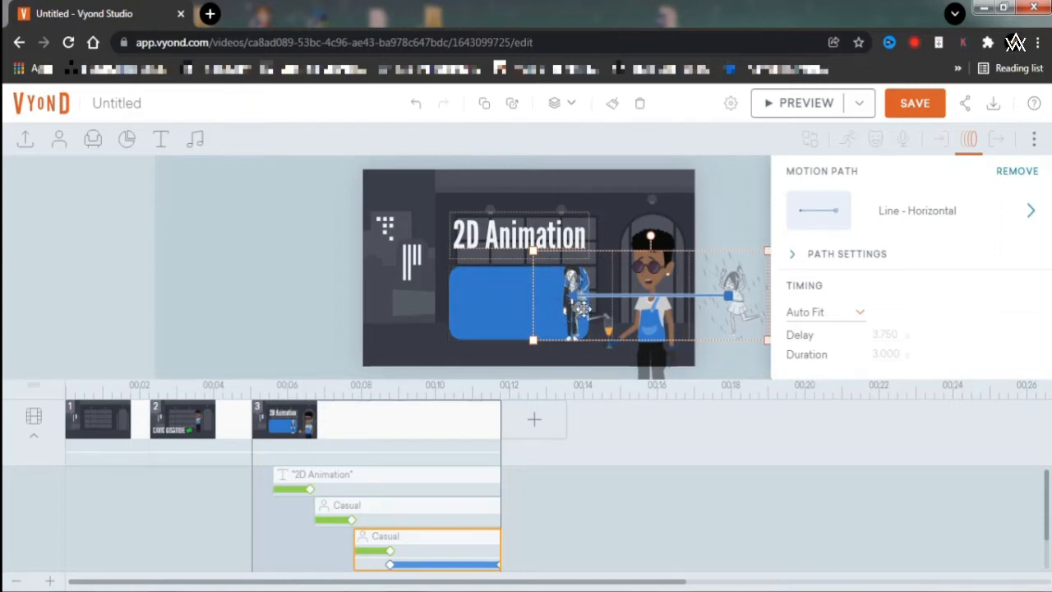
pyautogui.click(725, 218)
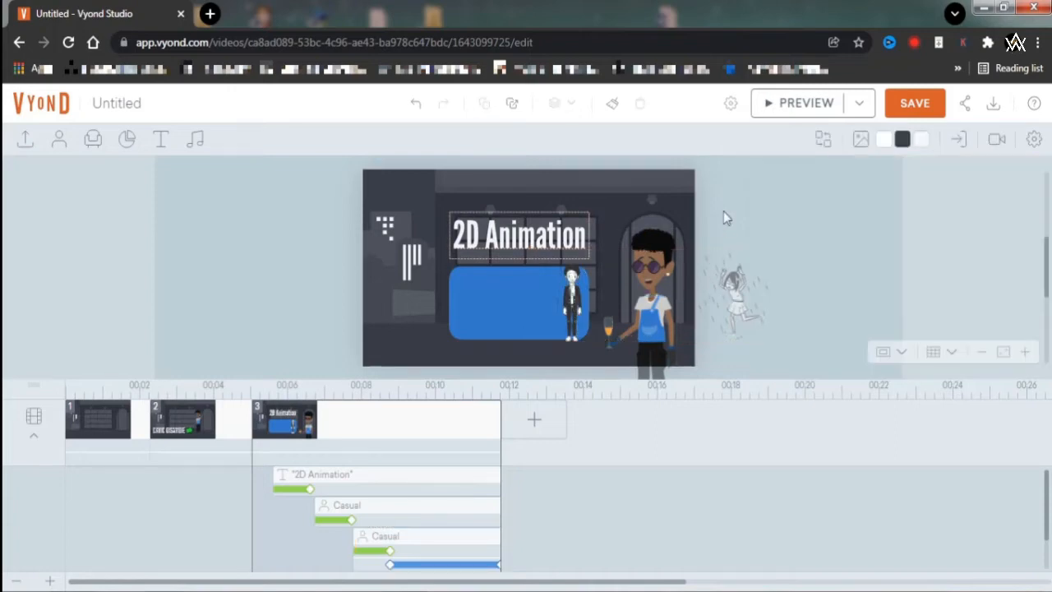
pyautogui.click(734, 296)
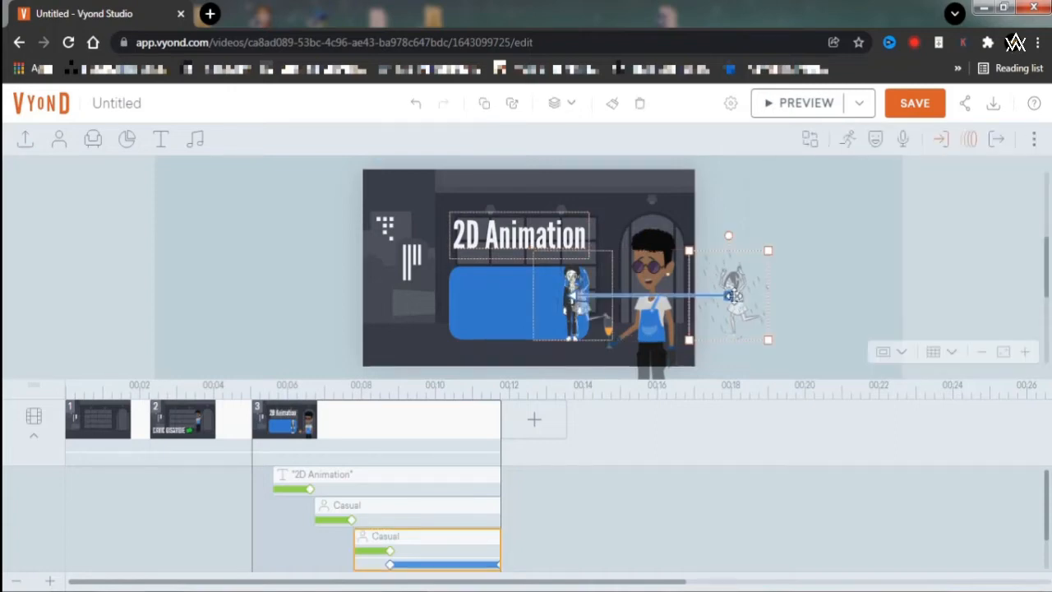
pyautogui.click(574, 298)
pyautogui.moveTo(574, 297); pyautogui.dragTo(320, 301)
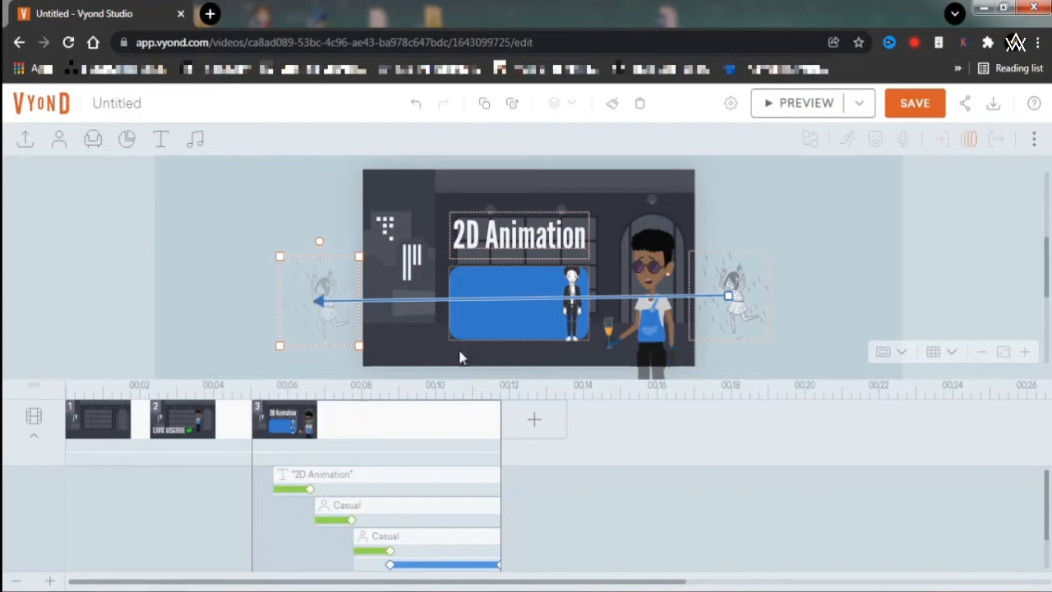
pyautogui.click(814, 301)
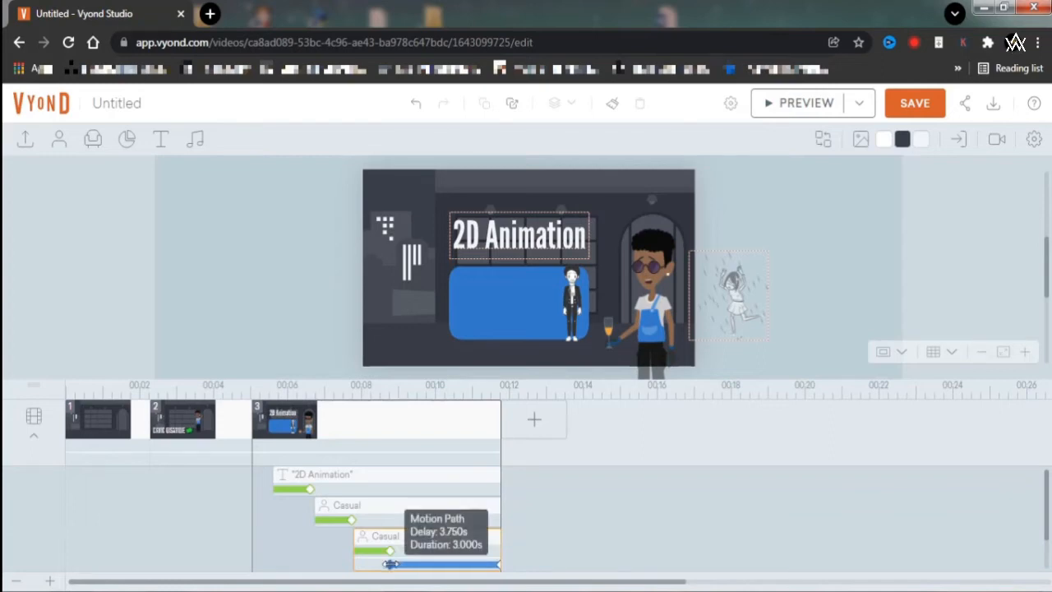
# - Change the black-suited man's action to the rain pose of standing under a white umbrella
pyautogui.click(435, 507)
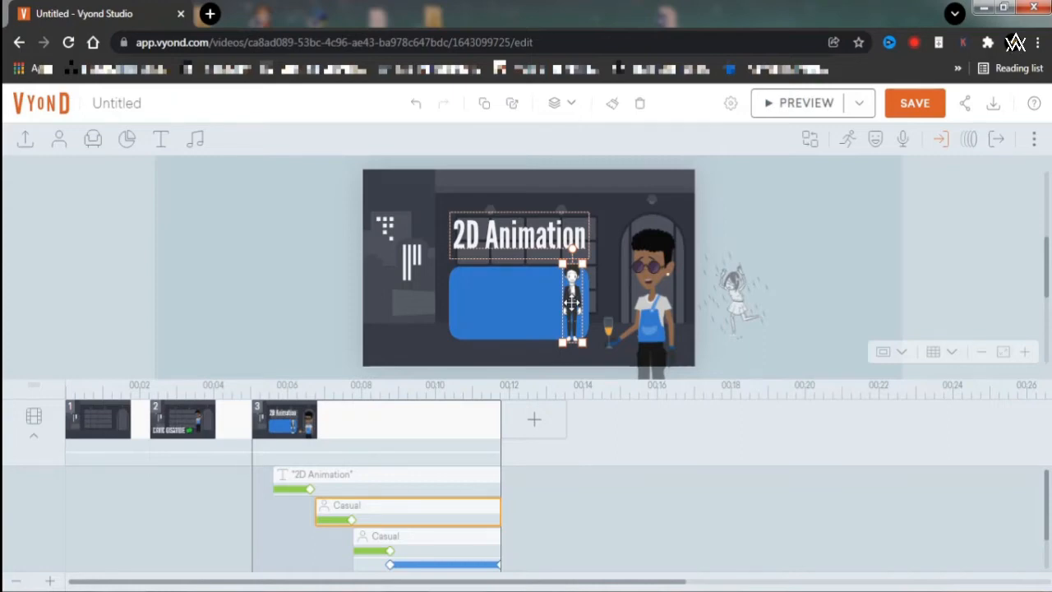
pyautogui.click(848, 148)
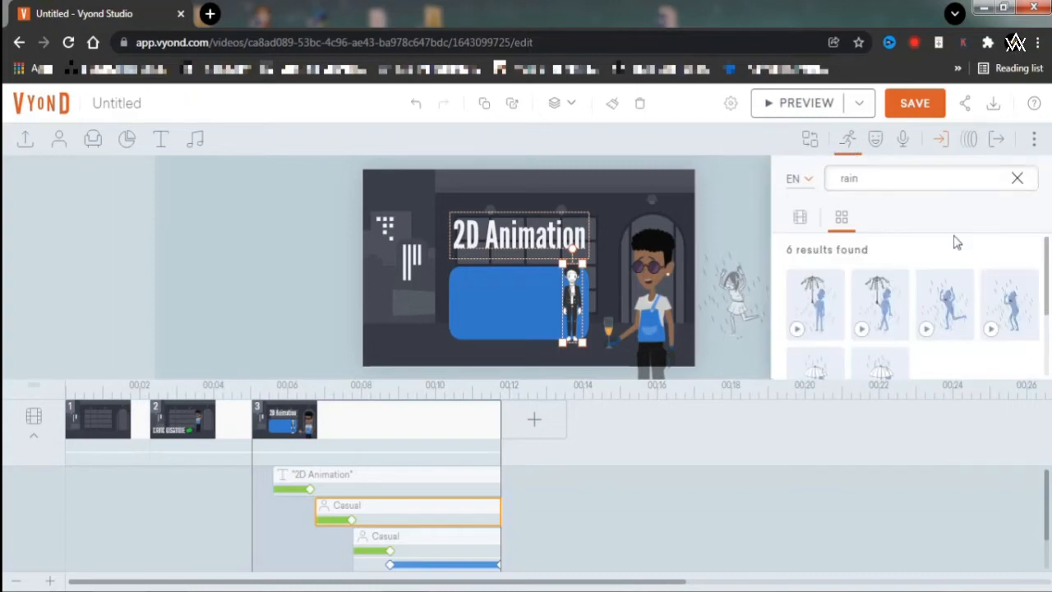
pyautogui.moveTo(1047, 259); pyautogui.dragTo(1047, 282)
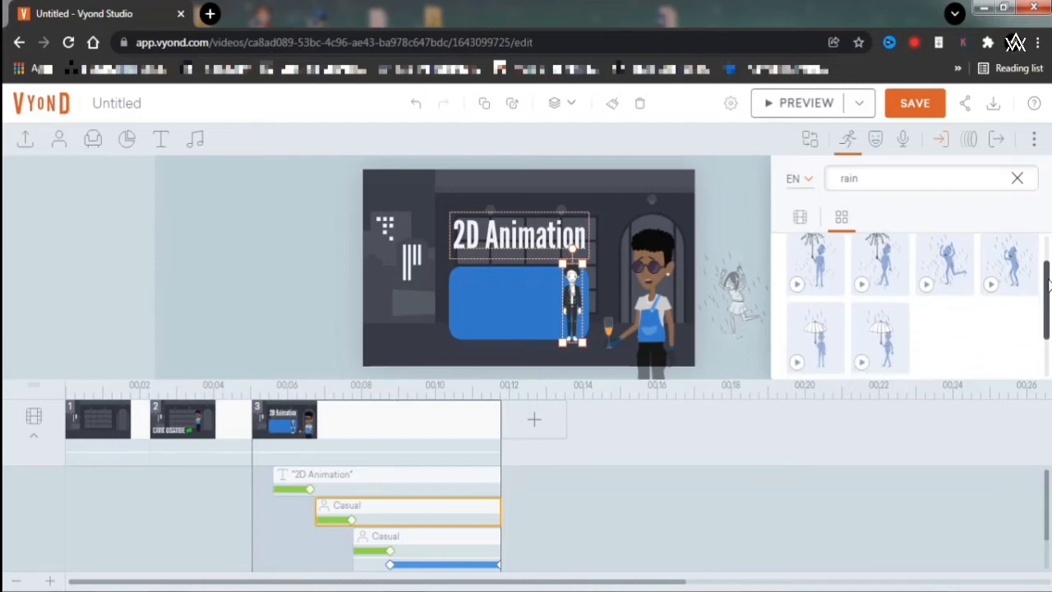
pyautogui.click(821, 341)
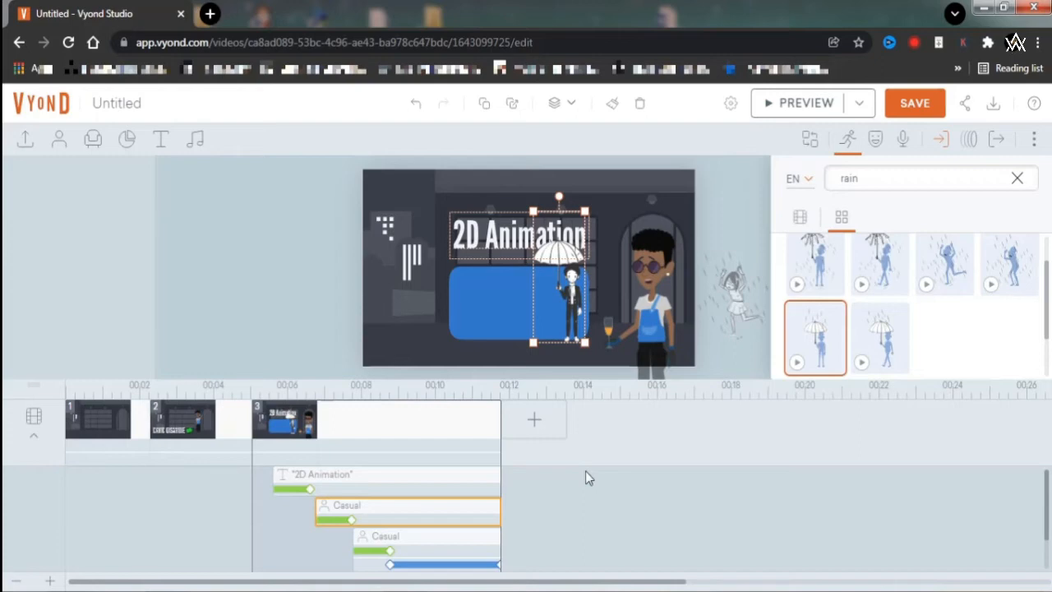
pyautogui.click(535, 491)
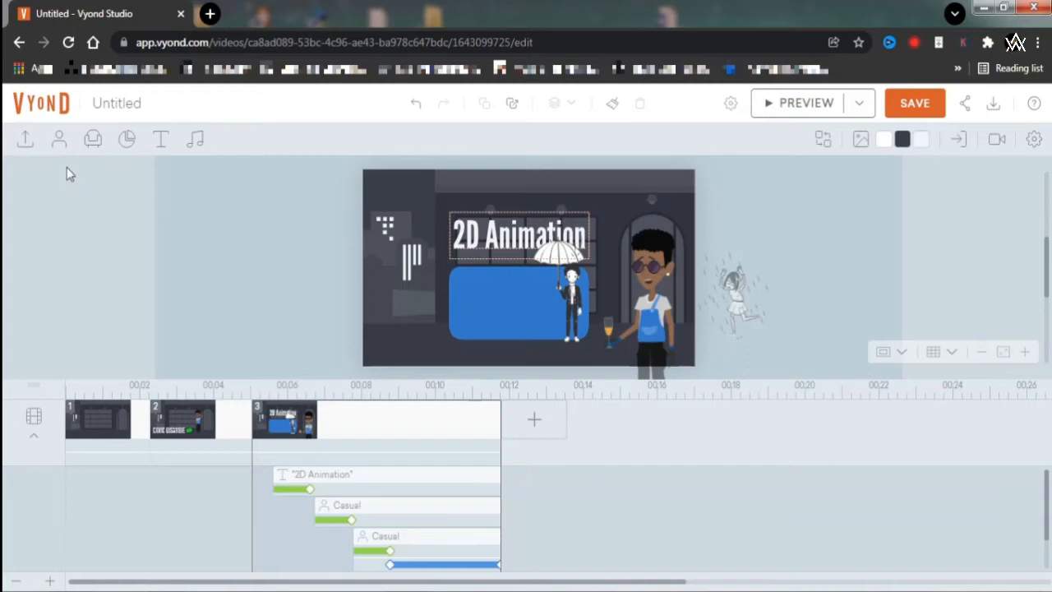
# - Add a plain title text over the blue rectangle in the third scene and colour it near-white, #FBFBFB
pyautogui.click(164, 141)
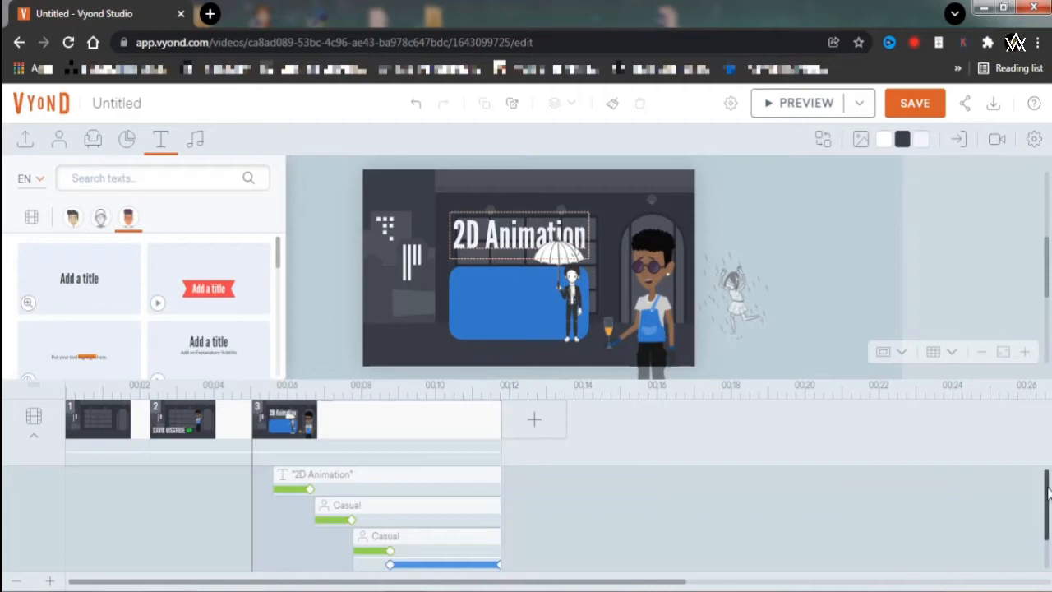
pyautogui.moveTo(1048, 494); pyautogui.dragTo(1047, 511)
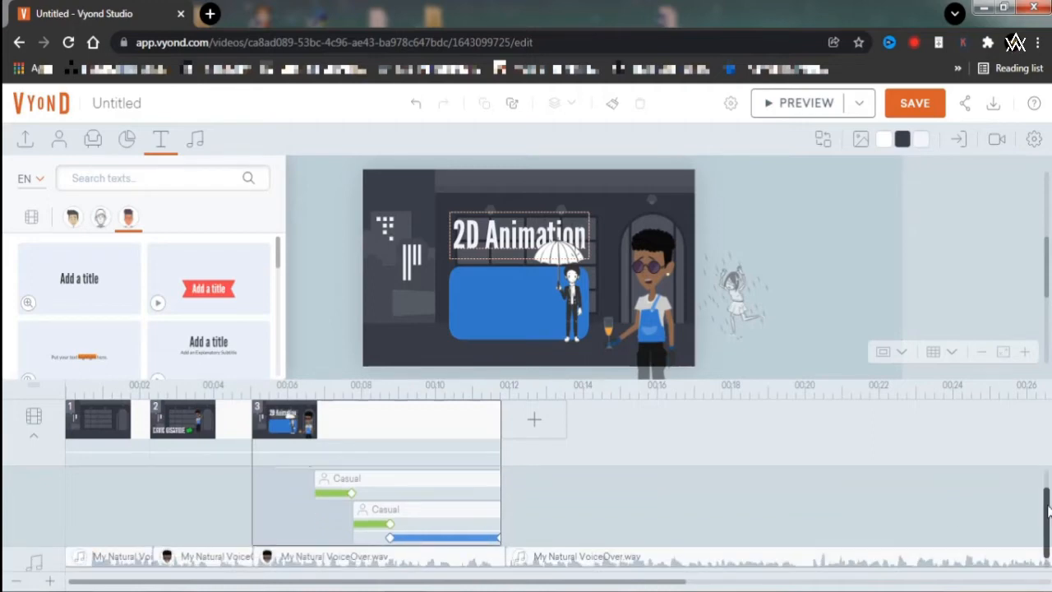
pyautogui.click(85, 289)
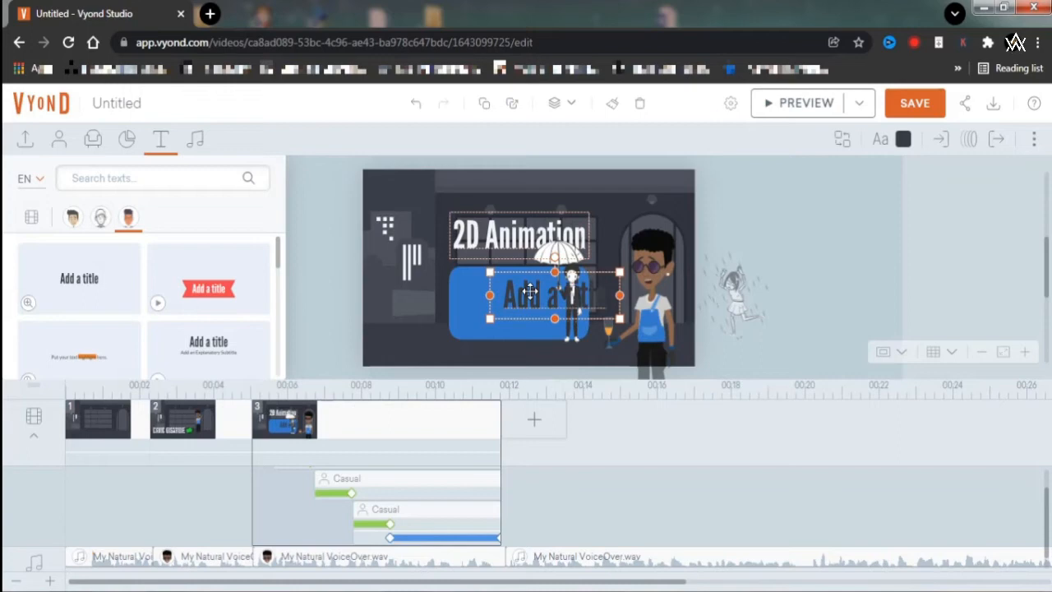
pyautogui.click(903, 141)
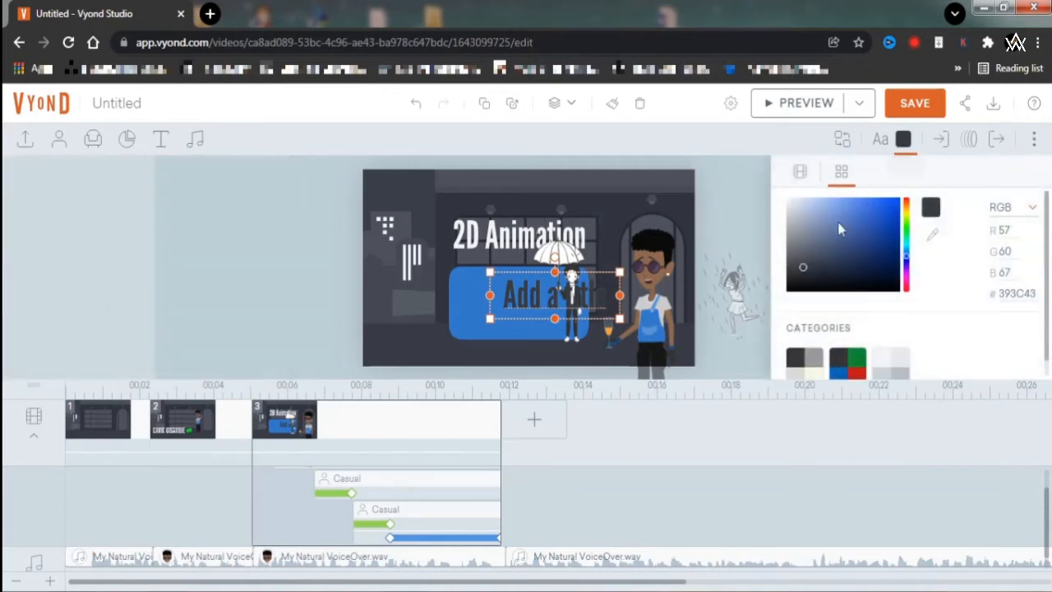
pyautogui.click(787, 200)
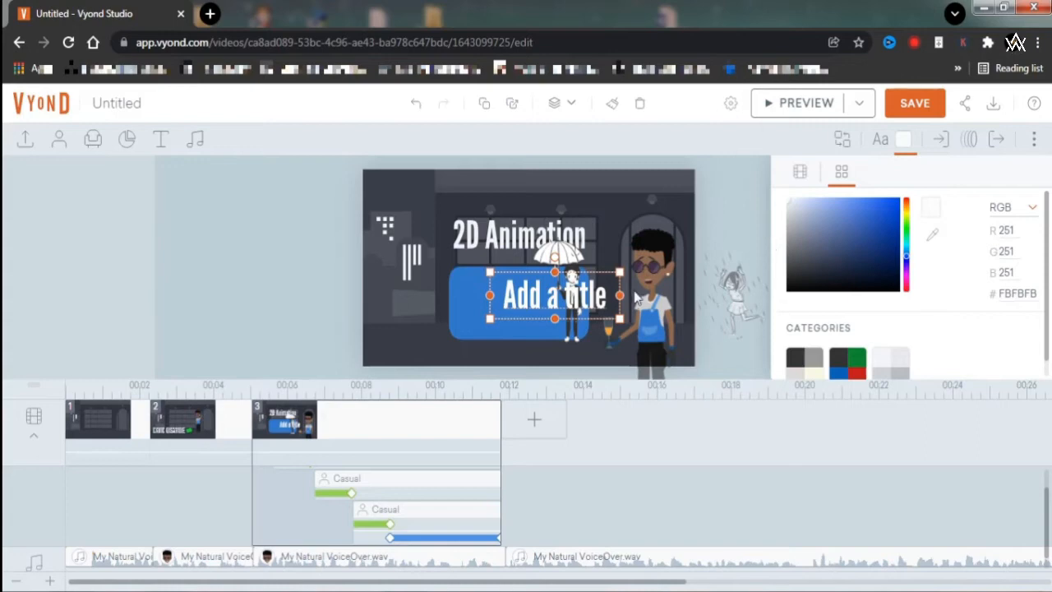
# - Replace the new title's placeholder text with wording that starts "Whiteboa"
pyautogui.doubleClick(589, 294)
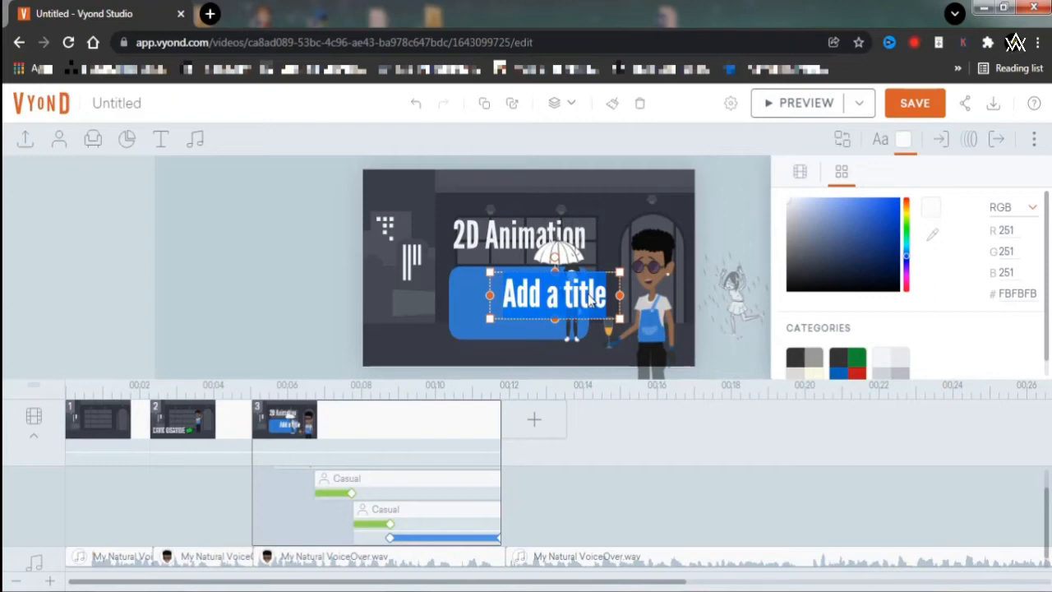
pyautogui.write('White')
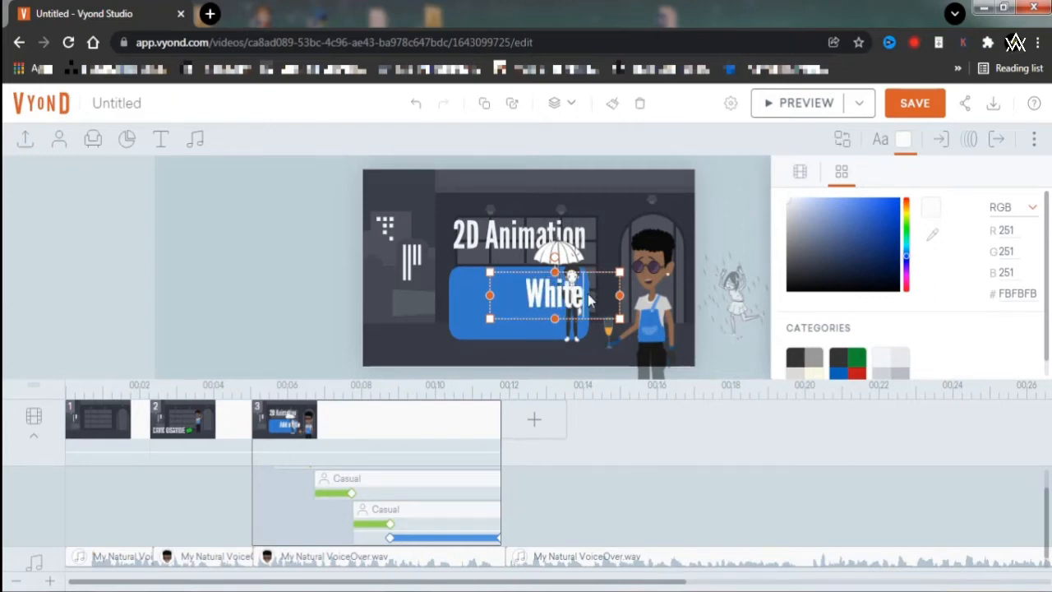
pyautogui.write('boa')
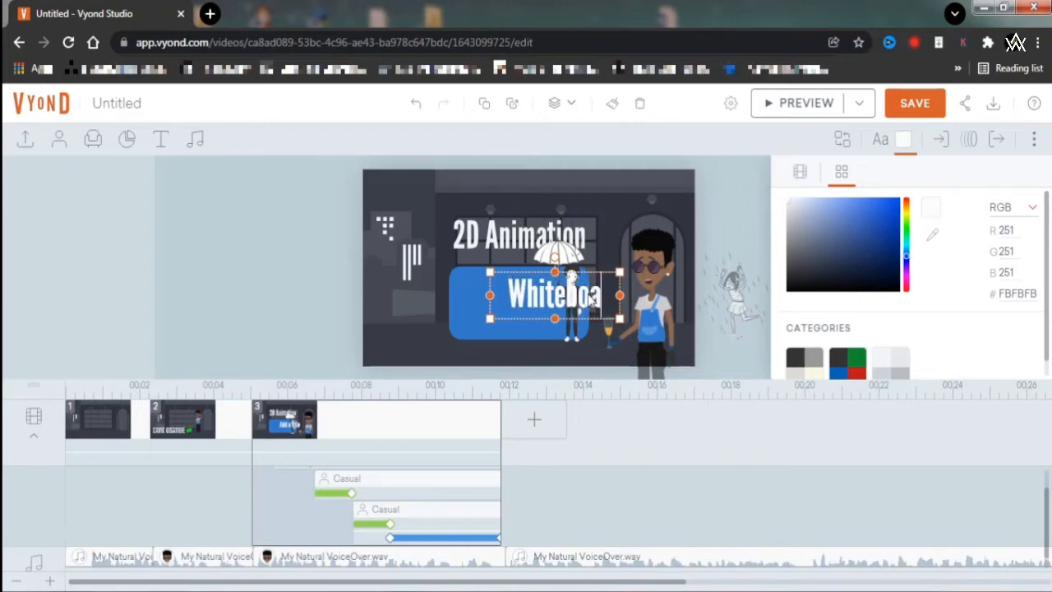
# - Complete the title text as "Whiteboard", then resize and position it over the lower part of the blue rounded shape
pyautogui.write('rd')
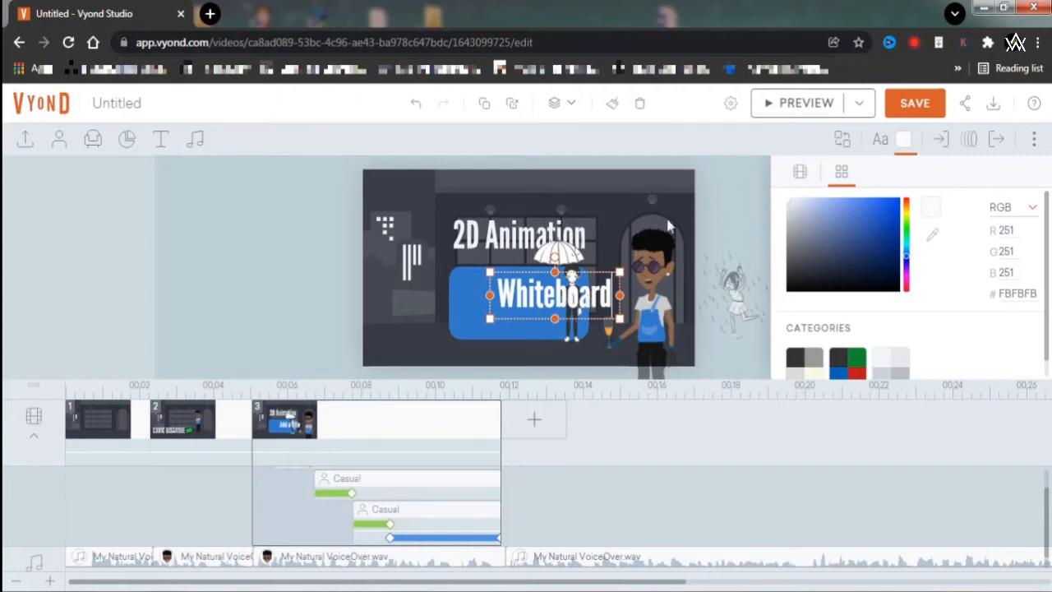
pyautogui.click(556, 290)
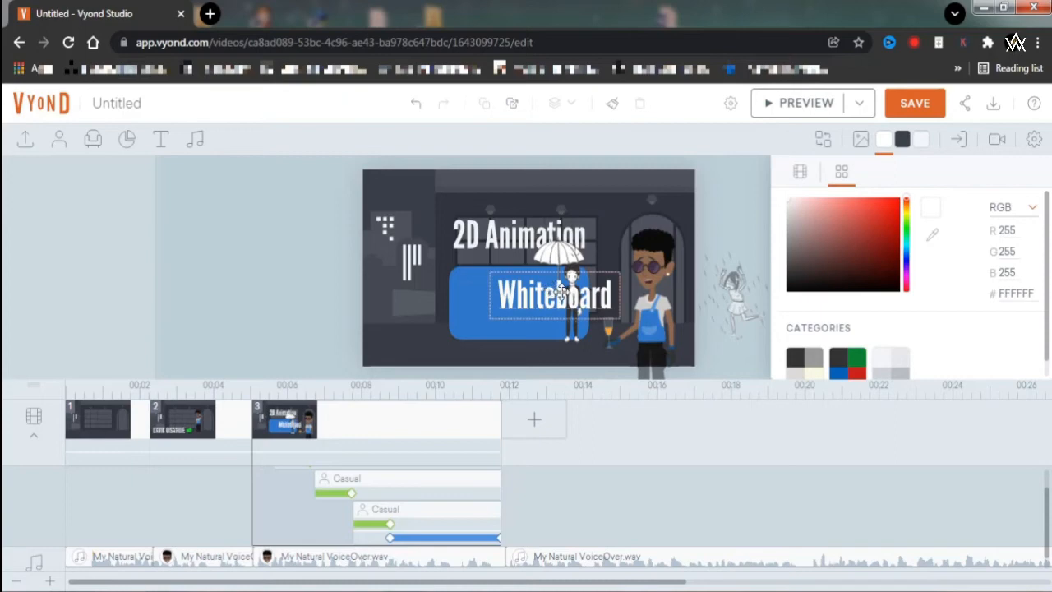
pyautogui.moveTo(562, 292); pyautogui.dragTo(507, 309)
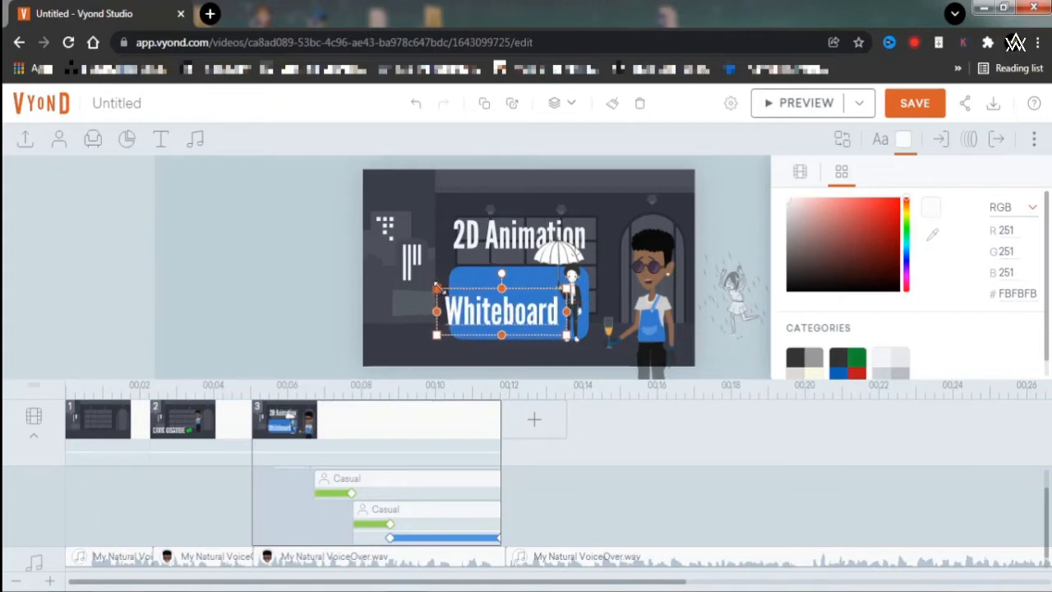
pyautogui.moveTo(441, 287); pyautogui.dragTo(447, 291)
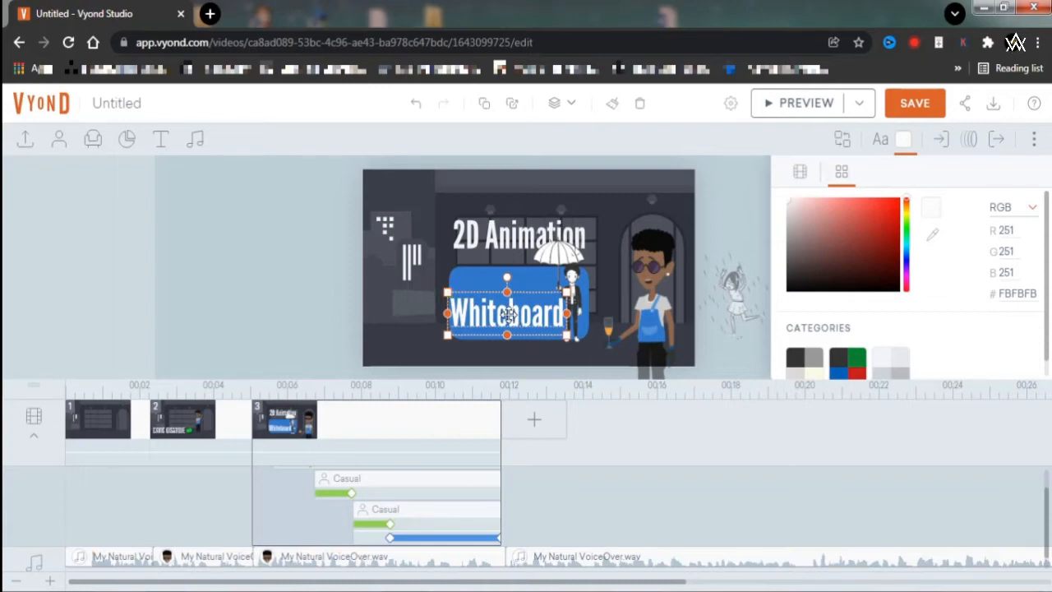
pyautogui.moveTo(509, 315); pyautogui.dragTo(511, 313)
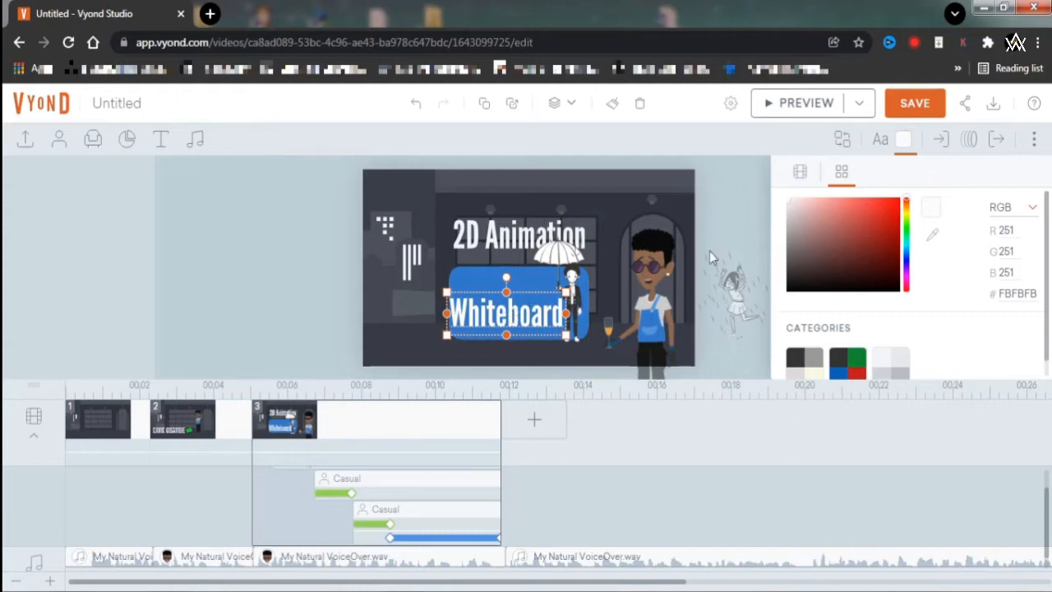
# - Give the "Whiteboard" title the dark-skinned hand Whiteboard - Illustration enter effect and delay its start by about 3.9 s
pyautogui.click(943, 142)
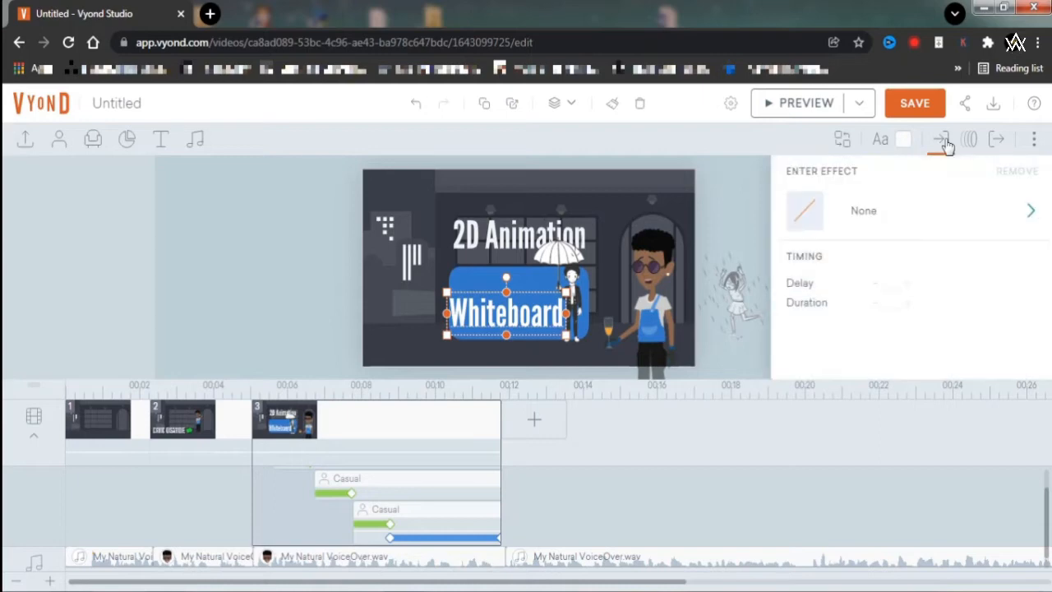
pyautogui.click(869, 217)
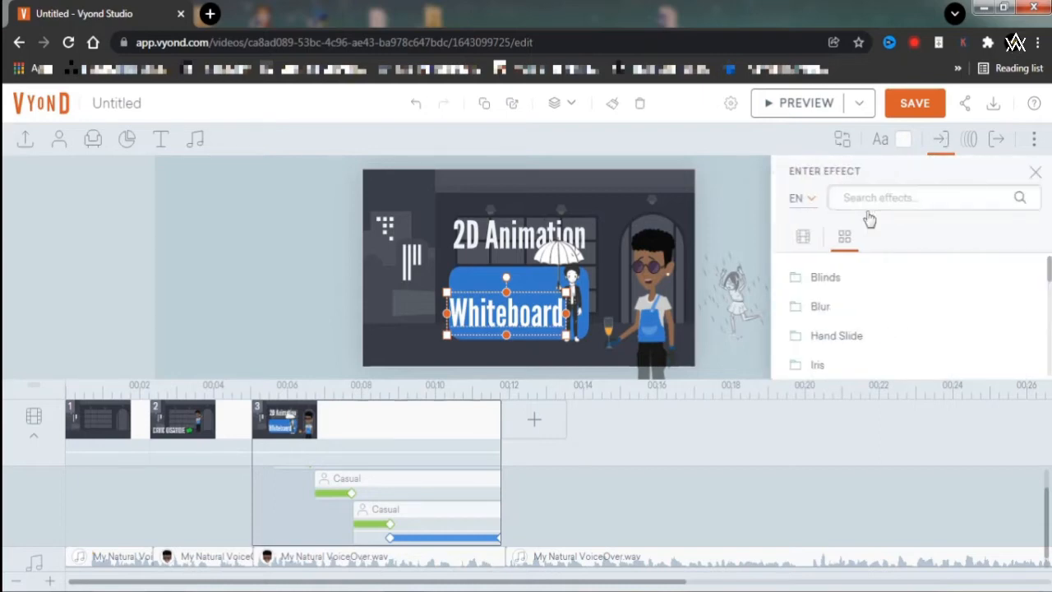
pyautogui.scroll(-3, 851, 305)
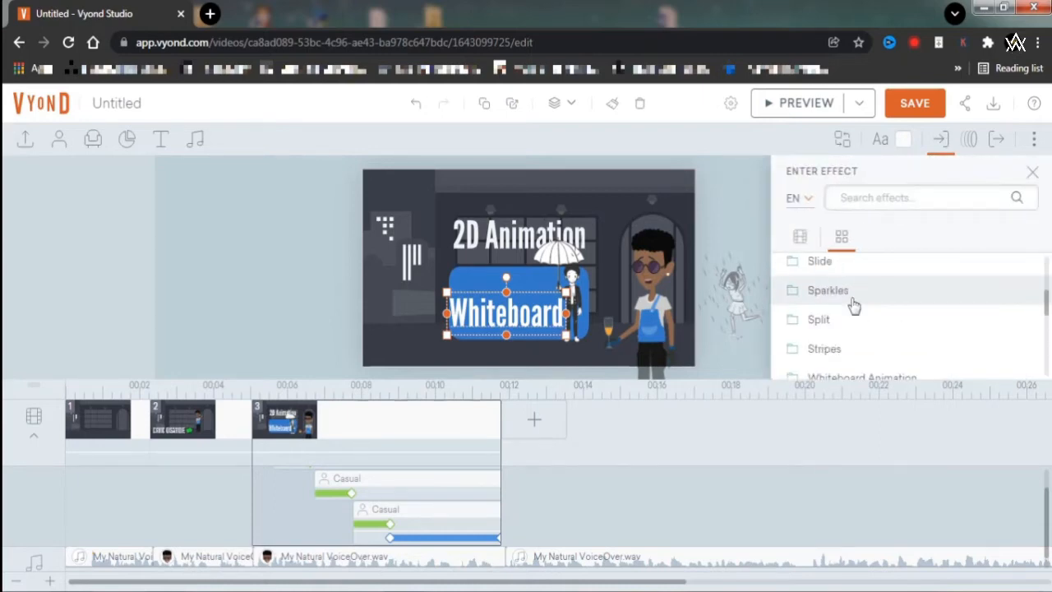
pyautogui.scroll(-1, 853, 305)
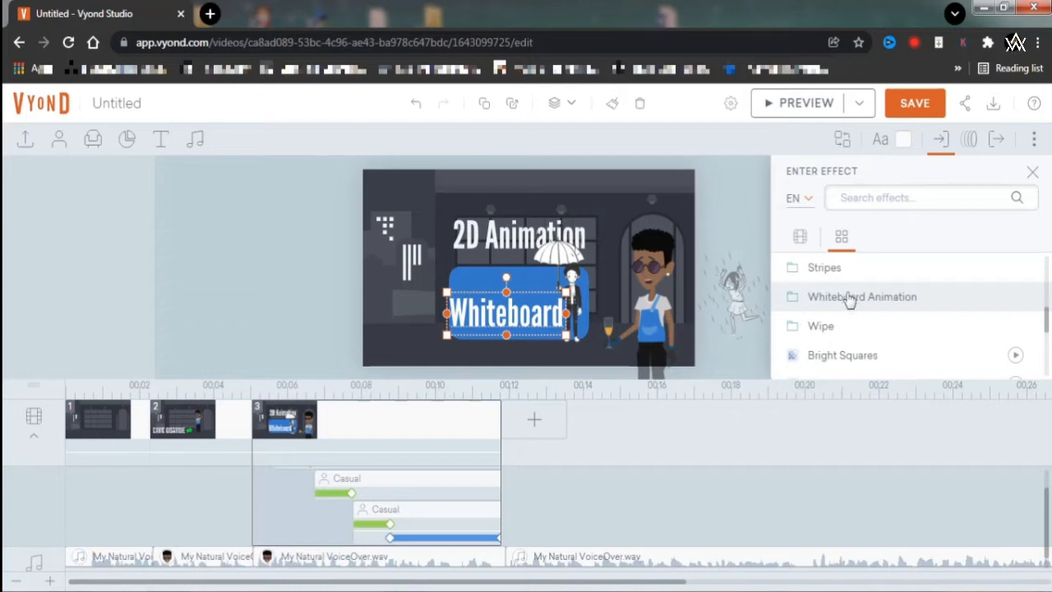
pyautogui.click(849, 298)
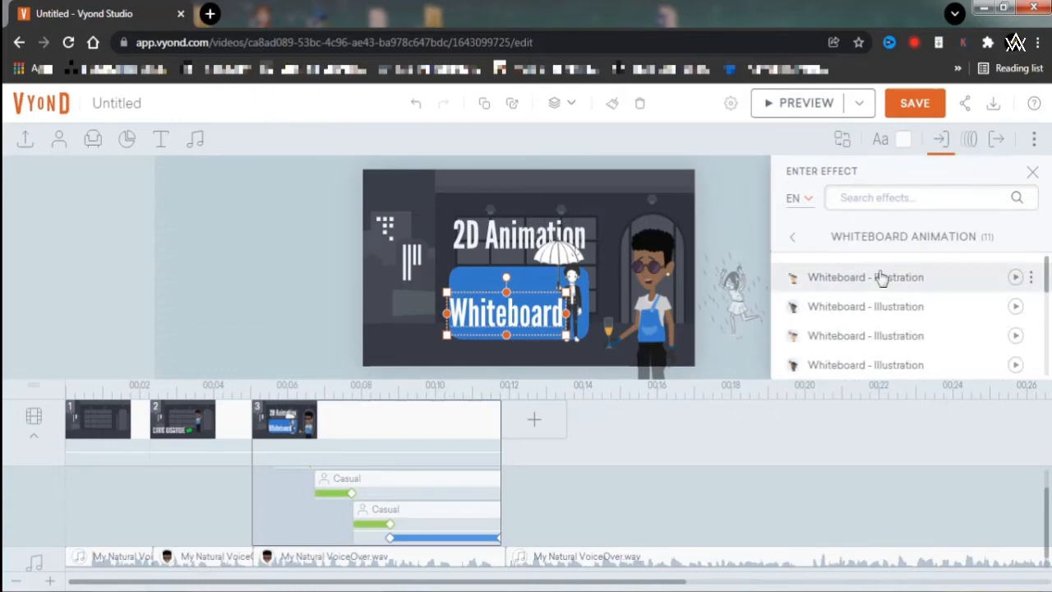
pyautogui.click(855, 311)
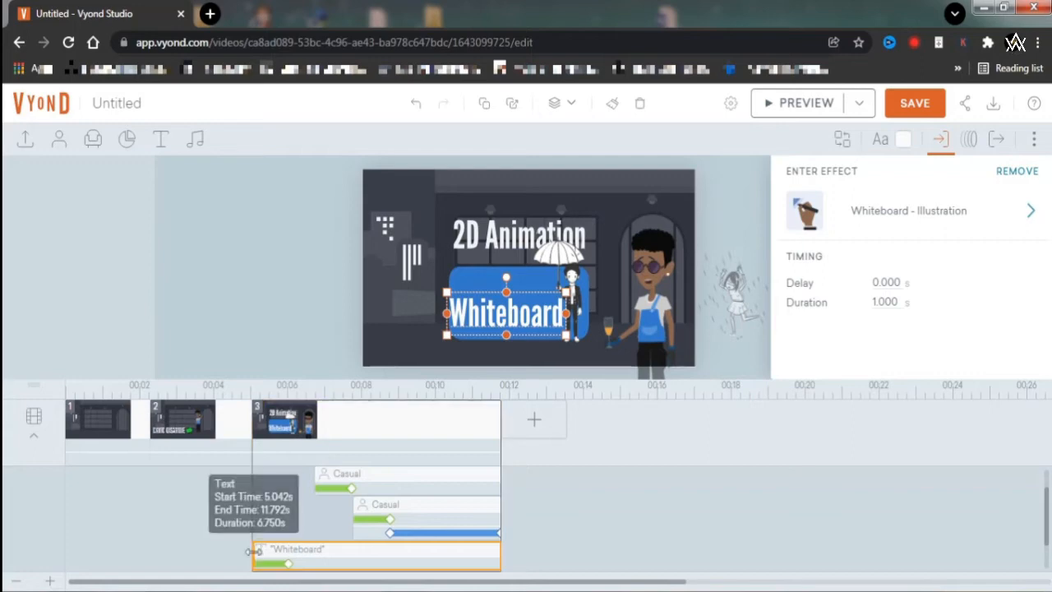
pyautogui.moveTo(255, 552); pyautogui.dragTo(398, 553)
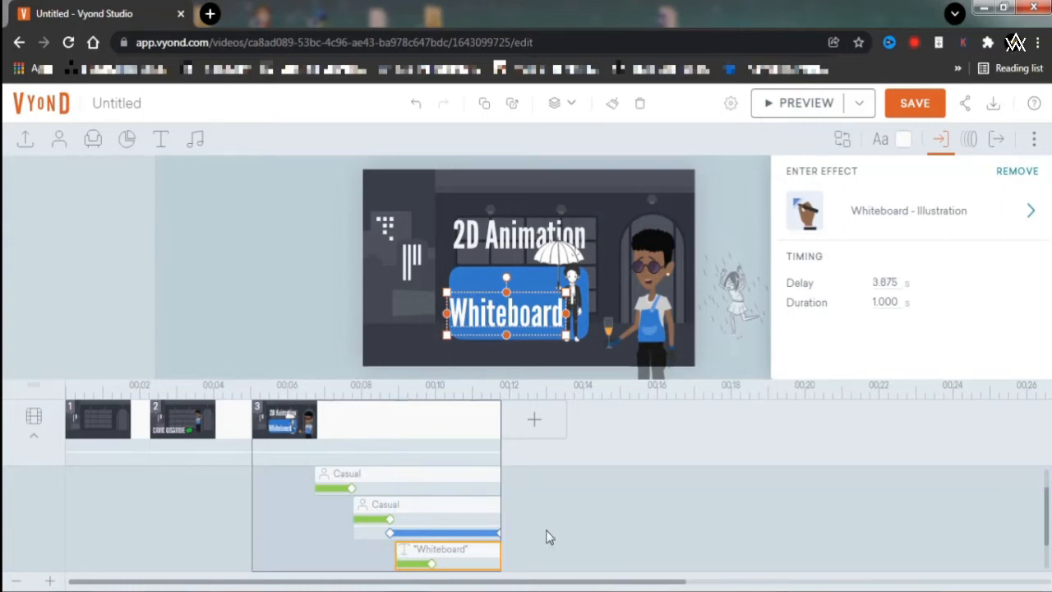
pyautogui.click(550, 537)
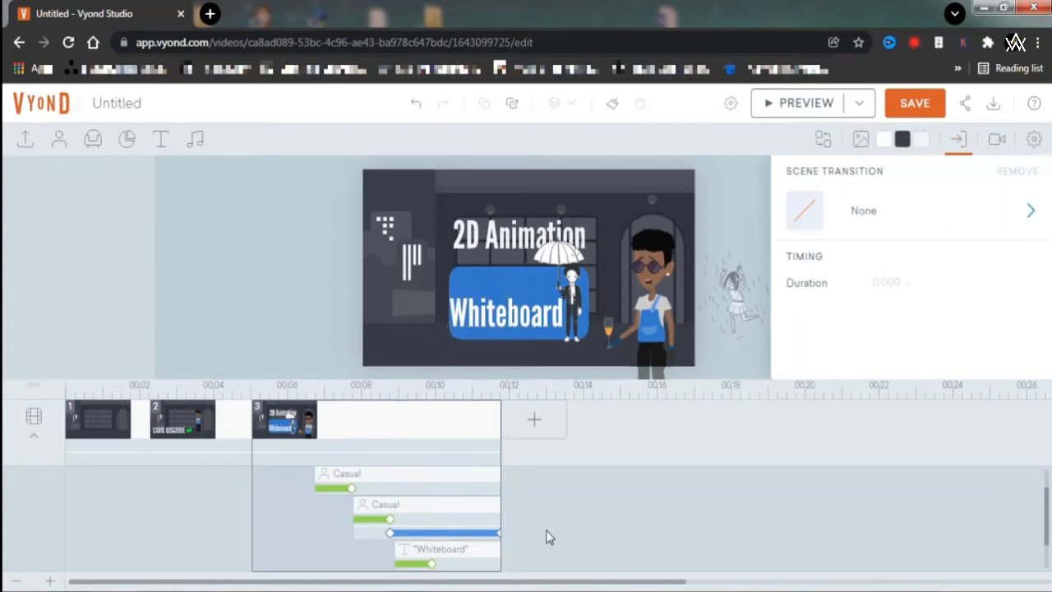
# - Preview scene 3 to check the timing of the title and character entrances
pyautogui.click(800, 112)
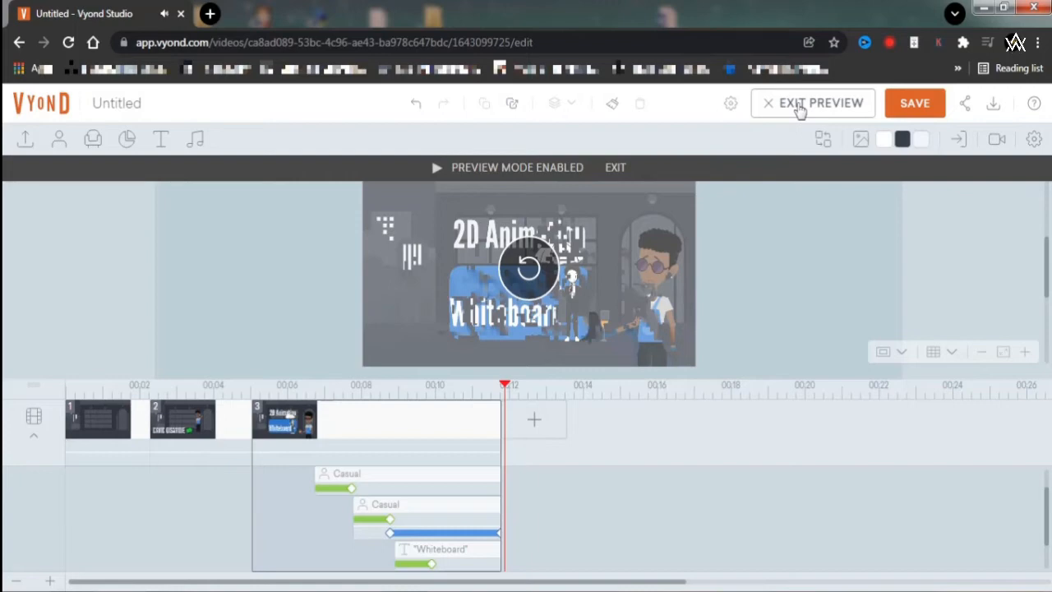
pyautogui.click(428, 481)
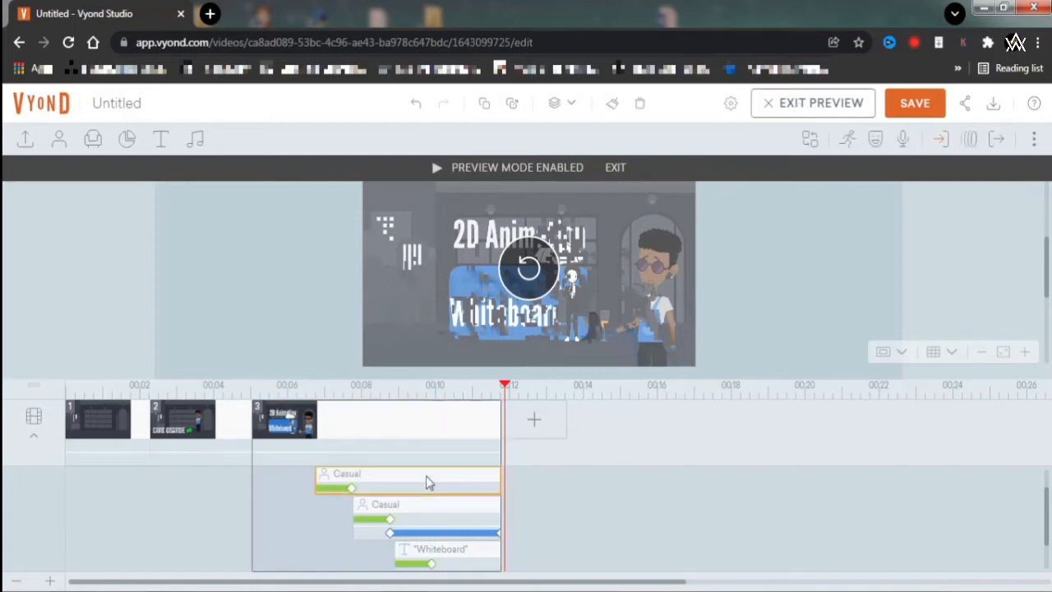
pyautogui.click(615, 168)
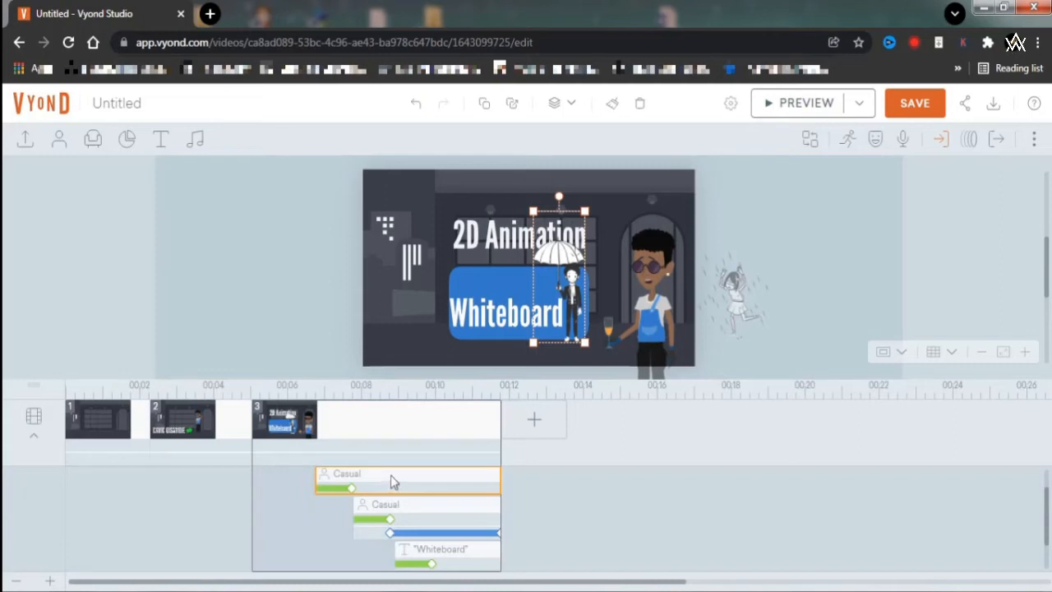
# - Change the umbrella character's enter effect to Iris - Circle - Center and preview the scene
pyautogui.click(941, 141)
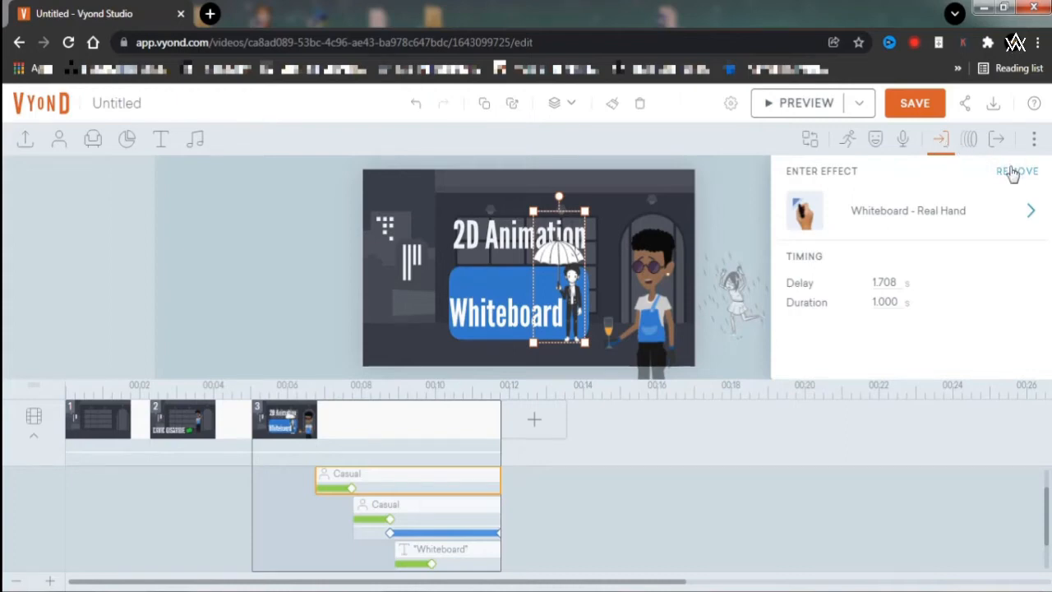
pyautogui.click(1009, 221)
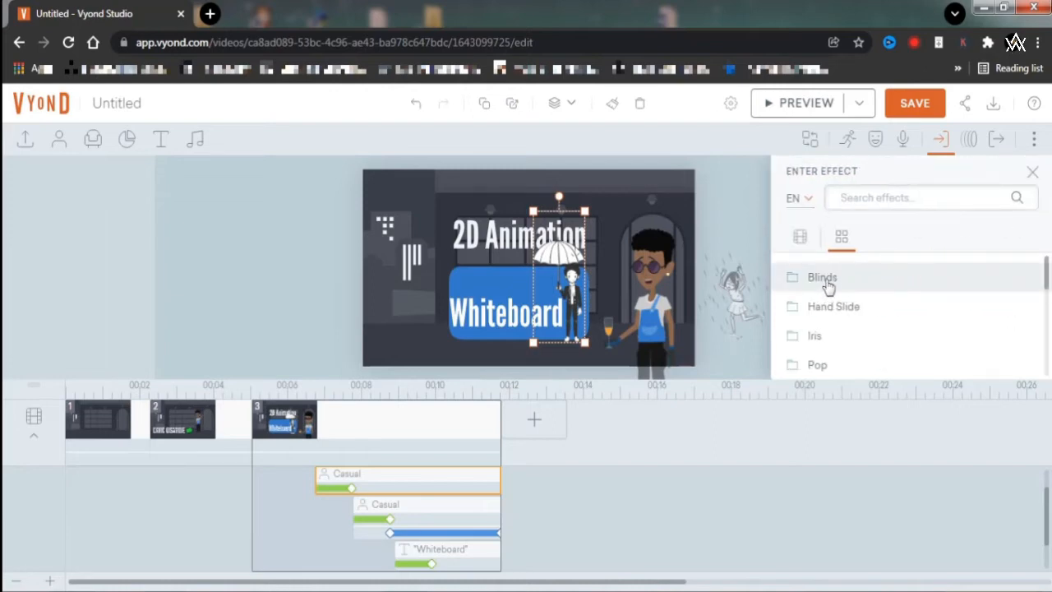
pyautogui.click(825, 338)
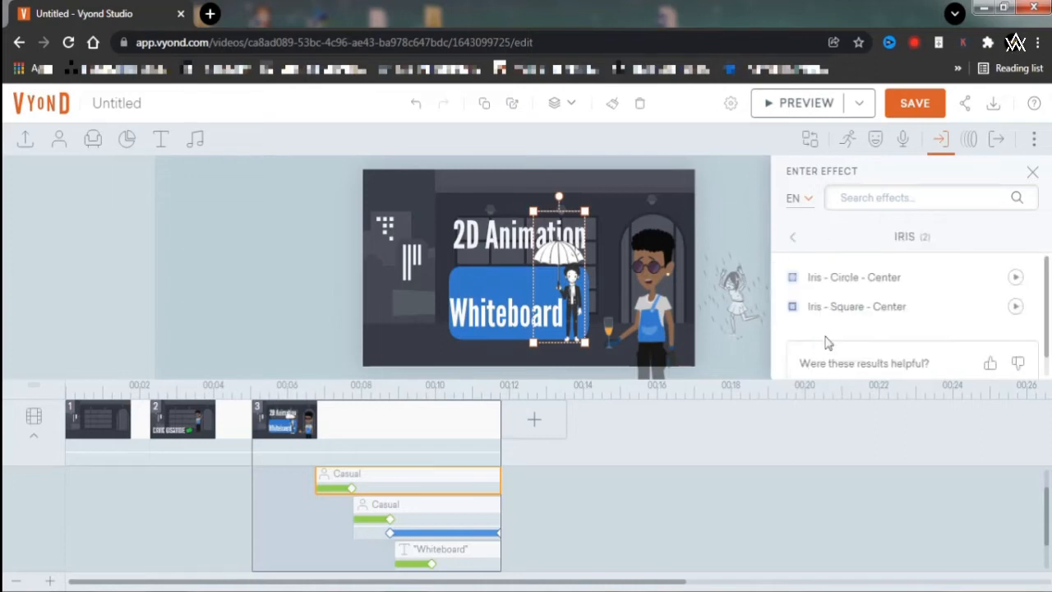
pyautogui.click(843, 280)
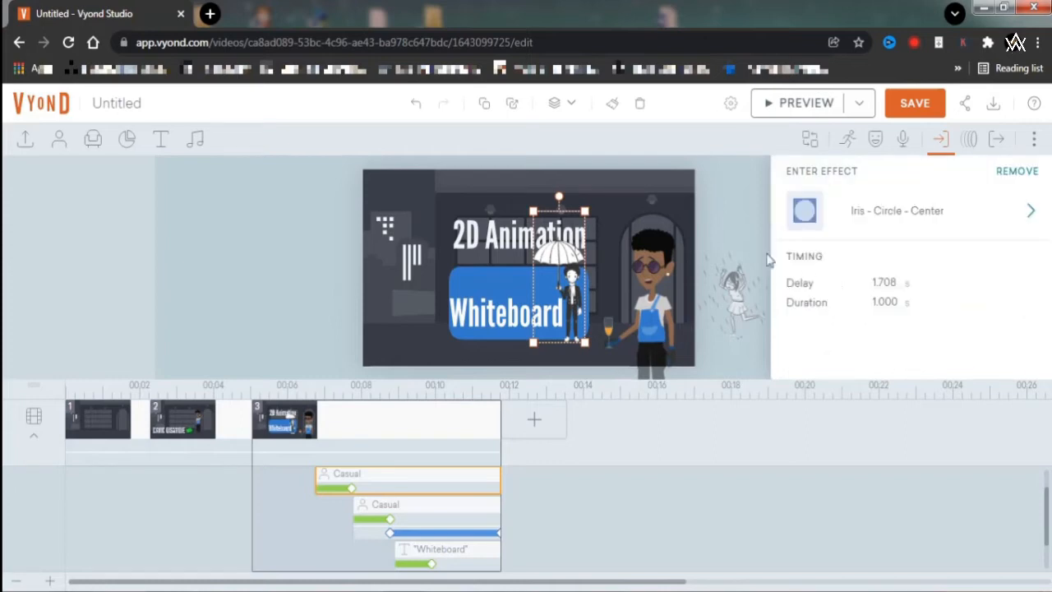
pyautogui.click(805, 104)
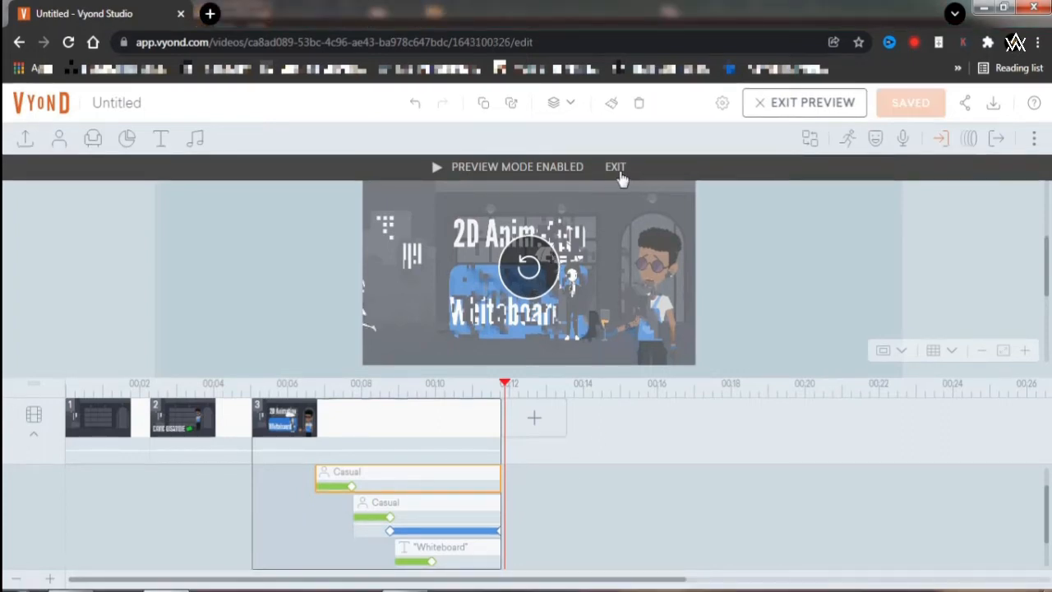
pyautogui.click(618, 168)
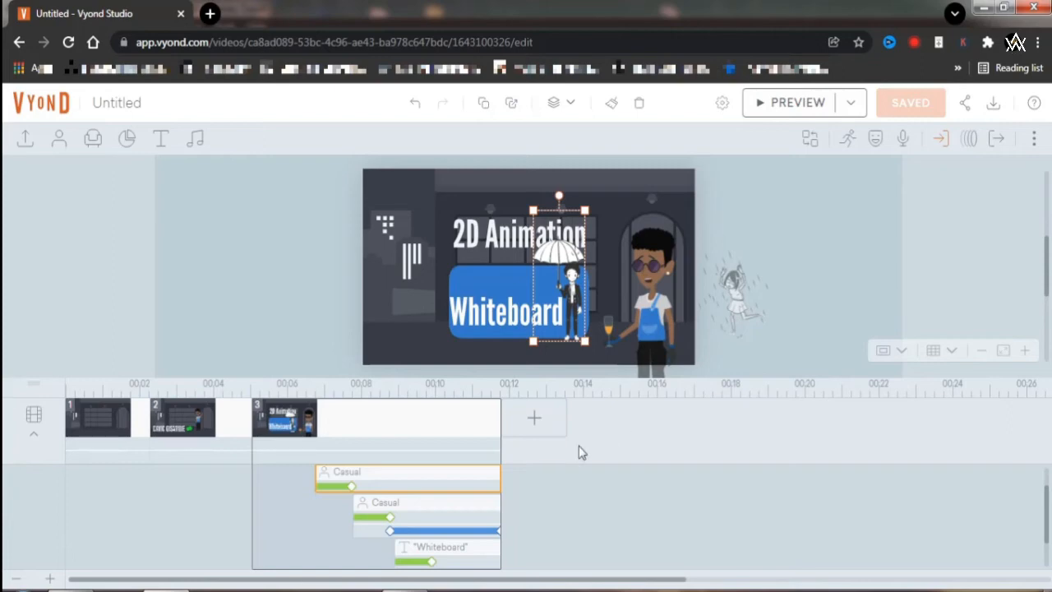
# - Add a scene after scene 3 that continues from its final state
pyautogui.click(465, 431)
pyautogui.rightClick(465, 431)
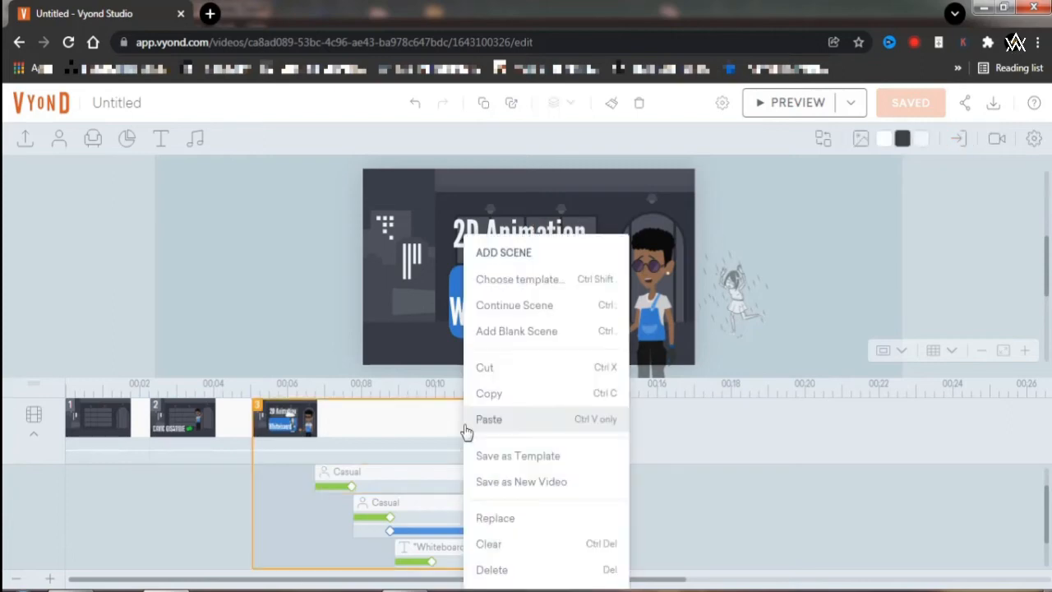
pyautogui.click(687, 510)
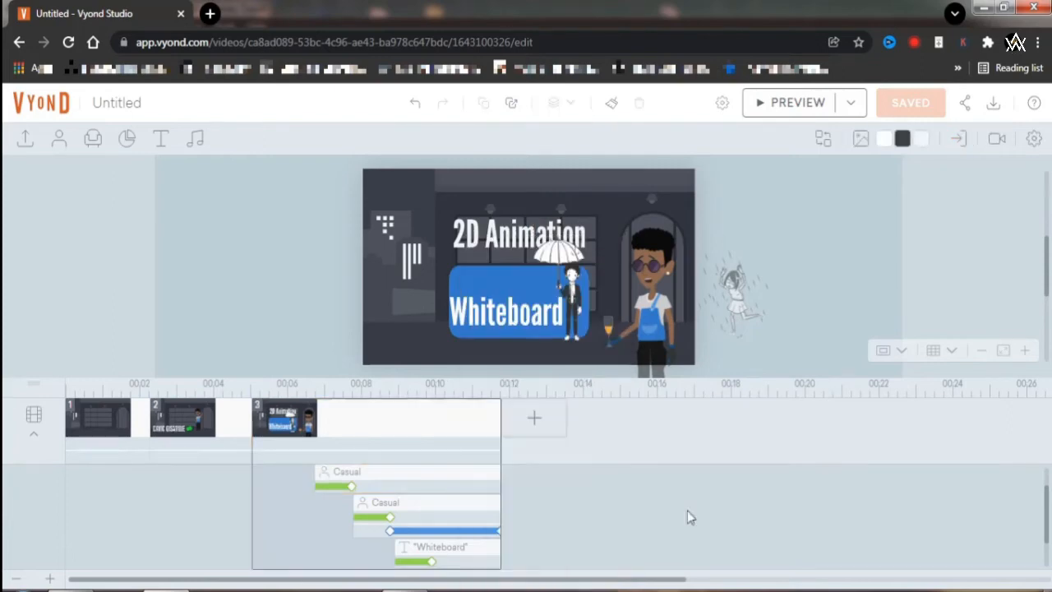
pyautogui.rightClick(436, 423)
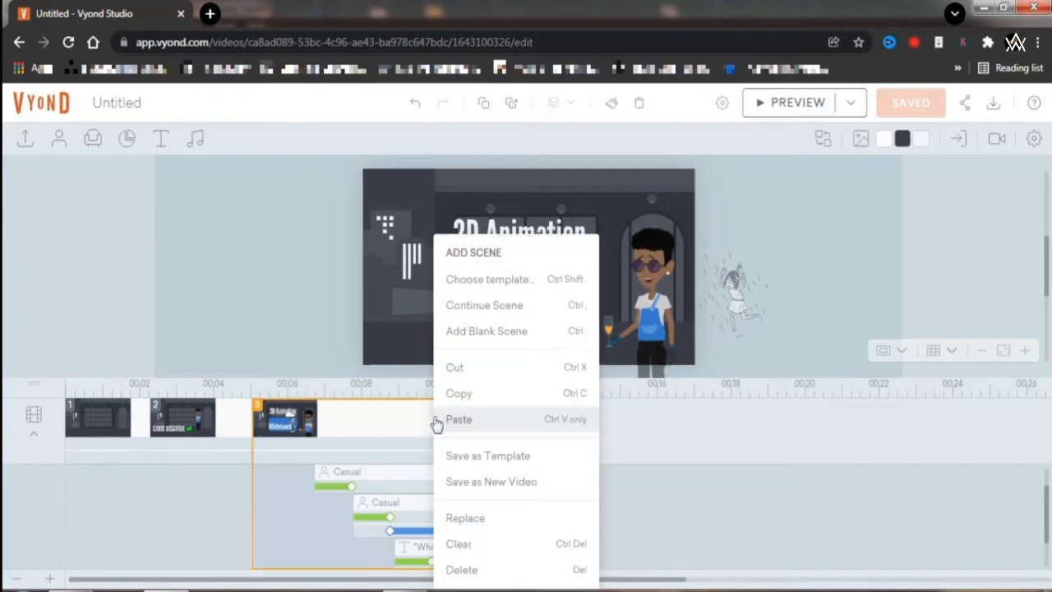
pyautogui.click(485, 306)
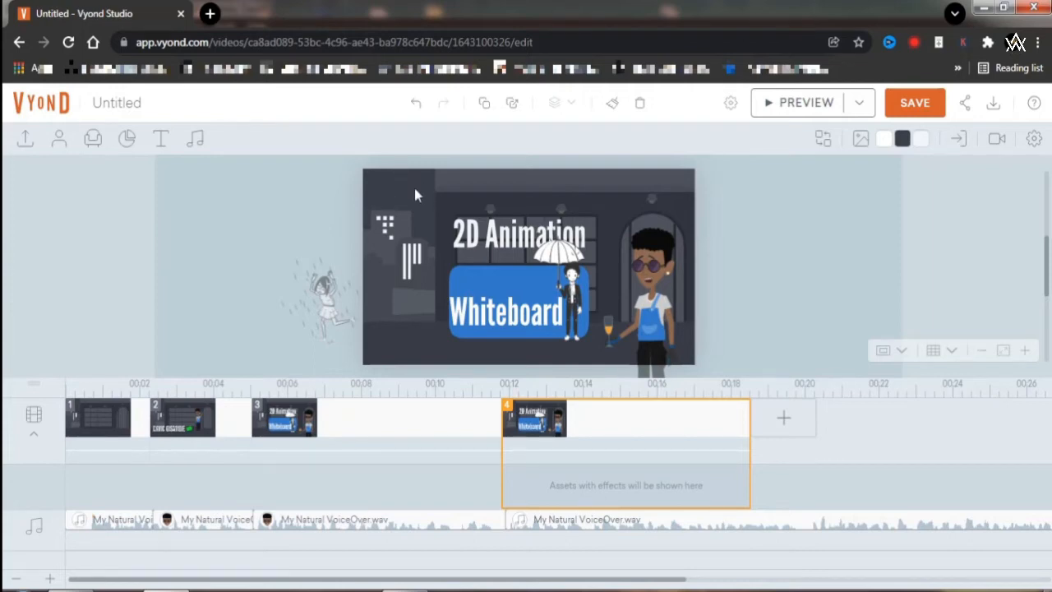
# - Delete the titles, blue shape and all characters from scene 4, including the off-stage girl in the rain, leaving the background
pyautogui.moveTo(414, 188); pyautogui.dragTo(656, 312)
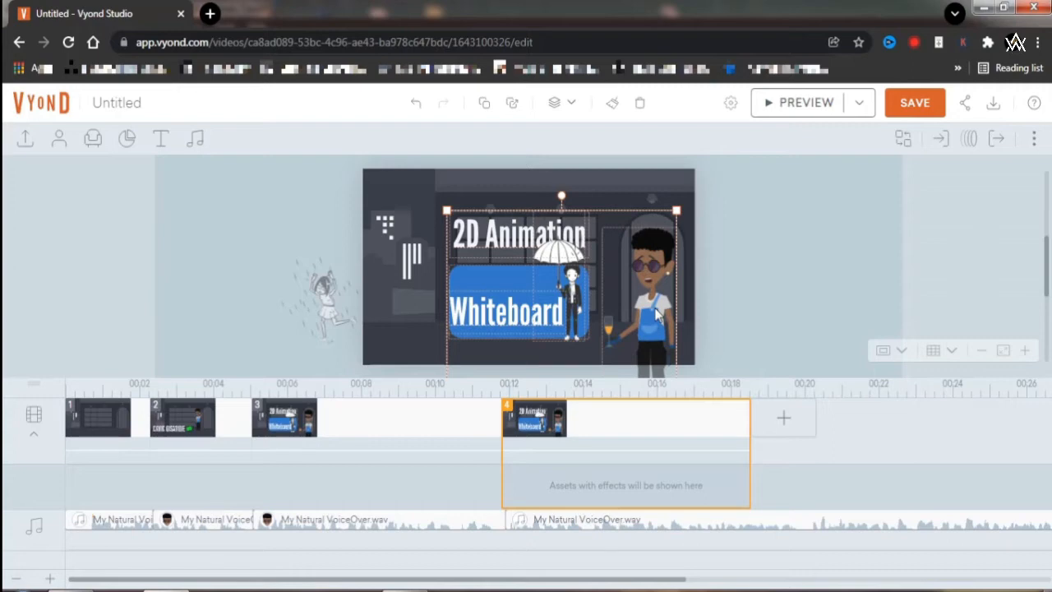
pyautogui.press('Delete')
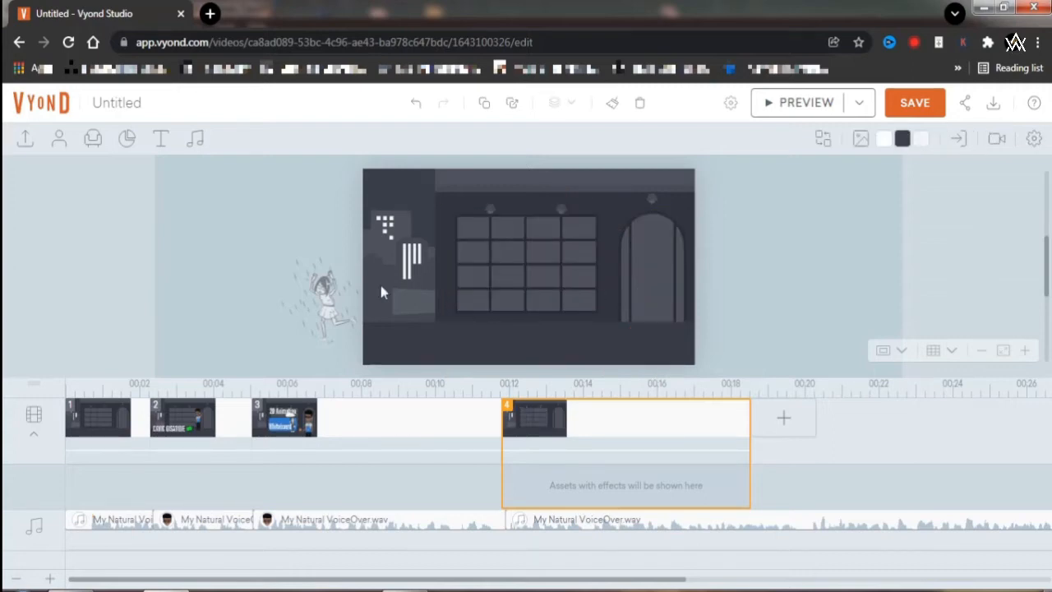
pyautogui.click(331, 292)
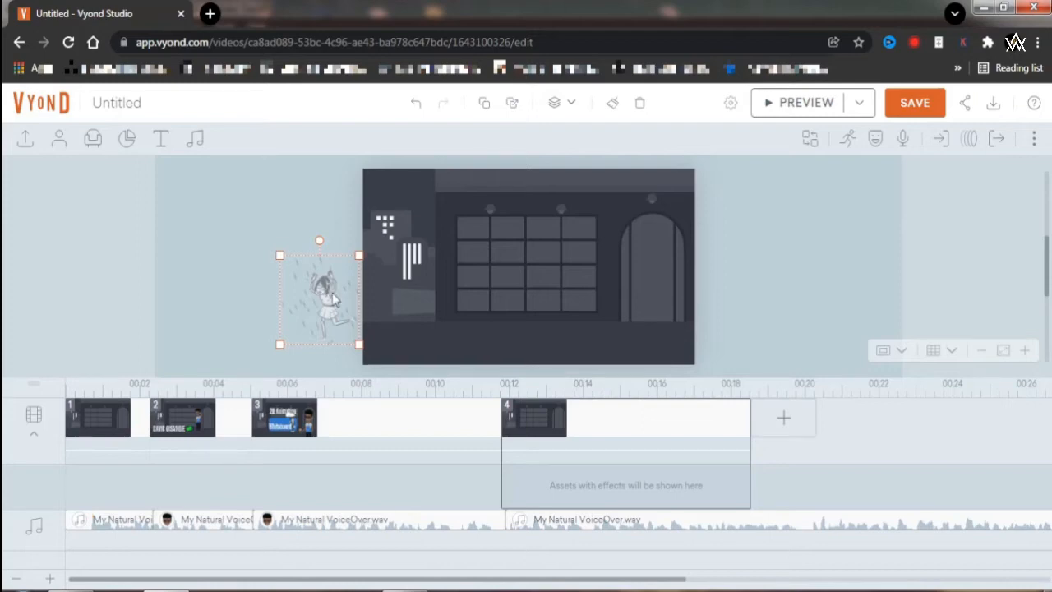
pyautogui.press('Delete')
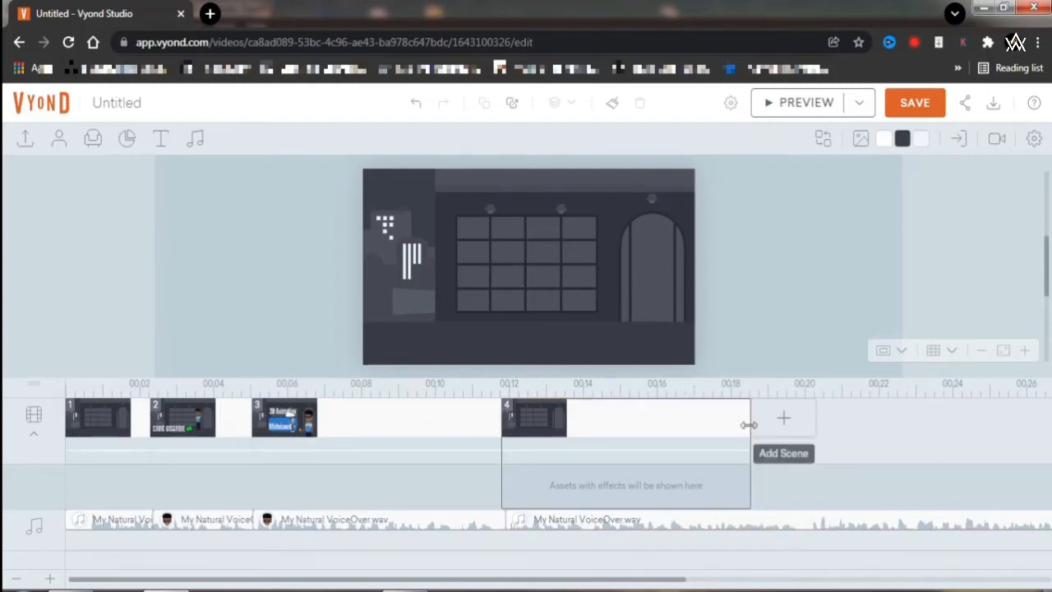
# - Extend scene 4 to end at about the 20-second mark and preview it against the voice-over
pyautogui.moveTo(770, 422); pyautogui.dragTo(803, 220)
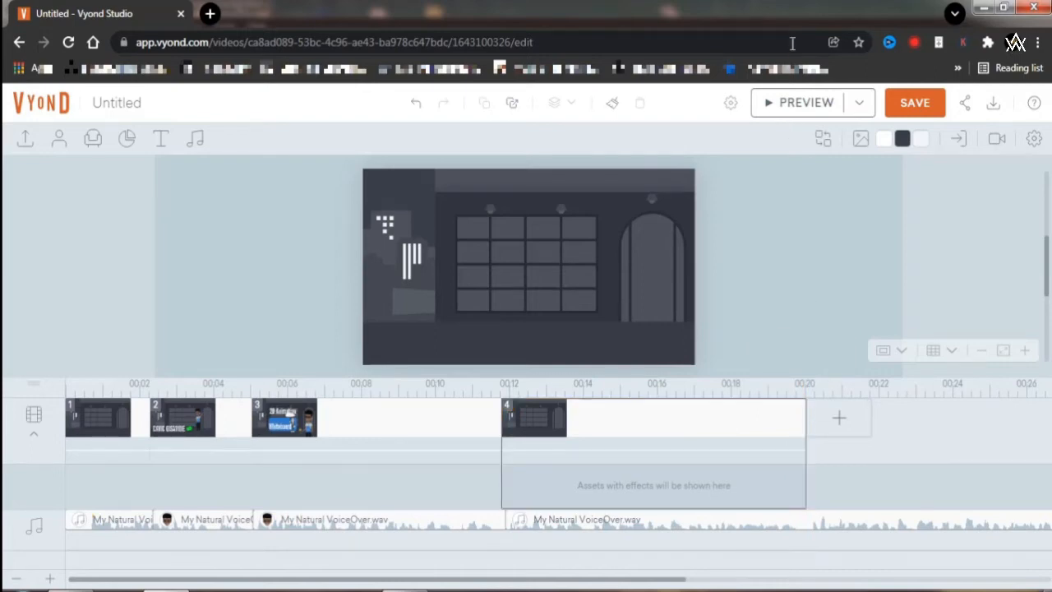
pyautogui.click(803, 102)
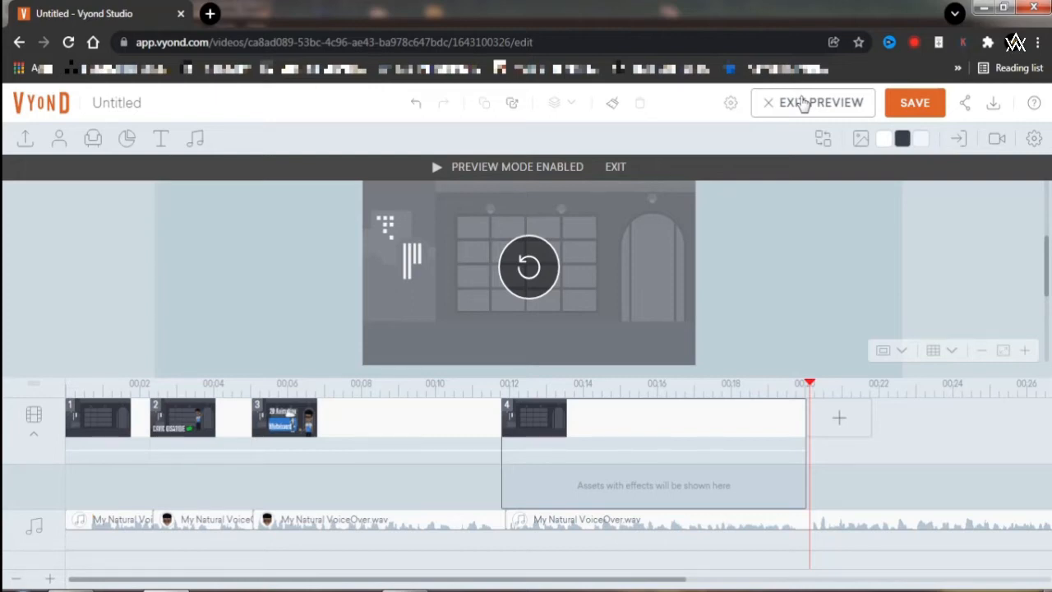
pyautogui.click(803, 102)
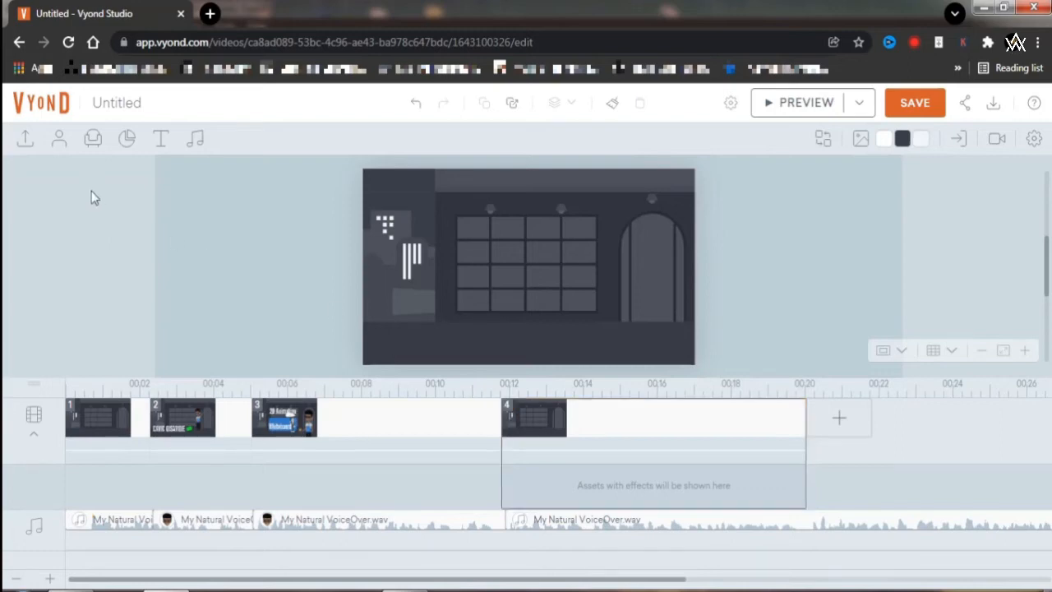
# - Add the man in blue overalls and the woman in the orange skirt from the saved characters to scene 4
pyautogui.click(58, 141)
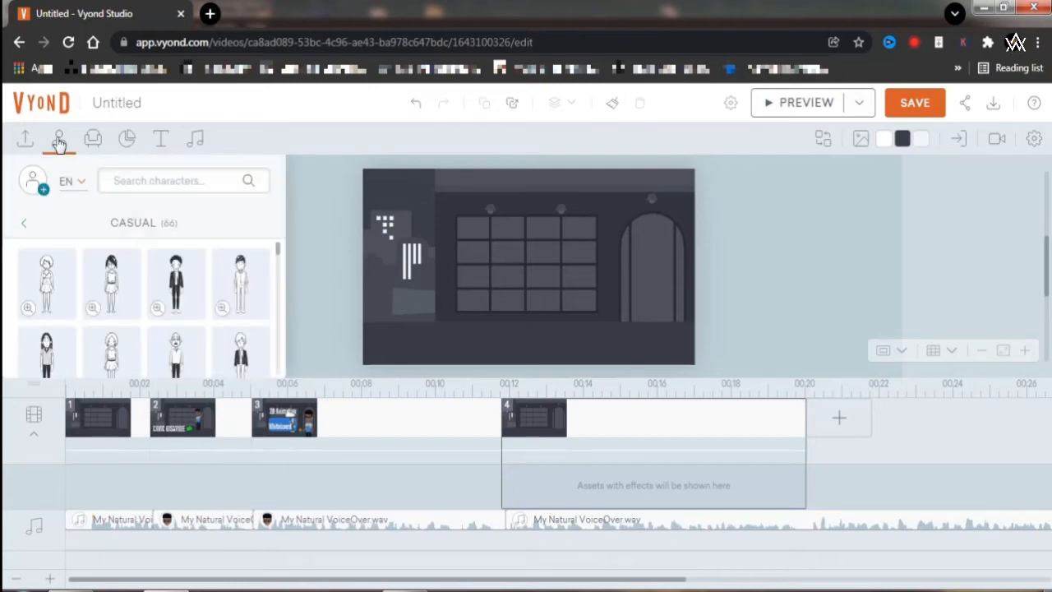
pyautogui.click(26, 228)
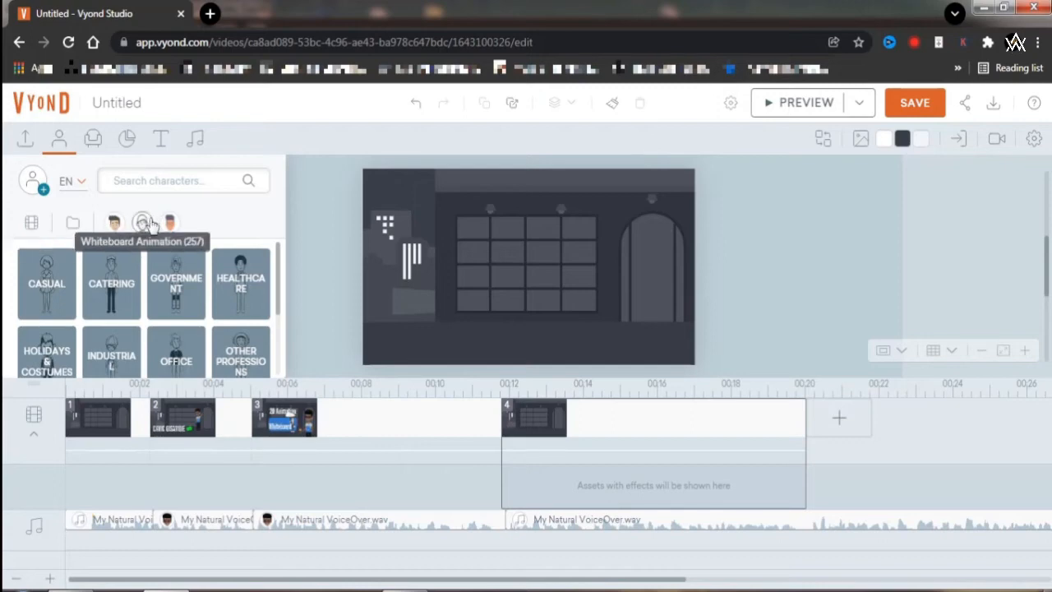
pyautogui.click(73, 227)
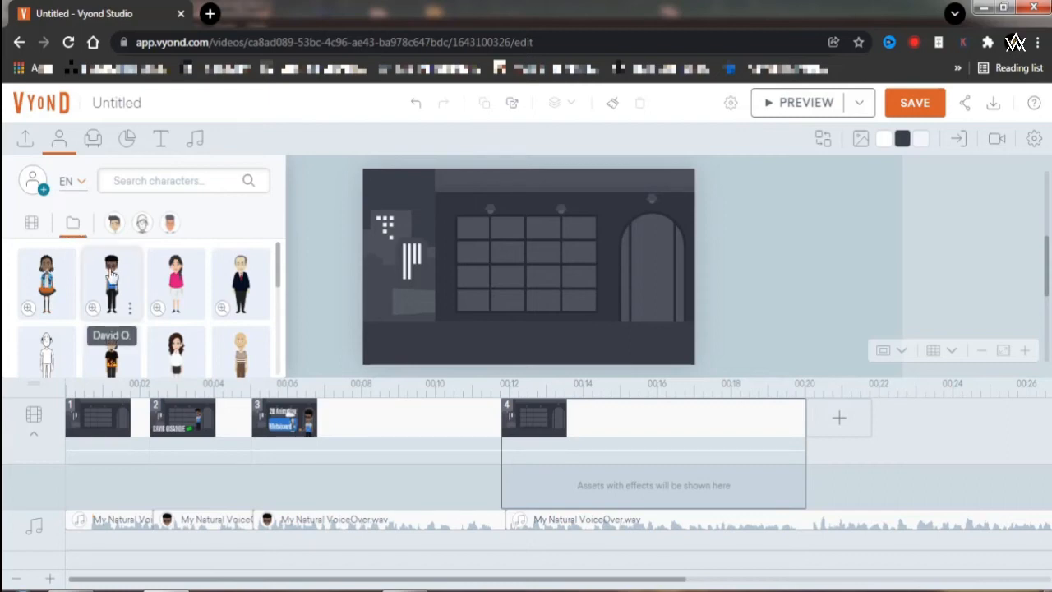
pyautogui.click(112, 274)
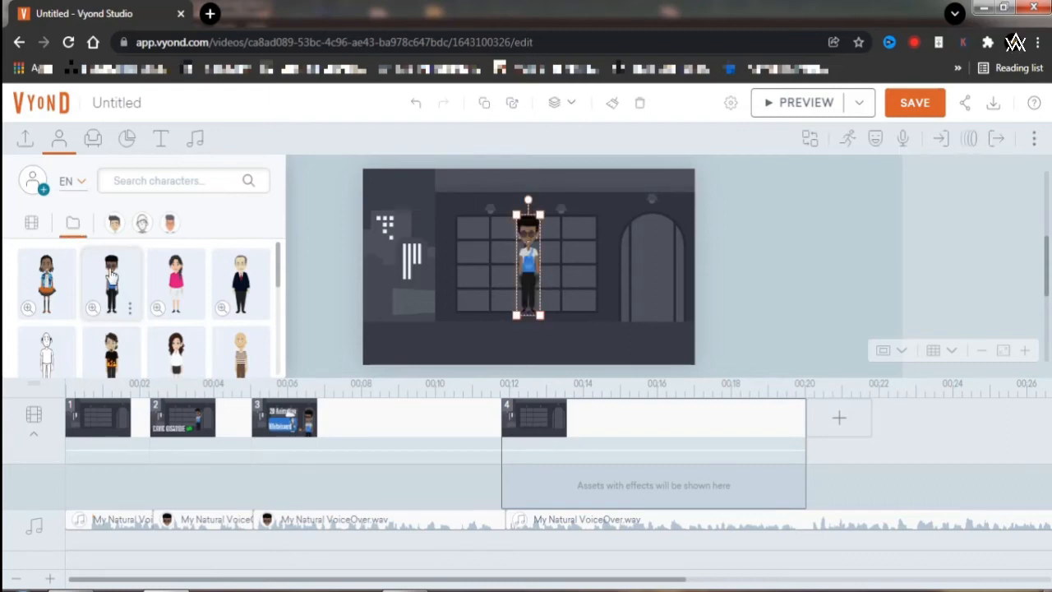
pyautogui.click(47, 284)
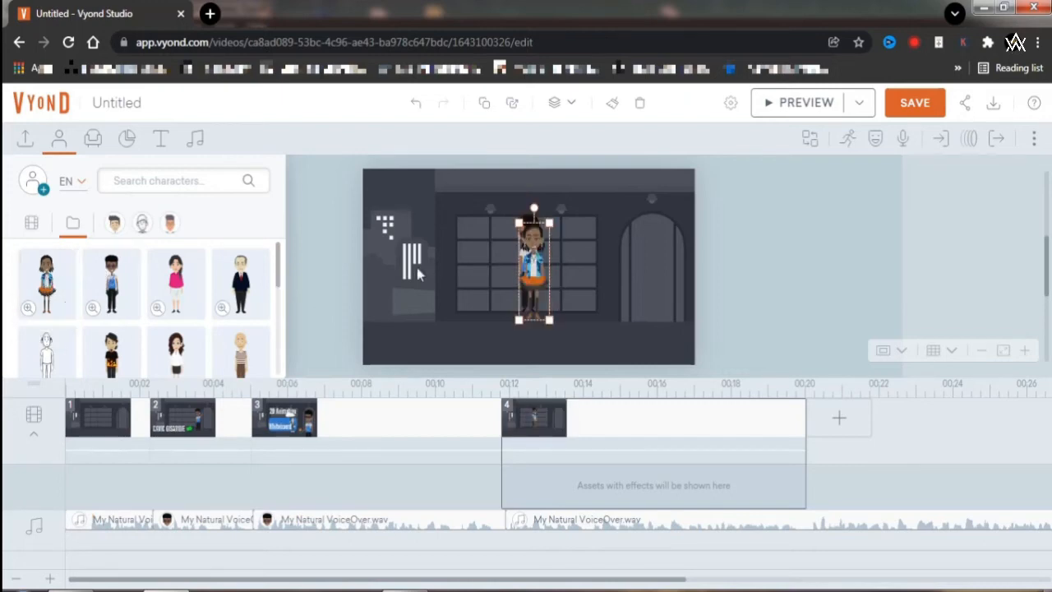
# - Separate the two characters on the scene's floor and enlarge both to about three-quarters of the scene height
pyautogui.moveTo(535, 269); pyautogui.dragTo(438, 305)
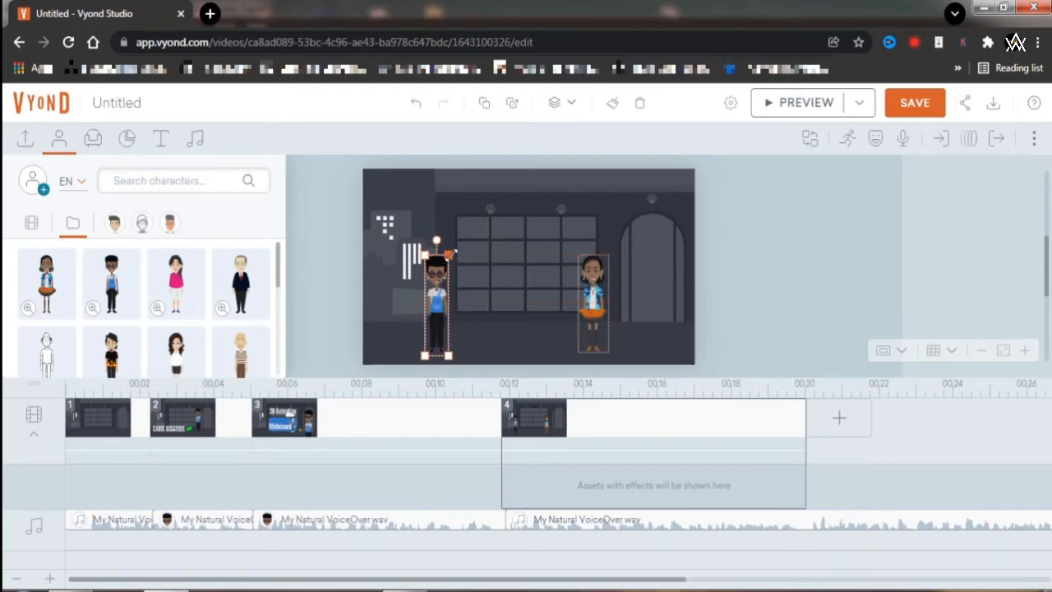
pyautogui.moveTo(447, 255); pyautogui.dragTo(514, 220)
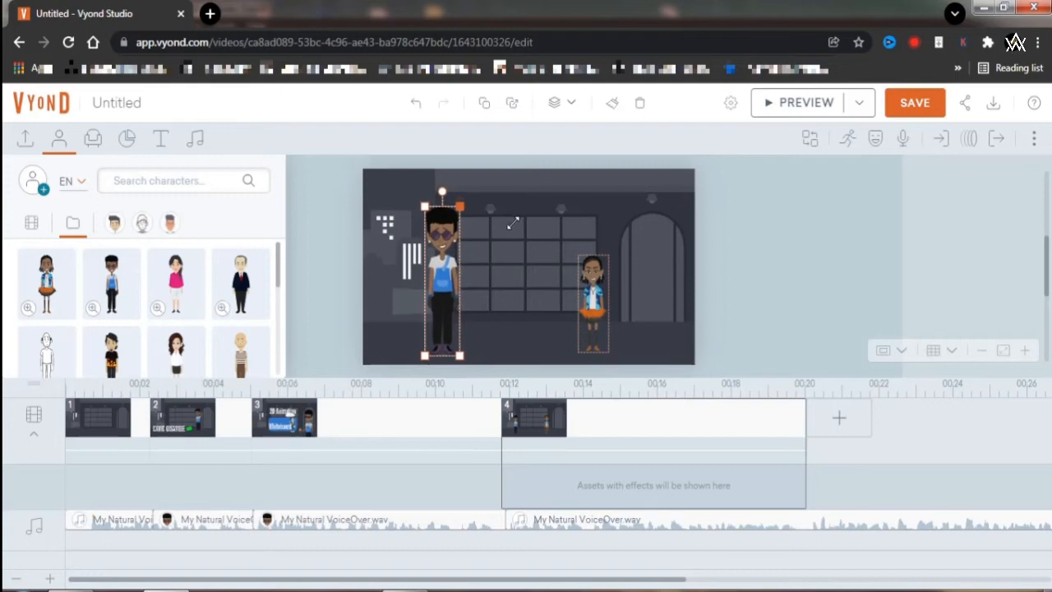
pyautogui.click(591, 285)
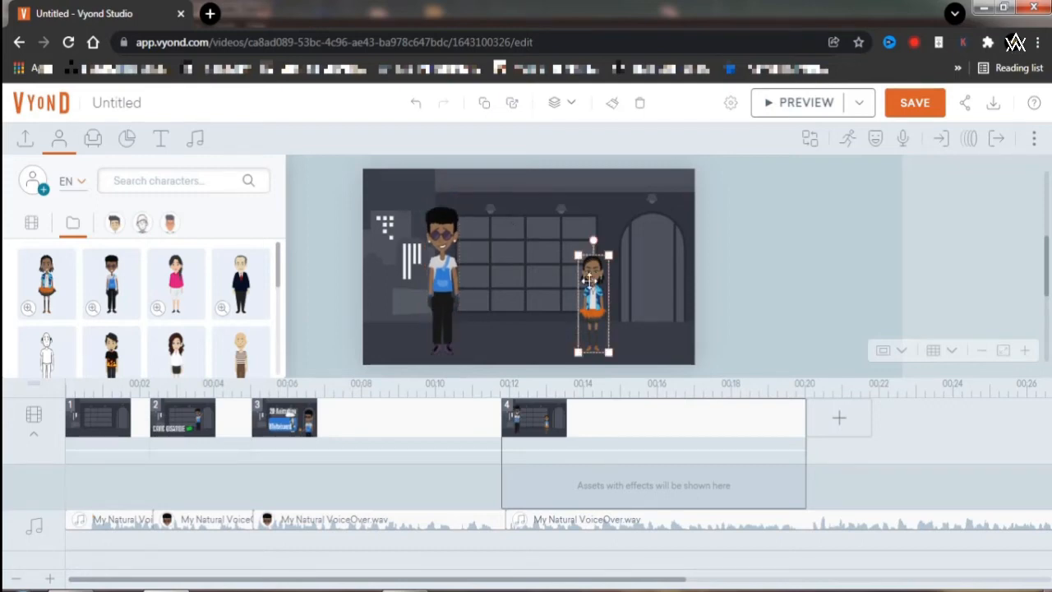
pyautogui.moveTo(578, 255); pyautogui.dragTo(540, 220)
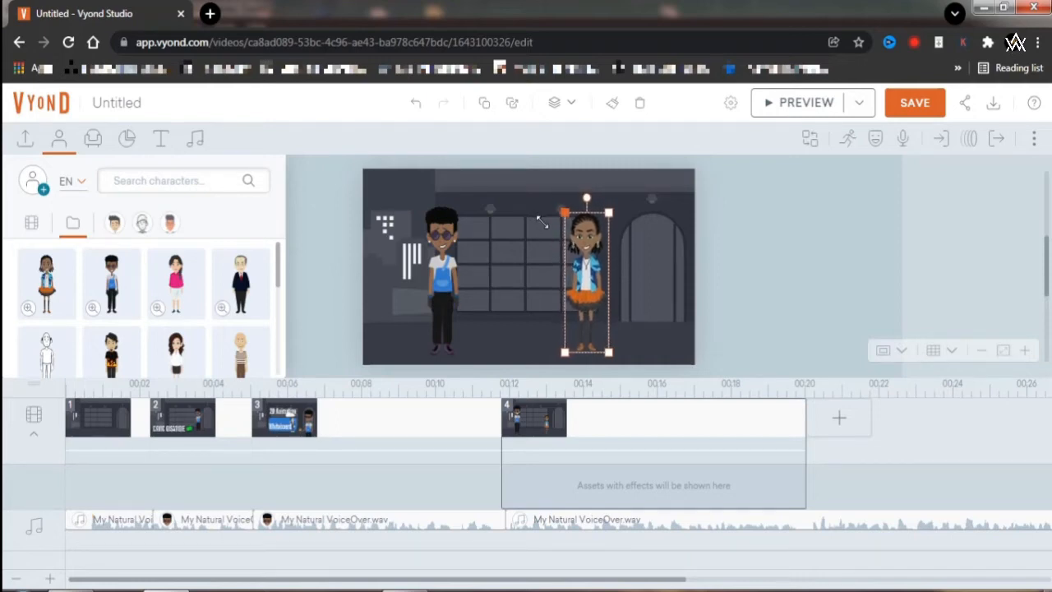
# - Position the man at the scene's left edge and the woman close beside him, with their feet roughly level
pyautogui.moveTo(590, 263); pyautogui.dragTo(555, 262)
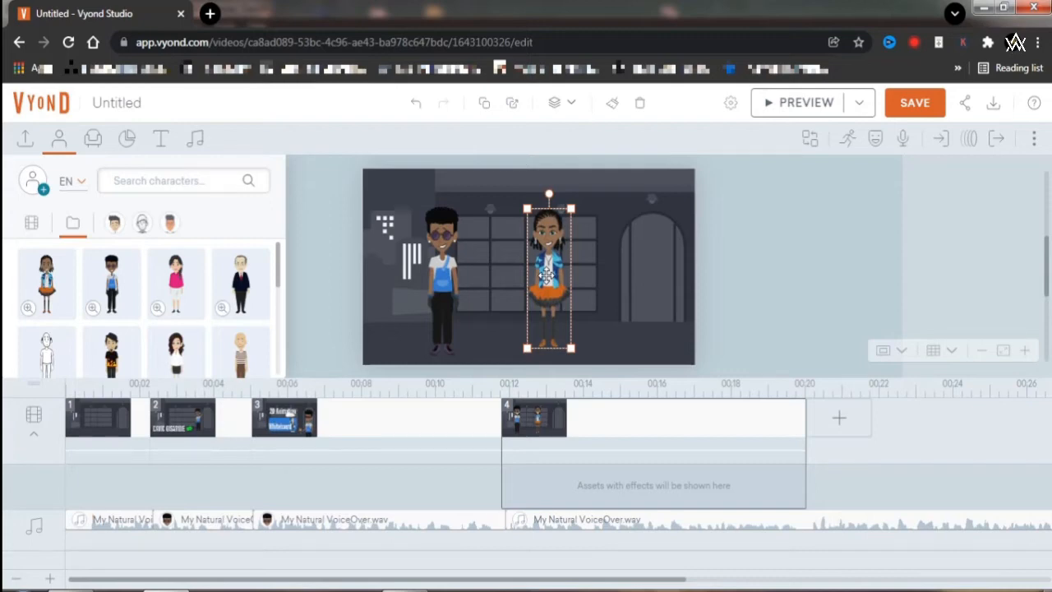
pyautogui.moveTo(546, 277); pyautogui.dragTo(520, 280)
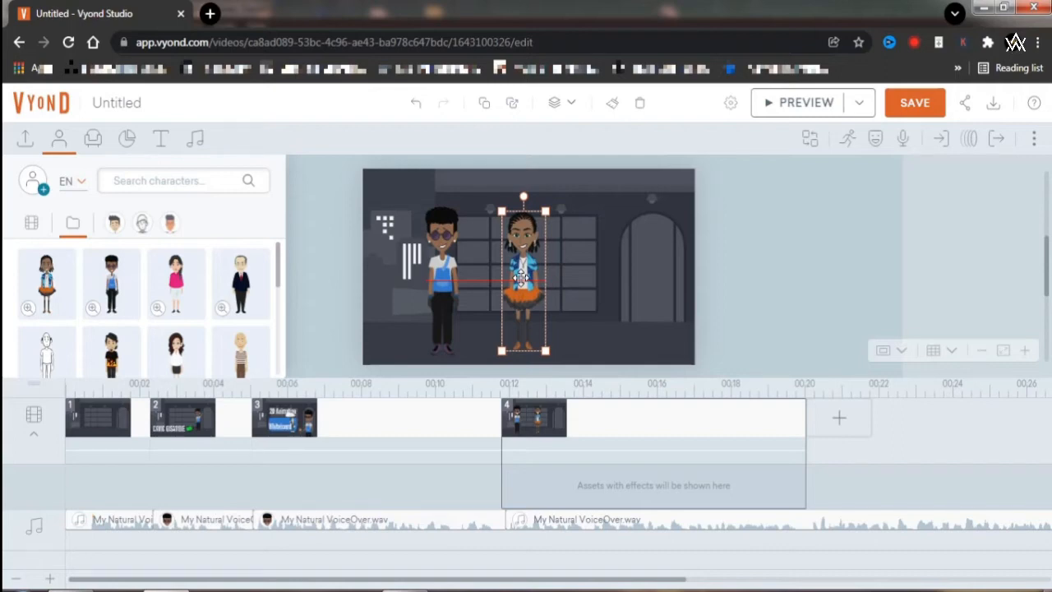
pyautogui.moveTo(520, 279); pyautogui.dragTo(514, 279)
pyautogui.moveTo(446, 270); pyautogui.dragTo(417, 270)
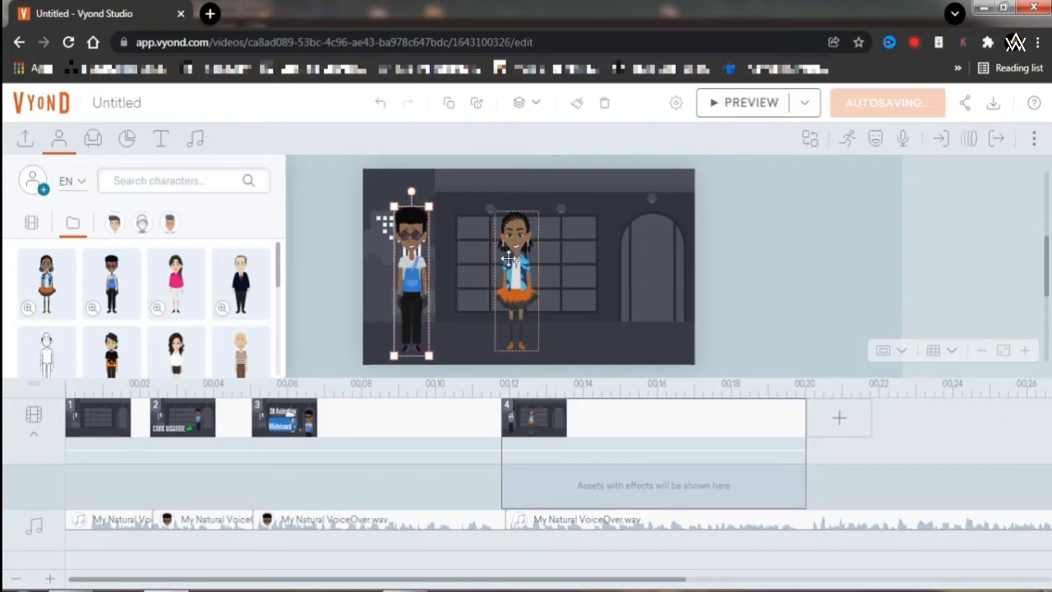
pyautogui.moveTo(513, 263); pyautogui.dragTo(487, 266)
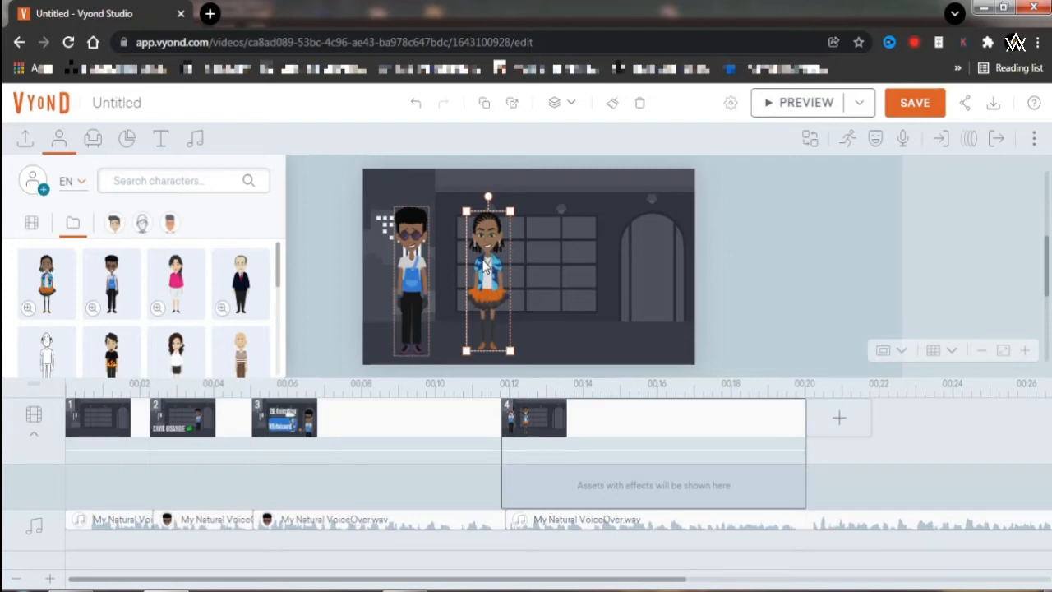
# - Split the scene 4 voice-over clip at 20.000 s, where the scene ends
pyautogui.click(410, 276)
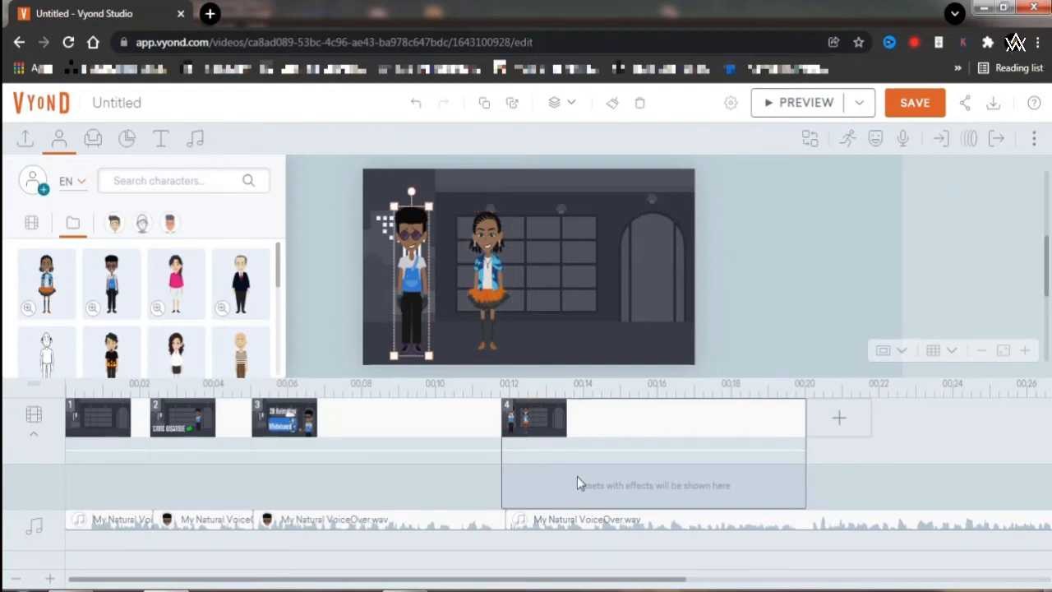
pyautogui.click(590, 521)
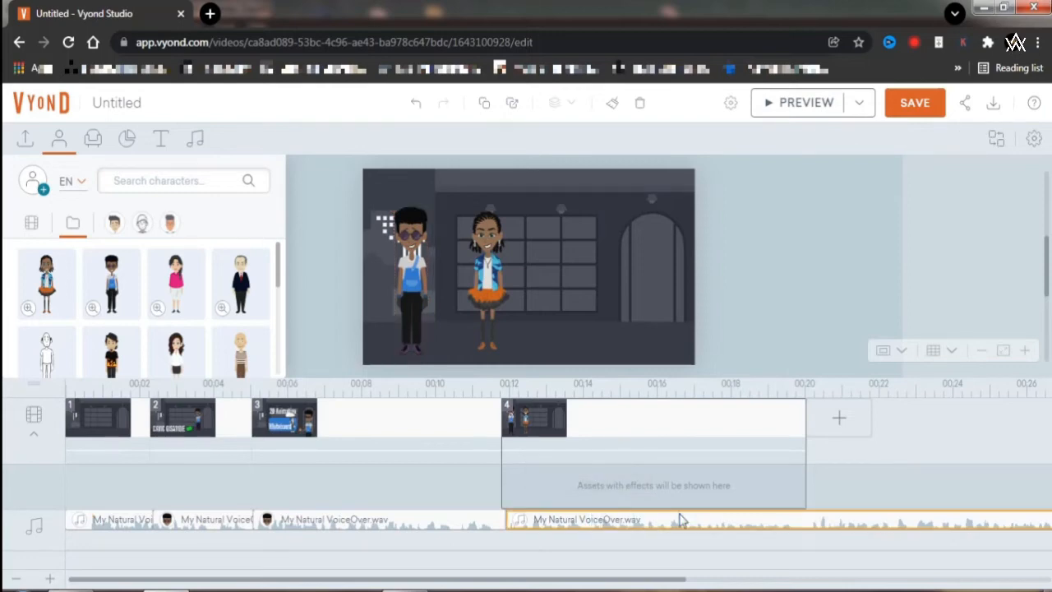
pyautogui.rightClick(806, 524)
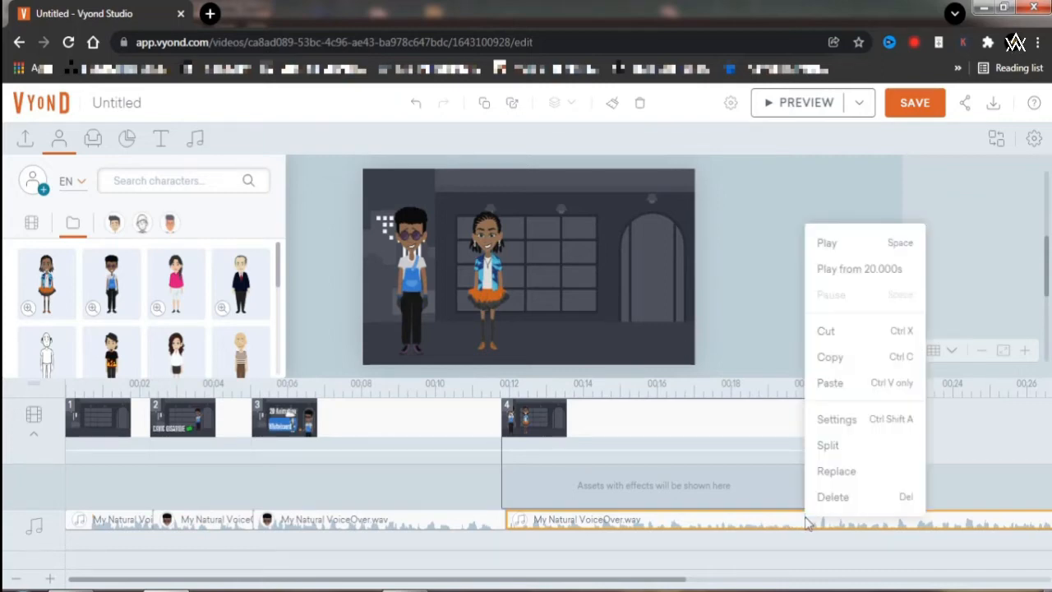
pyautogui.click(826, 446)
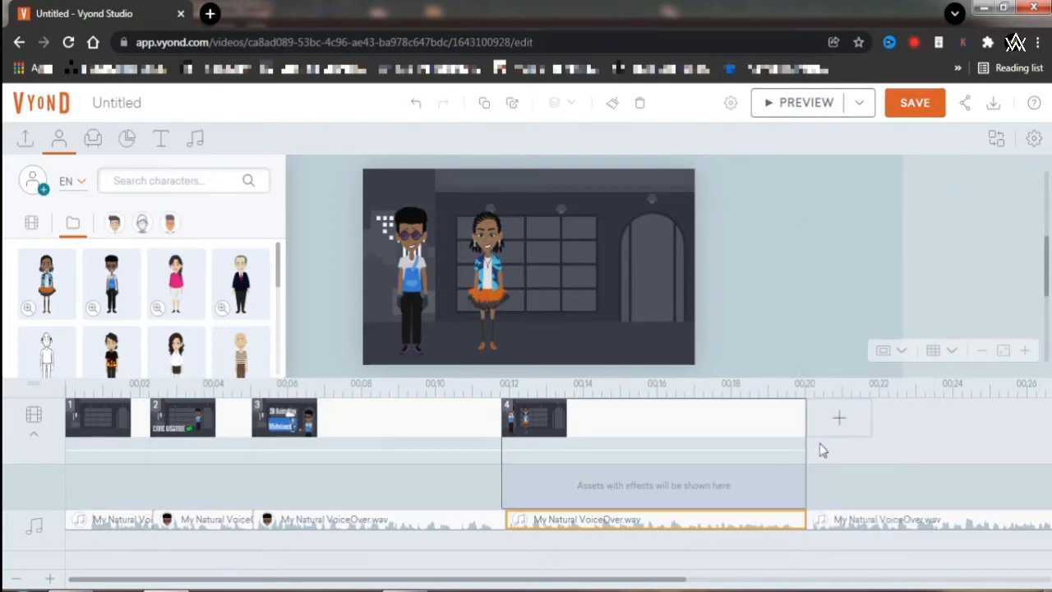
# - Assign the scene 4 voice-over clip to the male character as its speaker
pyautogui.rightClick(712, 524)
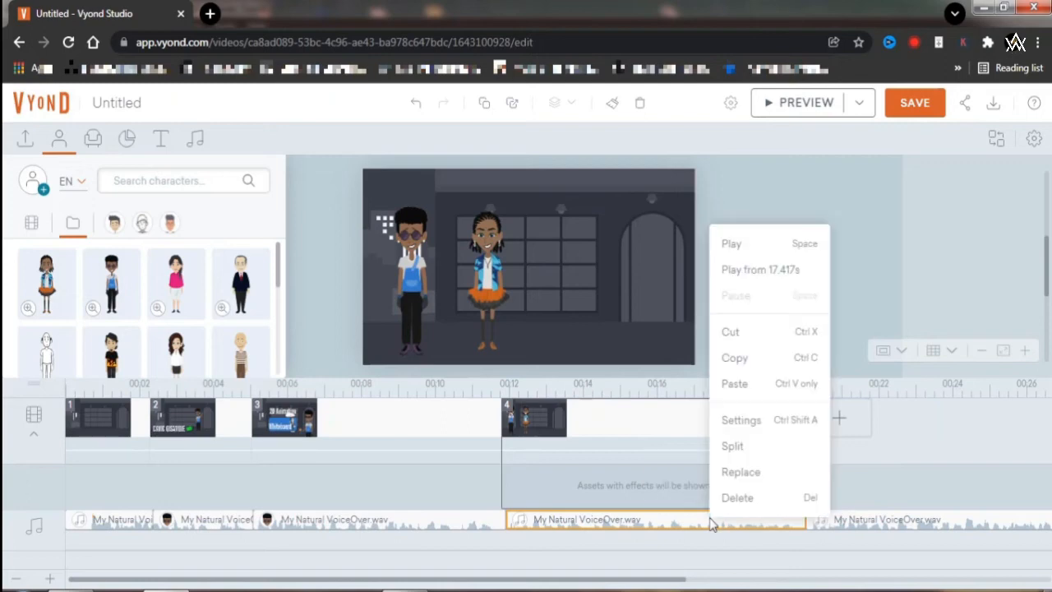
pyautogui.click(740, 422)
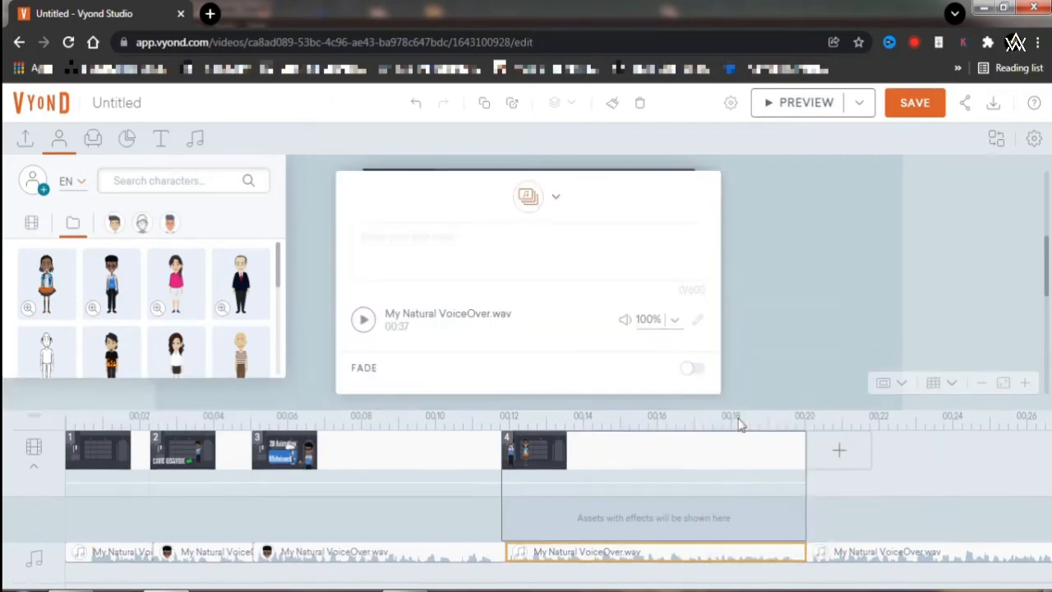
pyautogui.click(557, 202)
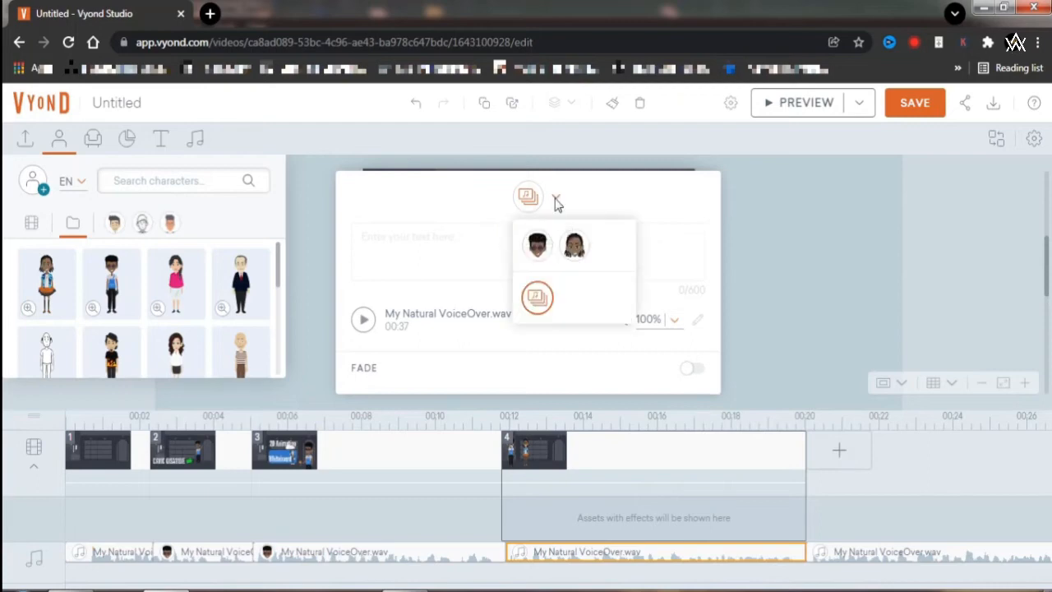
pyautogui.click(539, 246)
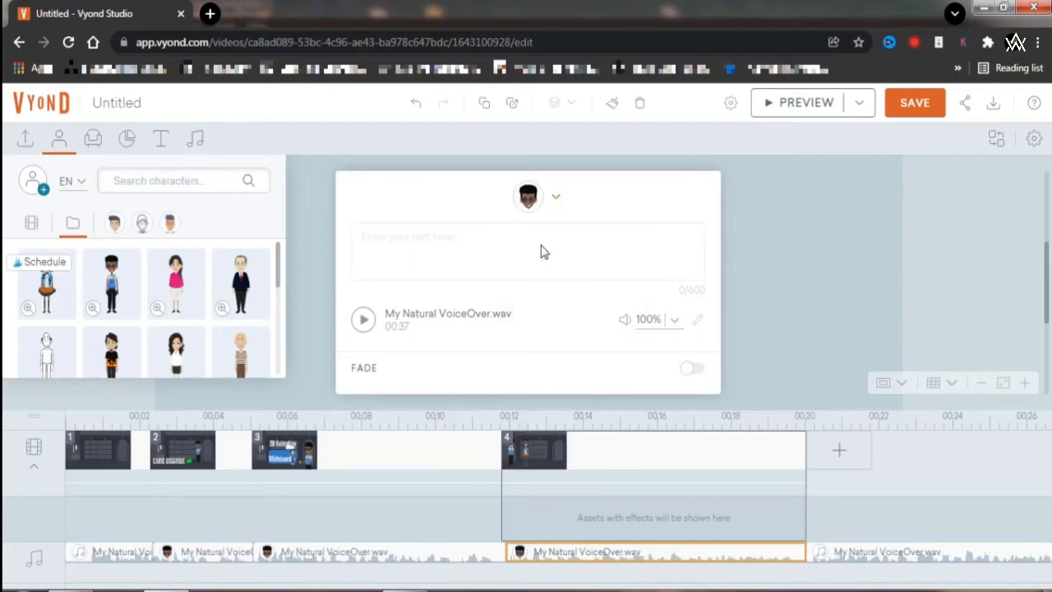
pyautogui.click(793, 200)
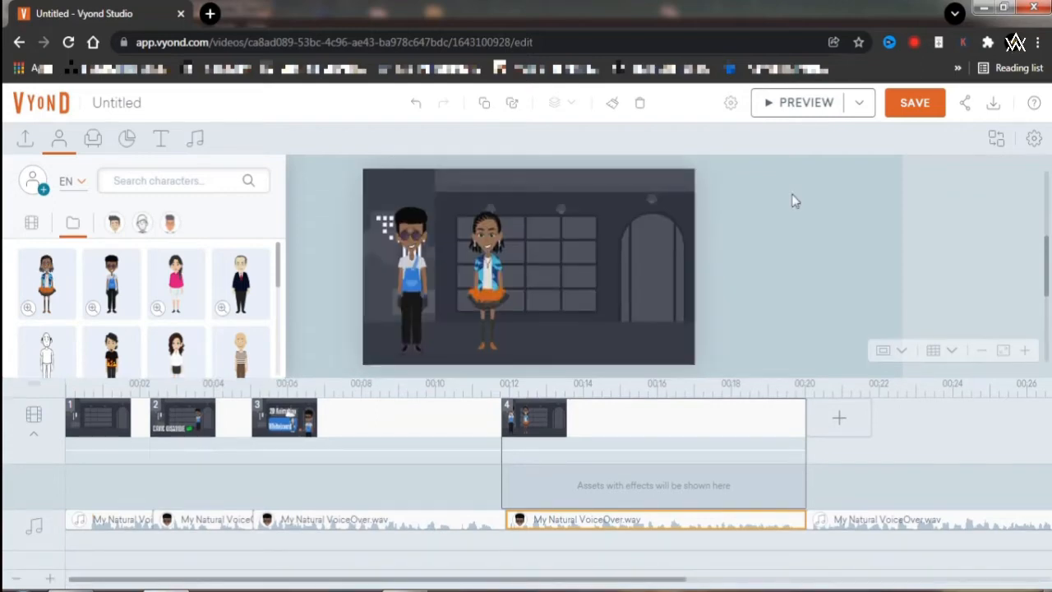
# - Search the man's actions for "talking", preview the standing talking pose with a raised hand, and apply it to him
pyautogui.click(411, 284)
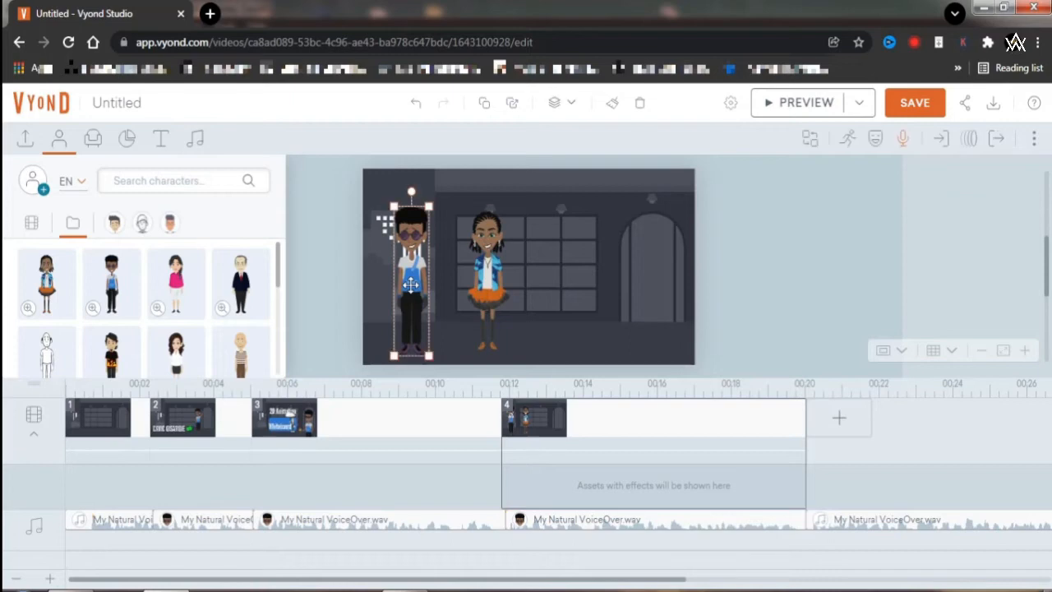
pyautogui.click(849, 142)
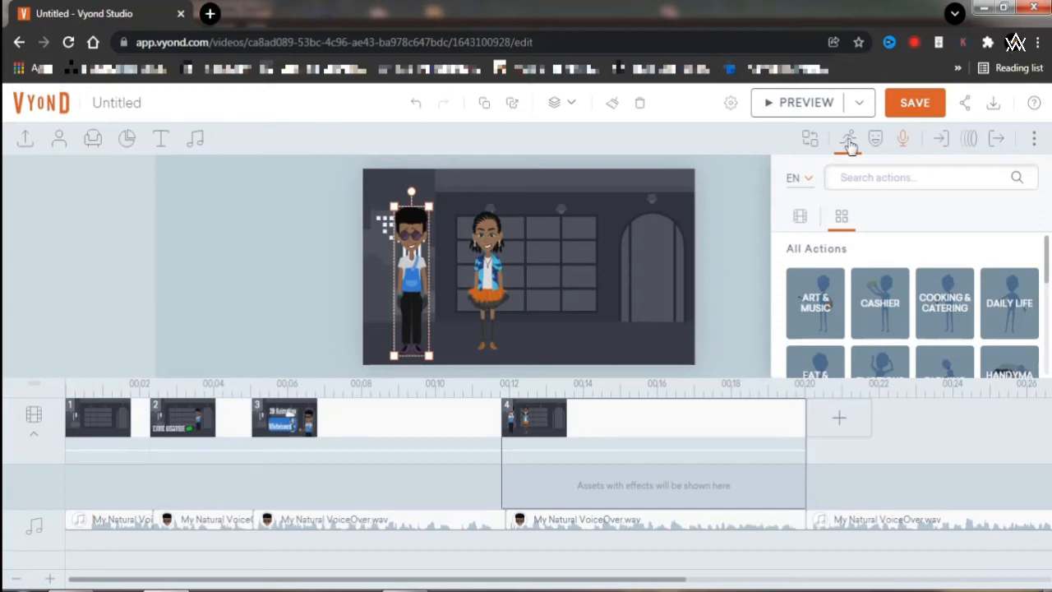
pyautogui.click(864, 178)
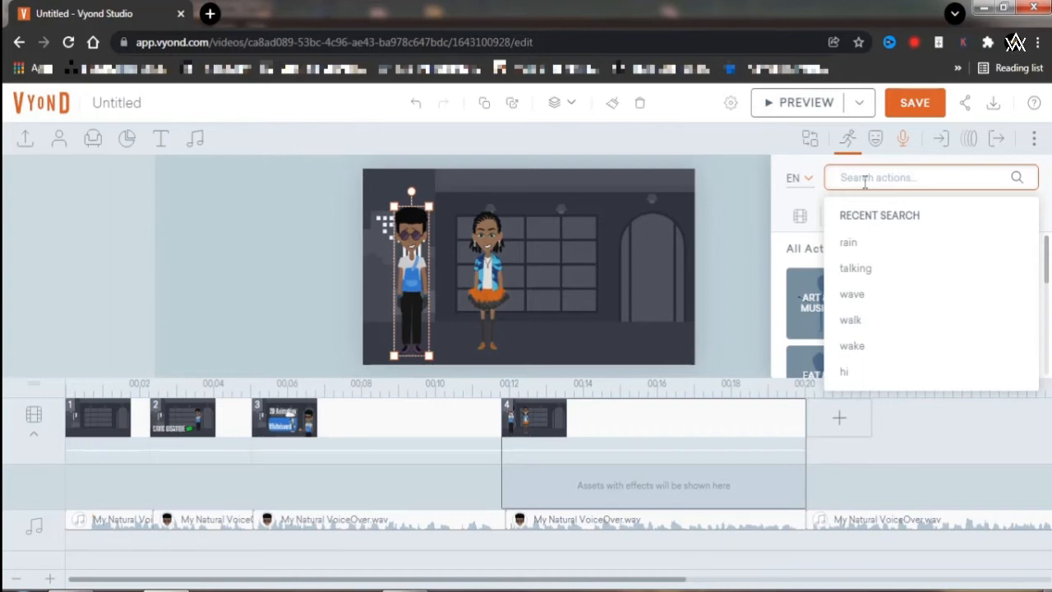
pyautogui.click(869, 272)
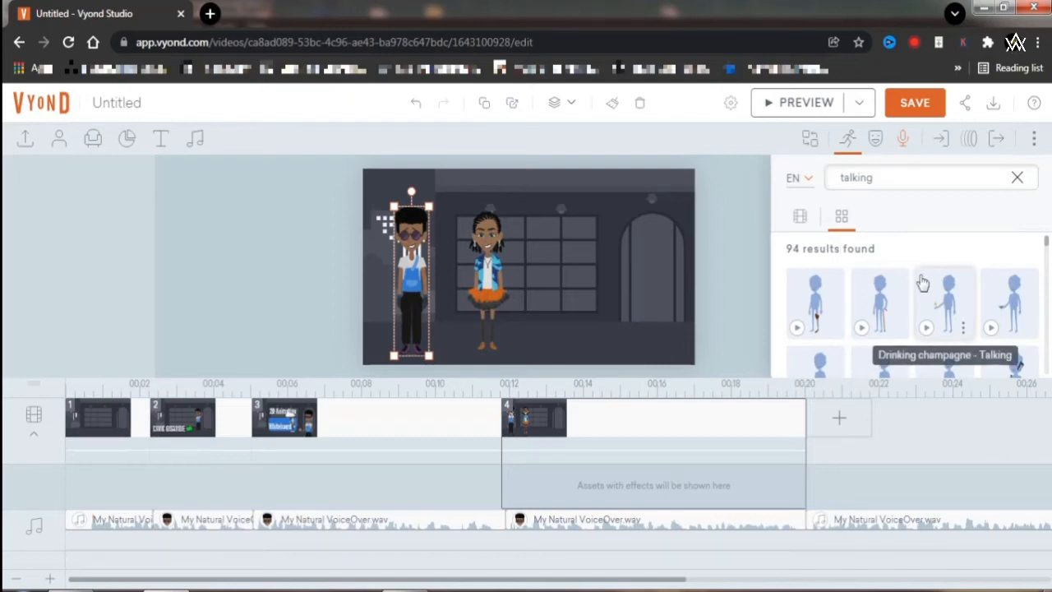
pyautogui.scroll(-1, 922, 282)
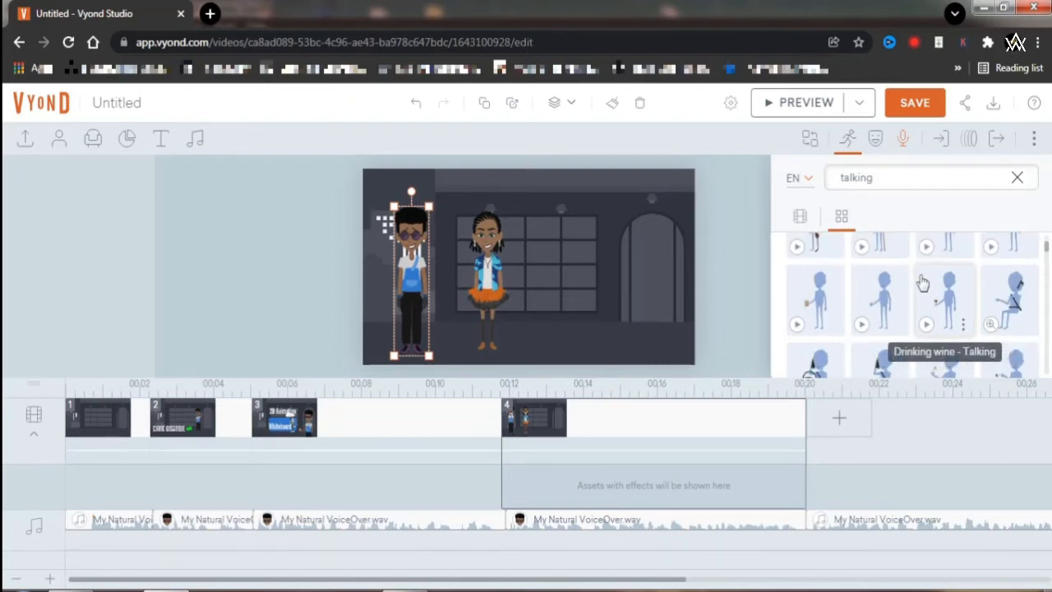
pyautogui.scroll(-1, 922, 283)
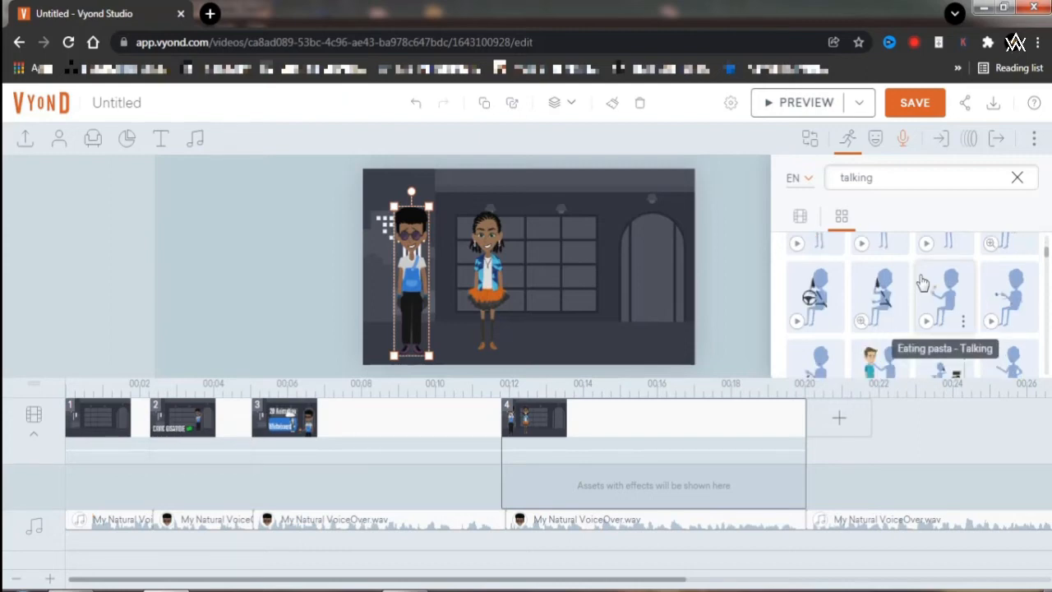
pyautogui.scroll(-1, 922, 283)
pyautogui.scroll(-1, 922, 282)
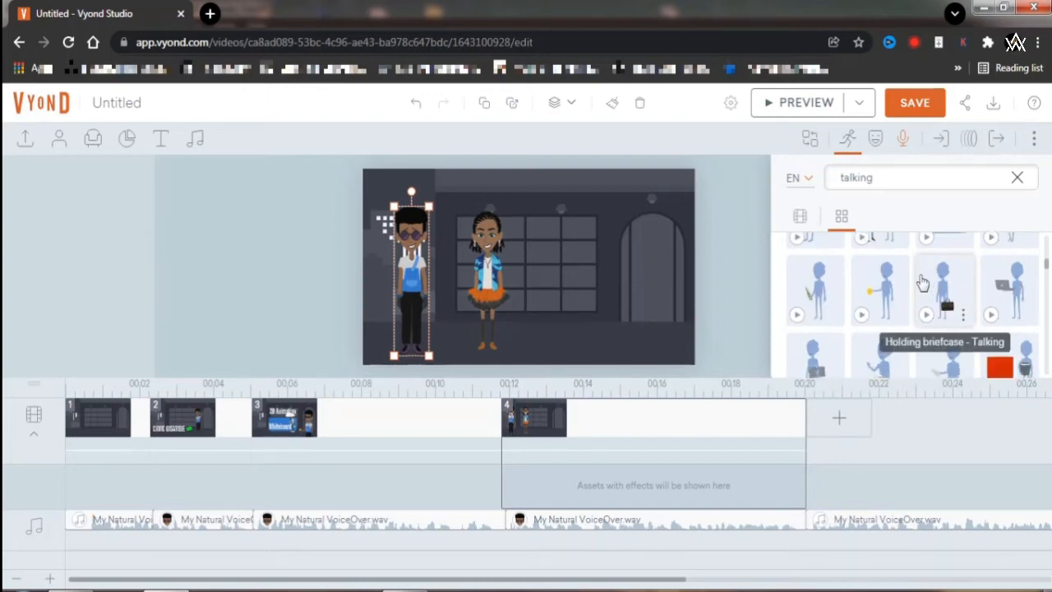
pyautogui.scroll(-1, 922, 282)
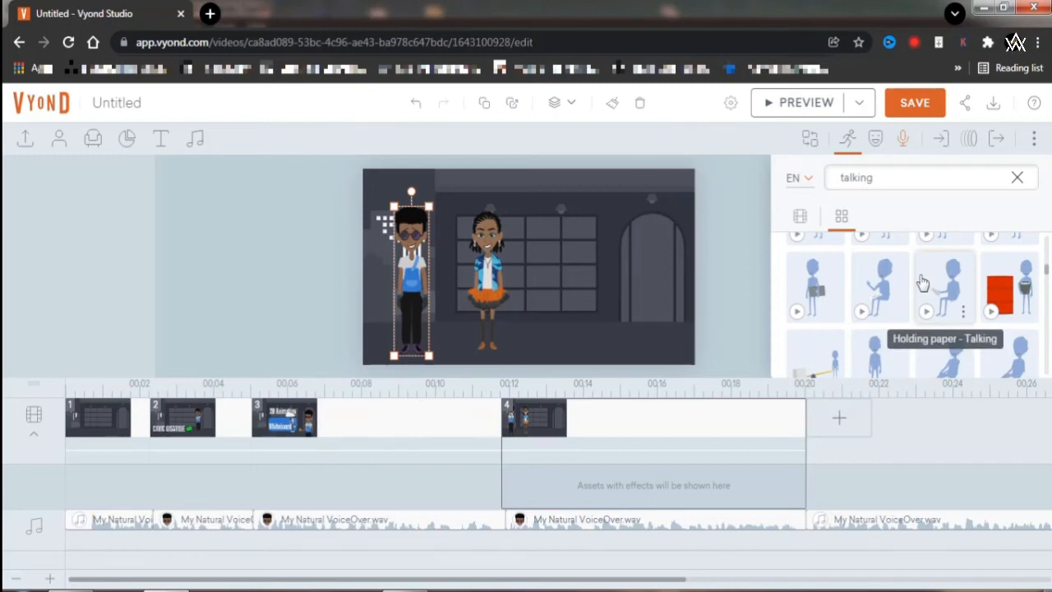
pyautogui.scroll(-1, 922, 282)
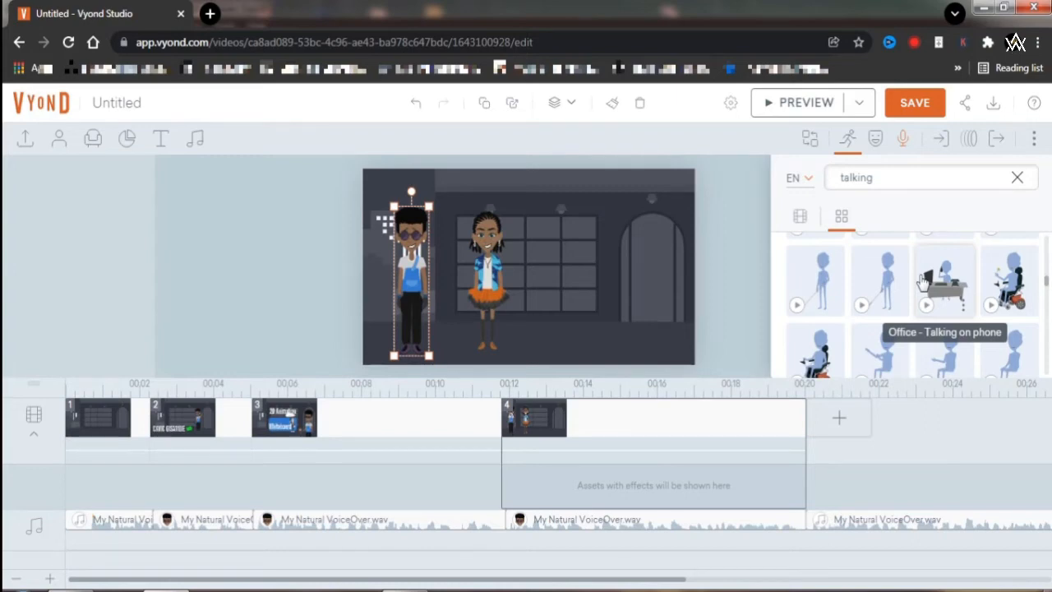
pyautogui.scroll(-1, 922, 283)
pyautogui.scroll(-1, 922, 282)
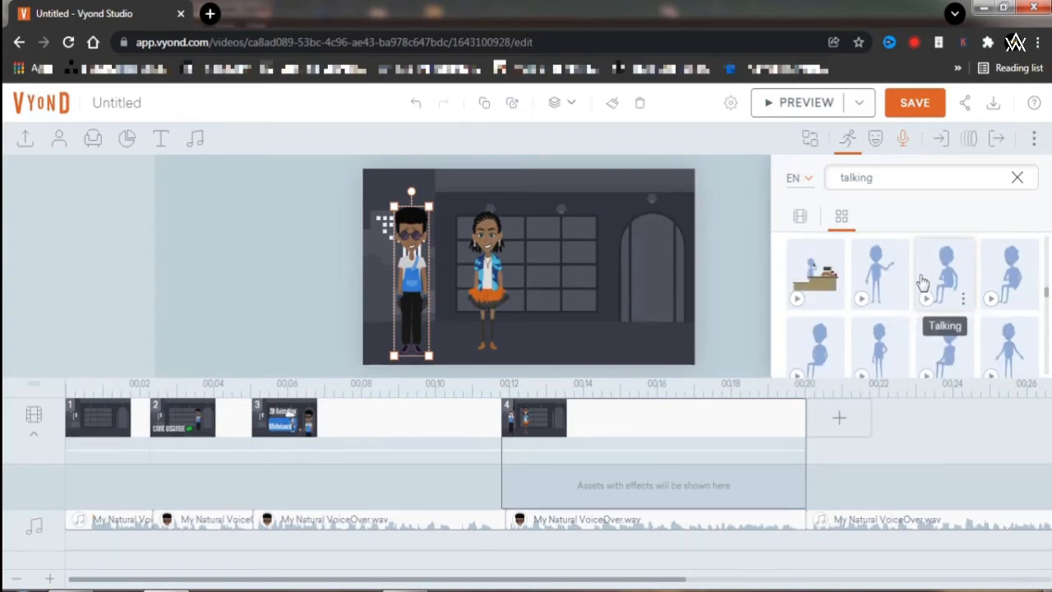
pyautogui.click(862, 300)
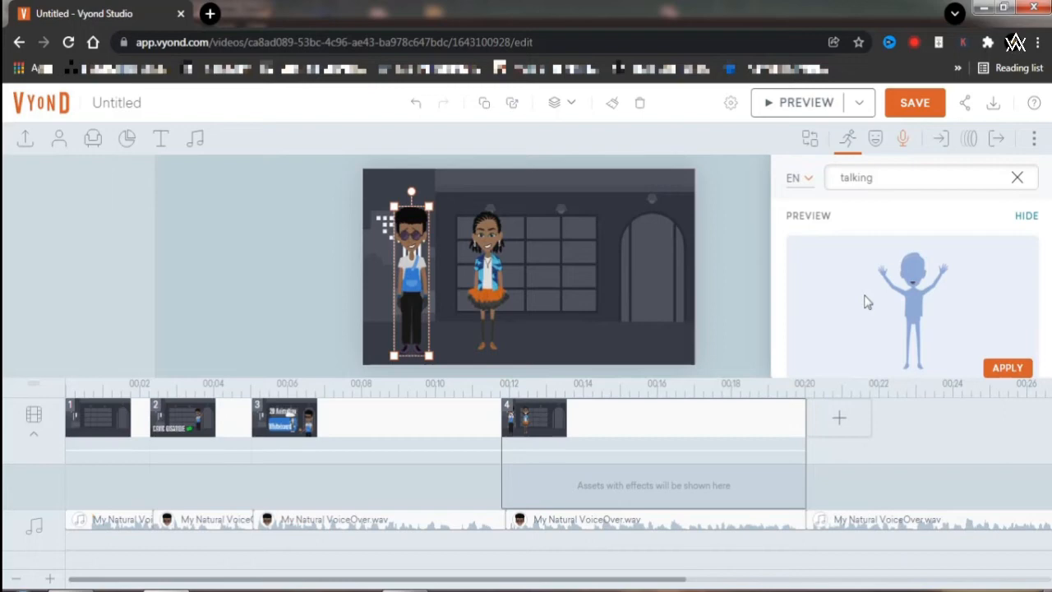
pyautogui.click(1008, 369)
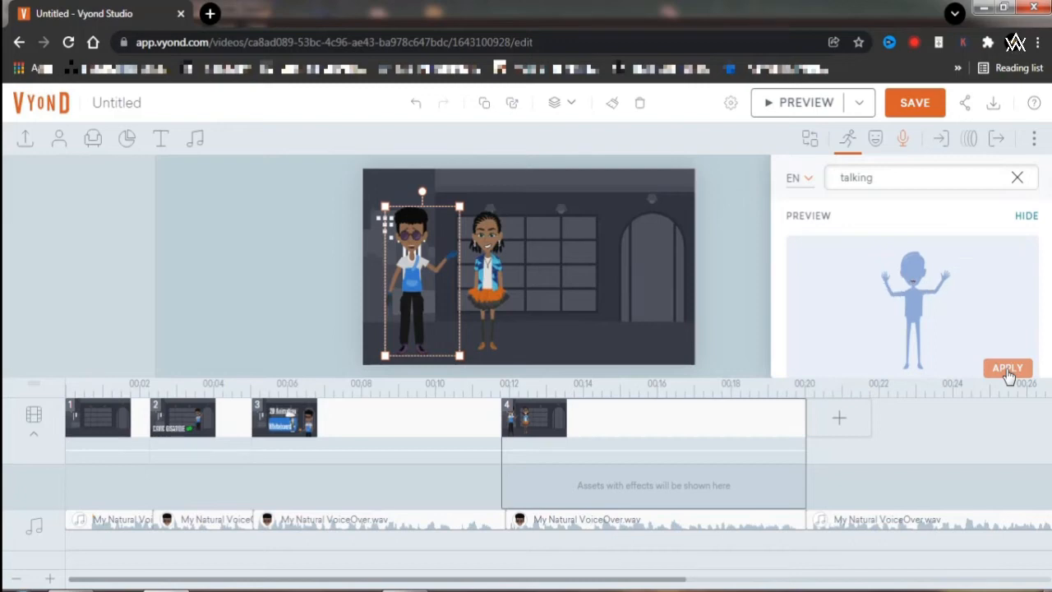
pyautogui.click(1027, 216)
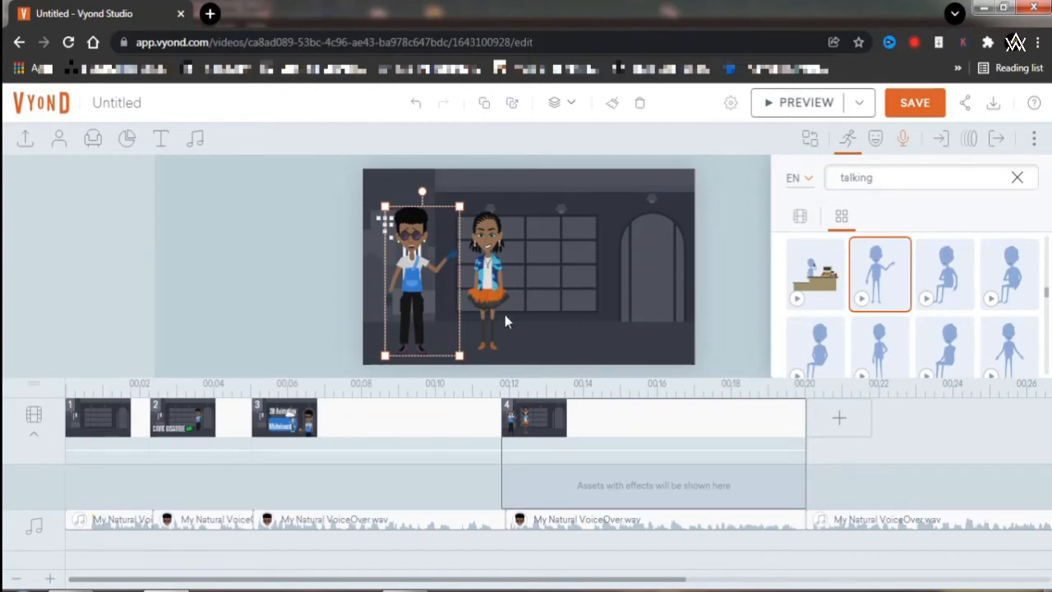
# - Add a plain title to scene 4 and replace its placeholder text with the male character's first name in capitals
pyautogui.click(162, 139)
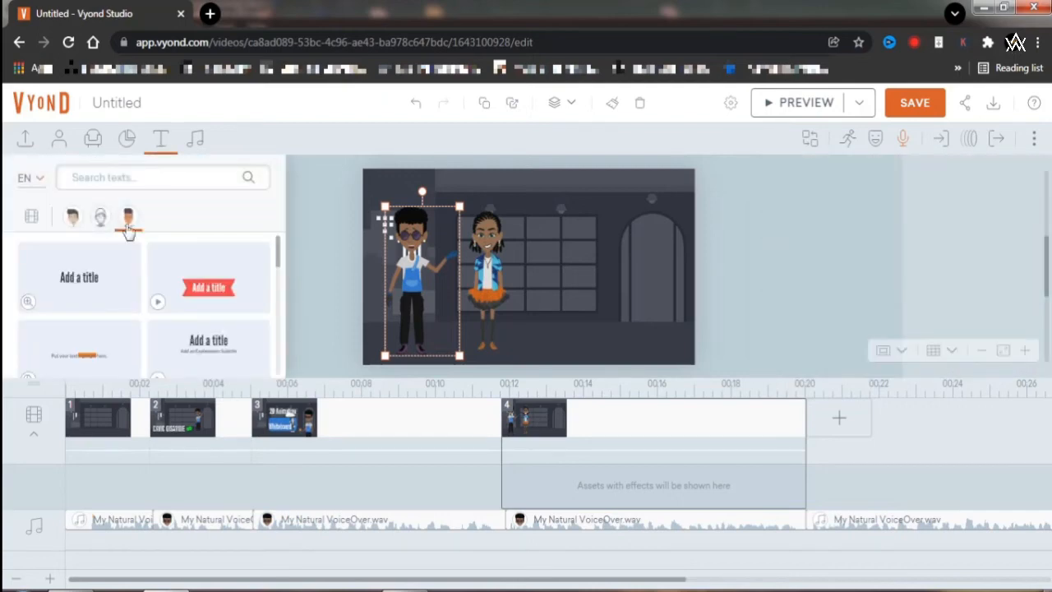
pyautogui.click(89, 278)
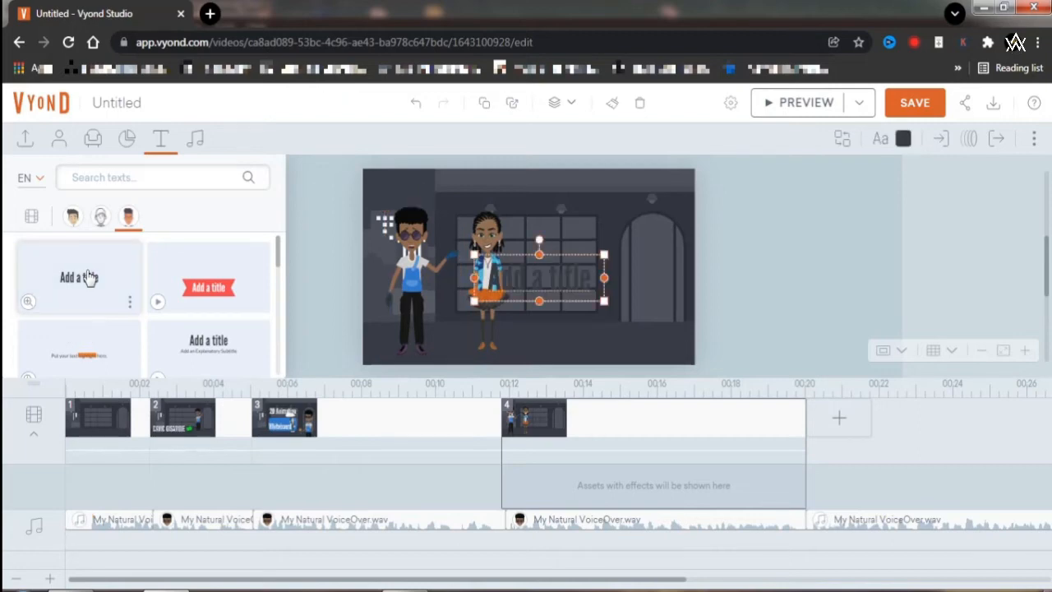
pyautogui.doubleClick(555, 274)
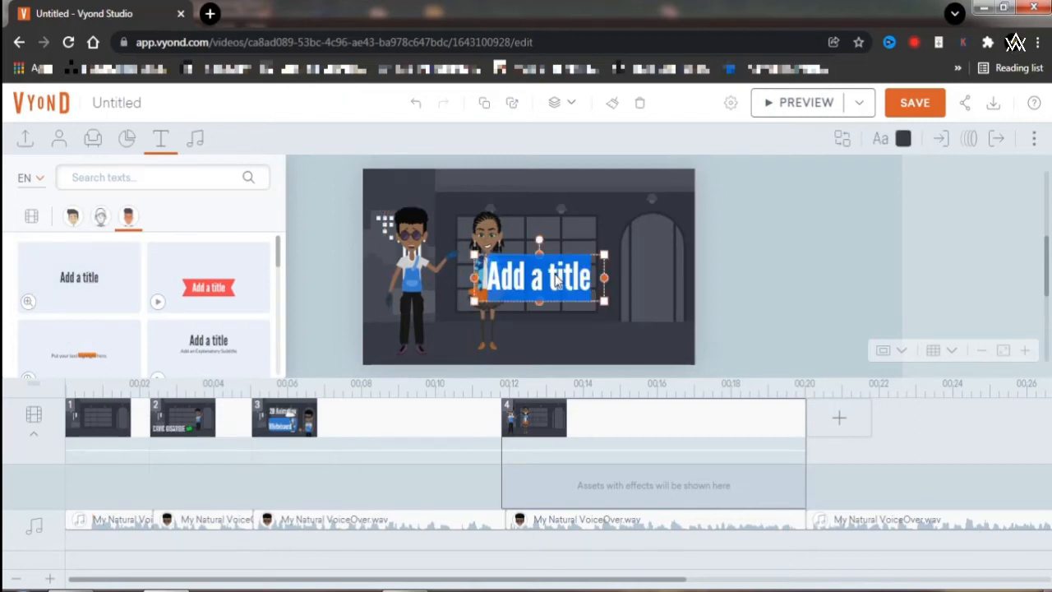
pyautogui.write('MY')
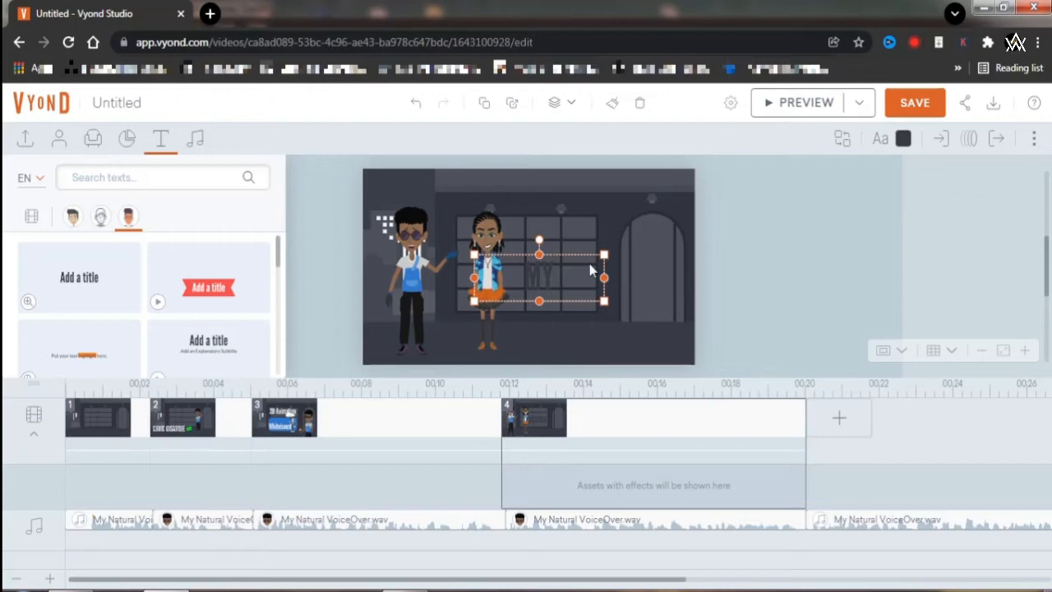
pyautogui.press('BackSpace')
pyautogui.press('BackSpace')
pyautogui.write('DAVID')
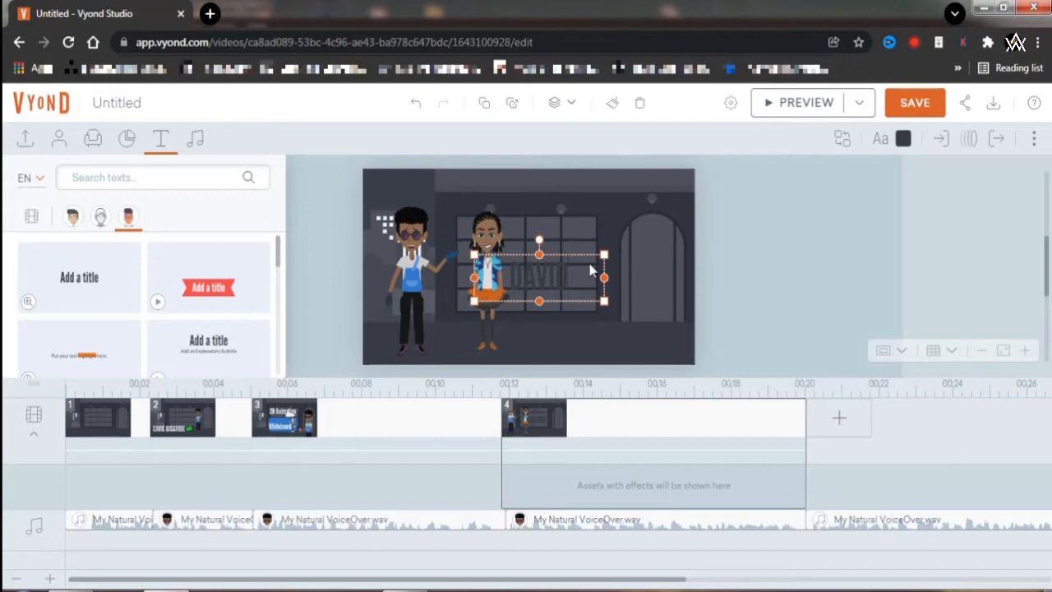
pyautogui.click(725, 261)
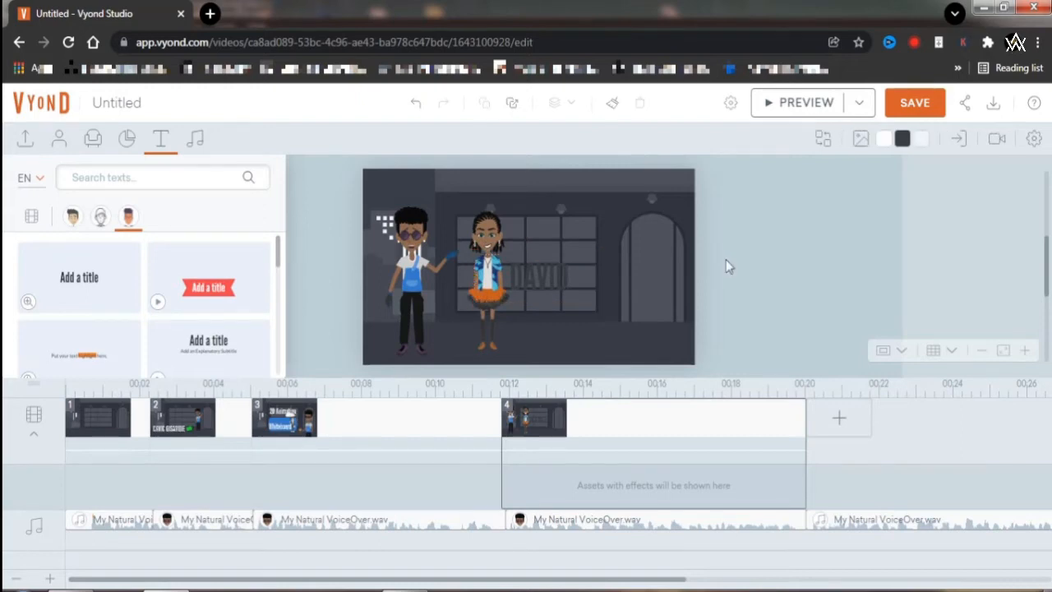
# - Change the name title's text colour to near-white, F0F2F6
pyautogui.click(548, 281)
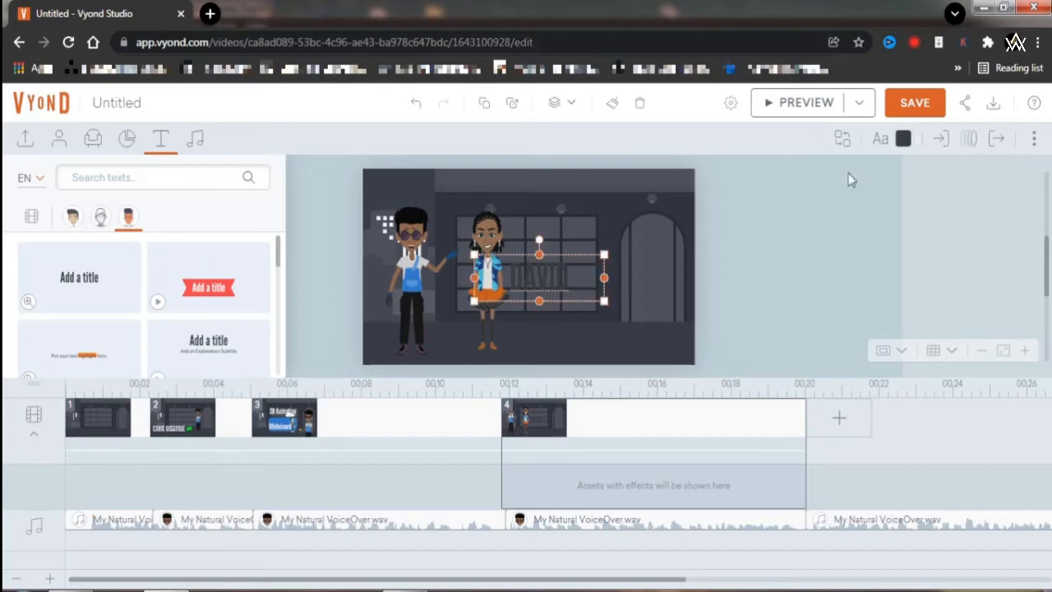
pyautogui.click(902, 139)
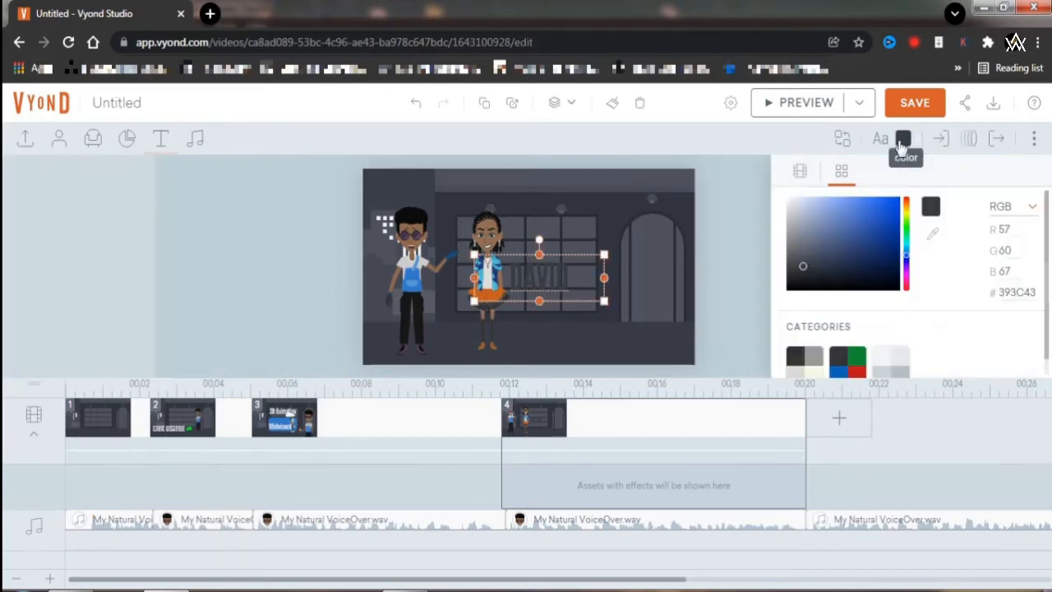
pyautogui.click(791, 207)
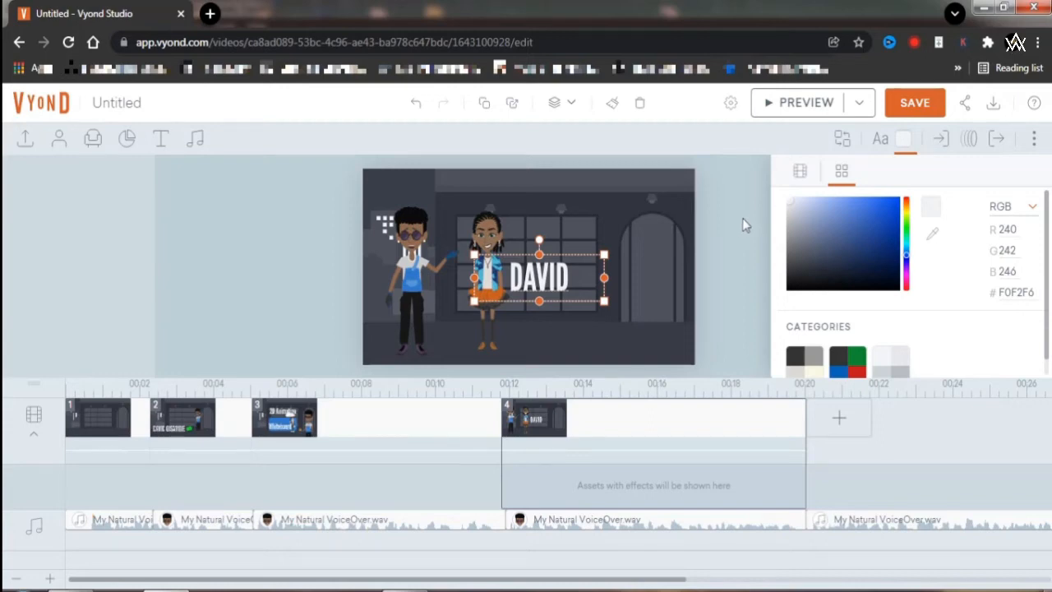
# - Browse the Slide and Hand Slide enter effects and apply Hand Slide - Upper Right to the name title
pyautogui.click(948, 146)
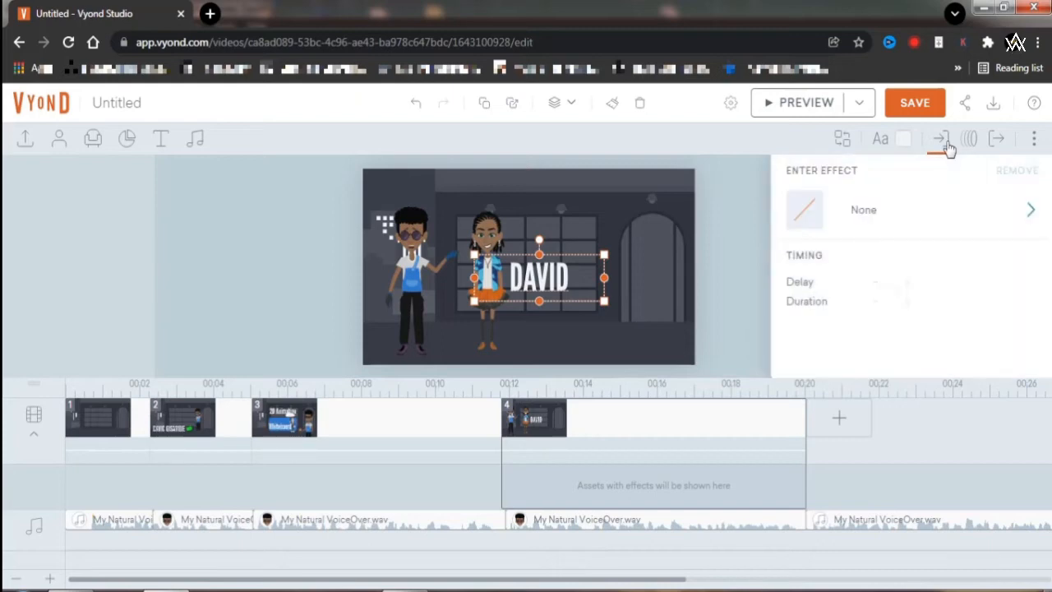
pyautogui.click(864, 213)
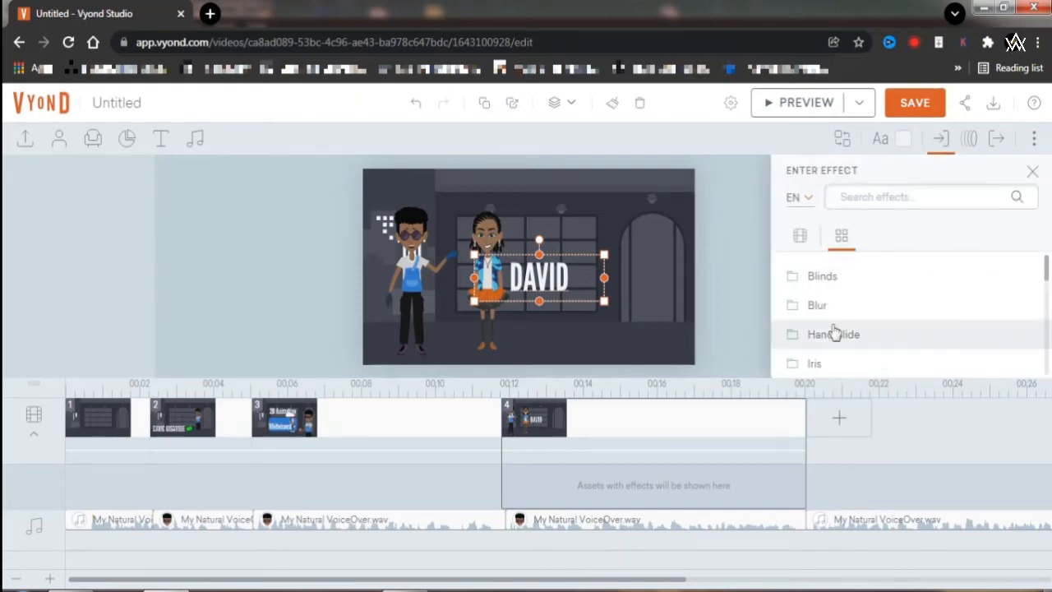
pyautogui.scroll(-1, 834, 330)
pyautogui.scroll(-1, 834, 331)
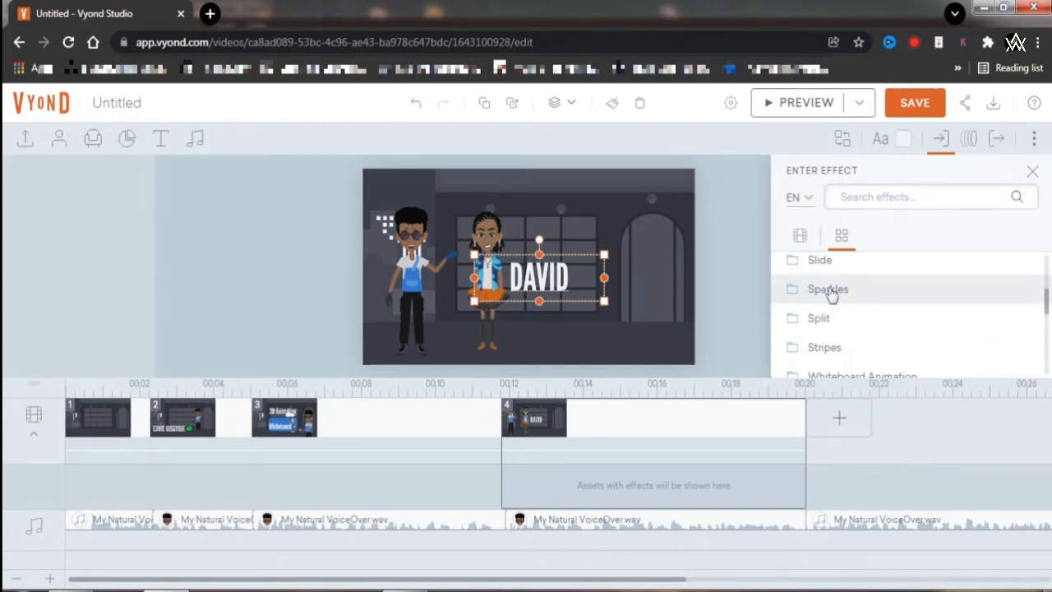
pyautogui.click(825, 261)
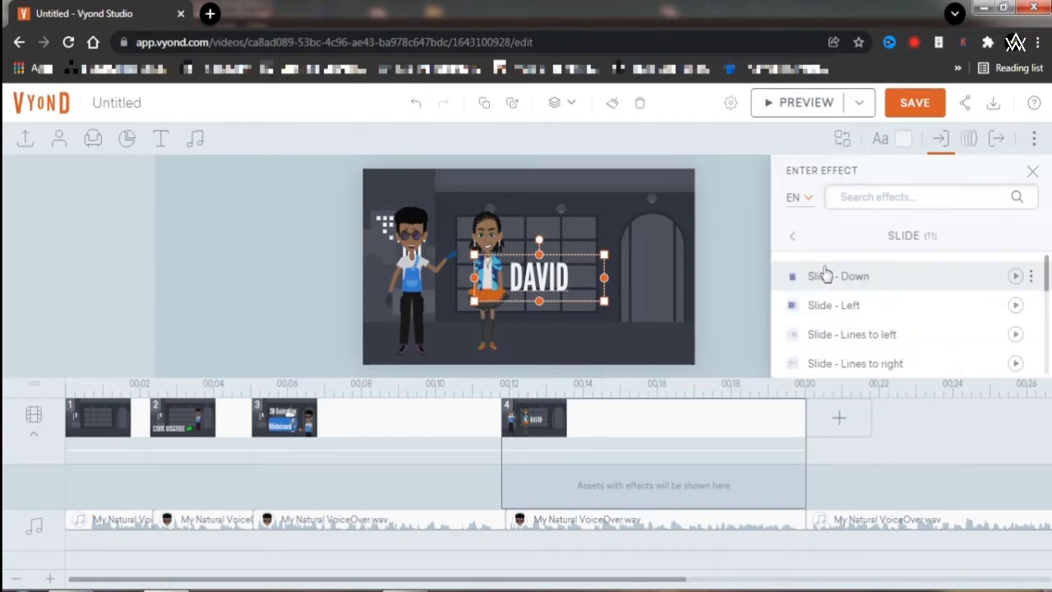
pyautogui.click(793, 241)
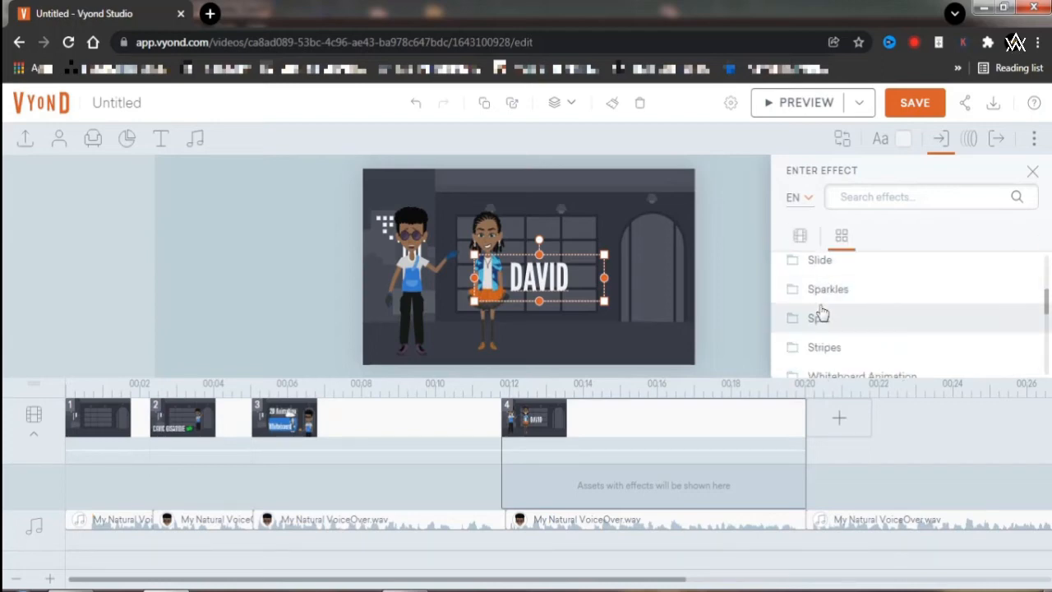
pyautogui.scroll(5, 822, 312)
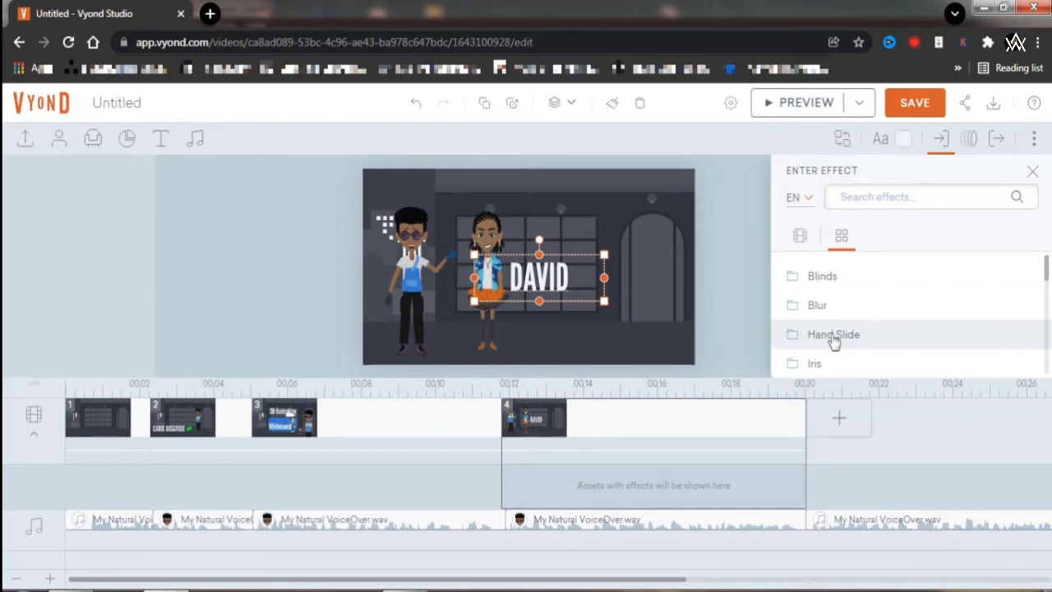
pyautogui.click(833, 337)
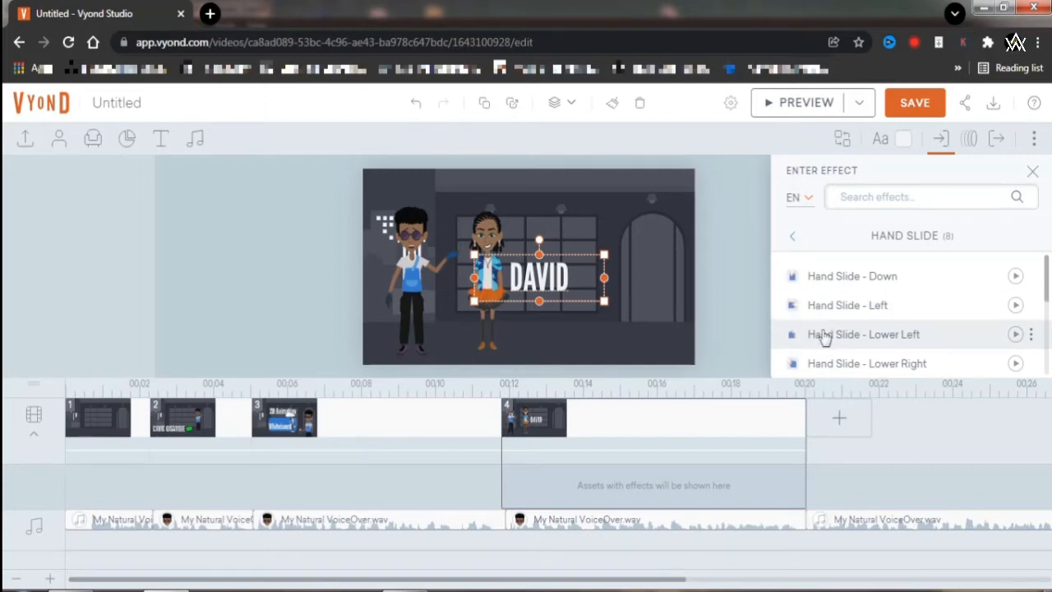
pyautogui.scroll(-3, 824, 337)
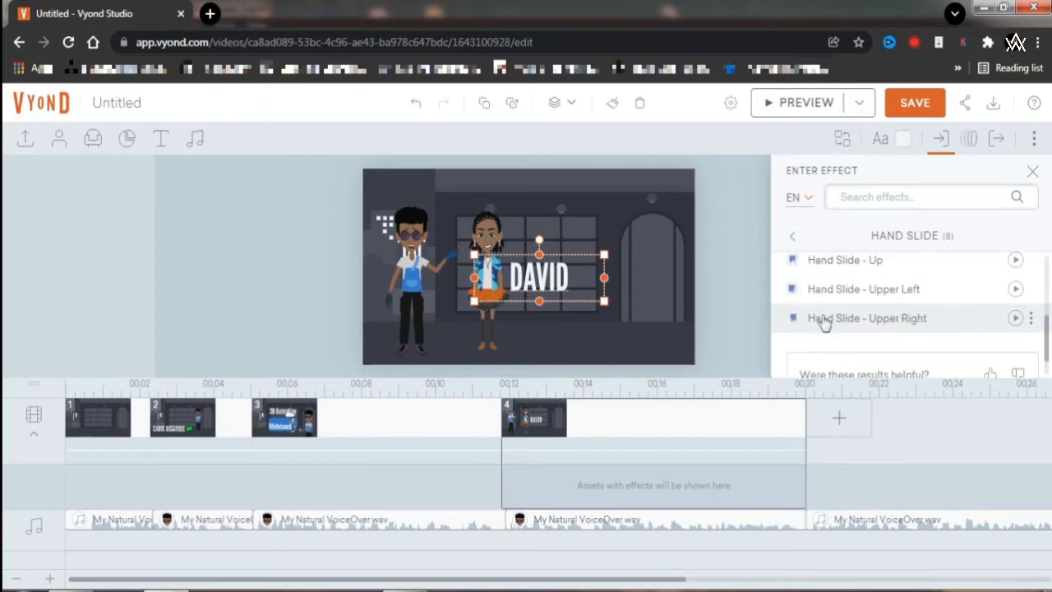
pyautogui.click(824, 320)
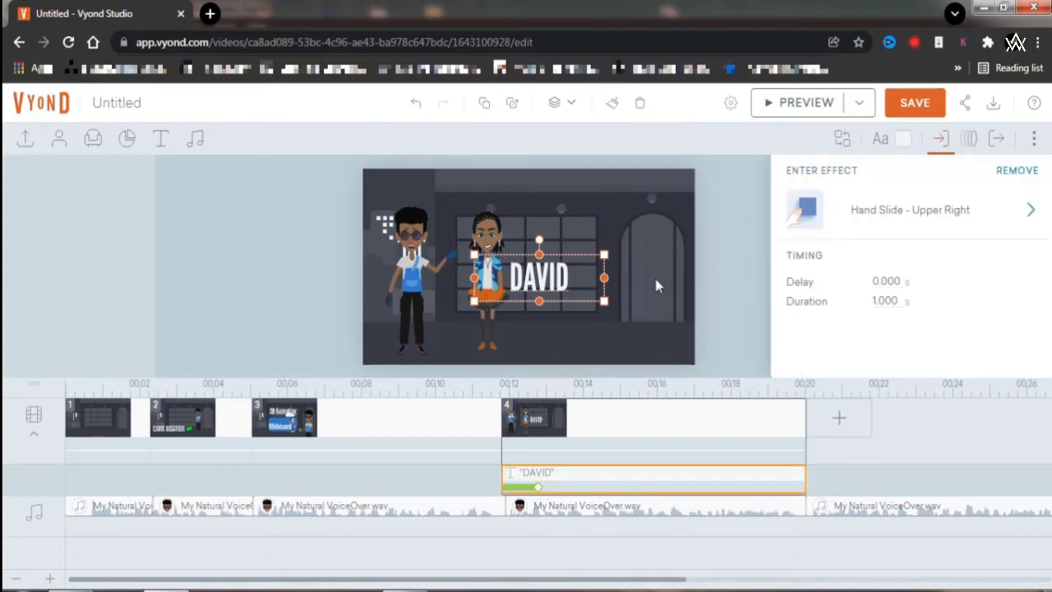
# - Place the name title, tilted slightly upward, over the man's legs and delay its enter effect to 0.542 s
pyautogui.moveTo(462, 296); pyautogui.dragTo(409, 286)
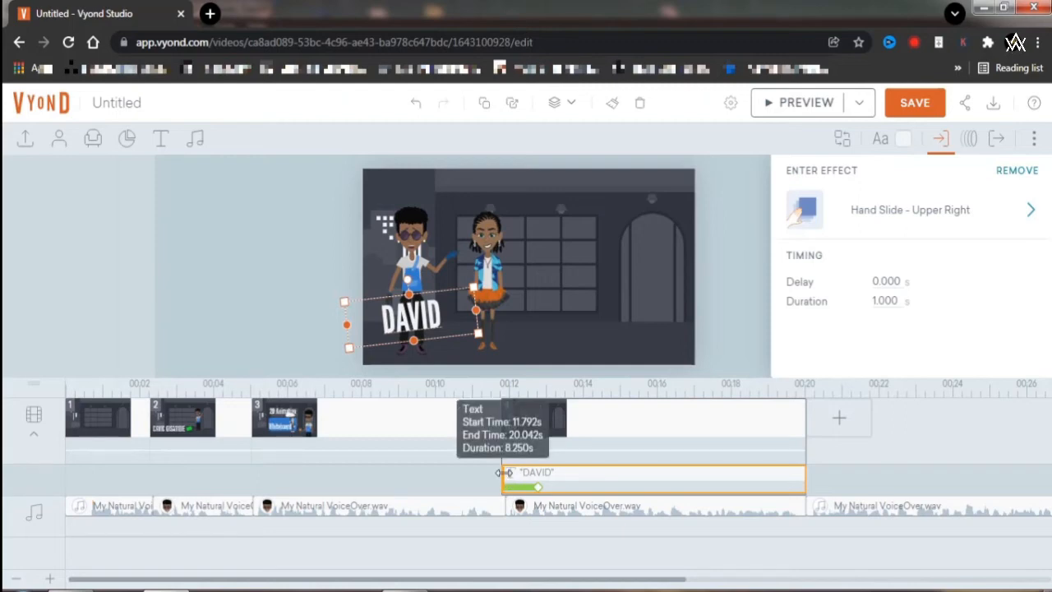
pyautogui.moveTo(503, 472); pyautogui.dragTo(526, 471)
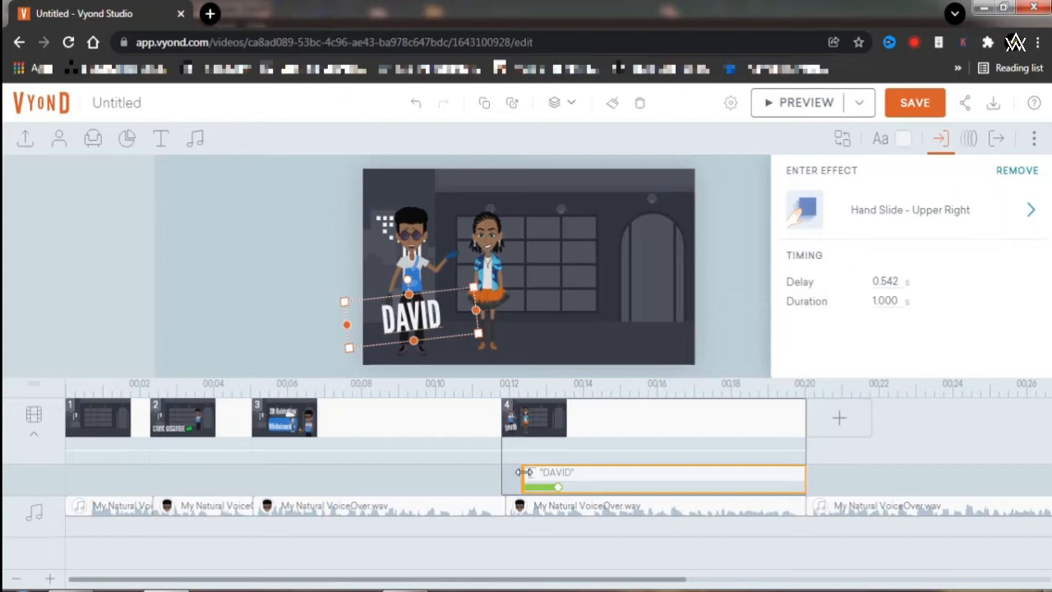
# - Give the woman the Pop - Rings enter effect and move her start time to 13.458 s
pyautogui.click(481, 260)
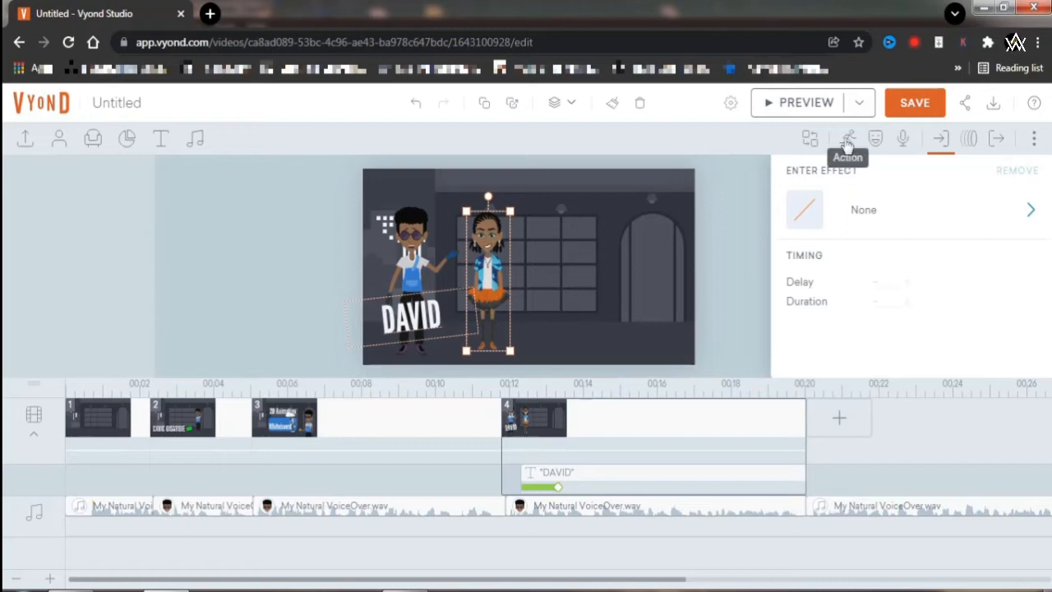
pyautogui.click(876, 210)
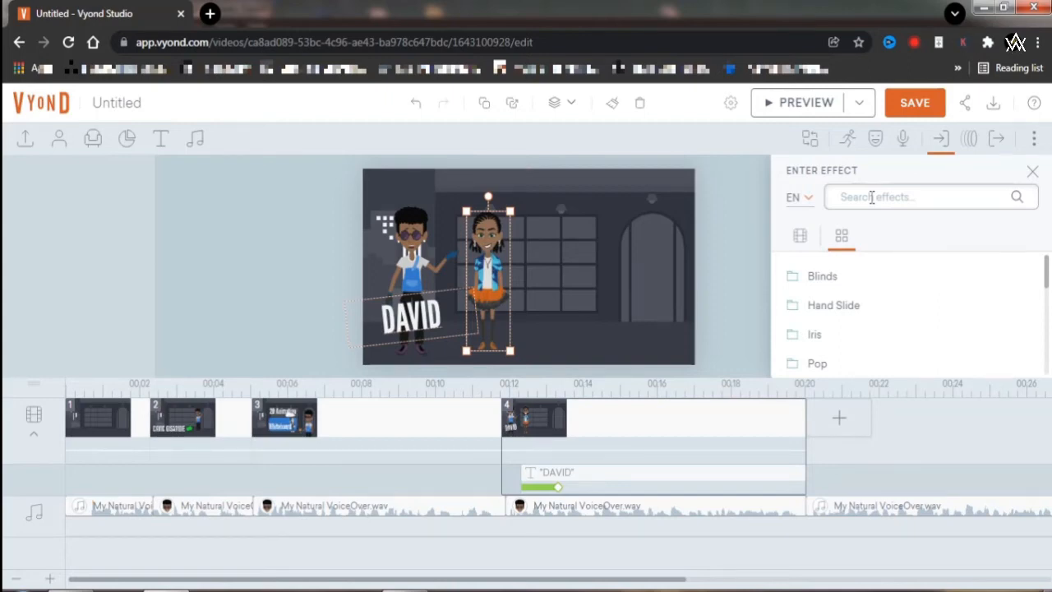
pyautogui.click(822, 363)
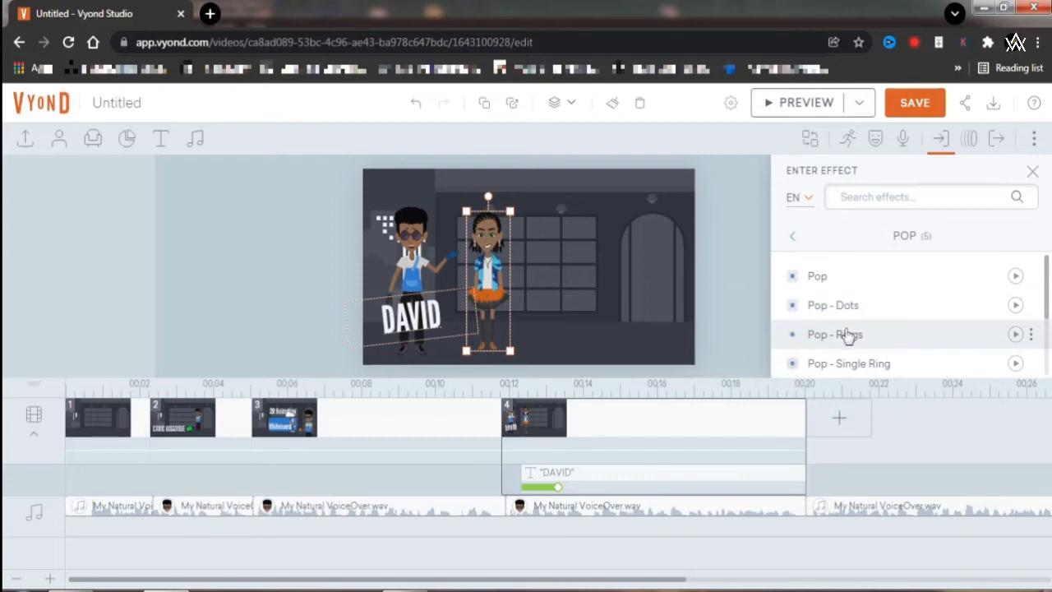
pyautogui.click(846, 335)
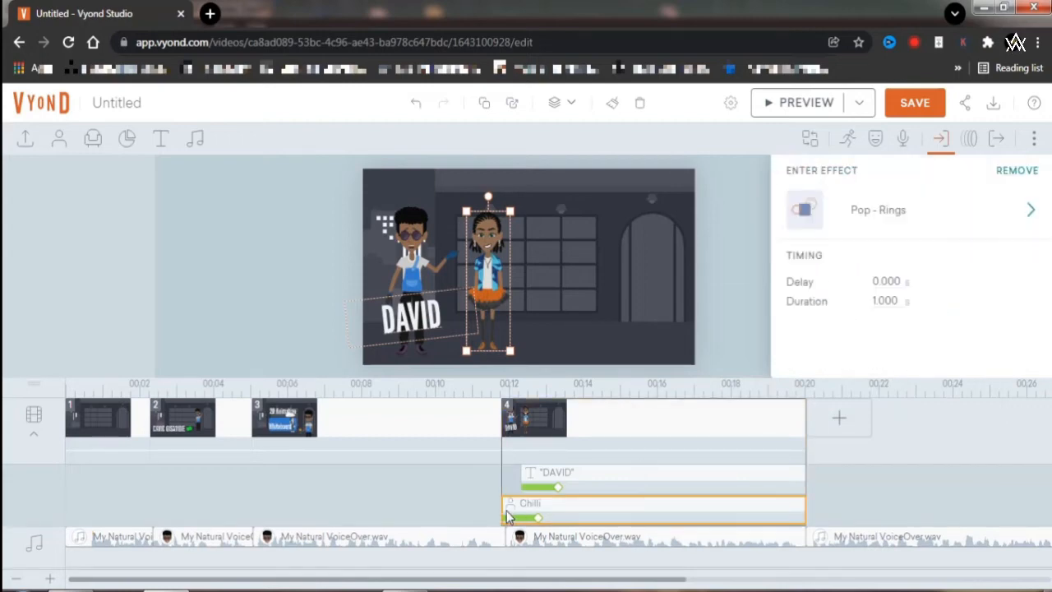
pyautogui.moveTo(502, 504); pyautogui.dragTo(563, 502)
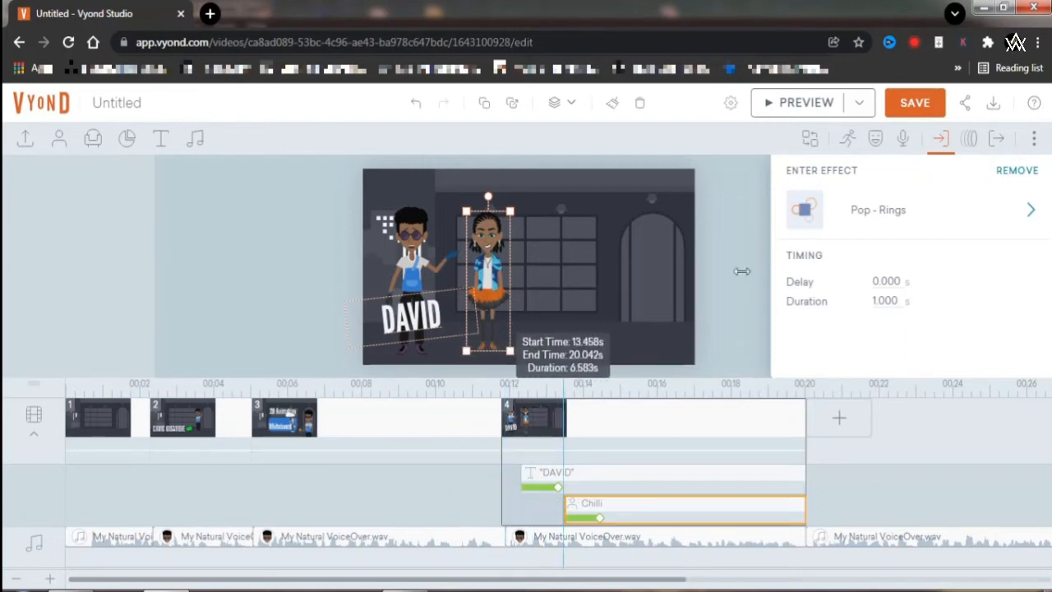
# - Search the woman's actions for "dancing", preview the second Dancing action, and apply it to her
pyautogui.click(849, 139)
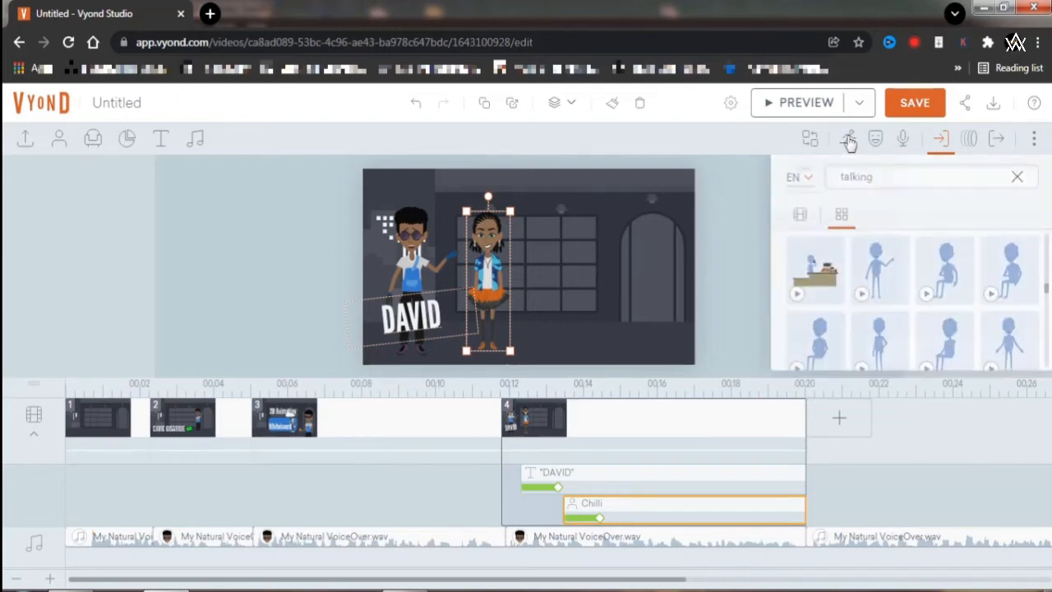
pyautogui.doubleClick(881, 176)
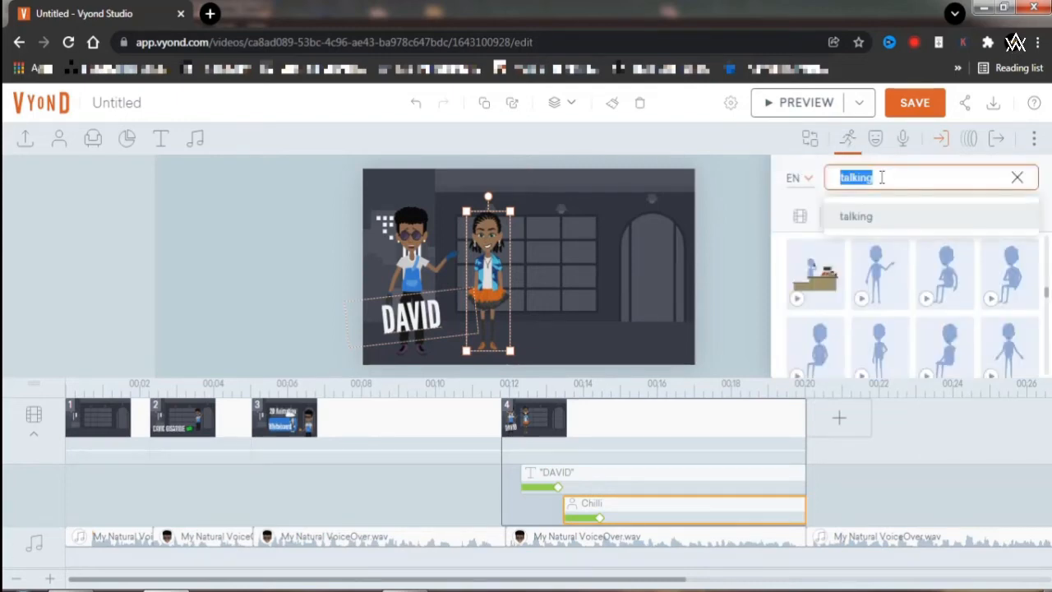
pyautogui.write('dan')
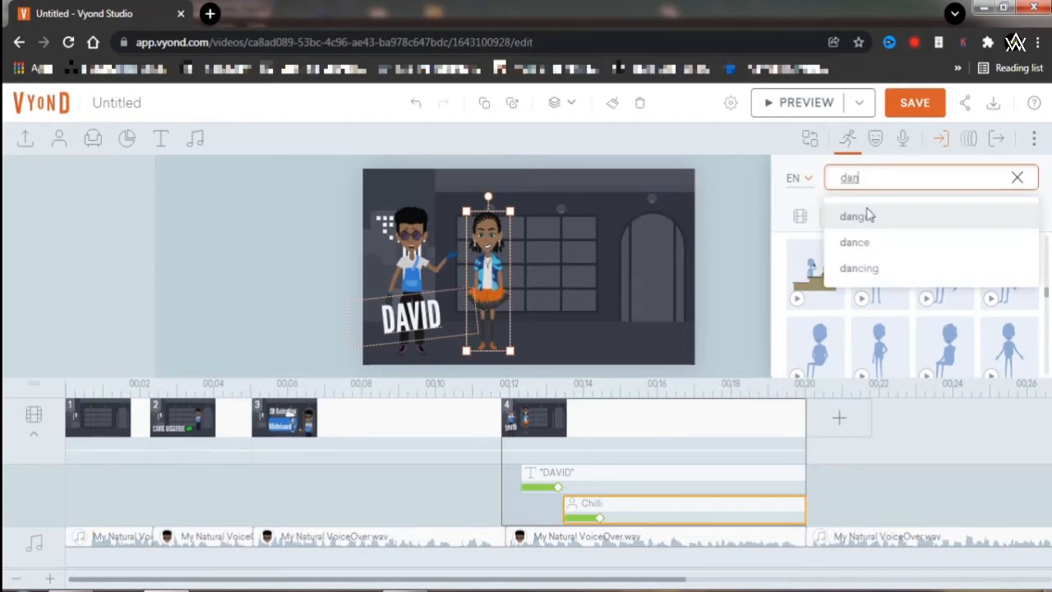
pyautogui.click(860, 269)
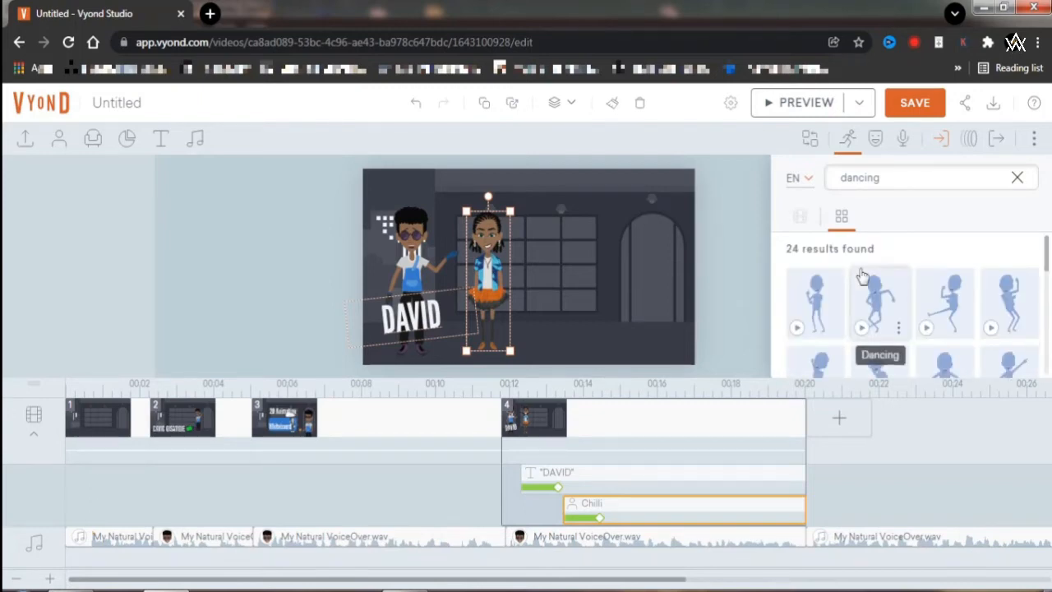
pyautogui.click(862, 328)
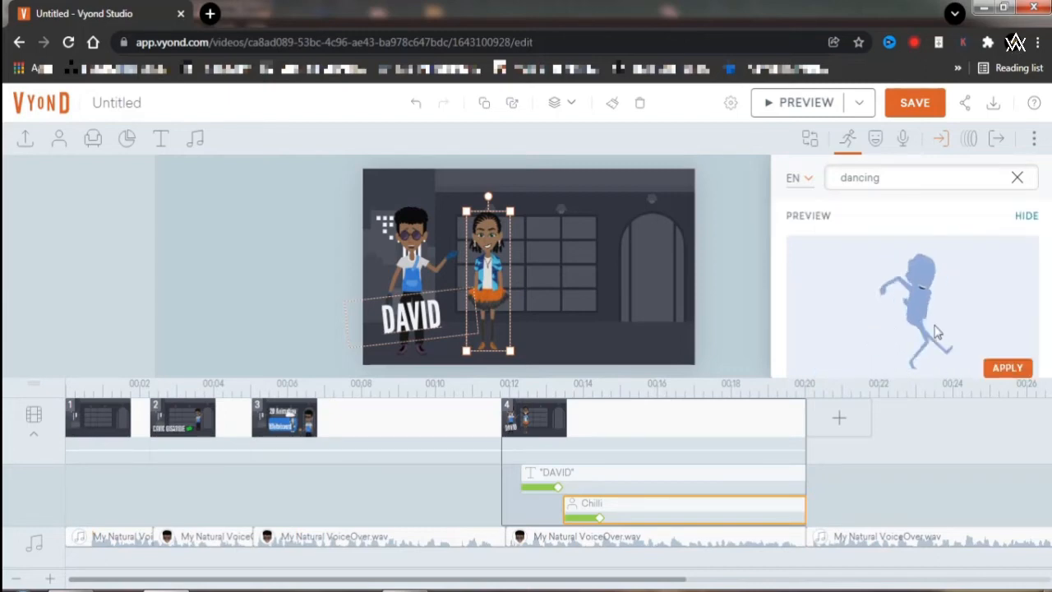
pyautogui.click(1016, 372)
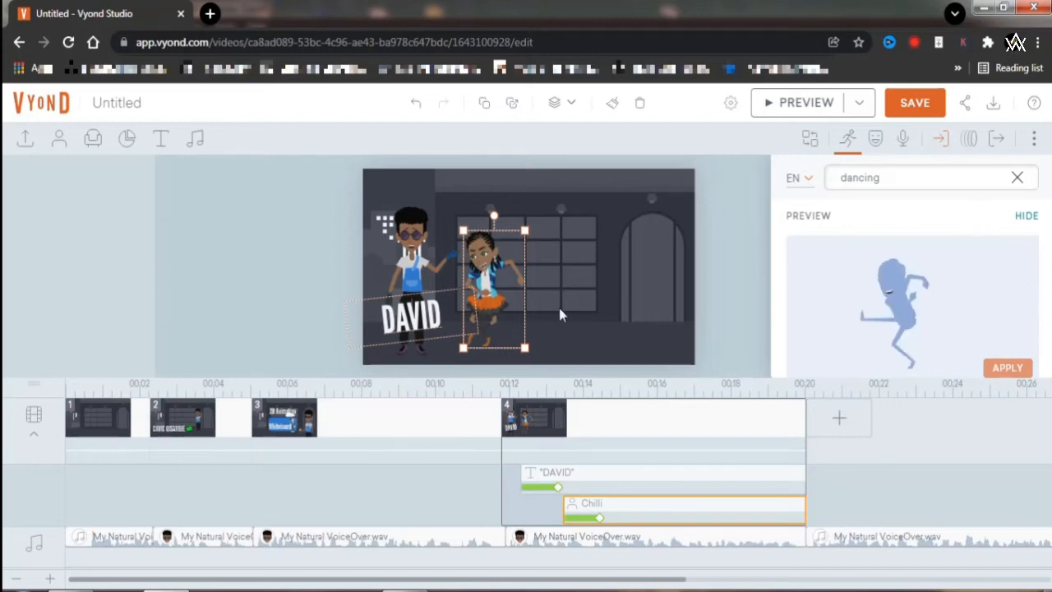
# - Add another plain title to scene 4 and set its text colour to near-white, F5F6F8
pyautogui.click(162, 143)
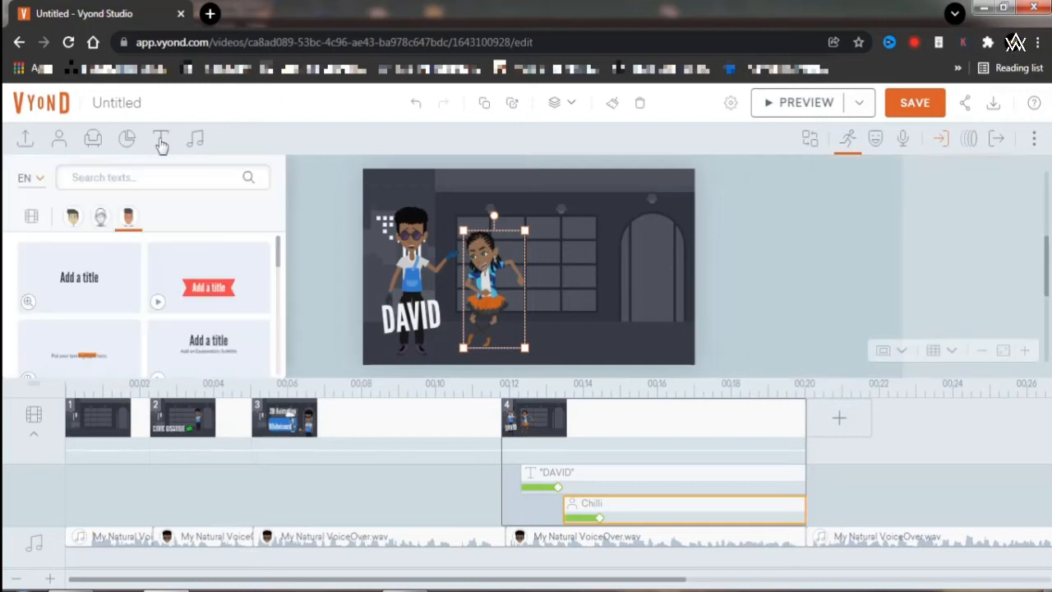
pyautogui.click(88, 285)
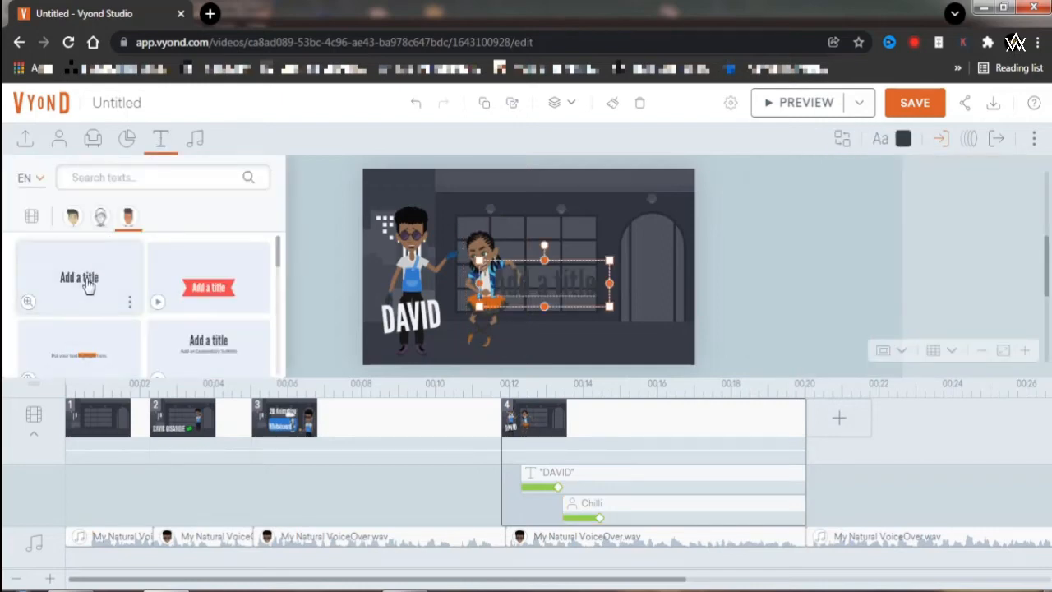
pyautogui.click(904, 141)
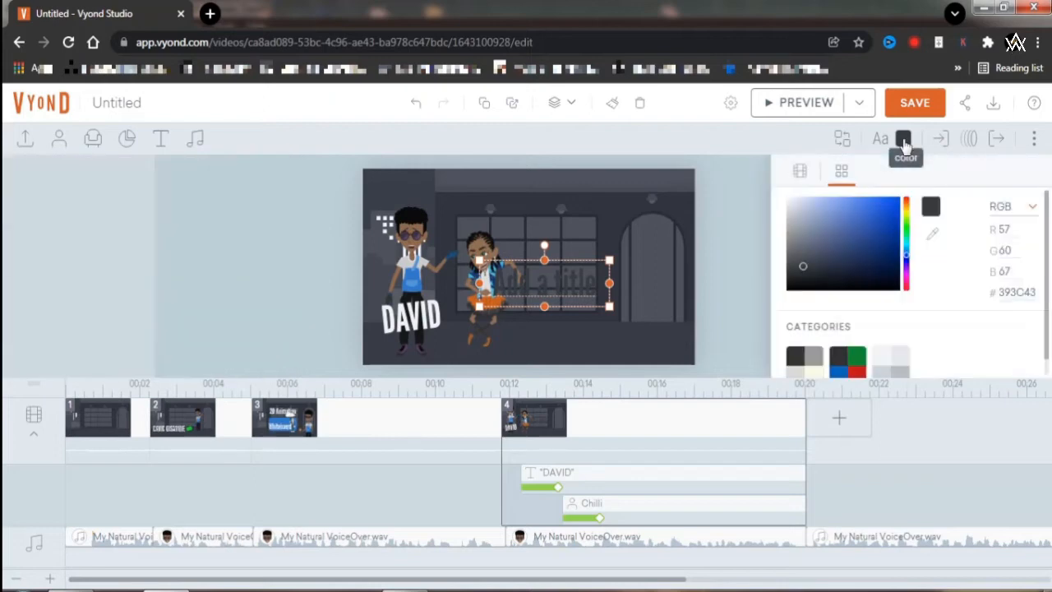
pyautogui.click(788, 200)
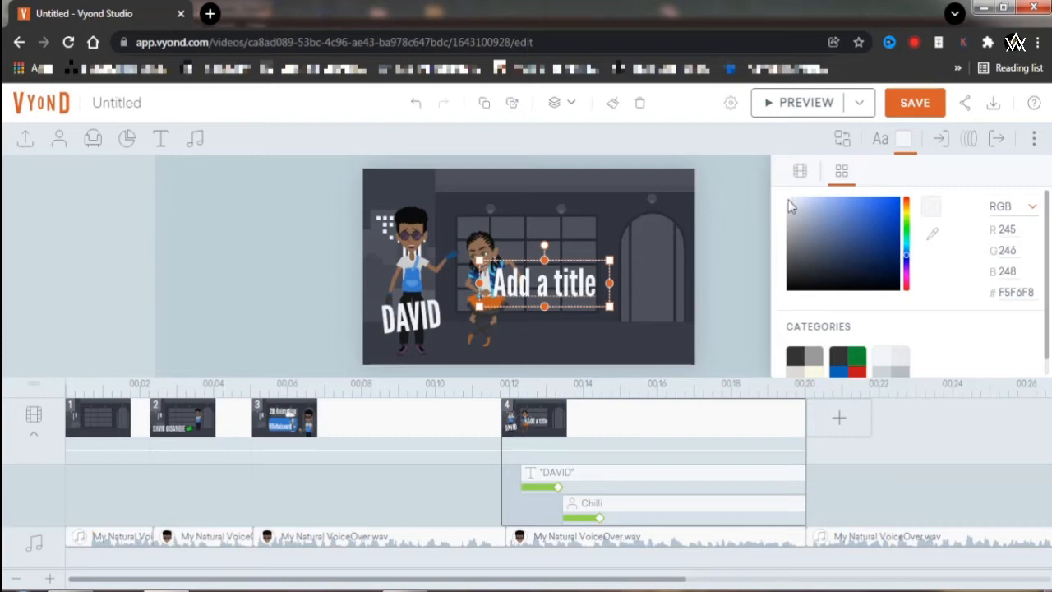
# - Replace the new title's text with the woman's name and place it, tilted slightly downward, over her legs
pyautogui.doubleClick(573, 289)
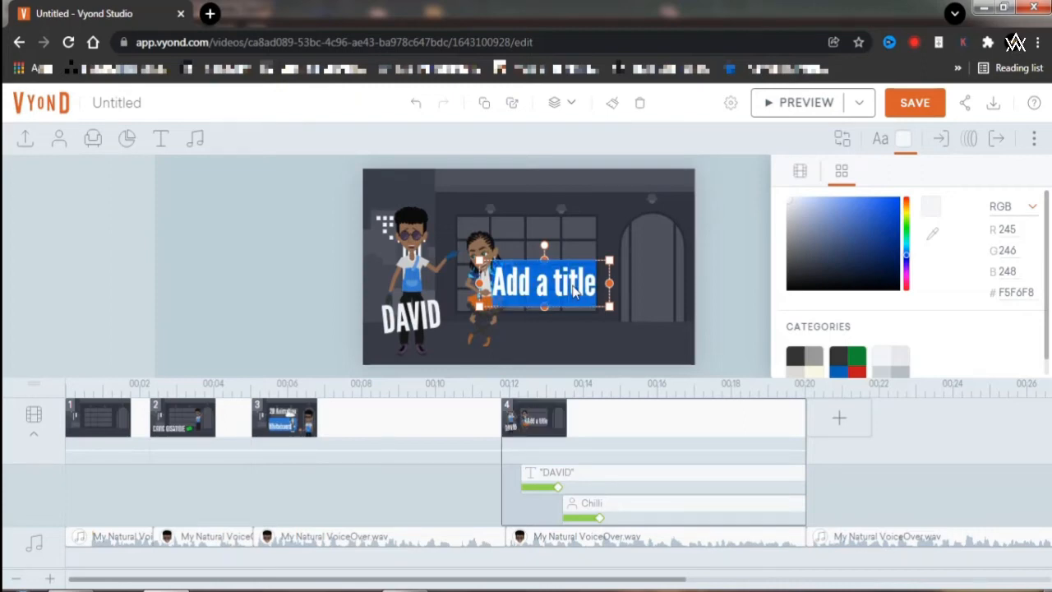
pyautogui.write('CH')
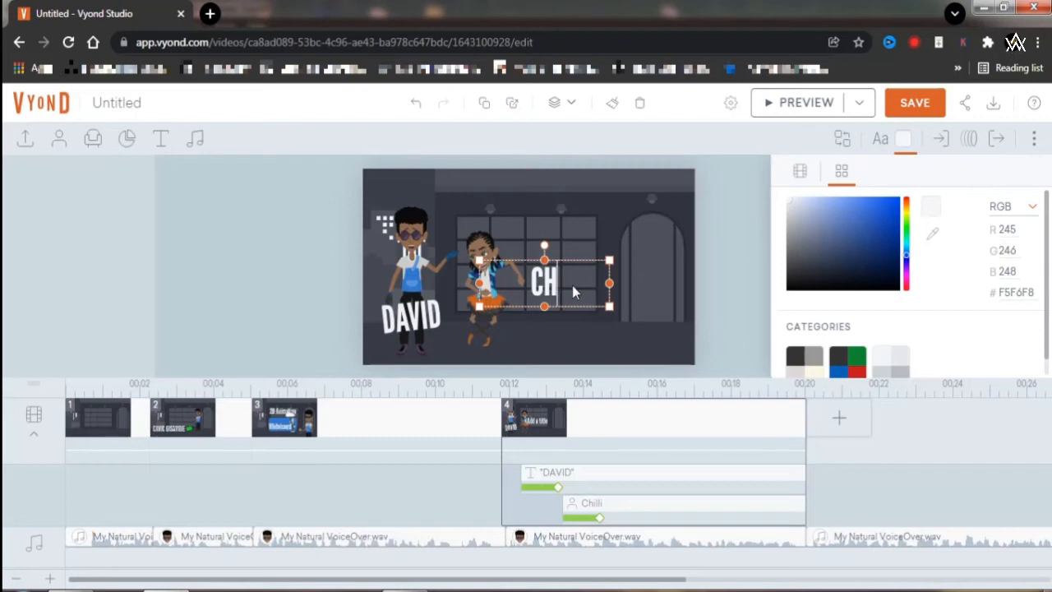
pyautogui.write('ILLI')
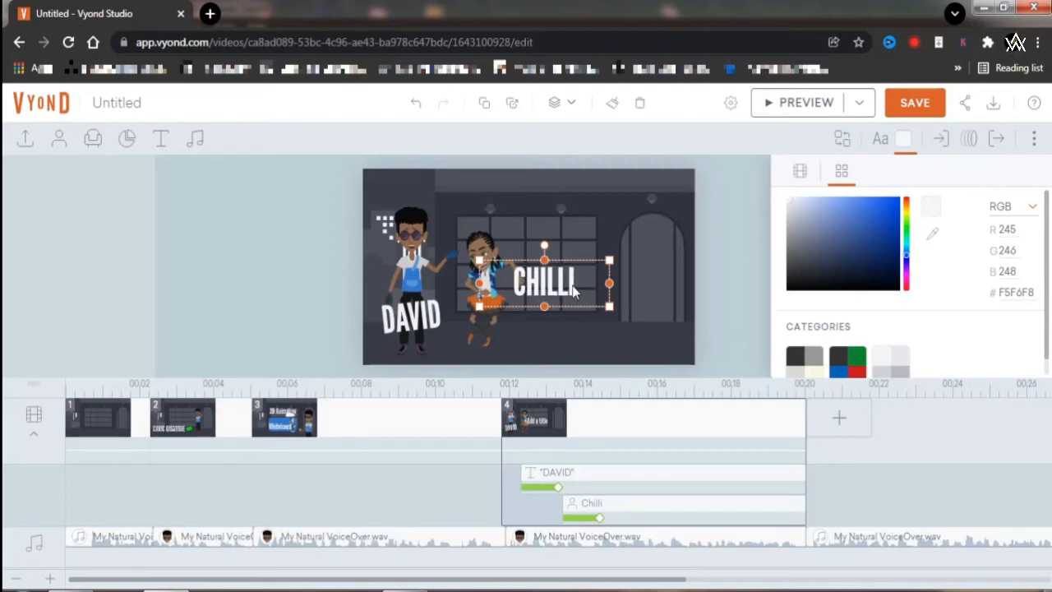
pyautogui.click(734, 252)
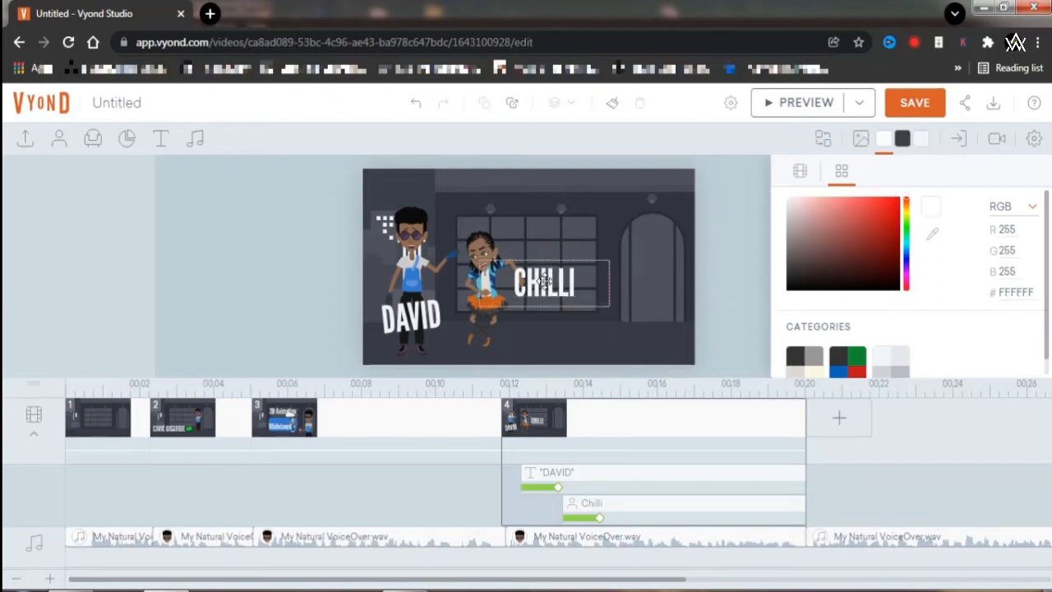
pyautogui.moveTo(543, 281); pyautogui.dragTo(507, 288)
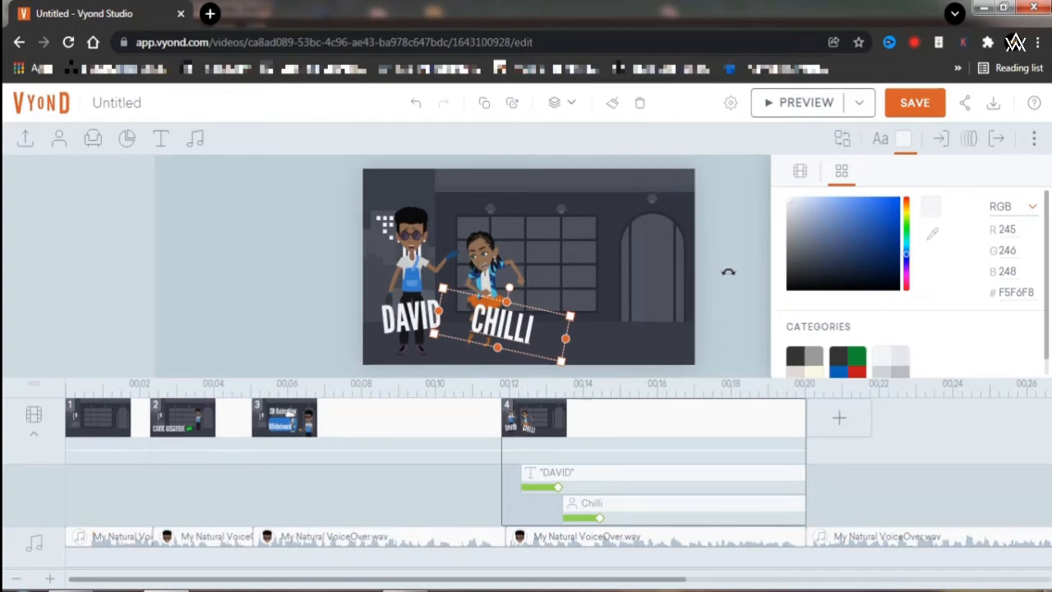
# - Give the woman's name title the second Whiteboard - Illustration enter effect and delay it to 2.458 s
pyautogui.click(944, 141)
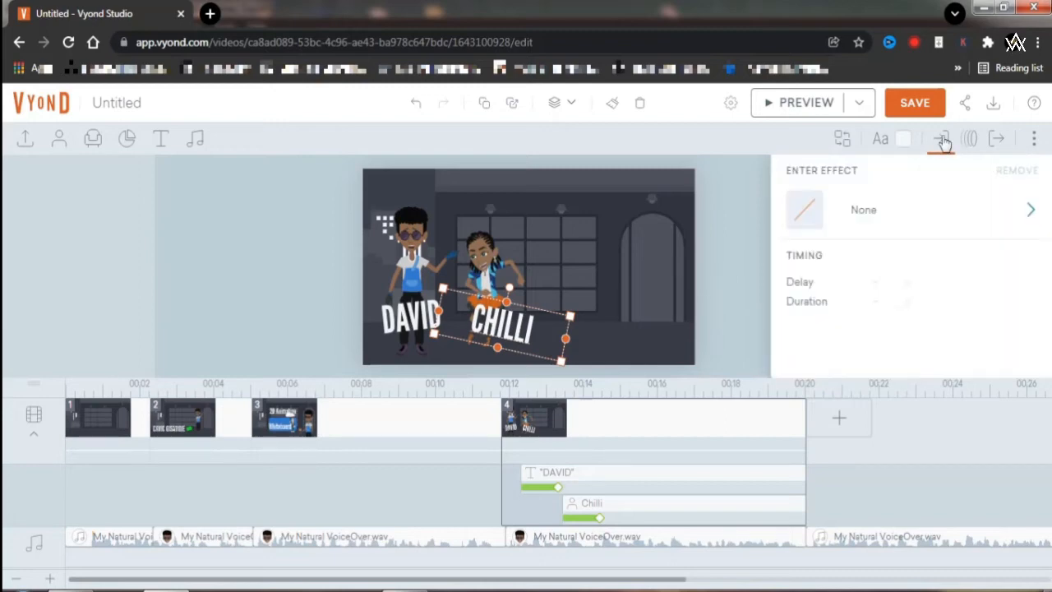
pyautogui.click(878, 217)
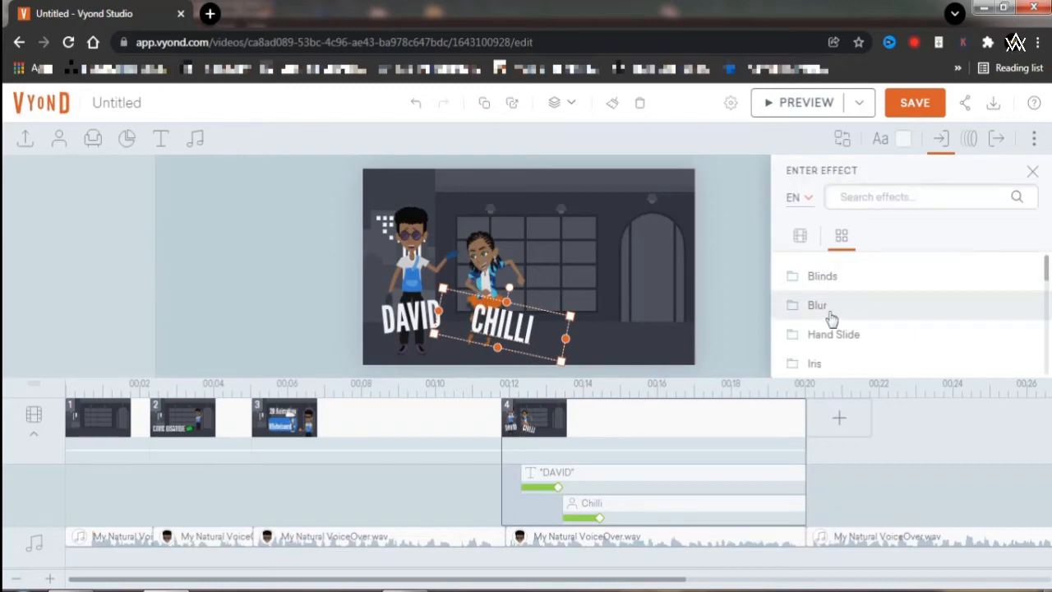
pyautogui.scroll(-1, 831, 319)
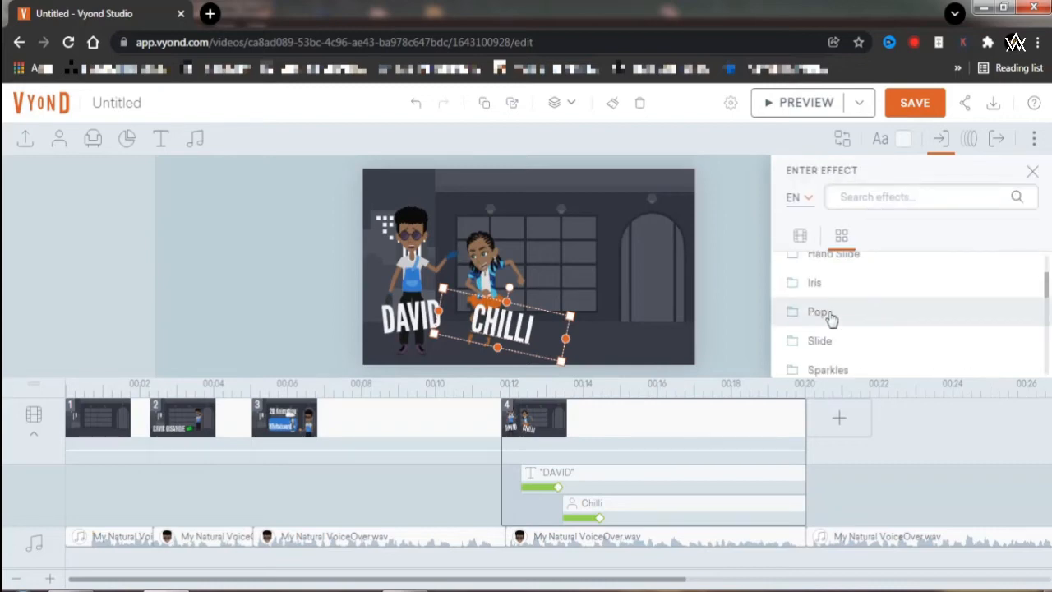
pyautogui.scroll(-1, 831, 319)
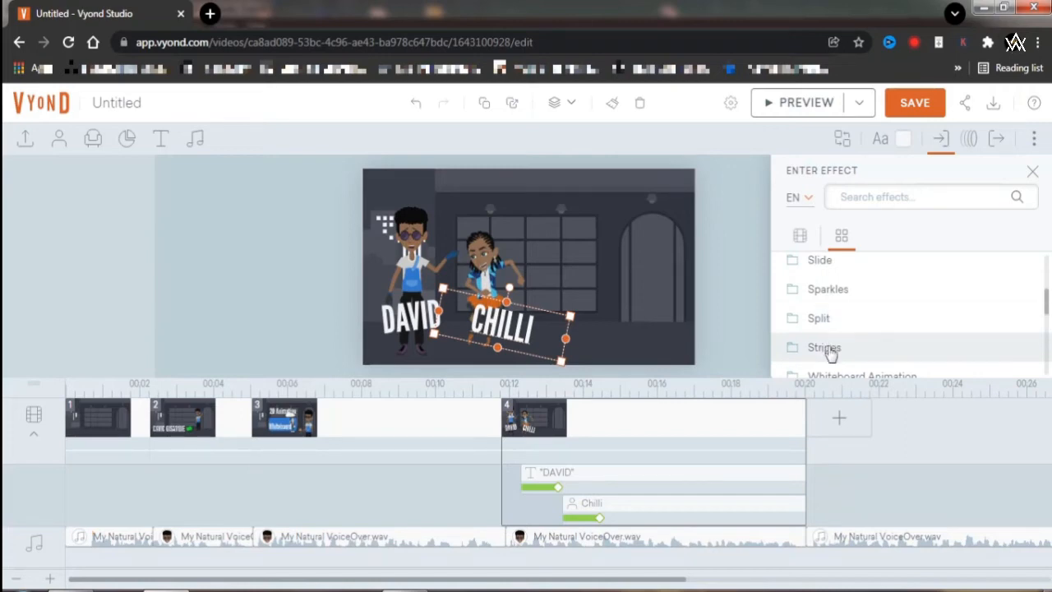
pyautogui.scroll(-1, 828, 352)
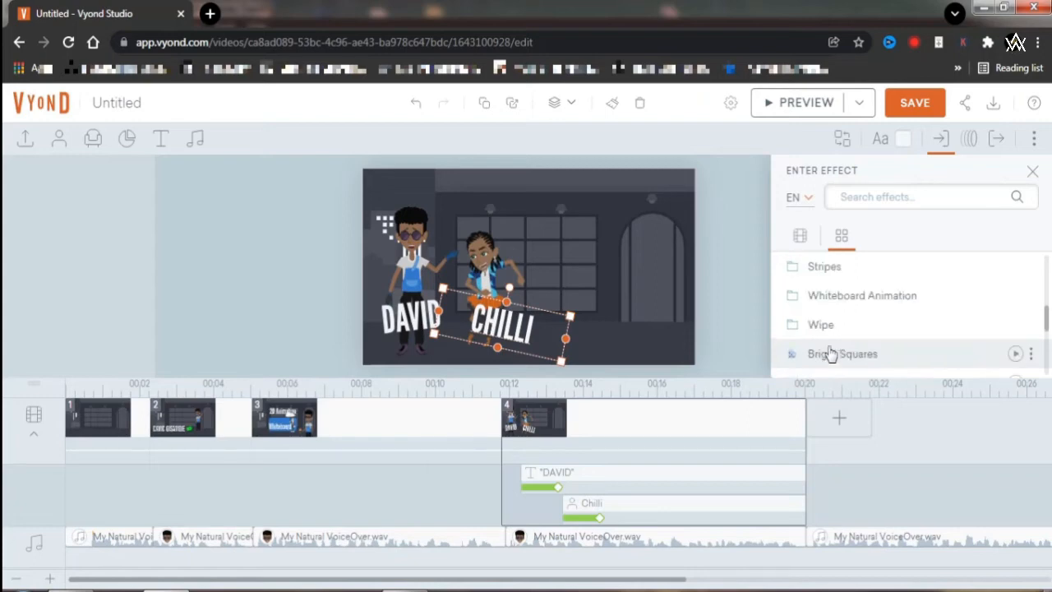
pyautogui.click(831, 304)
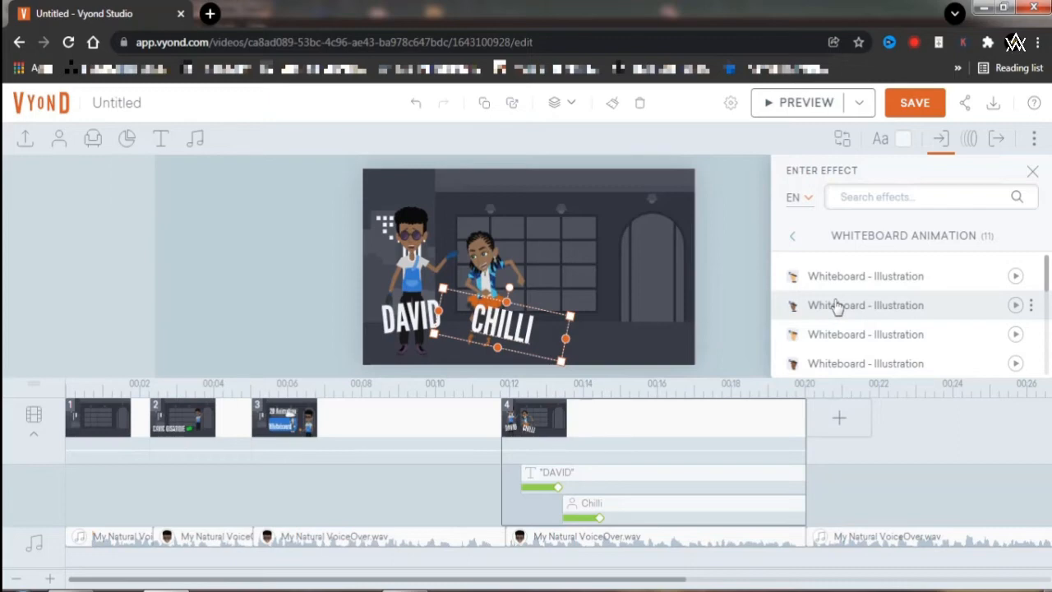
pyautogui.click(837, 306)
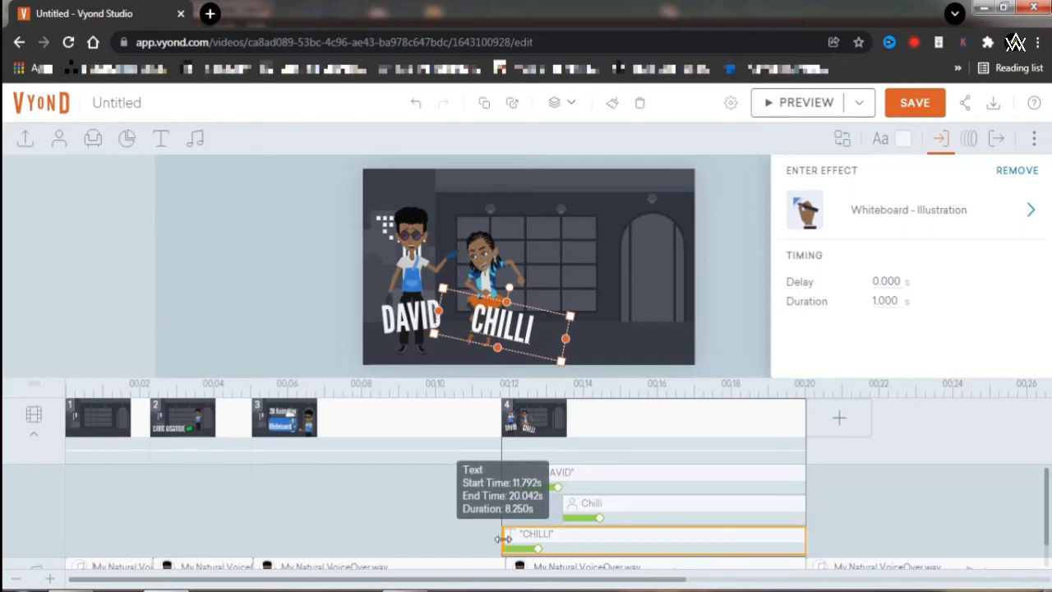
pyautogui.moveTo(505, 539); pyautogui.dragTo(594, 538)
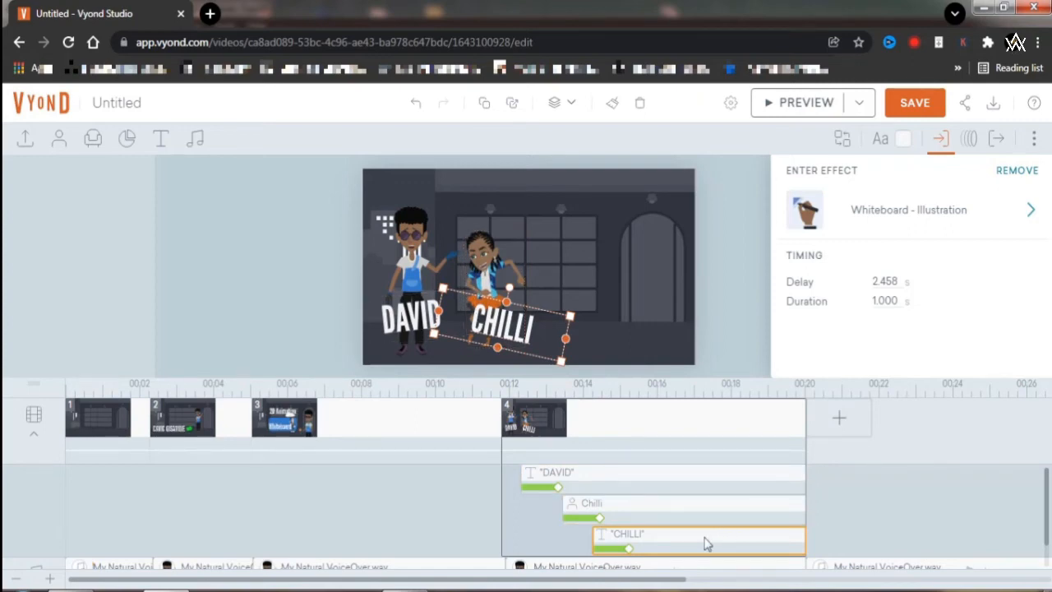
pyautogui.scroll(-1, 705, 543)
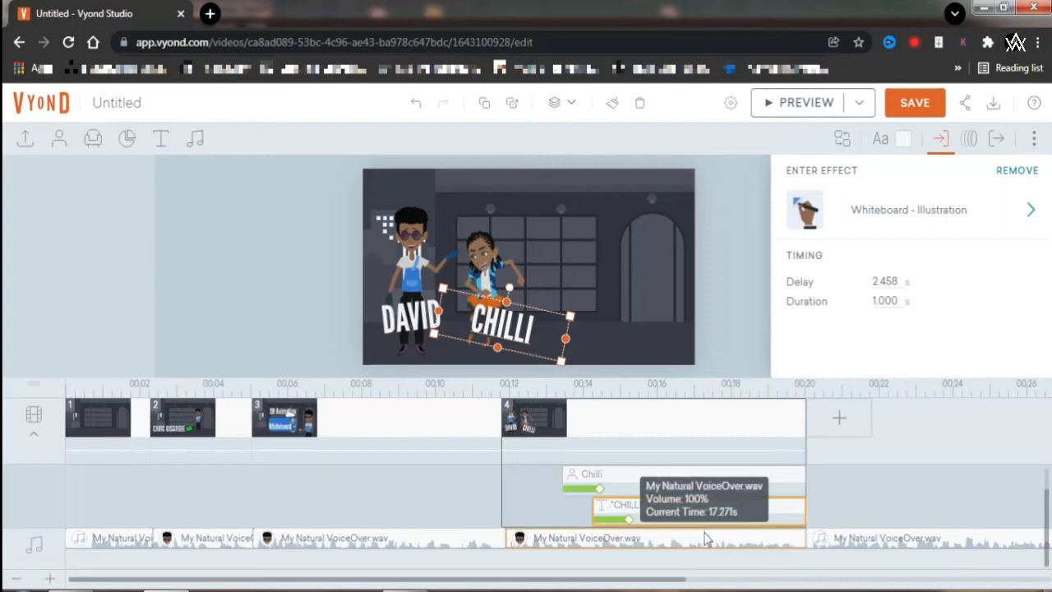
pyautogui.scroll(1, 705, 490)
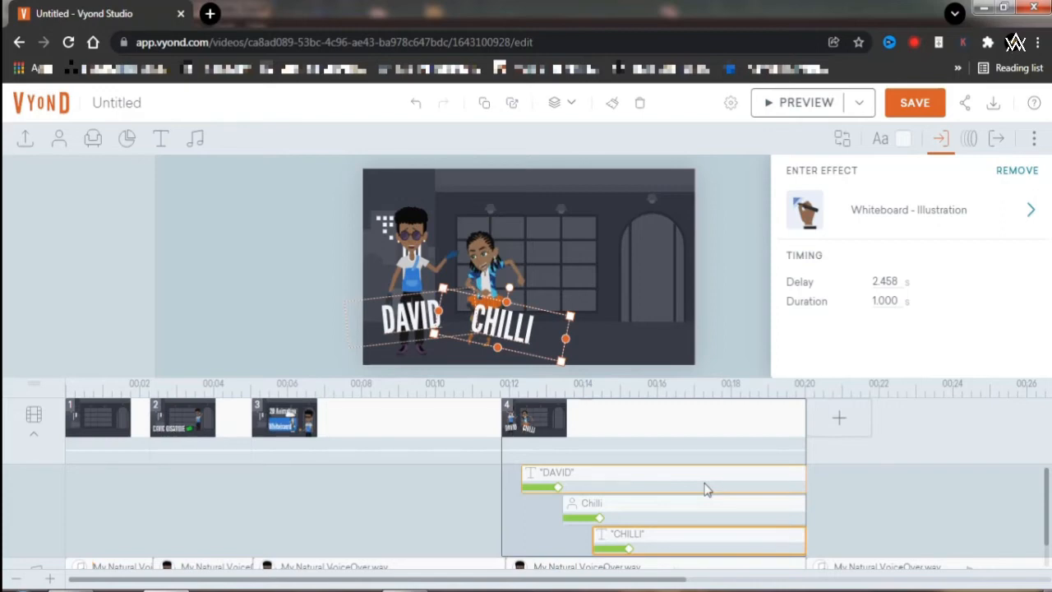
# - Preview scene 4 with the timed name titles, and return to editing
pyautogui.click(803, 104)
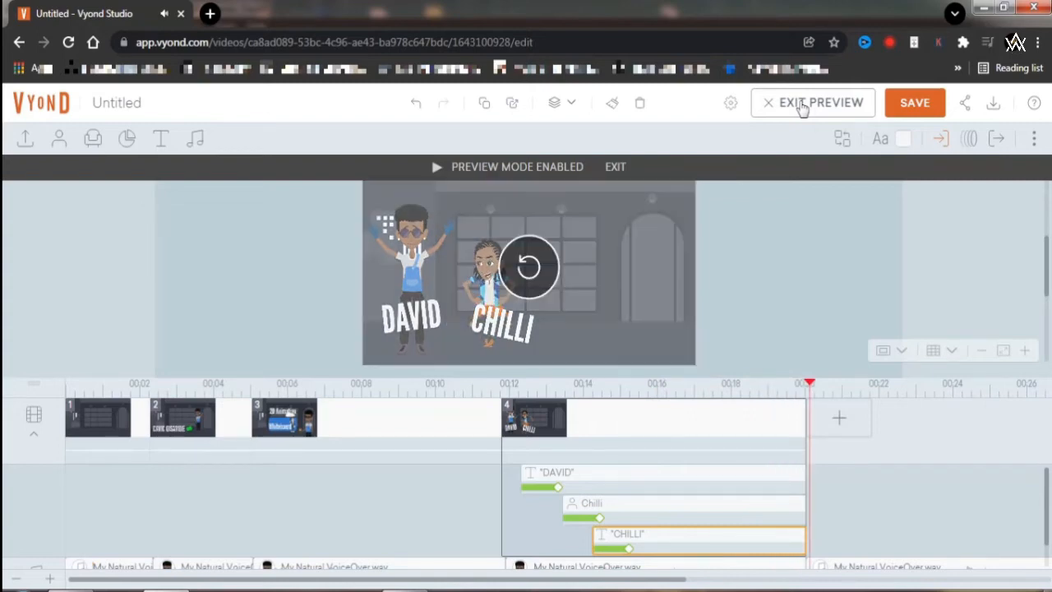
pyautogui.click(616, 168)
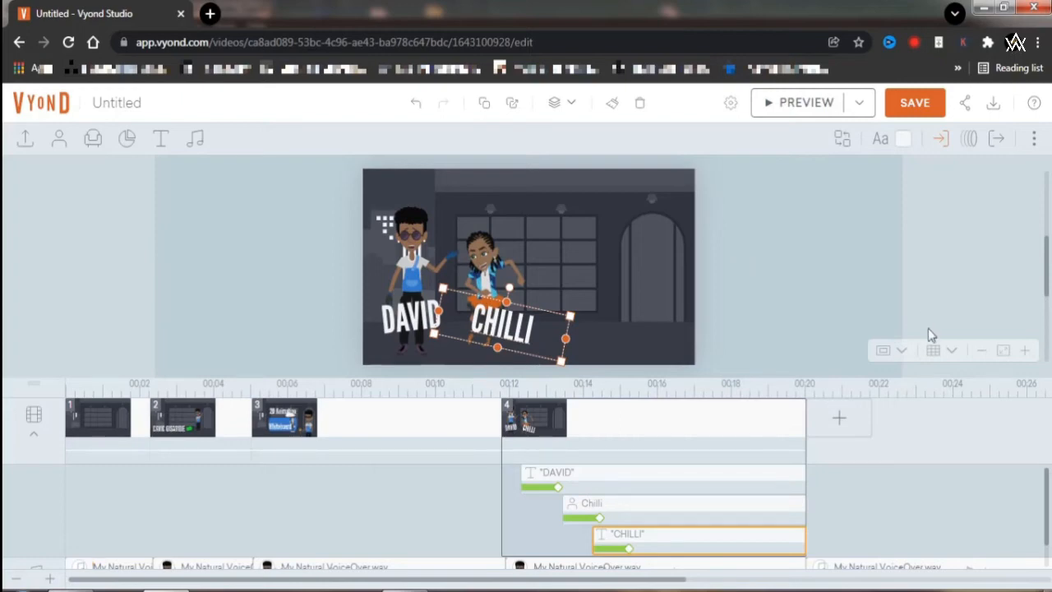
pyautogui.moveTo(1046, 499); pyautogui.dragTo(1048, 522)
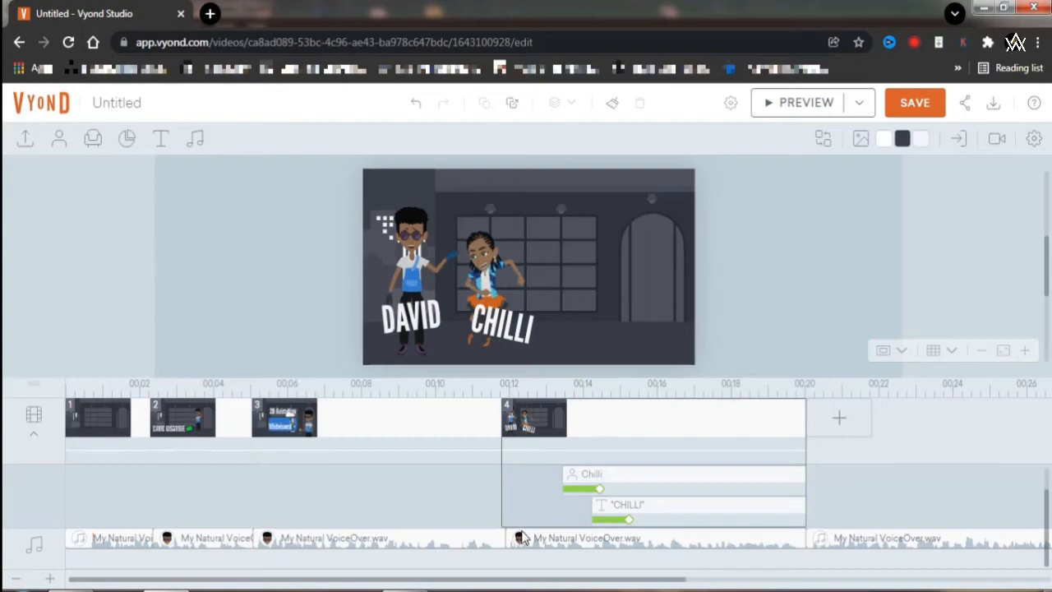
pyautogui.click(404, 589)
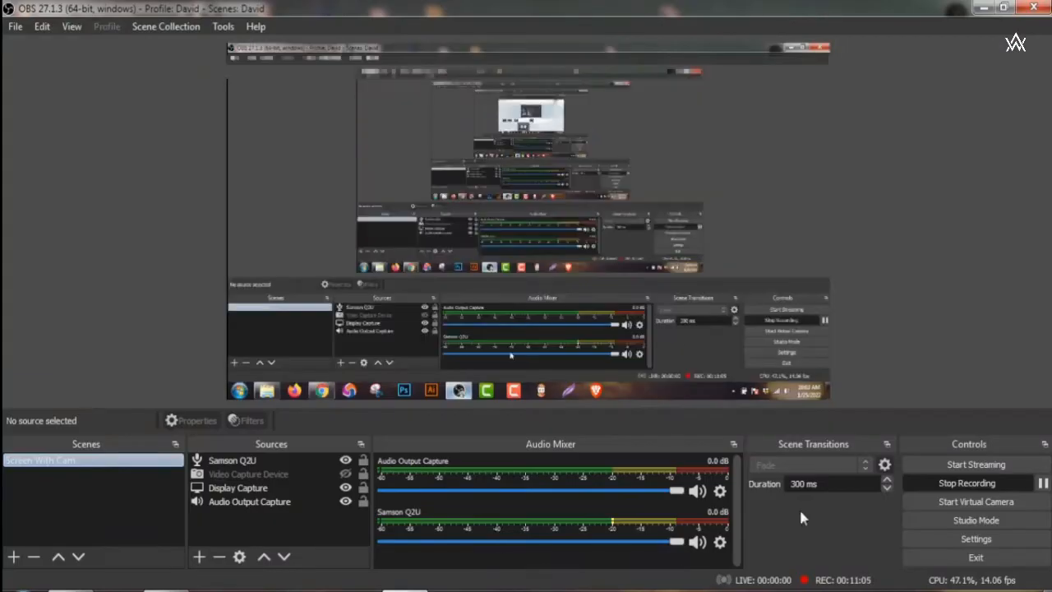
pyautogui.click(1042, 485)
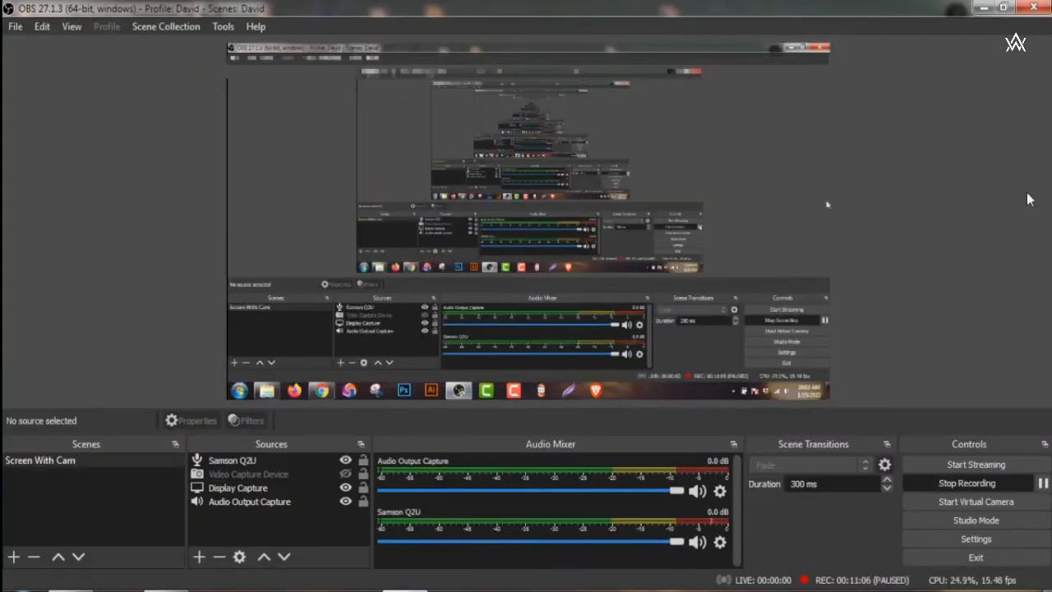
pyautogui.click(982, 7)
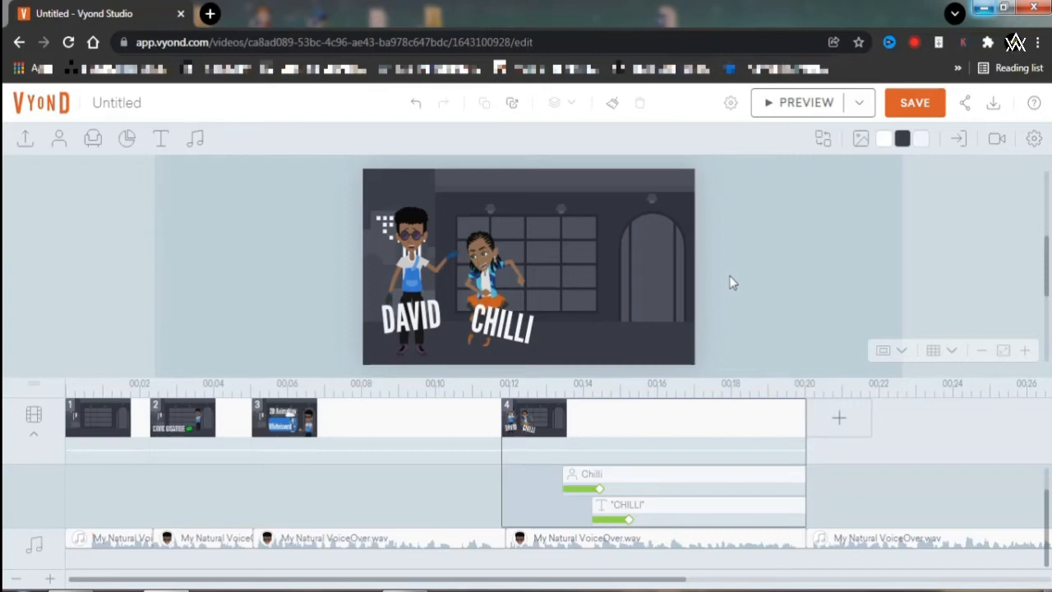
pyautogui.click(59, 141)
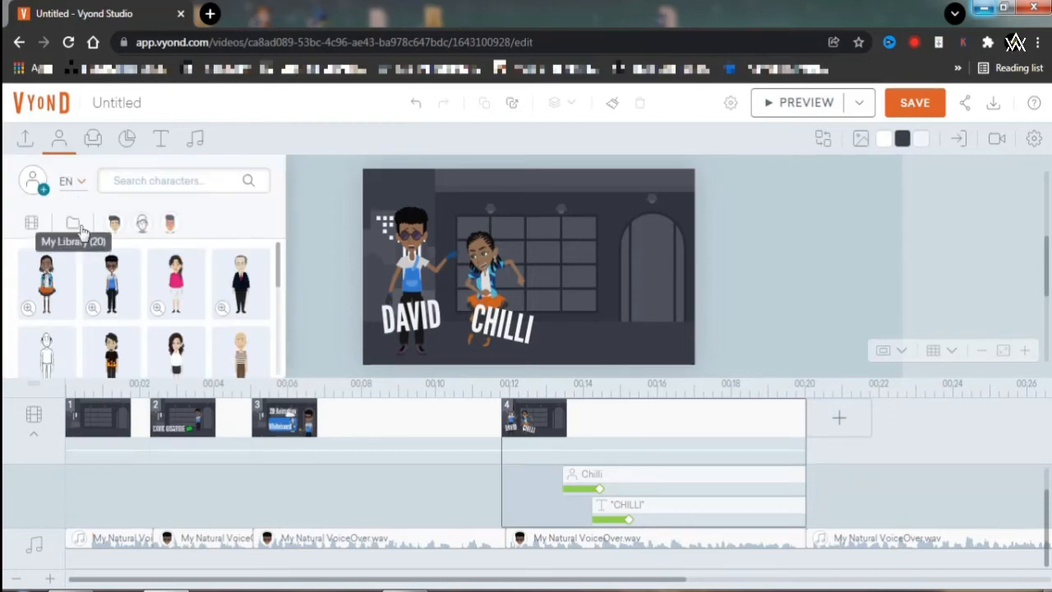
pyautogui.click(118, 268)
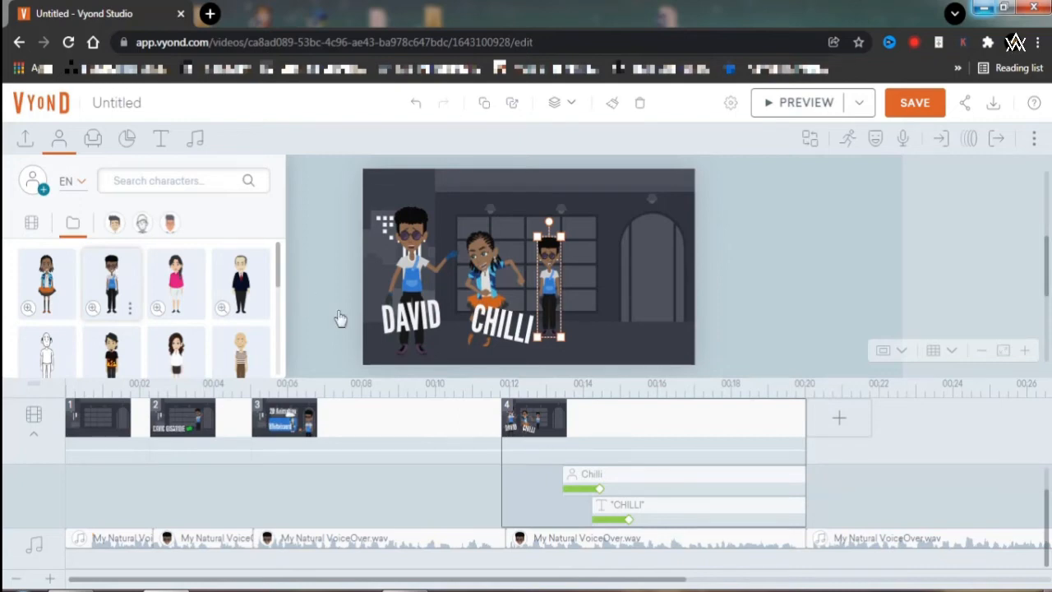
pyautogui.press('Delete')
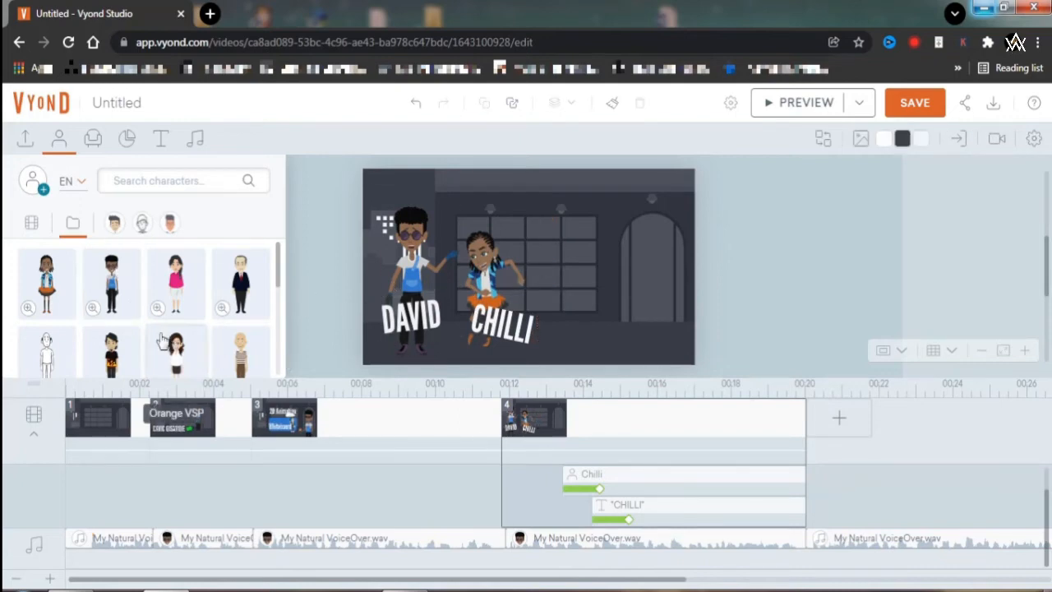
# - Add the Casual man in black clothes and sunglasses to scene 4, enlarge him, and place him in front of the arched doorway
pyautogui.click(171, 221)
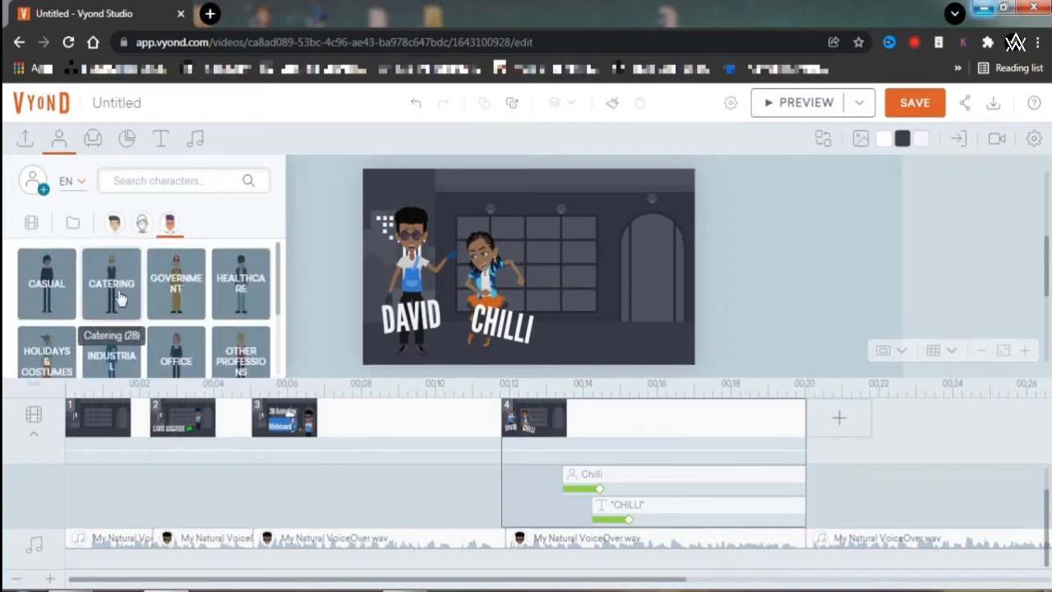
pyautogui.click(41, 267)
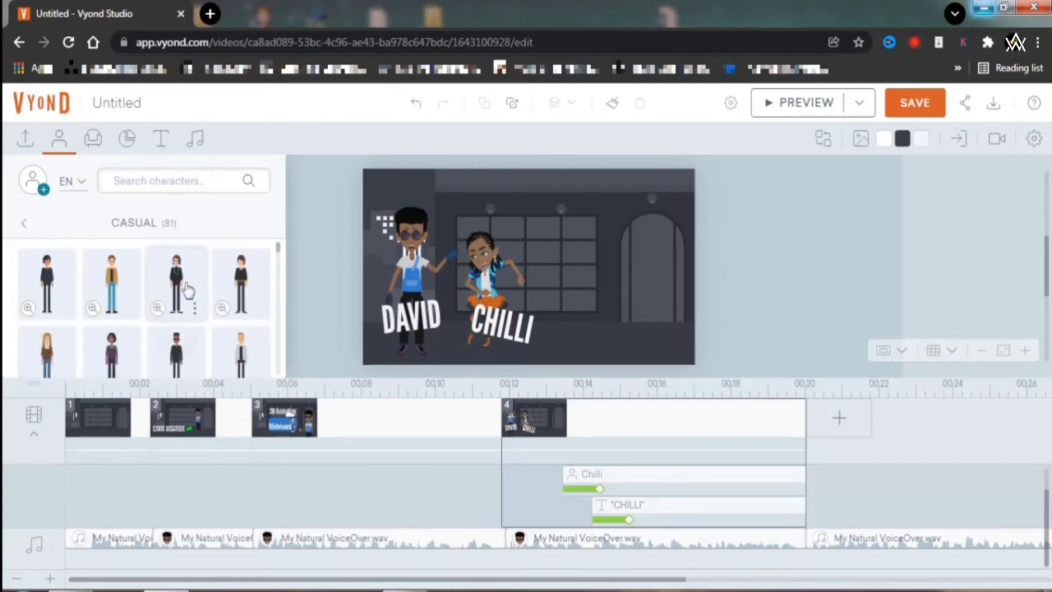
pyautogui.click(177, 349)
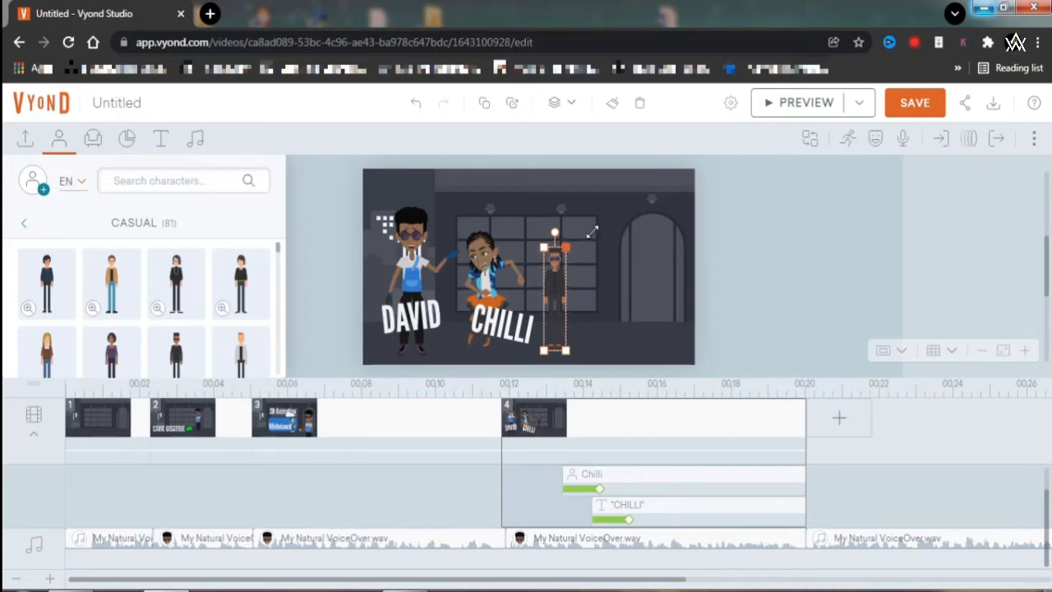
pyautogui.moveTo(591, 232); pyautogui.dragTo(597, 221)
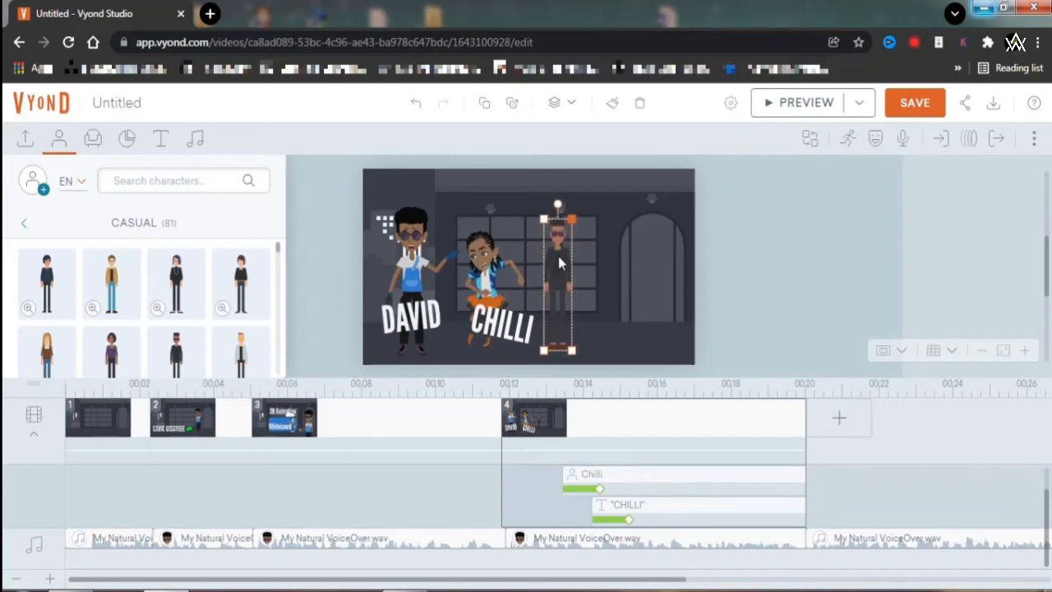
pyautogui.moveTo(559, 263); pyautogui.dragTo(641, 256)
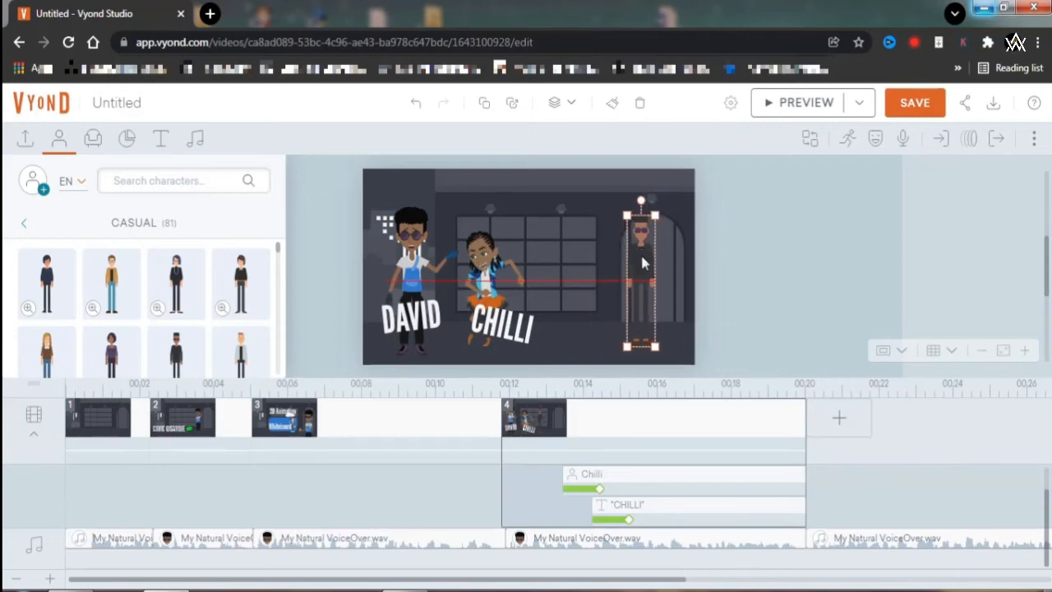
# - Search the actions for "laptop" and apply the front-facing cross-legged sitting action to the man in black
pyautogui.click(849, 140)
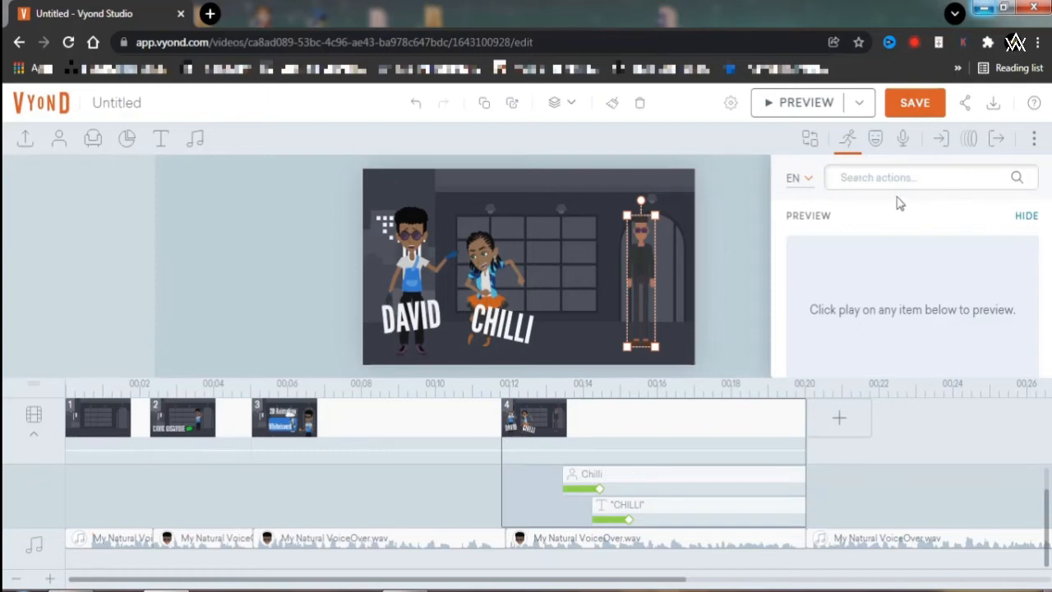
pyautogui.click(1025, 218)
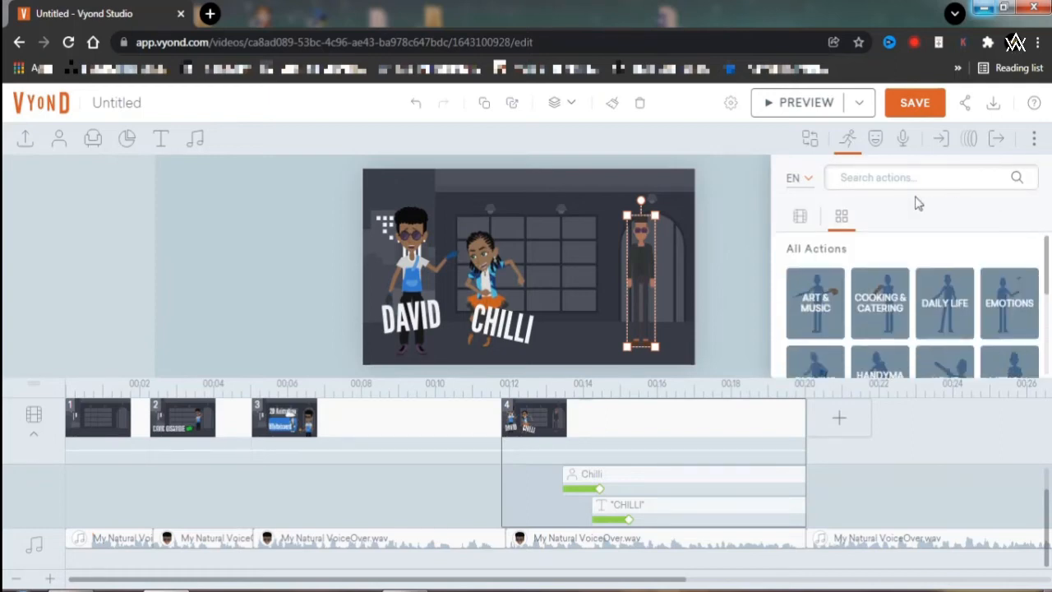
pyautogui.click(860, 177)
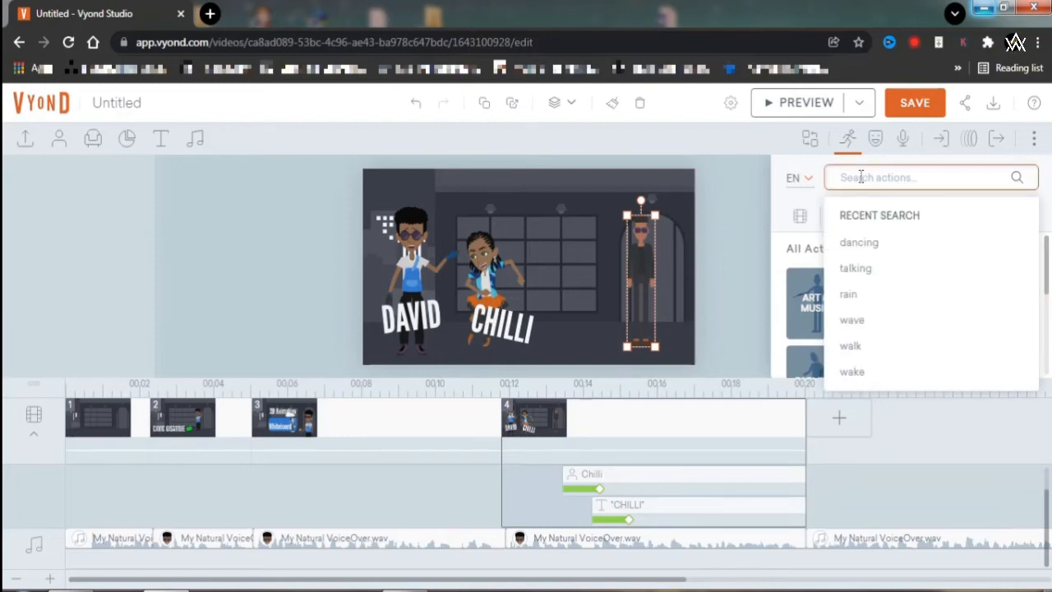
pyautogui.write('laptop')
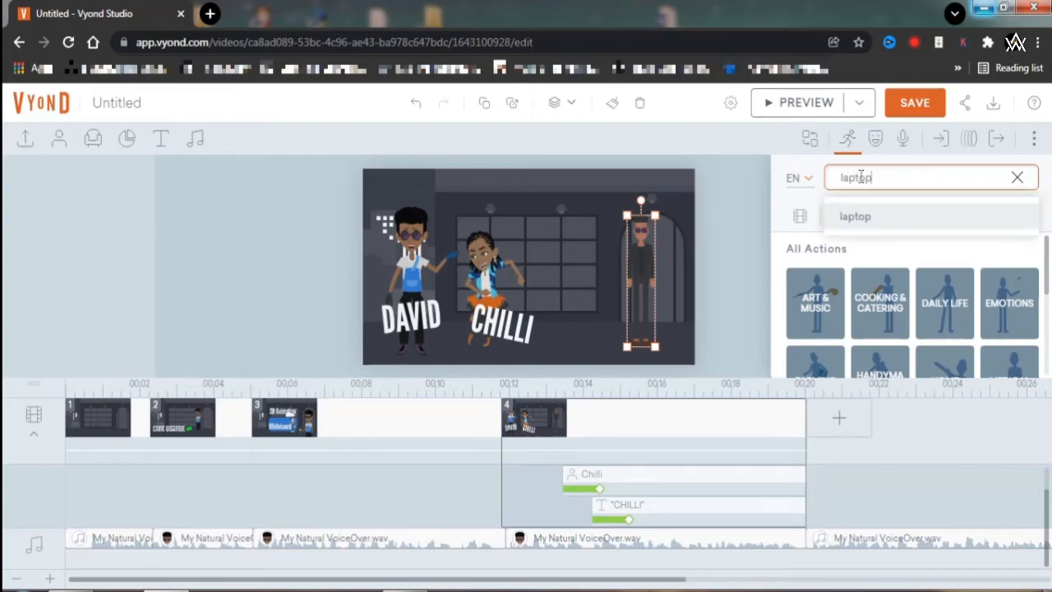
pyautogui.press('Return')
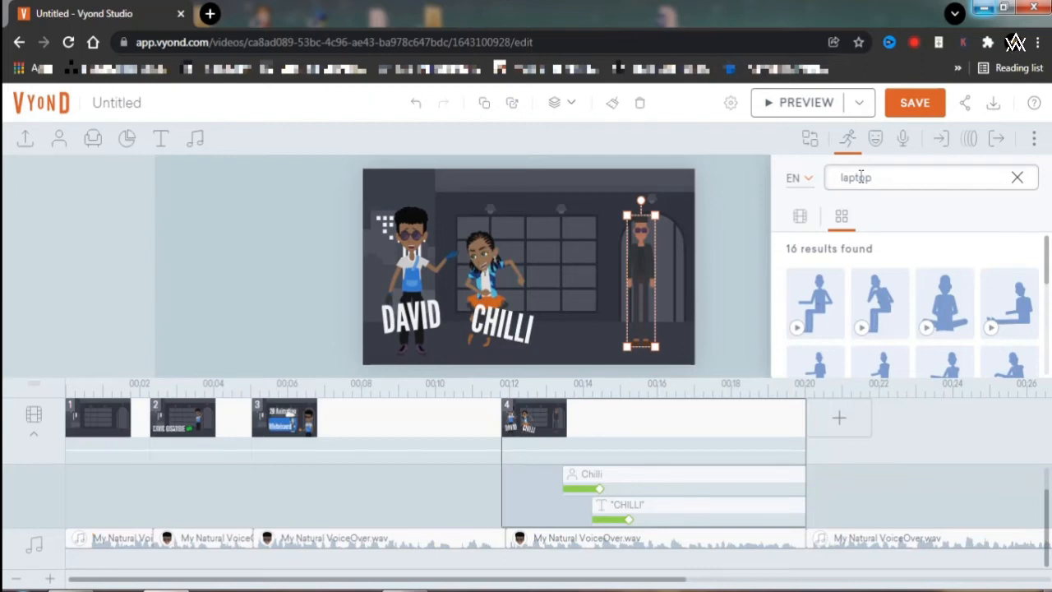
pyautogui.click(927, 328)
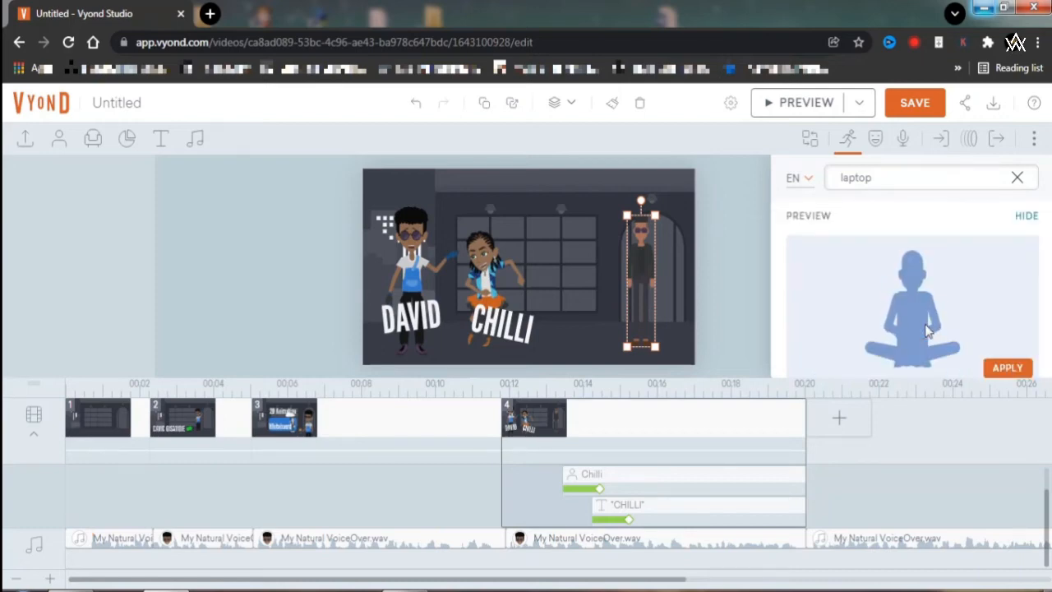
pyautogui.click(1011, 372)
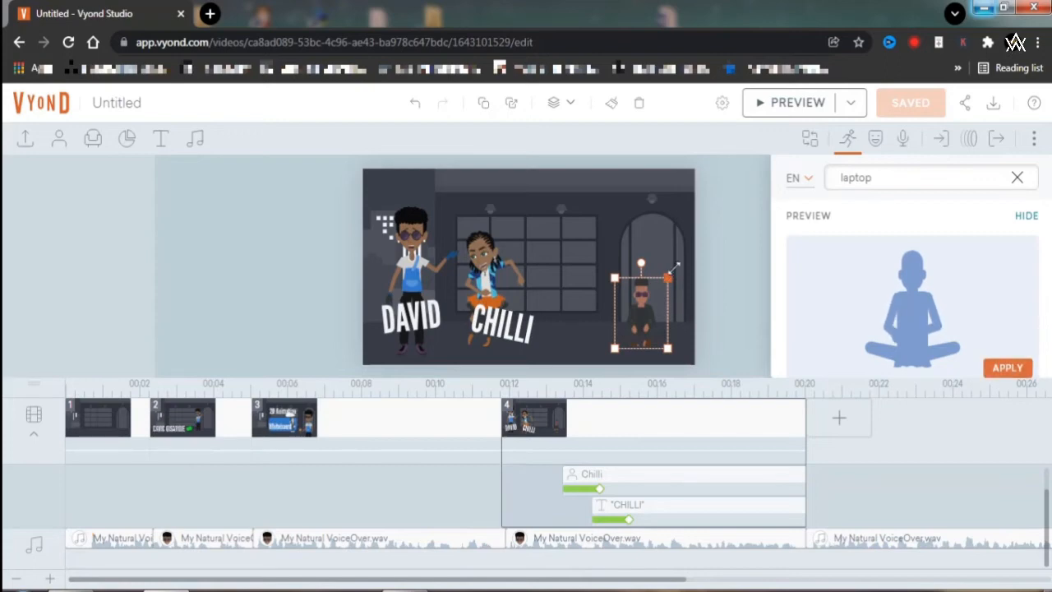
# - Enlarge the seated man in black and centre him in front of the arched doorway
pyautogui.moveTo(687, 244); pyautogui.dragTo(690, 249)
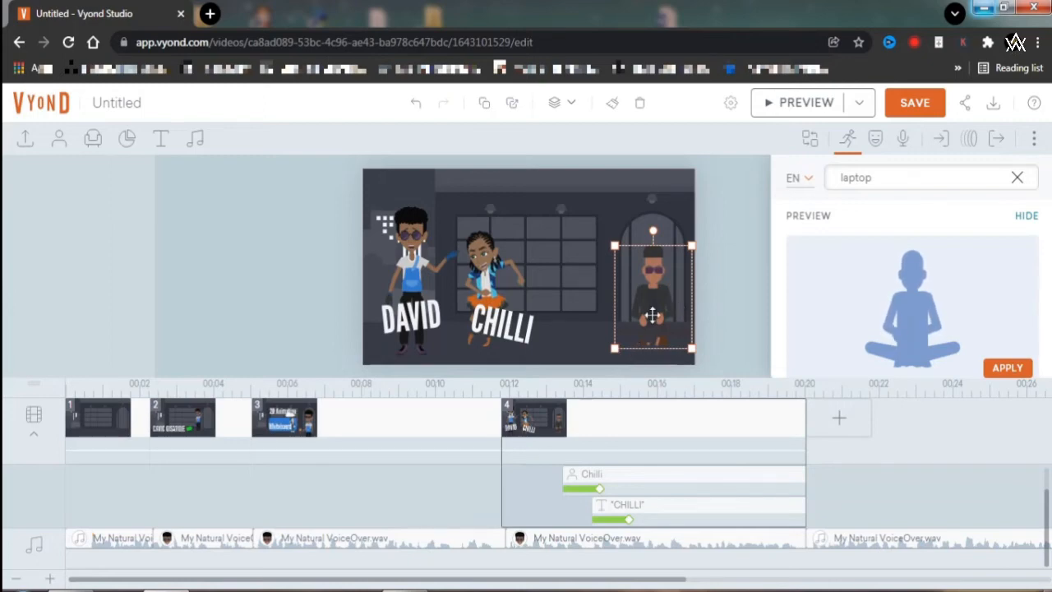
pyautogui.moveTo(658, 297); pyautogui.dragTo(641, 296)
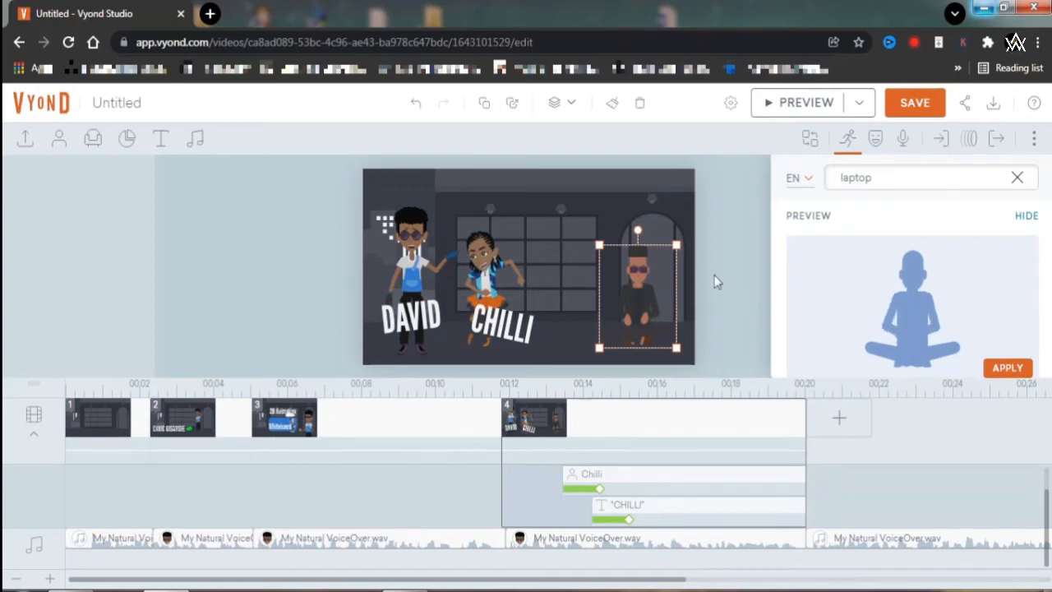
pyautogui.click(1017, 177)
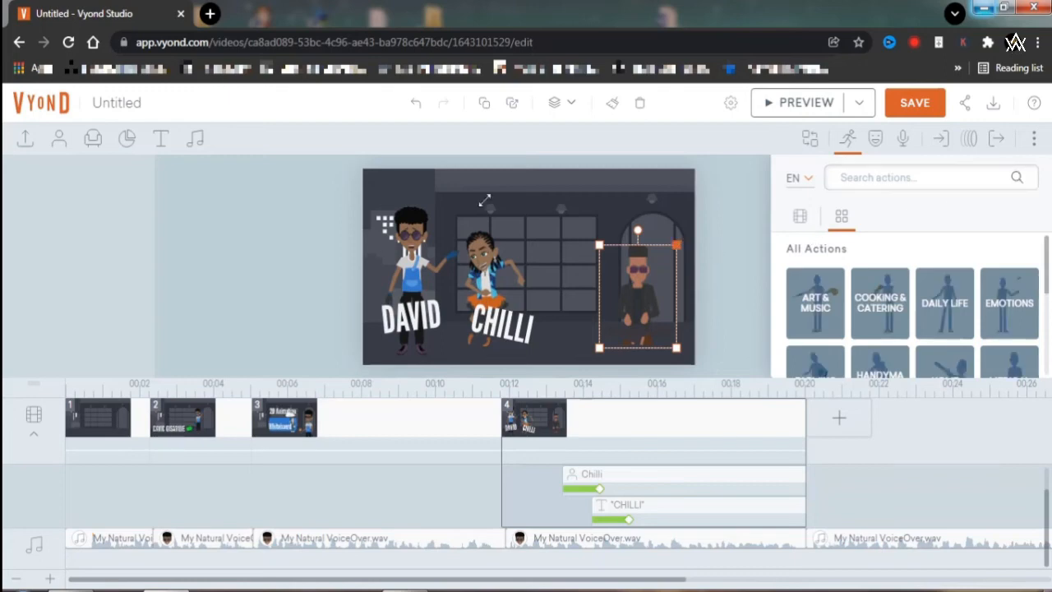
# - Search the props for "laptop" and look through the Contemporary style results
pyautogui.click(93, 139)
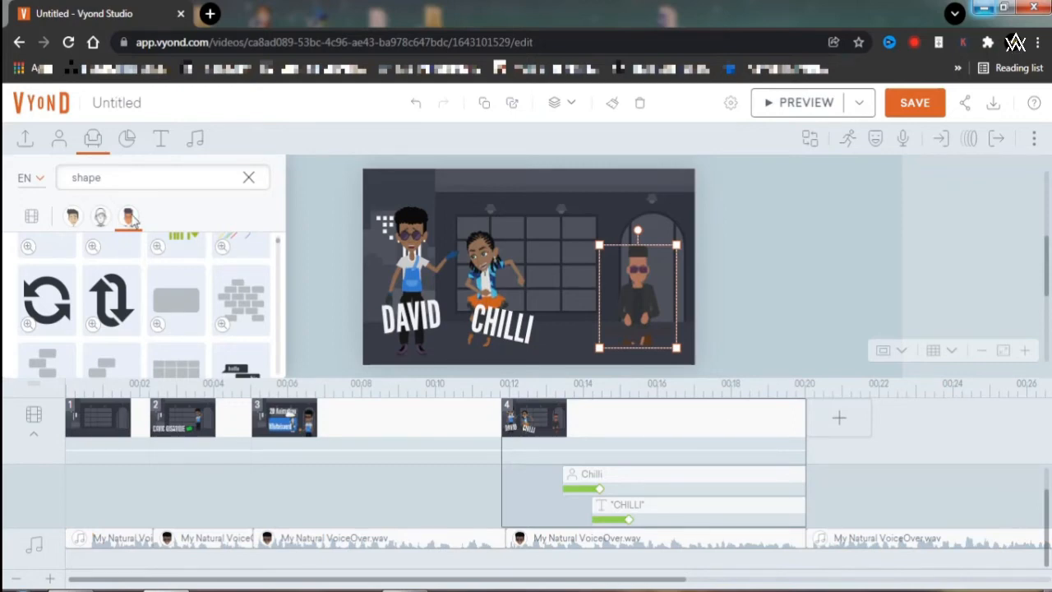
pyautogui.doubleClick(117, 175)
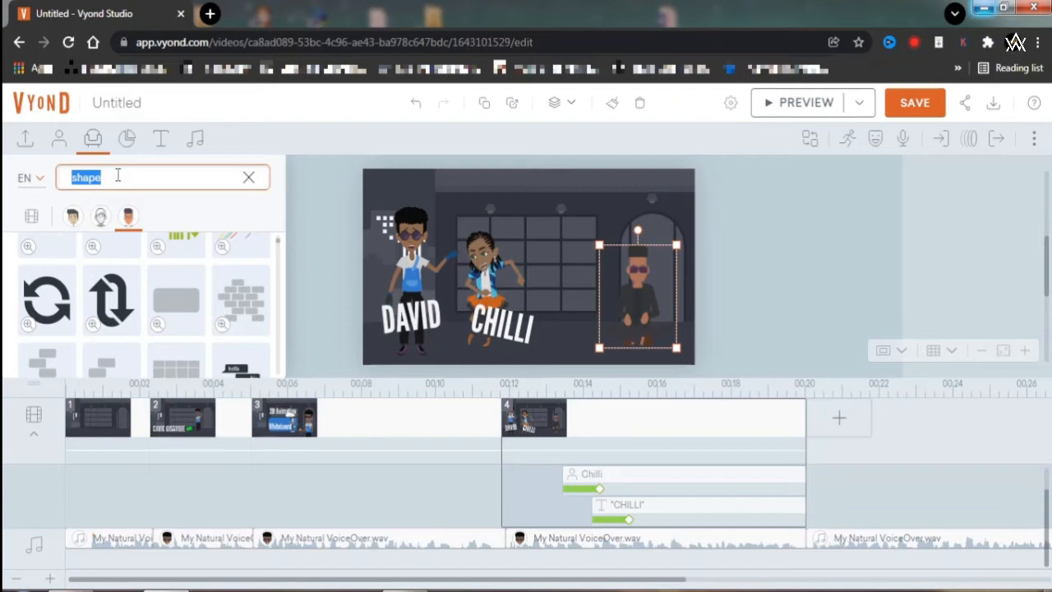
pyautogui.write('laptop')
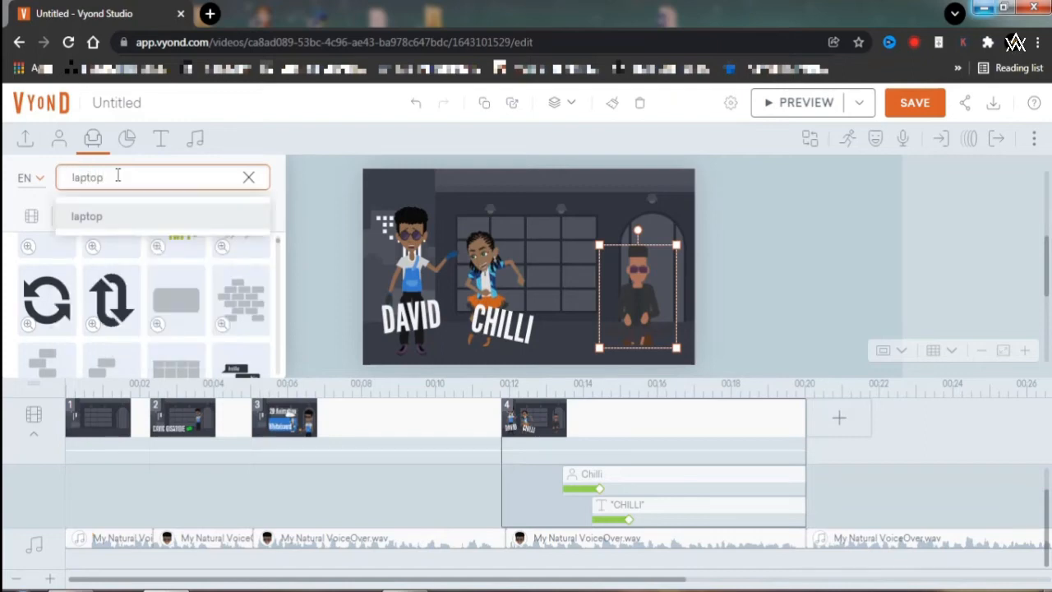
pyautogui.click(122, 215)
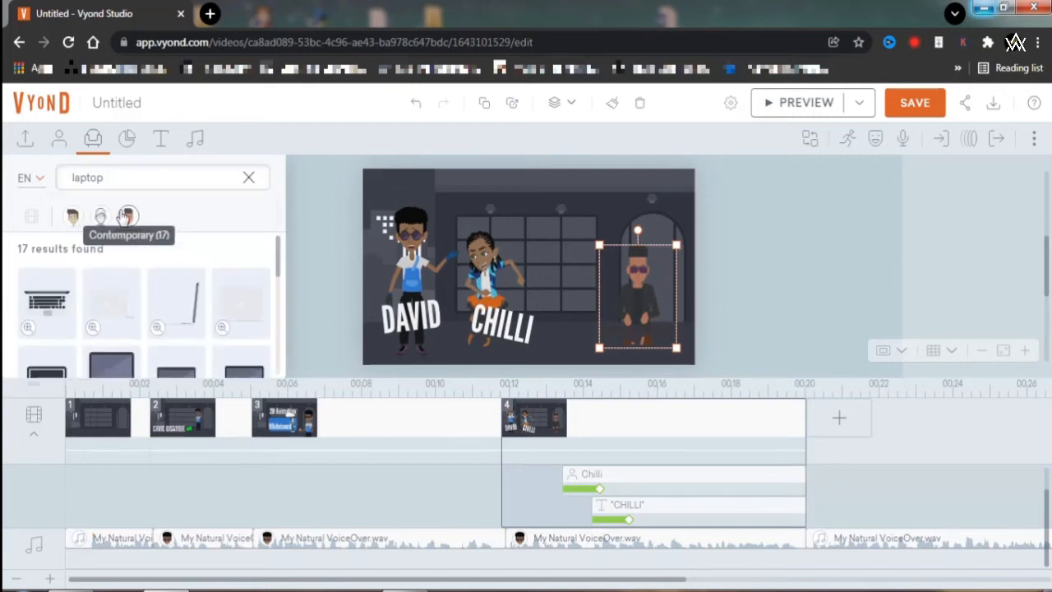
pyautogui.click(127, 216)
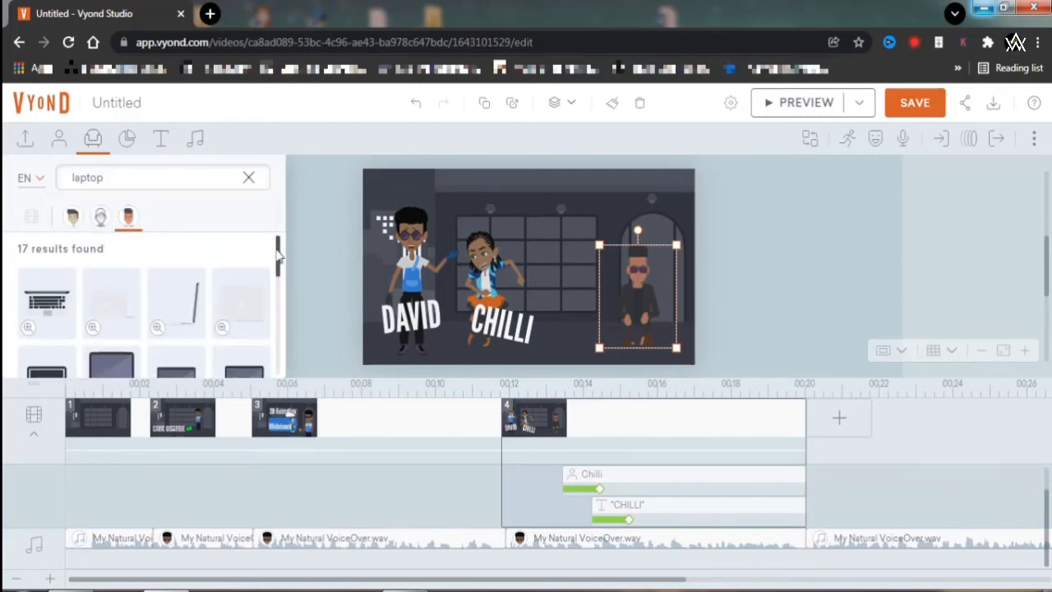
pyautogui.moveTo(278, 256)
pyautogui.mouseDown()
pyautogui.moveTo(282, 327)
pyautogui.moveTo(282, 255)
pyautogui.moveTo(281, 306)
pyautogui.moveTo(281, 265)
pyautogui.mouseUp()
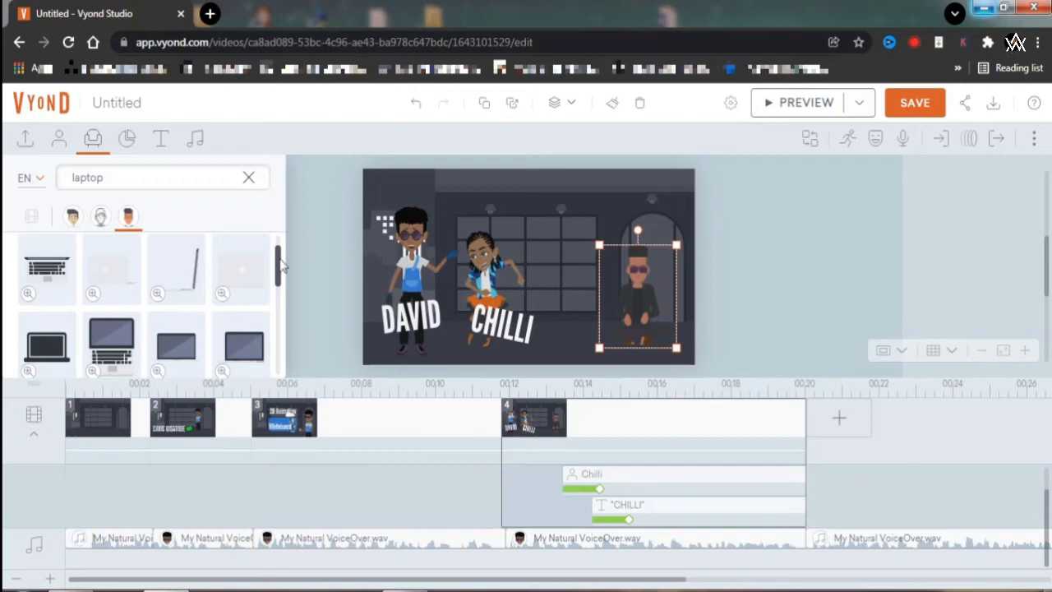
# - Search the props for "shape" and add the grey rounded rectangle to scene 4
pyautogui.click(147, 175)
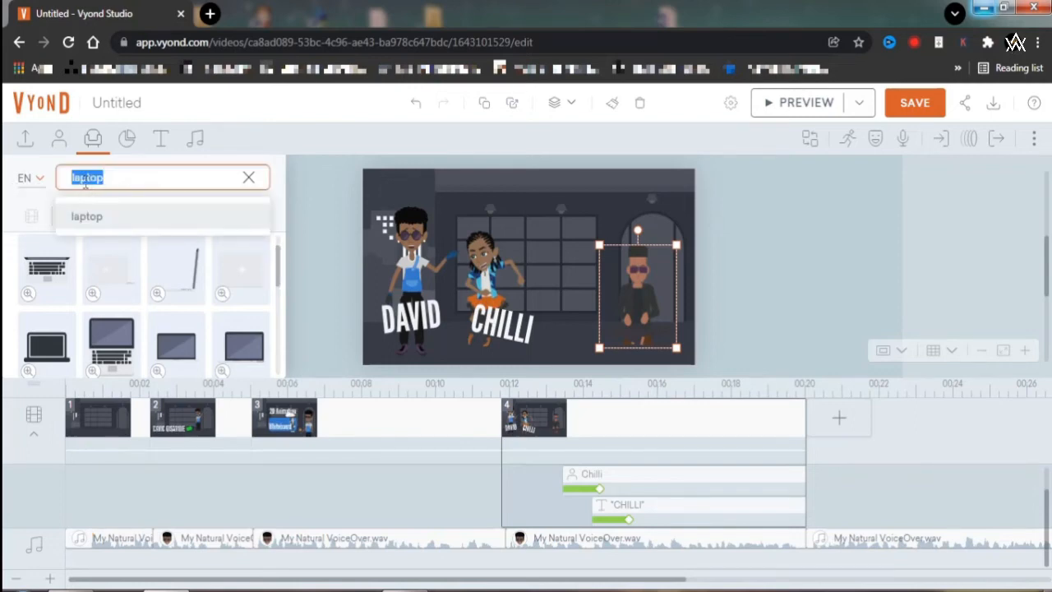
pyautogui.write('sha')
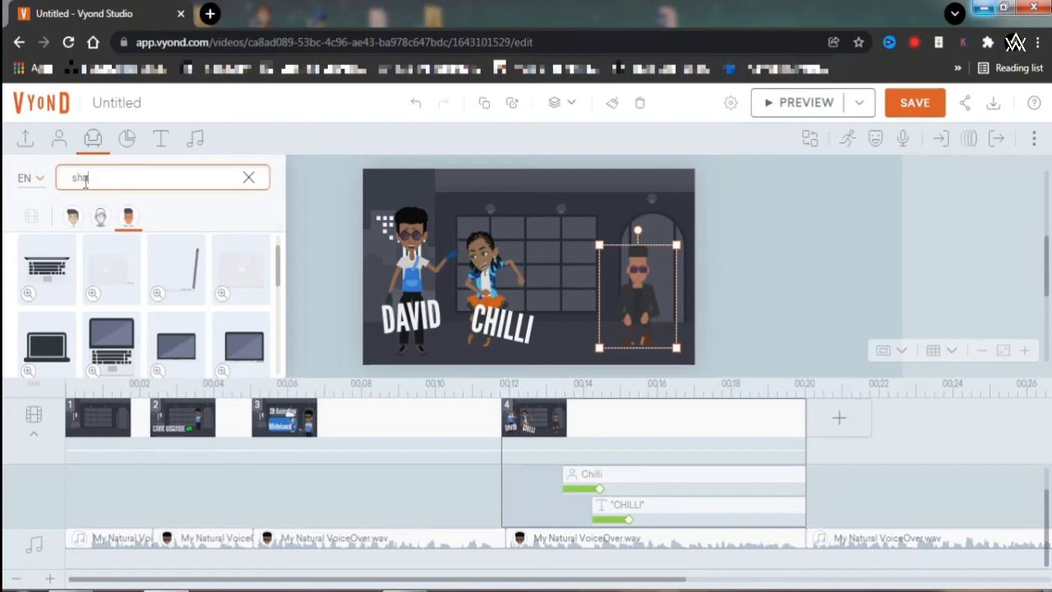
pyautogui.write('rpe')
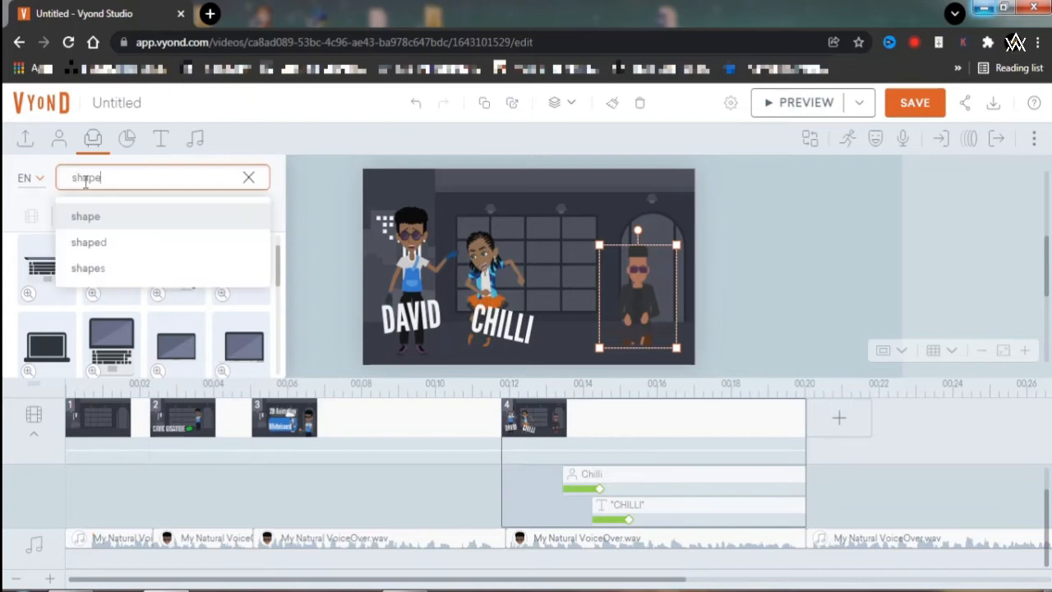
pyautogui.press('Return')
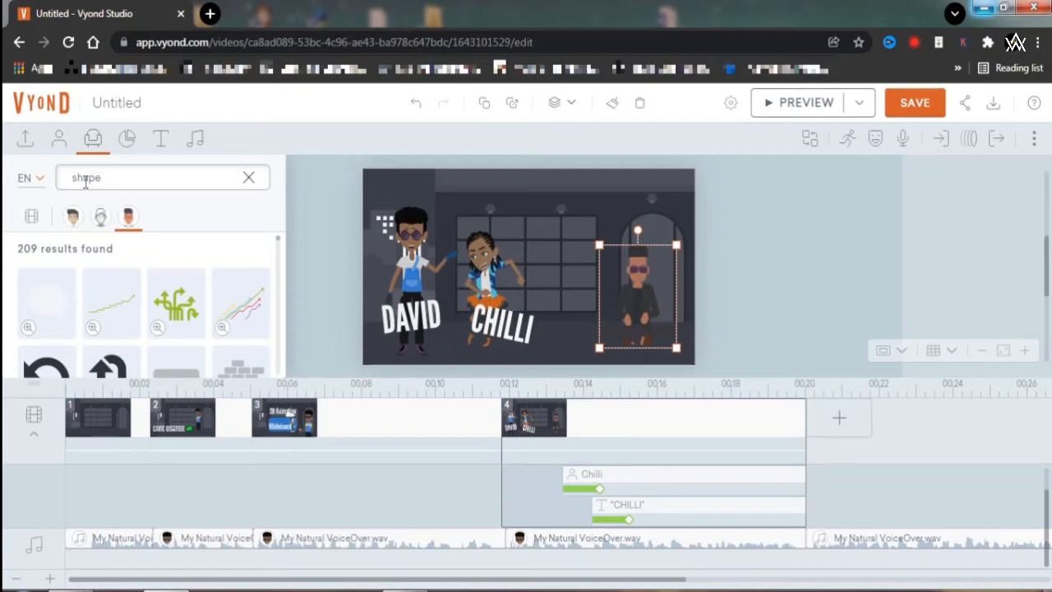
pyautogui.click(175, 367)
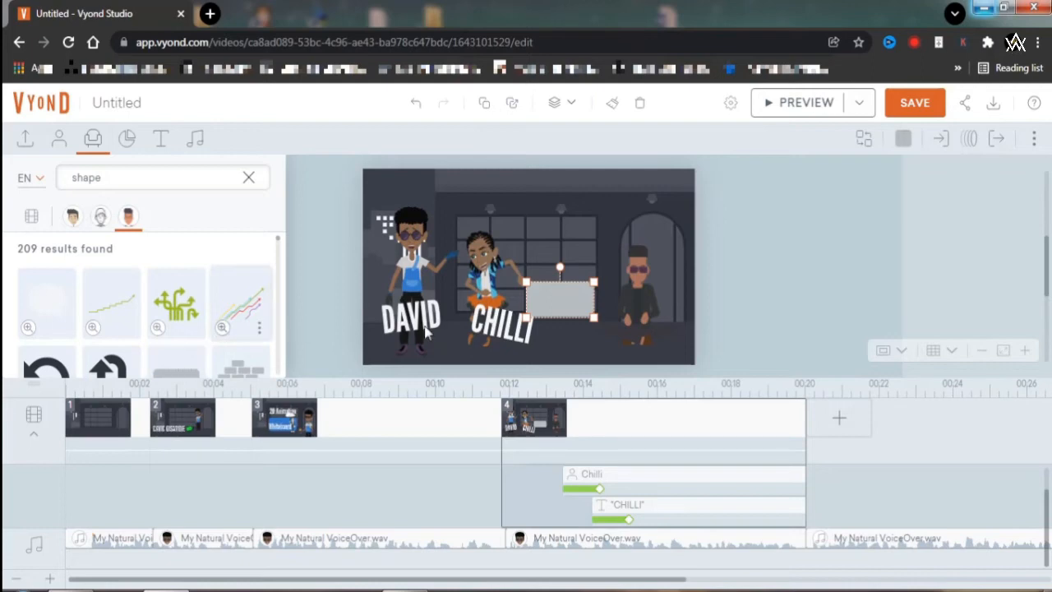
# - Shrink the grey rectangle and place it over the seated man's lap like a laptop
pyautogui.moveTo(593, 317); pyautogui.dragTo(637, 331)
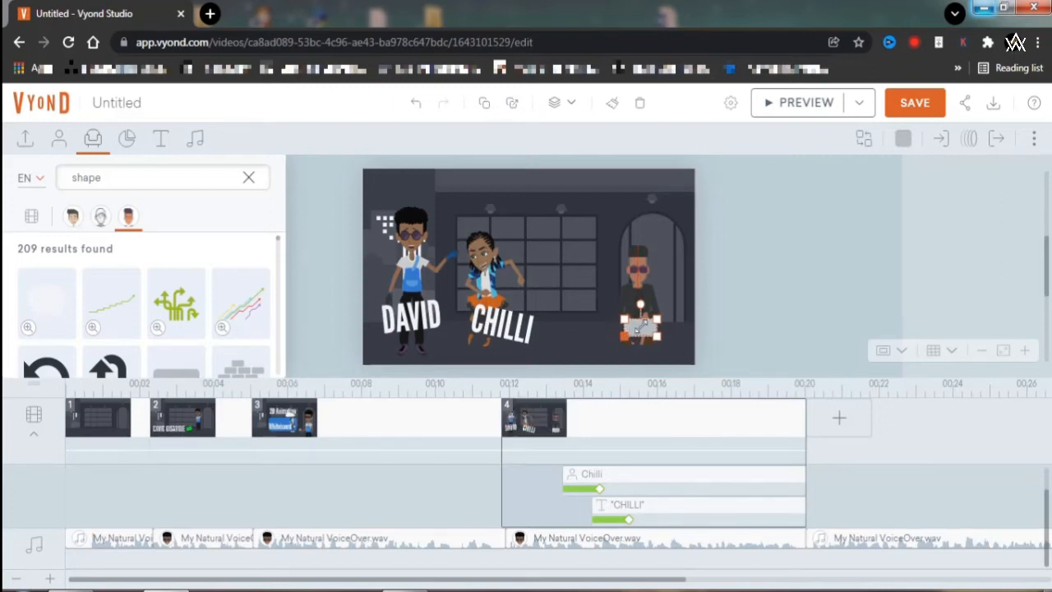
pyautogui.moveTo(640, 329); pyautogui.dragTo(635, 327)
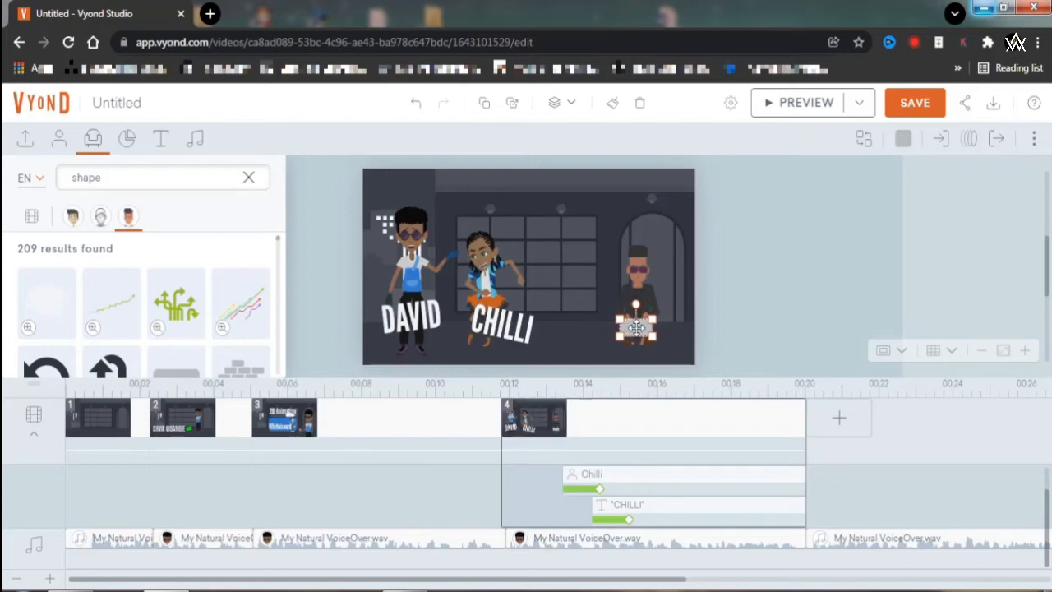
pyautogui.click(756, 280)
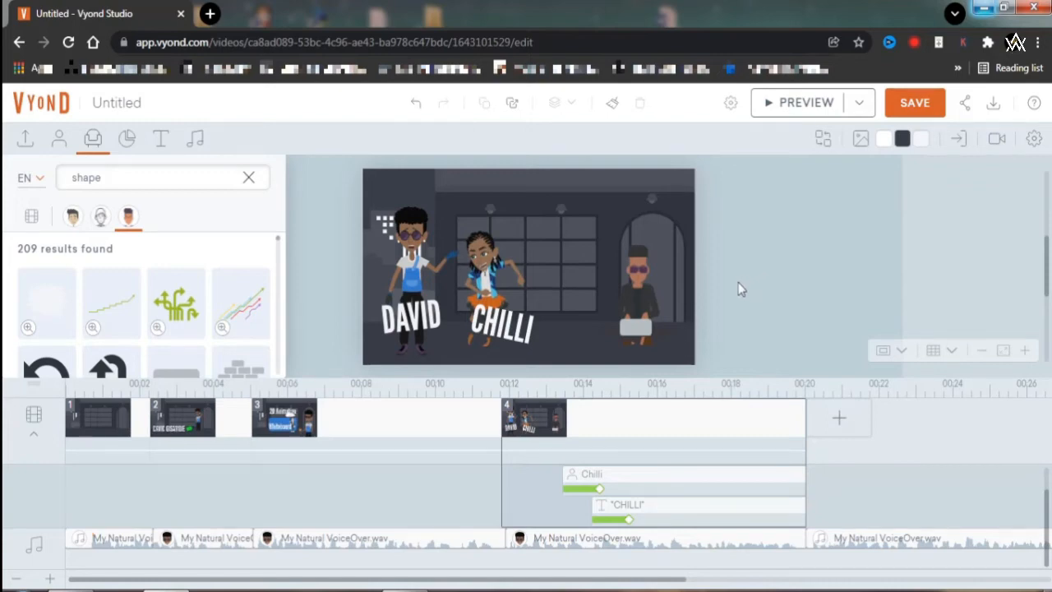
pyautogui.click(637, 326)
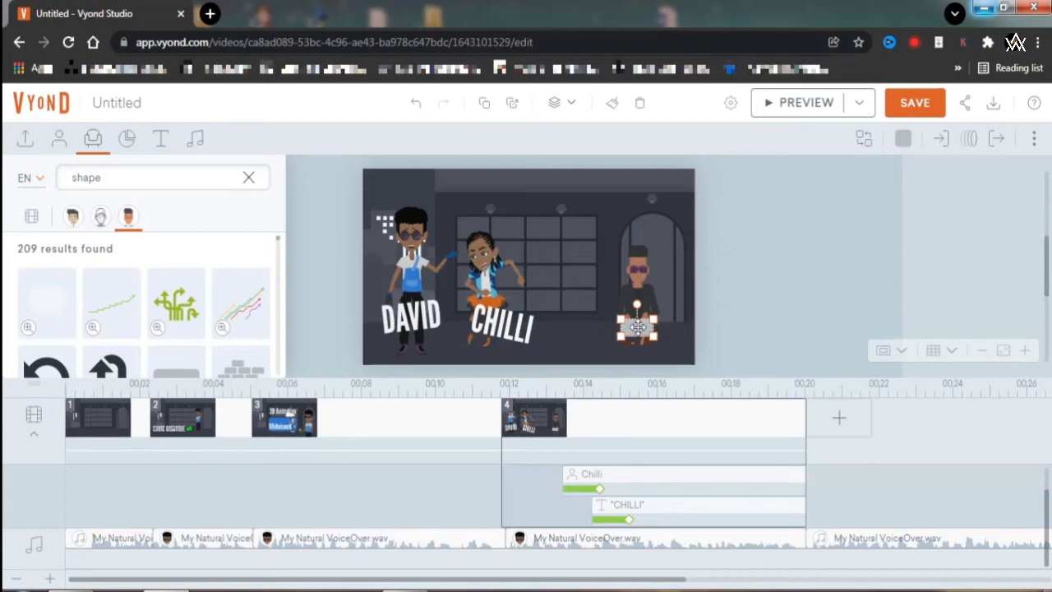
pyautogui.click(756, 318)
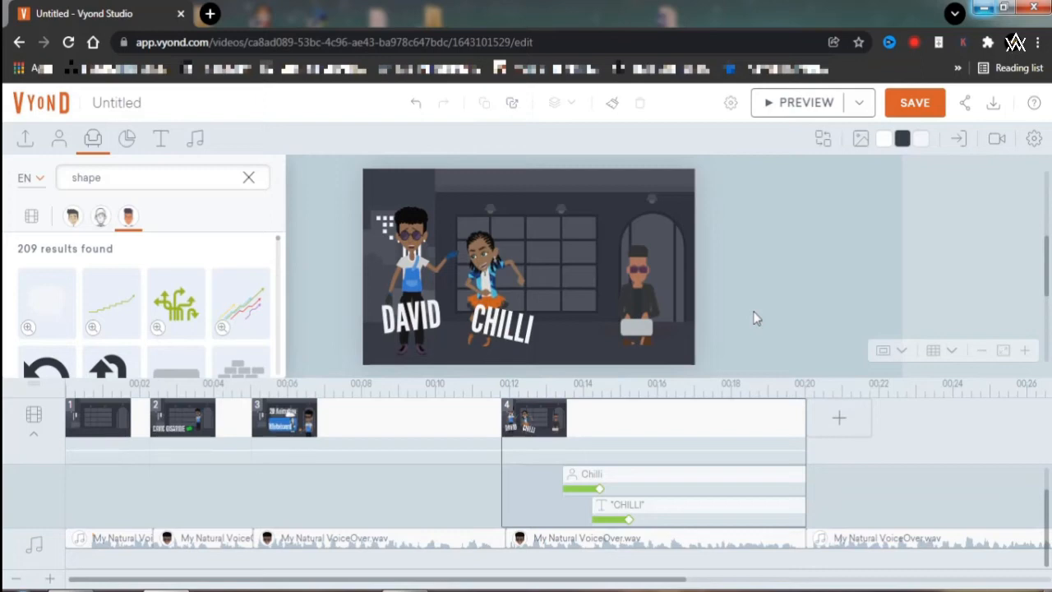
# - Group the seated man in black with the grey rectangle on his lap
pyautogui.click(638, 285)
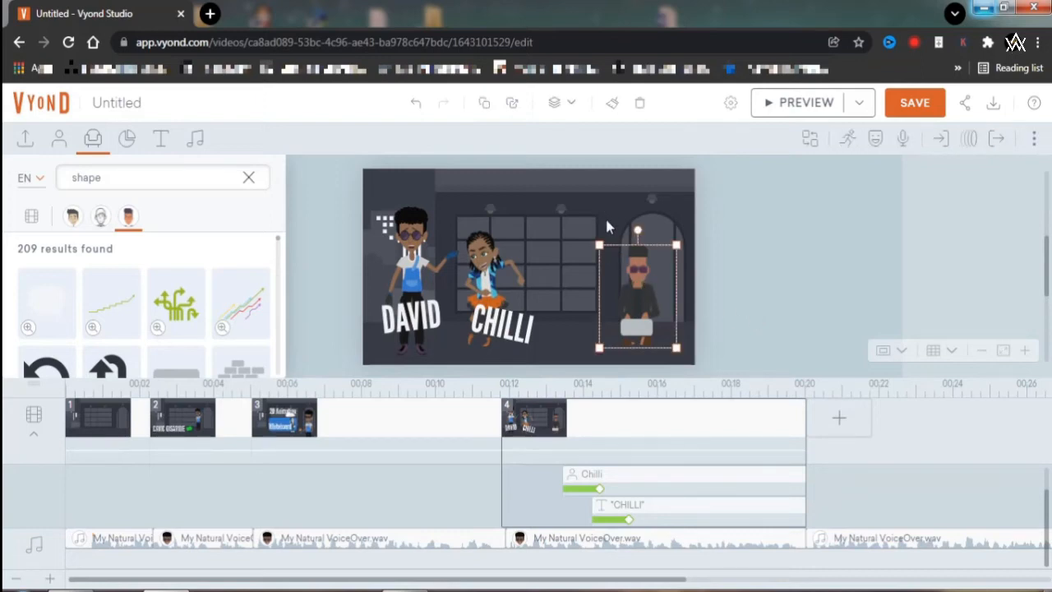
pyautogui.click(607, 226)
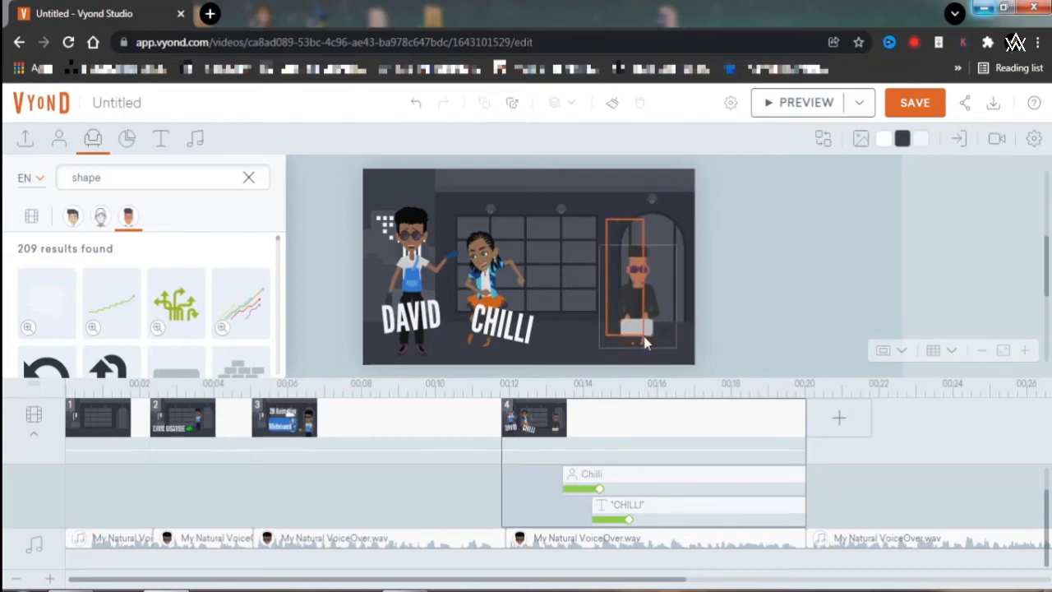
pyautogui.moveTo(644, 343); pyautogui.dragTo(647, 347)
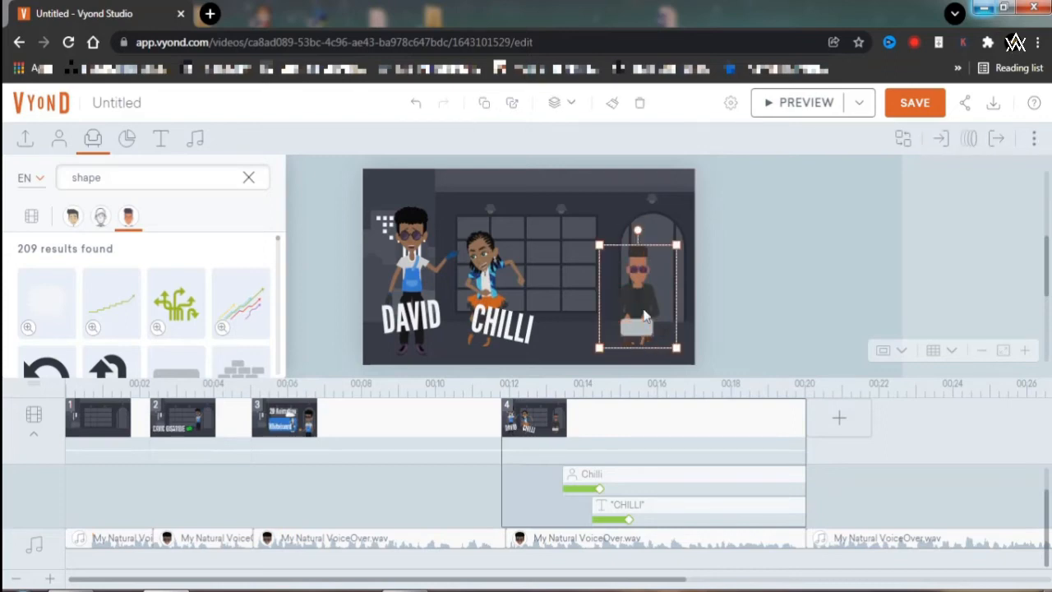
pyautogui.rightClick(639, 276)
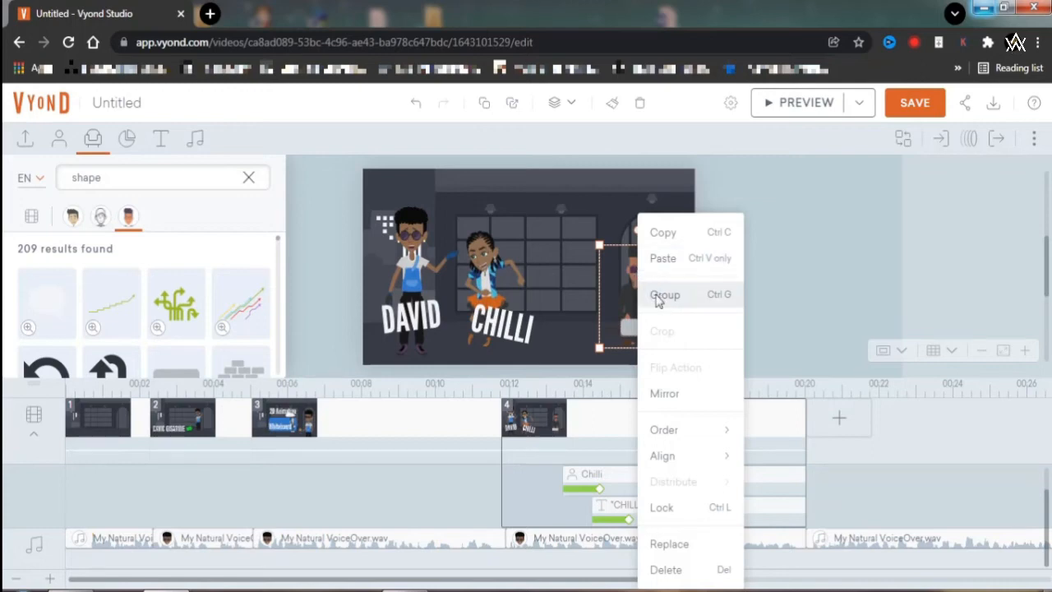
pyautogui.click(659, 297)
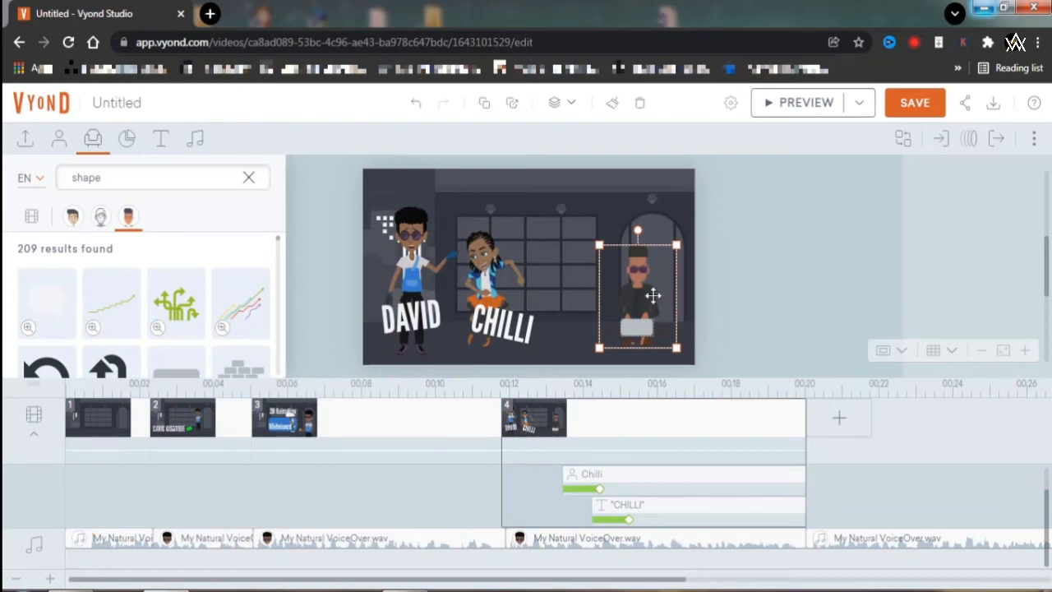
# - Give the group of the man and rectangle the Hand Slide - Left enter effect
pyautogui.click(942, 141)
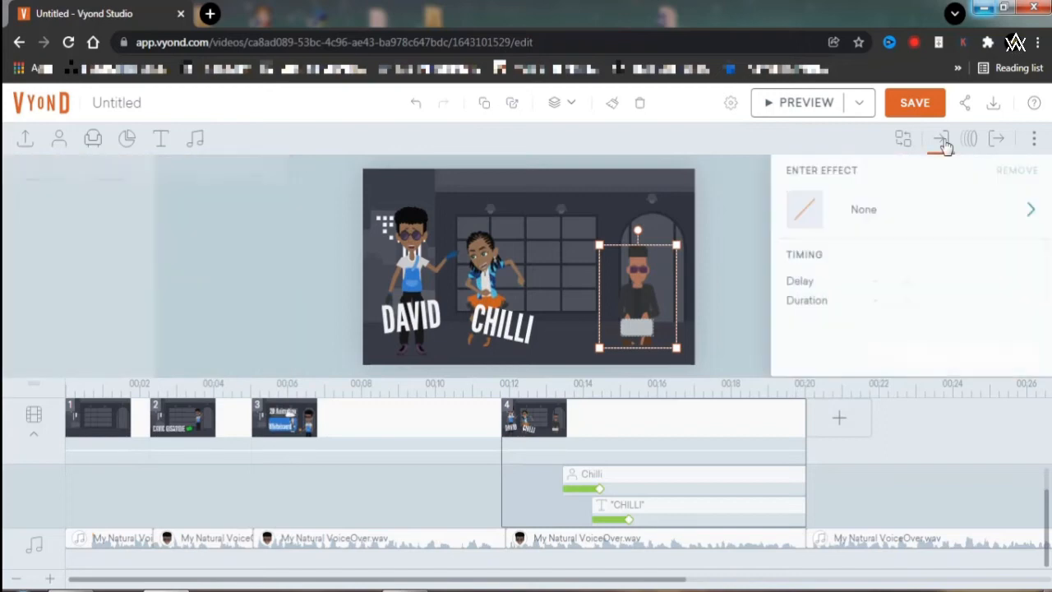
pyautogui.click(876, 217)
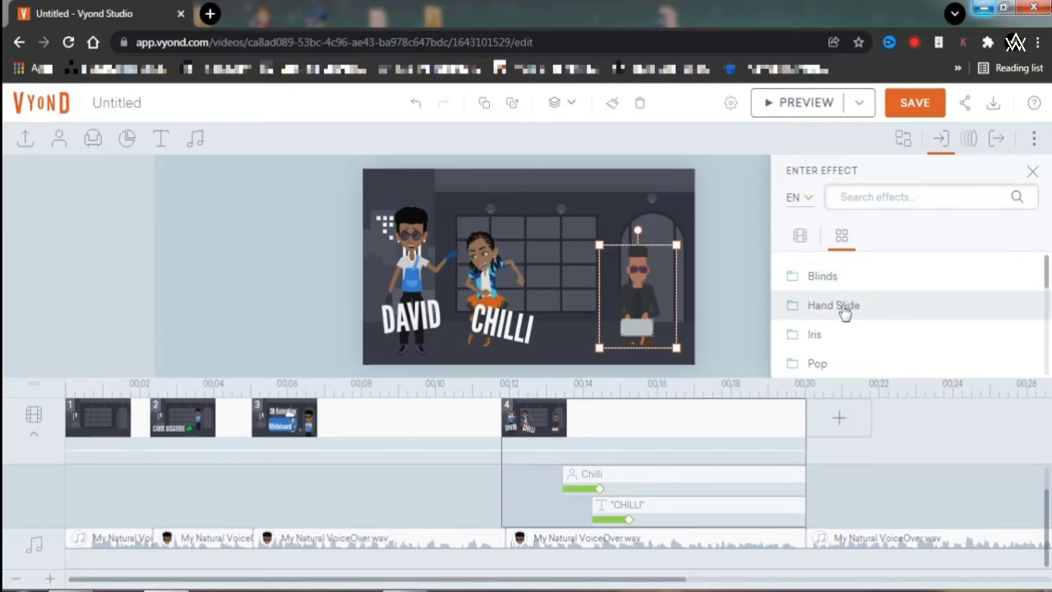
pyautogui.click(843, 309)
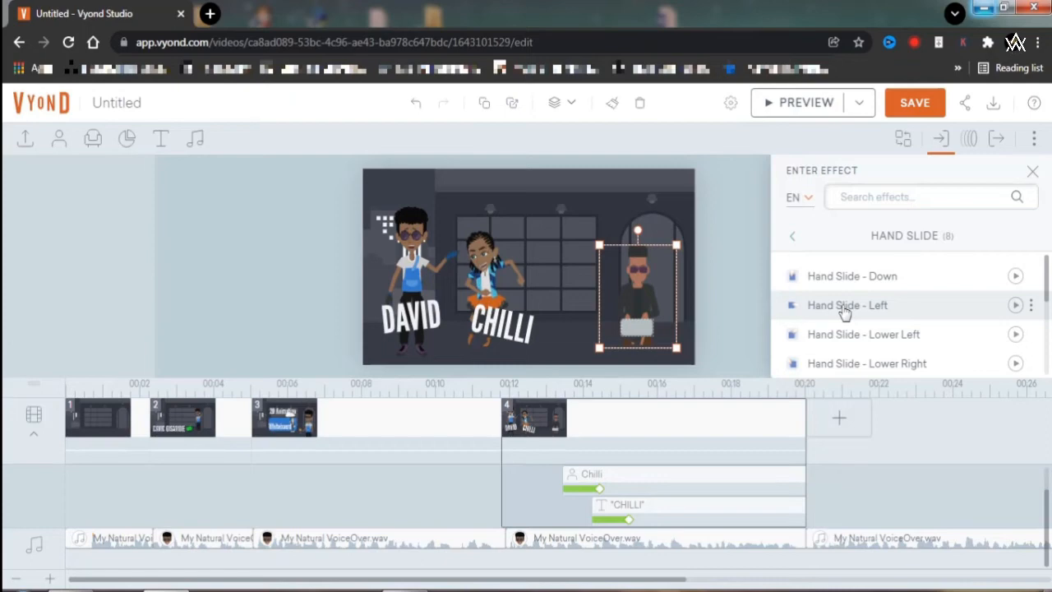
pyautogui.click(844, 306)
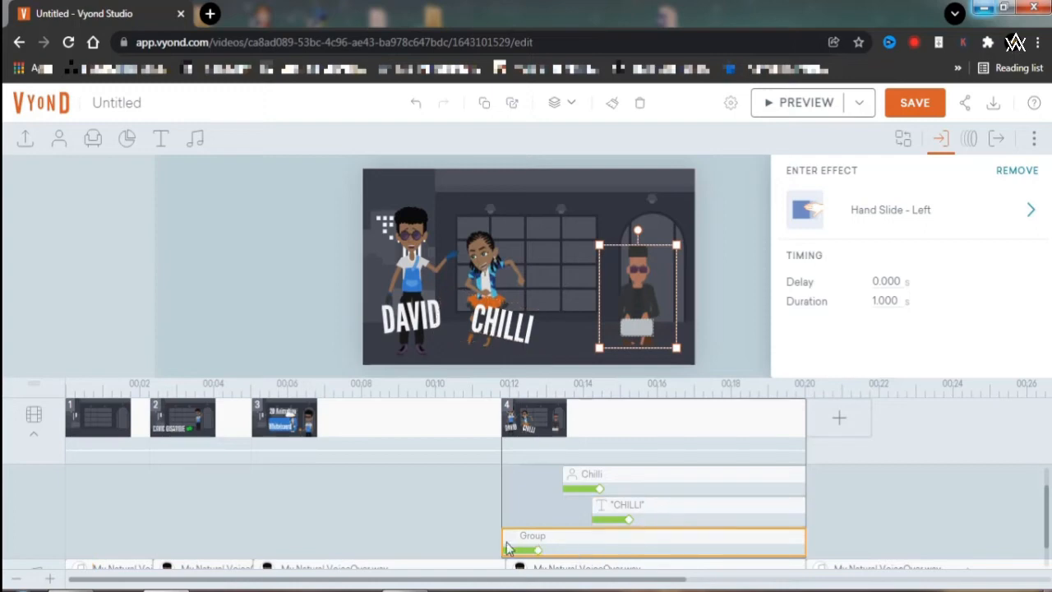
# - Delay the Hand Slide - Left enter effect of the seated man's group to 3.583 s, after the CHILLI title's entrance
pyautogui.moveTo(503, 539); pyautogui.dragTo(632, 532)
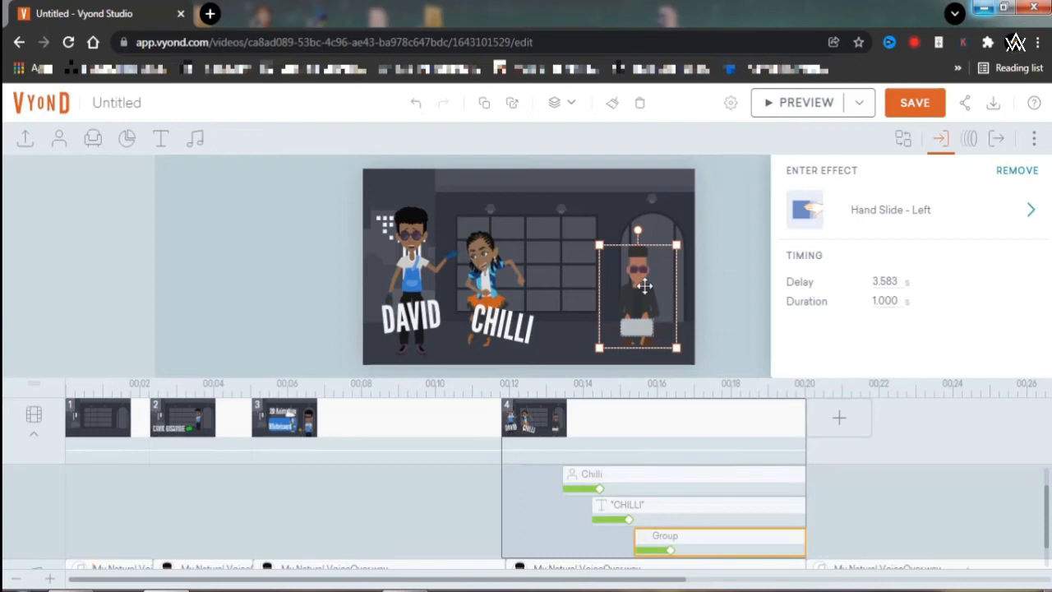
pyautogui.click(743, 239)
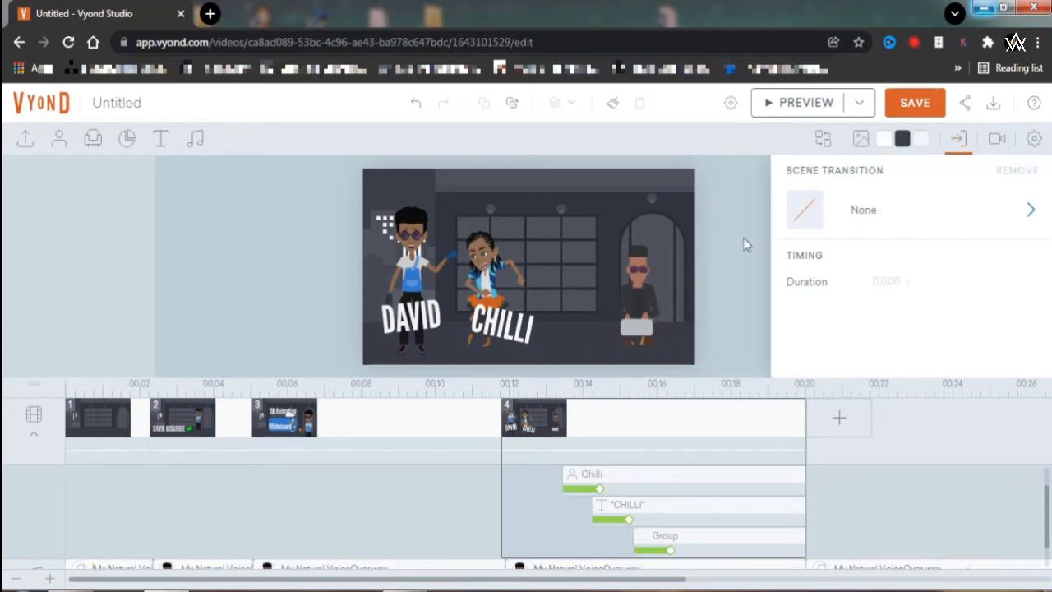
pyautogui.click(642, 275)
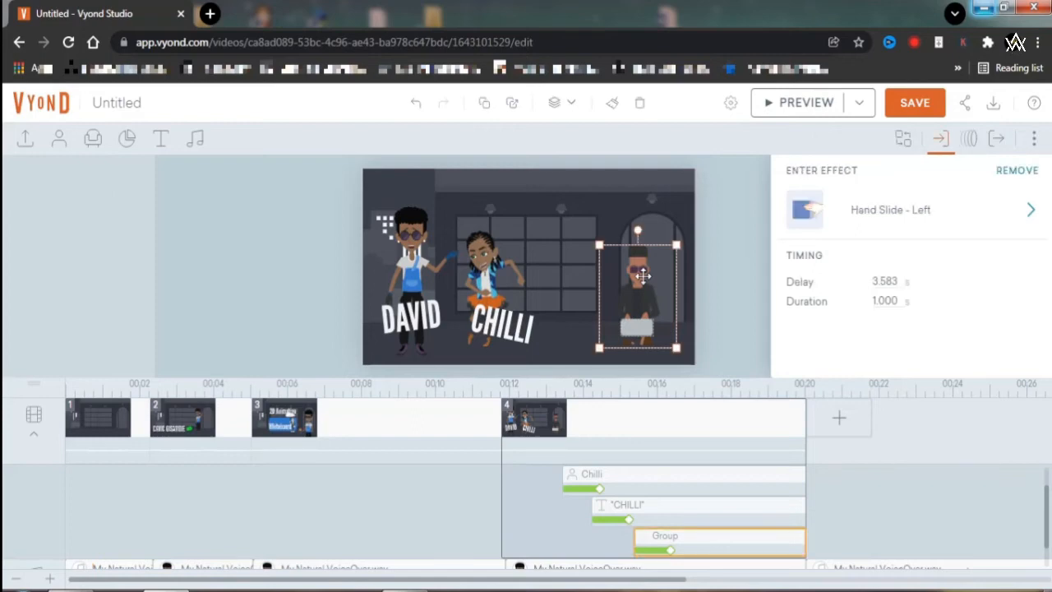
pyautogui.click(715, 277)
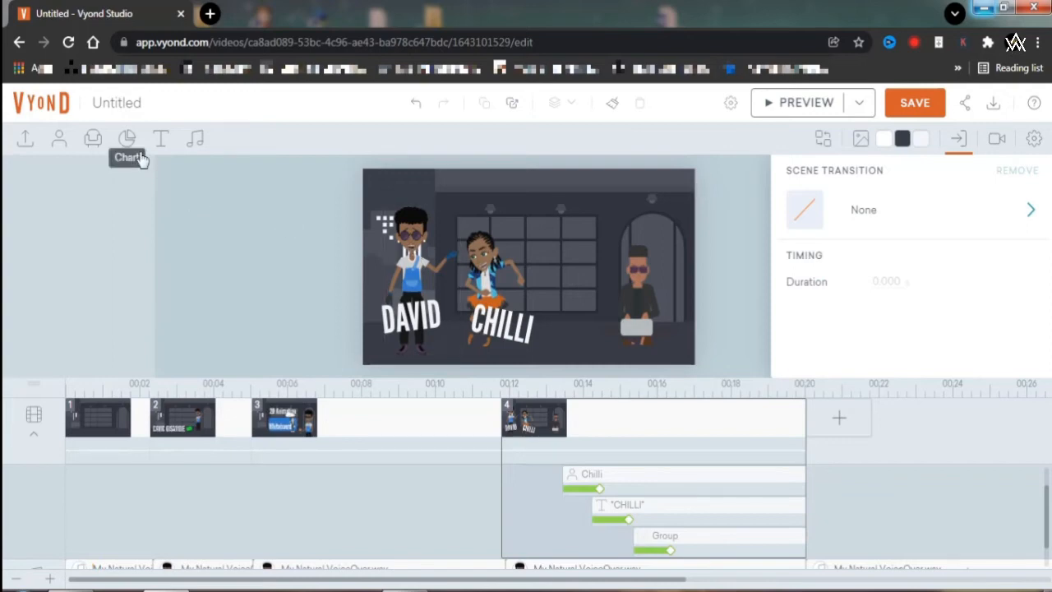
# - Find the dark circular shape with a paper-plane-like double arrow among the "shape" props and add it to scene 4
pyautogui.click(95, 141)
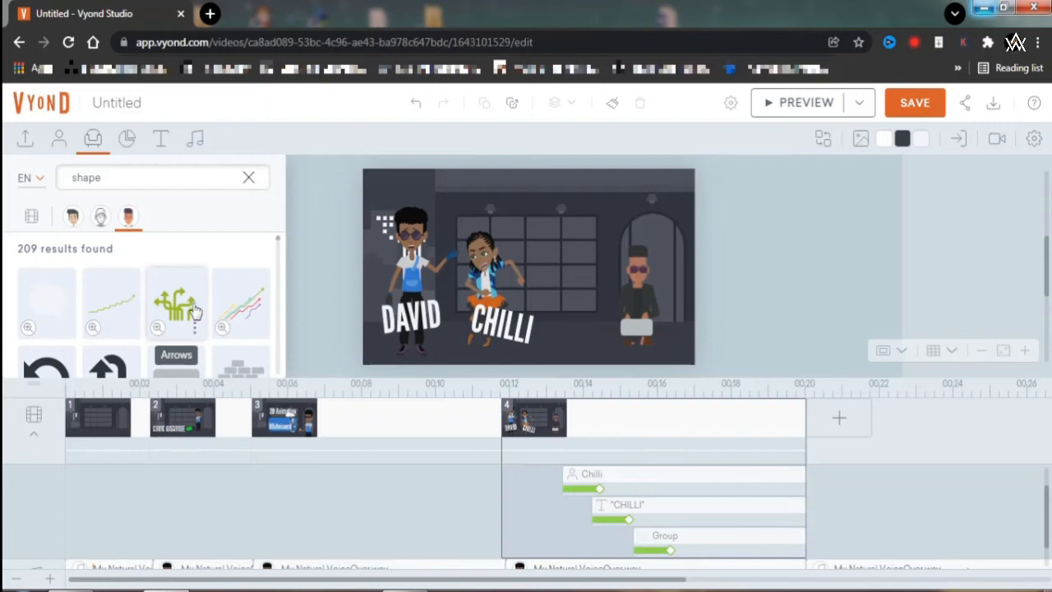
pyautogui.scroll(-1, 195, 311)
pyautogui.scroll(-2, 195, 310)
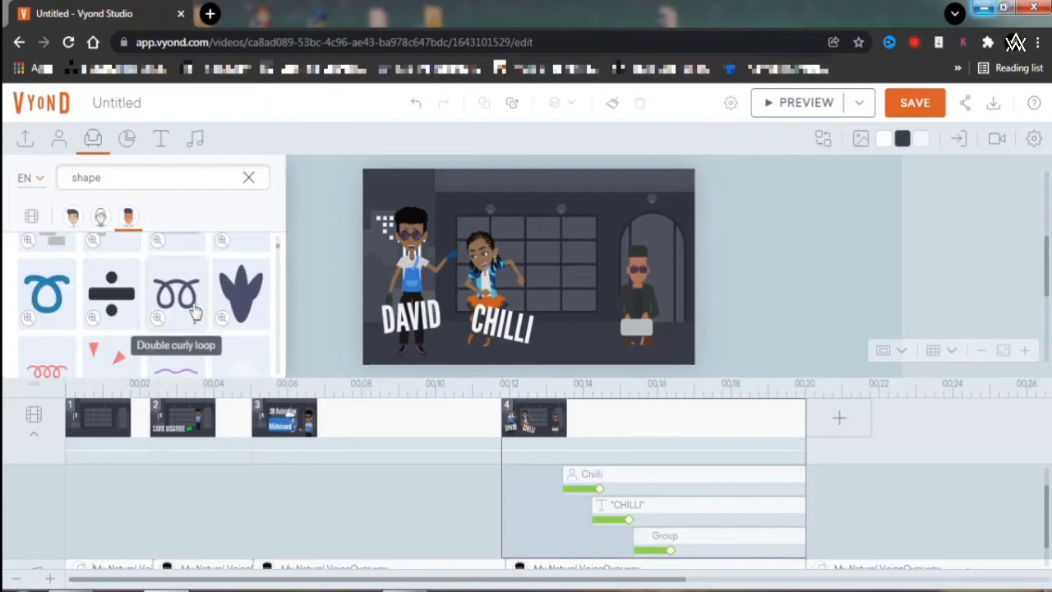
pyautogui.scroll(-1, 195, 311)
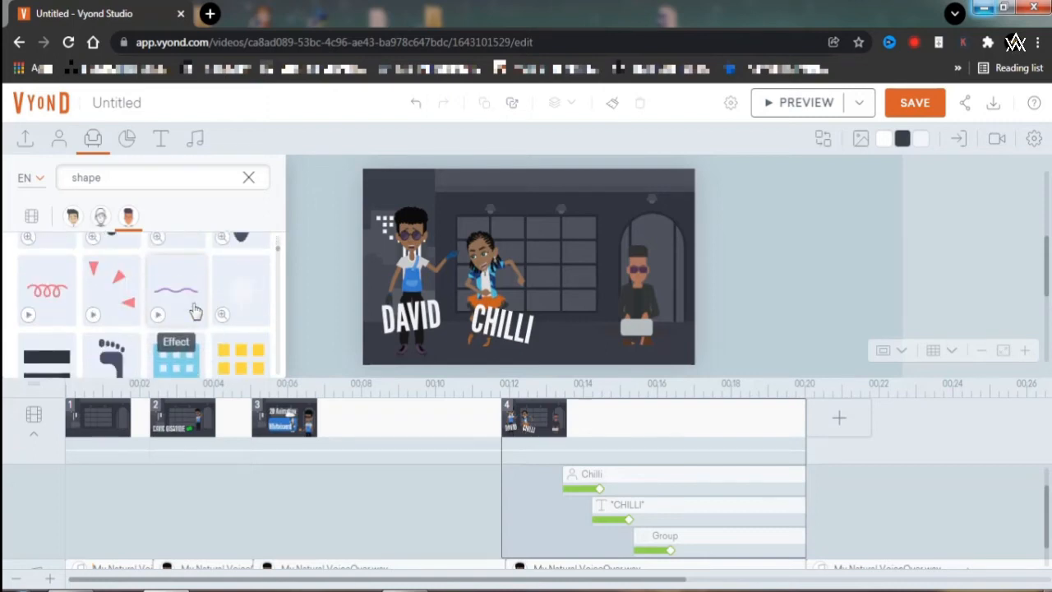
pyautogui.scroll(-1, 195, 310)
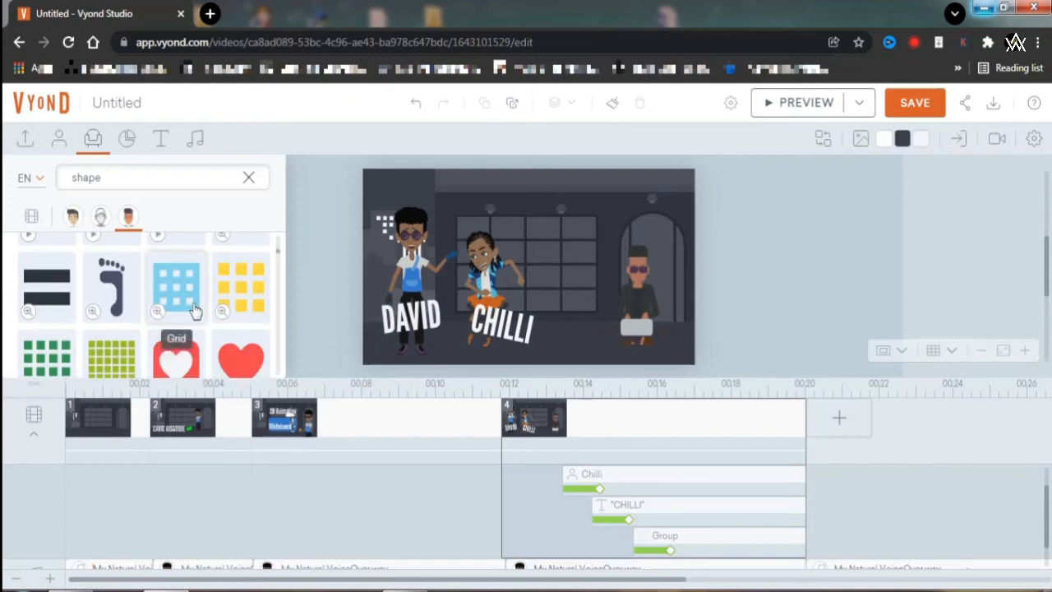
pyautogui.scroll(-1, 194, 311)
pyautogui.scroll(-4, 194, 311)
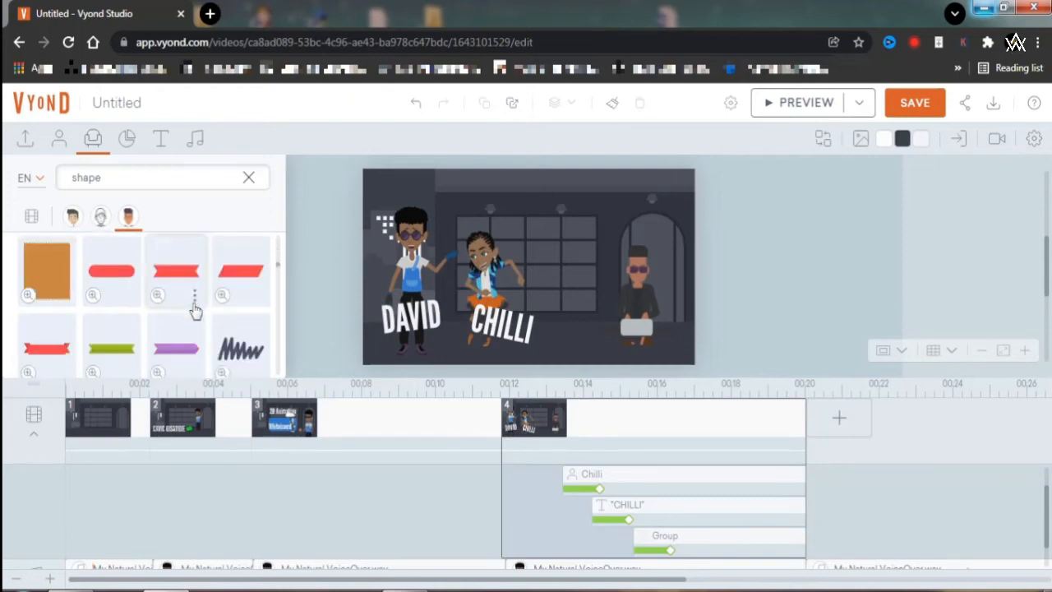
pyautogui.moveTo(141, 180); pyautogui.dragTo(99, 181)
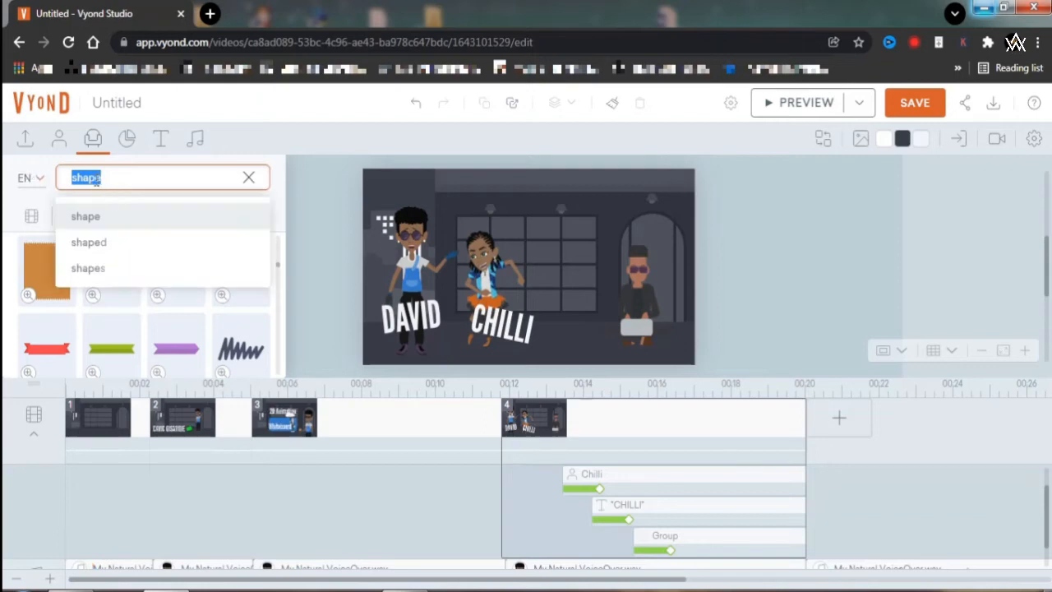
pyautogui.click(289, 222)
pyautogui.scroll(-2, 192, 301)
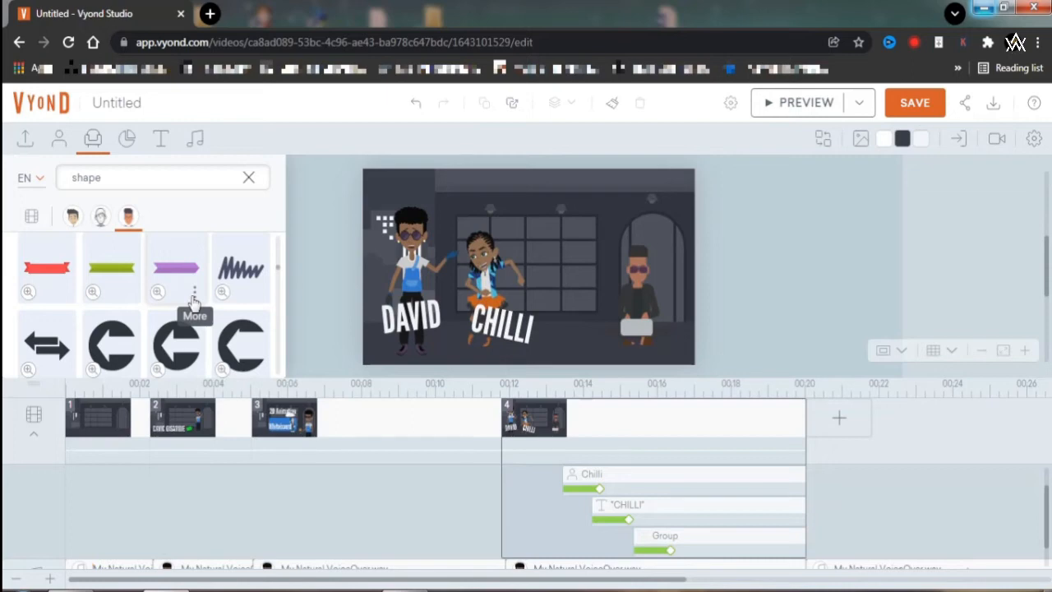
pyautogui.scroll(-4, 194, 303)
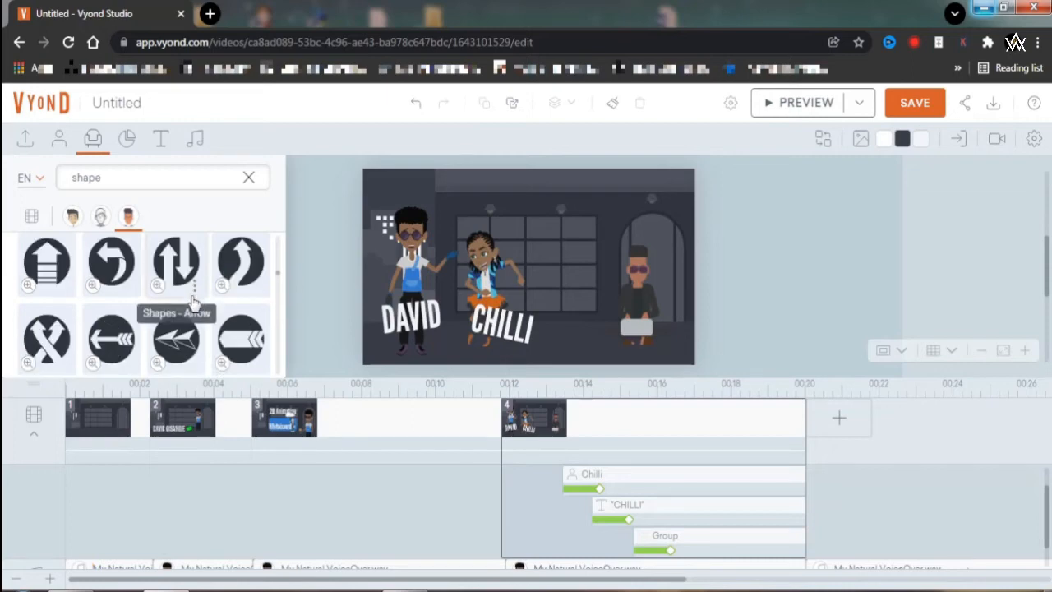
pyautogui.scroll(-2, 194, 303)
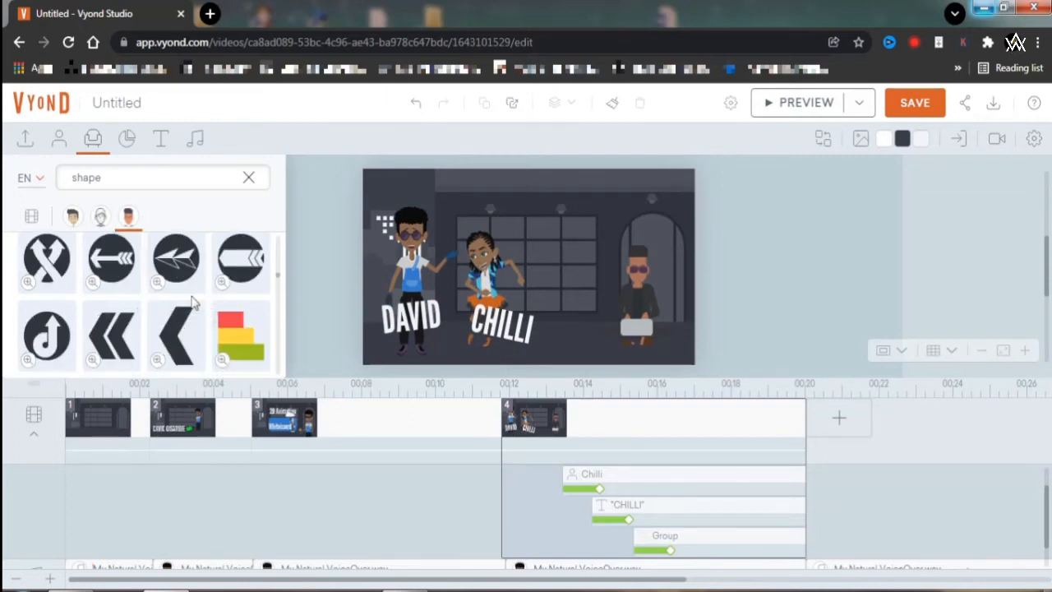
pyautogui.scroll(-4, 193, 302)
pyautogui.scroll(2, 192, 302)
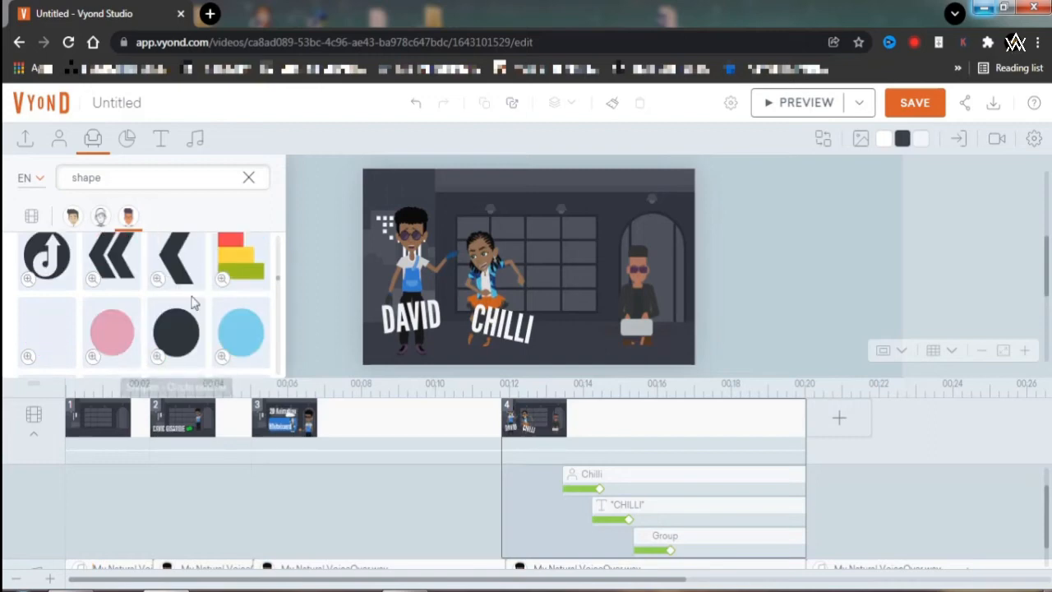
pyautogui.scroll(2, 192, 302)
pyautogui.scroll(3, 194, 303)
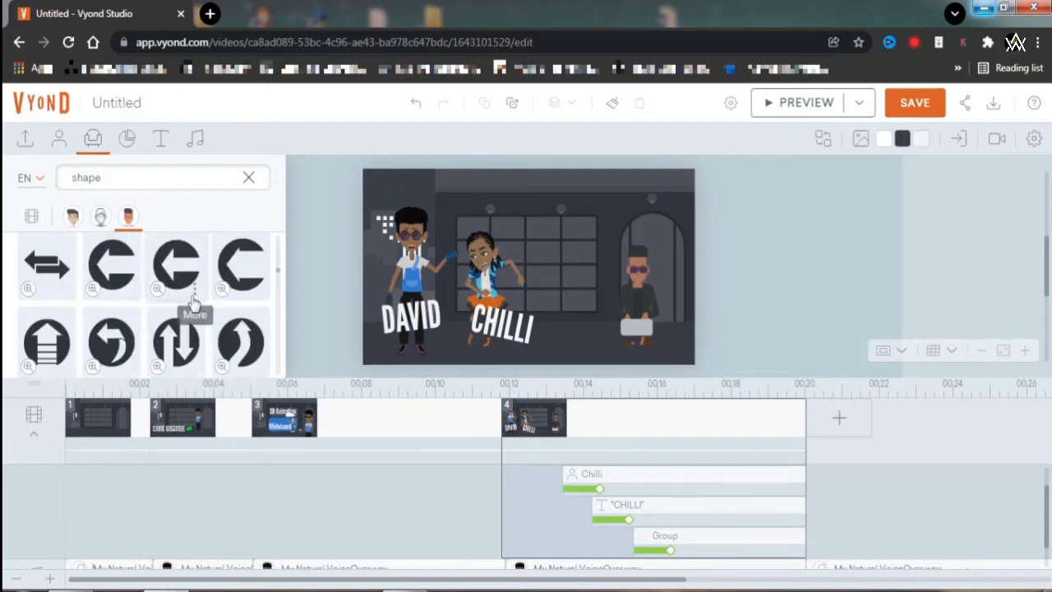
pyautogui.scroll(-1, 194, 302)
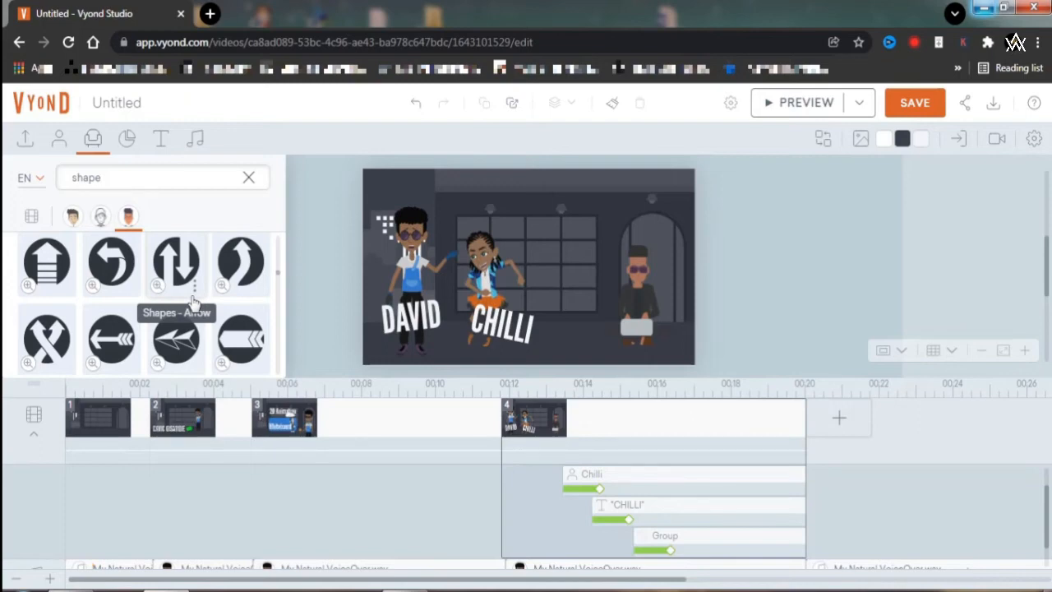
pyautogui.scroll(1, 194, 303)
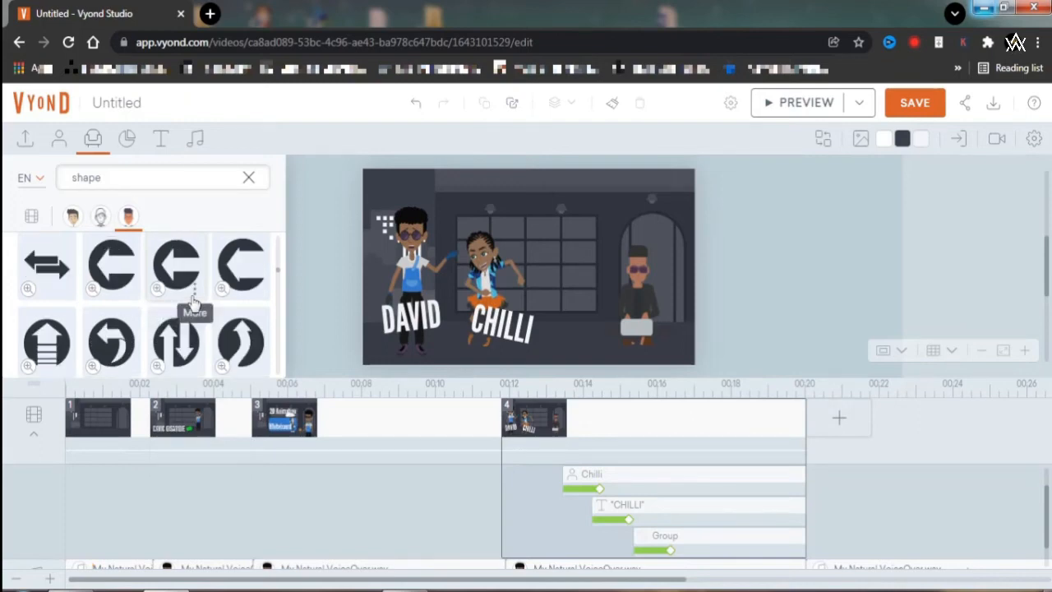
pyautogui.scroll(-1, 194, 303)
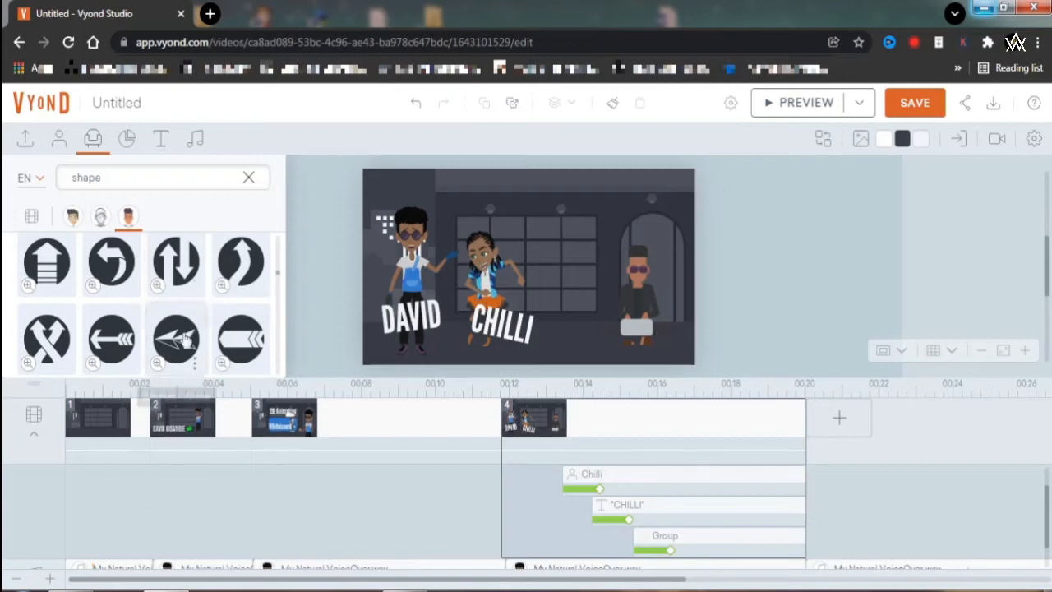
pyautogui.click(176, 337)
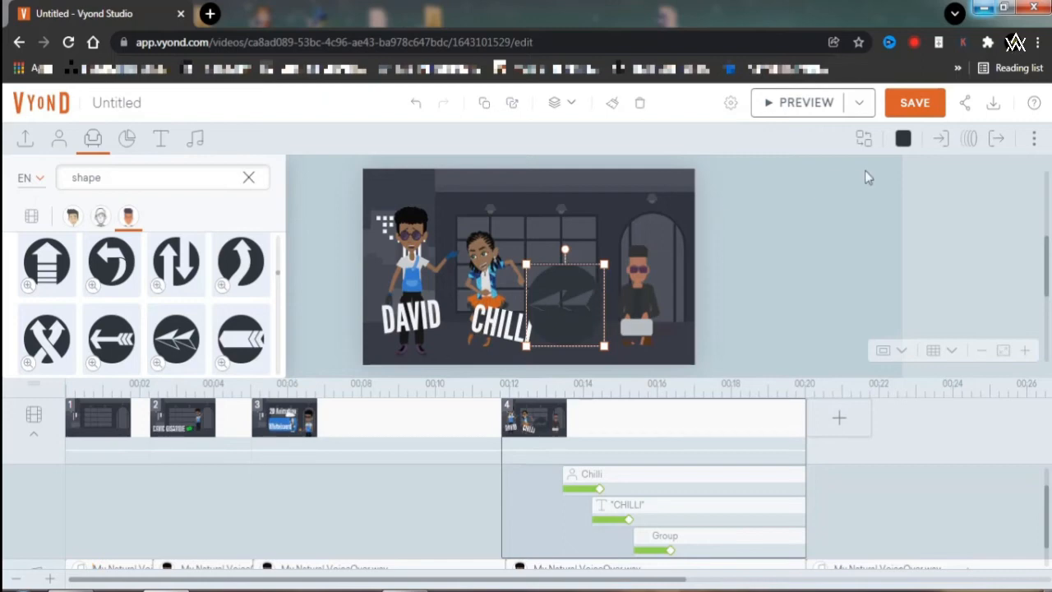
# - Recolour the arrow circle to light blue #4ABBD2 sampled from Chilli's shirt, and flip it horizontally so the arrow points right
pyautogui.click(904, 140)
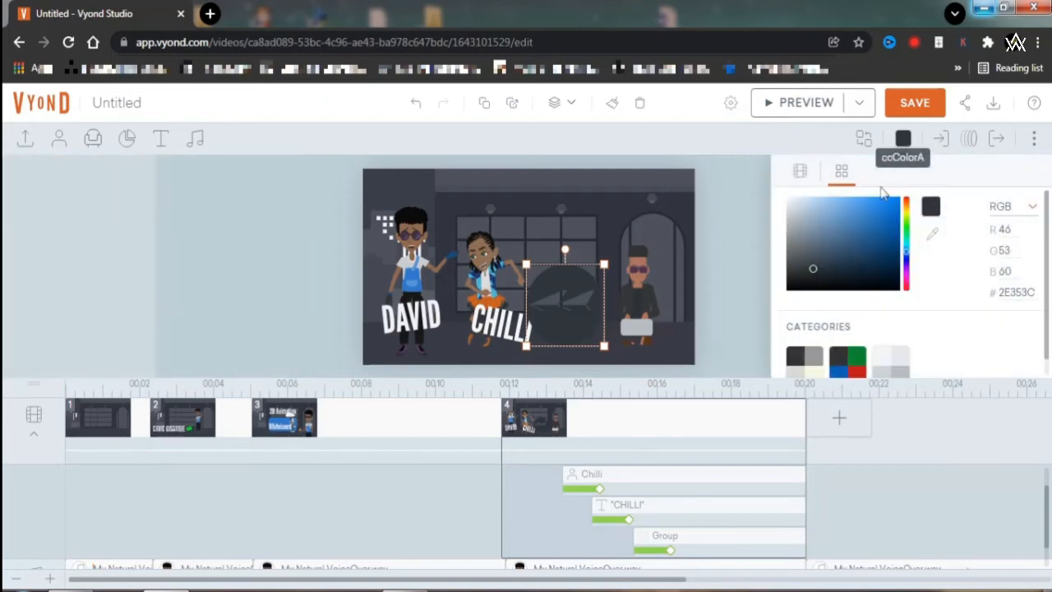
pyautogui.click(857, 225)
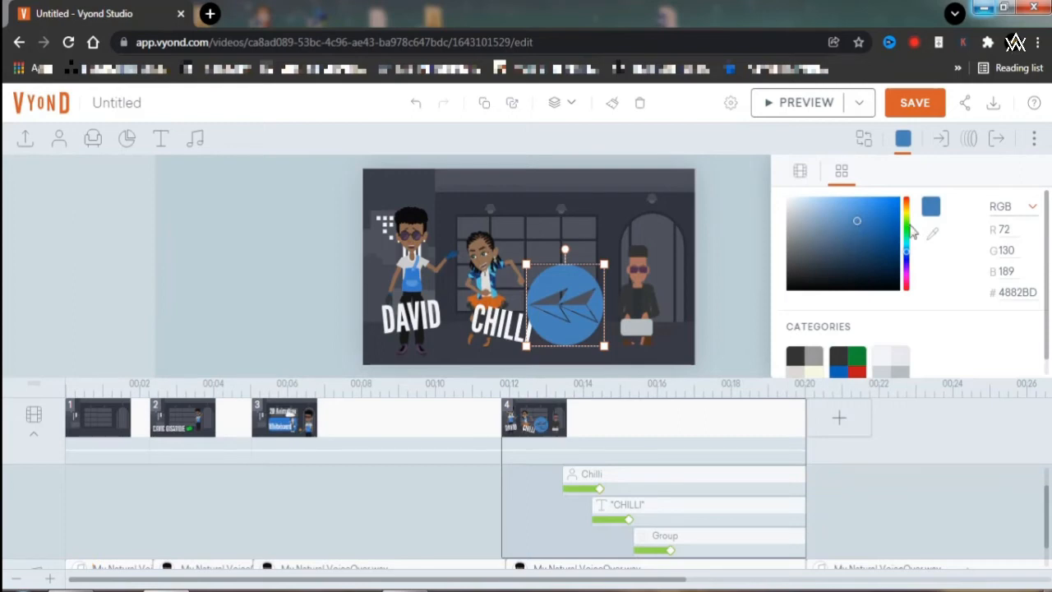
pyautogui.click(934, 241)
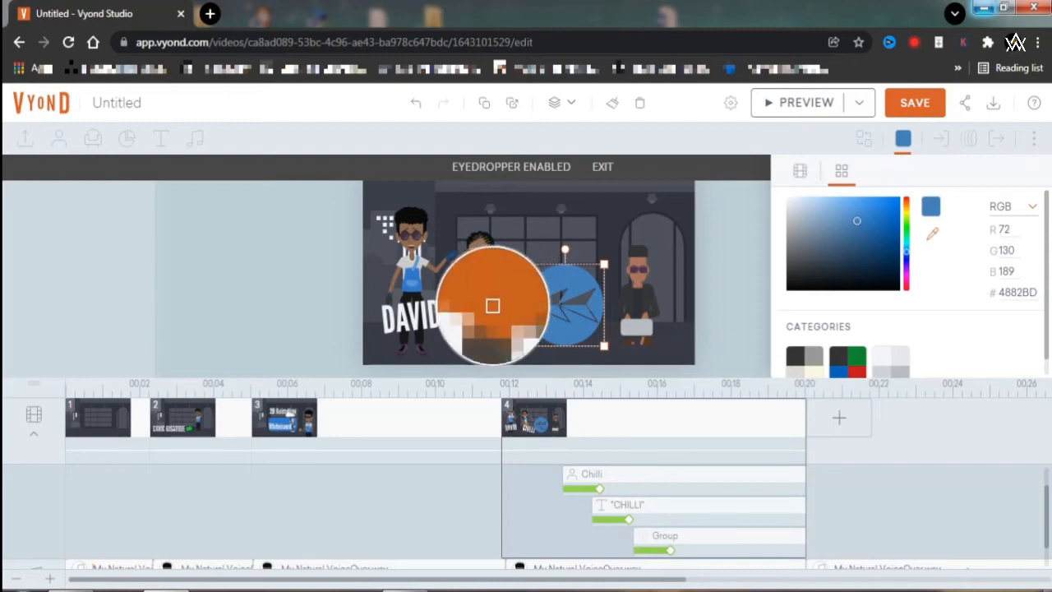
pyautogui.click(492, 303)
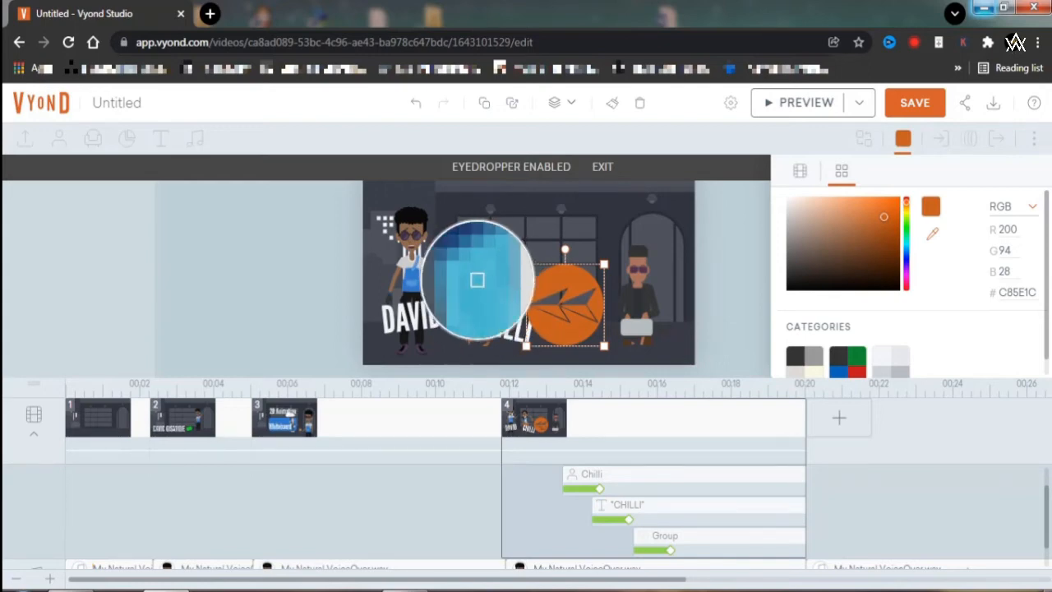
pyautogui.click(477, 280)
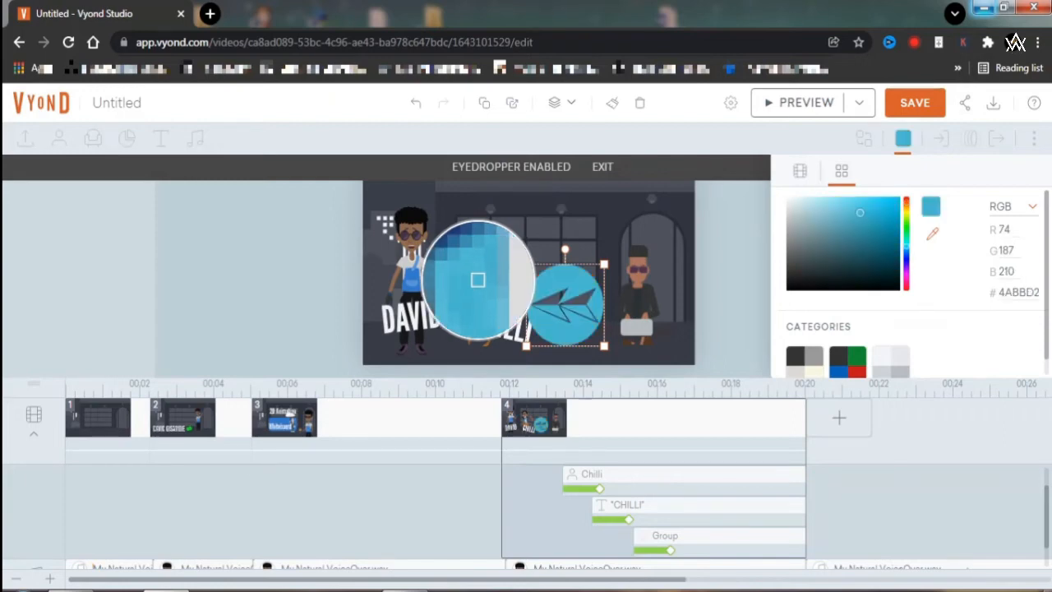
pyautogui.click(604, 167)
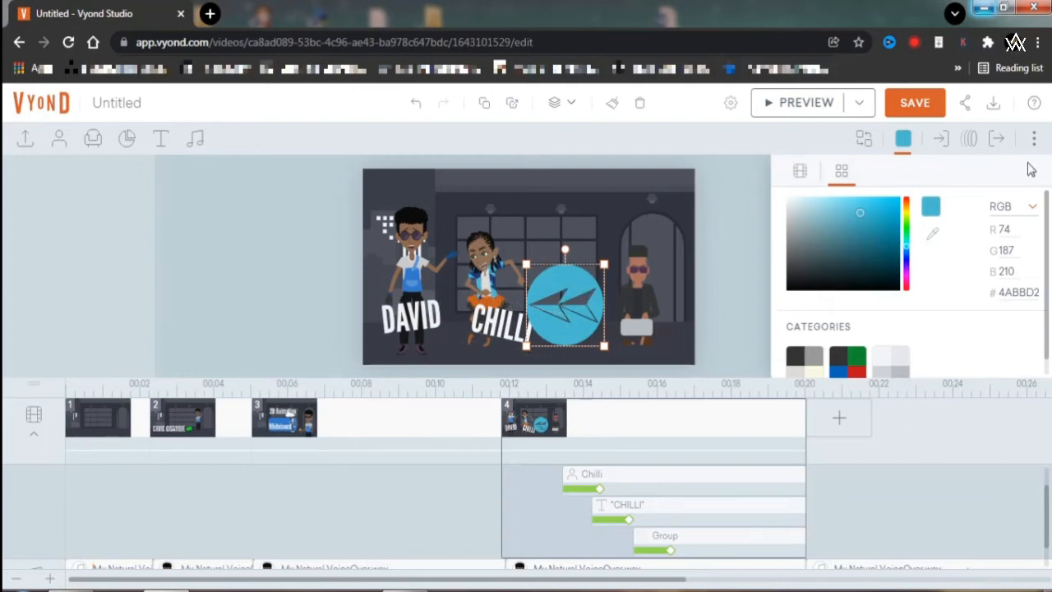
pyautogui.click(1035, 144)
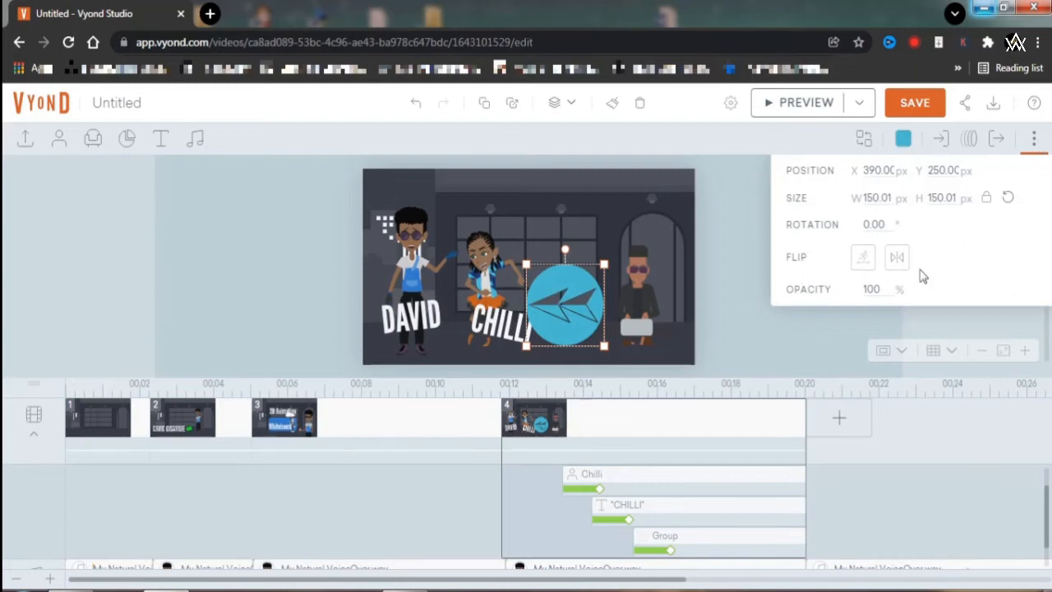
pyautogui.click(899, 260)
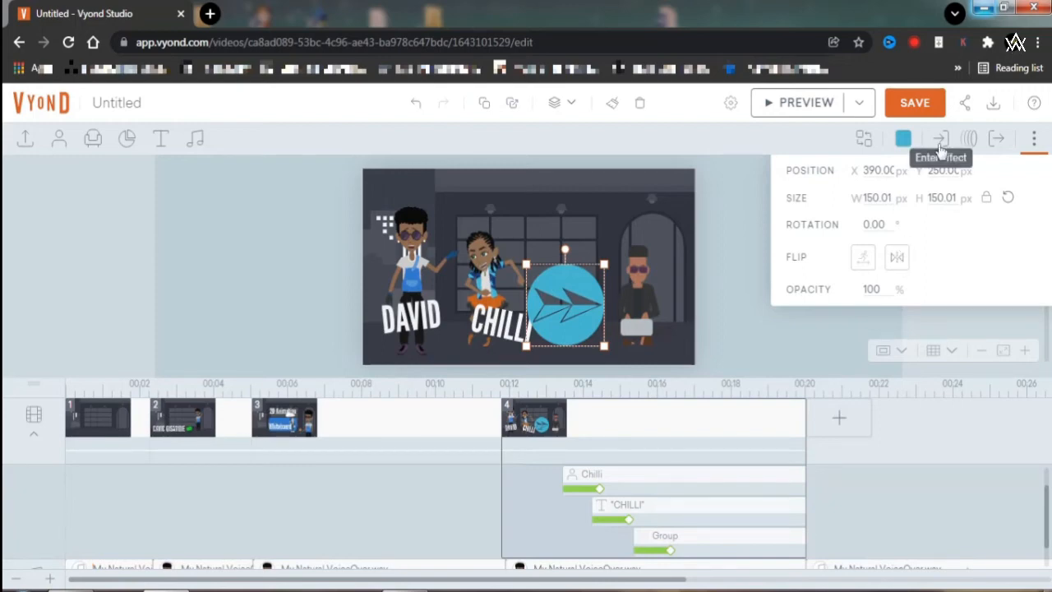
# - Give the blue arrow circle the Wipe - Upper Right enter effect and delay it to 3.417 s
pyautogui.click(944, 141)
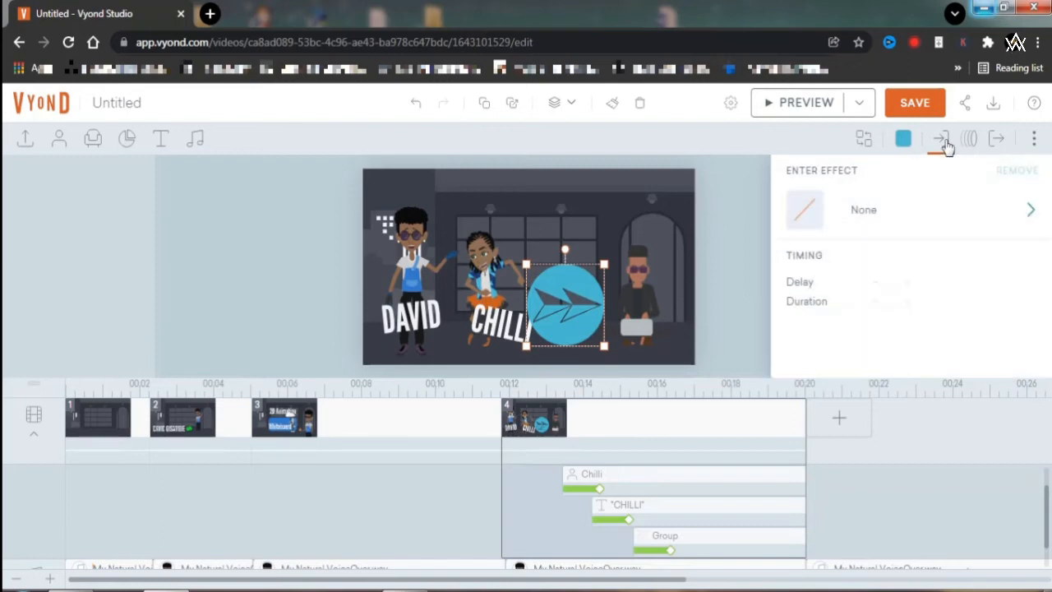
pyautogui.click(872, 213)
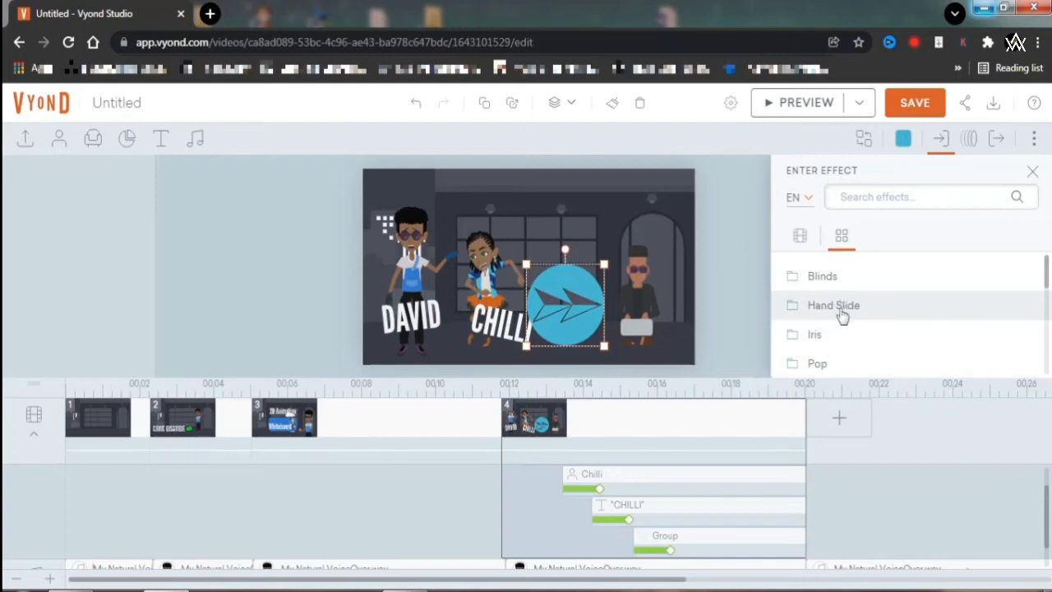
pyautogui.scroll(-2, 842, 317)
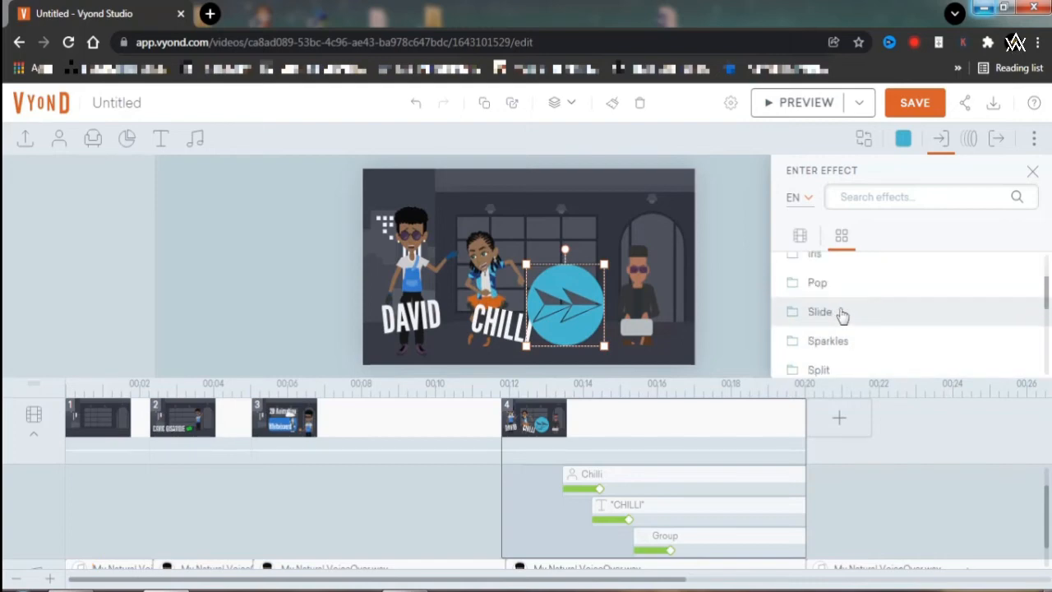
pyautogui.scroll(-2, 842, 316)
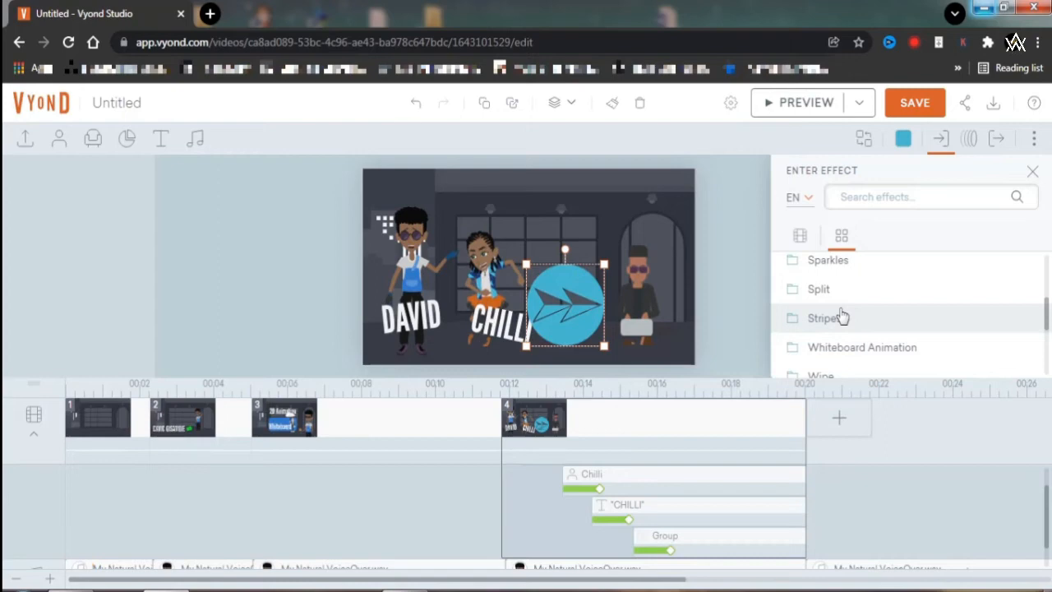
pyautogui.scroll(-2, 842, 317)
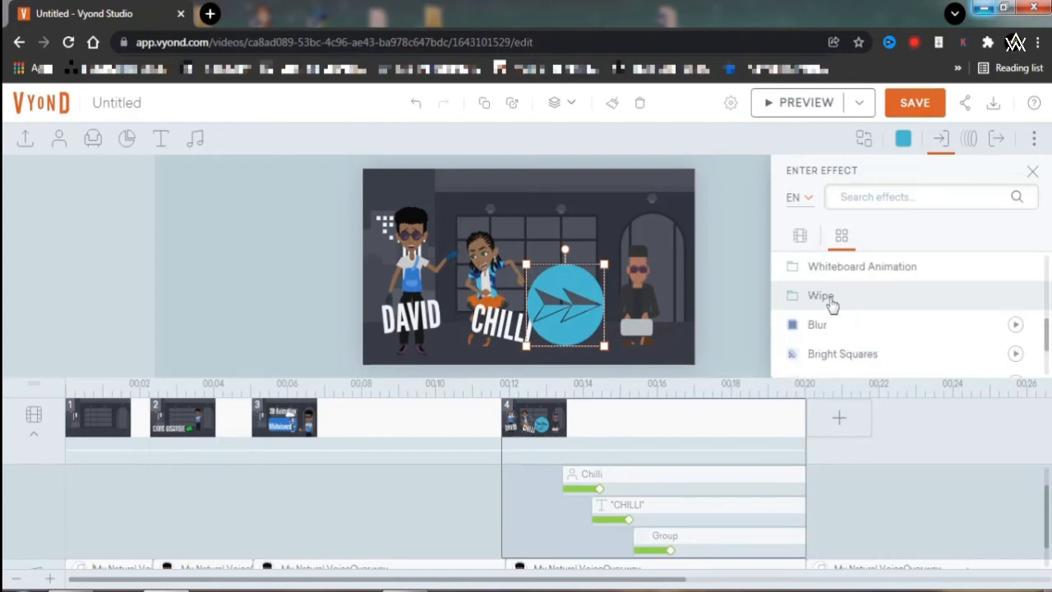
pyautogui.click(822, 296)
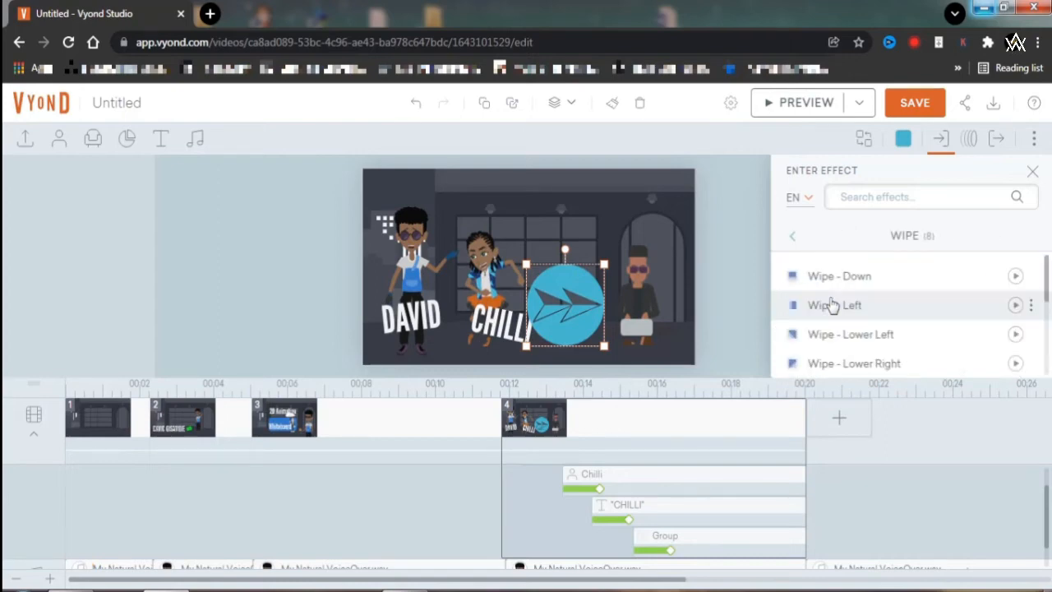
pyautogui.scroll(-2, 833, 305)
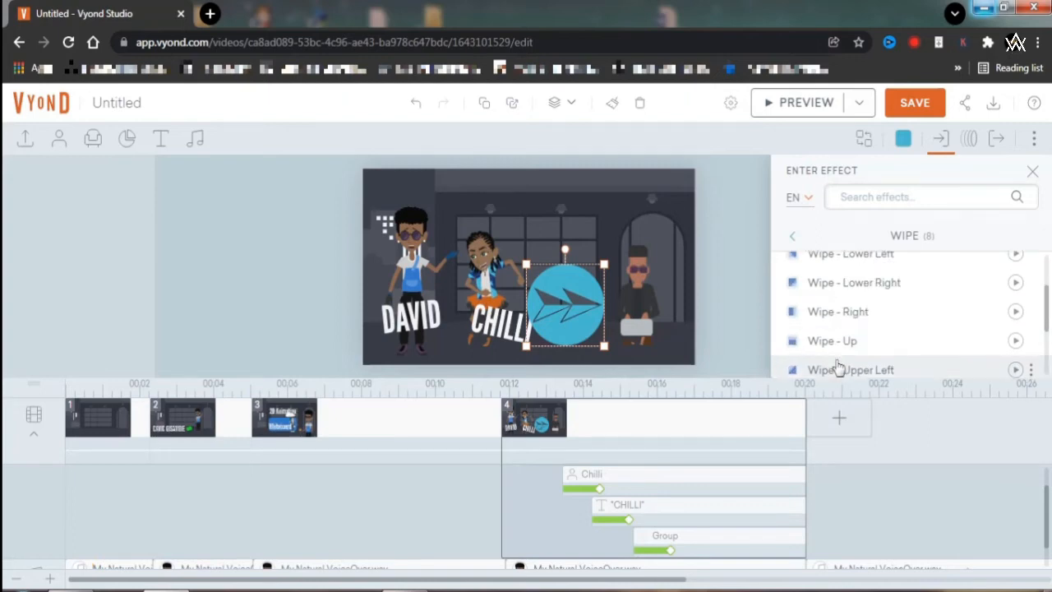
pyautogui.scroll(-2, 836, 367)
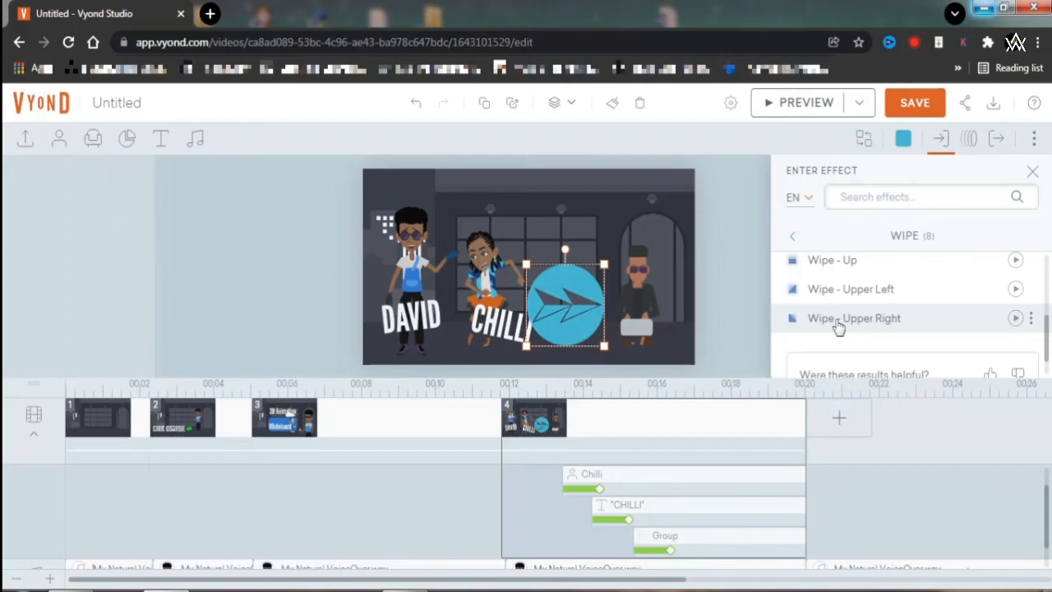
pyautogui.click(838, 320)
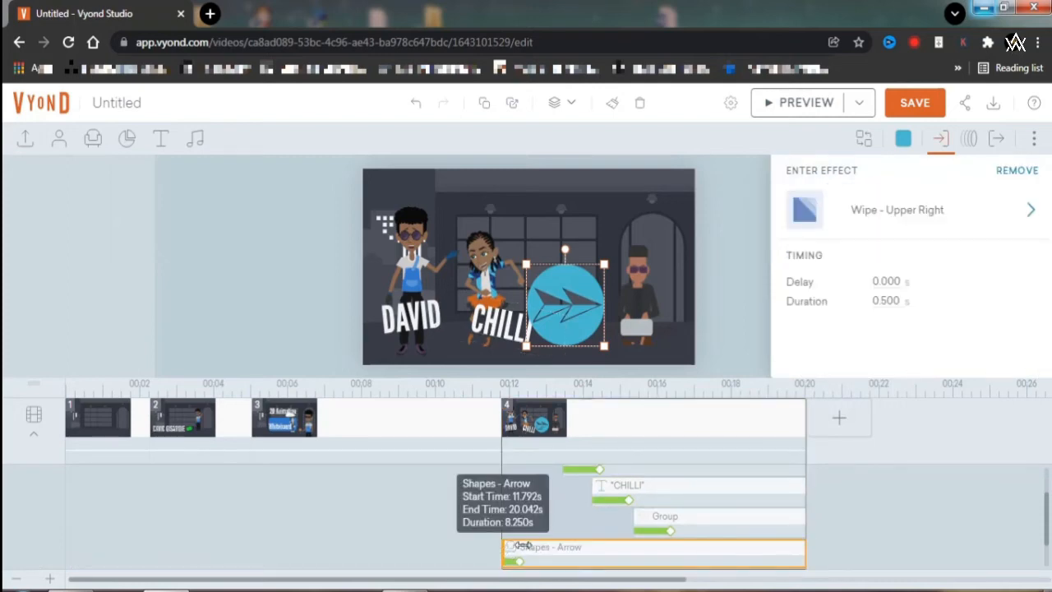
pyautogui.moveTo(504, 547); pyautogui.dragTo(609, 543)
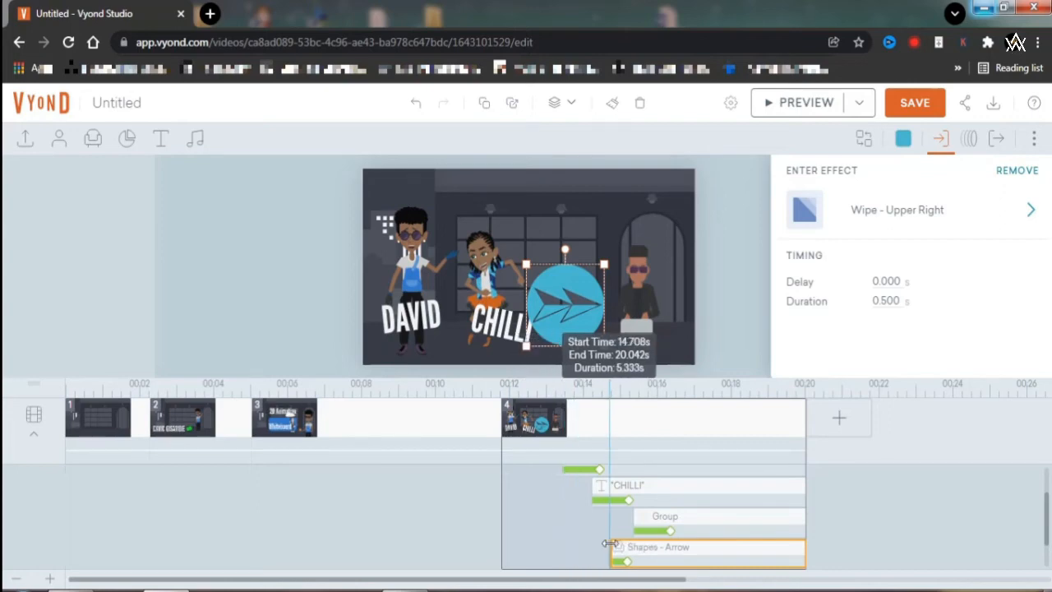
pyautogui.moveTo(608, 543); pyautogui.dragTo(630, 543)
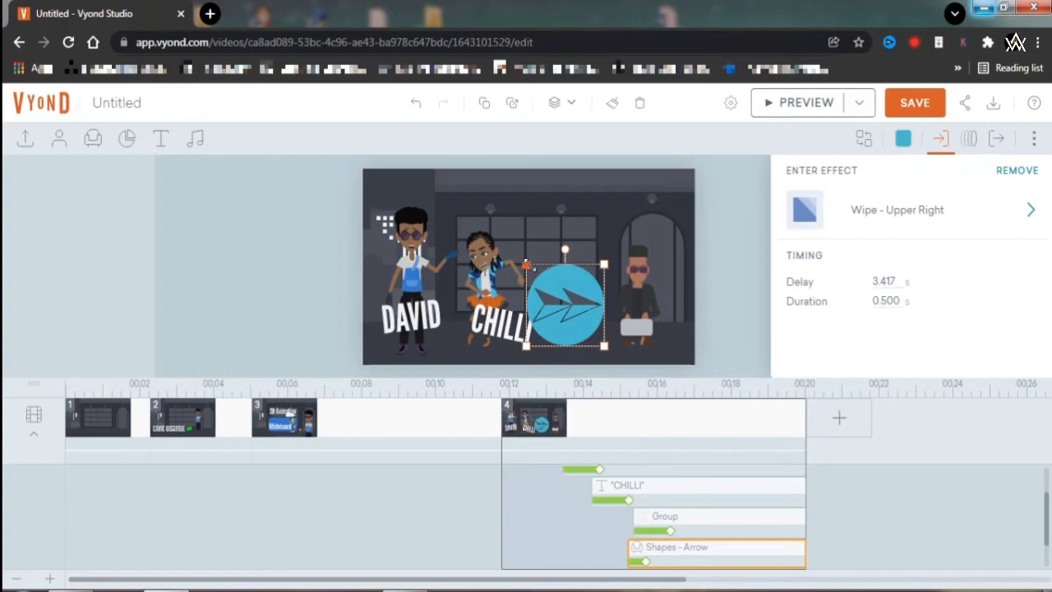
# - Shrink the arrow circle, tilt it clockwise and move it slightly up between the CHILLI title and the seated man
pyautogui.moveTo(526, 264); pyautogui.dragTo(538, 277)
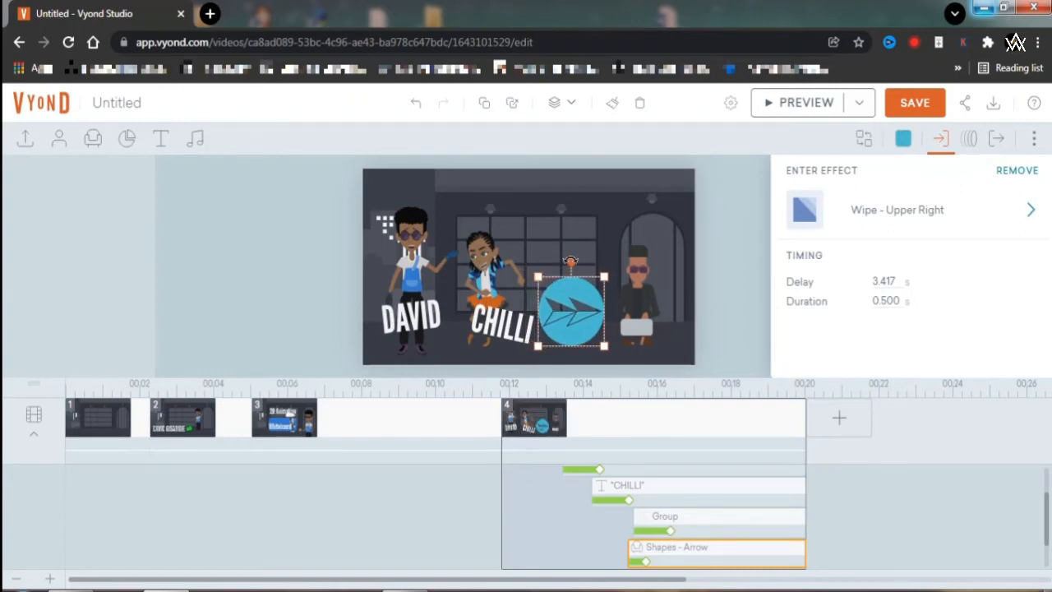
pyautogui.moveTo(574, 261); pyautogui.dragTo(578, 261)
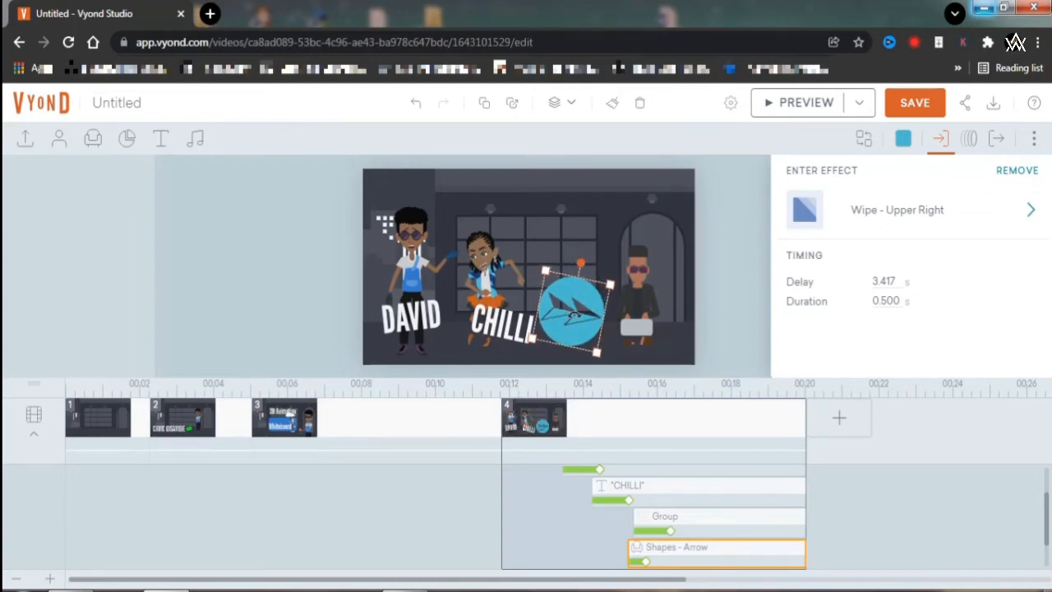
pyautogui.click(573, 303)
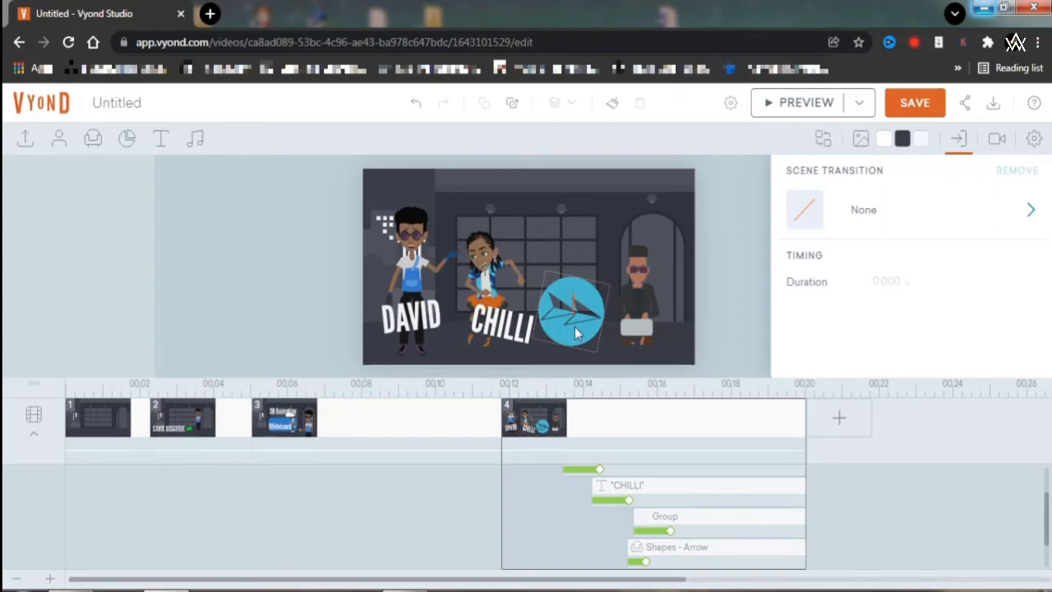
pyautogui.click(575, 325)
pyautogui.moveTo(576, 324); pyautogui.dragTo(576, 303)
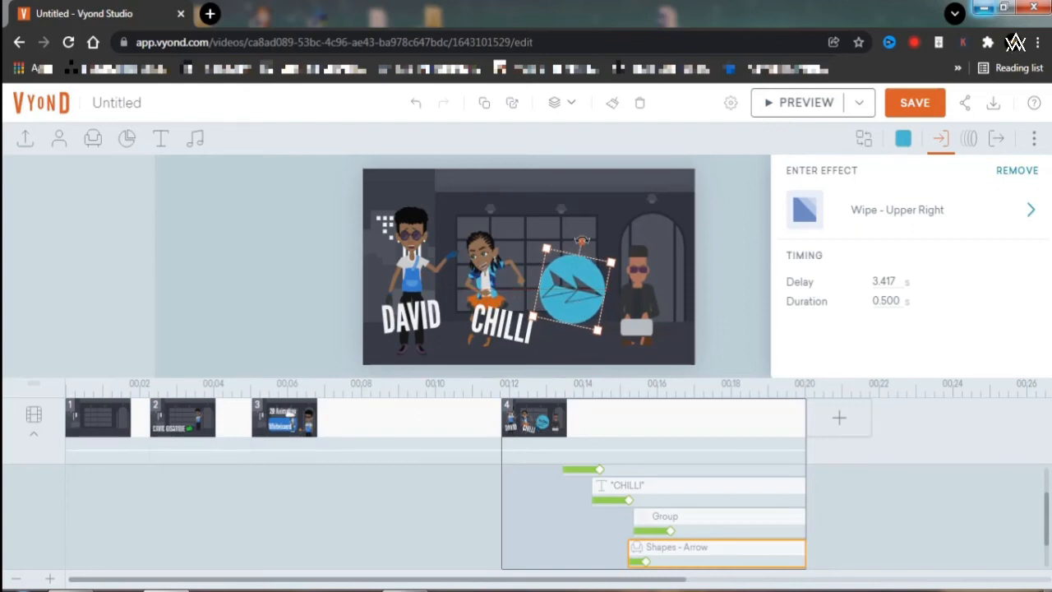
pyautogui.moveTo(582, 240); pyautogui.dragTo(586, 243)
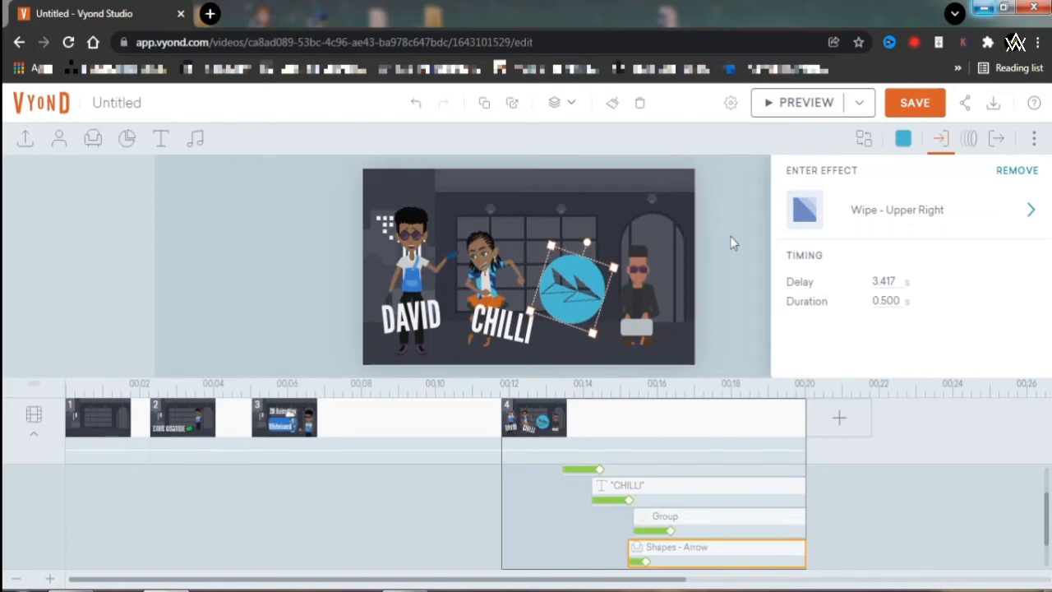
# - Preview scene 4 to check the timing of the entrances, and return to editing with nothing selected
pyautogui.click(810, 107)
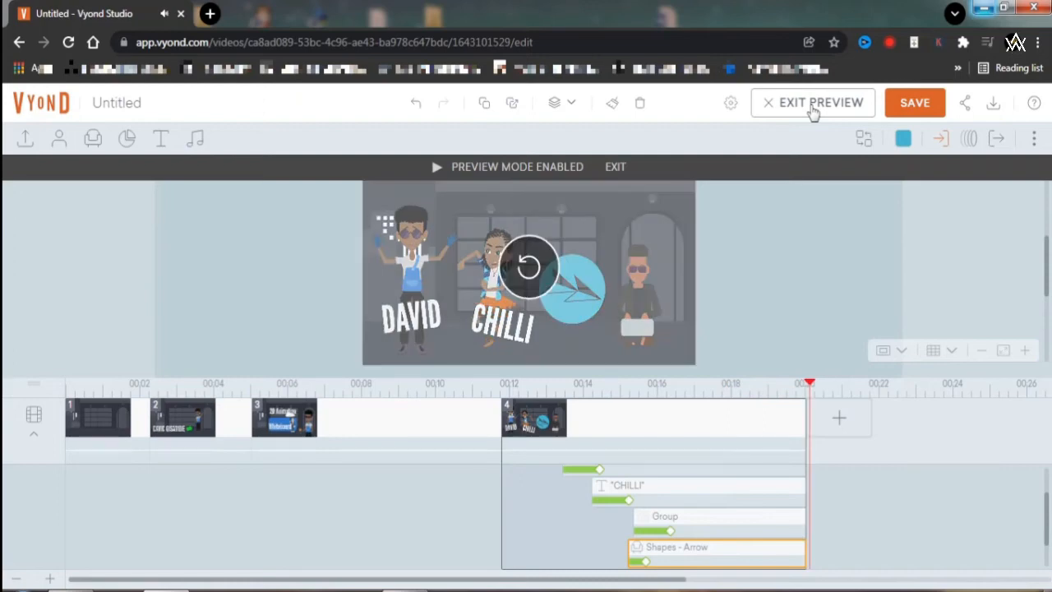
pyautogui.click(812, 105)
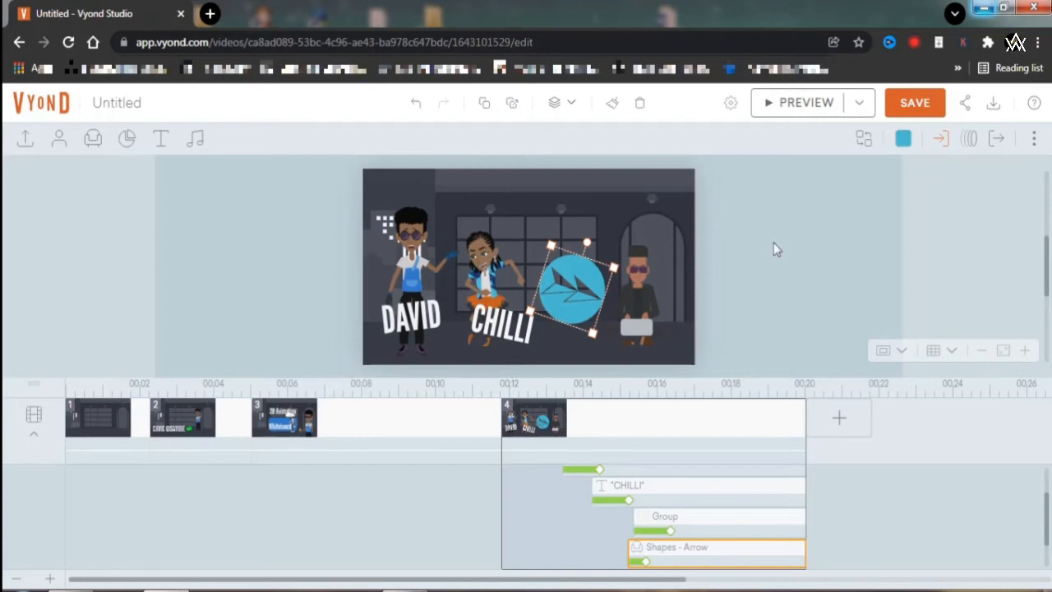
pyautogui.click(773, 243)
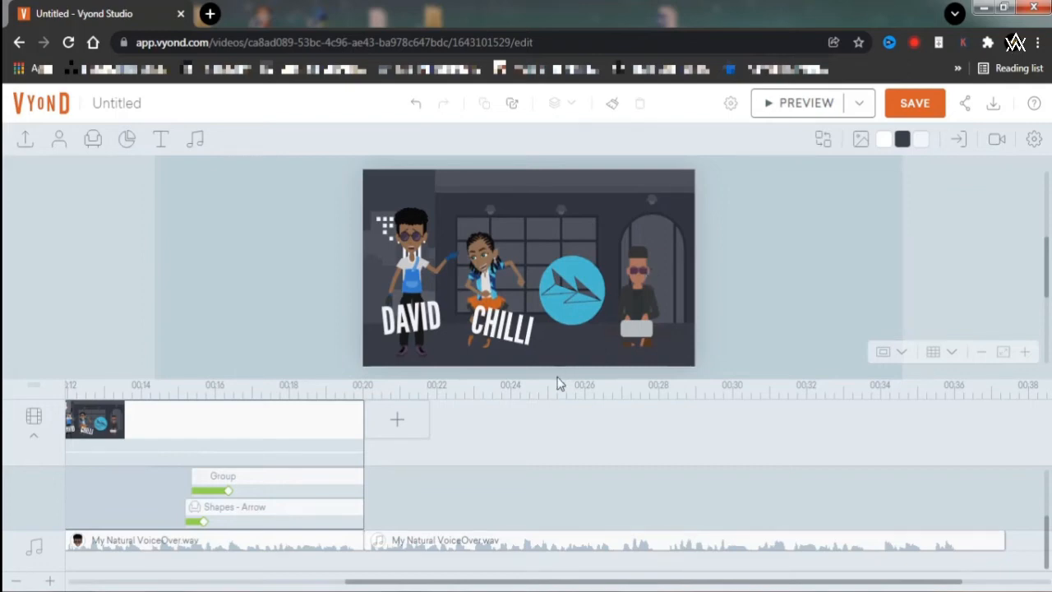
# - Continue scene 4 into a new scene 5 and delete all its characters, titles and the arrow circle, keeping only the background
pyautogui.click(324, 427)
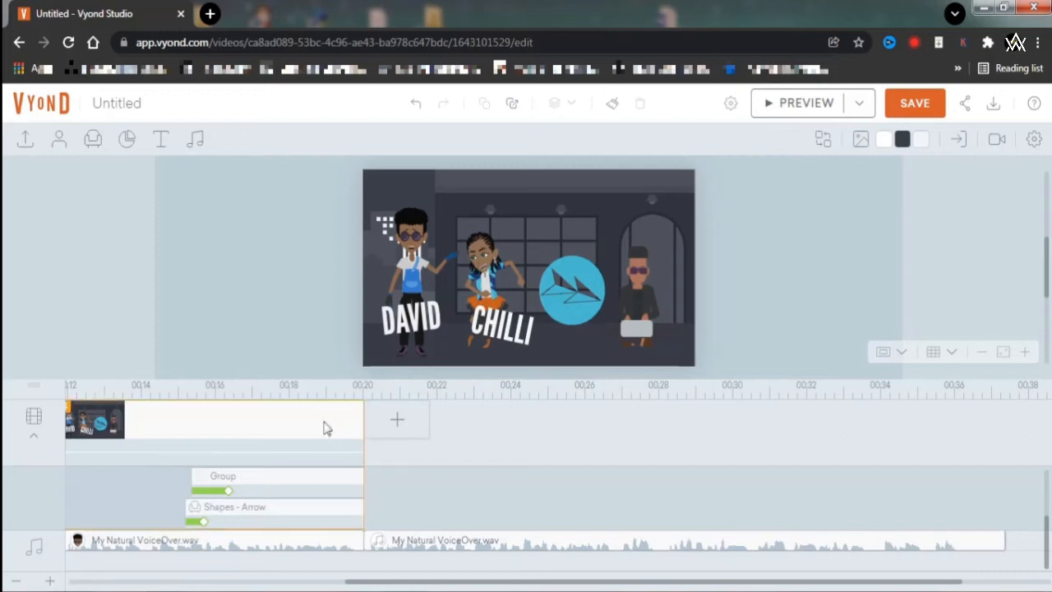
pyautogui.rightClick(324, 428)
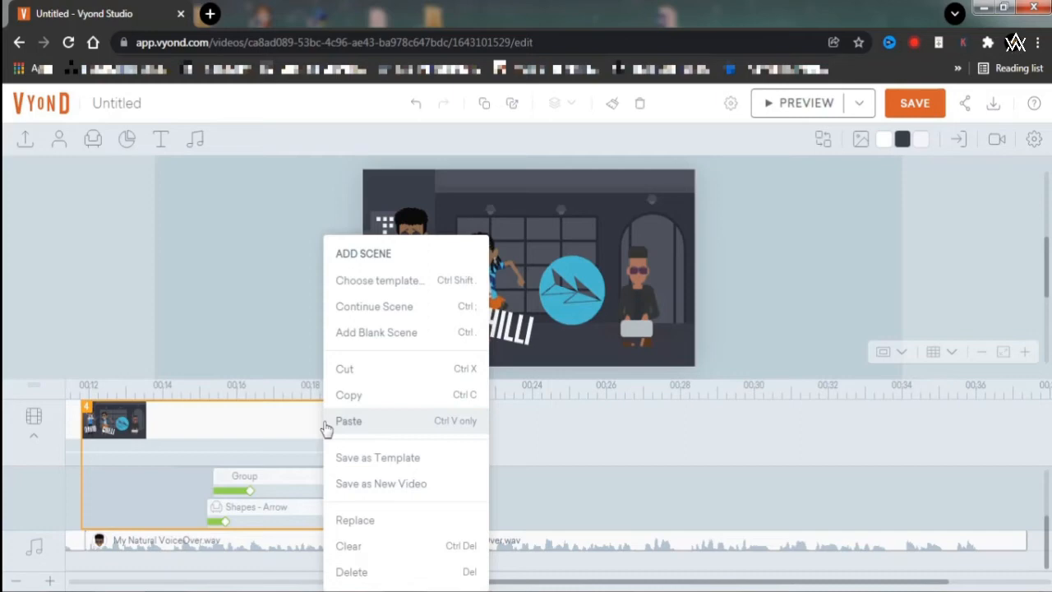
pyautogui.click(377, 307)
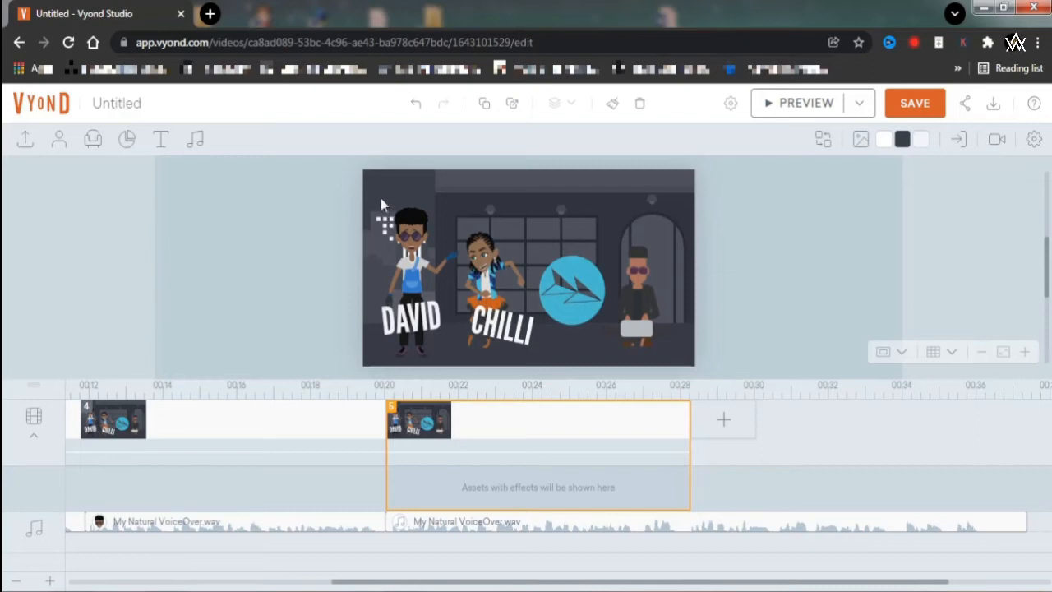
pyautogui.moveTo(380, 208); pyautogui.dragTo(584, 315)
pyautogui.moveTo(647, 331); pyautogui.dragTo(648, 331)
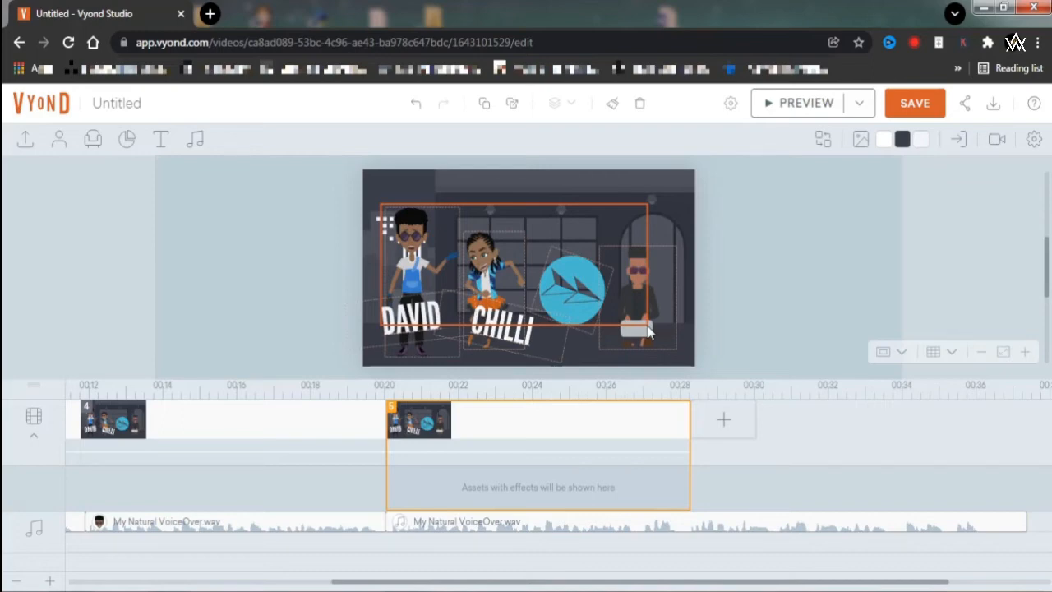
pyautogui.moveTo(648, 330); pyautogui.dragTo(687, 362)
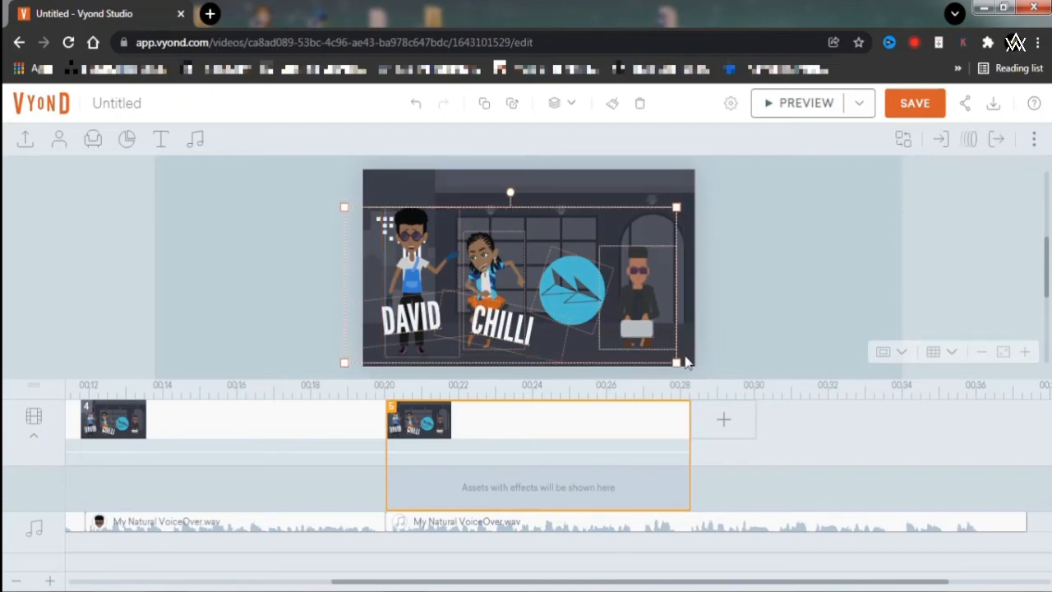
pyautogui.press('Delete')
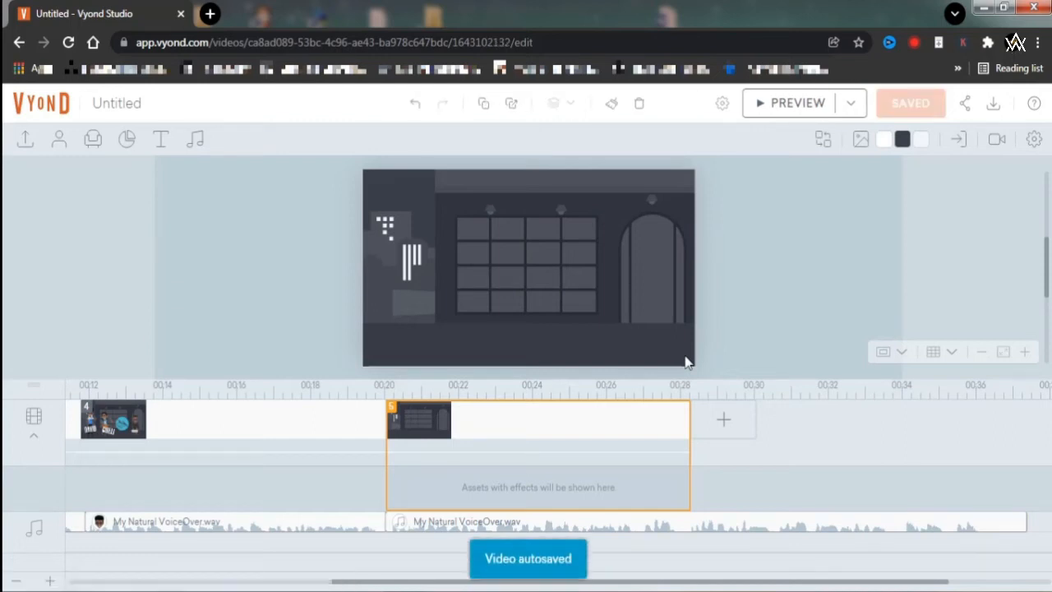
# - Shorten scene 5 to 8.042 s and preview it against the voice-over
pyautogui.moveTo(689, 427); pyautogui.dragTo(681, 429)
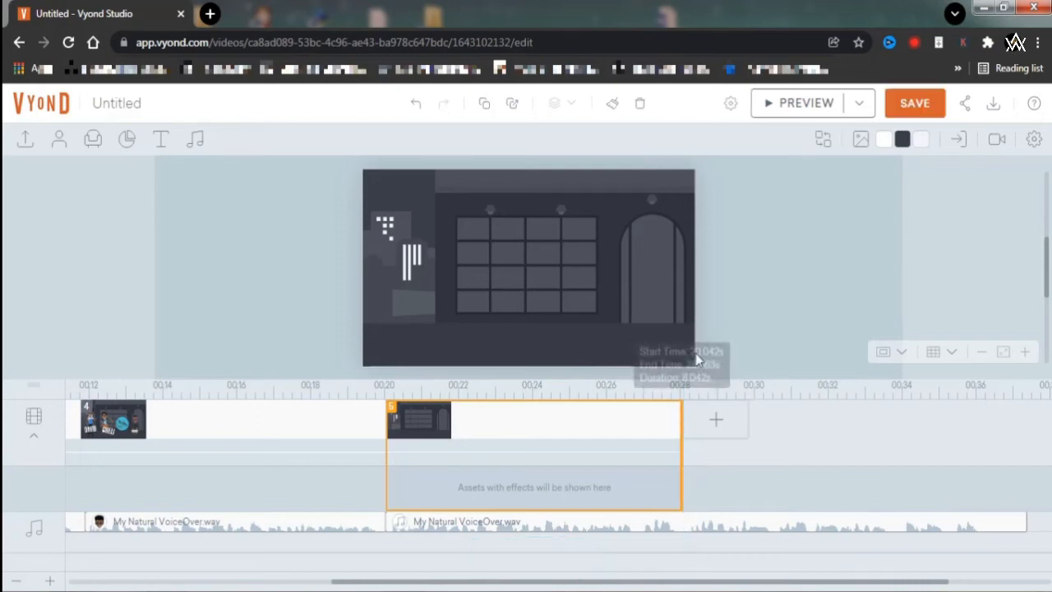
pyautogui.click(807, 109)
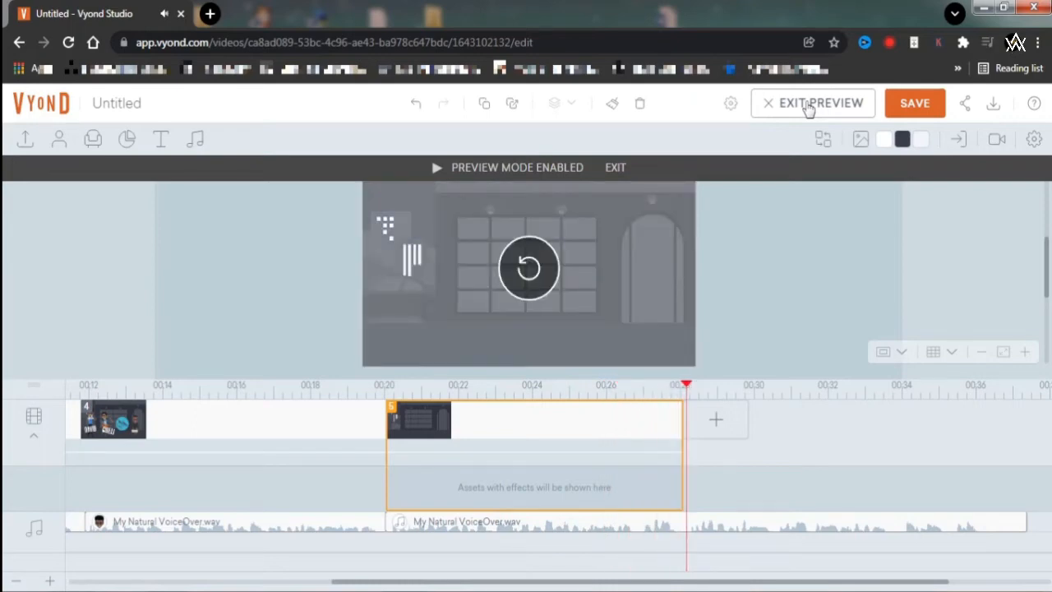
pyautogui.click(616, 169)
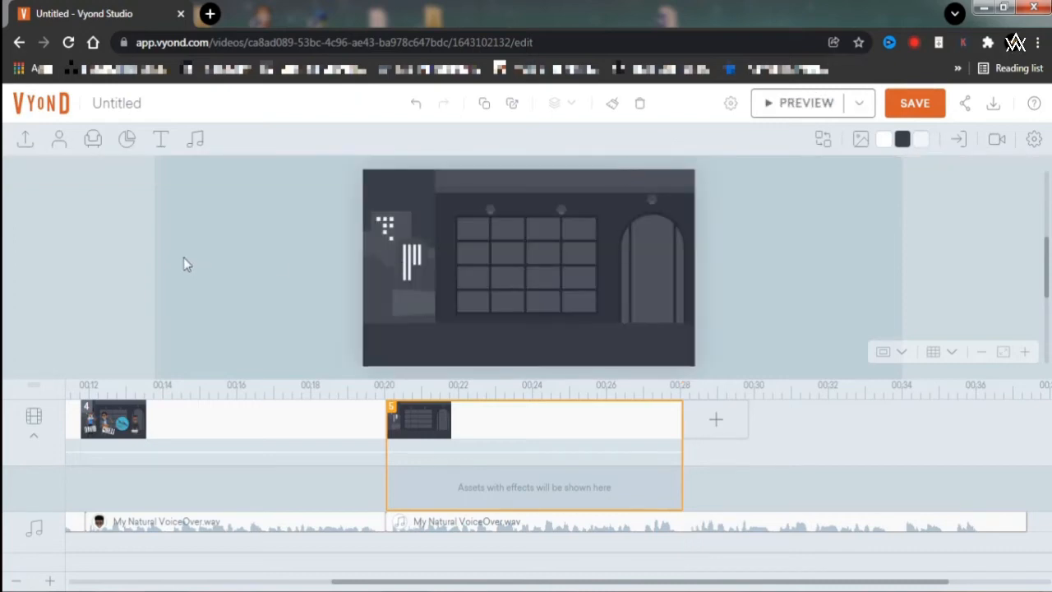
# - Add the saved male character with sunglasses and blue bag to scene 5 and enlarge him so his feet reach the scene's lower edge
pyautogui.click(60, 144)
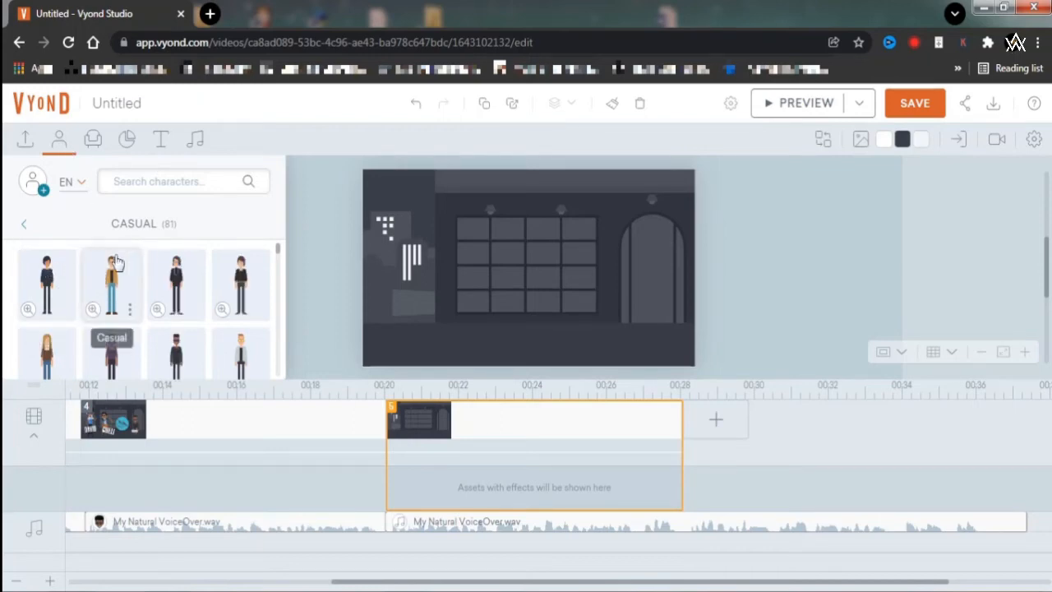
pyautogui.click(23, 229)
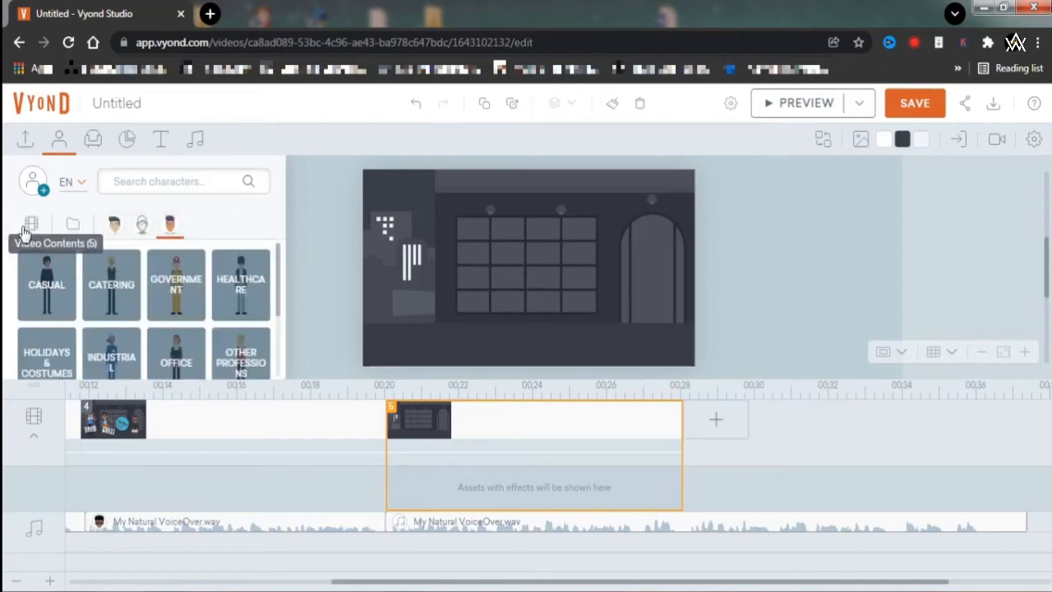
pyautogui.click(73, 231)
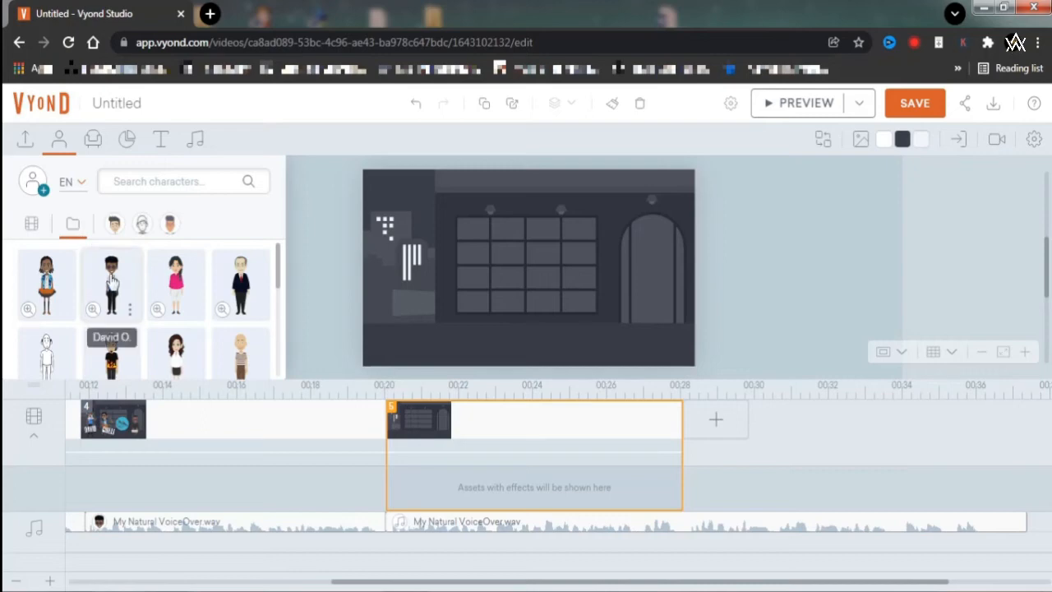
pyautogui.click(113, 281)
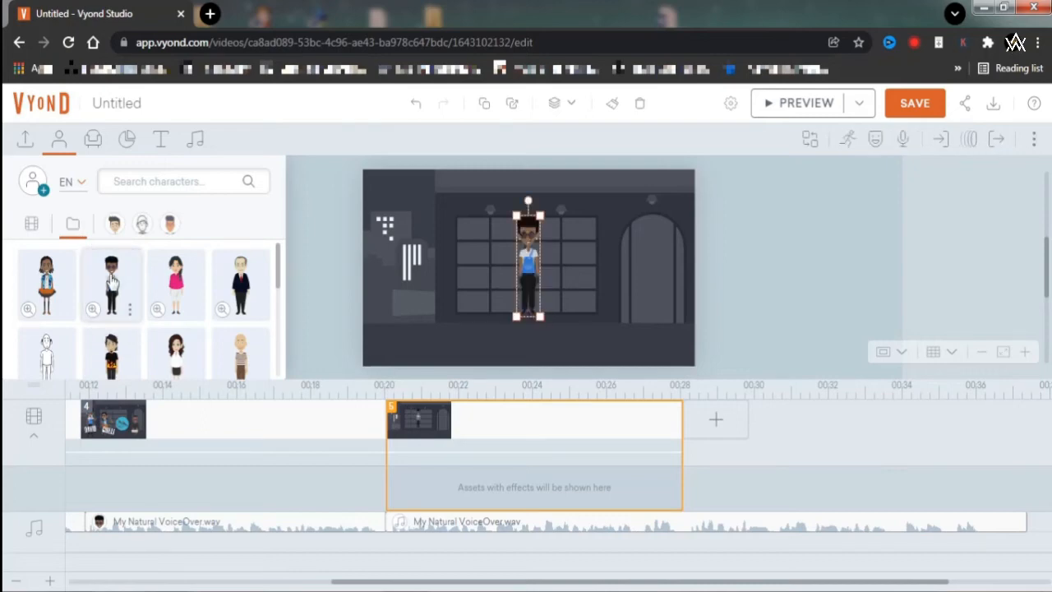
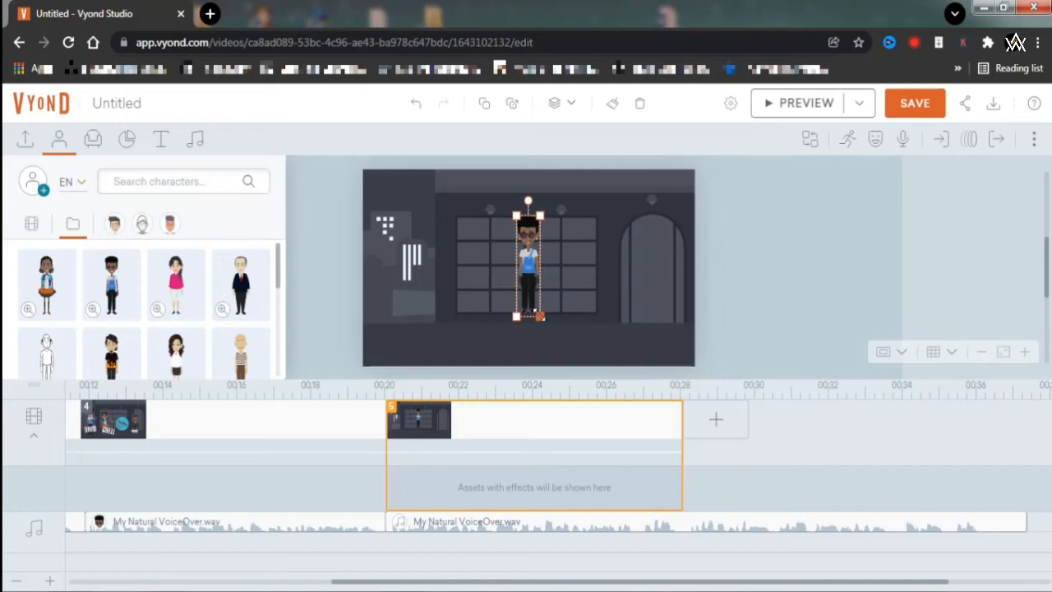
pyautogui.moveTo(539, 315); pyautogui.dragTo(600, 350)
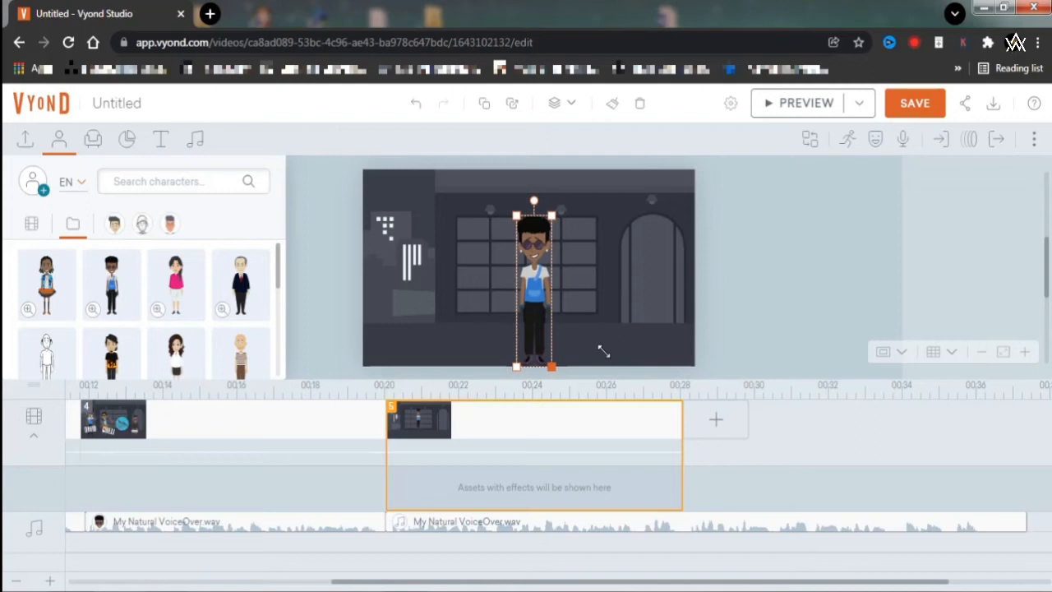
# - Split the last voice-over clip where scene 5 ends, at 28.083 s
pyautogui.click(685, 530)
pyautogui.rightClick(685, 530)
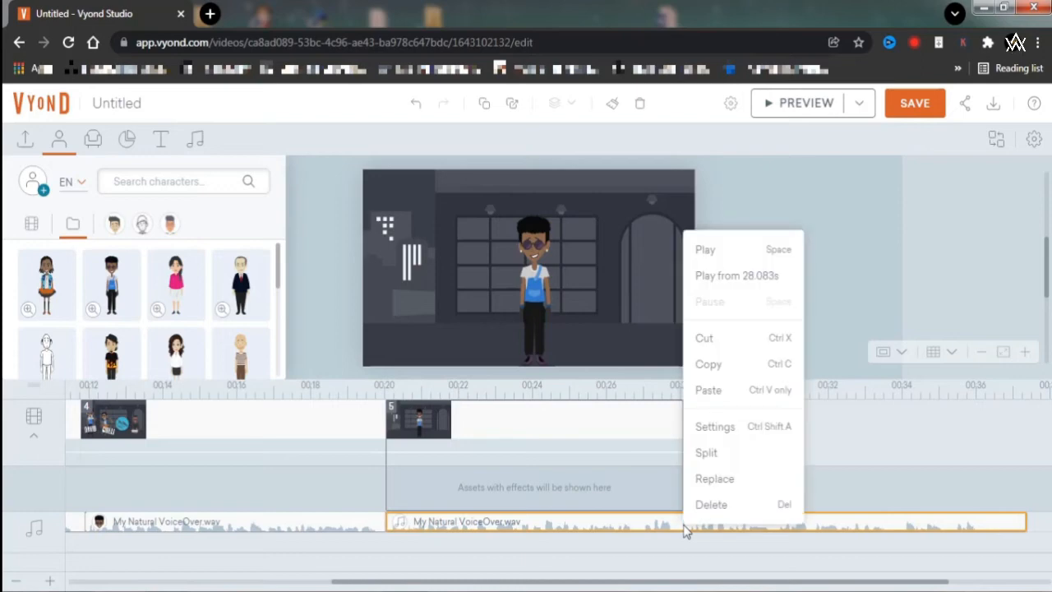
pyautogui.click(705, 454)
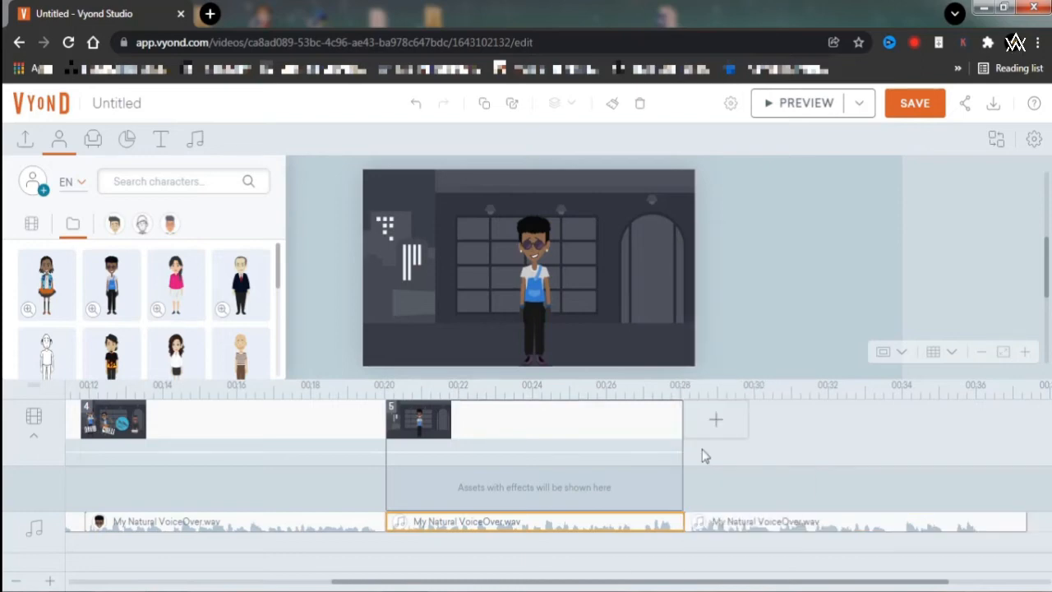
# - Assign the voice-over clip under scene 5 to the male character with sunglasses so that he lip-syncs it
pyautogui.rightClick(636, 527)
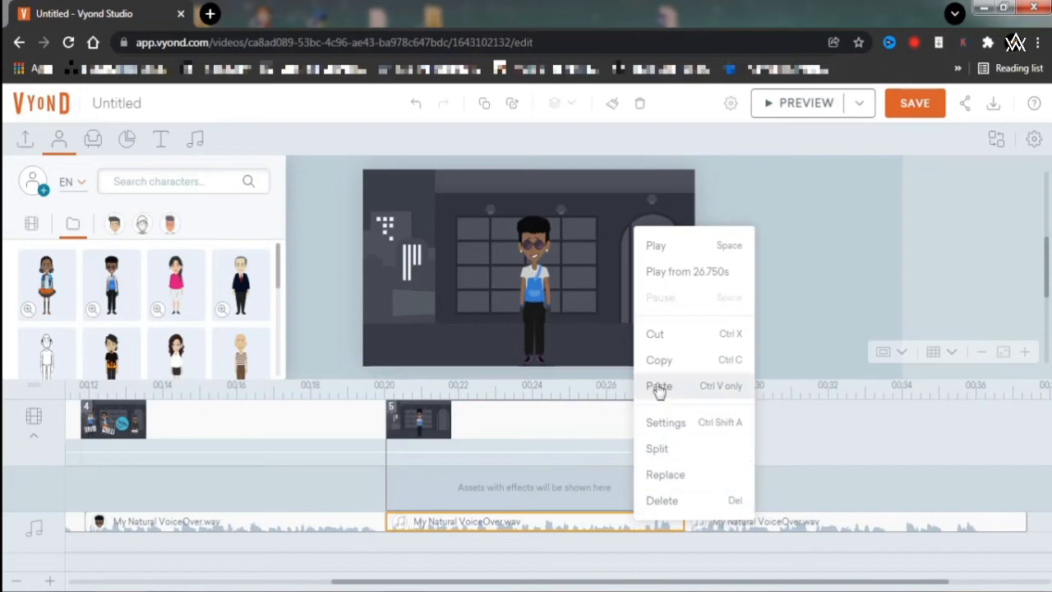
pyautogui.click(667, 423)
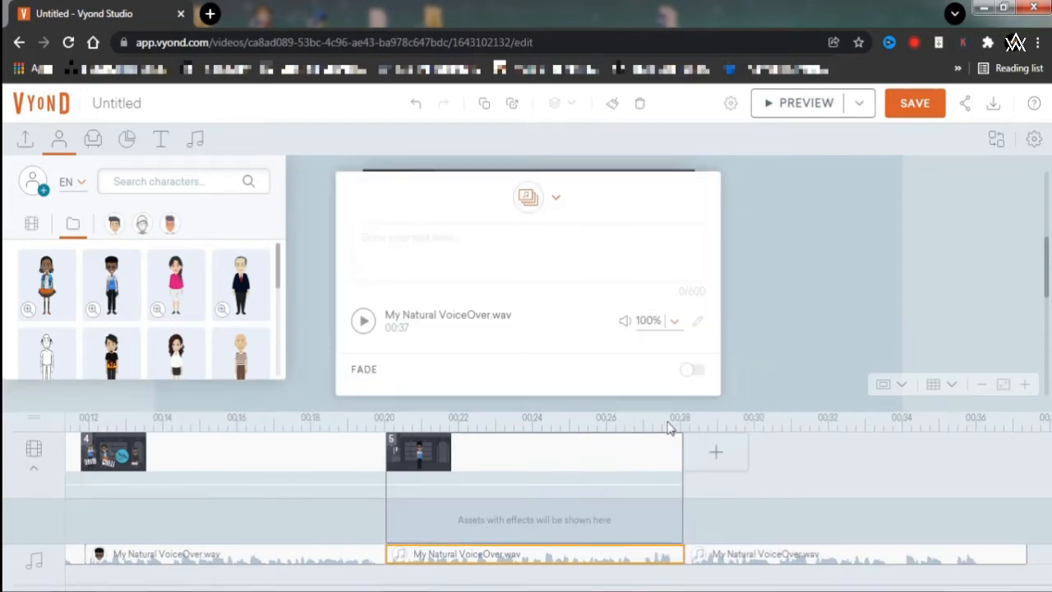
pyautogui.click(556, 201)
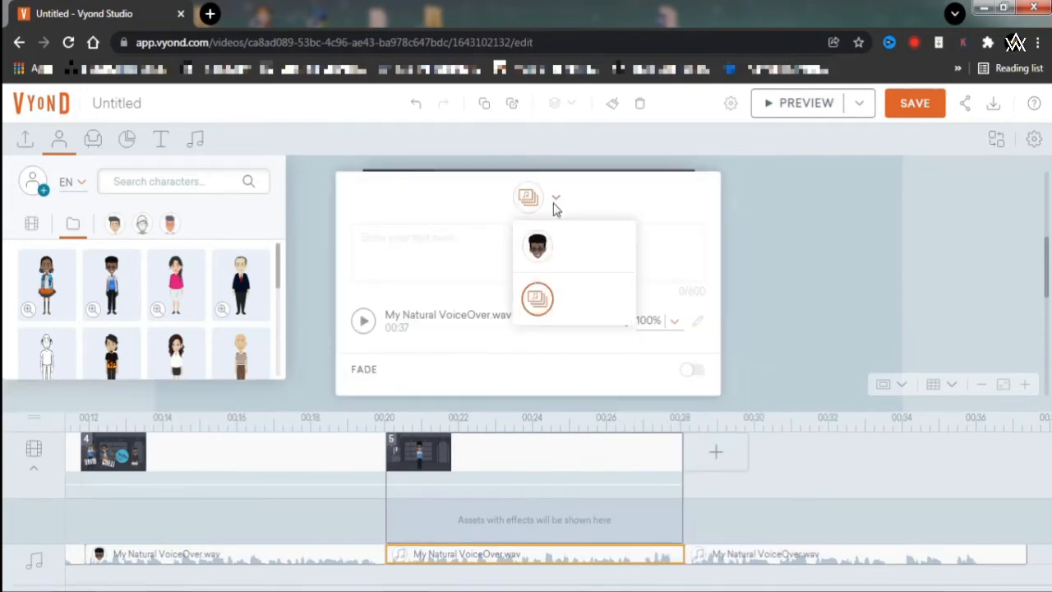
pyautogui.click(544, 248)
pyautogui.click(759, 254)
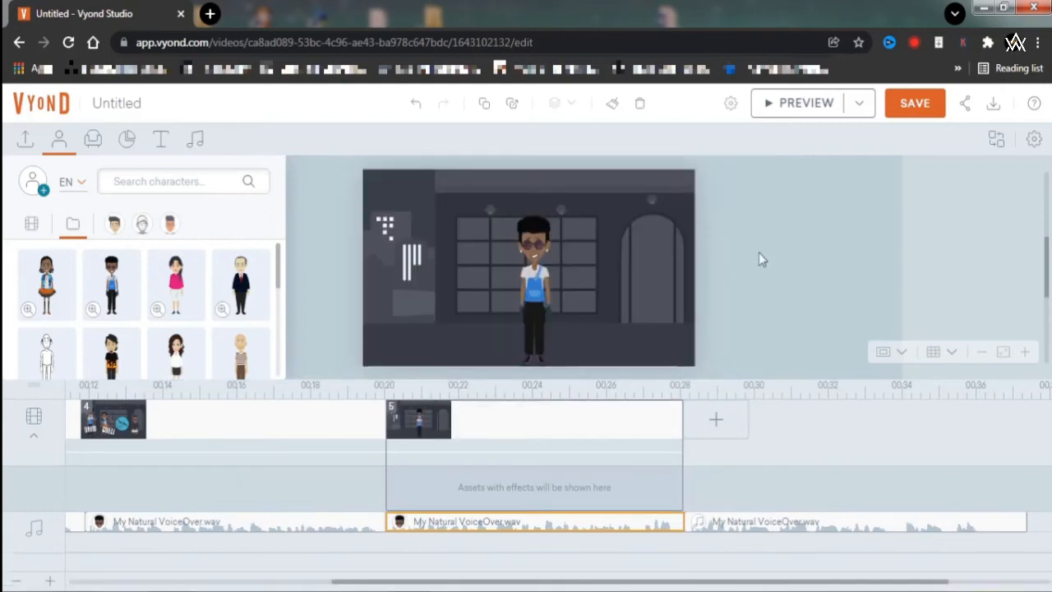
# - Search the actions for "seat" and apply sitting in the light padded rocking armchair to the character in scene 5
pyautogui.click(534, 280)
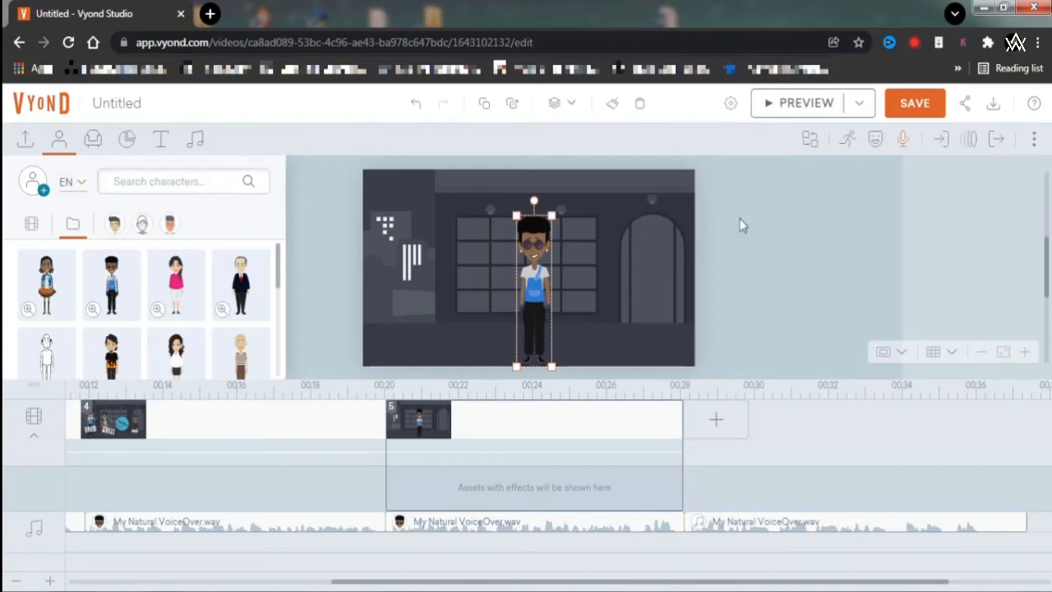
pyautogui.click(849, 141)
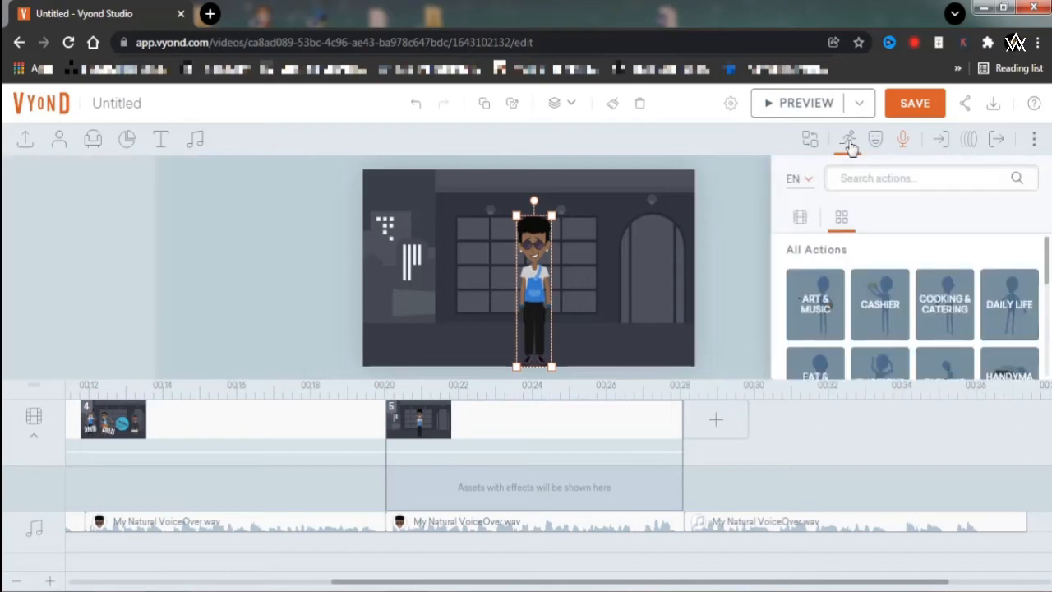
pyautogui.click(857, 177)
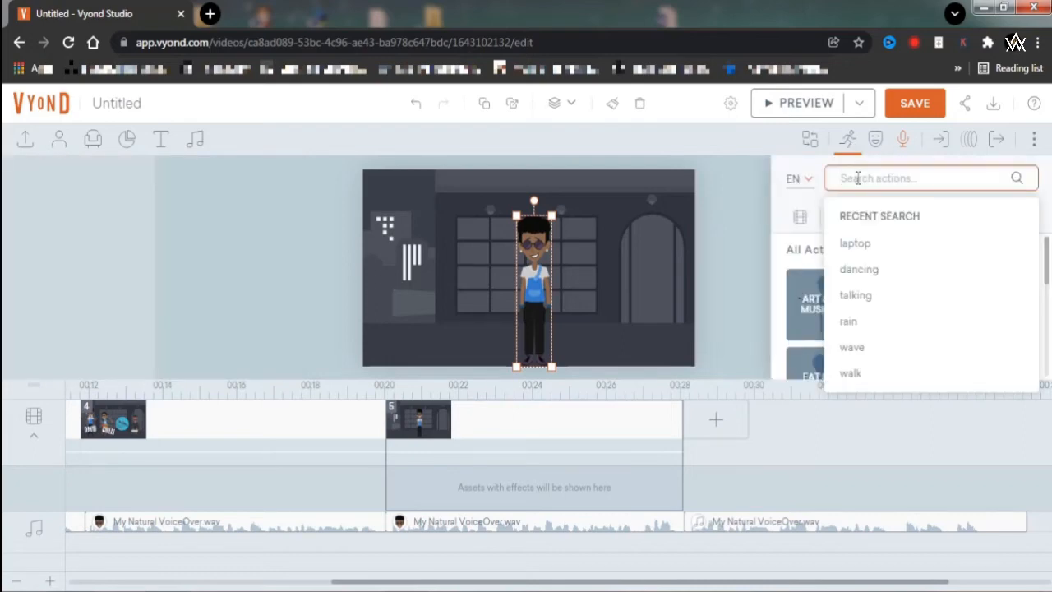
pyautogui.write('seat')
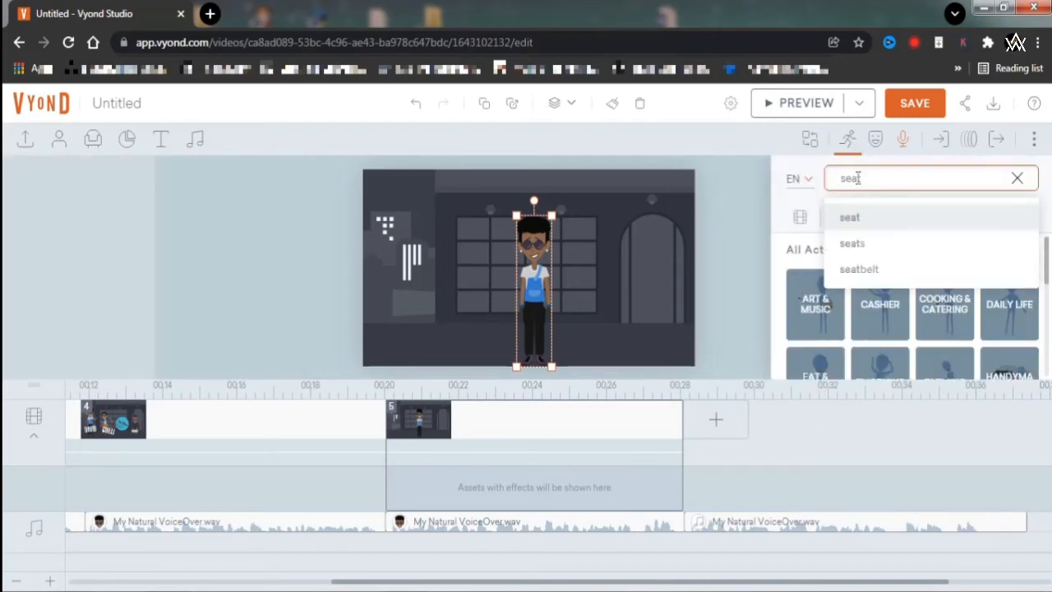
pyautogui.click(859, 220)
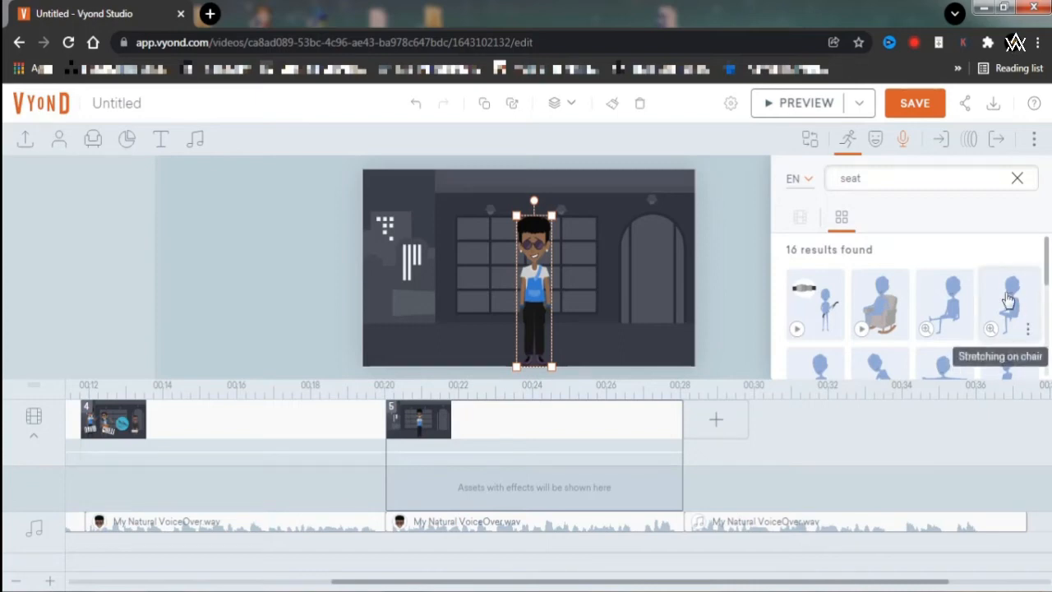
pyautogui.scroll(-1, 1009, 301)
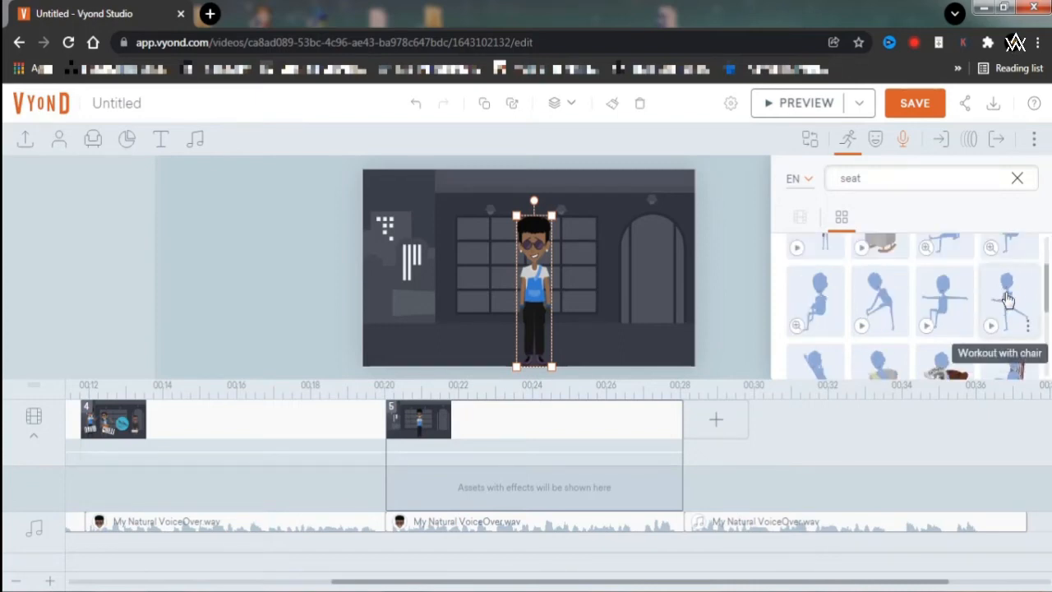
pyautogui.scroll(-1, 1008, 301)
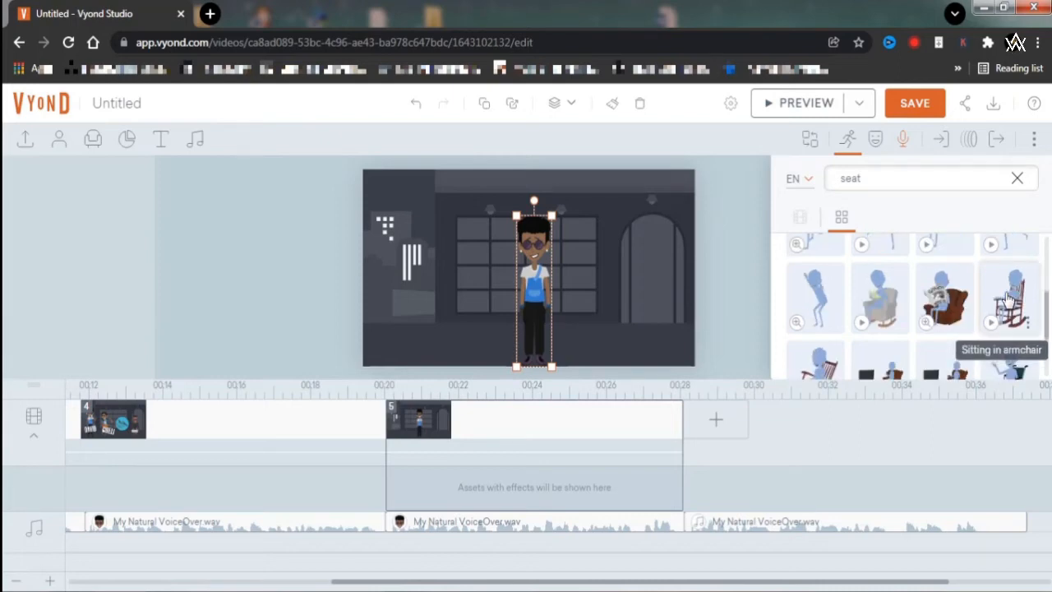
pyautogui.scroll(-1, 1008, 301)
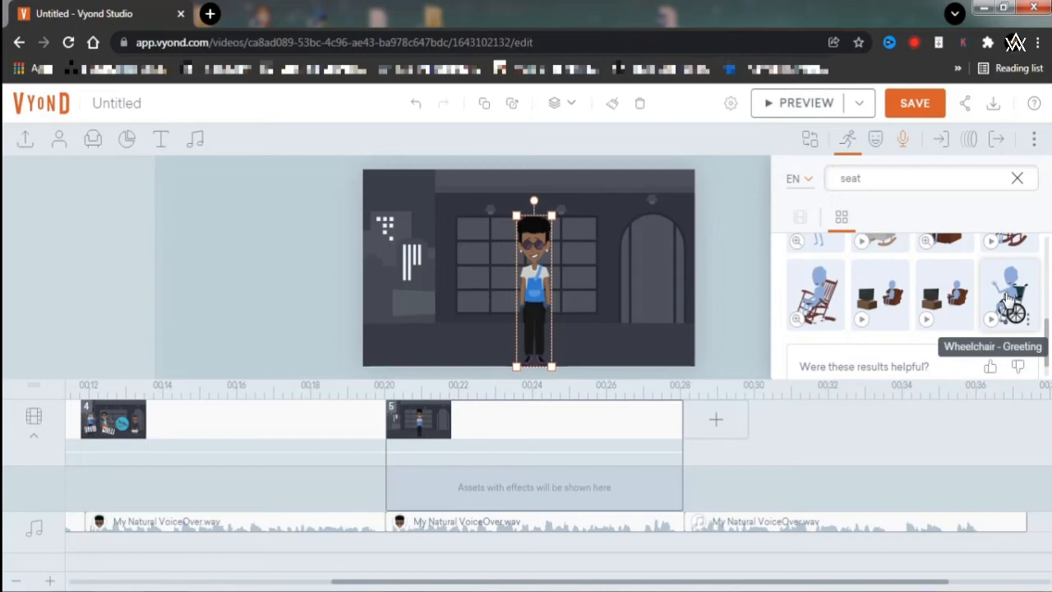
pyautogui.scroll(1, 1008, 299)
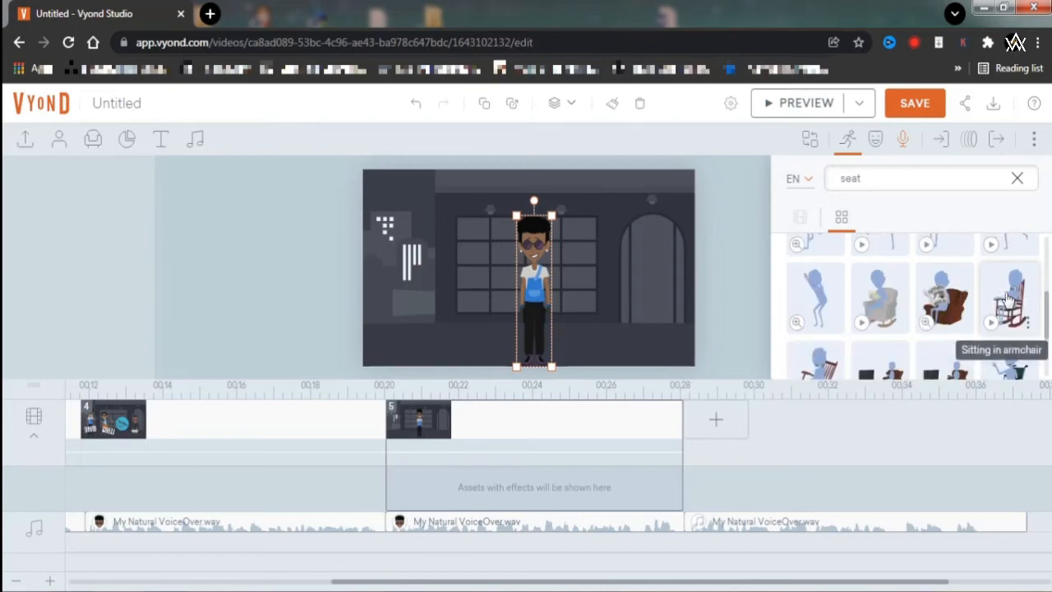
pyautogui.scroll(1, 1009, 301)
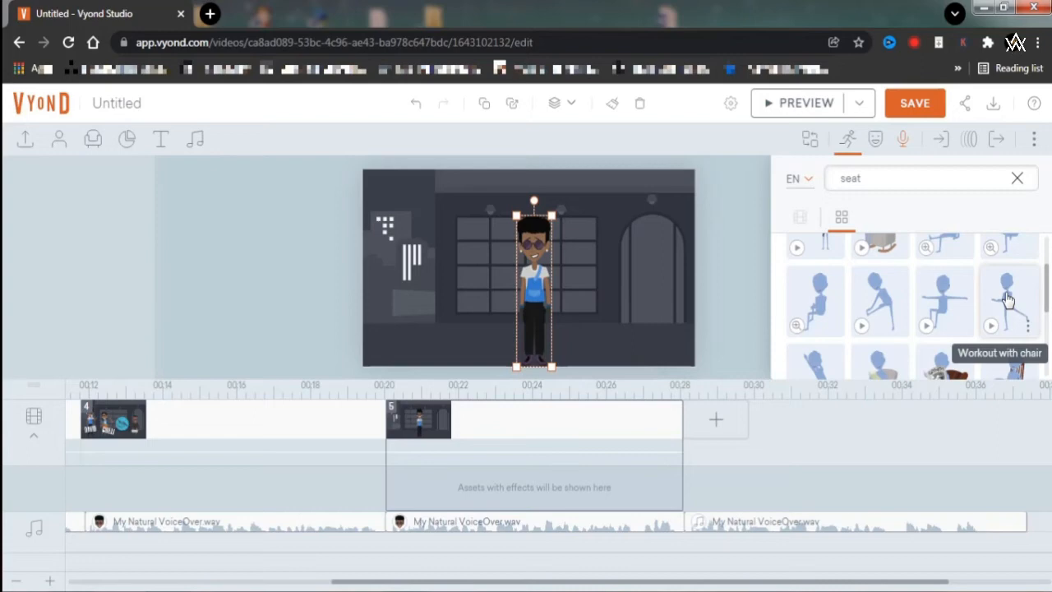
pyautogui.scroll(1, 1008, 300)
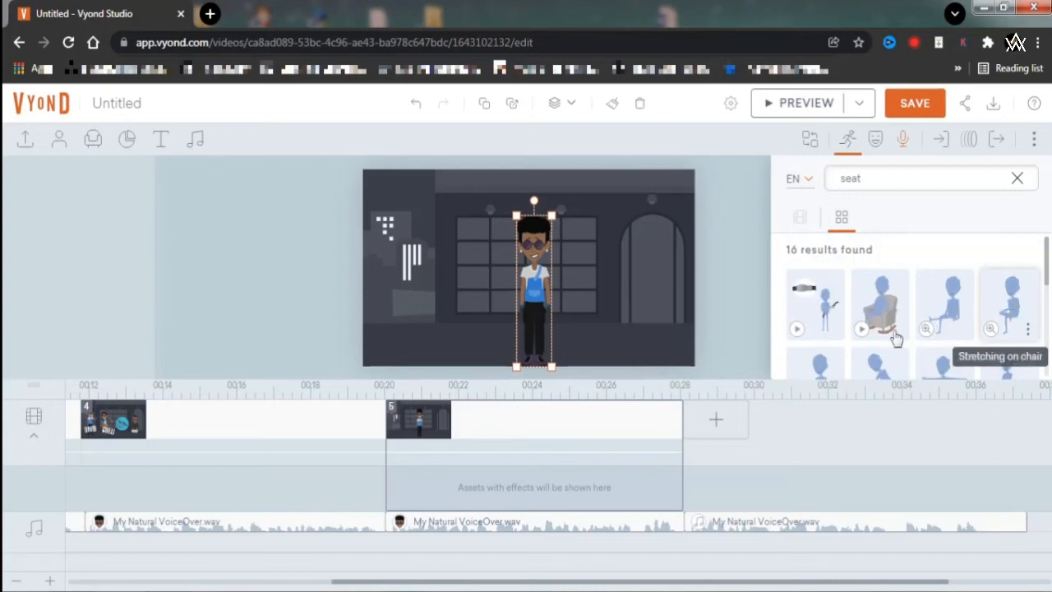
pyautogui.click(866, 333)
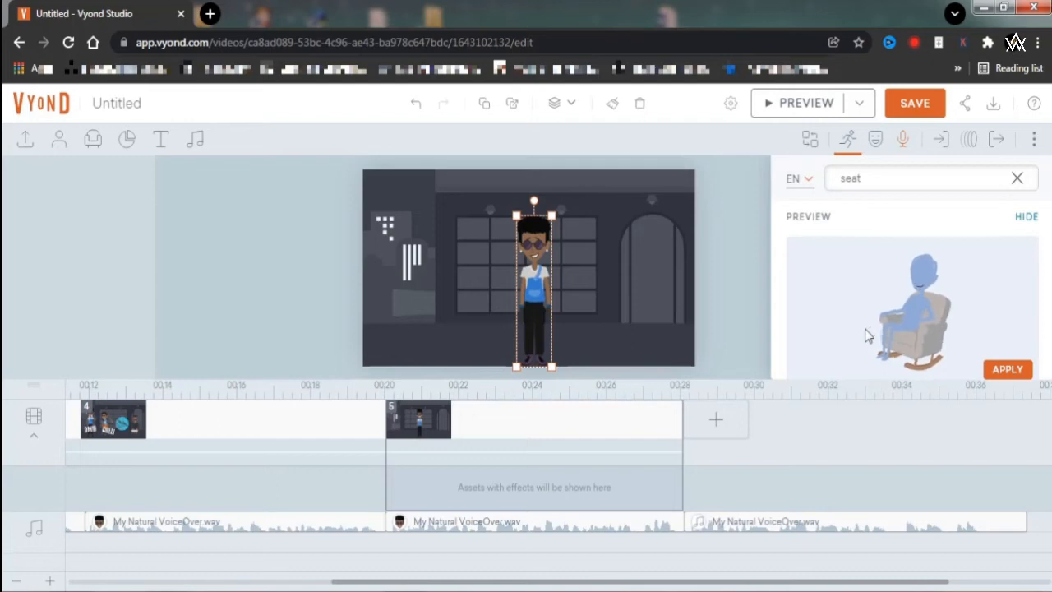
pyautogui.click(1009, 370)
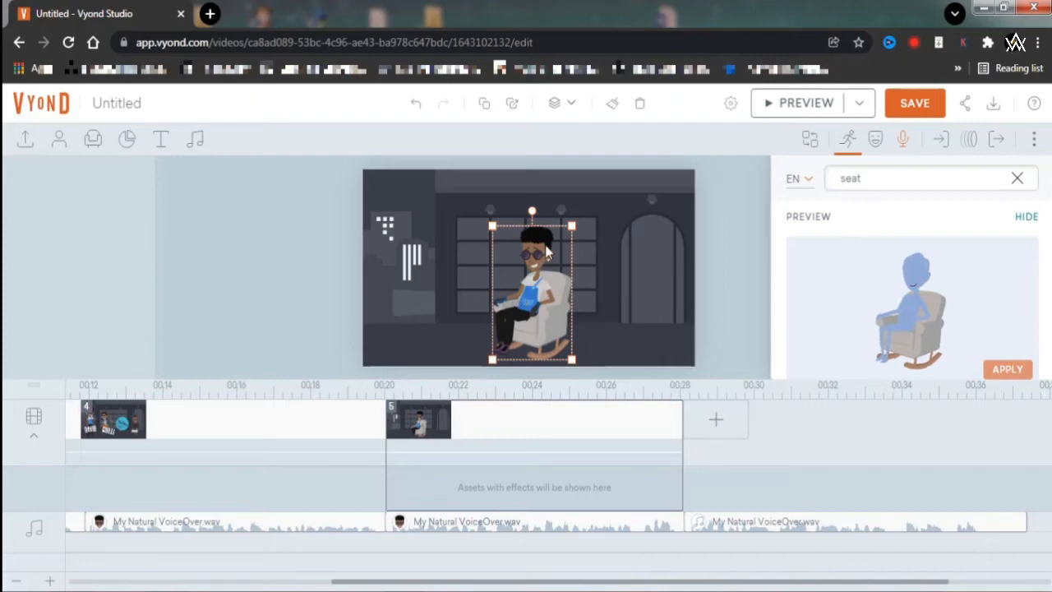
# - Set the seated character's face direction to Face Camera, preview scene 5 with the voice-over, and return to editing
pyautogui.click(877, 140)
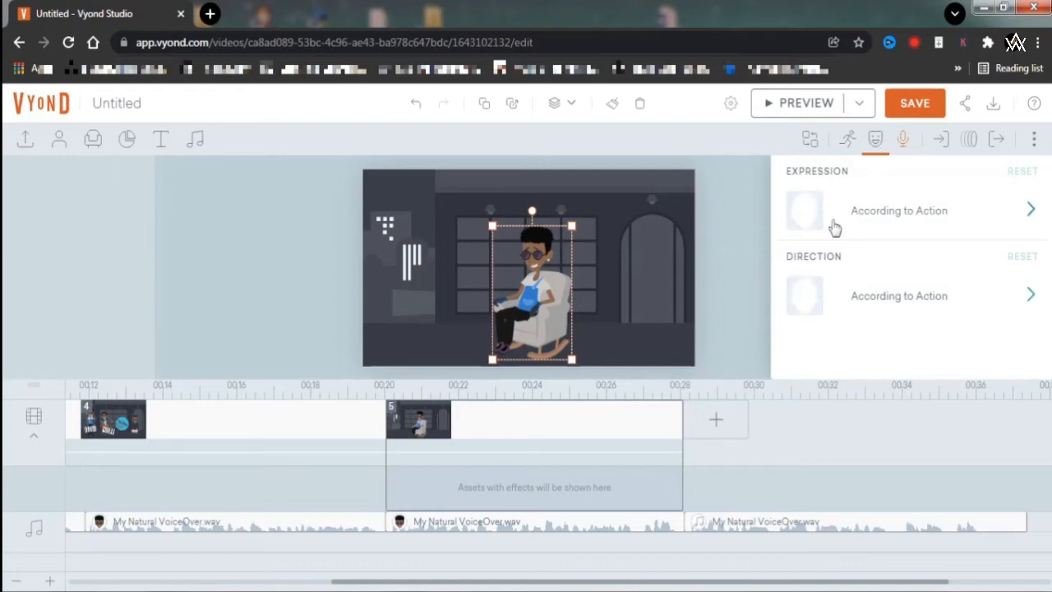
pyautogui.click(897, 302)
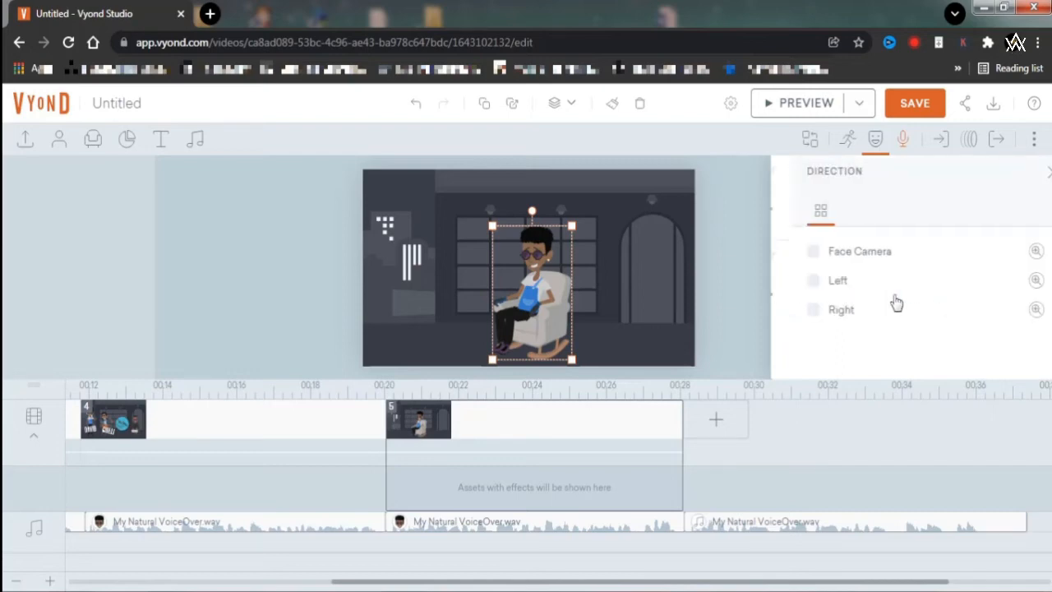
pyautogui.click(863, 258)
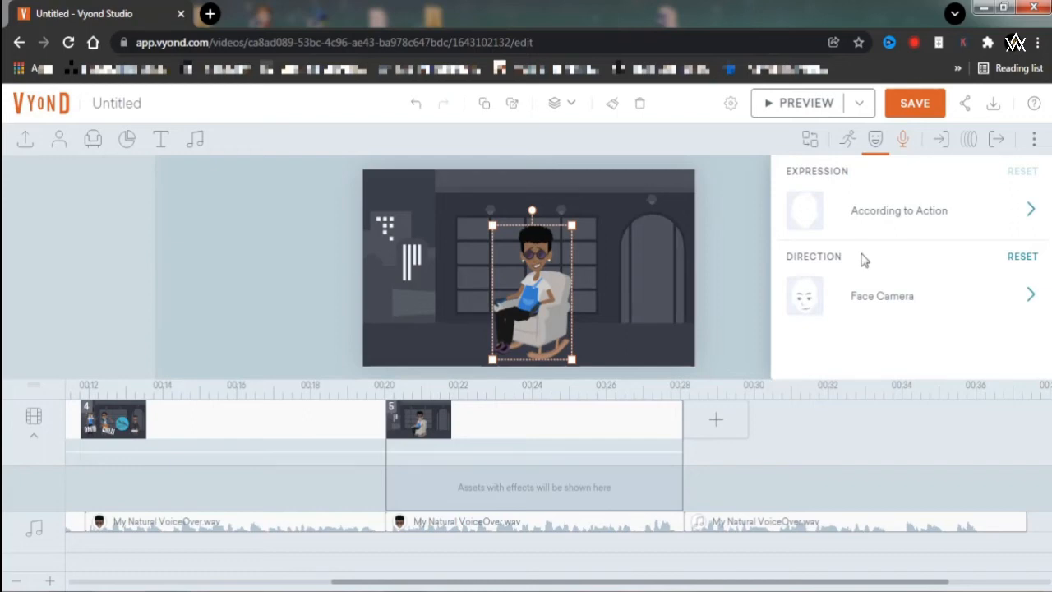
pyautogui.click(816, 107)
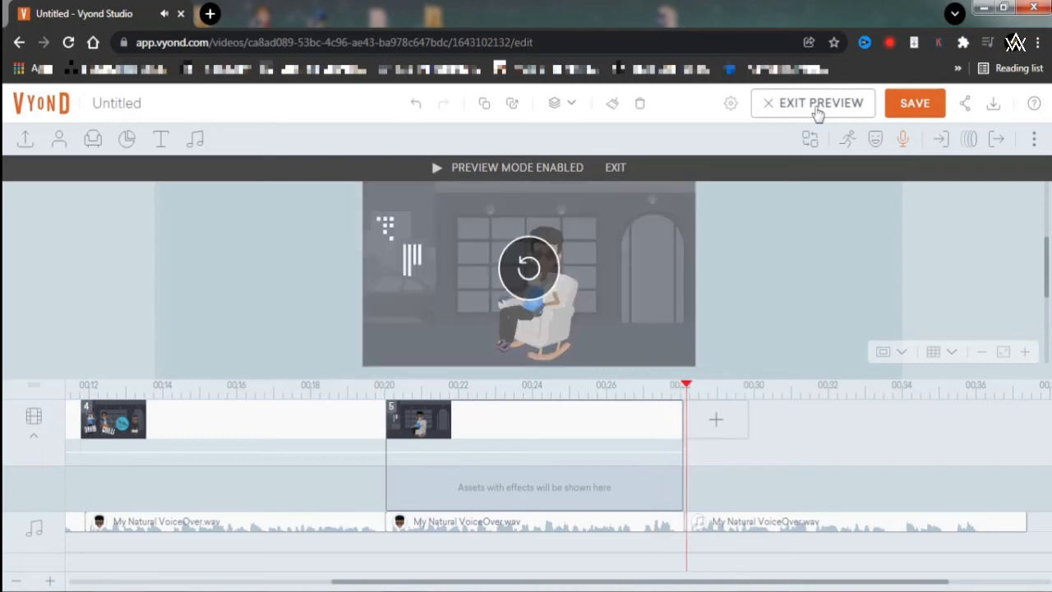
pyautogui.click(818, 106)
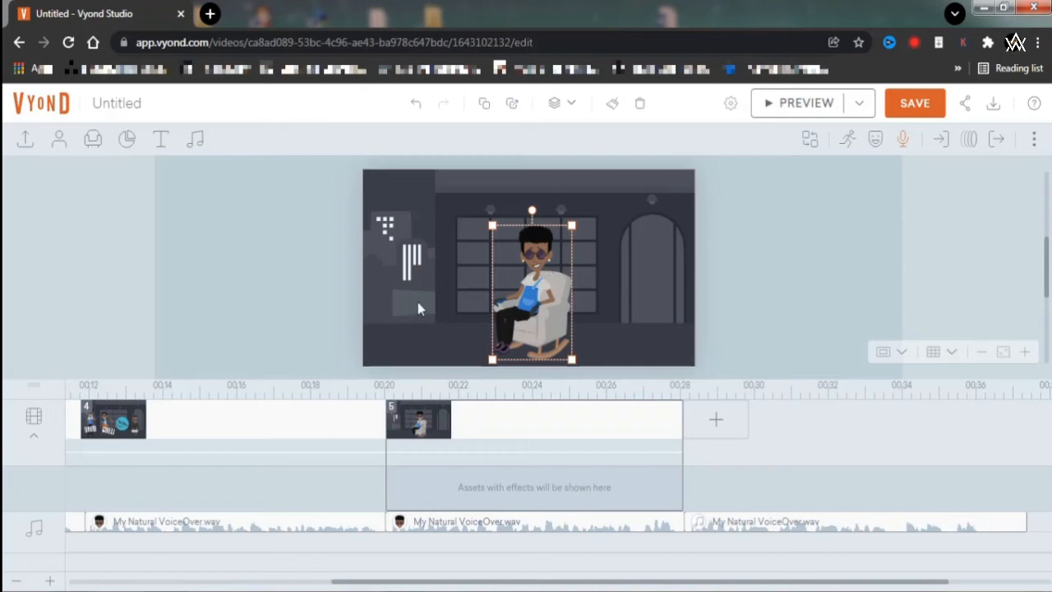
# - Add a plain title to scene 5 and change its text to "LEARN"
pyautogui.click(162, 141)
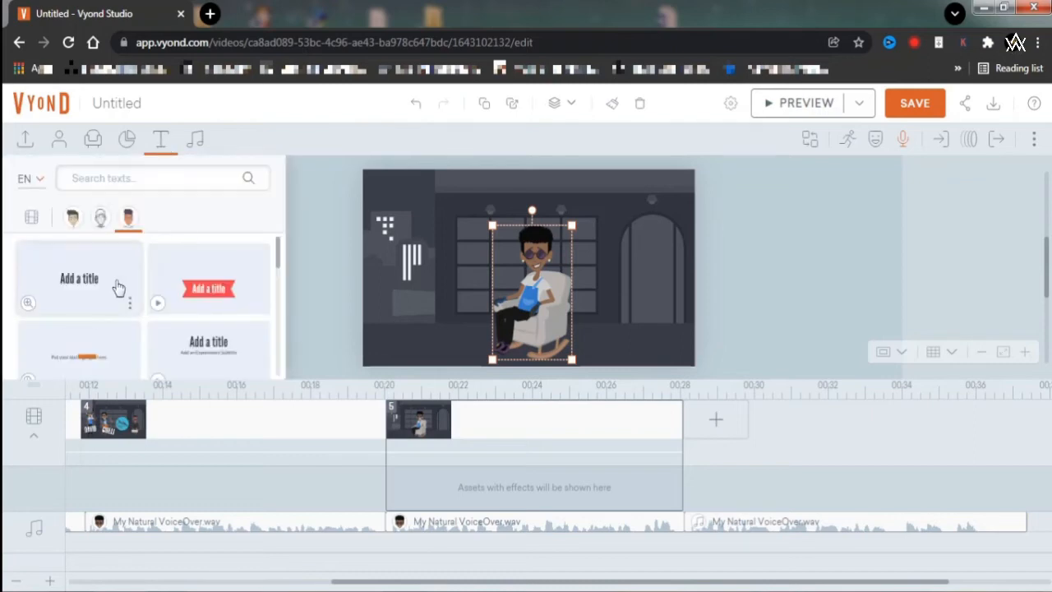
pyautogui.click(92, 283)
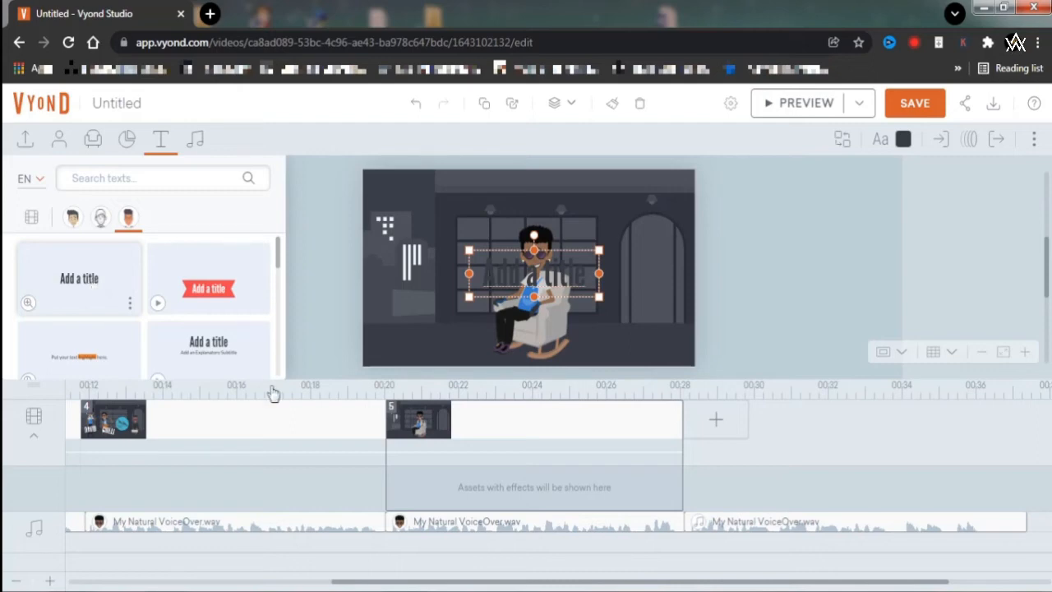
pyautogui.doubleClick(511, 272)
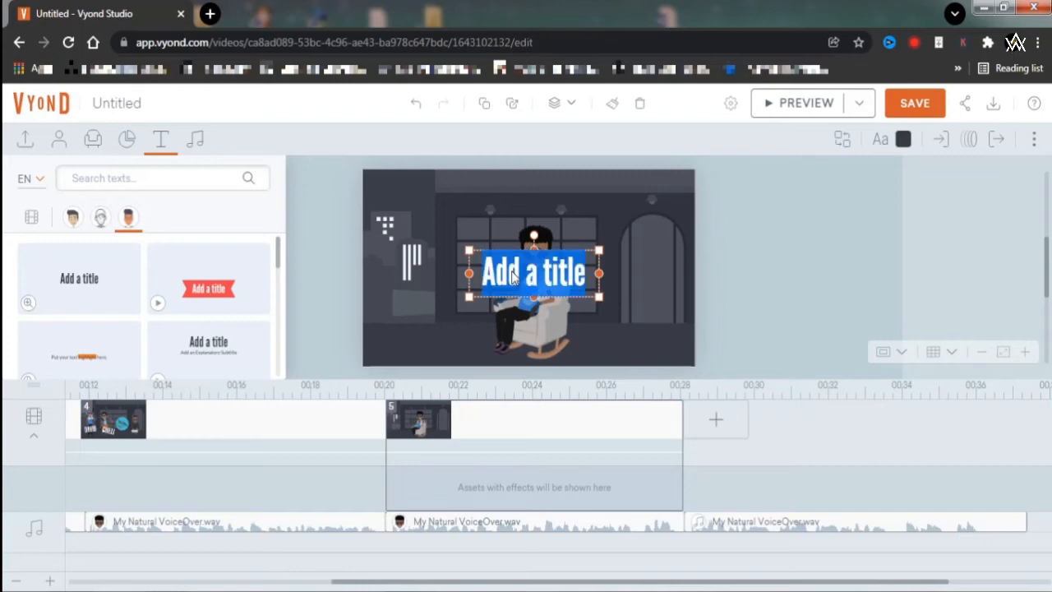
pyautogui.write('LEARN')
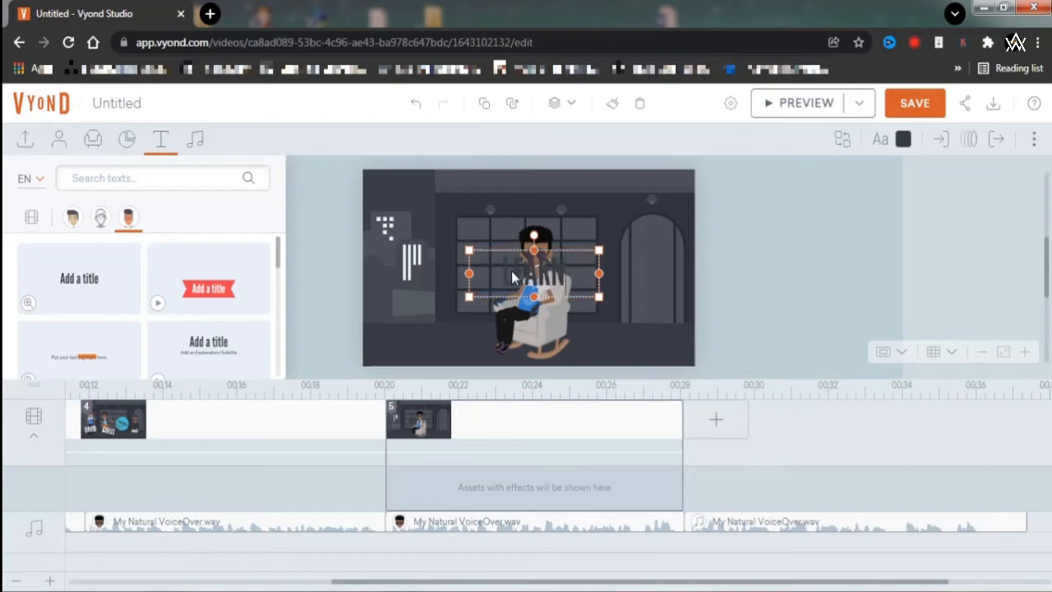
# - Recolour the LEARN title near-white, #F1F3F6
pyautogui.click(903, 141)
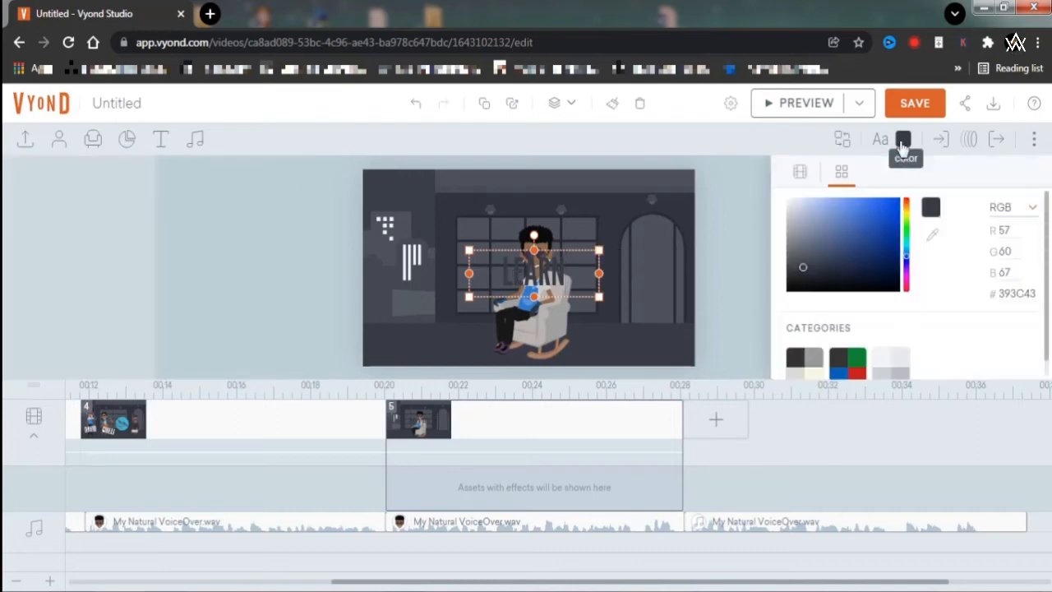
pyautogui.click(790, 205)
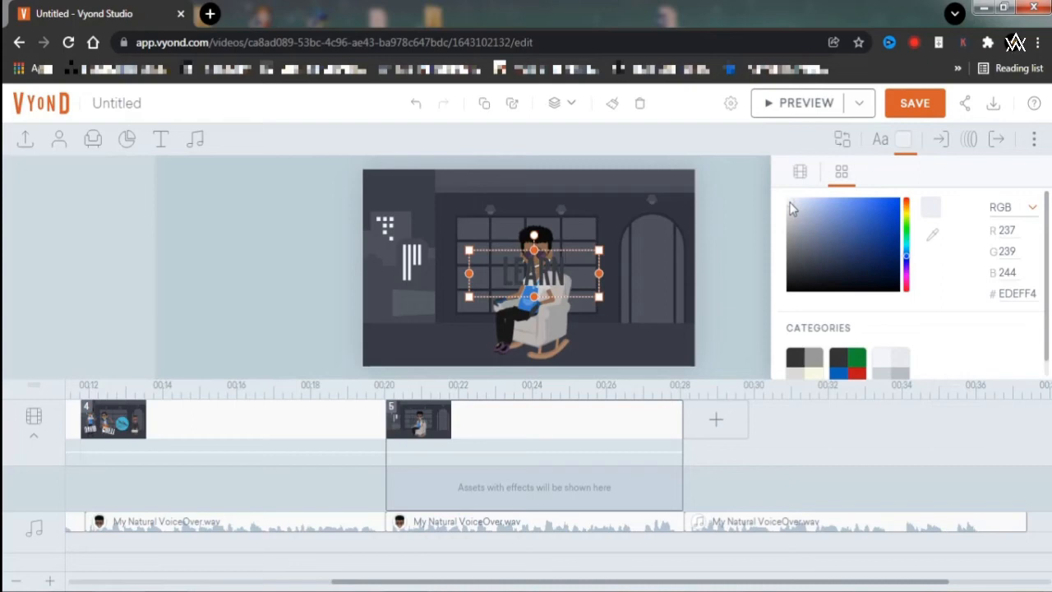
pyautogui.click(707, 240)
pyautogui.click(541, 271)
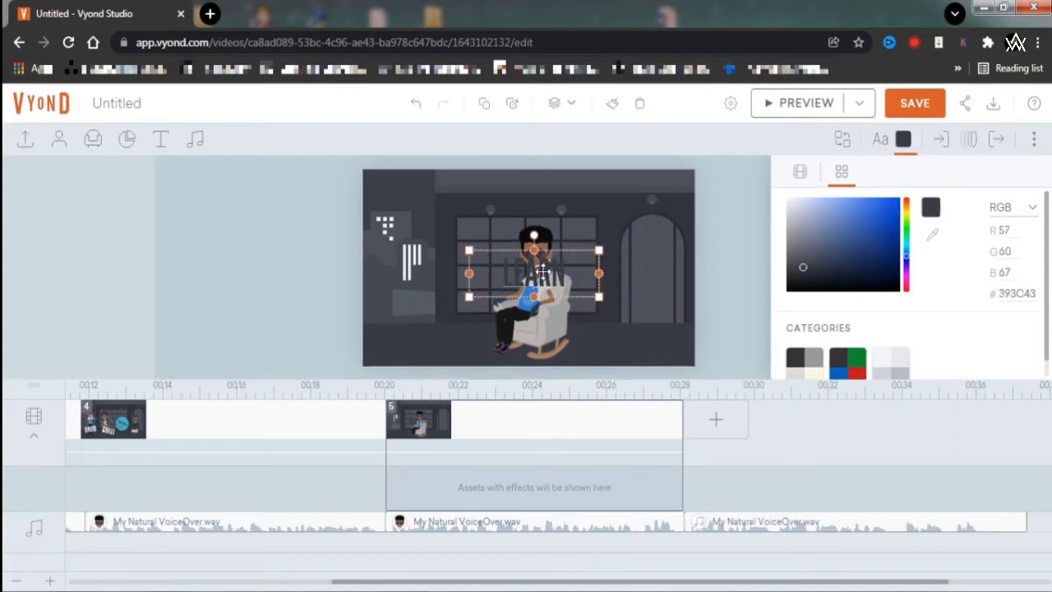
pyautogui.click(789, 201)
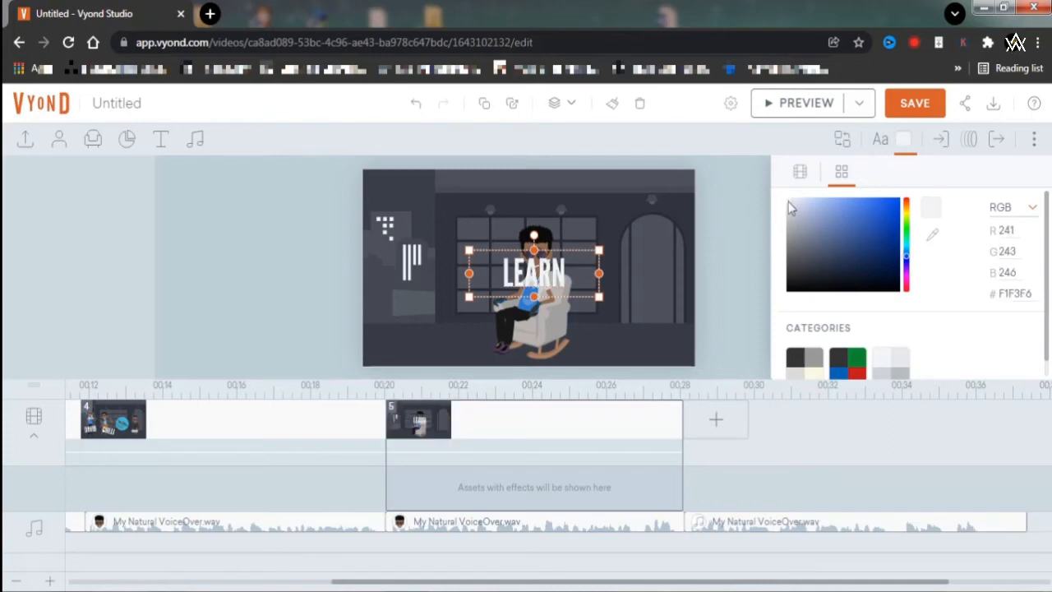
# - Move the LEARN title to the left of the seated character in scene 5 and resize its text box to fit there
pyautogui.moveTo(544, 268); pyautogui.dragTo(448, 278)
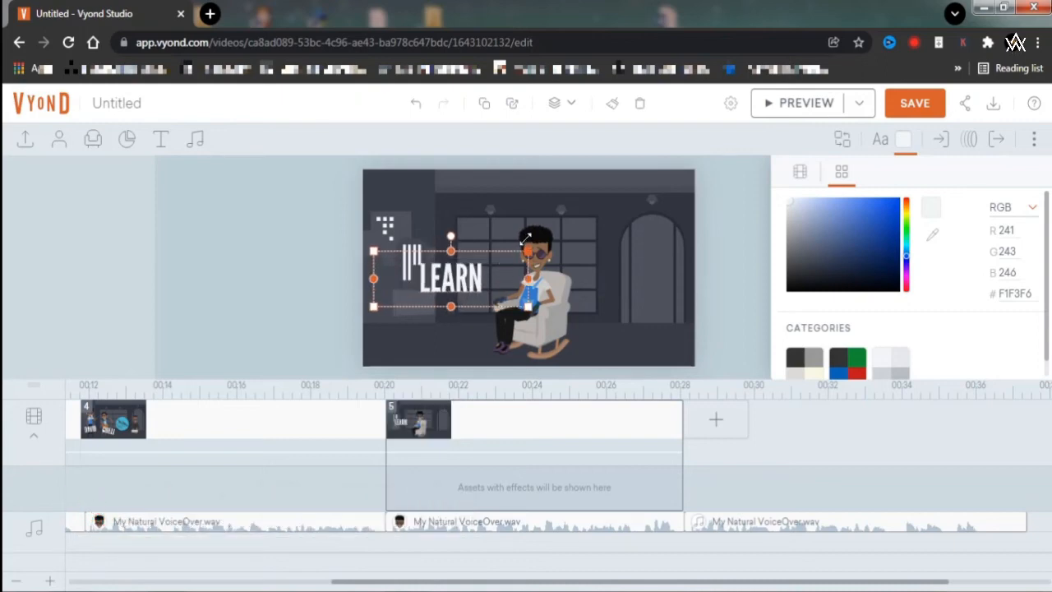
pyautogui.moveTo(502, 260); pyautogui.dragTo(501, 260)
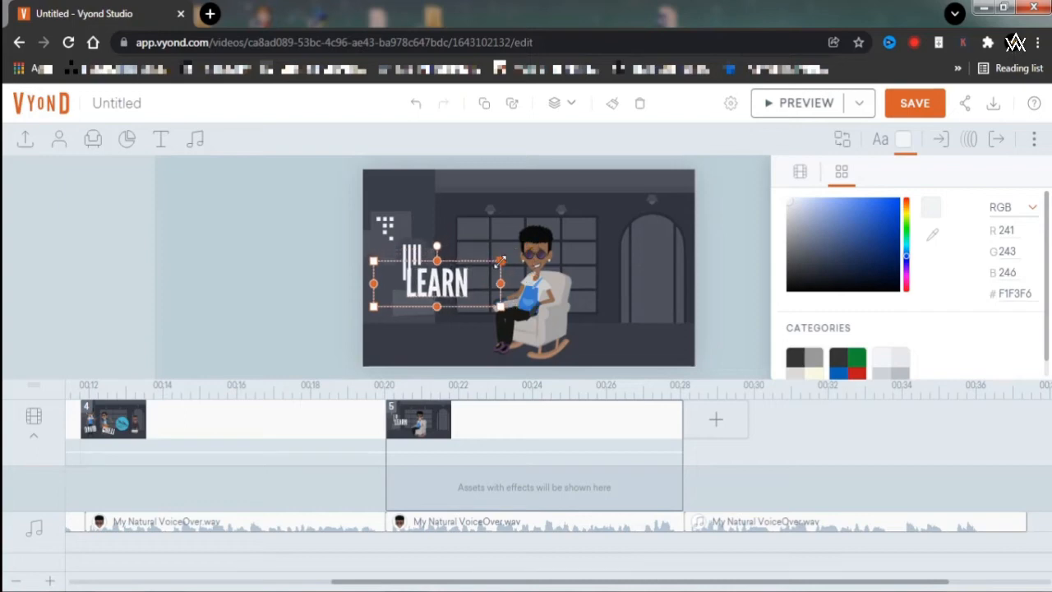
# - Set the LEARN title's font size to 90px and lower the title below the white bars on the building
pyautogui.click(880, 141)
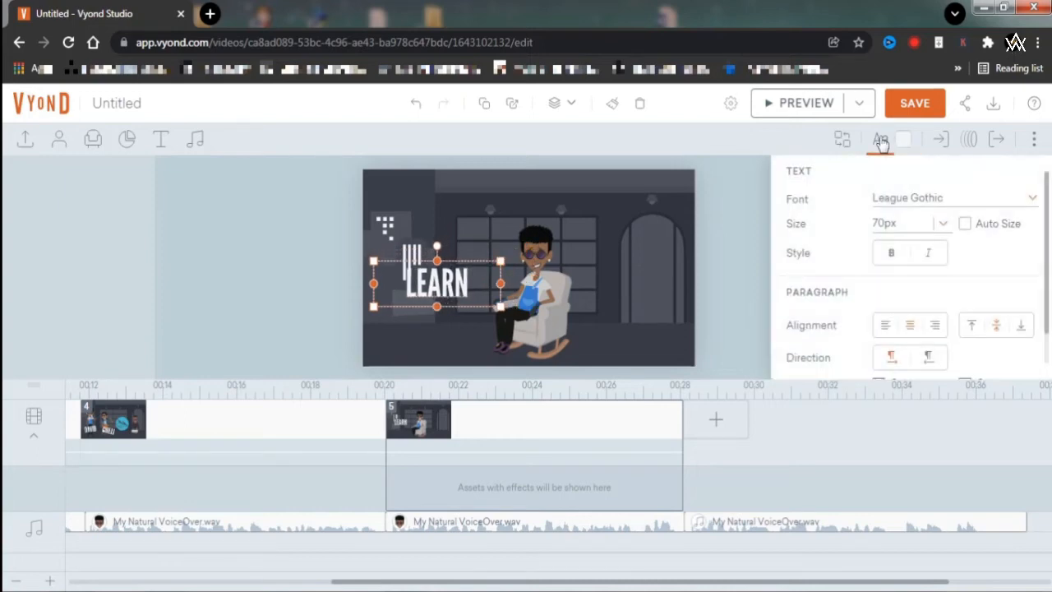
pyautogui.click(880, 226)
pyautogui.write('90')
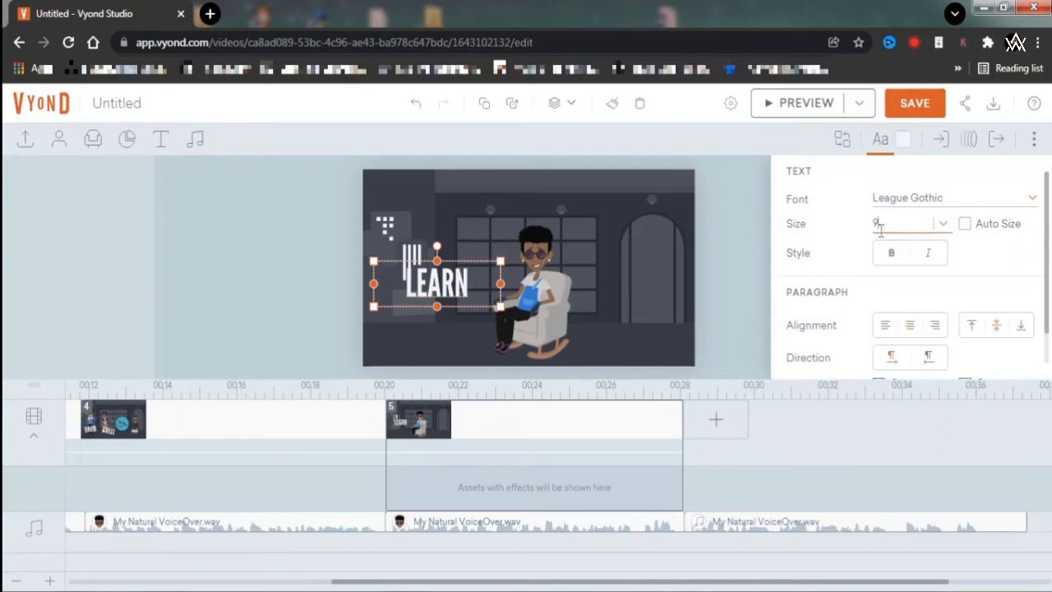
pyautogui.click(759, 260)
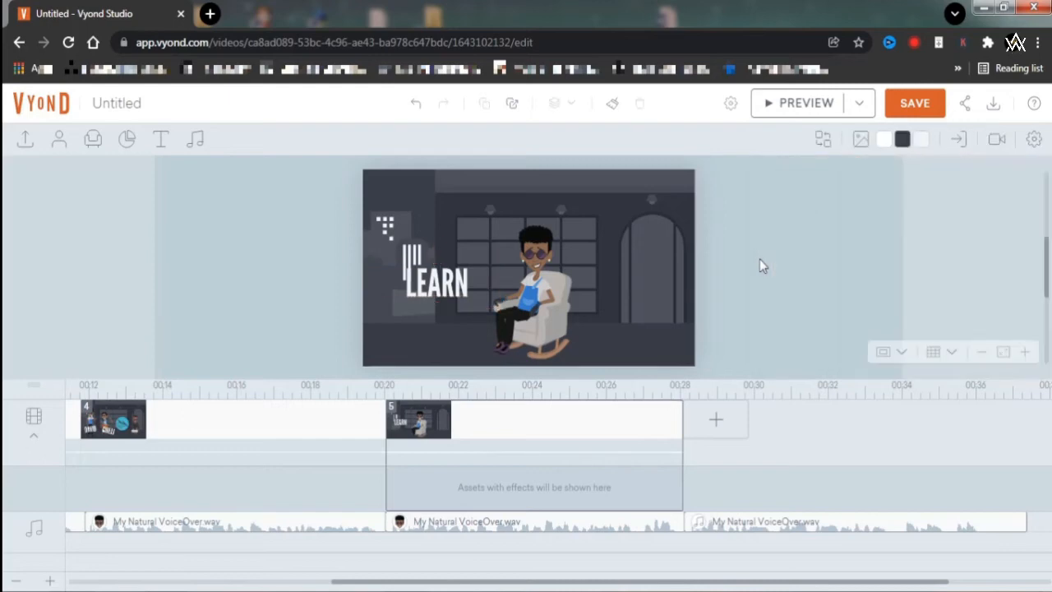
pyautogui.click(454, 283)
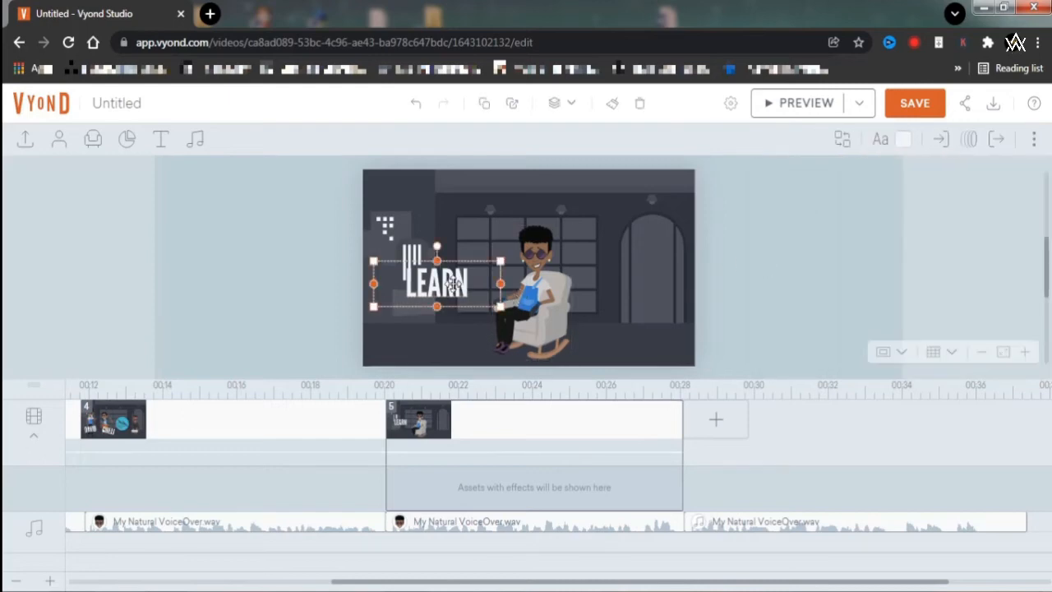
pyautogui.click(876, 148)
pyautogui.doubleClick(879, 222)
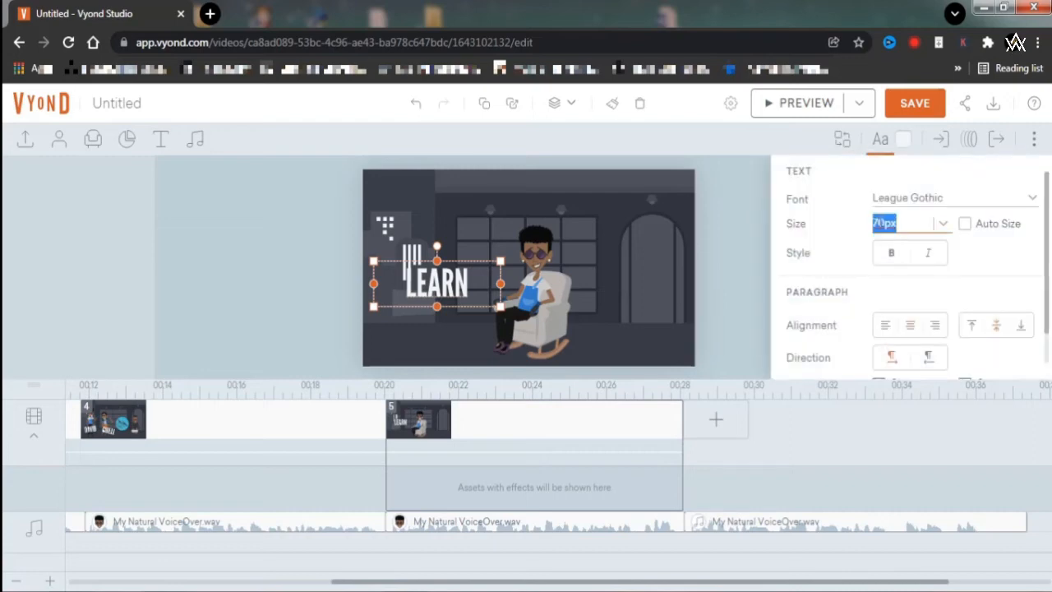
pyautogui.write('90')
pyautogui.press('Return')
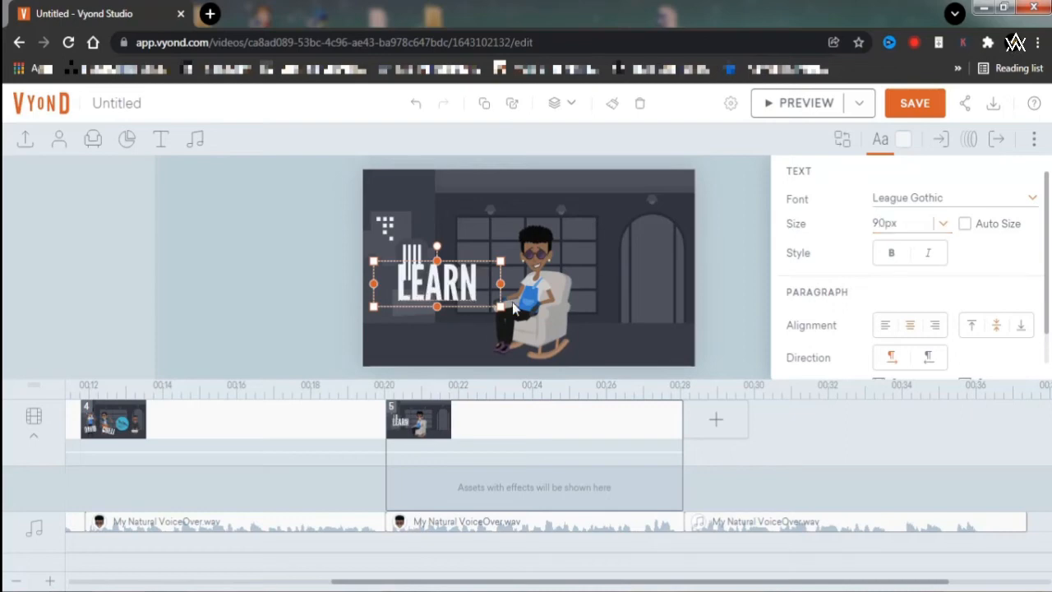
pyautogui.click(729, 269)
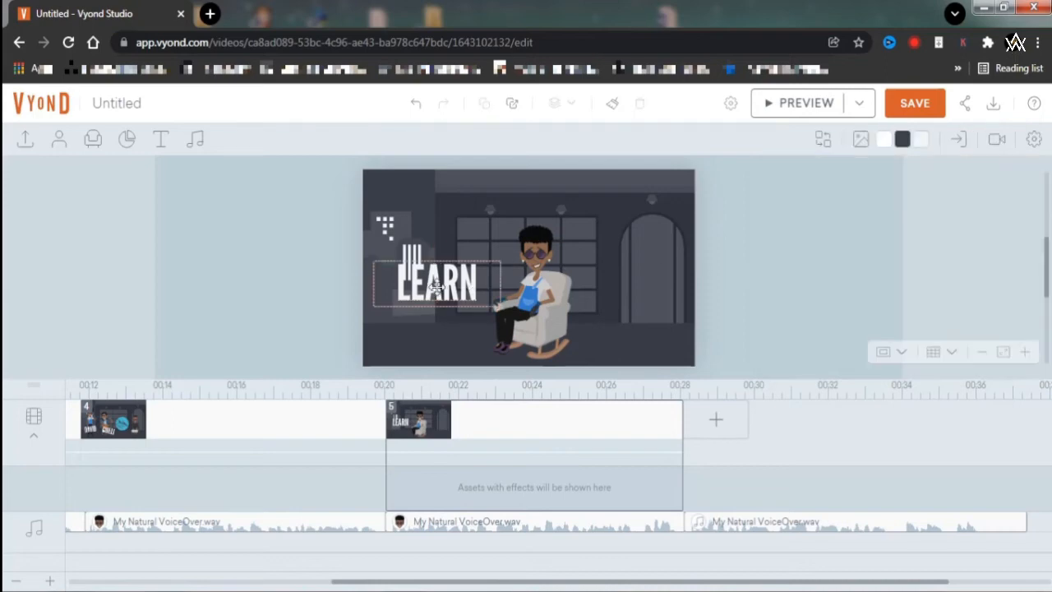
pyautogui.moveTo(437, 286); pyautogui.dragTo(431, 311)
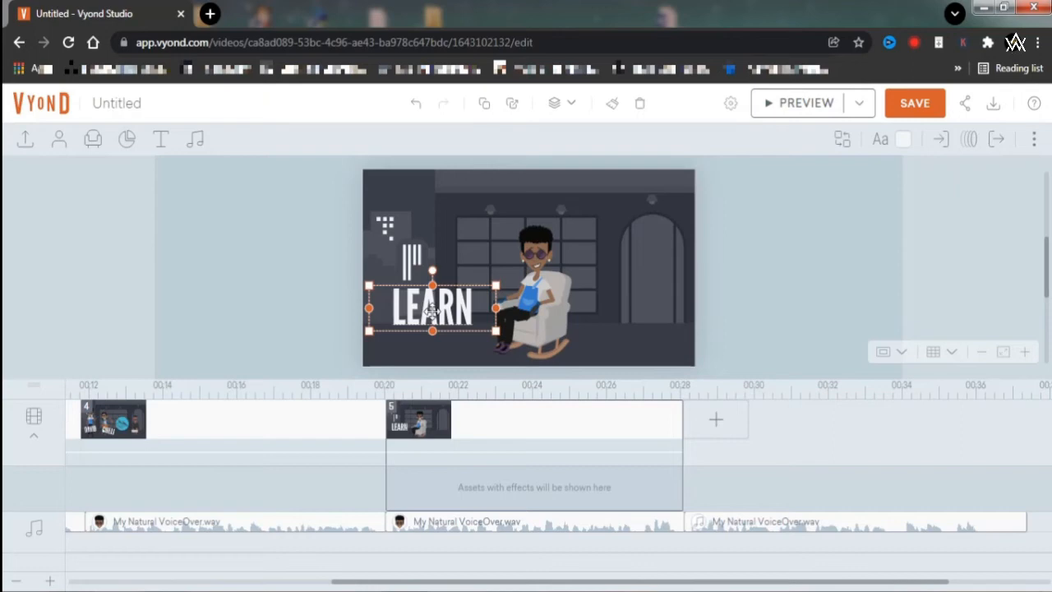
# - Try to duplicate the LEARN title in scene 5 by copying and pasting it
pyautogui.rightClick(432, 311)
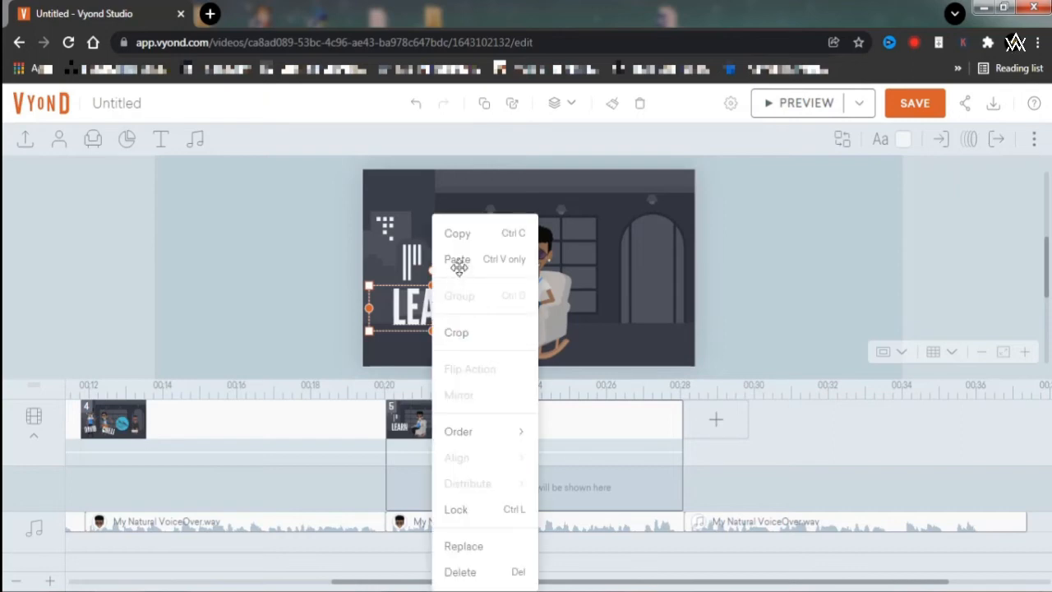
pyautogui.click(457, 234)
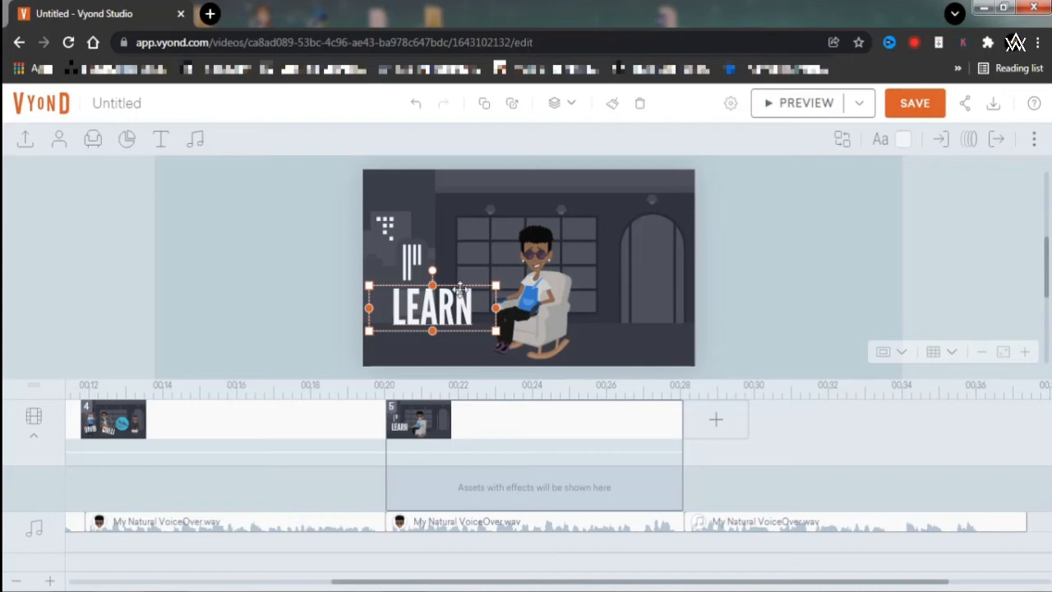
pyautogui.moveTo(457, 310); pyautogui.dragTo(458, 266)
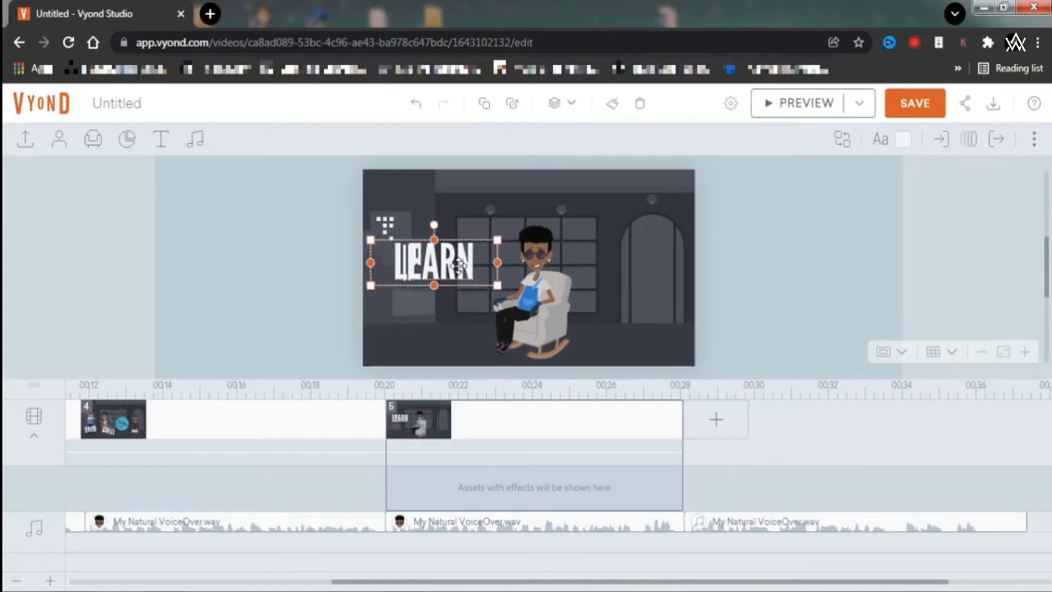
pyautogui.hotkey('ctrl', 'z')
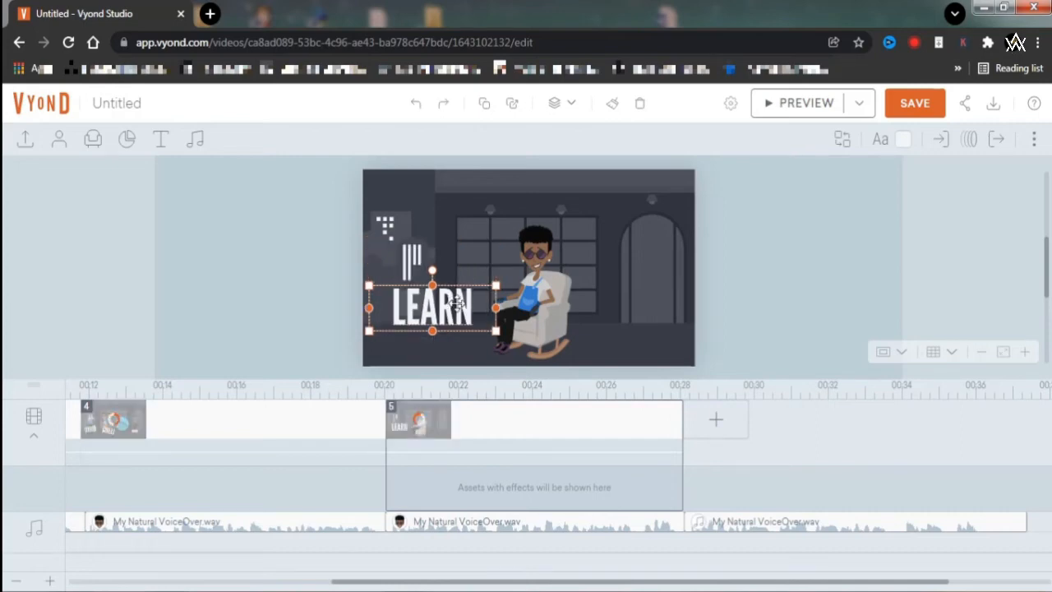
pyautogui.rightClick(457, 304)
pyautogui.click(476, 235)
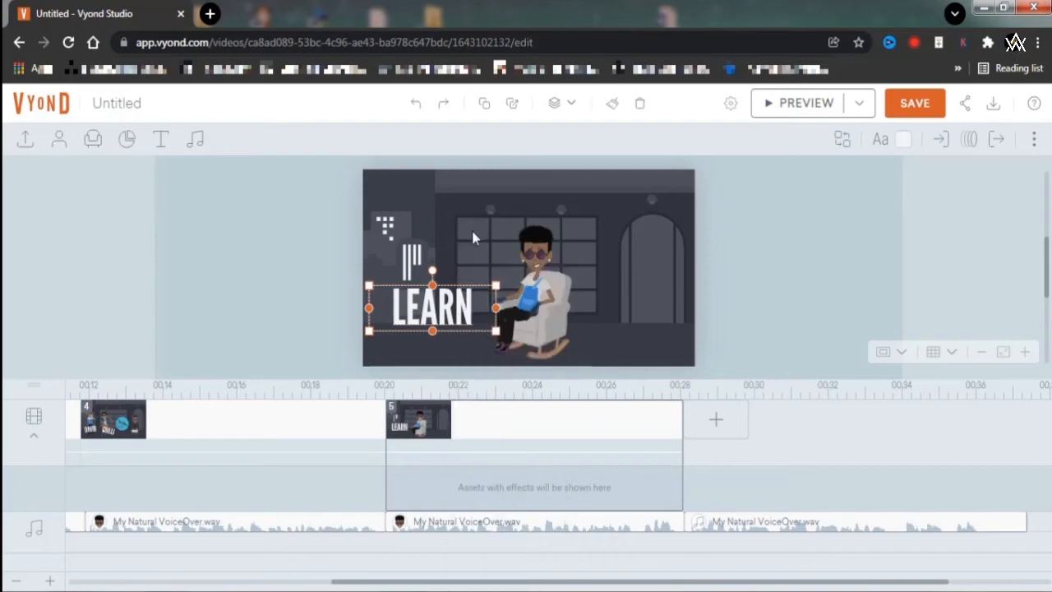
pyautogui.rightClick(442, 221)
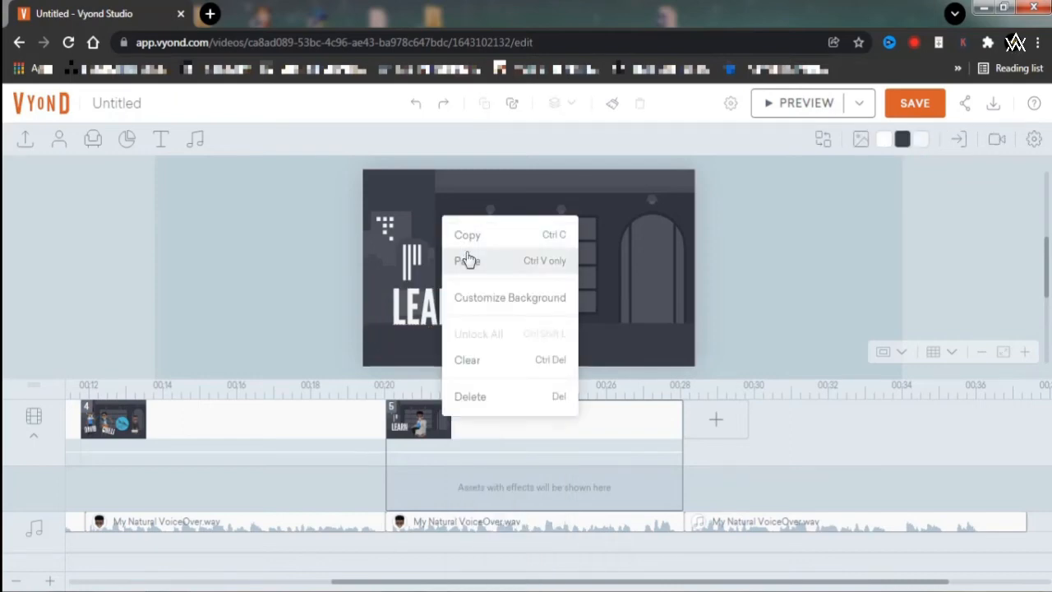
pyautogui.click(466, 261)
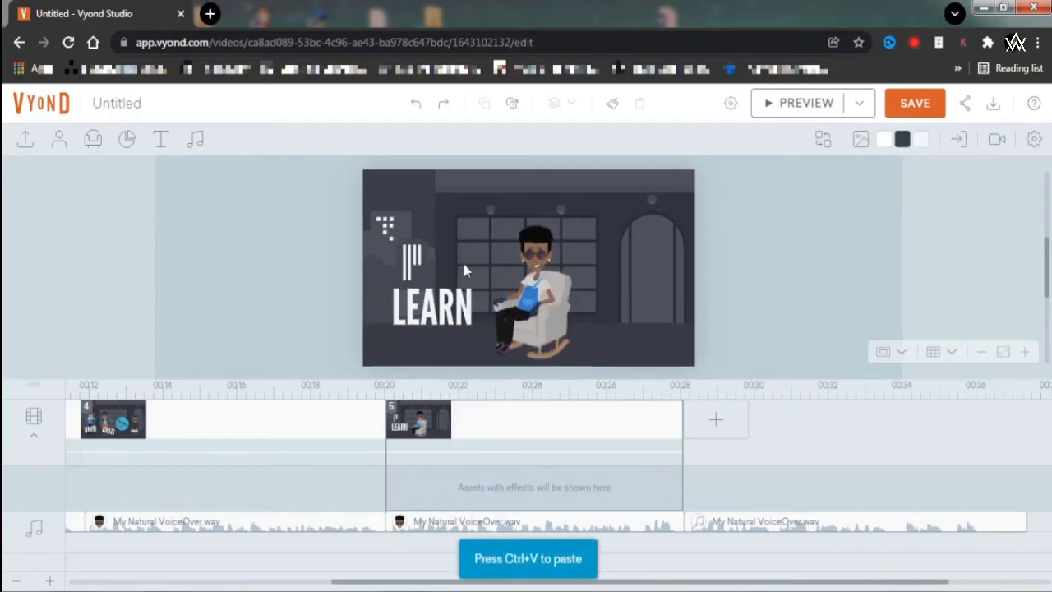
# - Lower the LEARN title slightly, then copy it and paste three duplicates into scene 5
pyautogui.moveTo(446, 299); pyautogui.dragTo(444, 323)
pyautogui.rightClick(444, 320)
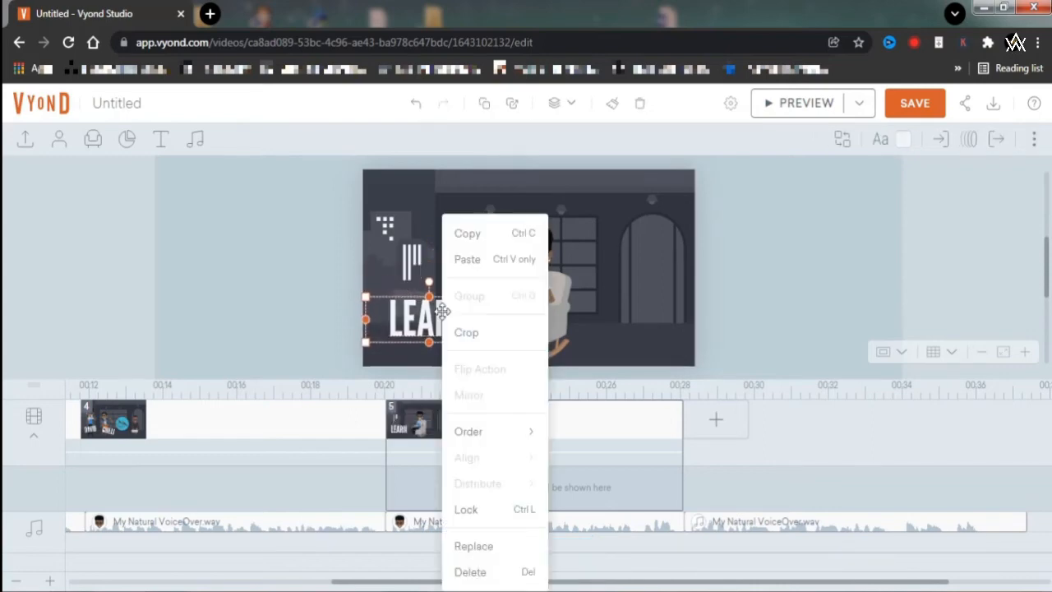
pyautogui.click(466, 236)
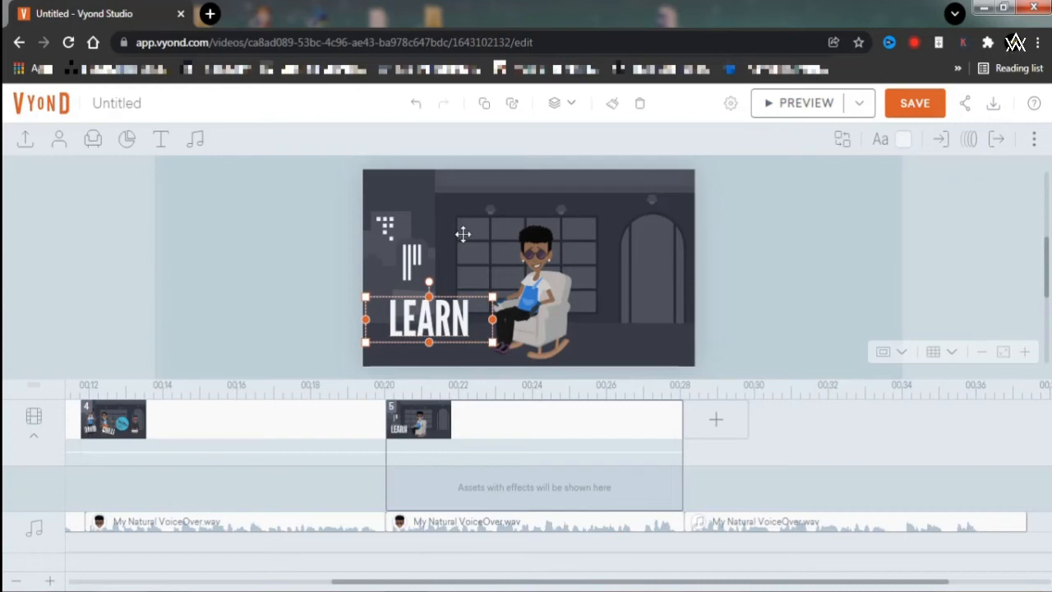
pyautogui.hotkey('ctrl', 'v')
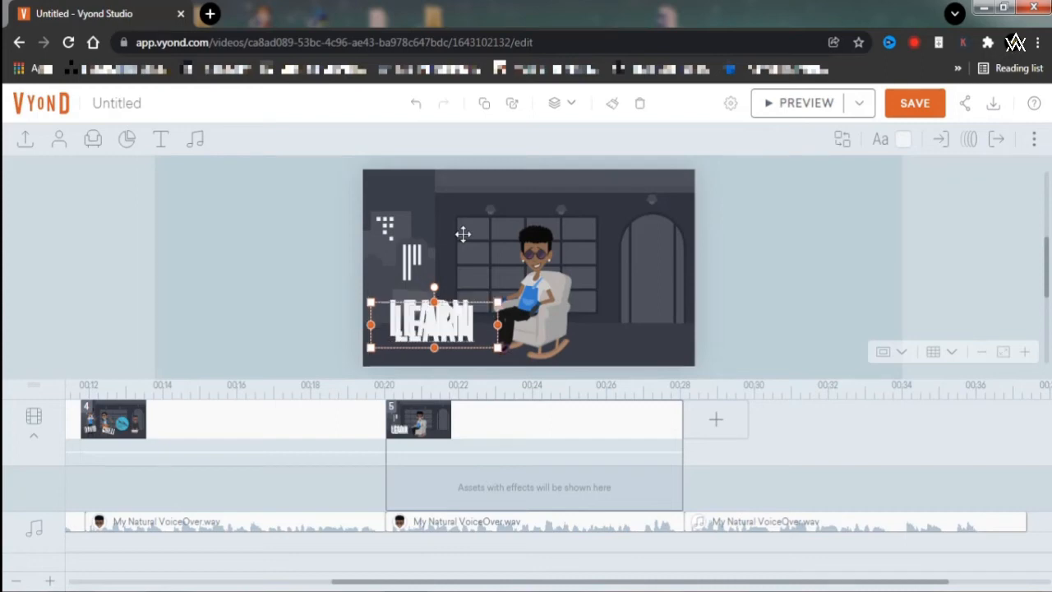
pyautogui.hotkey('ctrl', 'v')
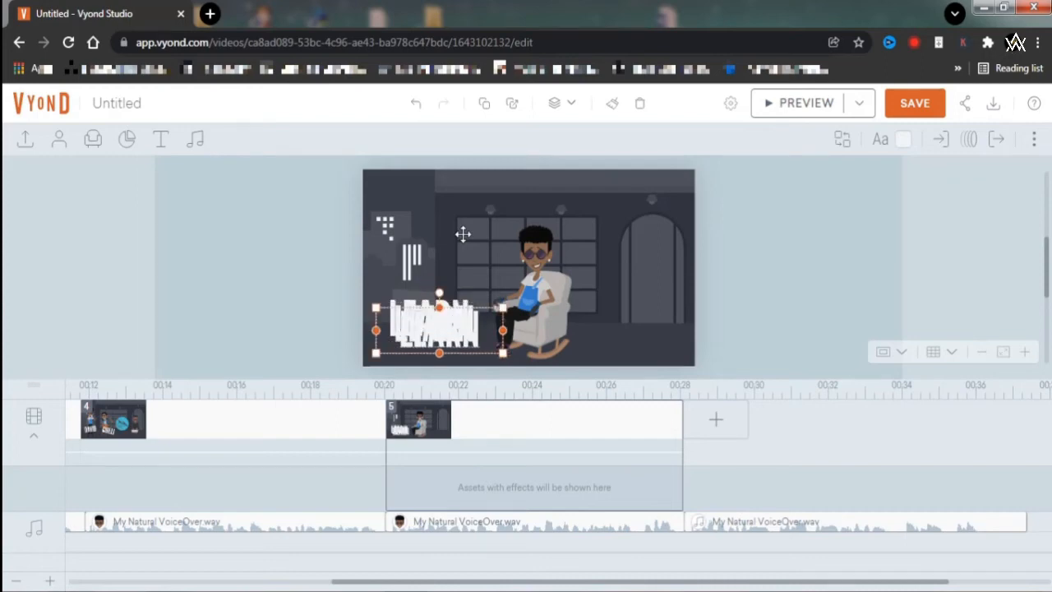
pyautogui.hotkey('ctrl', 'v')
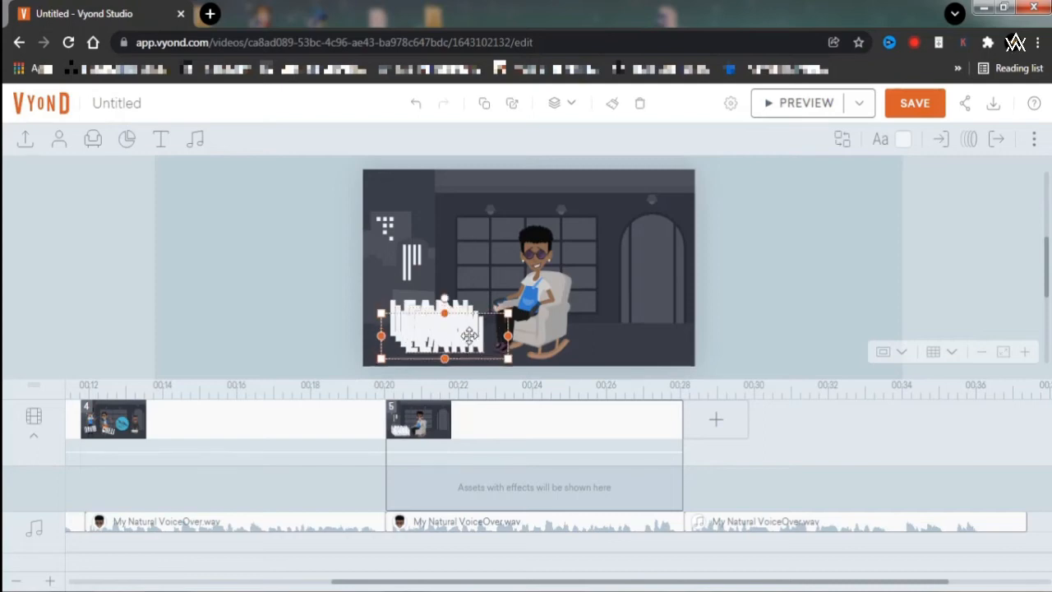
# - Spread the three LEARN copies around the seated character, at the scene's lower right, upper left and upper right
pyautogui.moveTo(465, 336); pyautogui.dragTo(644, 327)
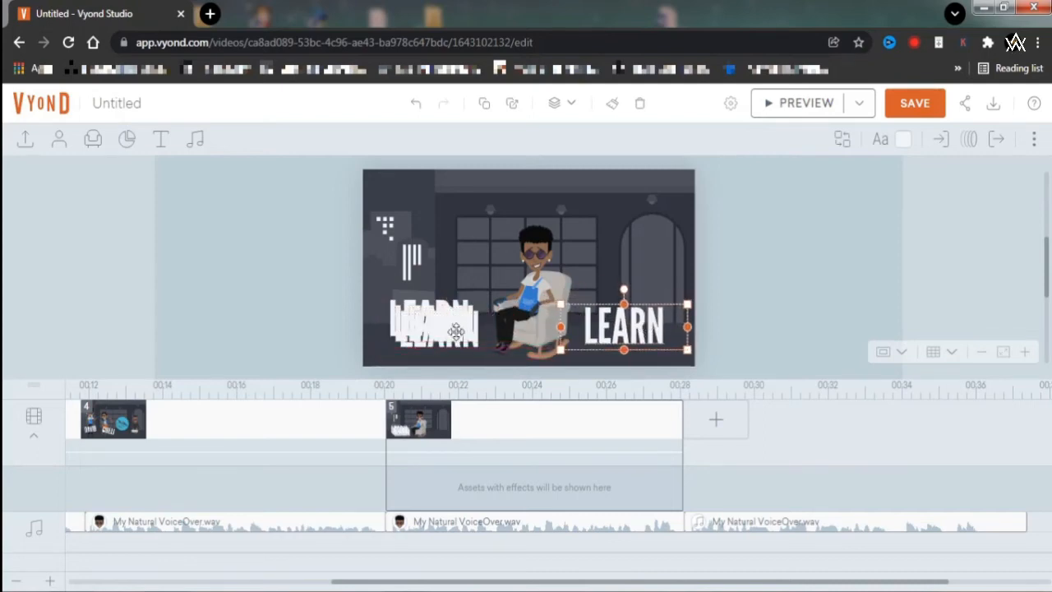
pyautogui.moveTo(458, 294); pyautogui.dragTo(469, 235)
pyautogui.moveTo(435, 323); pyautogui.dragTo(620, 252)
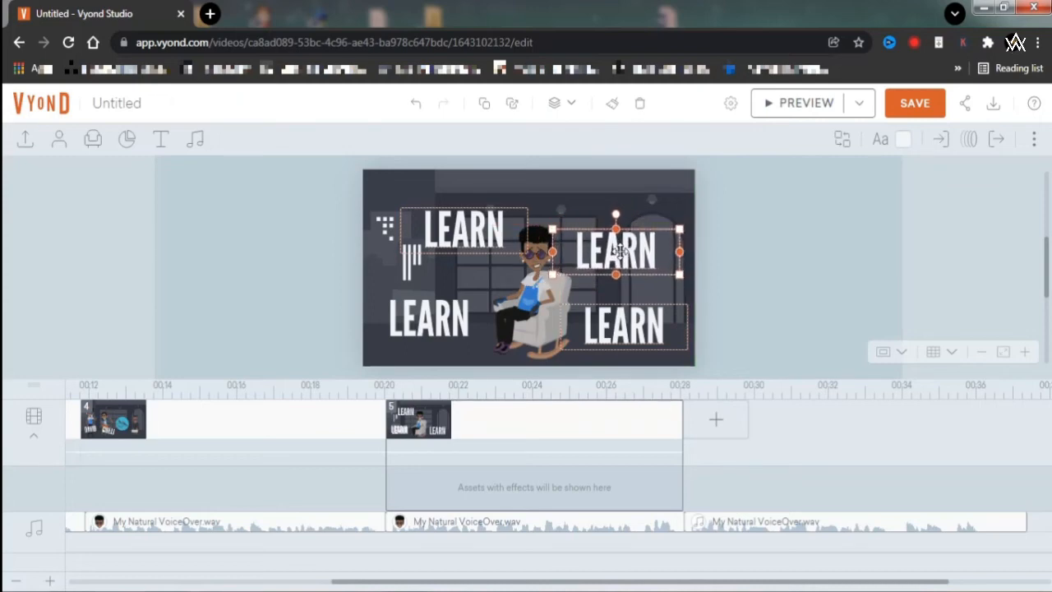
# - Replace the upper-left LEARN text in scene 5 with CREATE and the upper-right LEARN text with SIMPLE
pyautogui.click(434, 320)
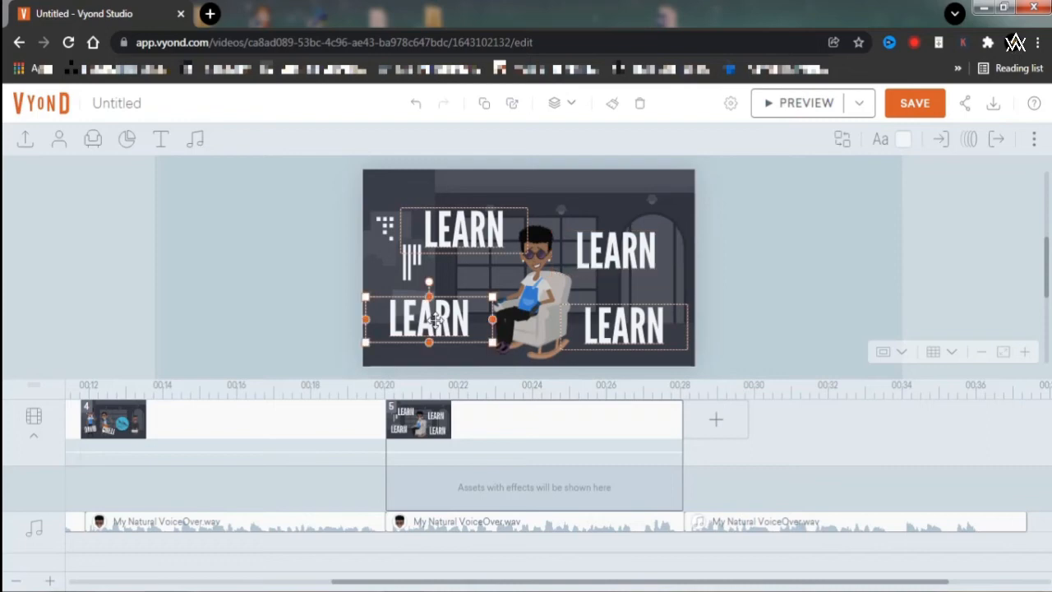
pyautogui.click(474, 226)
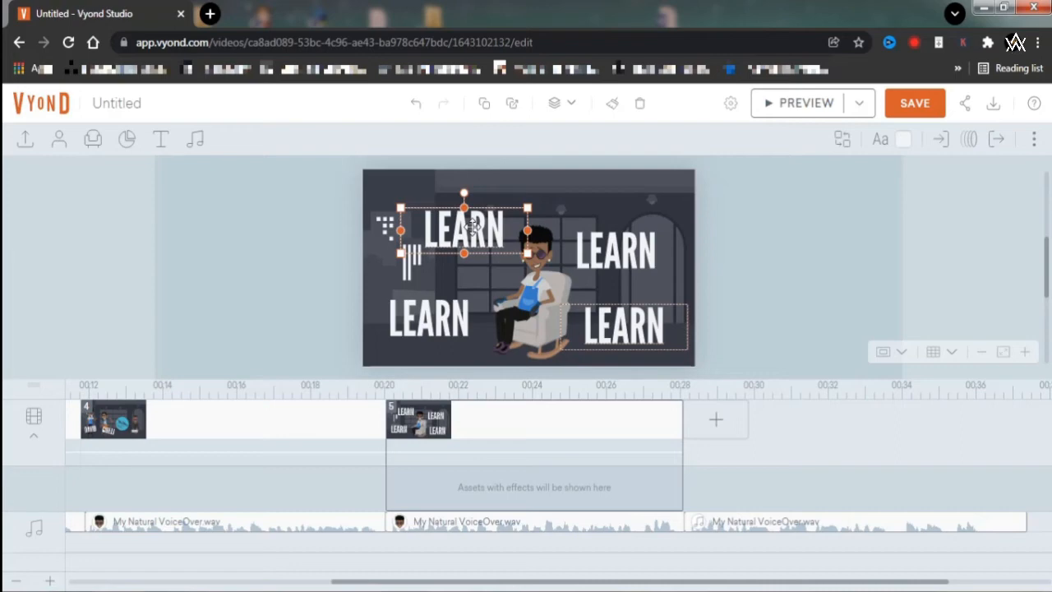
pyautogui.doubleClick(473, 227)
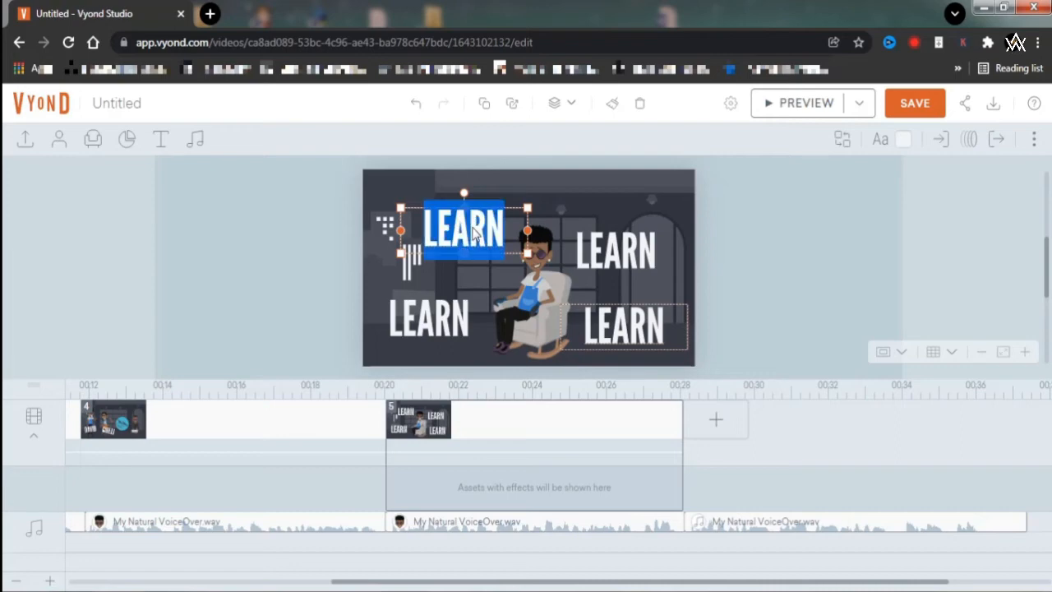
pyautogui.write('CREATE')
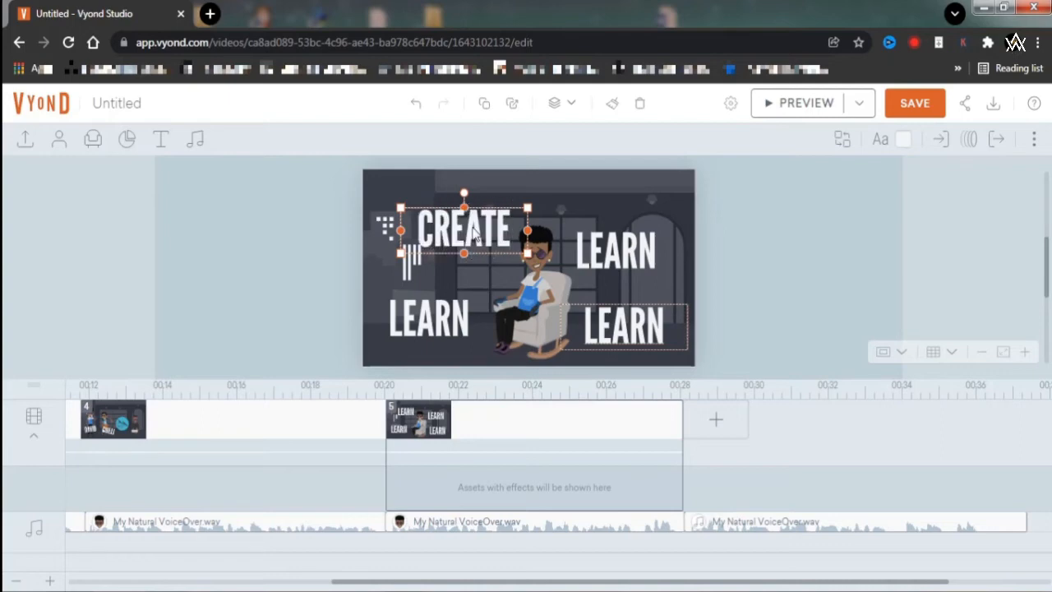
pyautogui.click(614, 247)
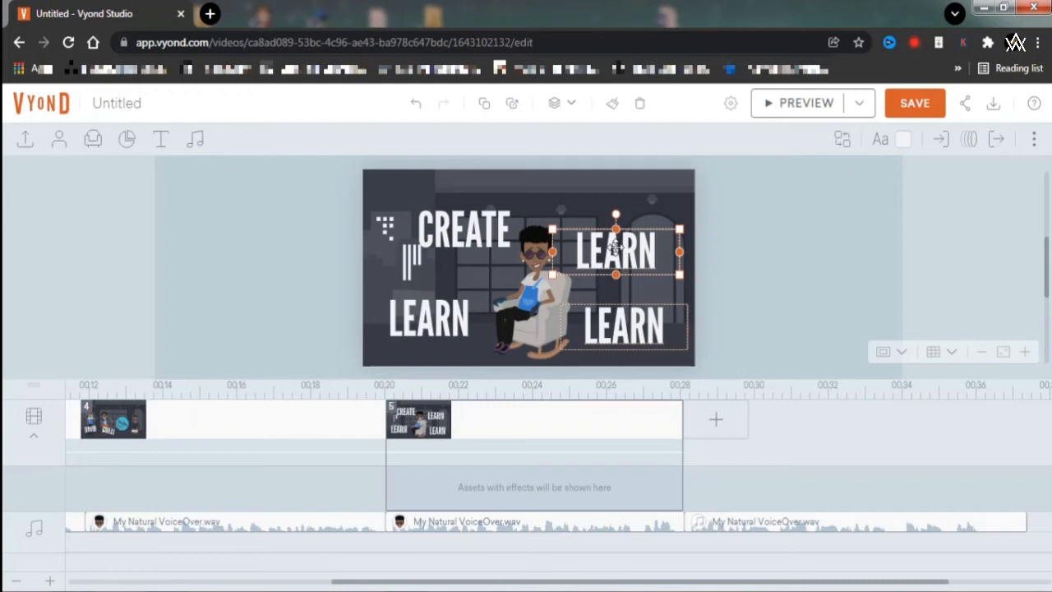
pyautogui.write('SIMPLE')
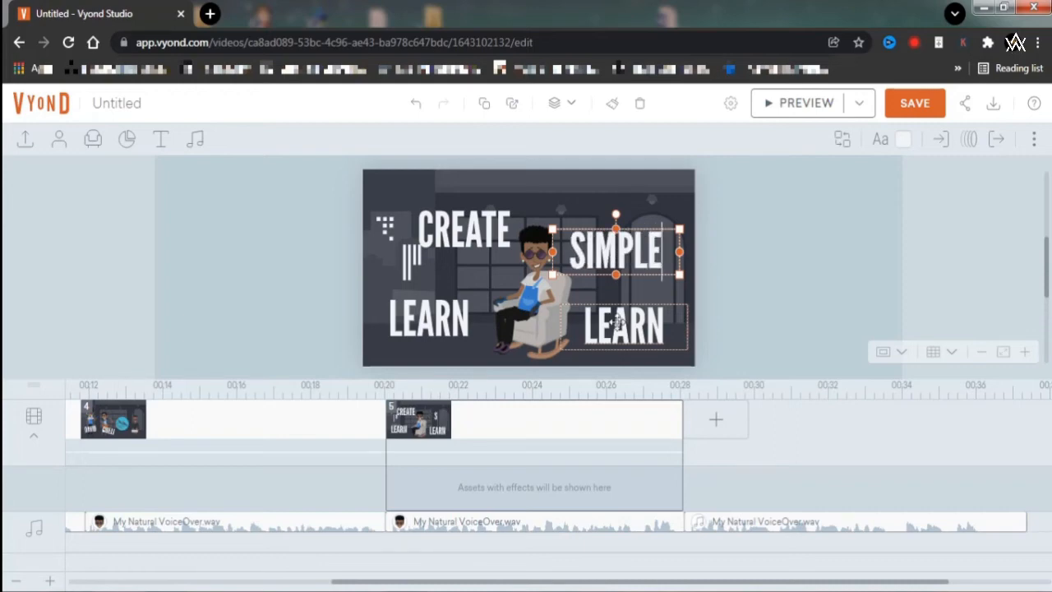
# - Replace the lower-right LEARN text with ENGAGING, widening its box to fit one line and shifting it inside the scene
pyautogui.click(617, 322)
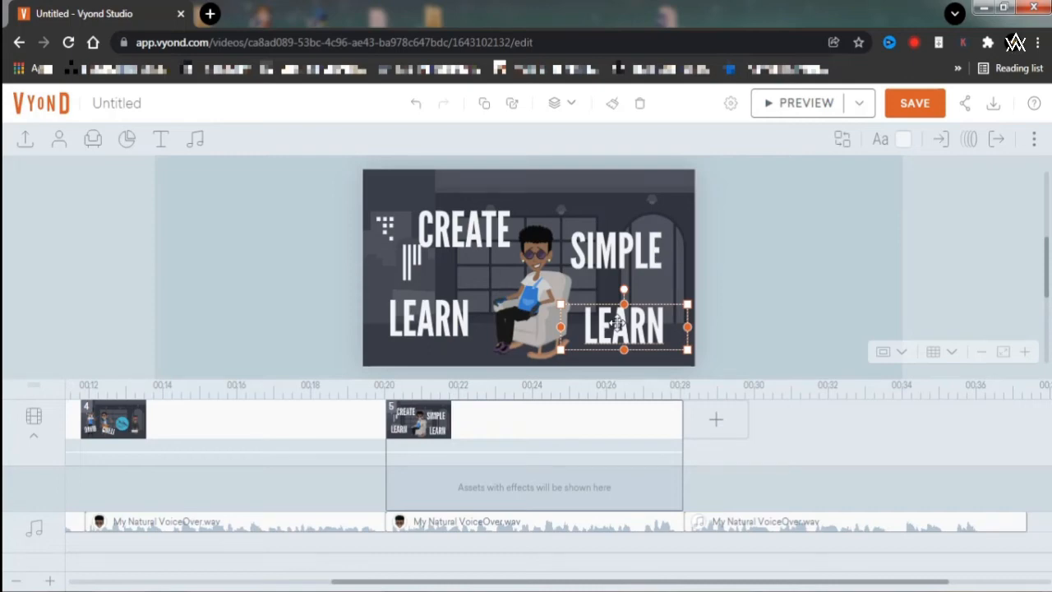
pyautogui.doubleClick(618, 323)
pyautogui.write('EASY')
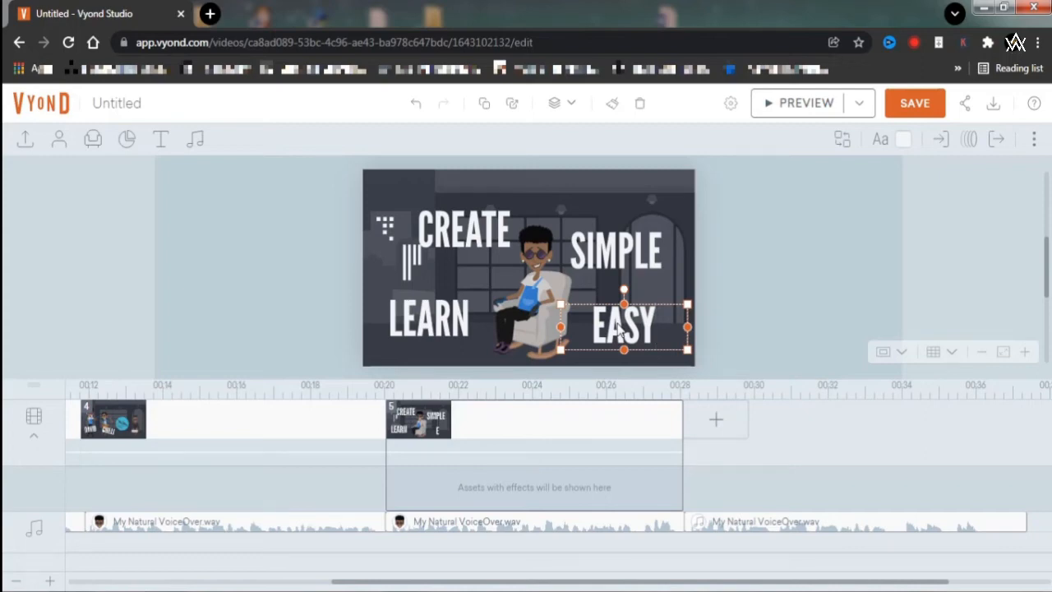
pyautogui.press('BackSpace')
pyautogui.press('BackSpace')
pyautogui.press('BackSpace')
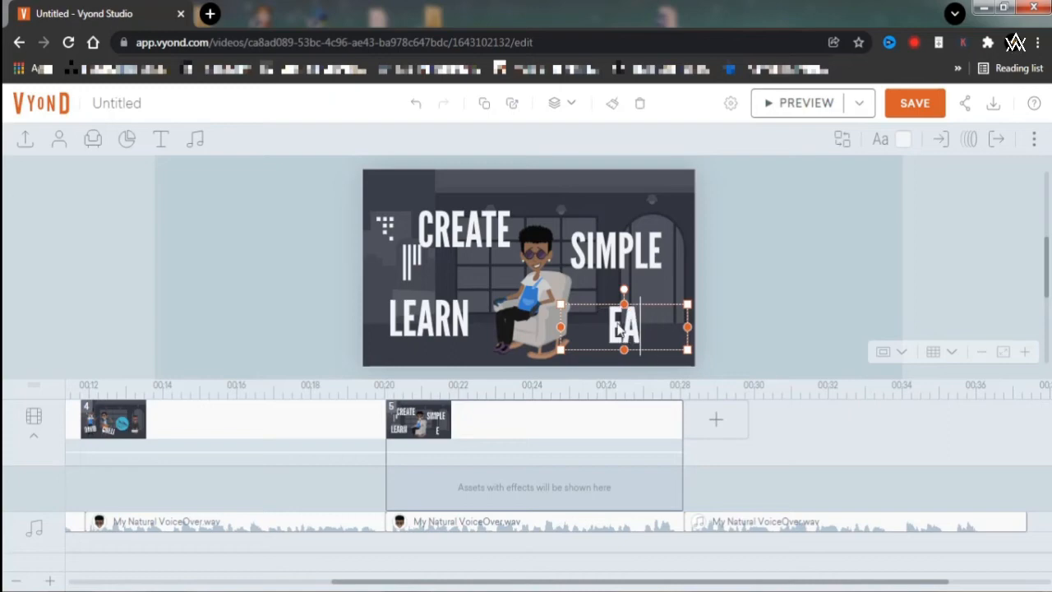
pyautogui.write('NGAGE')
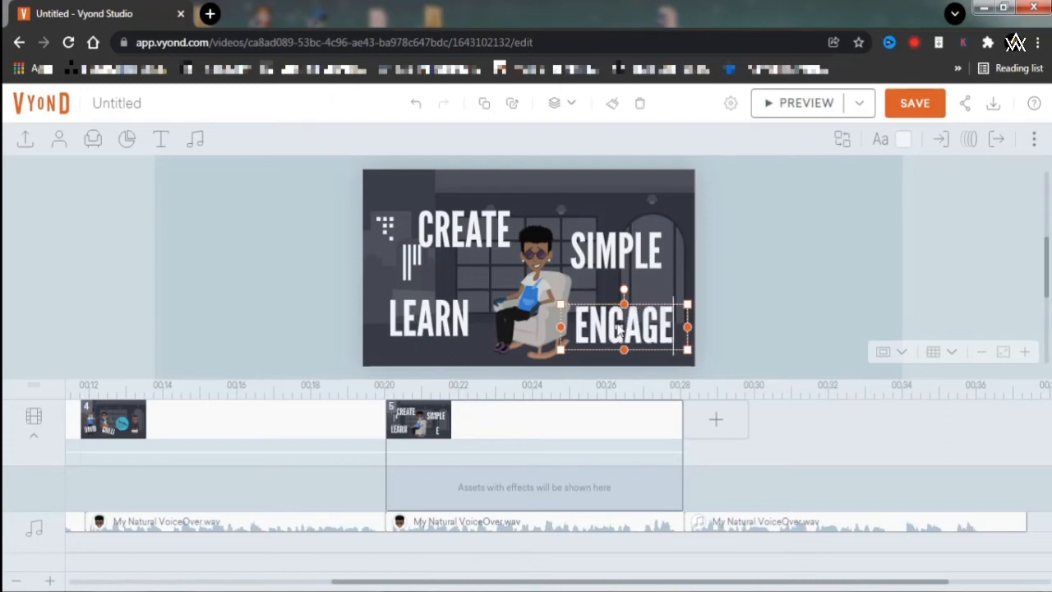
pyautogui.press('BackSpace')
pyautogui.write('ING')
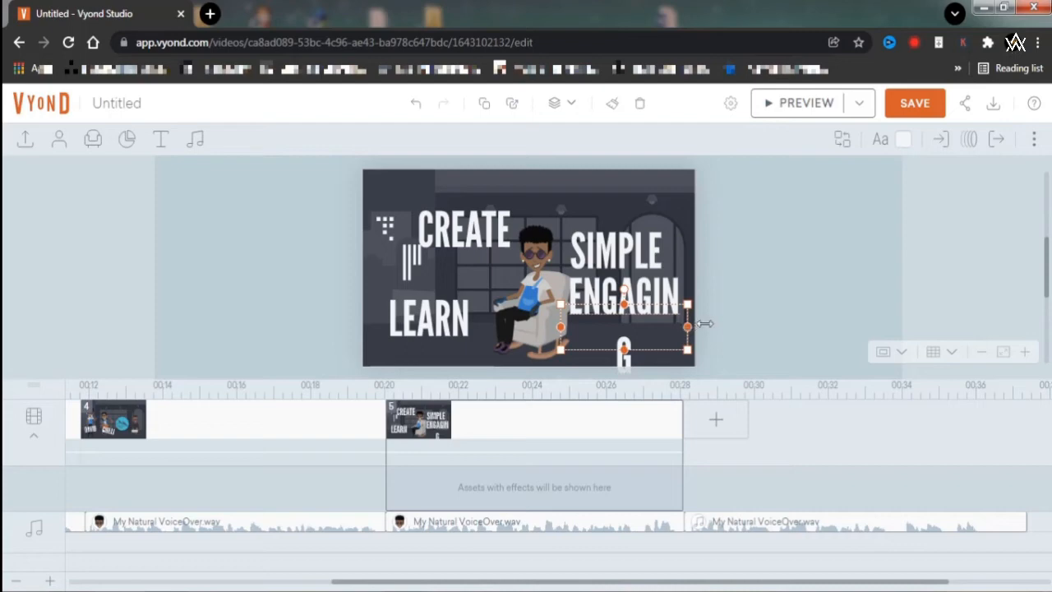
pyautogui.moveTo(705, 324); pyautogui.dragTo(704, 328)
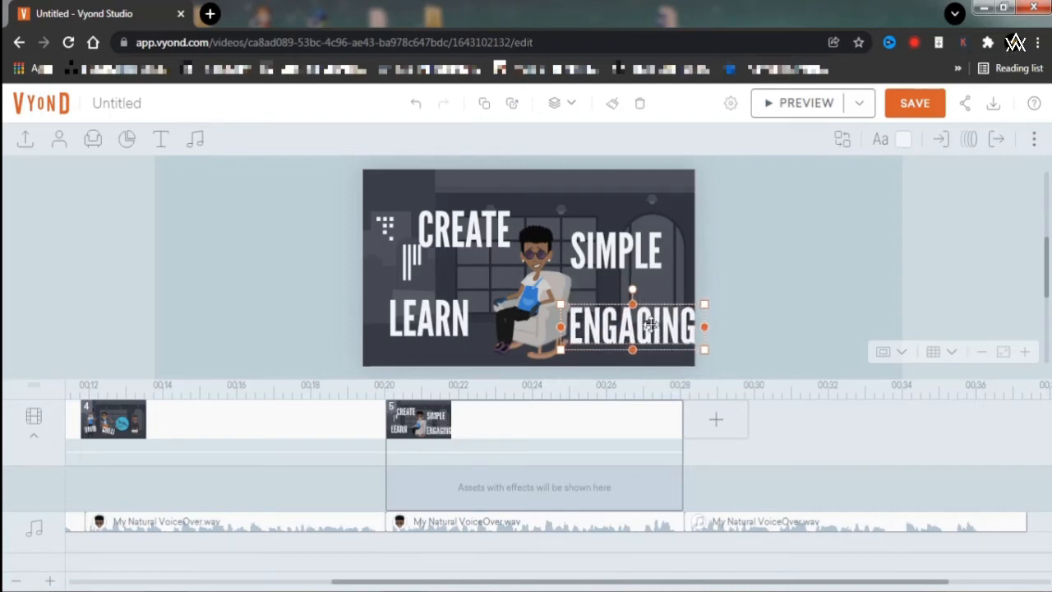
pyautogui.moveTo(649, 325)
pyautogui.mouseDown()
pyautogui.moveTo(626, 326)
pyautogui.moveTo(638, 327)
pyautogui.mouseUp()
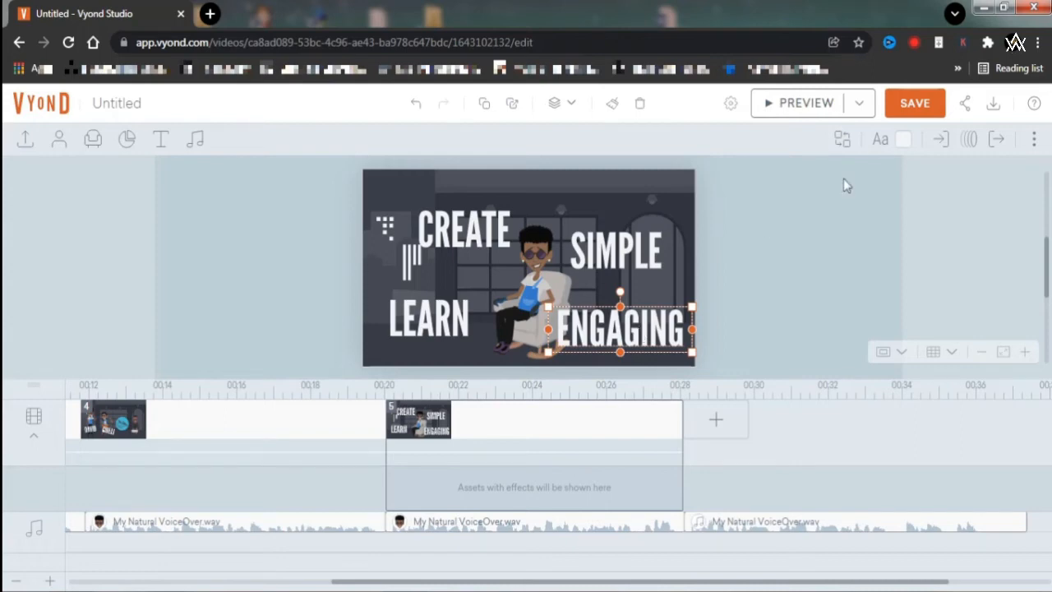
# - Recolour the ENGAGING text yellow, hex DDF01C
pyautogui.click(903, 139)
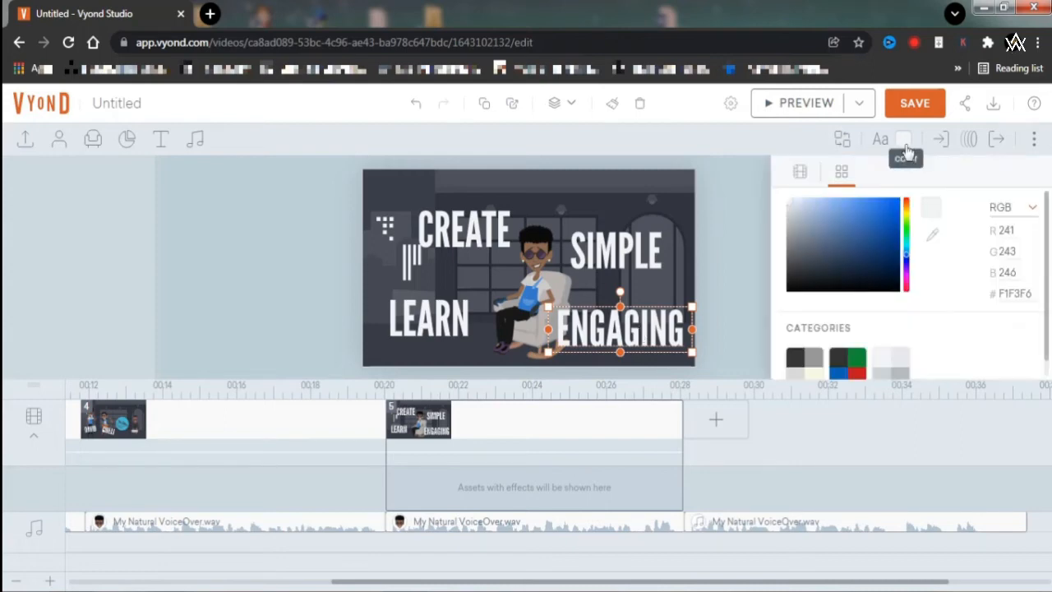
pyautogui.click(906, 212)
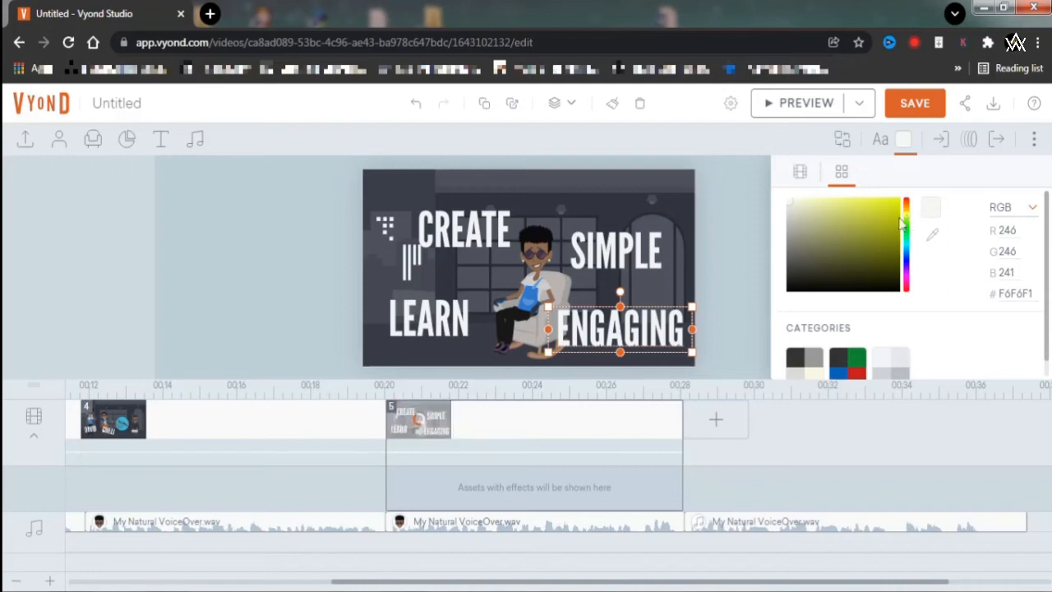
pyautogui.click(888, 211)
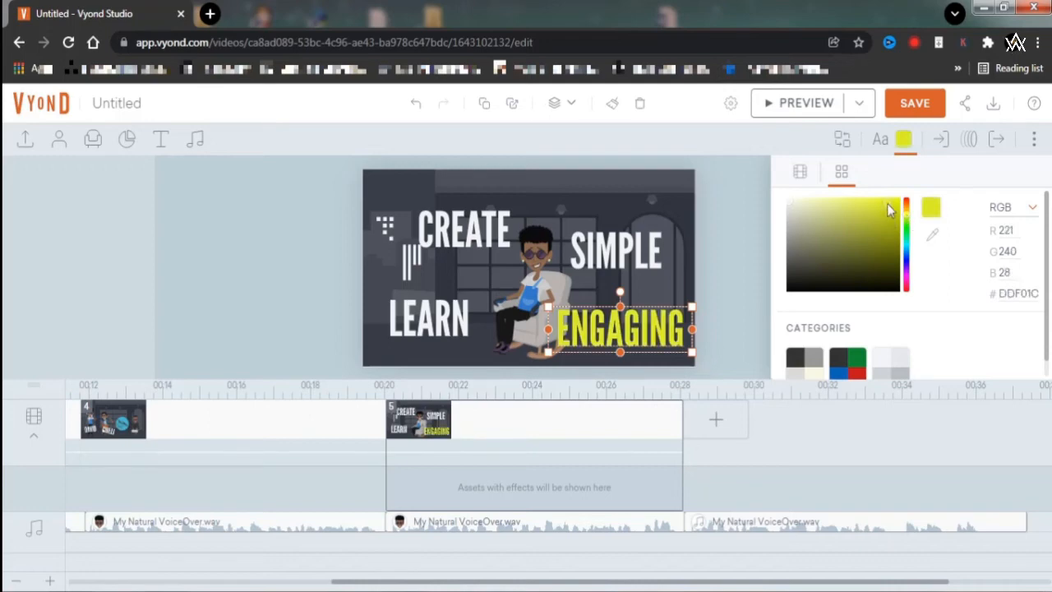
# - Recolour the SIMPLE text magenta, hex ED25E0
pyautogui.click(612, 244)
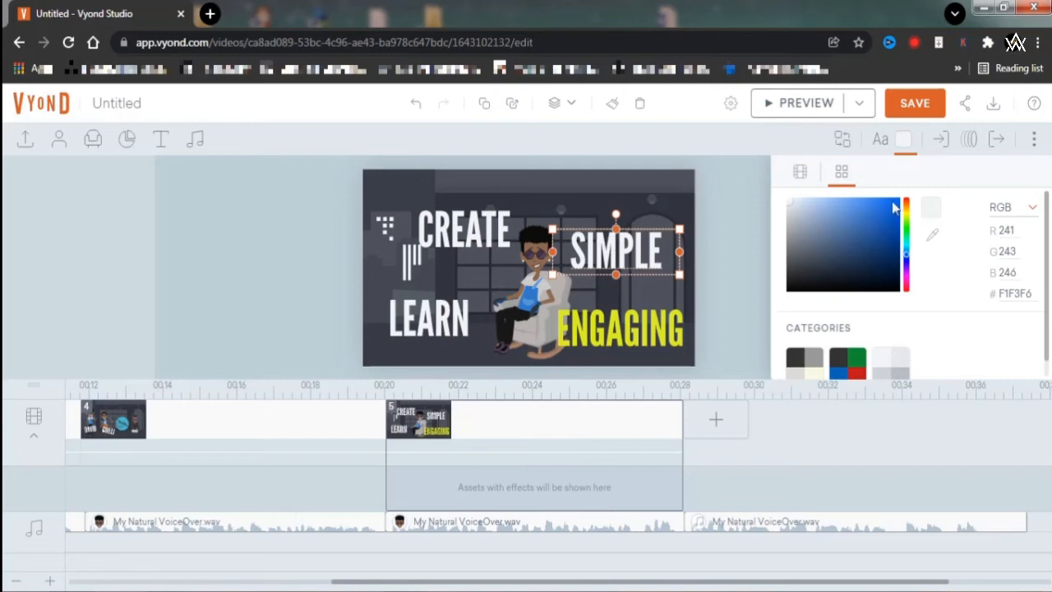
pyautogui.click(884, 212)
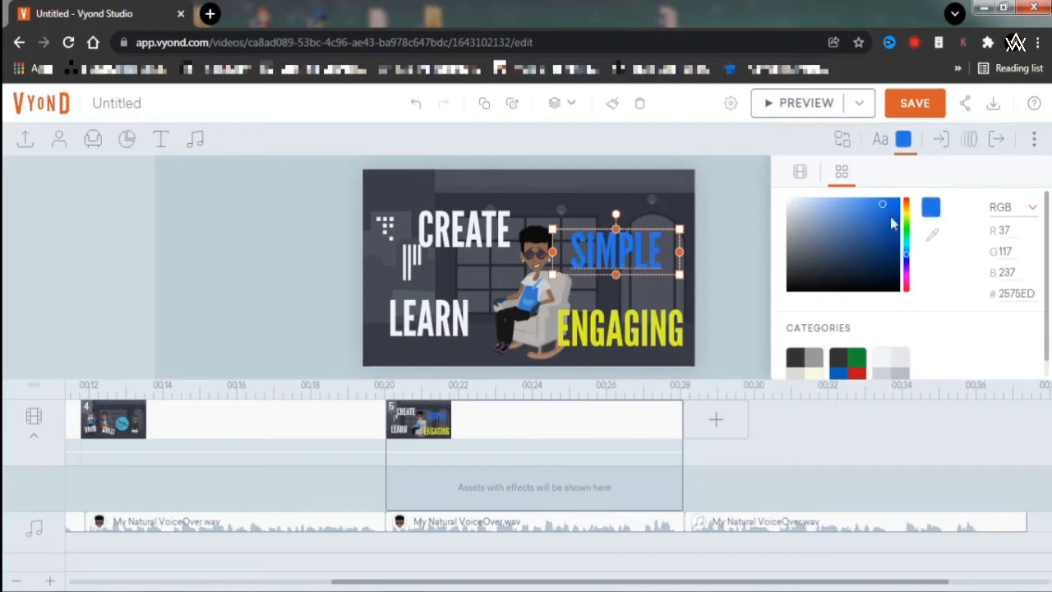
pyautogui.click(907, 280)
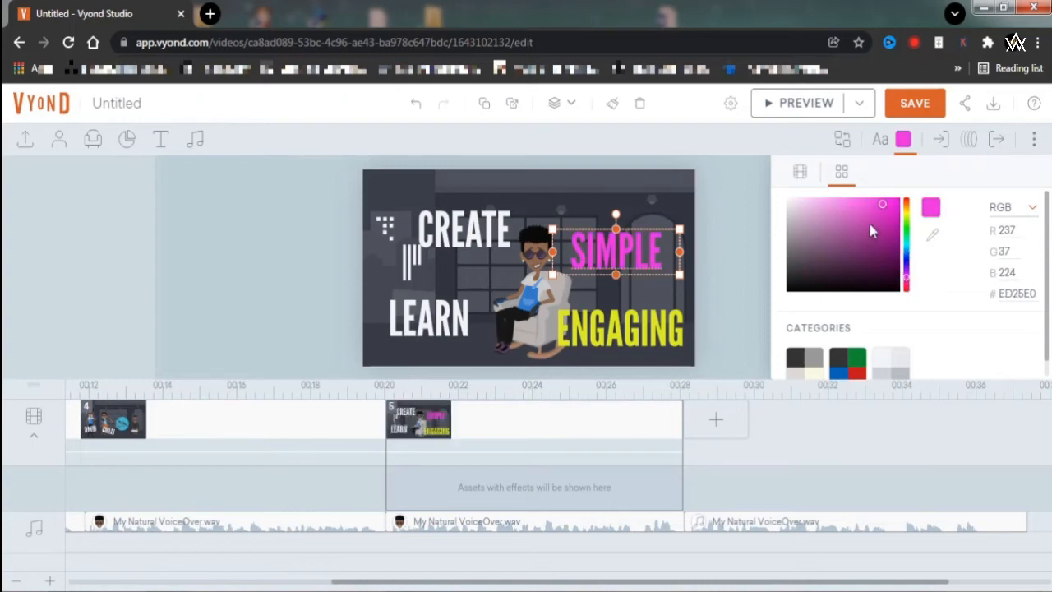
# - Recolour the CREATE text orange, hex E76408
pyautogui.click(443, 237)
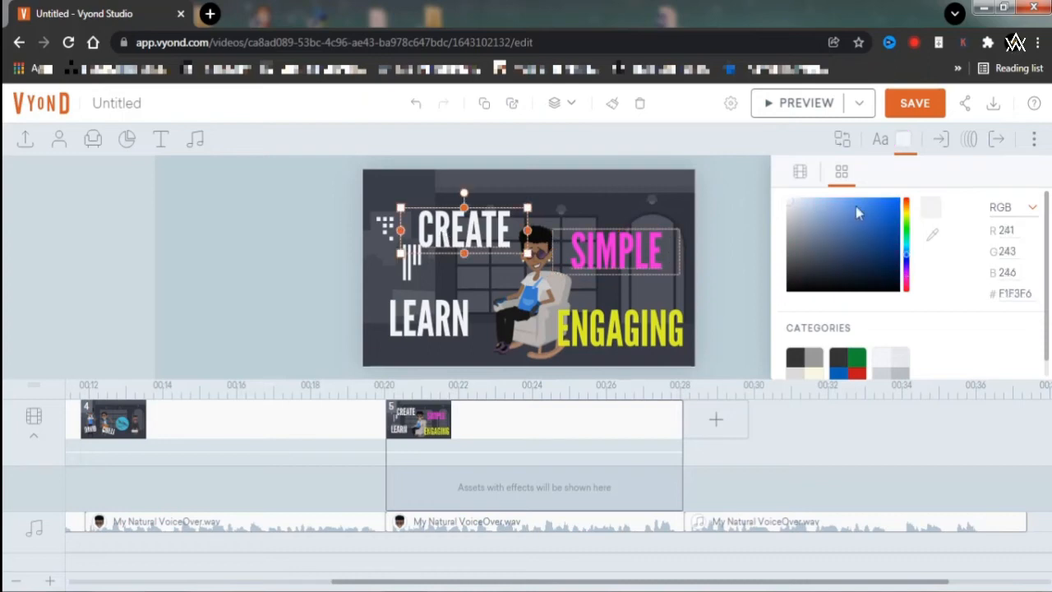
pyautogui.click(908, 210)
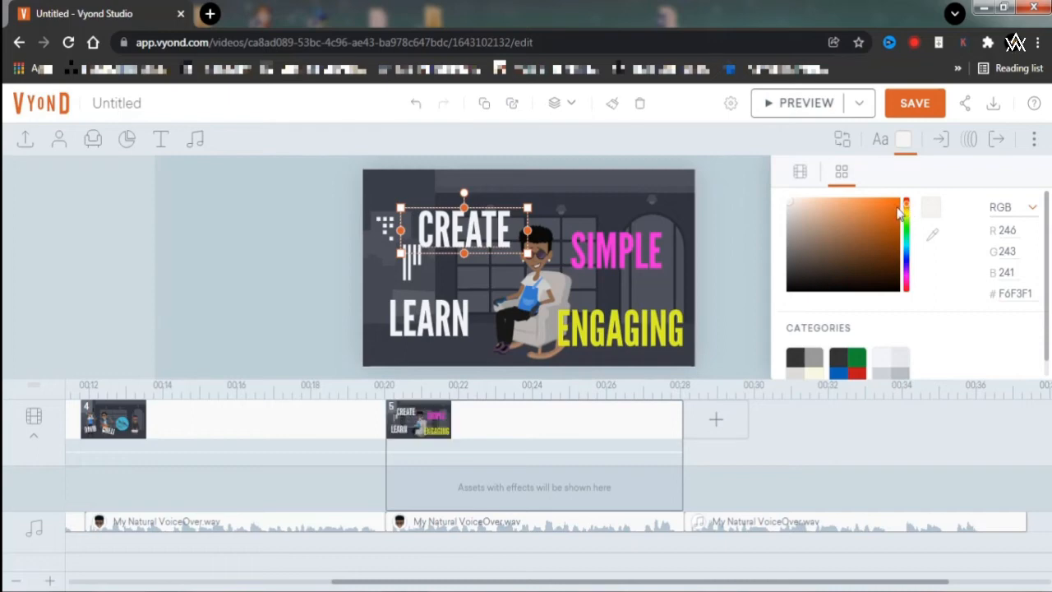
pyautogui.click(896, 206)
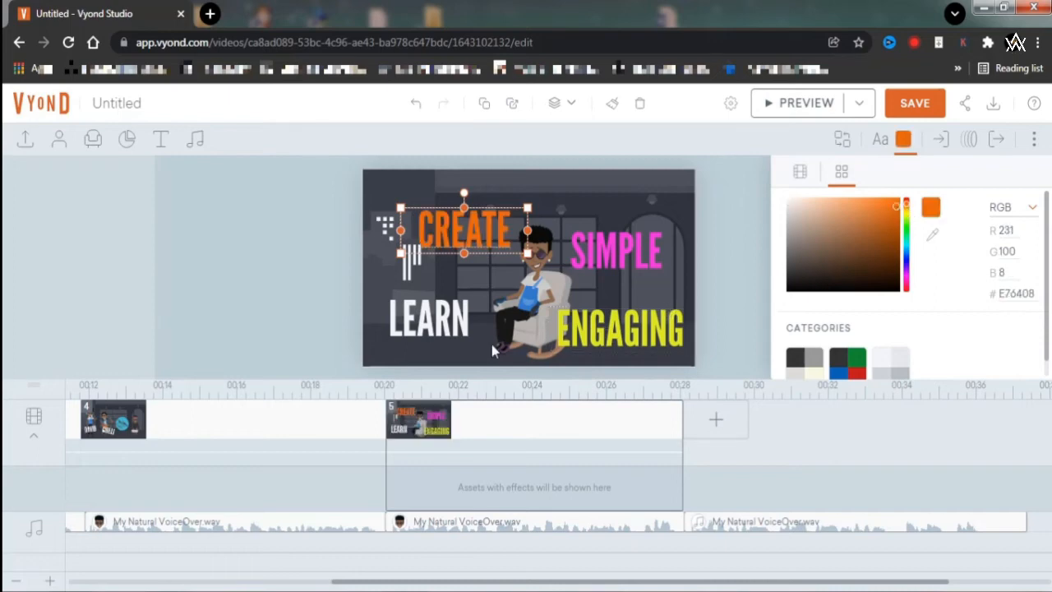
# - Give the LEARN text the second Whiteboard - Illustration enter effect from Whiteboard Animation, delayed to about 0.333 s
pyautogui.click(443, 320)
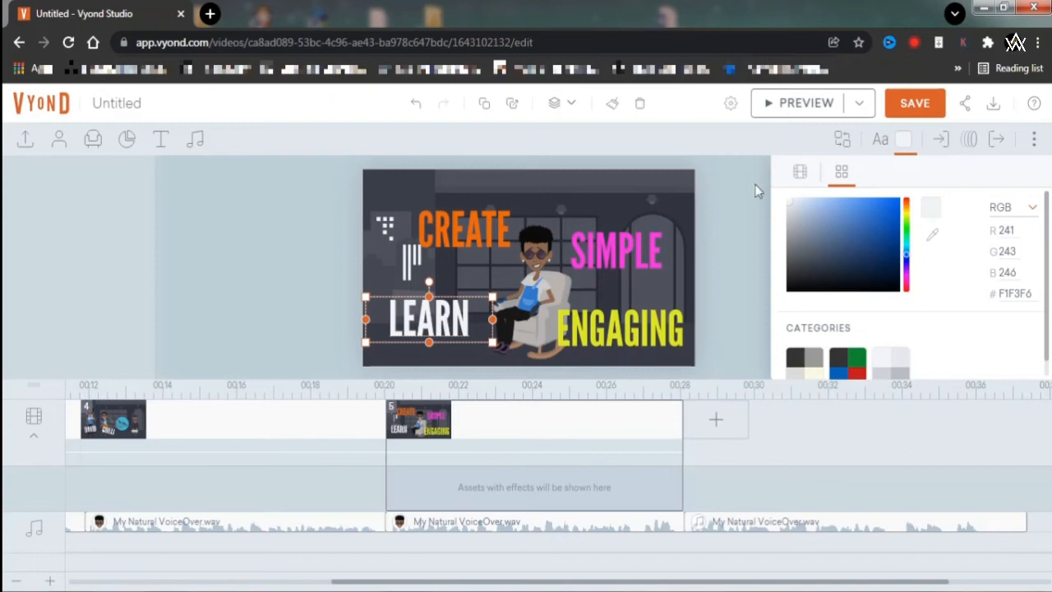
pyautogui.click(943, 140)
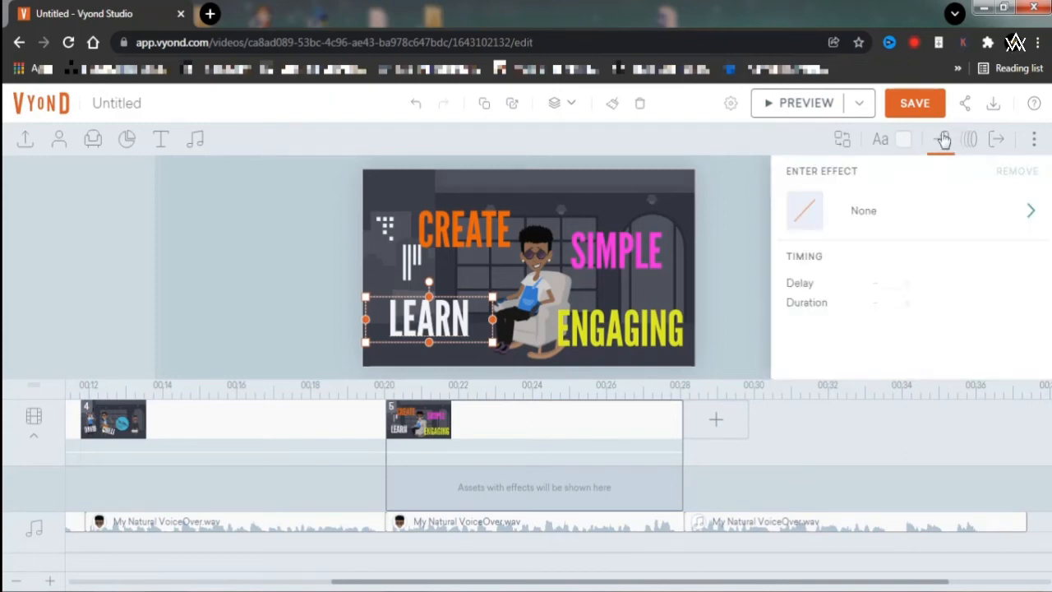
pyautogui.click(865, 213)
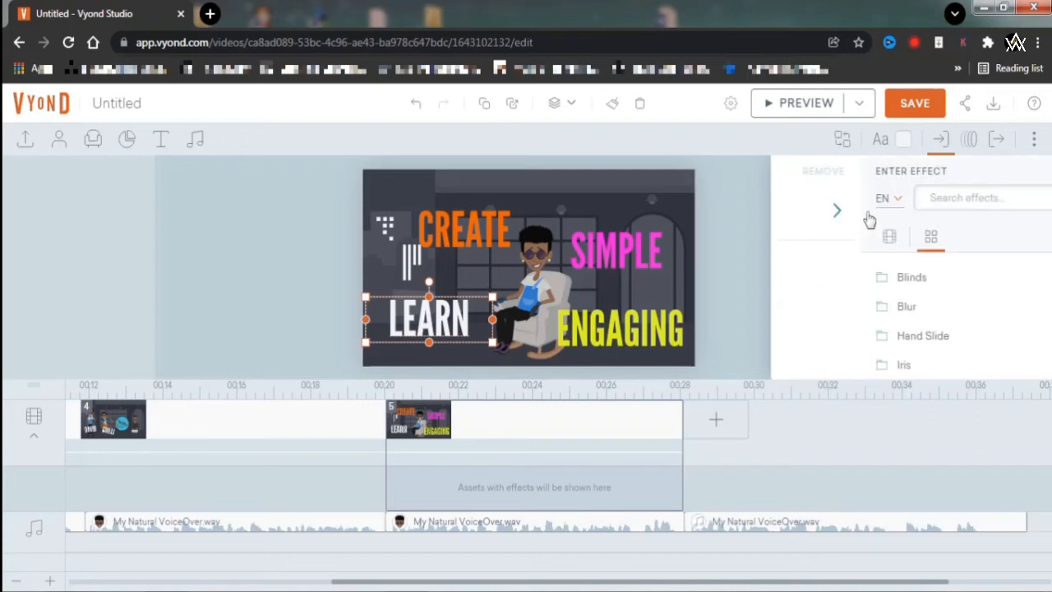
pyautogui.scroll(-5, 830, 320)
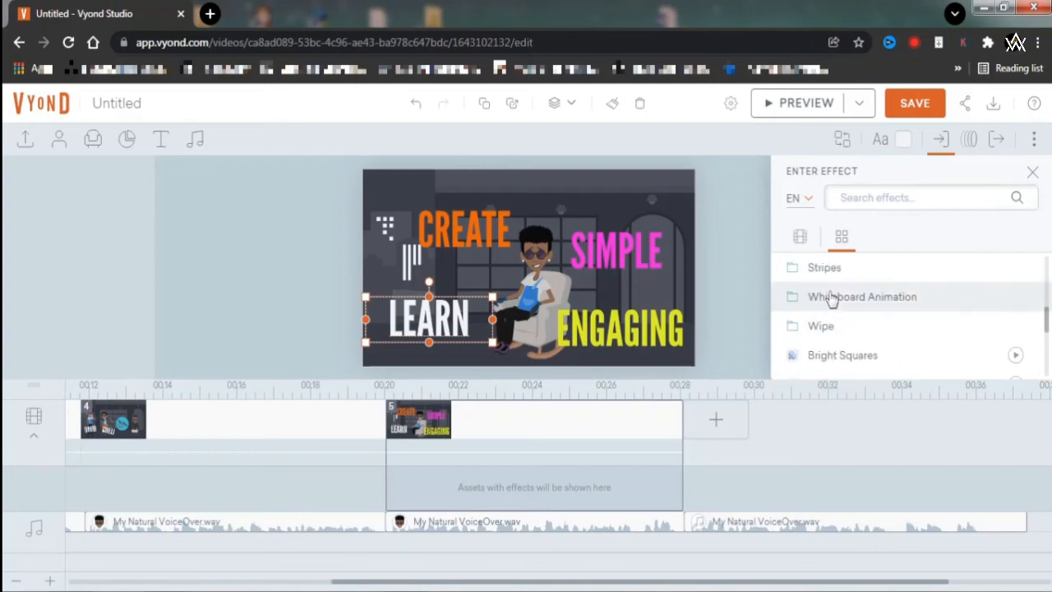
pyautogui.click(830, 297)
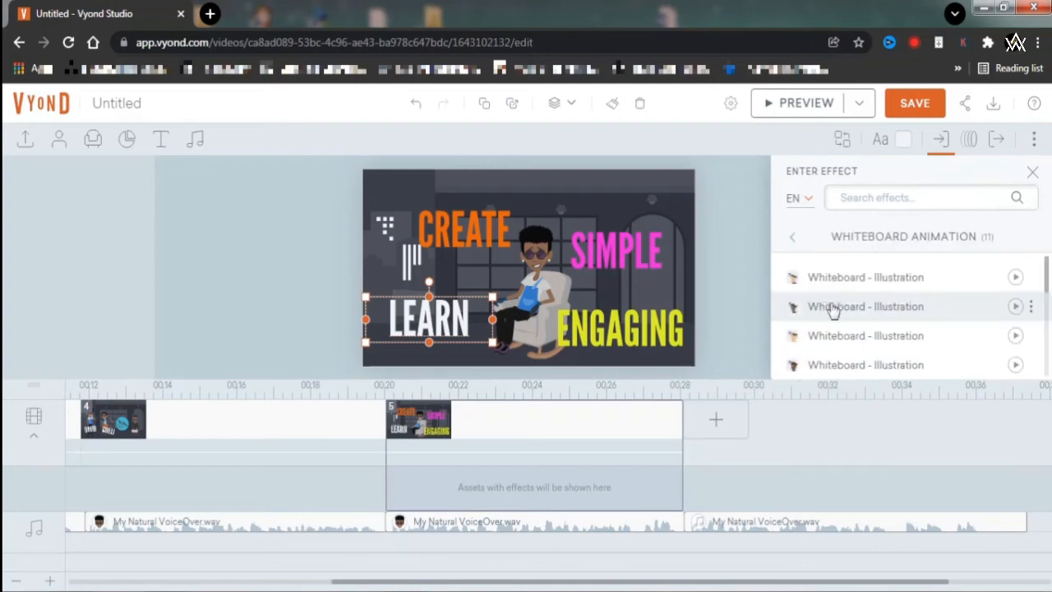
pyautogui.click(831, 306)
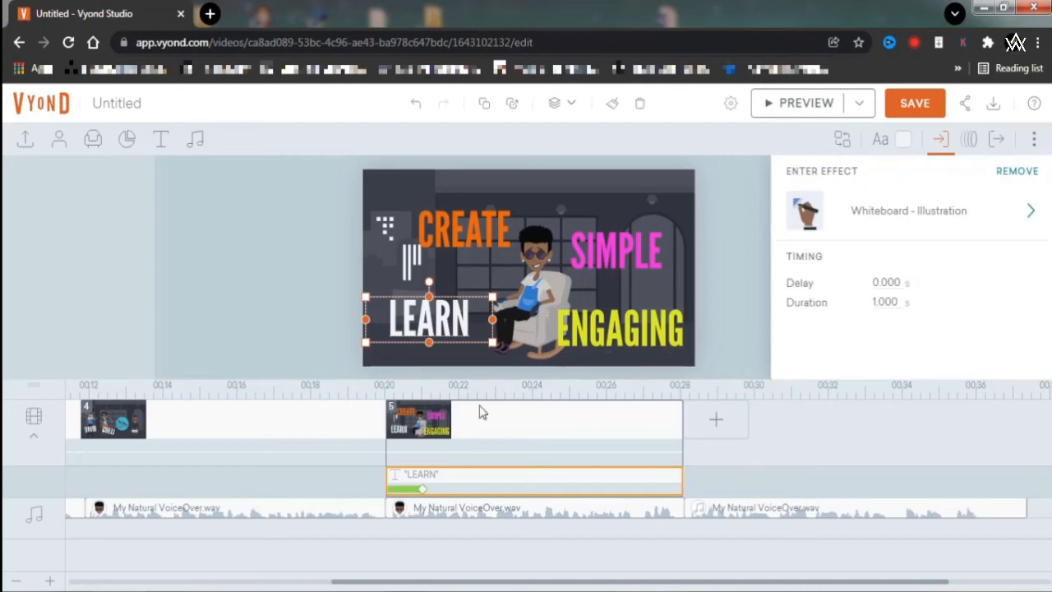
pyautogui.moveTo(386, 474); pyautogui.dragTo(399, 473)
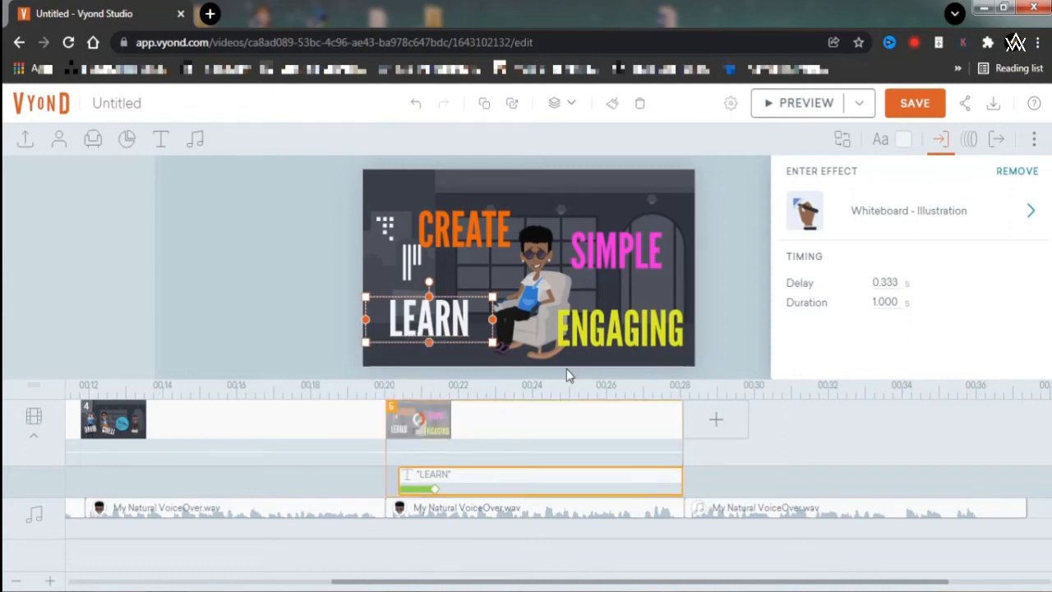
# - Give the CREATE text the second Whiteboard - Illustration enter effect, delayed to about 1.417 s so it starts after LEARN's effect
pyautogui.click(475, 229)
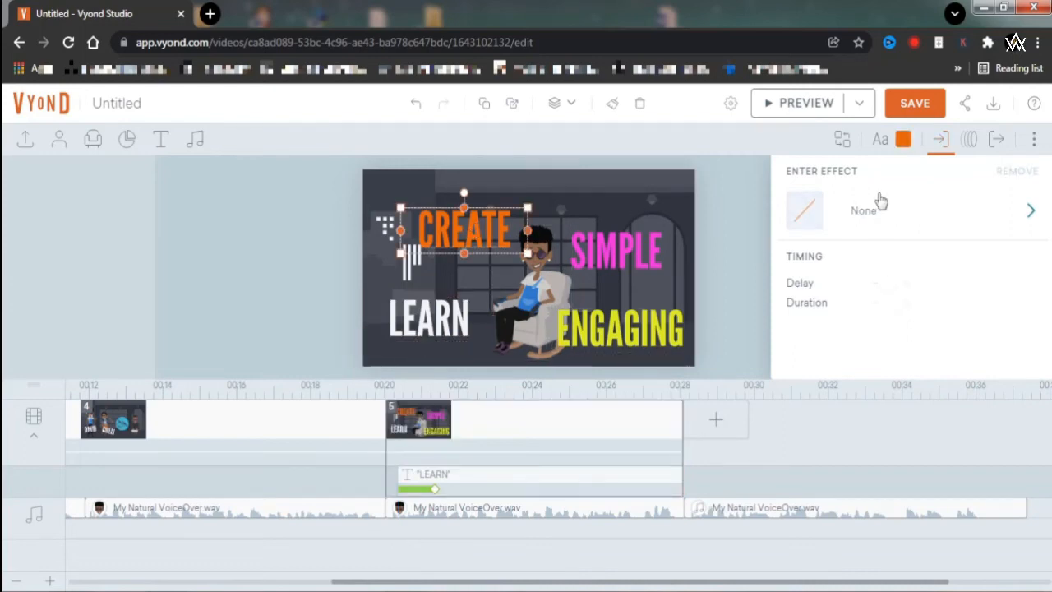
pyautogui.click(871, 217)
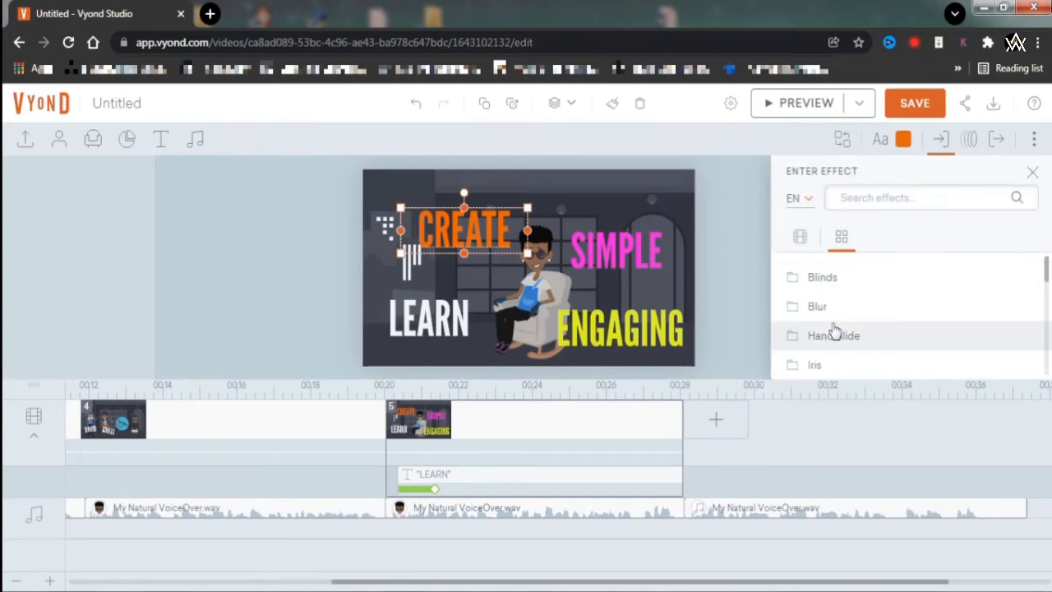
pyautogui.scroll(-3, 833, 330)
pyautogui.scroll(-1, 832, 330)
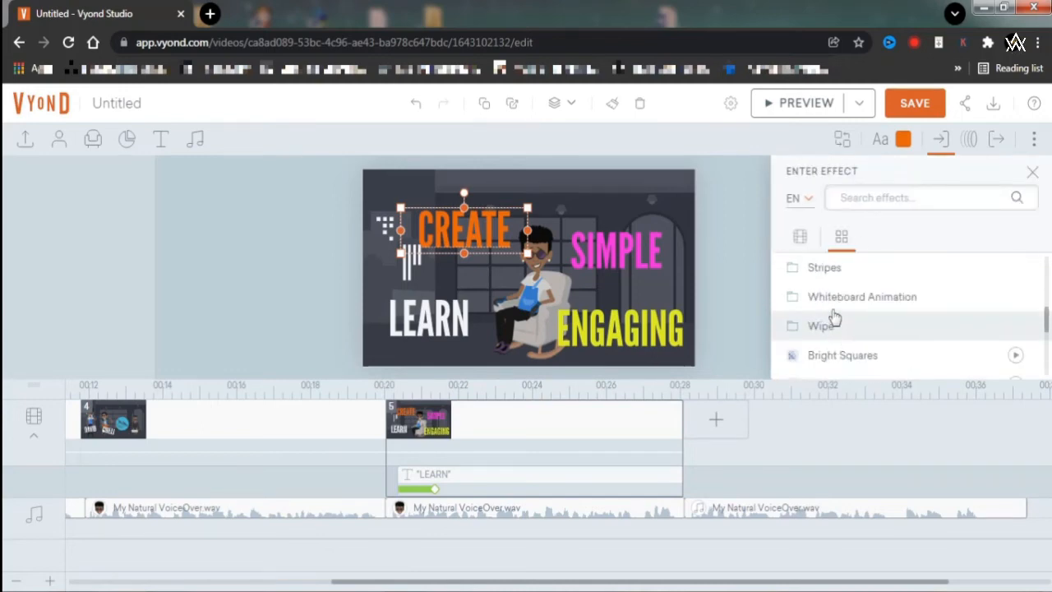
pyautogui.click(834, 303)
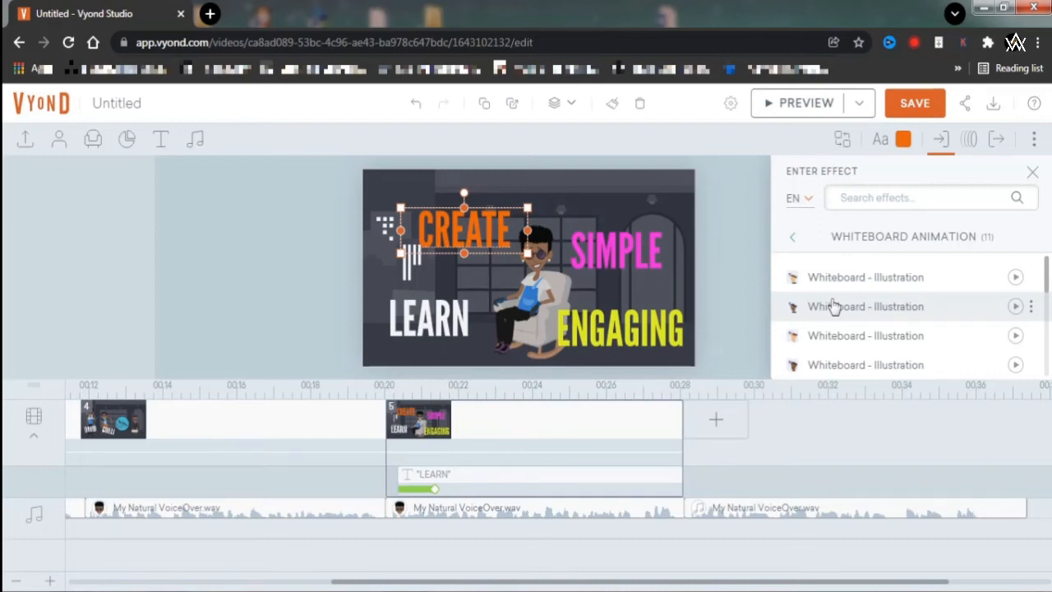
pyautogui.click(834, 305)
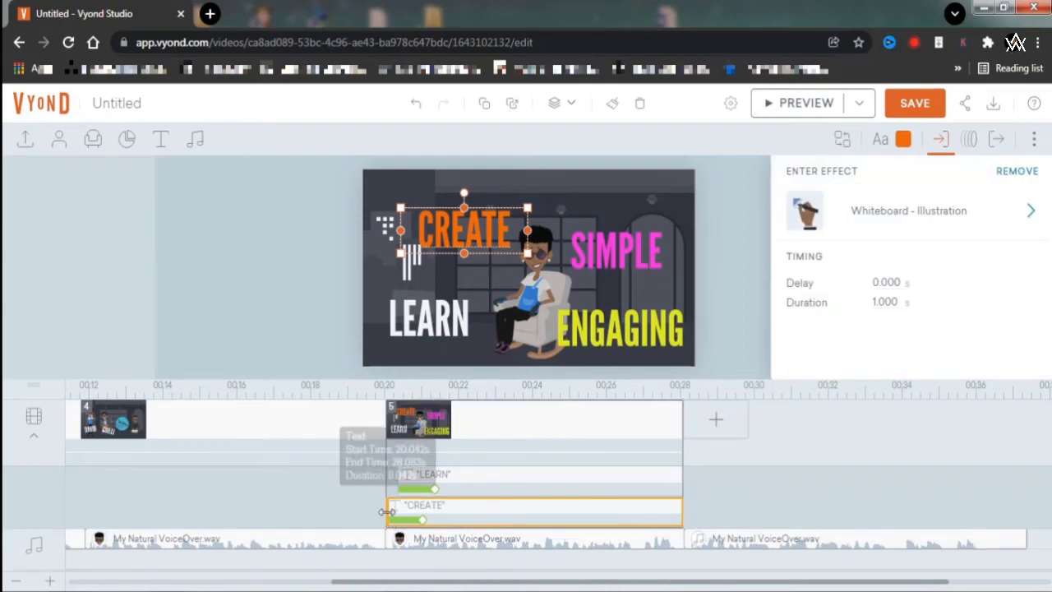
pyautogui.moveTo(386, 511); pyautogui.dragTo(438, 506)
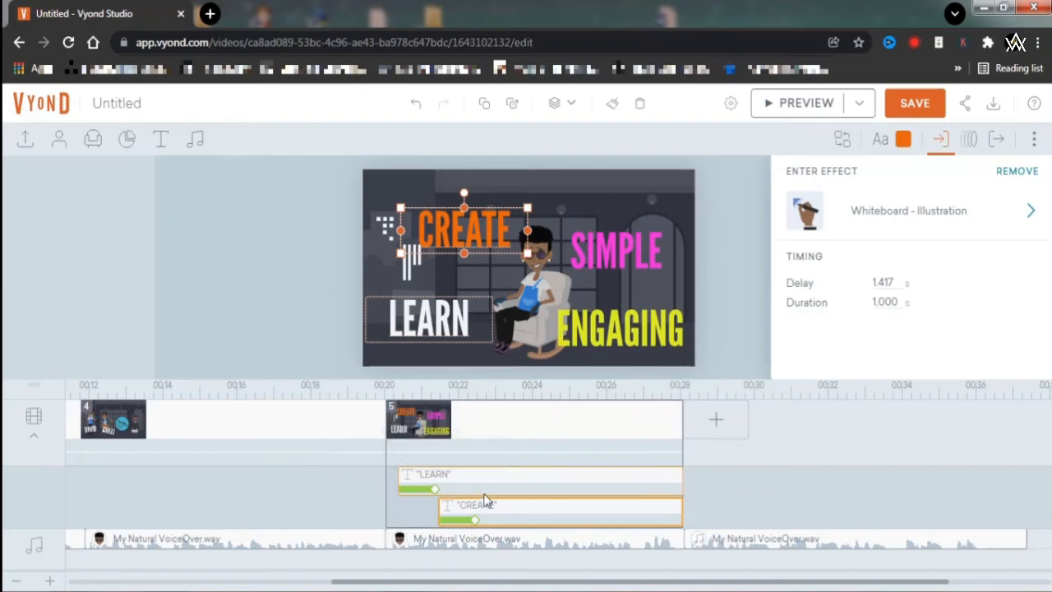
# - Give the SIMPLE text the second Whiteboard - Illustration enter effect from Whiteboard Animation, starting at 22.583 s, just after CREATE's effect
pyautogui.click(602, 253)
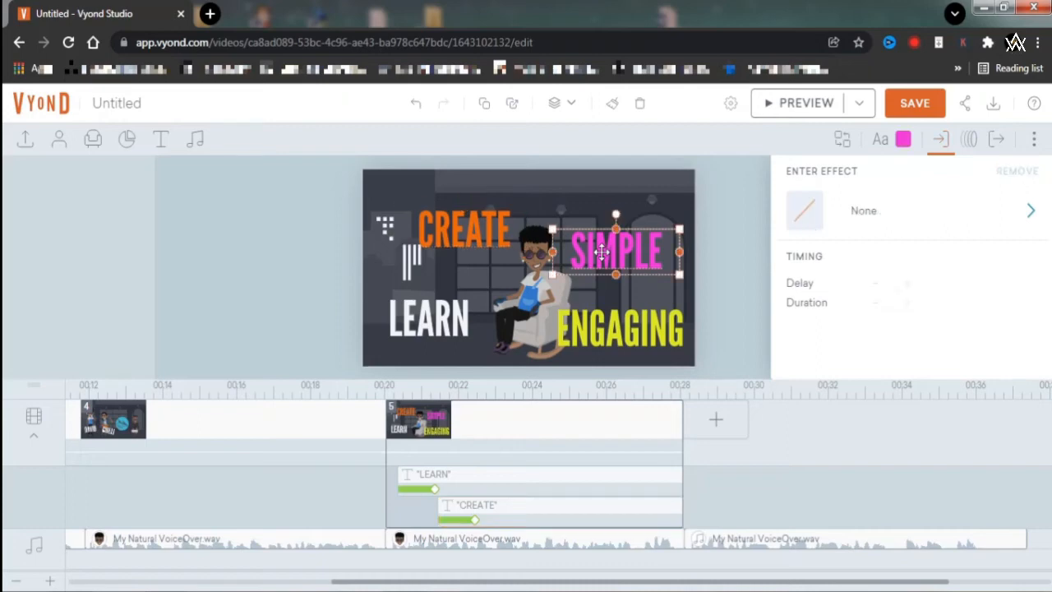
pyautogui.click(860, 214)
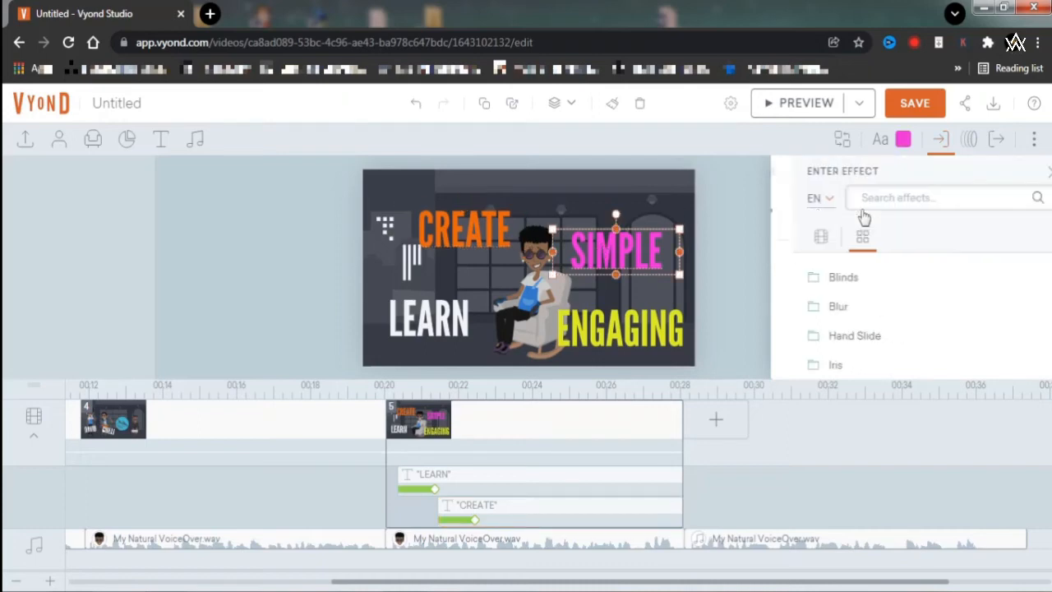
pyautogui.scroll(-2, 834, 345)
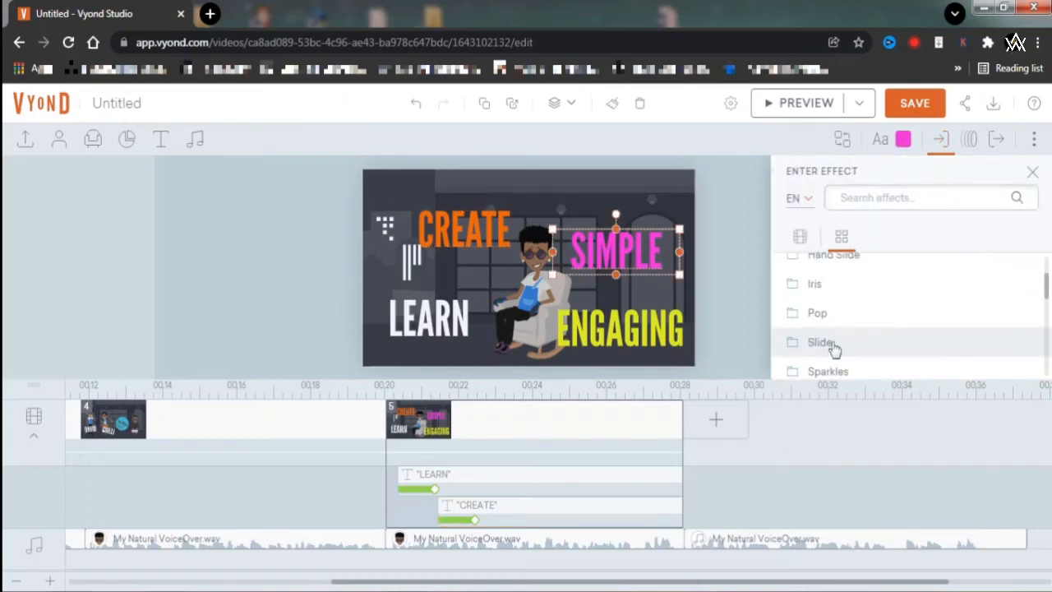
pyautogui.scroll(-2, 833, 347)
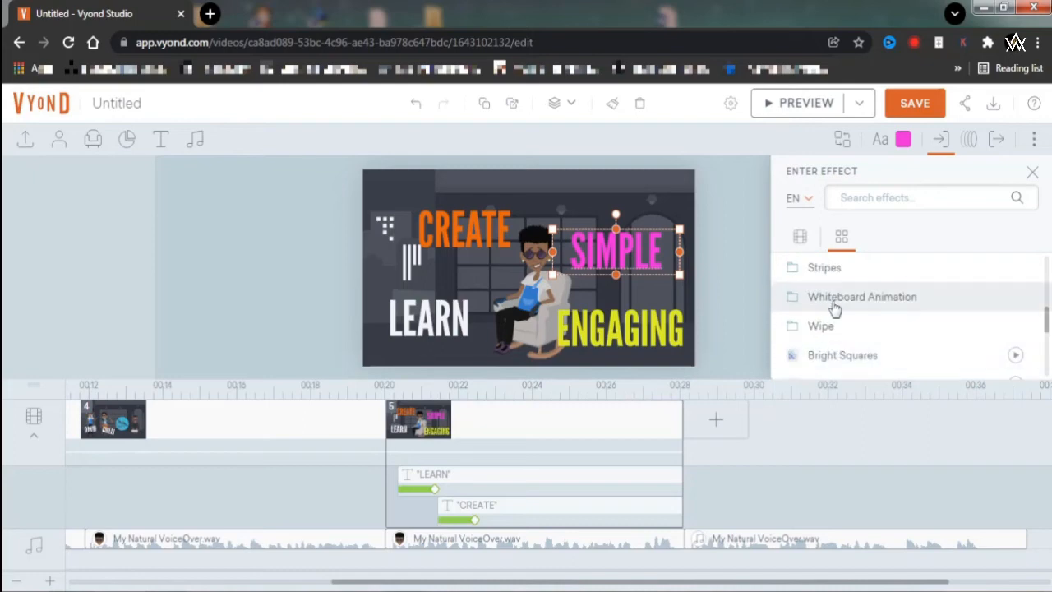
pyautogui.click(833, 303)
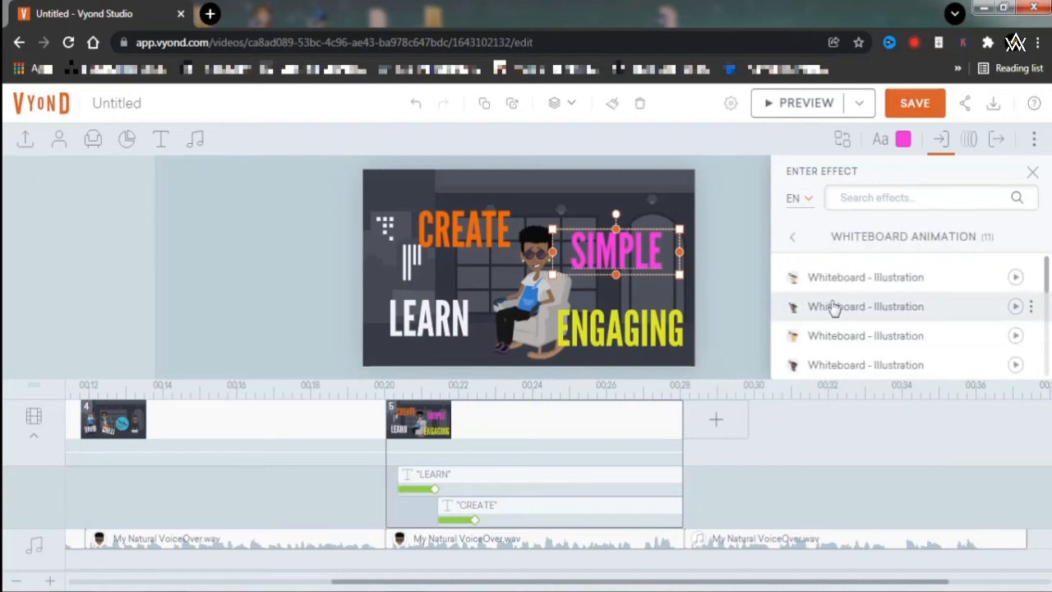
pyautogui.click(832, 310)
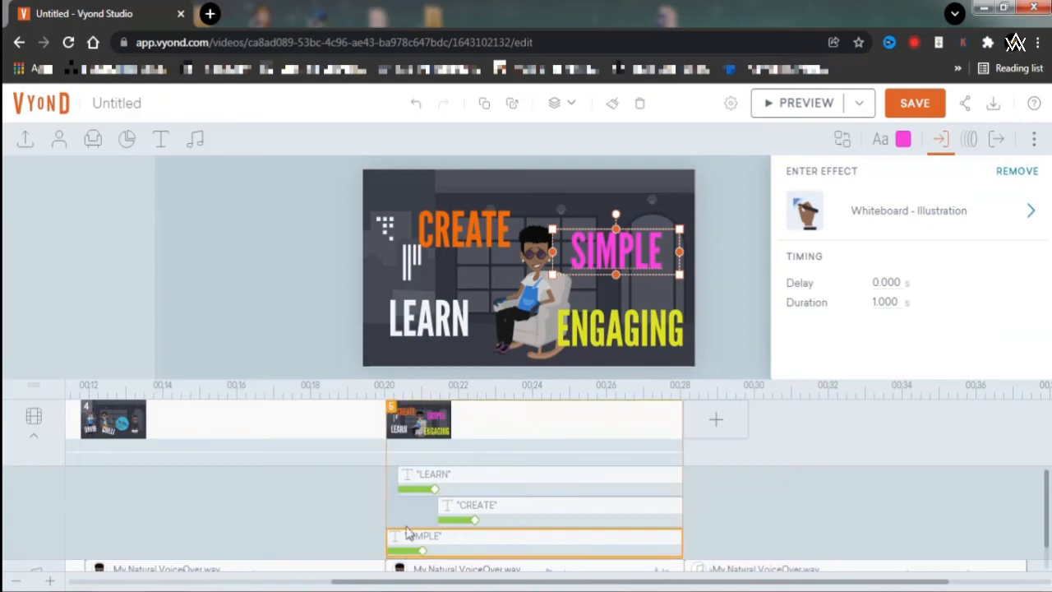
pyautogui.moveTo(392, 543); pyautogui.dragTo(481, 534)
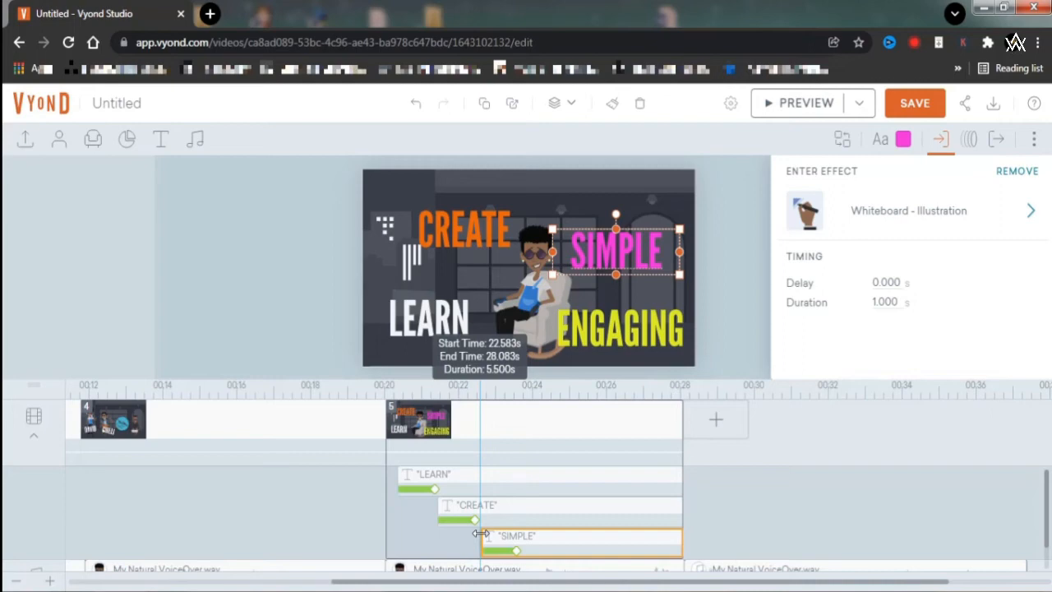
pyautogui.moveTo(481, 534); pyautogui.dragTo(481, 534)
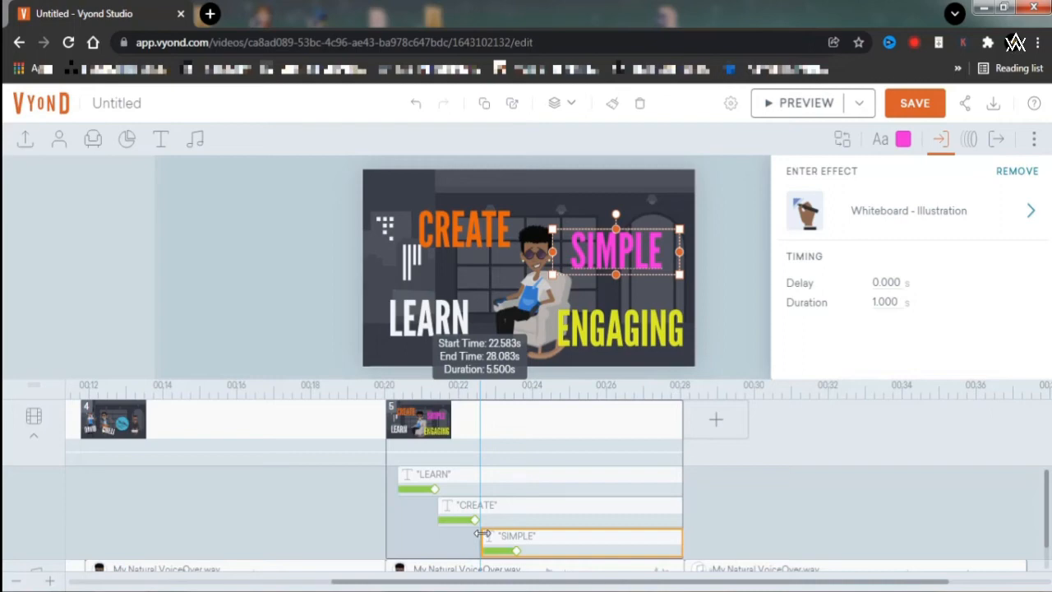
# - Give the ENGAGING text the second Whiteboard - Illustration enter effect, delayed to about 3.625 s so it starts after SIMPLE's effect
pyautogui.click(624, 329)
pyautogui.click(869, 210)
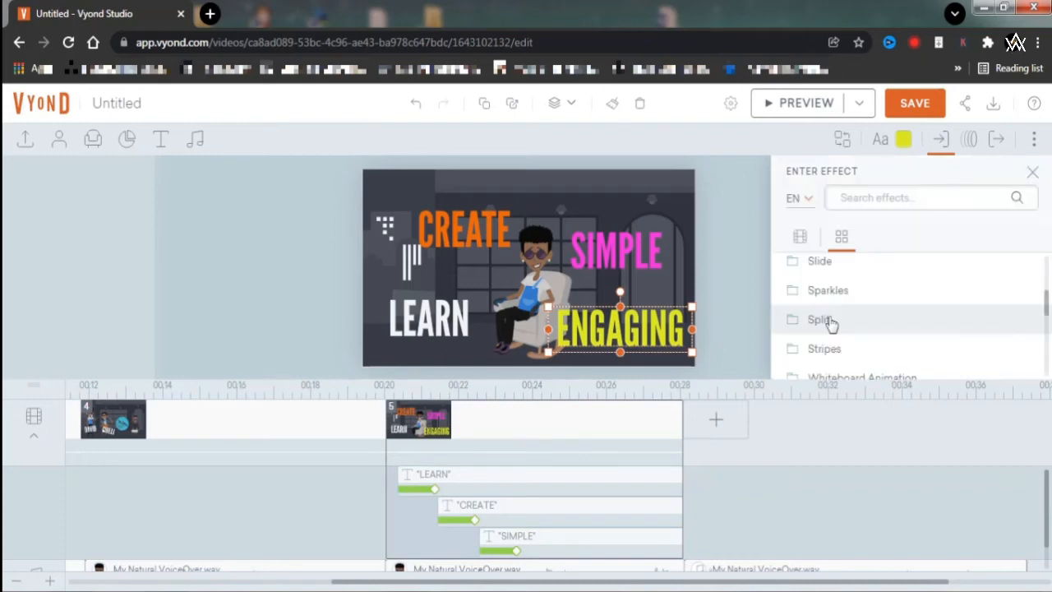
pyautogui.click(835, 376)
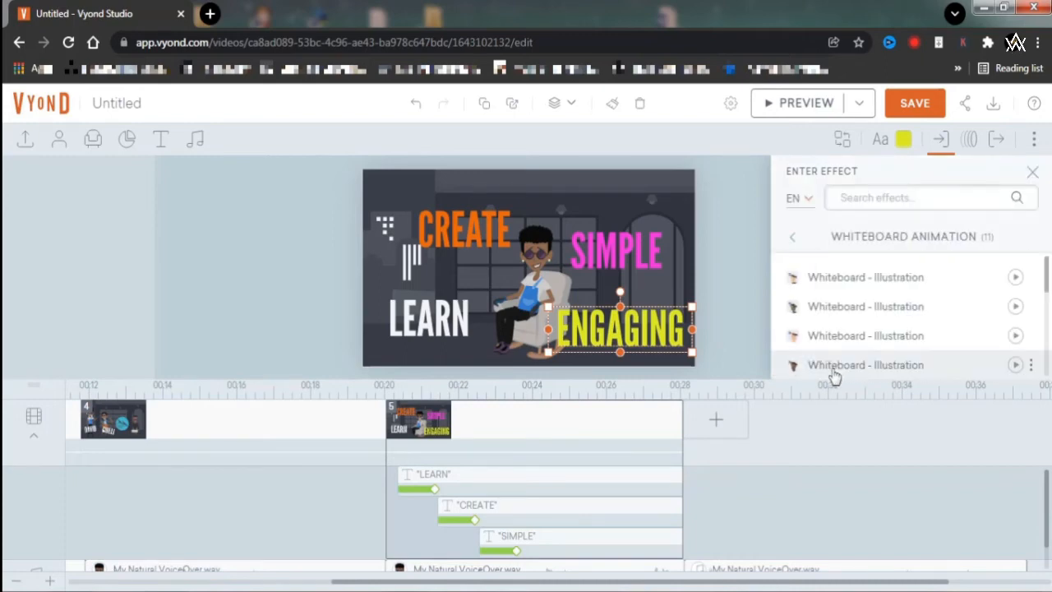
pyautogui.click(835, 312)
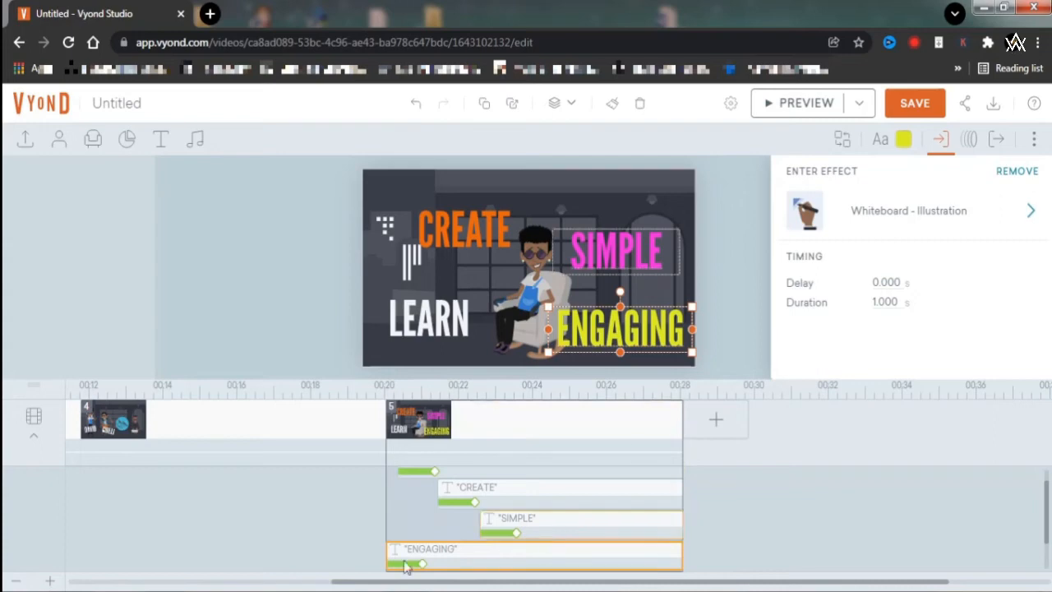
pyautogui.moveTo(387, 549); pyautogui.dragTo(653, 420)
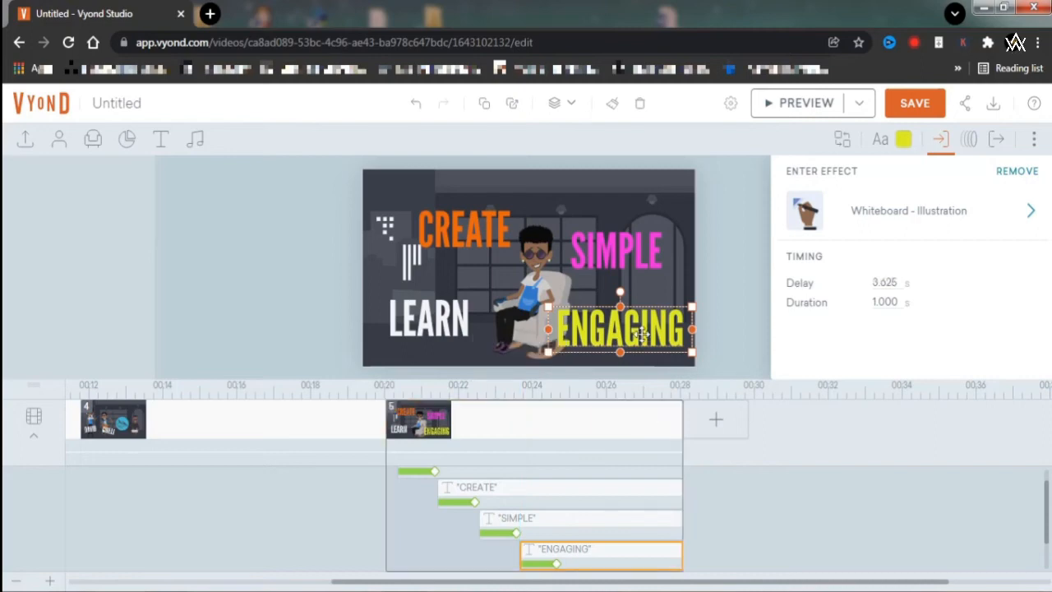
pyautogui.click(882, 143)
pyautogui.click(880, 143)
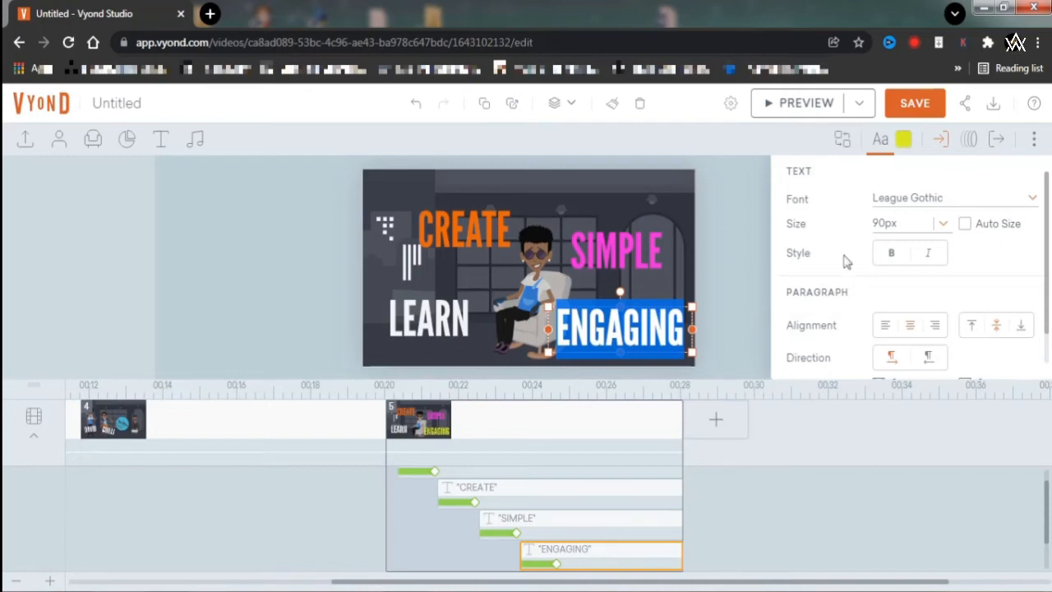
pyautogui.scroll(-1, 851, 259)
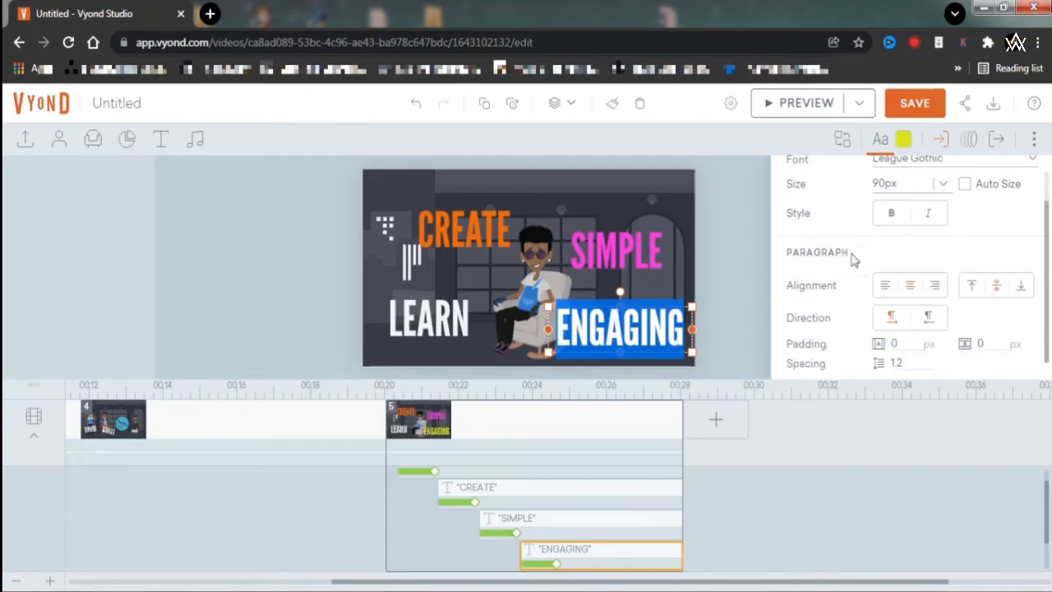
pyautogui.scroll(1, 851, 259)
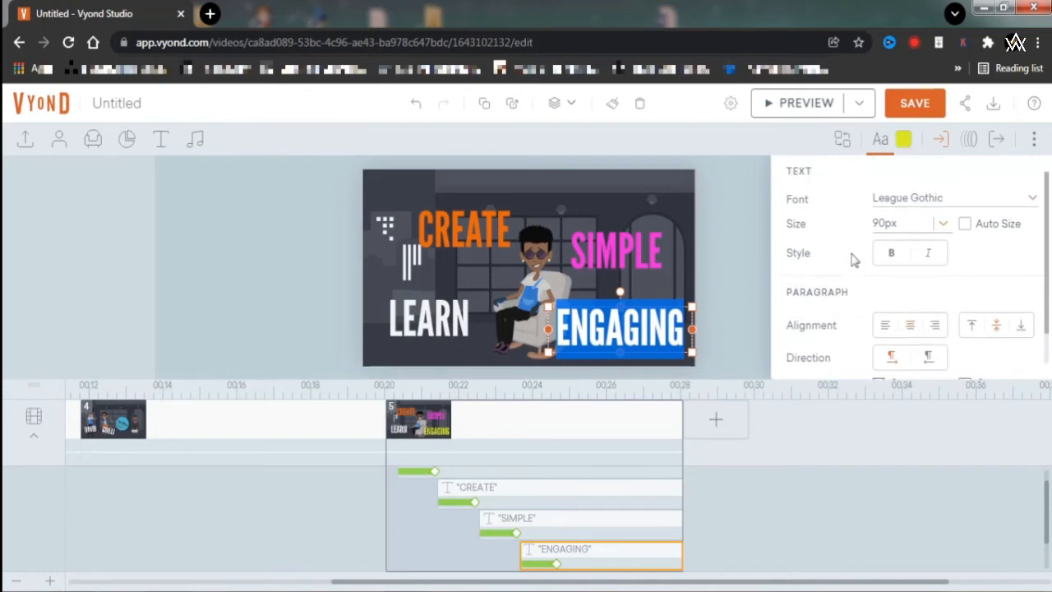
# - Deselect the ENGAGING text and preview scene 5 to check the timing of the keyword effects
pyautogui.click(738, 329)
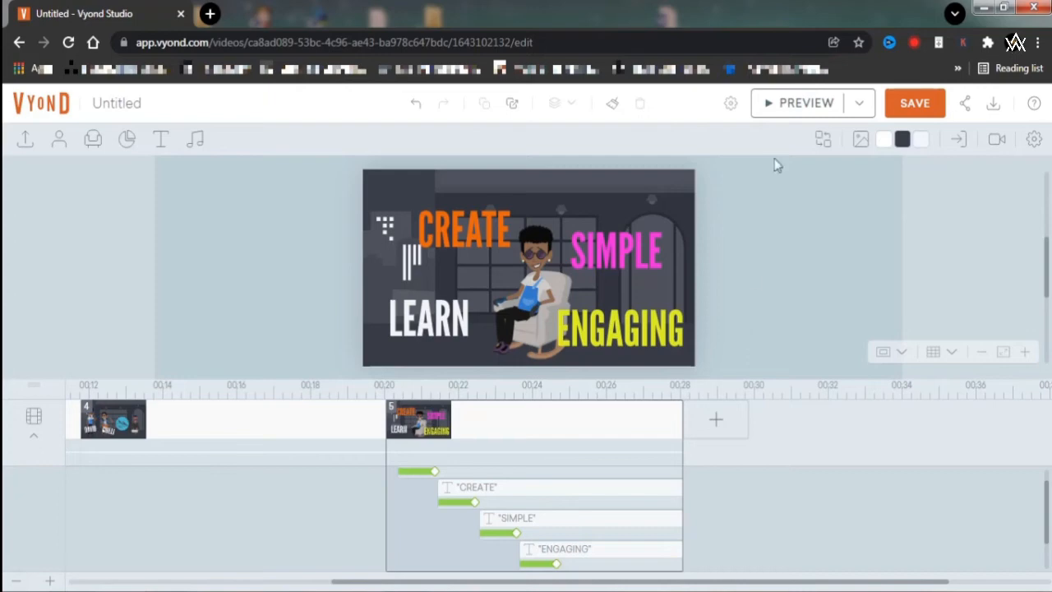
pyautogui.click(804, 105)
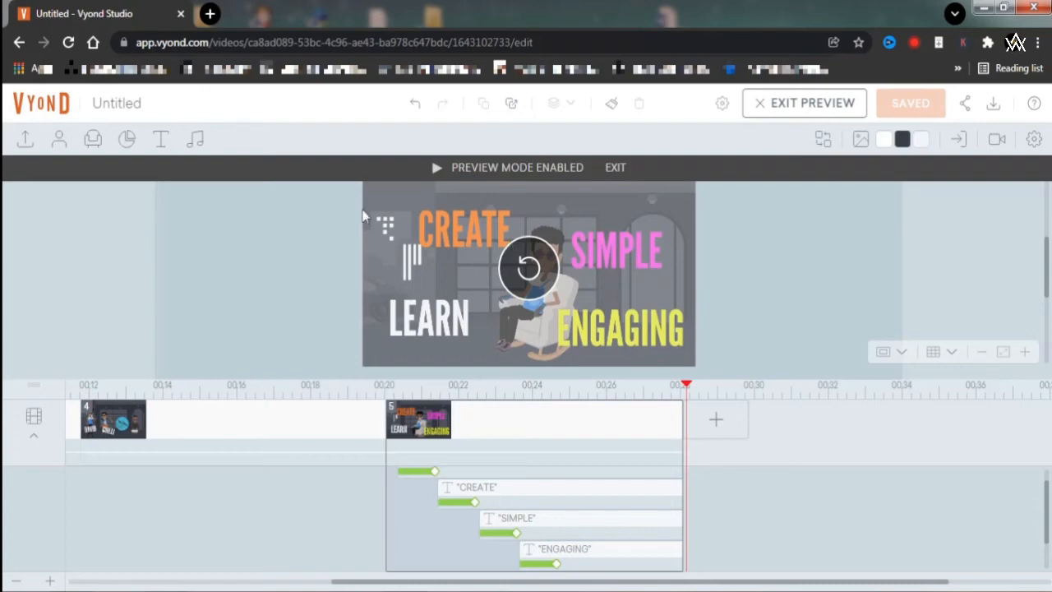
# - Rename the video as 2D Animation And Whiteboard Intro
pyautogui.doubleClick(146, 104)
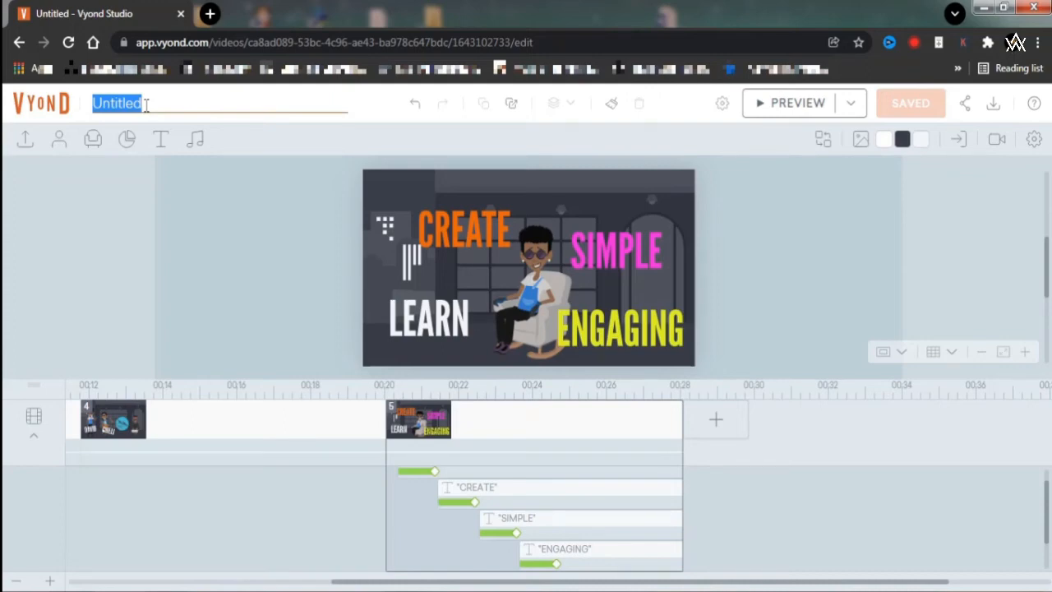
pyautogui.write('2D')
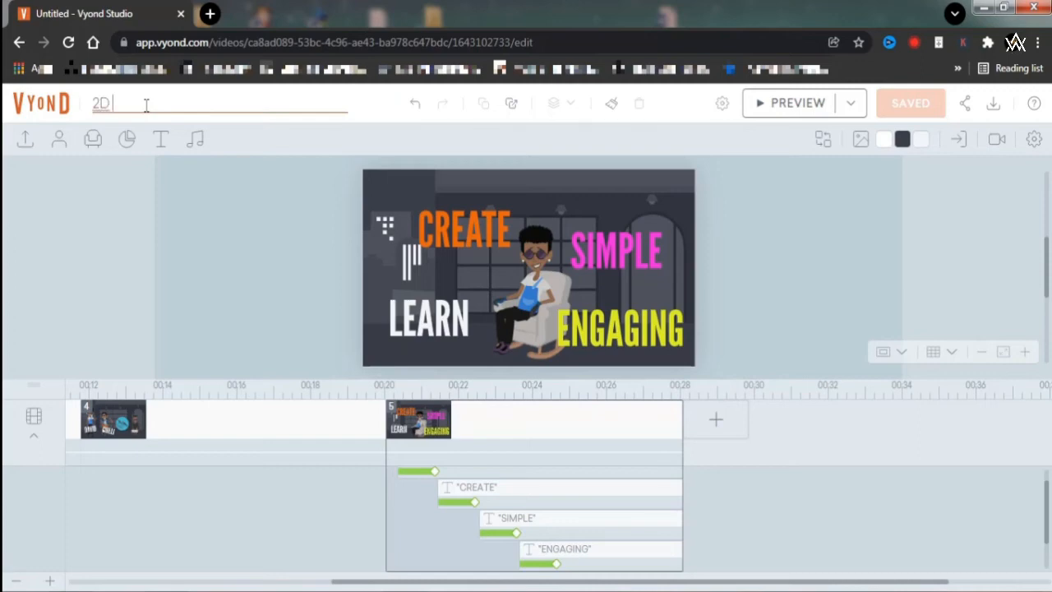
pyautogui.write(' Animation')
pyautogui.write('And Whiteboard')
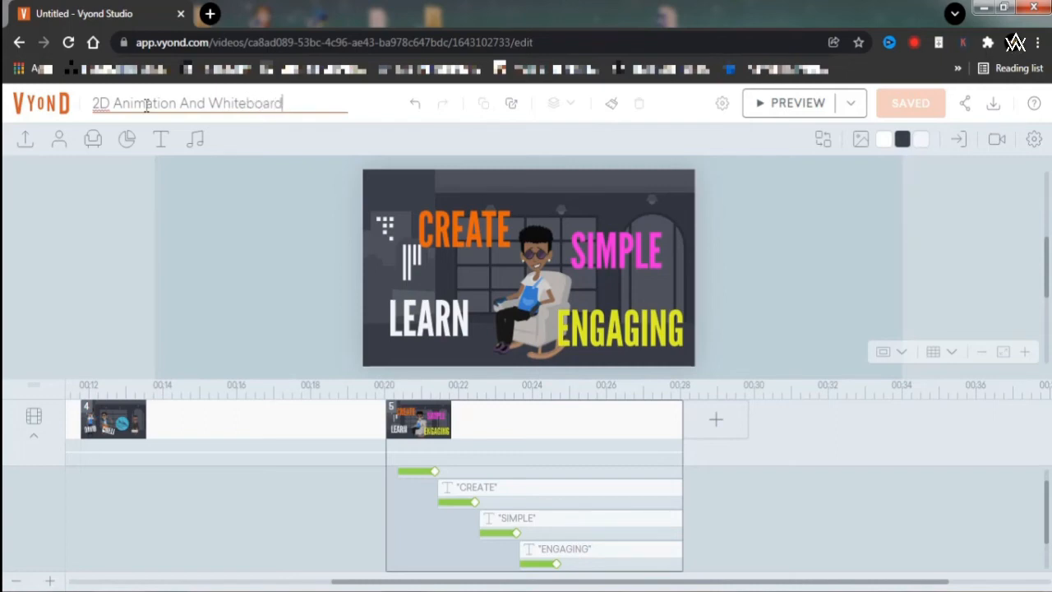
pyautogui.write(' Intro')
pyautogui.press('Return')
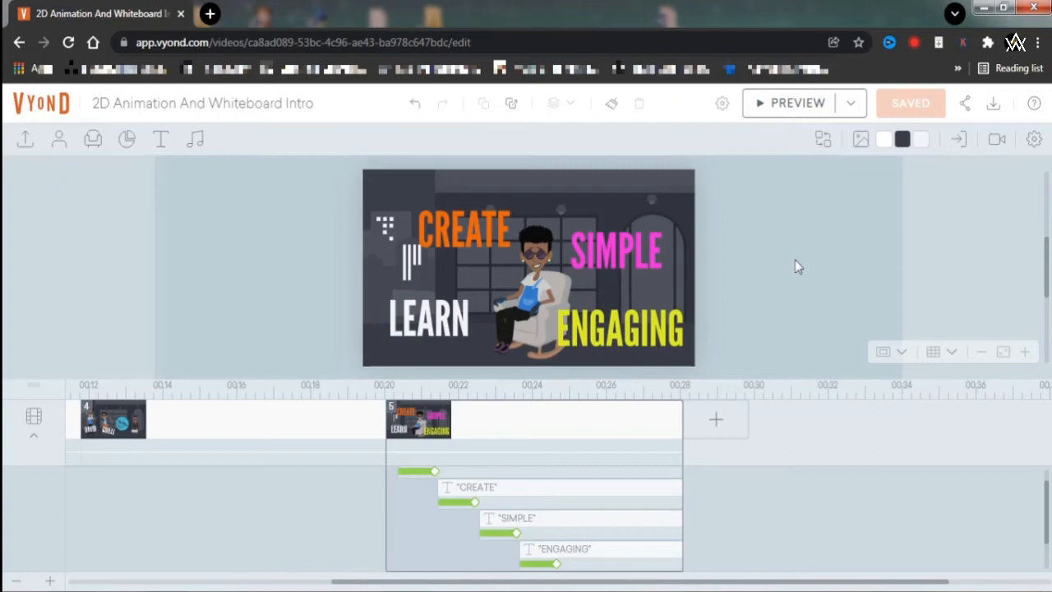
# - Add a scene that continues scene 5 and delete its four keyword texts and the seated character, keeping the background
pyautogui.scroll(-2, 795, 264)
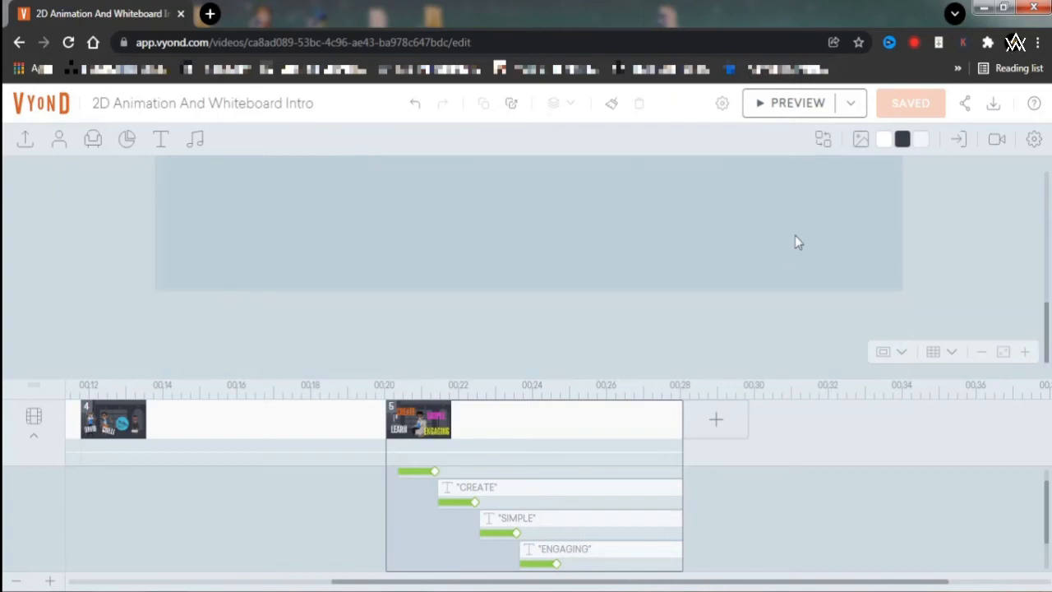
pyautogui.scroll(2, 795, 246)
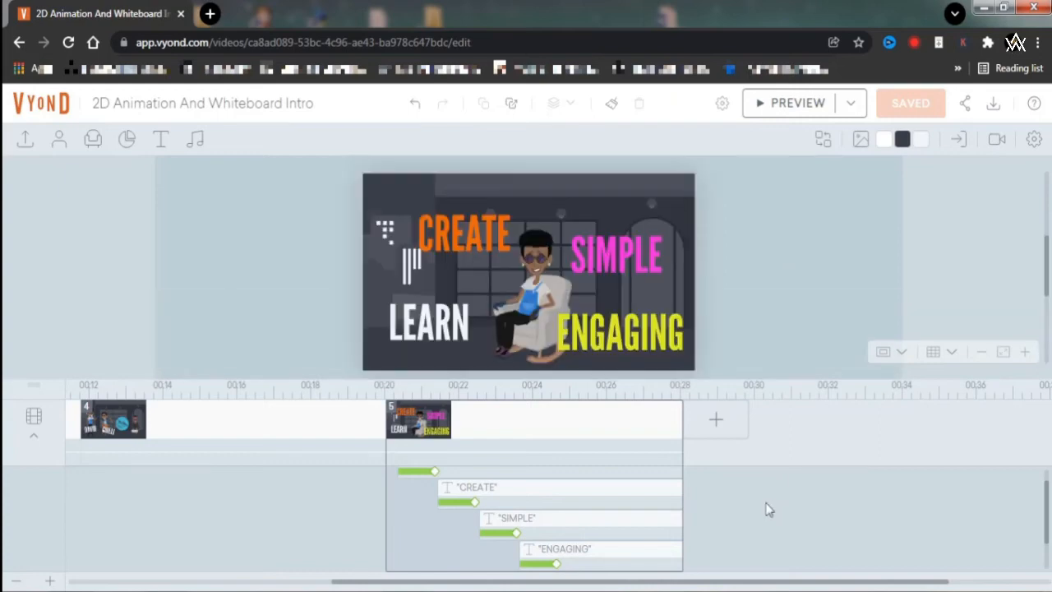
pyautogui.scroll(-1, 765, 511)
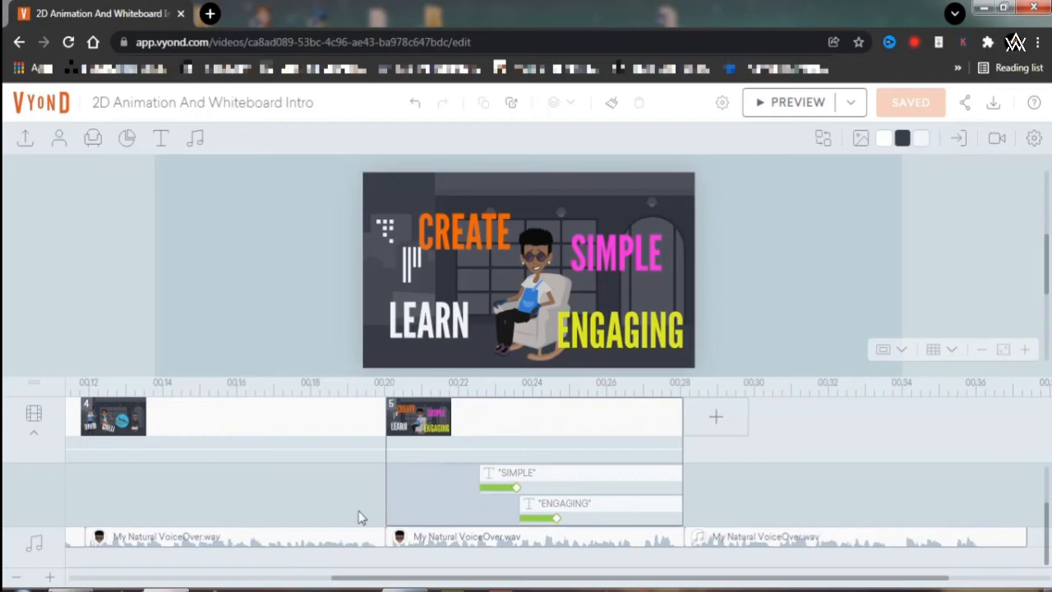
pyautogui.click(575, 422)
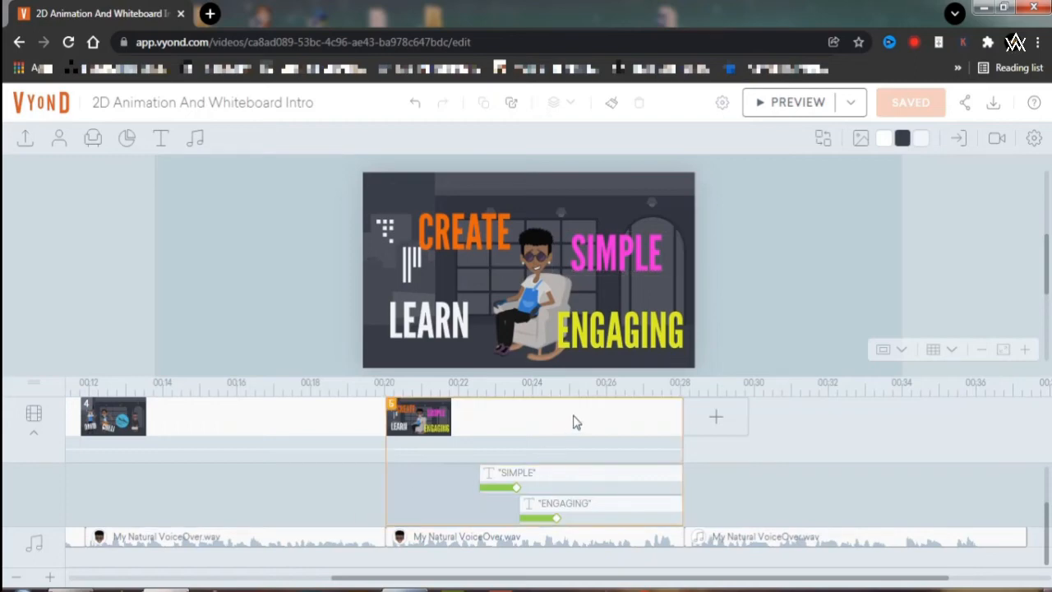
pyautogui.rightClick(575, 421)
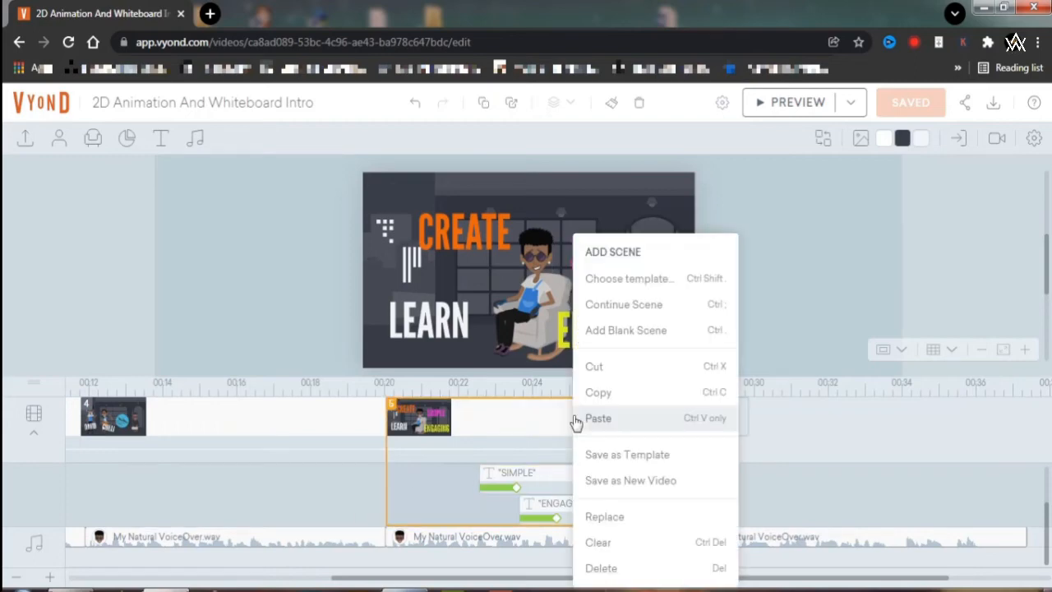
pyautogui.click(636, 305)
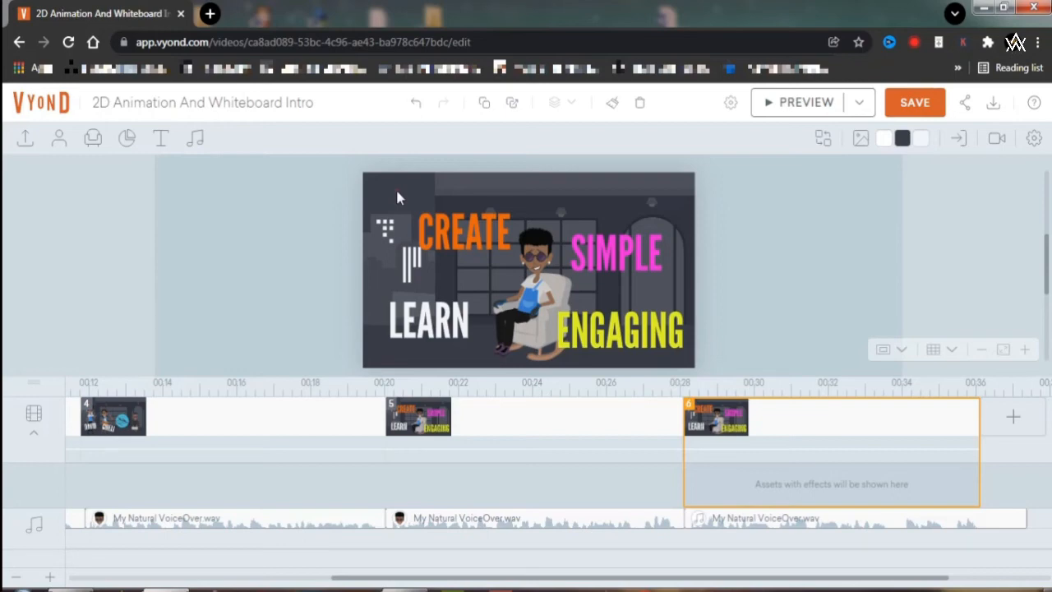
pyautogui.moveTo(397, 197); pyautogui.dragTo(697, 362)
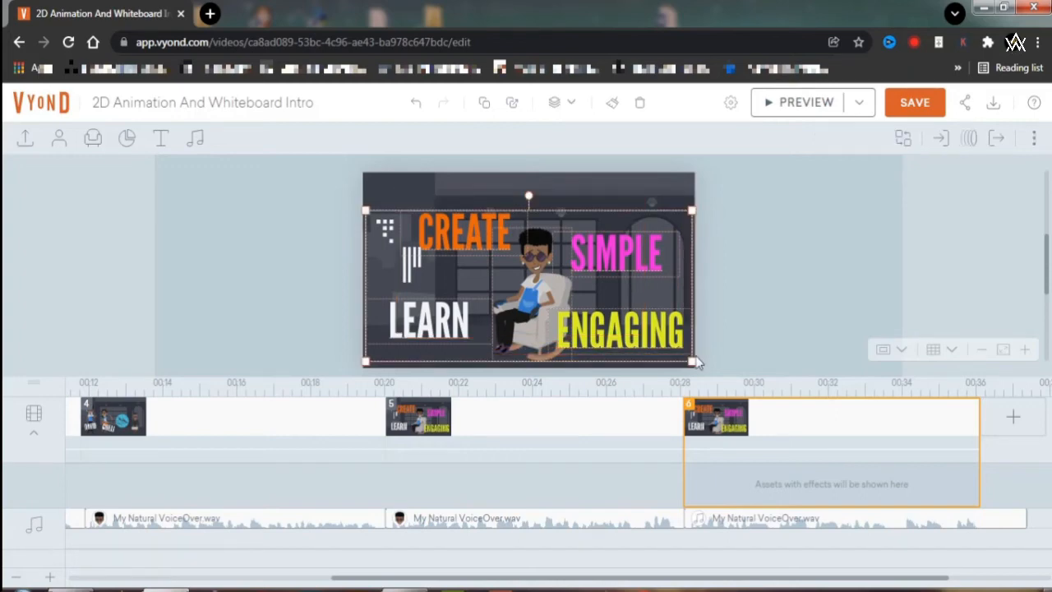
pyautogui.press('Delete')
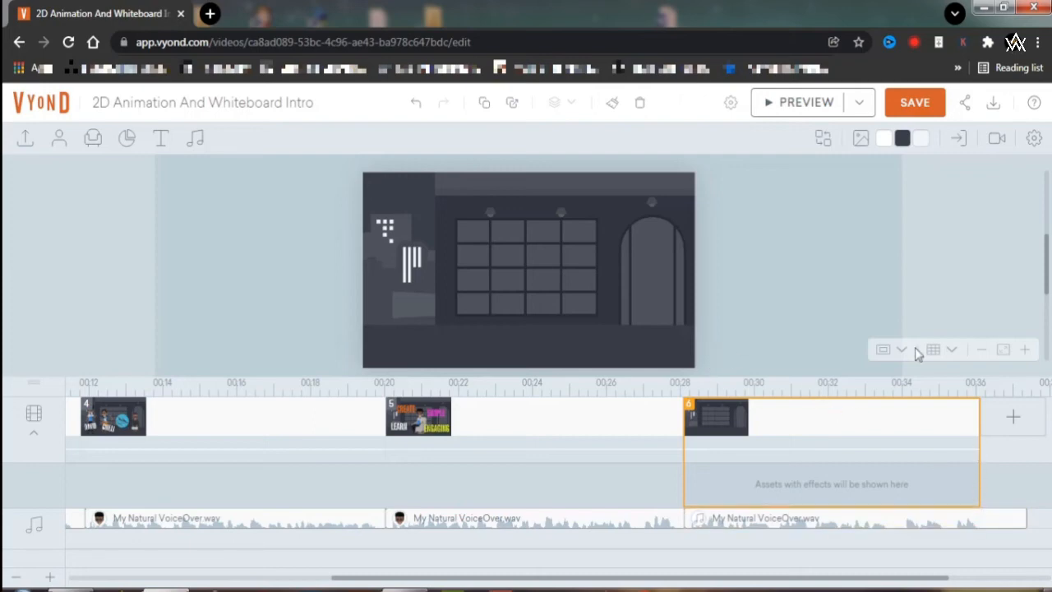
# - Preview scene 6 with the voice-over and shorten the scene to end at about 33.9 s on the timeline
pyautogui.click(797, 104)
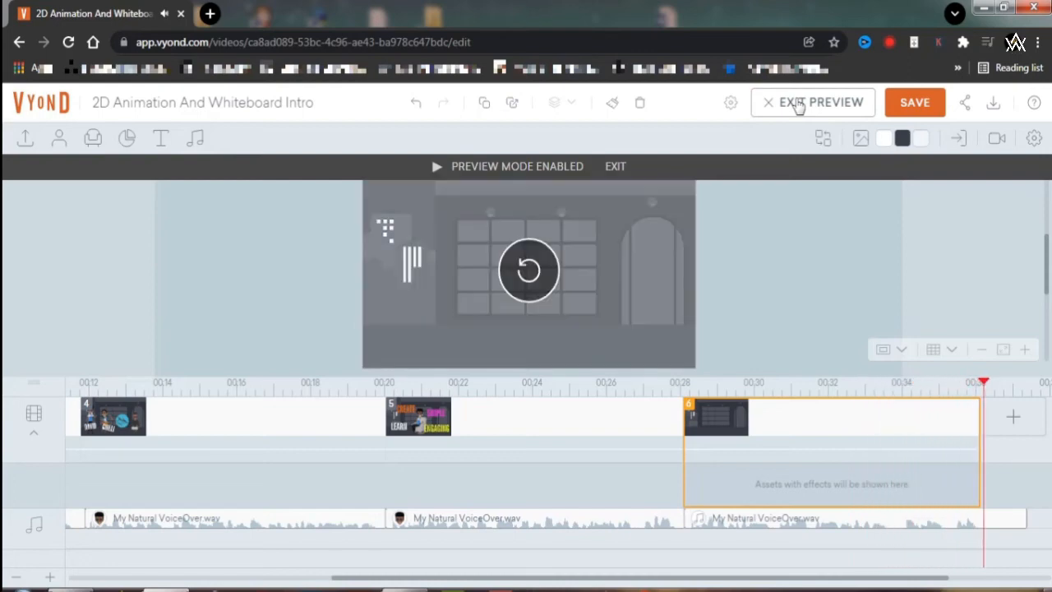
pyautogui.click(797, 104)
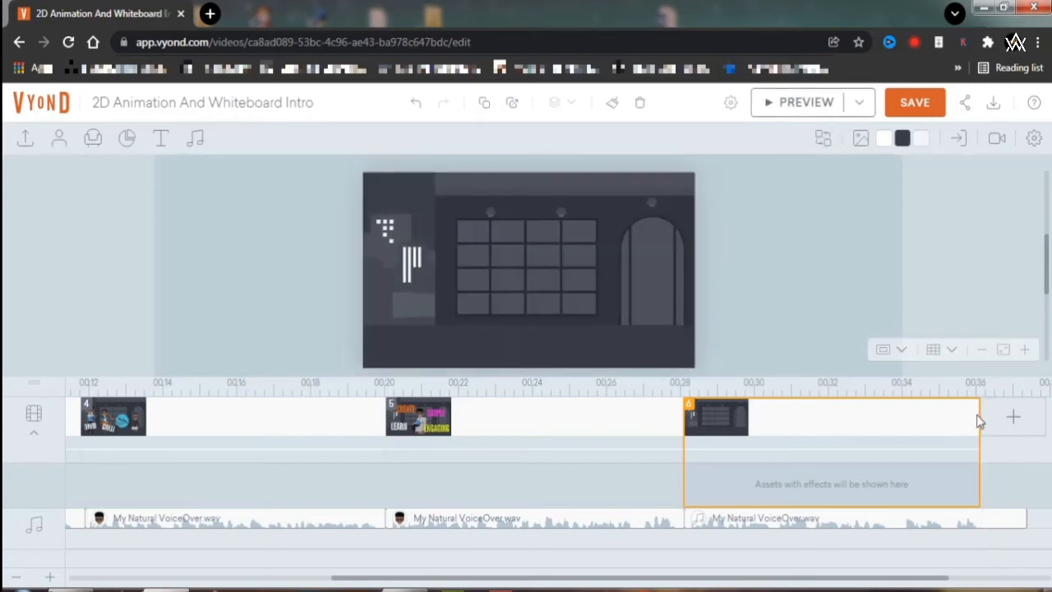
pyautogui.moveTo(978, 420); pyautogui.dragTo(899, 493)
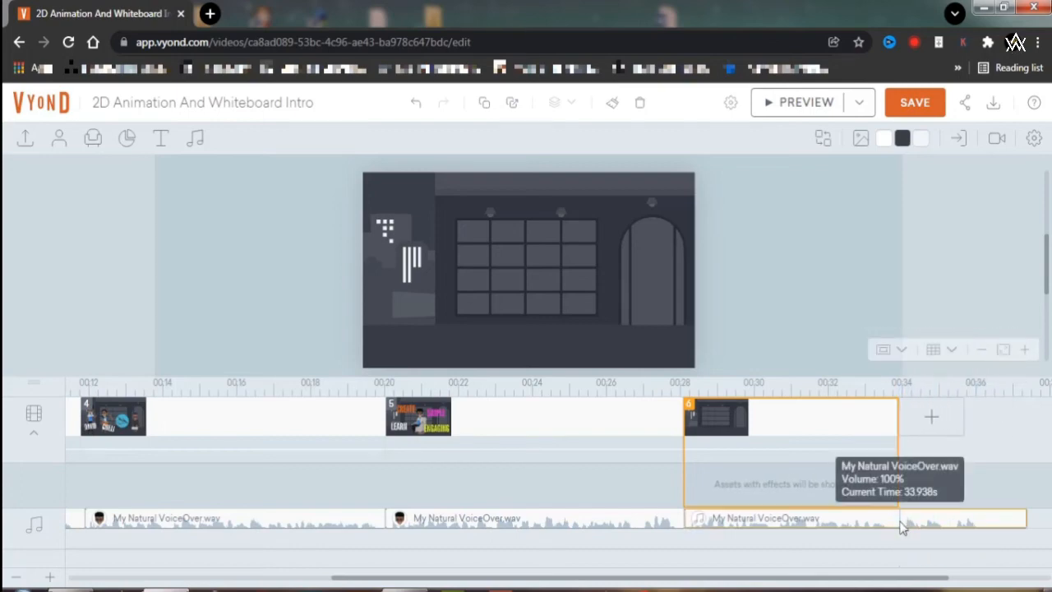
# - Split the last voice-over clip at 33.938 s, where scene 6 ends
pyautogui.click(901, 527)
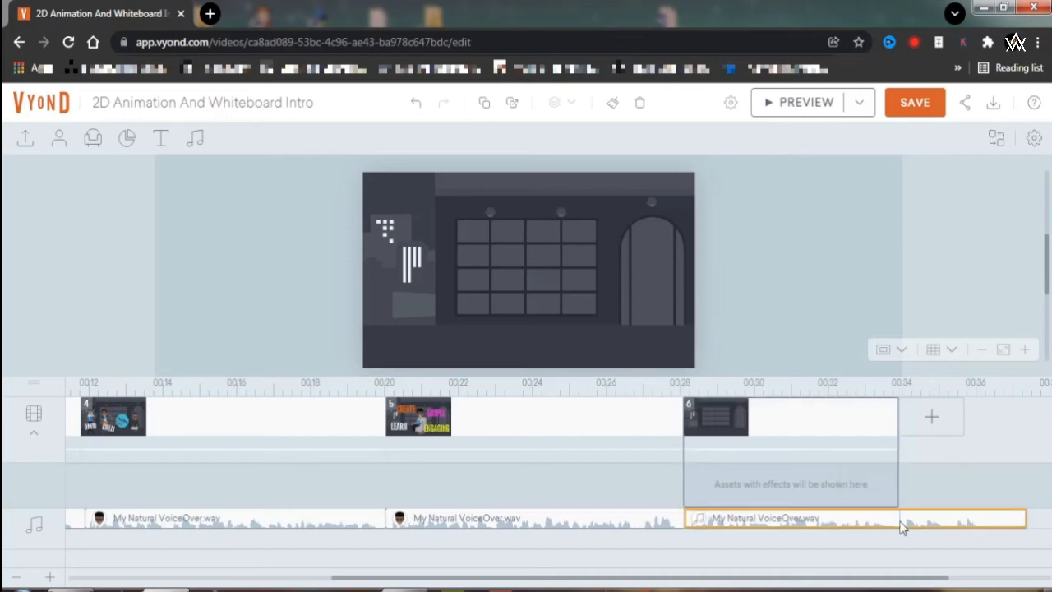
pyautogui.rightClick(900, 527)
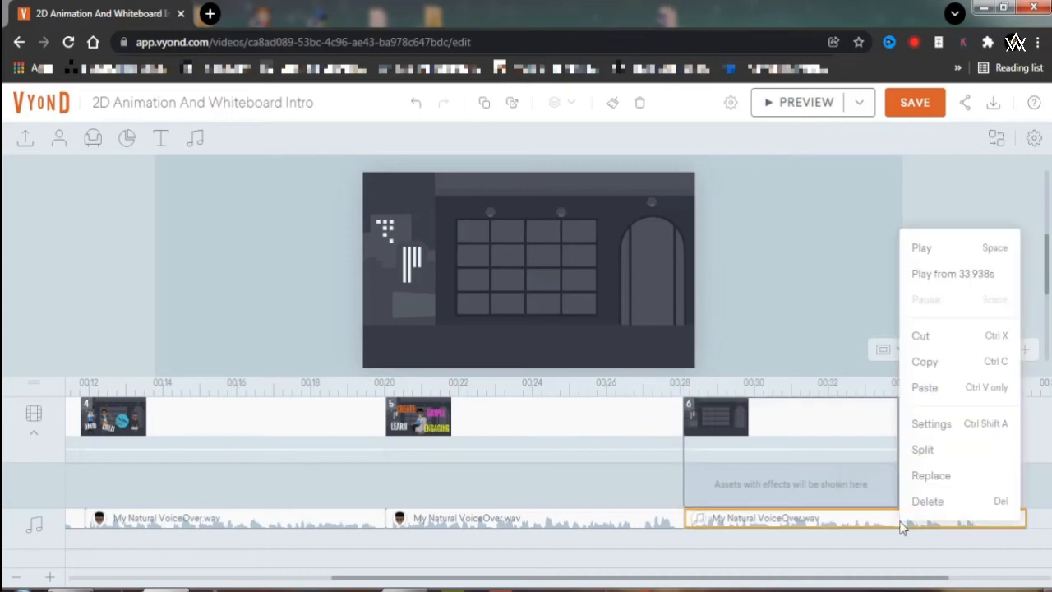
pyautogui.click(926, 457)
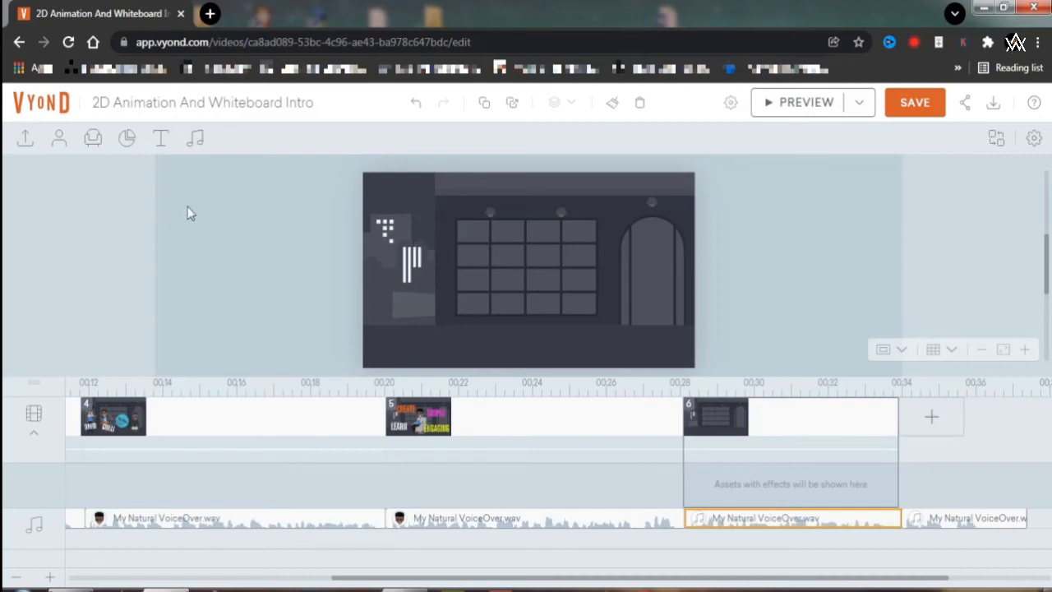
# - Add the male character in the blue apron to scene 6 and apply the drink-pouring action found by searching actions for bar
pyautogui.click(60, 140)
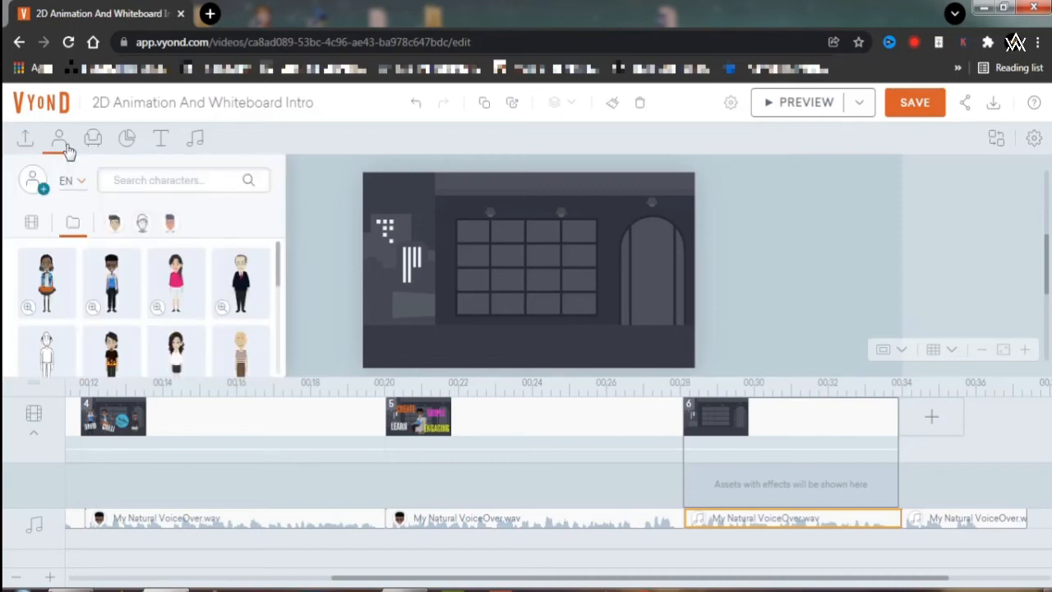
pyautogui.click(110, 273)
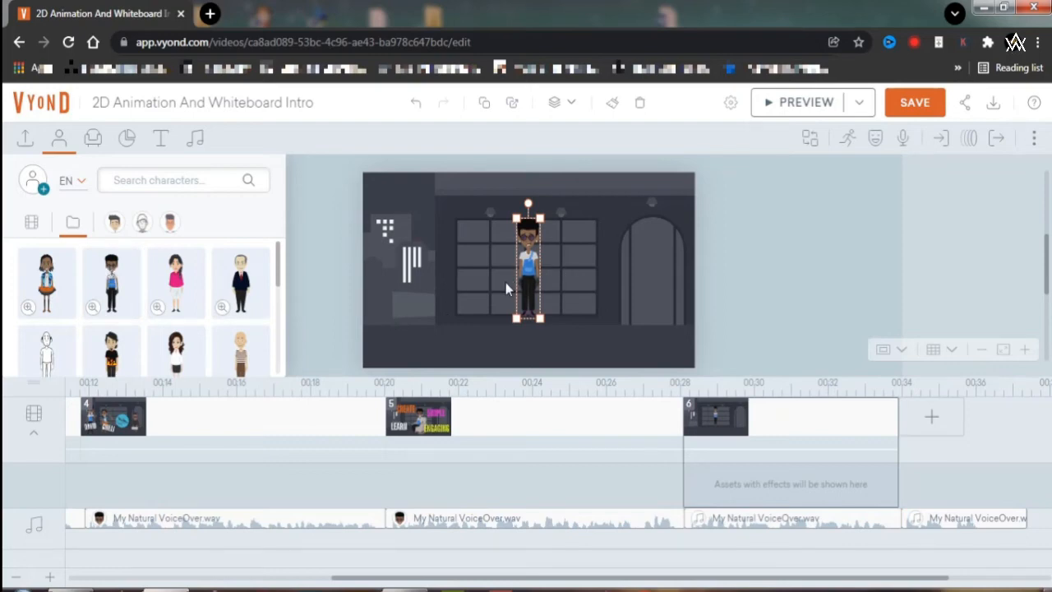
pyautogui.click(851, 146)
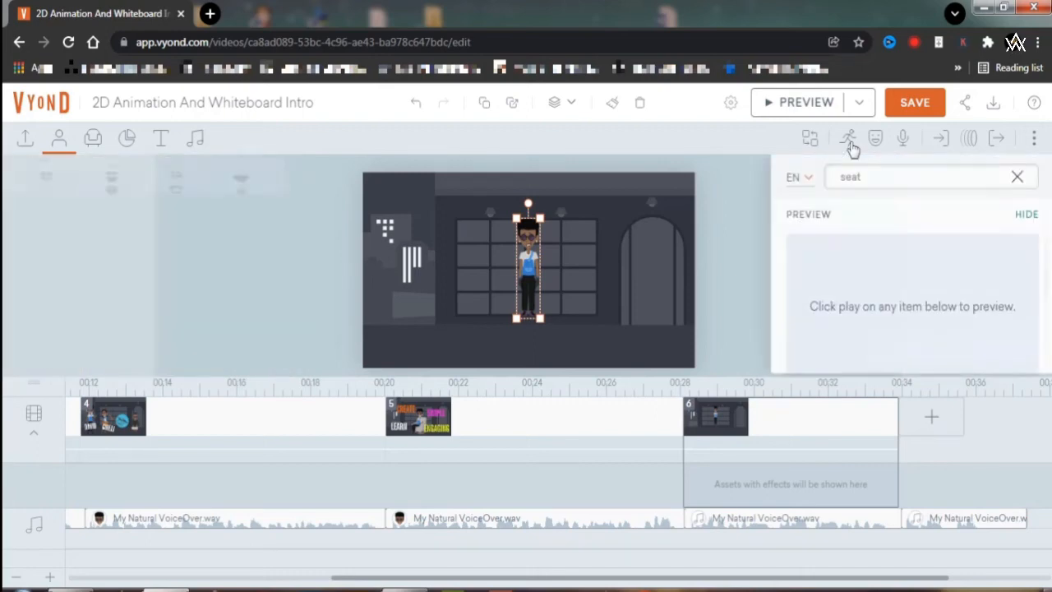
pyautogui.doubleClick(862, 176)
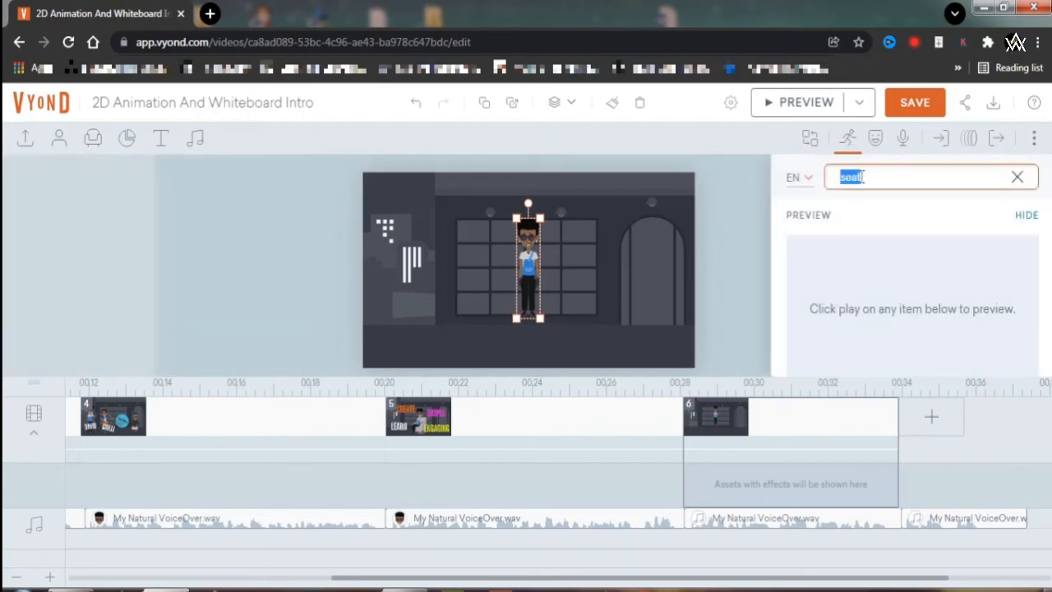
pyautogui.write('bal')
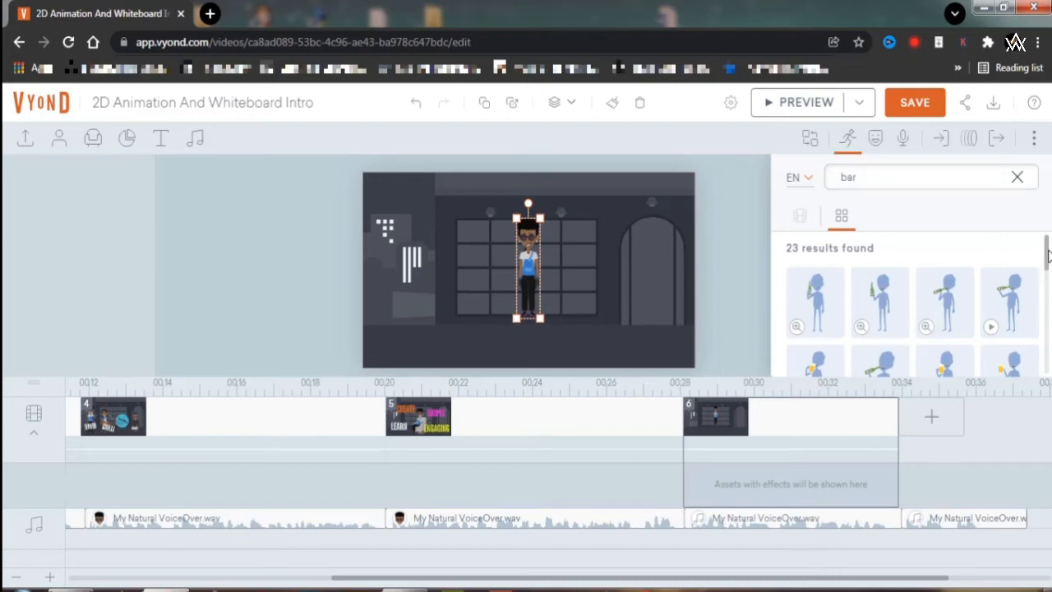
pyautogui.moveTo(1046, 254); pyautogui.dragTo(1047, 355)
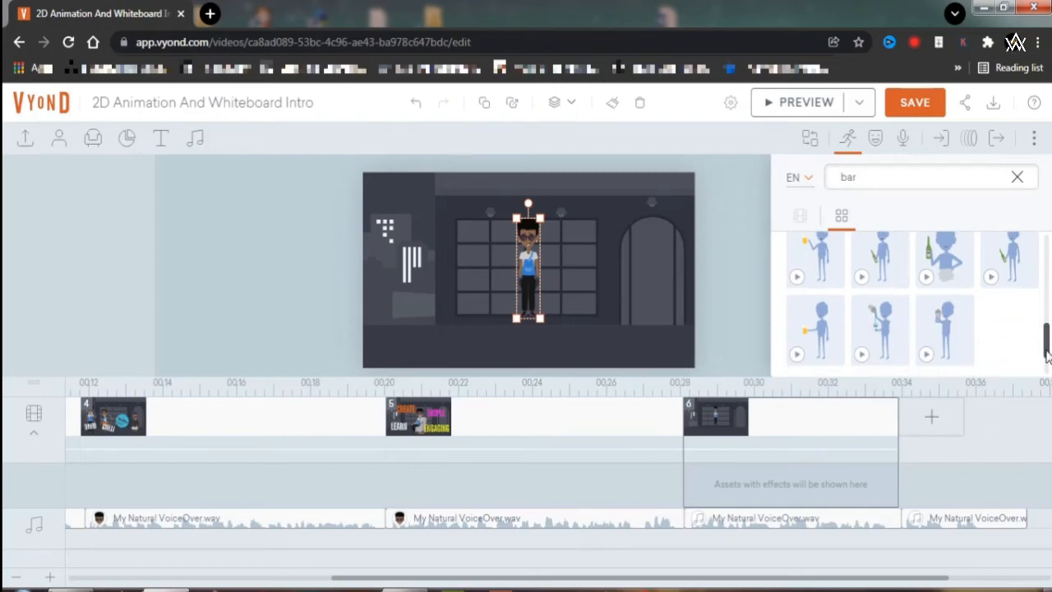
pyautogui.click(861, 354)
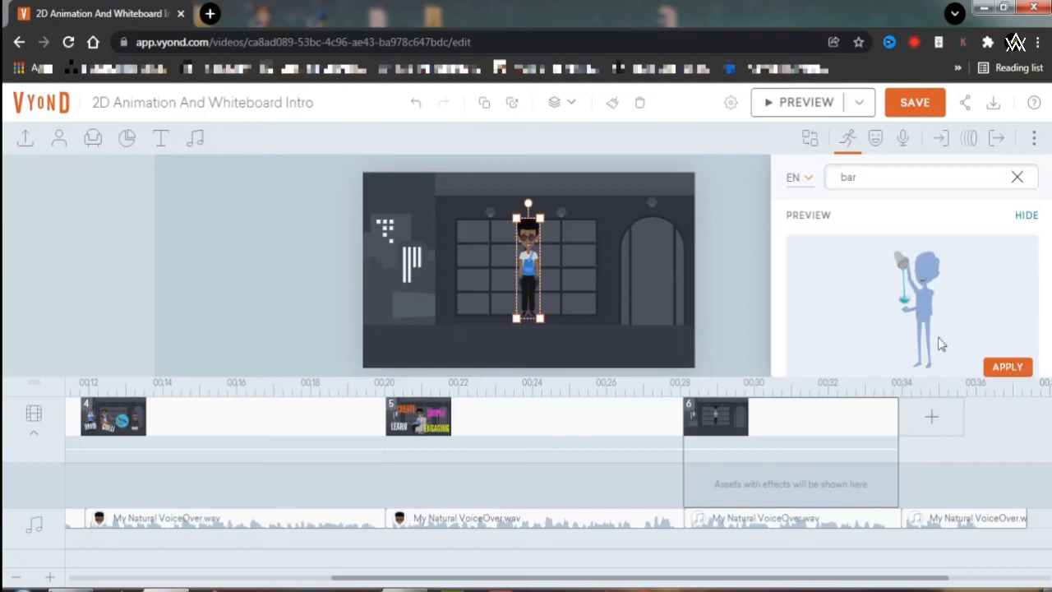
pyautogui.click(1006, 368)
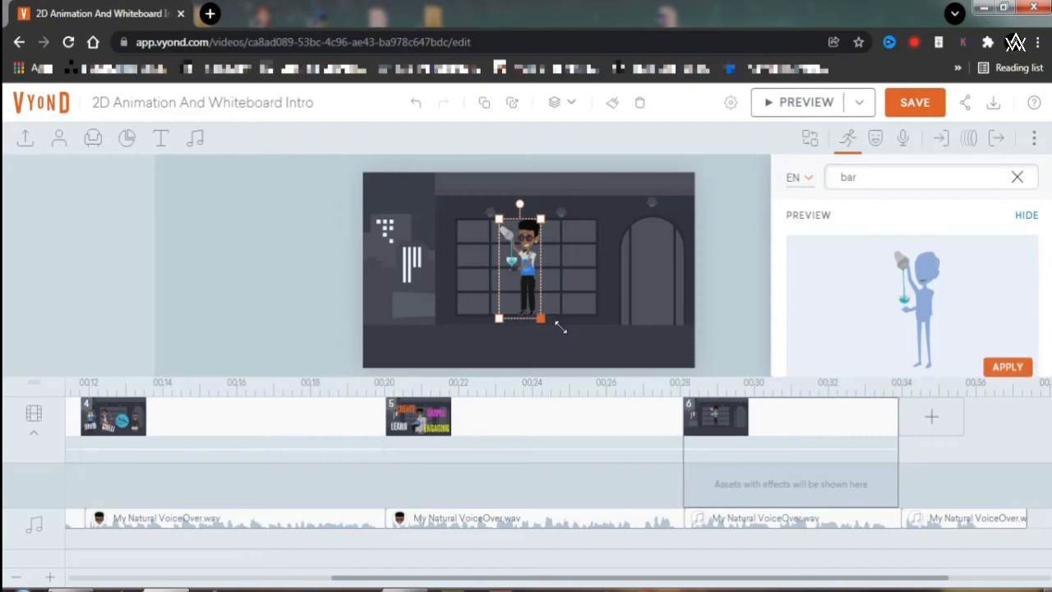
# - Enlarge the drink-pouring character and move him in front of the arched door of the building
pyautogui.moveTo(540, 318); pyautogui.dragTo(620, 369)
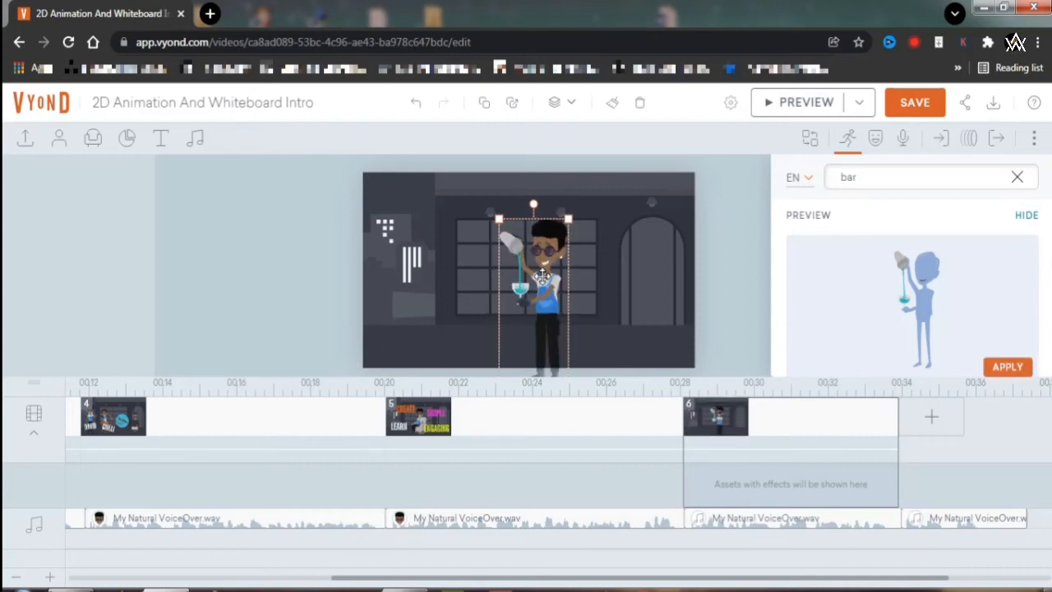
pyautogui.moveTo(577, 276); pyautogui.dragTo(654, 281)
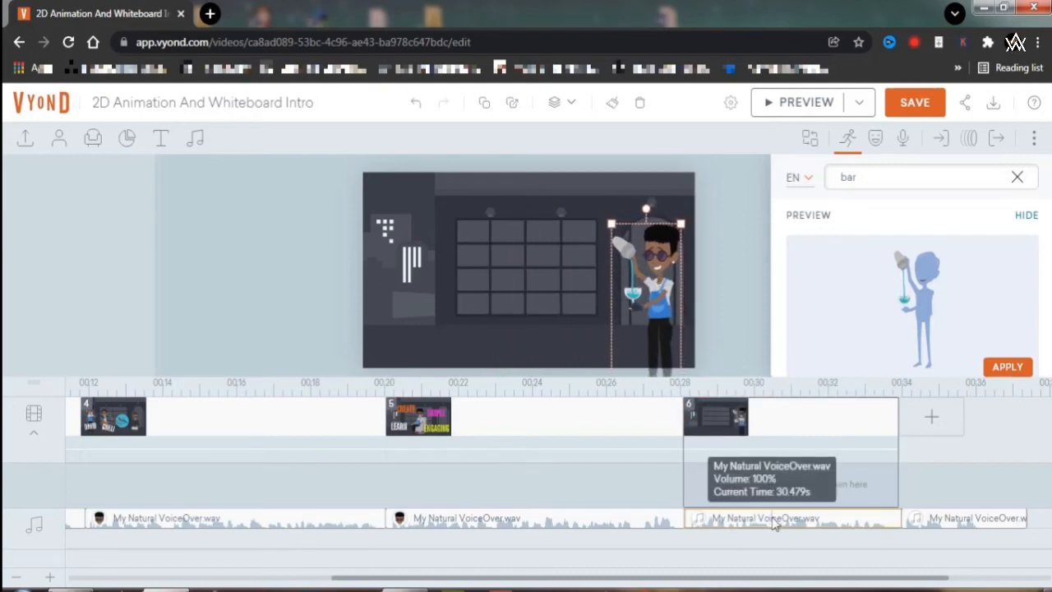
# - Assign the voice-over clip under scene 6 to the drink-pouring character in the clip's settings
pyautogui.click(773, 519)
pyautogui.rightClick(774, 521)
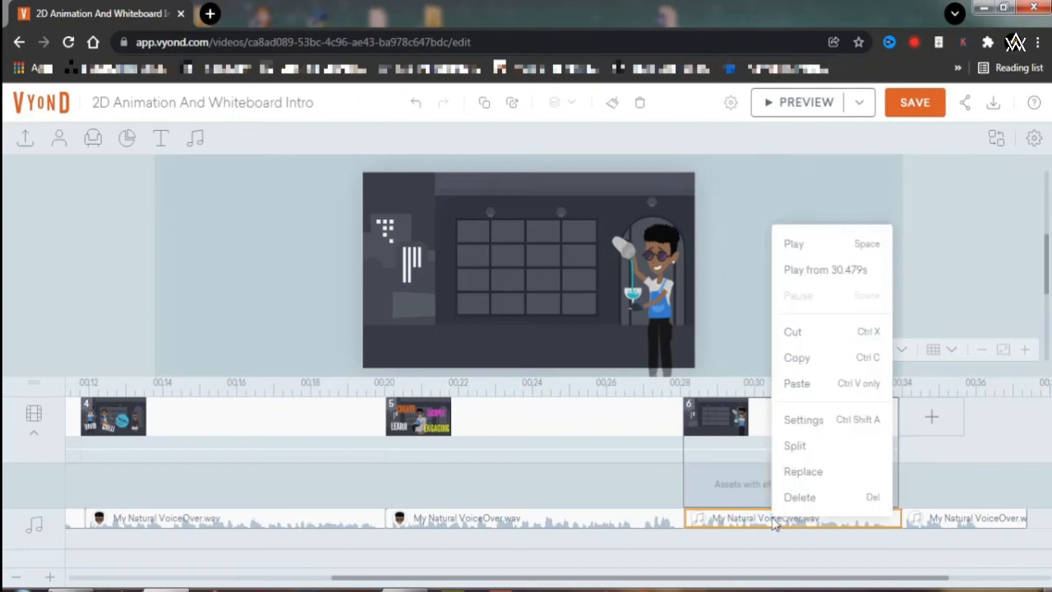
pyautogui.click(820, 423)
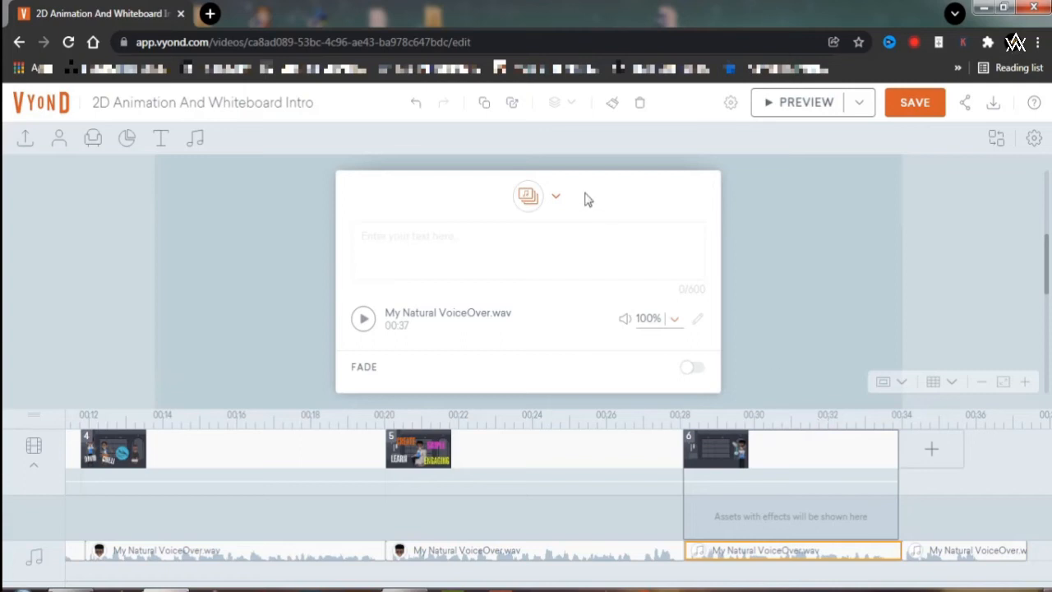
pyautogui.click(555, 198)
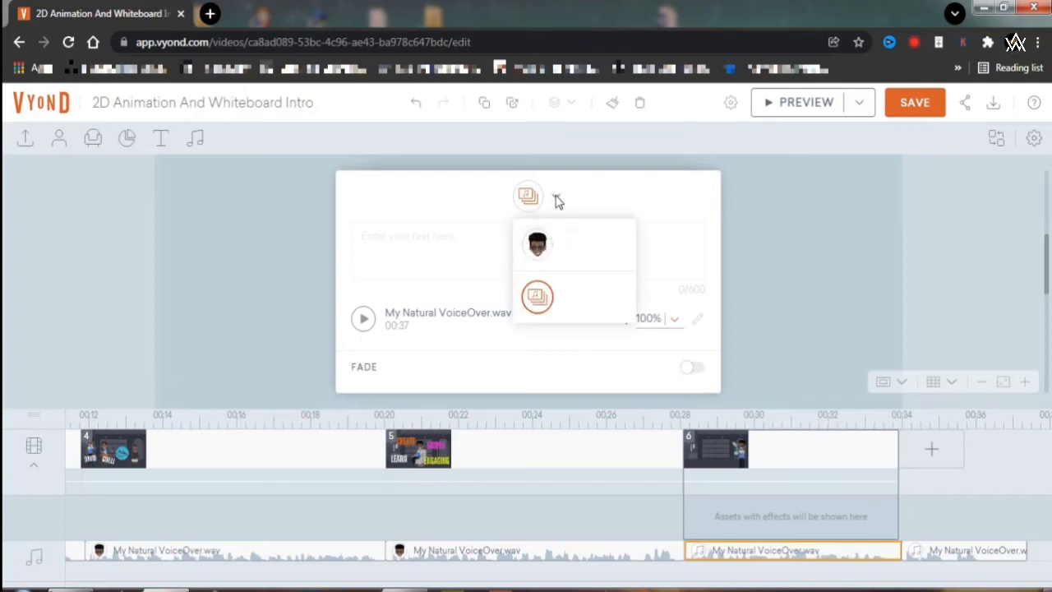
pyautogui.click(537, 243)
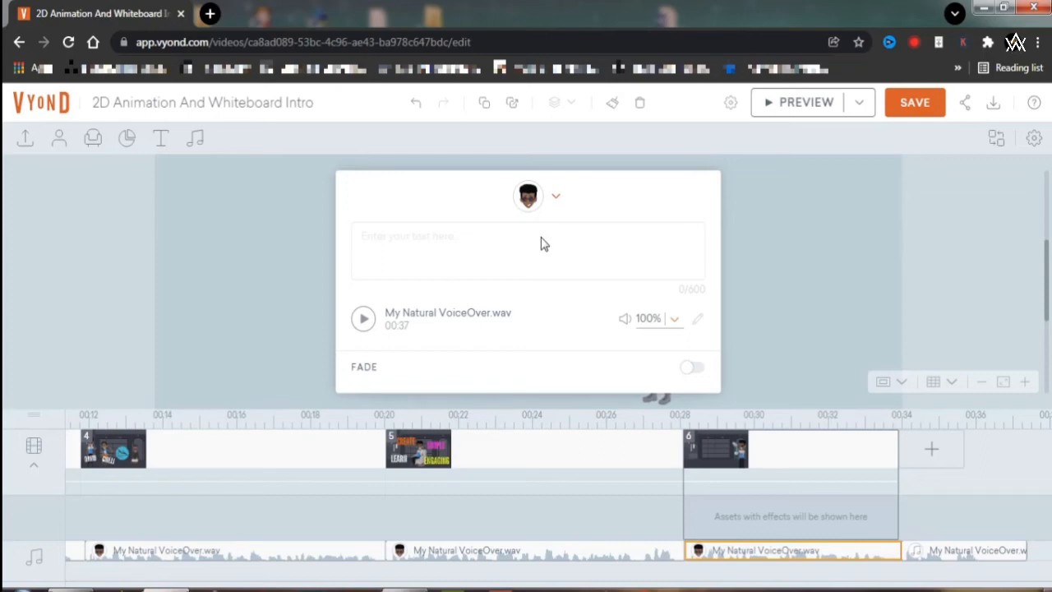
pyautogui.click(781, 289)
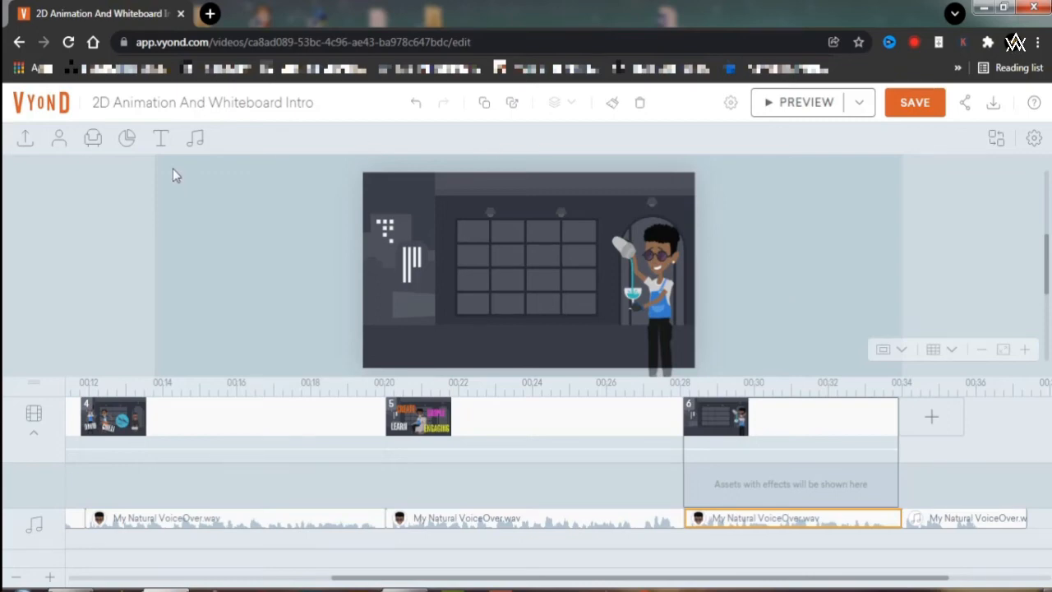
# - Add a plain Title text to scene 6 and colour it teal #2DADB2 by sampling the drink being poured
pyautogui.click(162, 142)
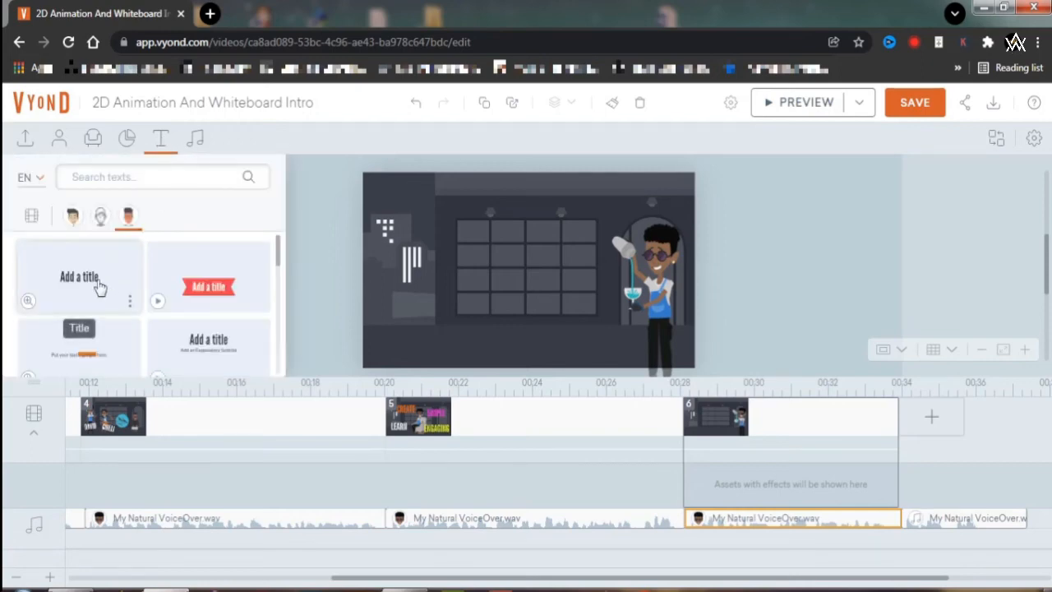
pyautogui.click(98, 283)
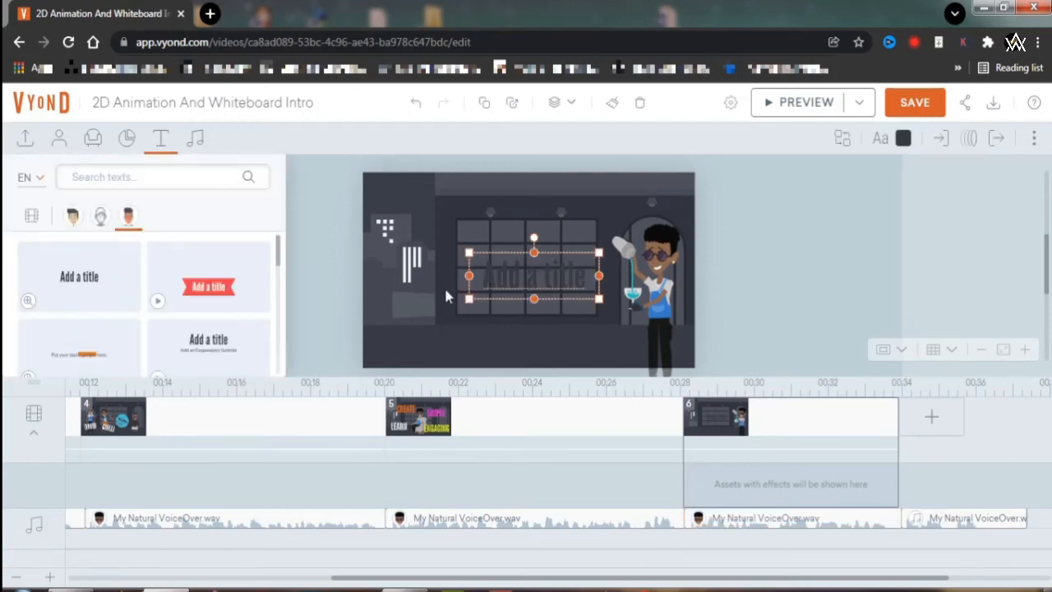
pyautogui.click(904, 144)
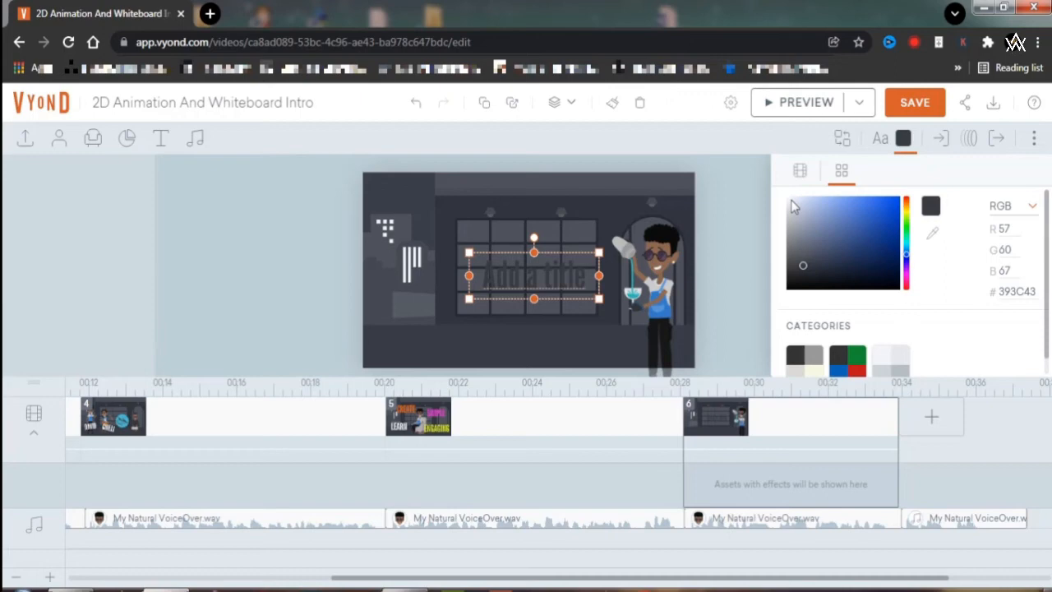
pyautogui.click(933, 236)
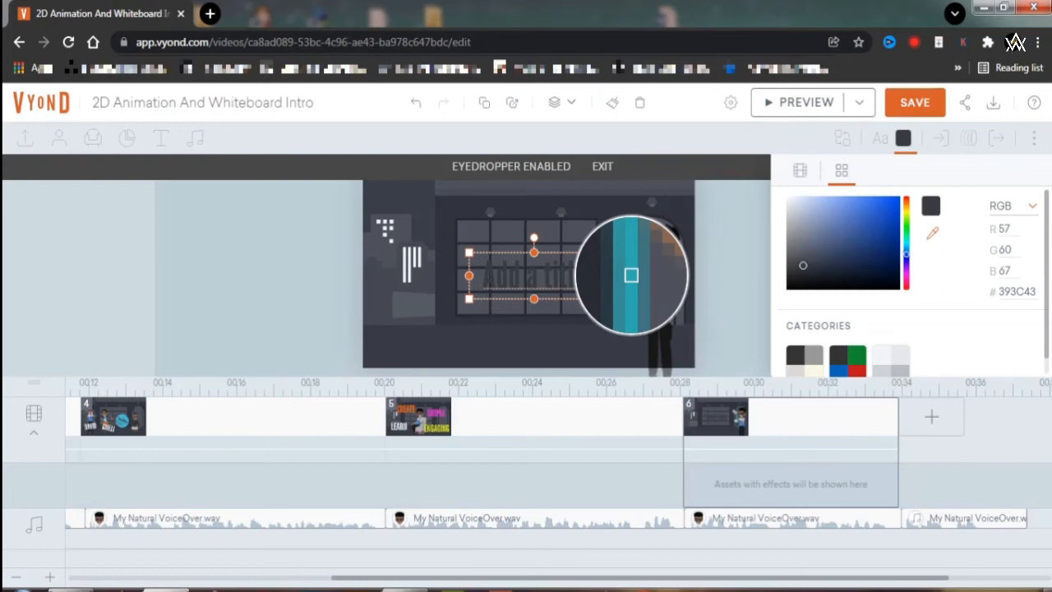
pyautogui.click(631, 275)
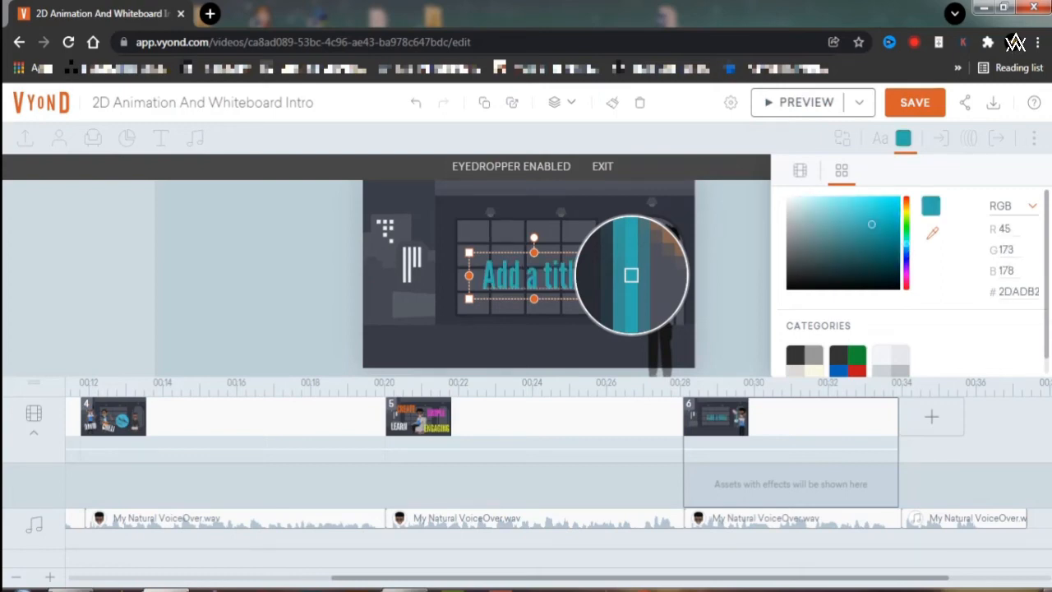
pyautogui.click(603, 166)
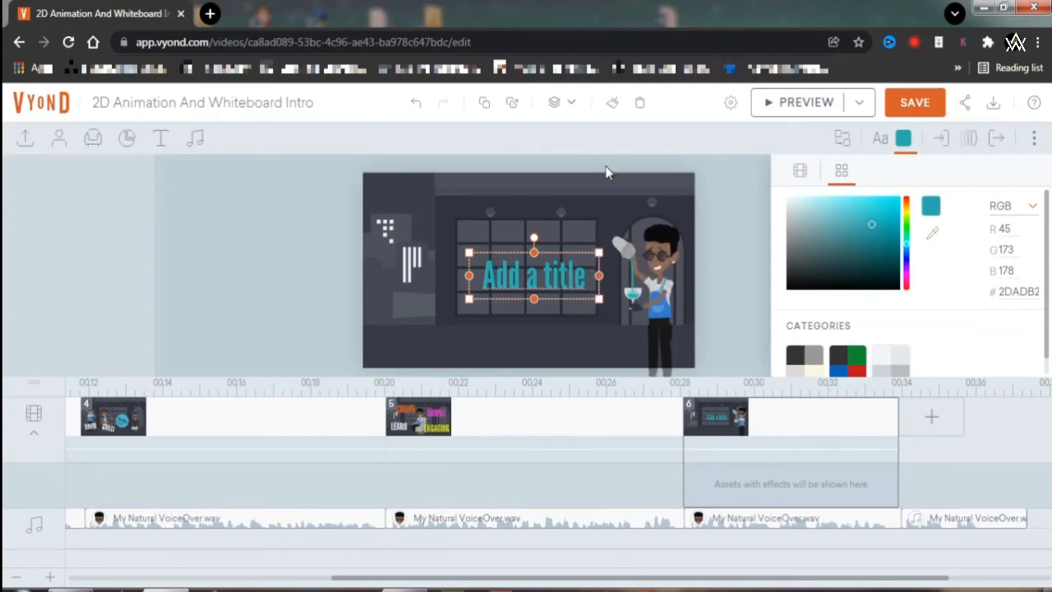
# - Replace the placeholder wording of the teal title in scene 6 with the letter B
pyautogui.doubleClick(570, 275)
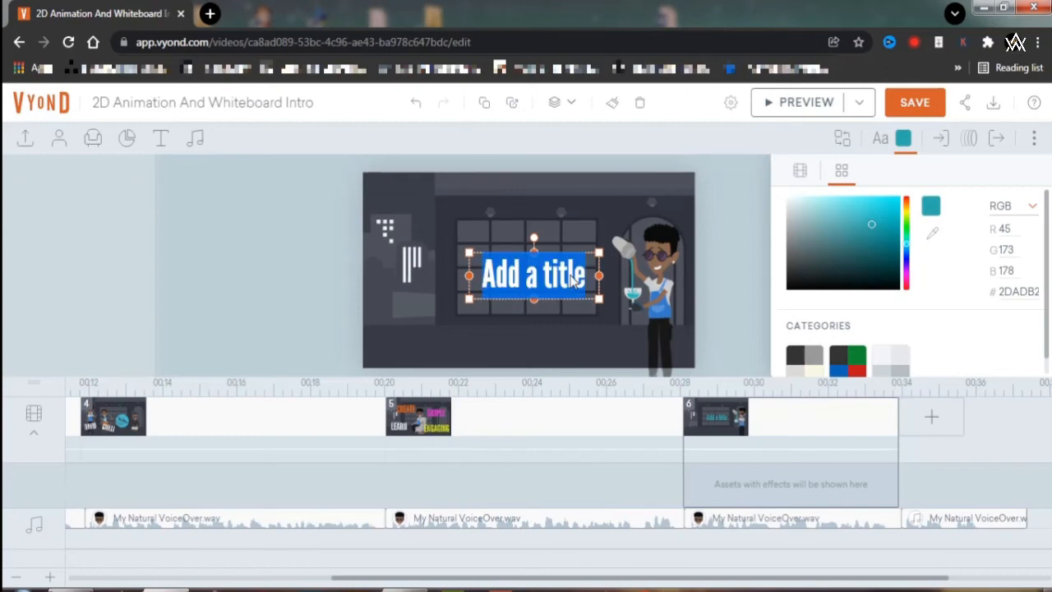
pyautogui.doubleClick(573, 278)
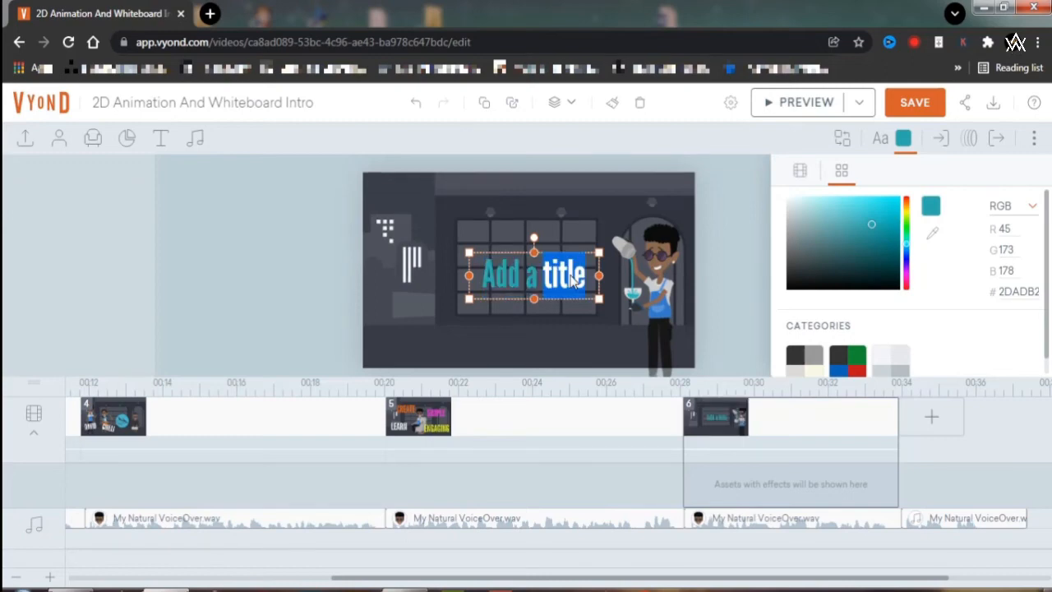
pyautogui.tripleClick(572, 278)
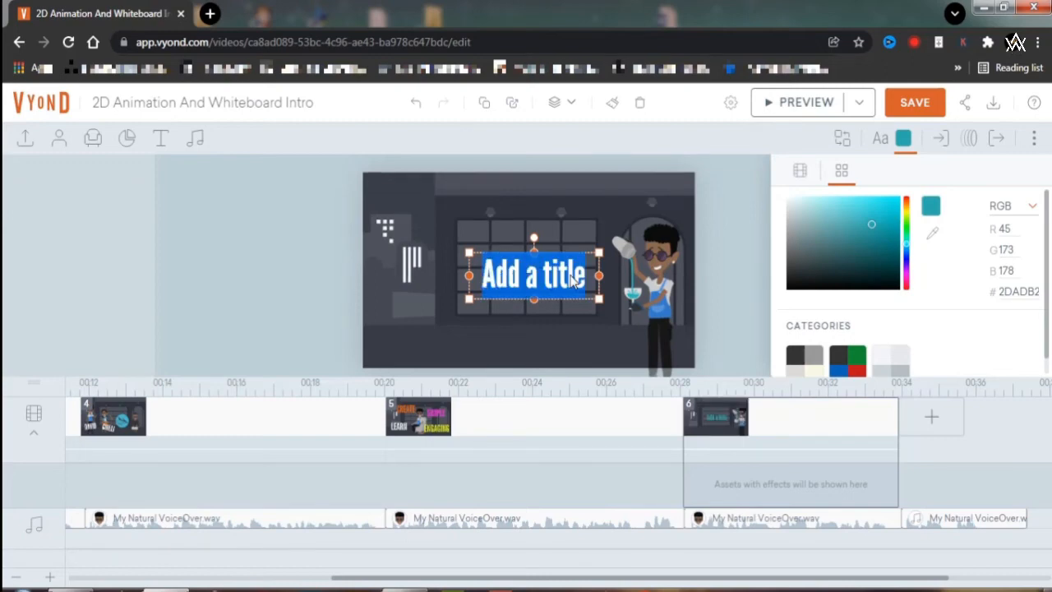
pyautogui.write('B')
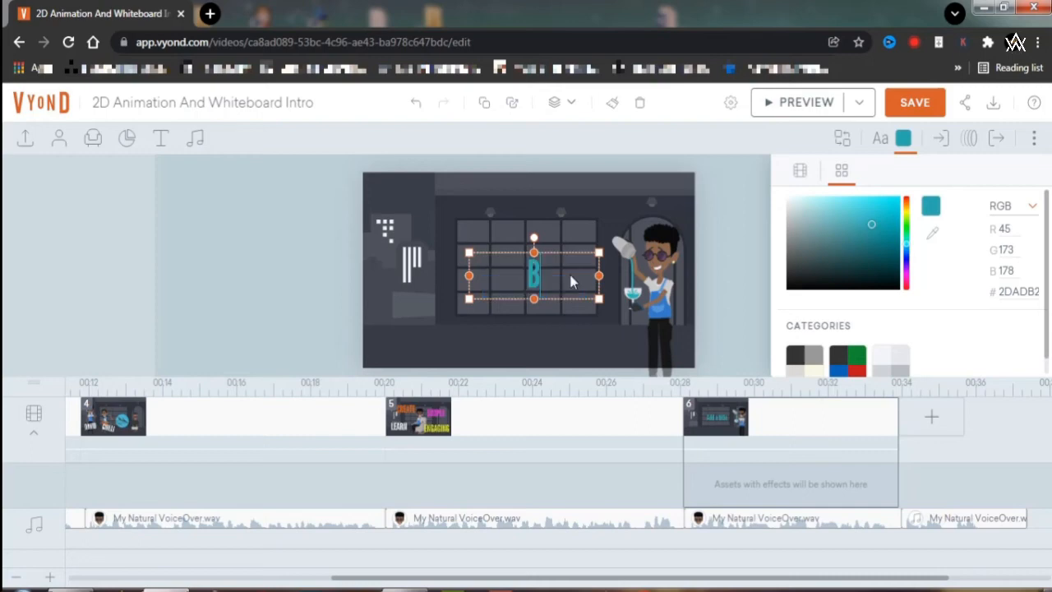
pyautogui.write('ISNES')
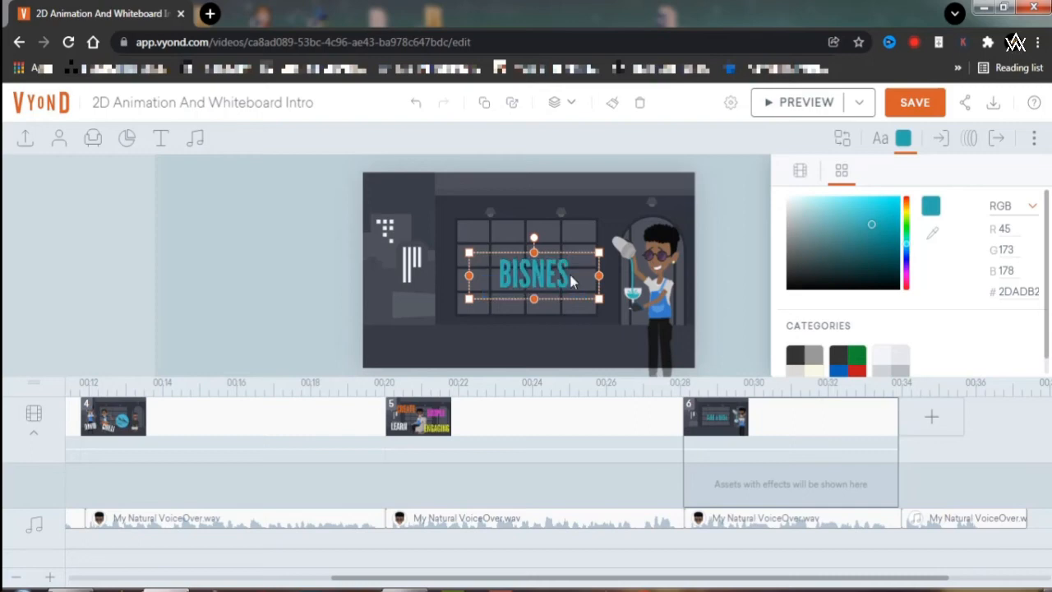
pyautogui.press('BackSpace')
pyautogui.press('BackSpace')
pyautogui.press('BackSpace')
pyautogui.press('BackSpace')
pyautogui.press('BackSpace')
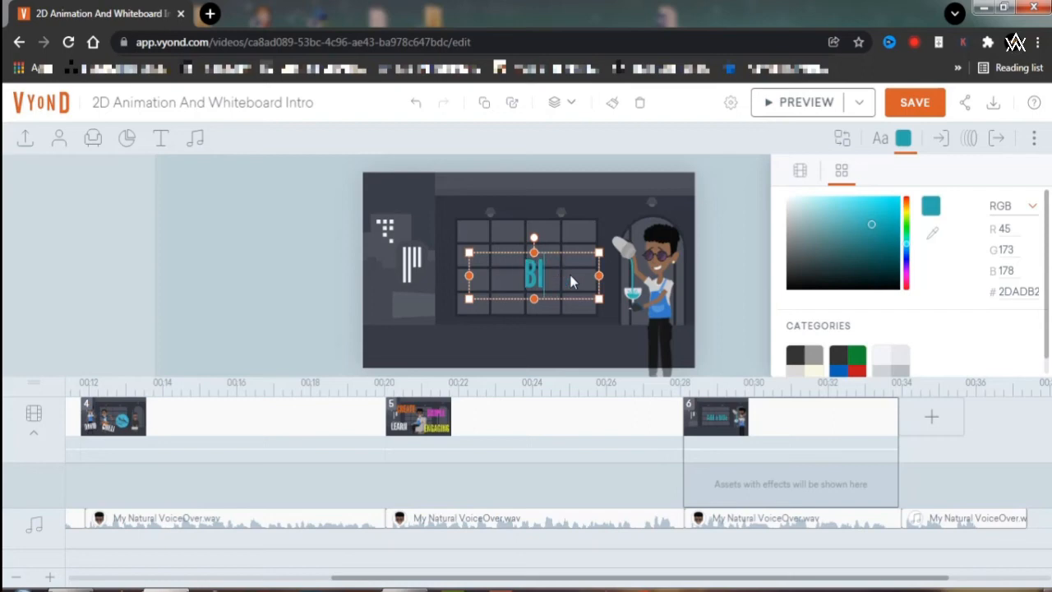
pyautogui.write('ISUENSS')
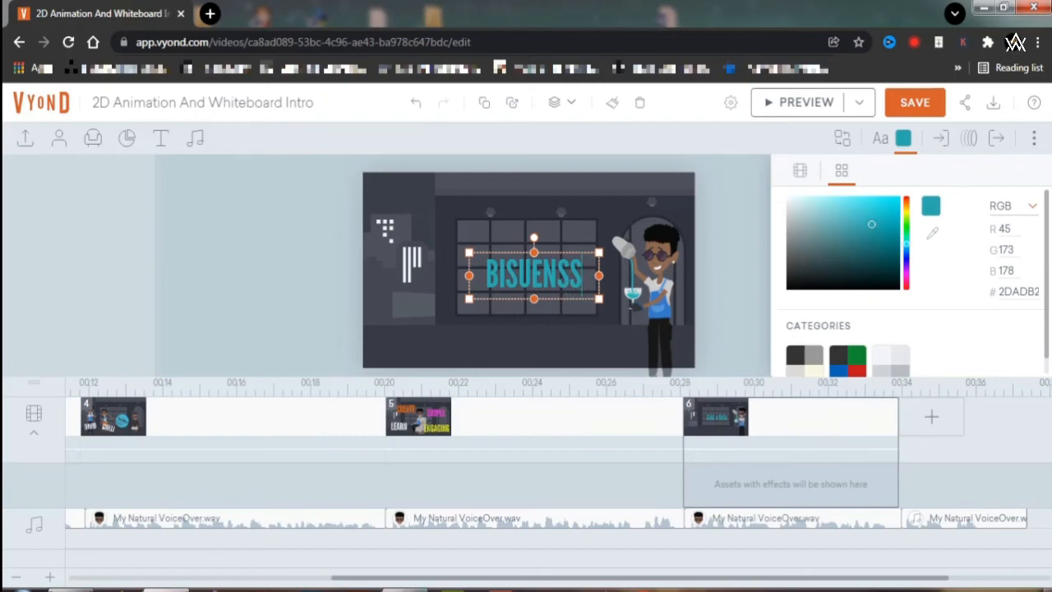
pyautogui.click(405, 589)
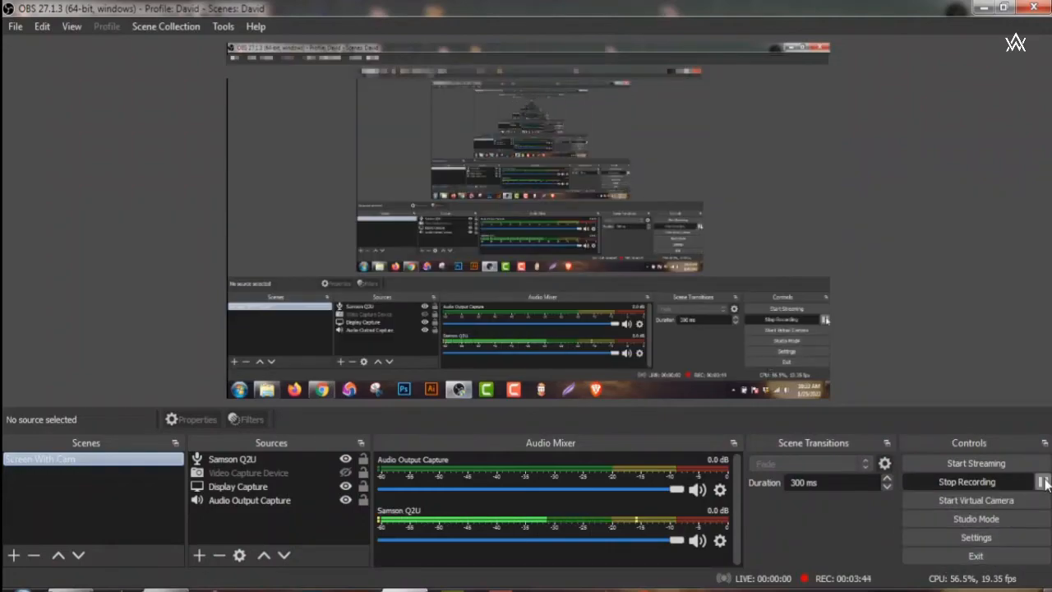
pyautogui.click(984, 8)
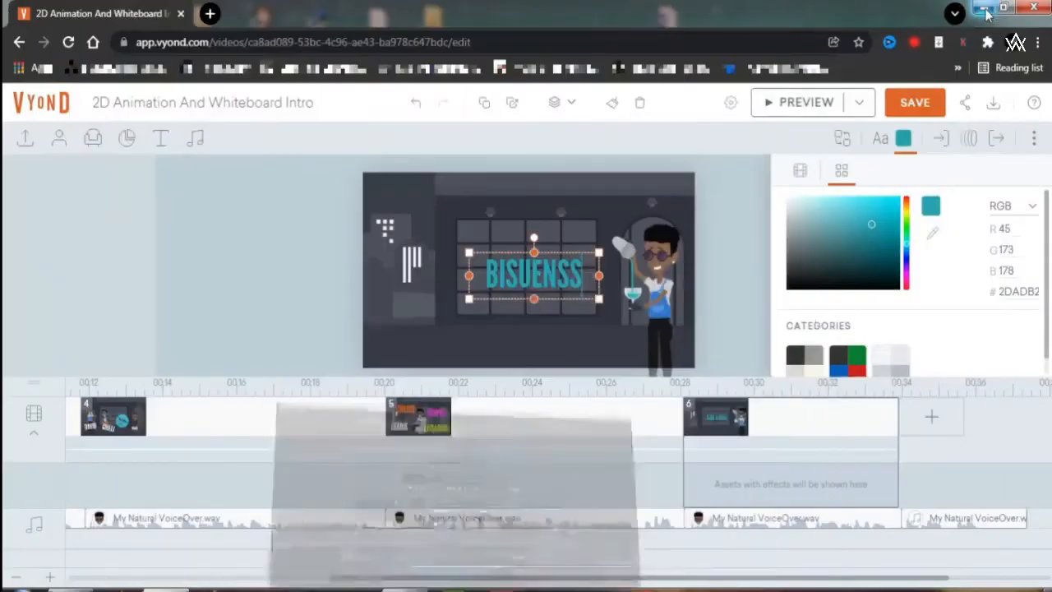
pyautogui.press('BackSpace')
pyautogui.press('BackSpace')
pyautogui.press('BackSpace')
pyautogui.press('BackSpace')
pyautogui.press('BackSpace')
pyautogui.press('BackSpace')
pyautogui.press('BackSpace')
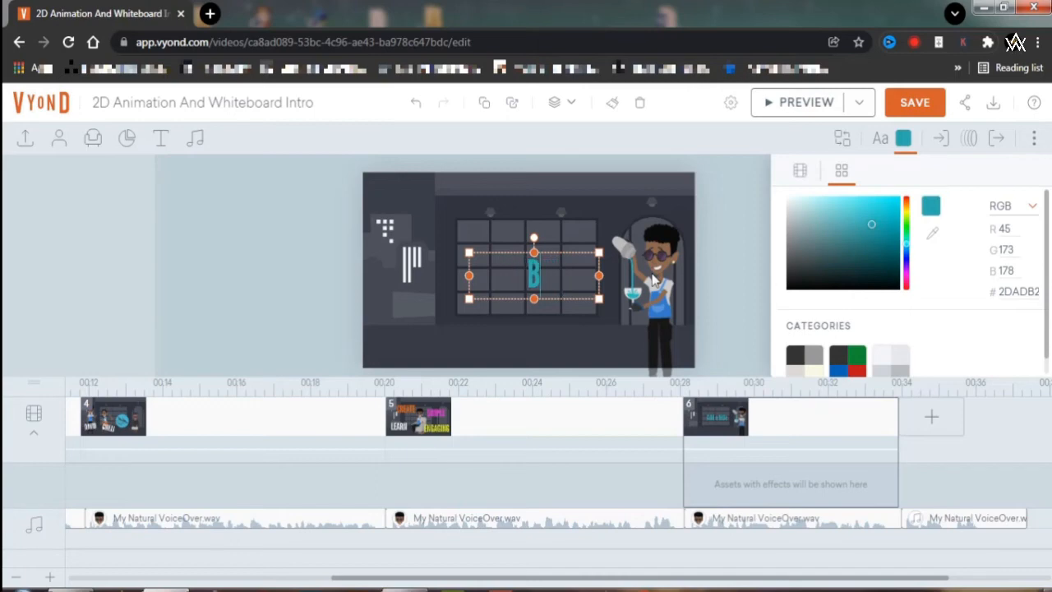
# - Complete the teal title's wording as BUSINESS, finish the text editing and select the title object
pyautogui.write('U')
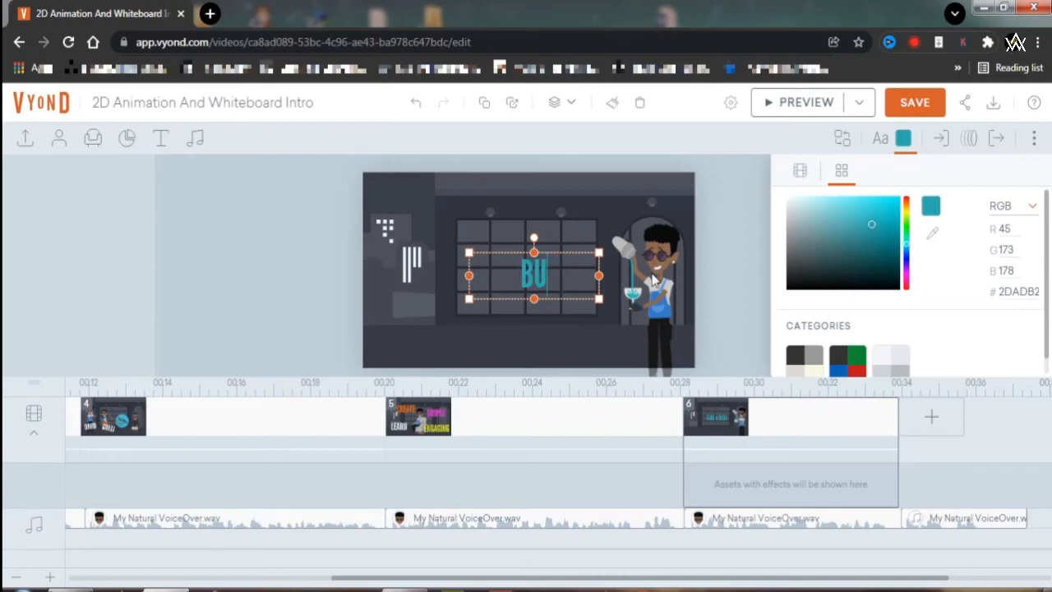
pyautogui.write('SINESS')
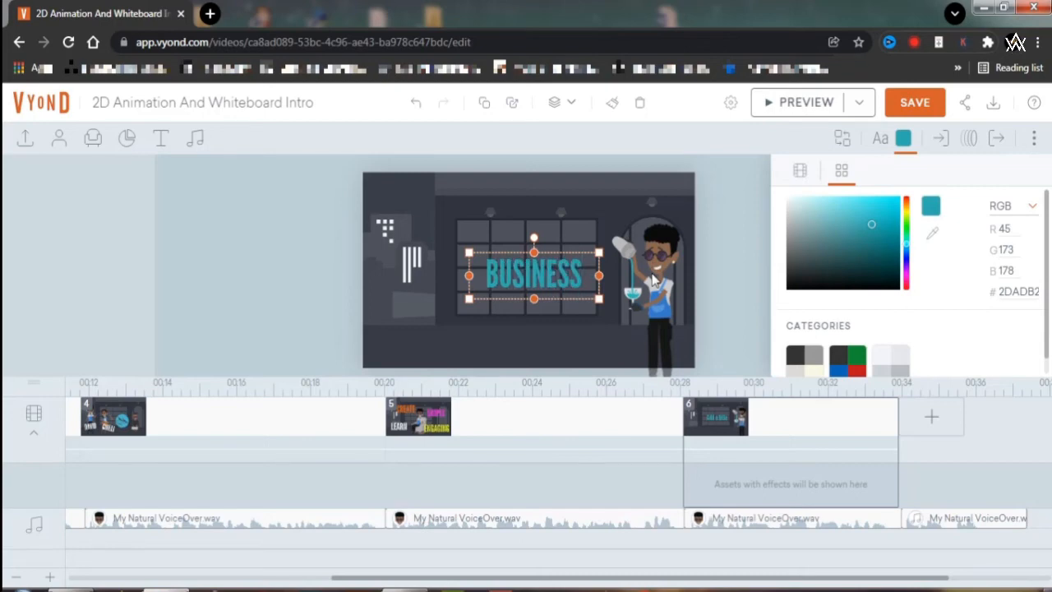
pyautogui.click(743, 249)
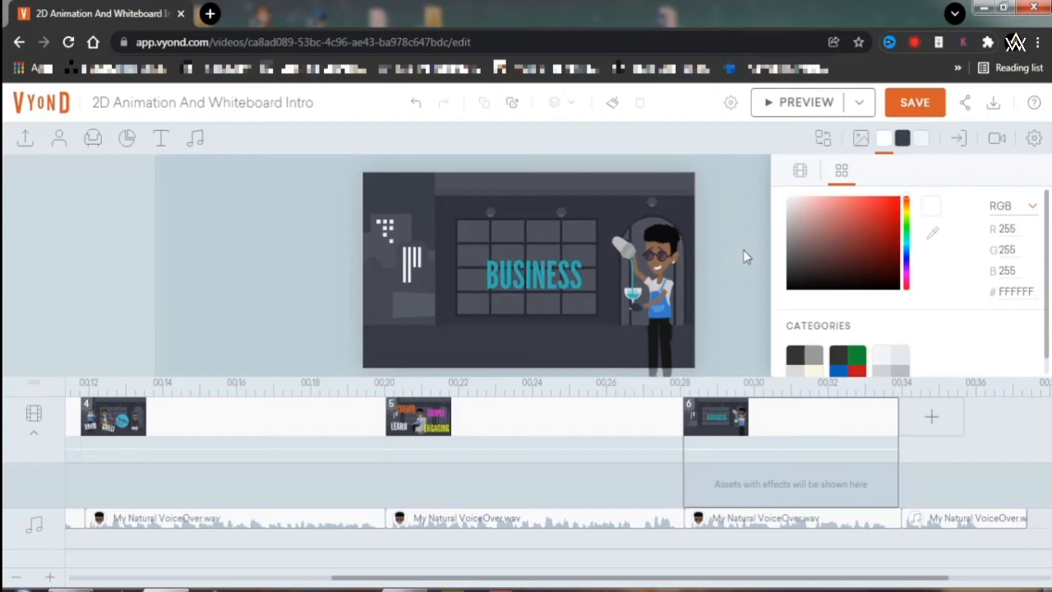
pyautogui.click(553, 278)
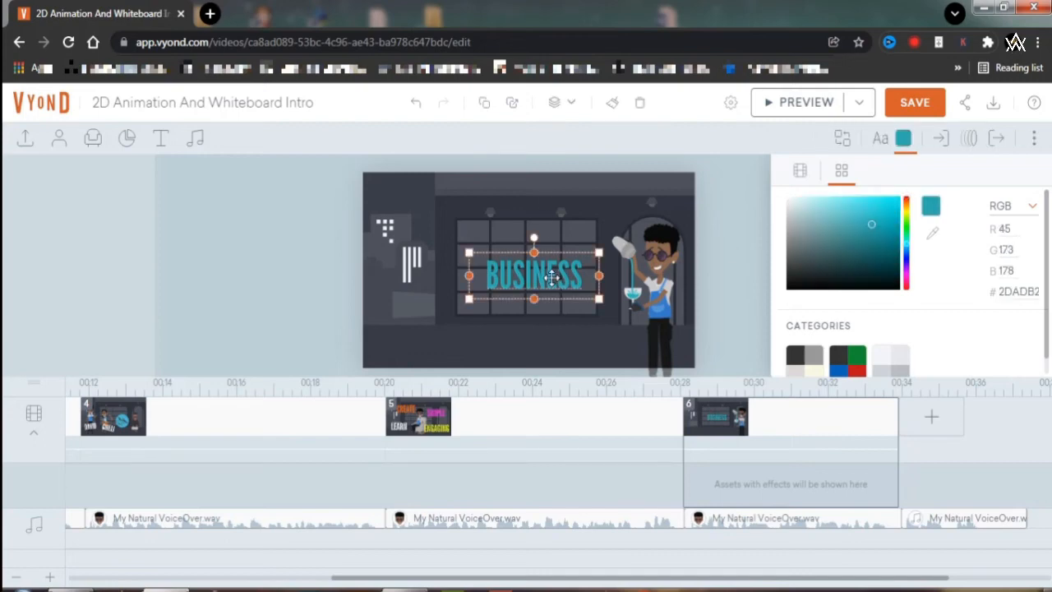
# - Move the BUSINESS title to the lower-left area of scene 6, below the buildings, and preview the scene
pyautogui.moveTo(553, 278); pyautogui.dragTo(442, 308)
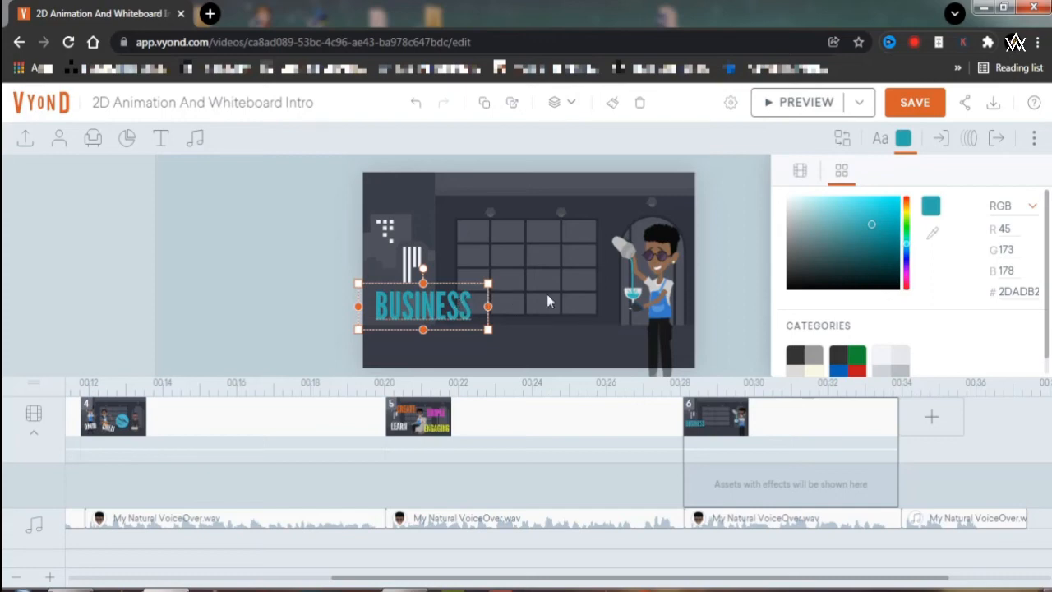
pyautogui.click(802, 103)
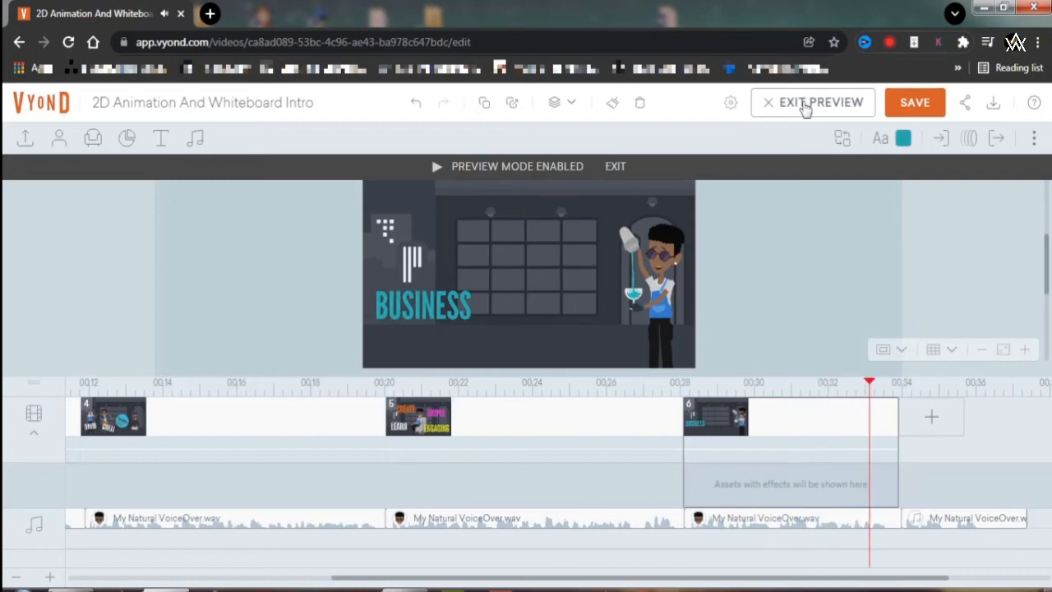
pyautogui.click(805, 107)
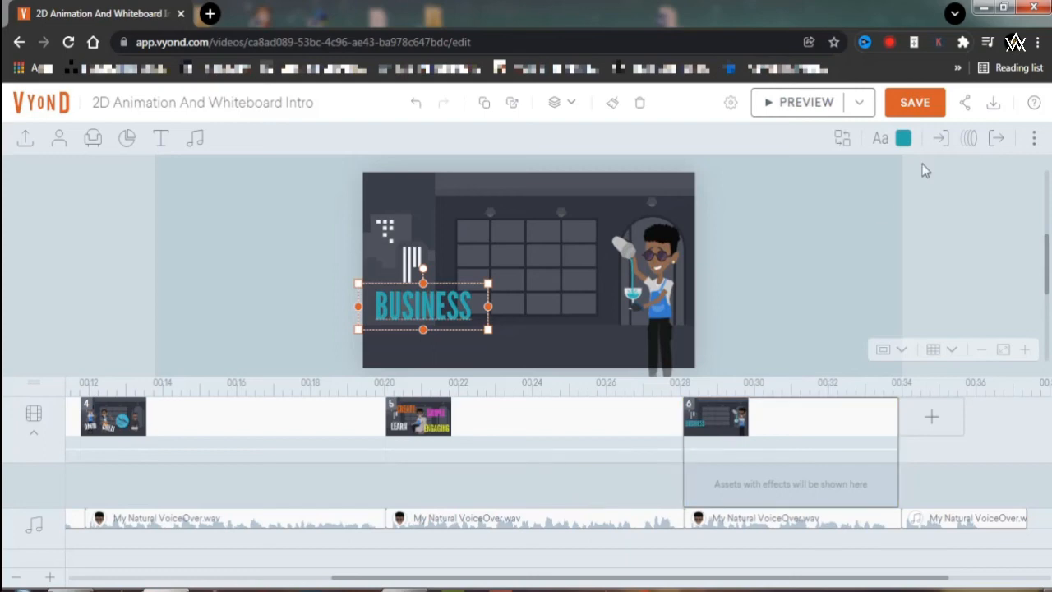
# - Give the BUSINESS title a Pop - Rings enter effect and delay its appearance to about 28.46 s
pyautogui.click(943, 141)
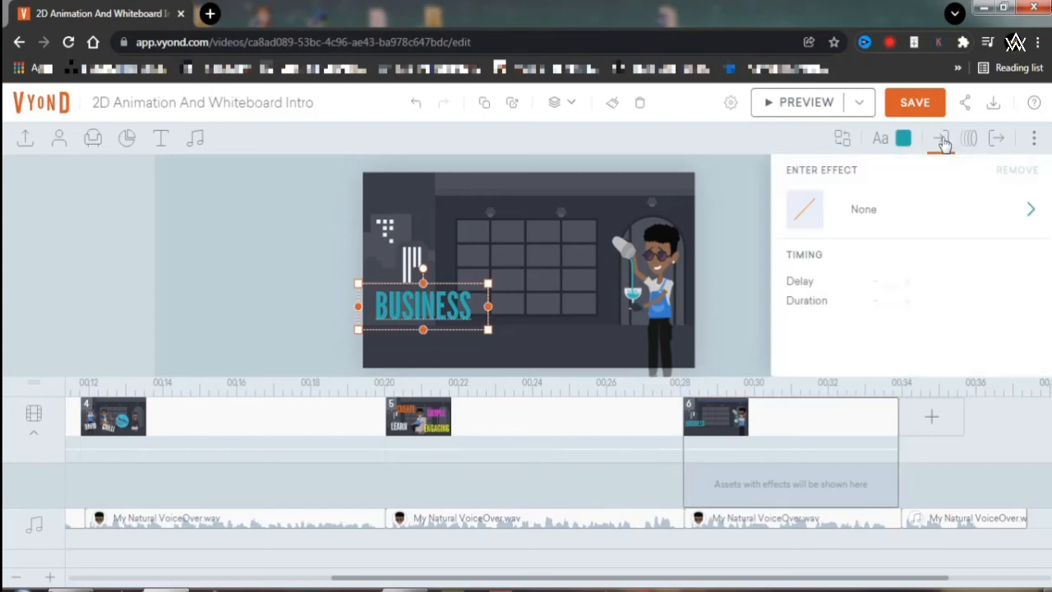
pyautogui.click(877, 217)
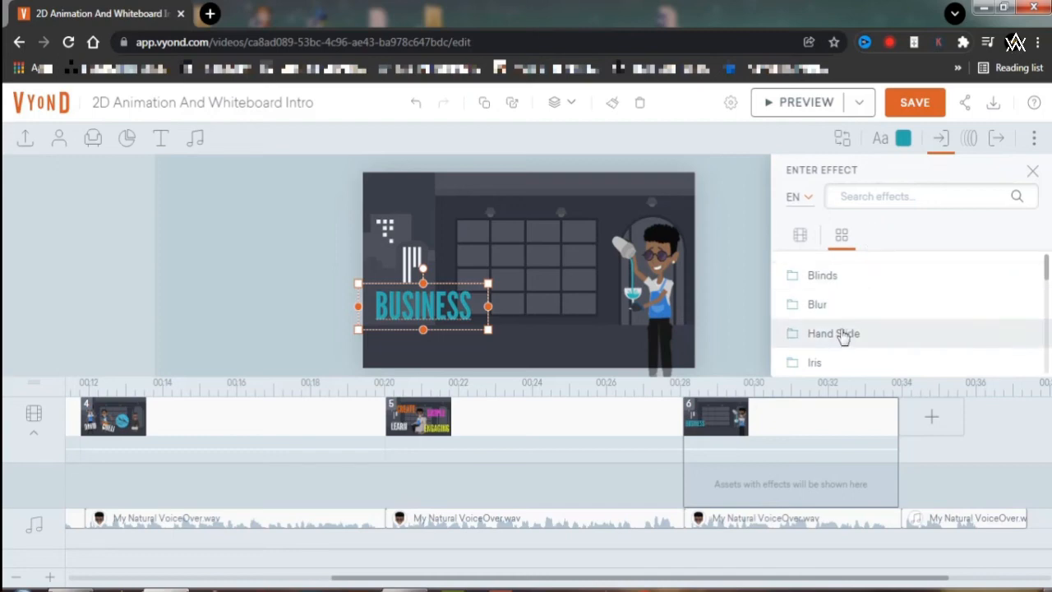
pyautogui.scroll(-1, 833, 366)
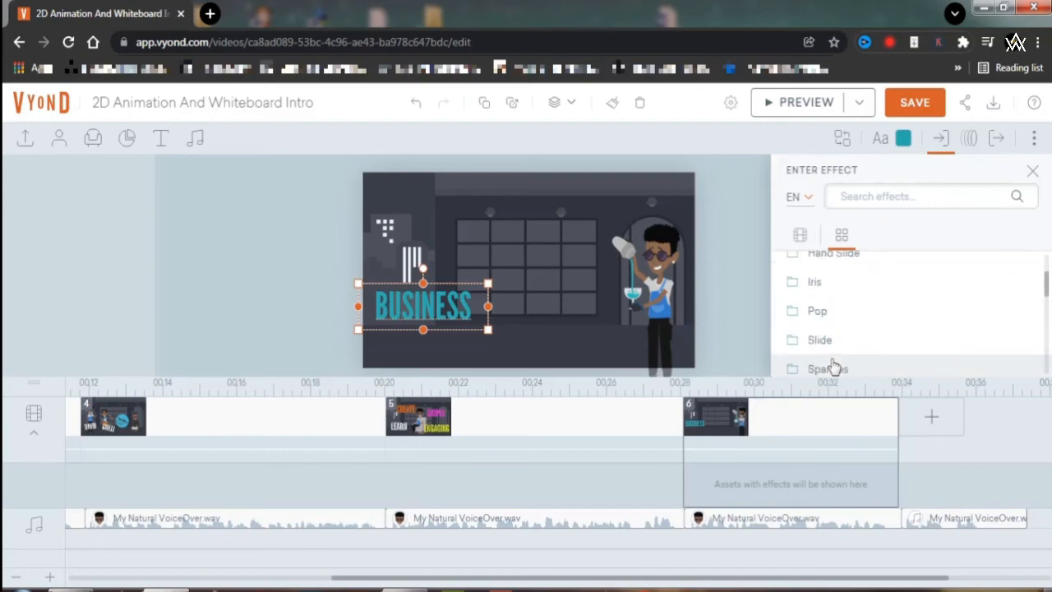
pyautogui.click(831, 316)
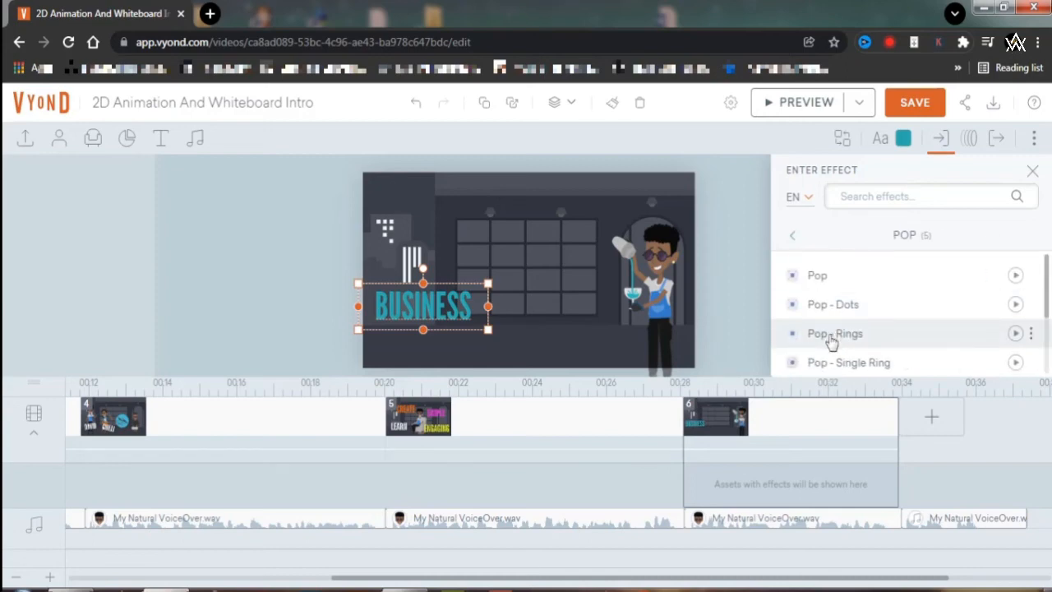
pyautogui.click(831, 337)
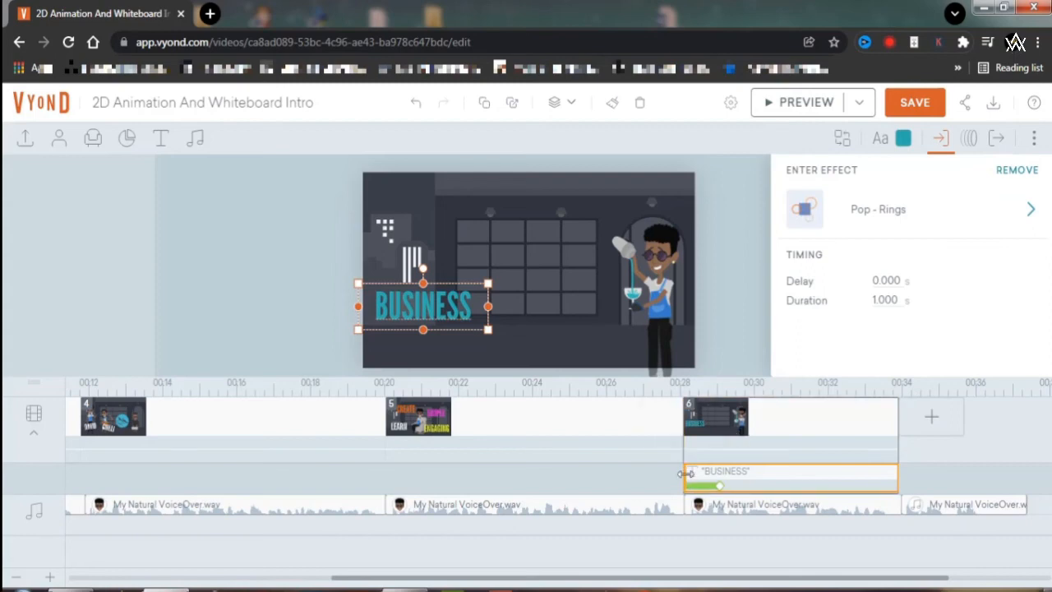
pyautogui.moveTo(686, 473); pyautogui.dragTo(698, 472)
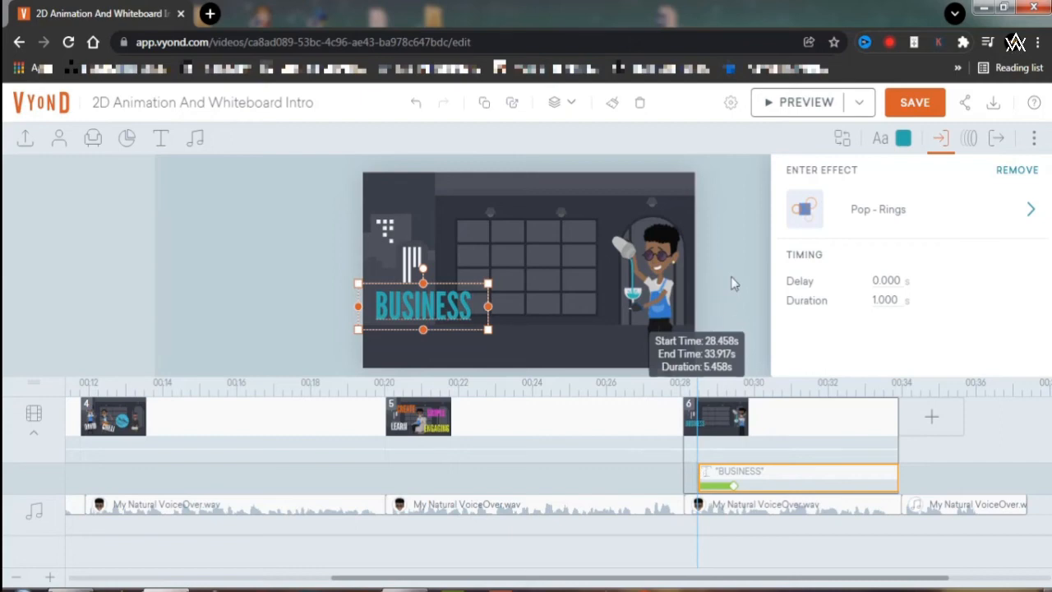
pyautogui.click(738, 199)
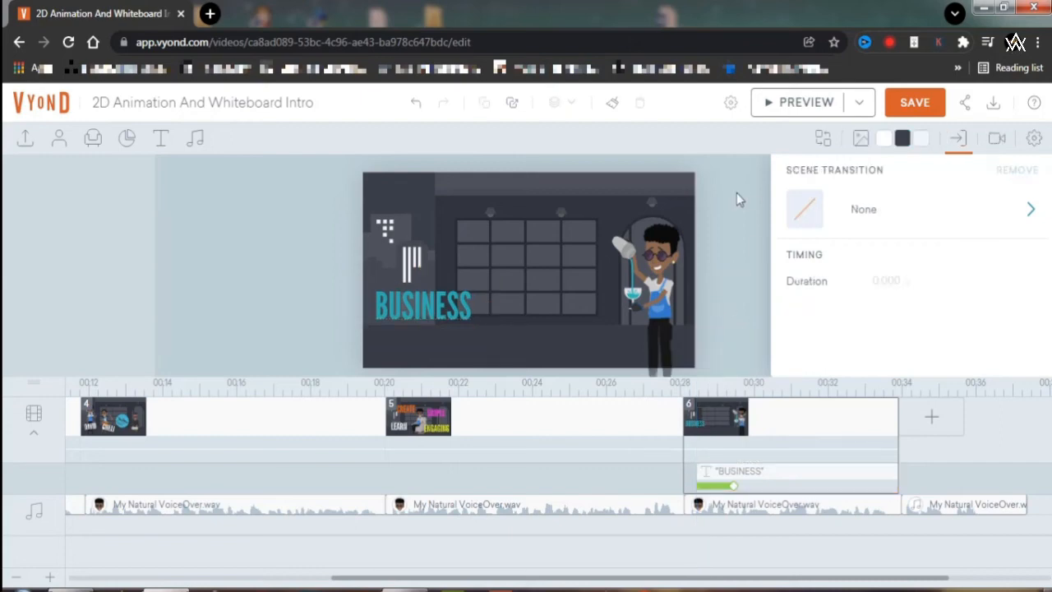
# - Add a camera to scene 6, shrink it to about 287 × 161 px and frame the drink-pouring character
pyautogui.click(997, 140)
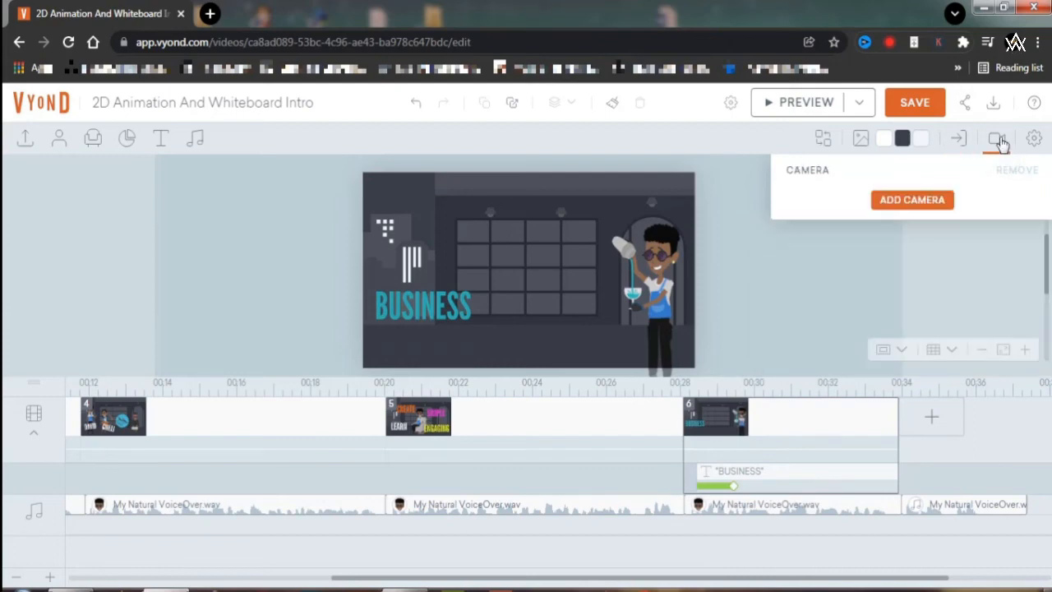
pyautogui.click(912, 199)
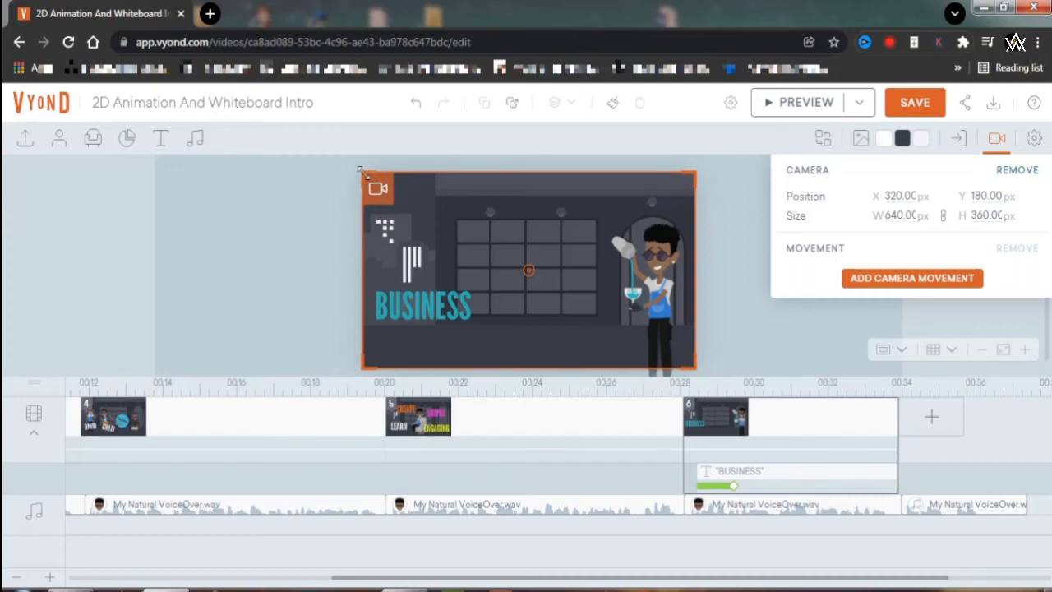
pyautogui.moveTo(360, 168); pyautogui.dragTo(542, 232)
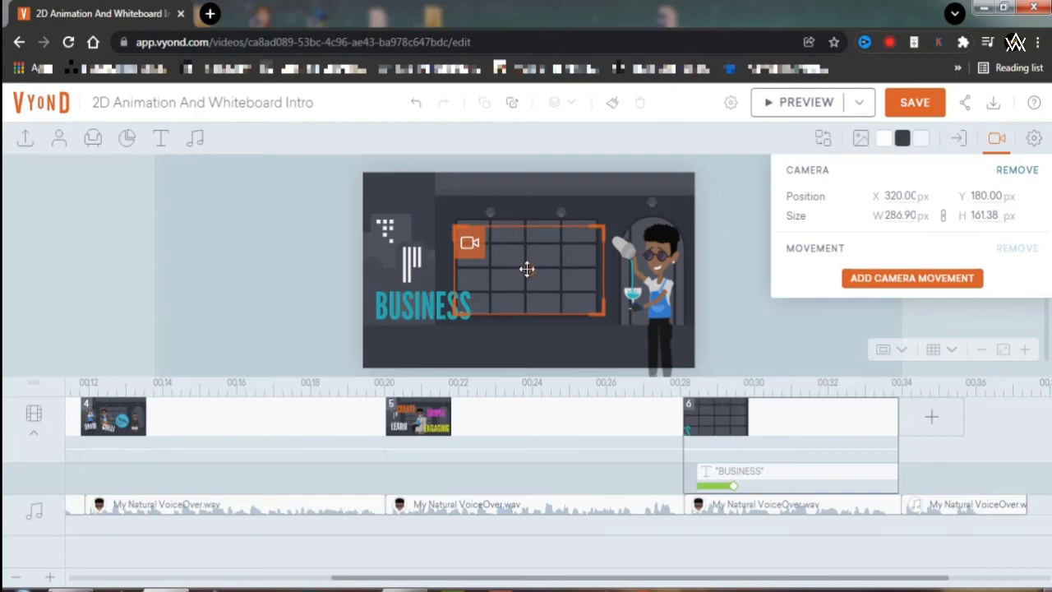
pyautogui.moveTo(548, 269); pyautogui.dragTo(625, 266)
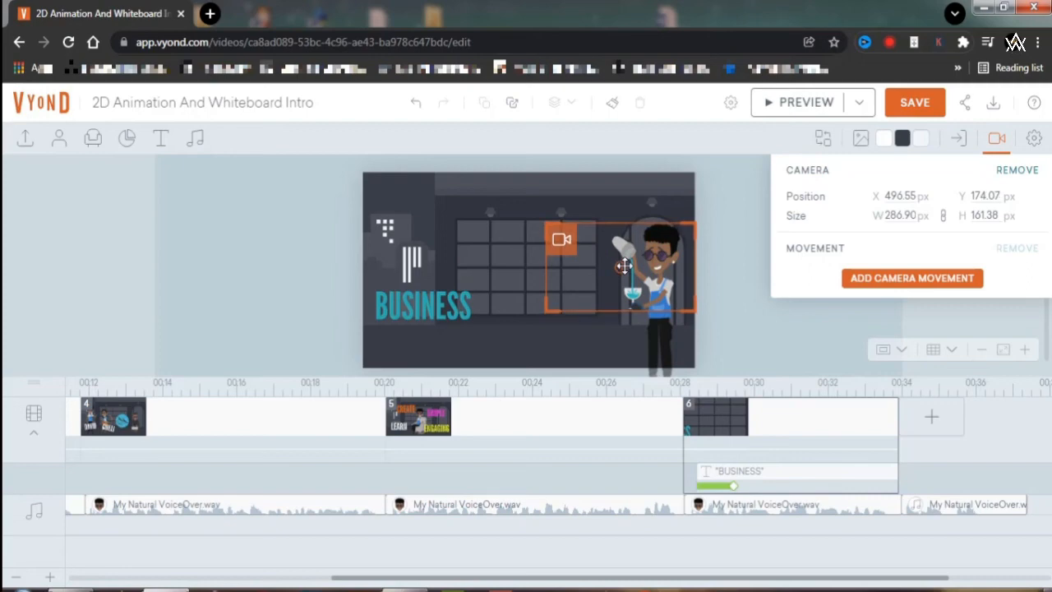
# - Add a whole-scene camera movement from the character to an end frame over the BUSINESS title, and preview it
pyautogui.click(886, 281)
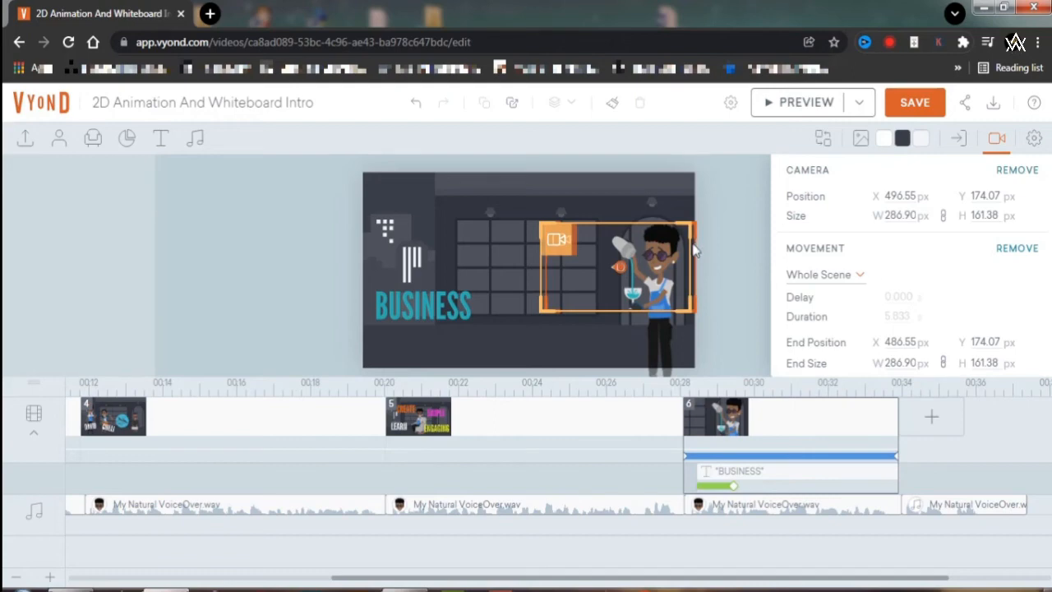
pyautogui.moveTo(610, 267); pyautogui.dragTo(427, 309)
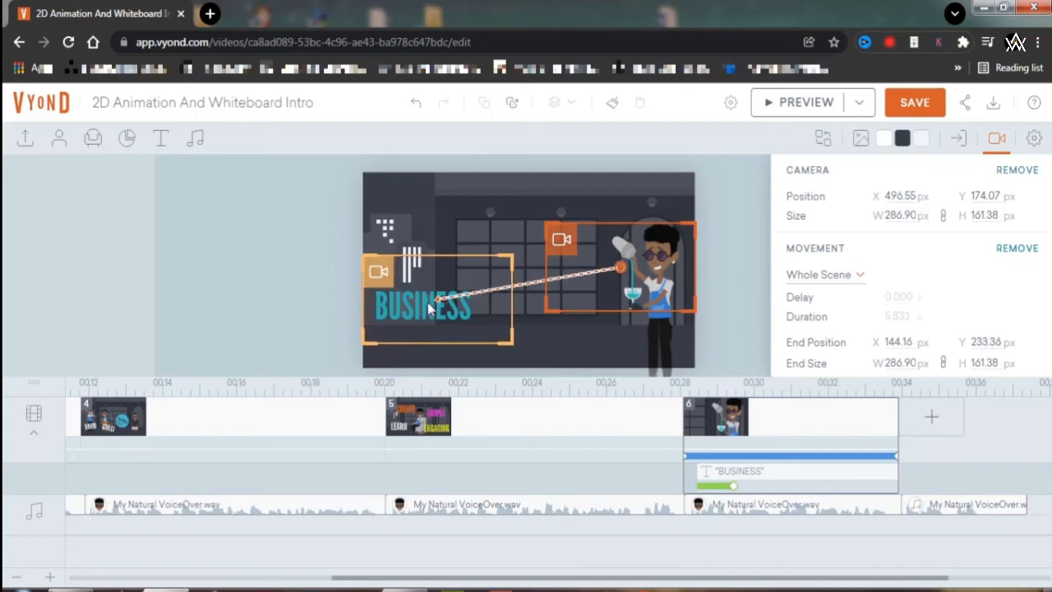
pyautogui.click(801, 106)
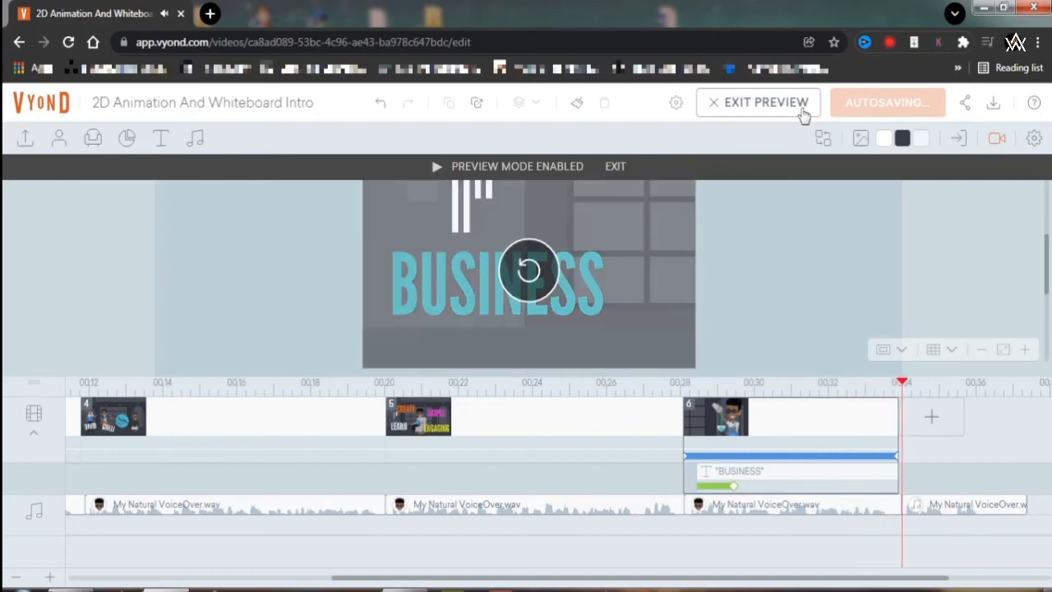
pyautogui.click(617, 168)
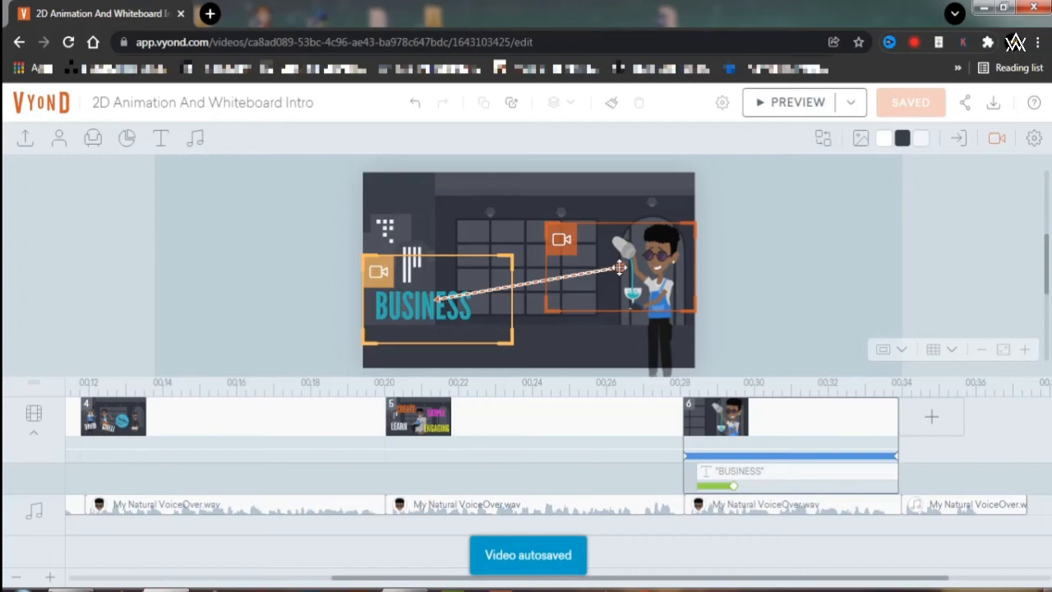
# - Remove the camera movement and the camera from scene 6
pyautogui.click(997, 142)
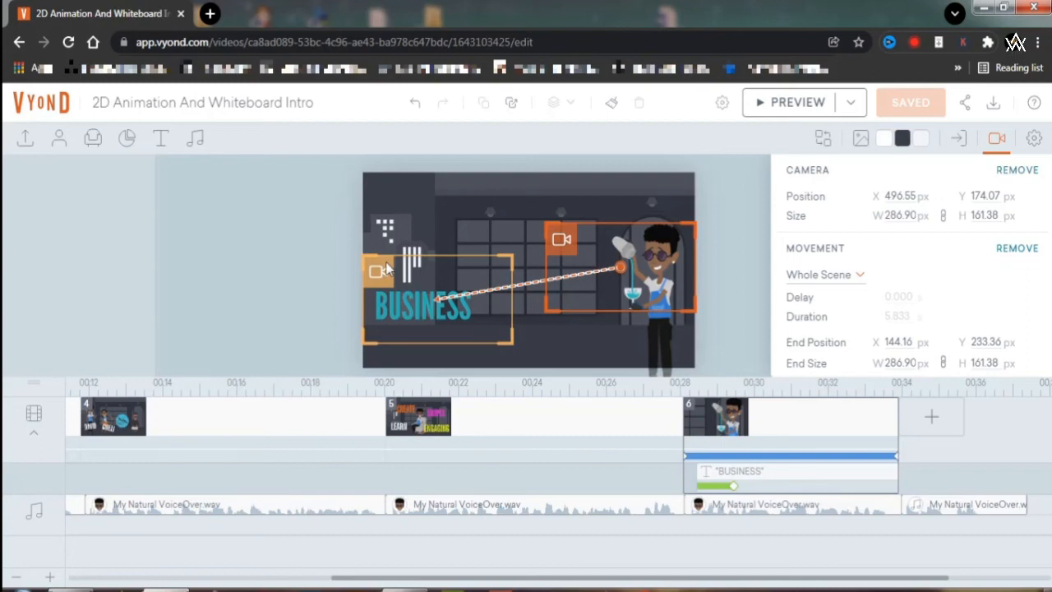
pyautogui.press('Delete')
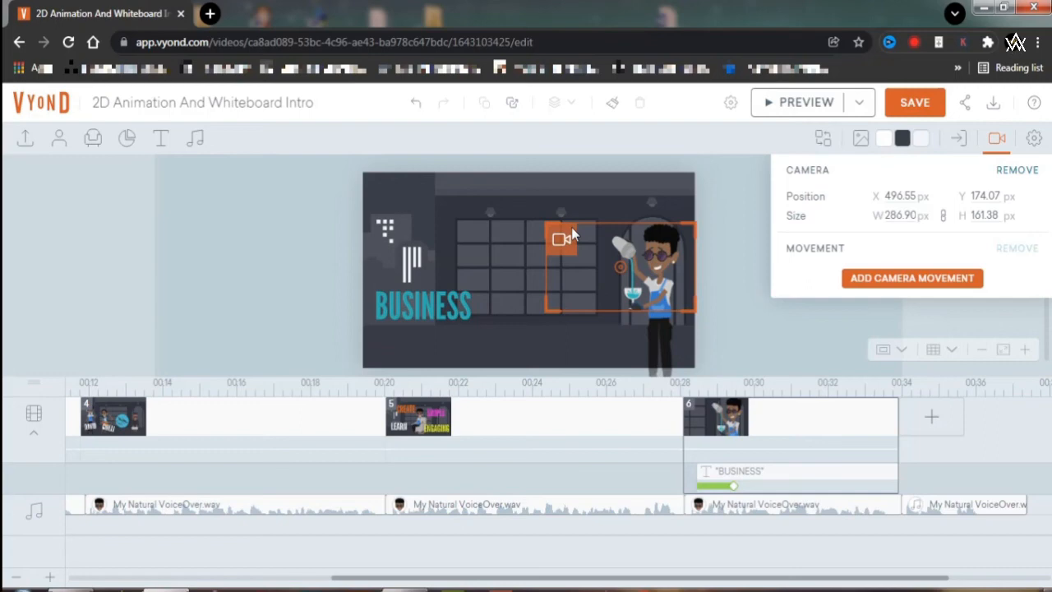
pyautogui.press('Delete')
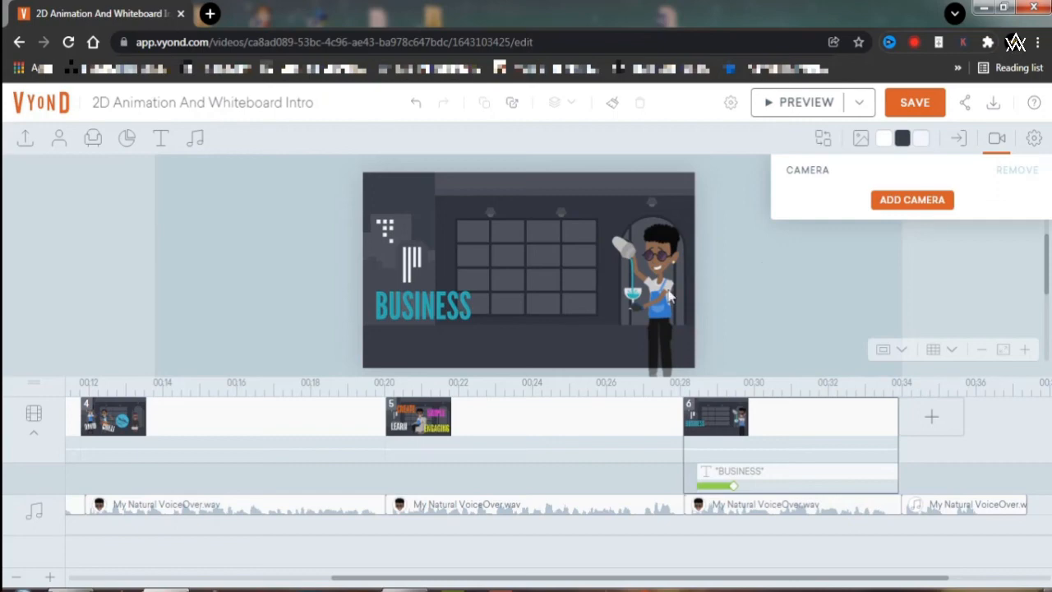
# - Duplicate the BUSINESS title and place the copy beside the original, between it and the character
pyautogui.click(442, 307)
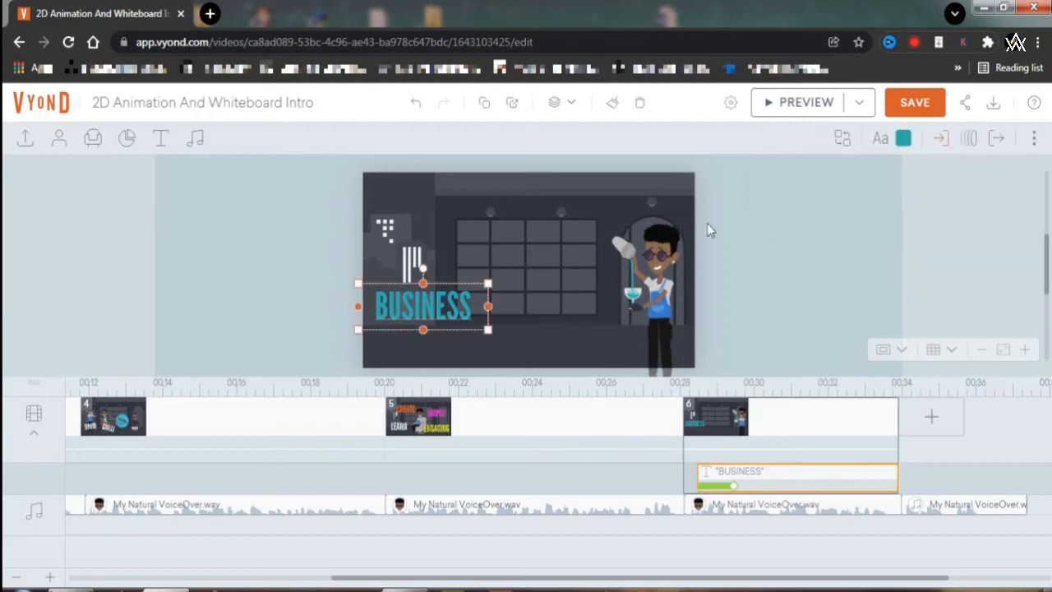
pyautogui.rightClick(453, 297)
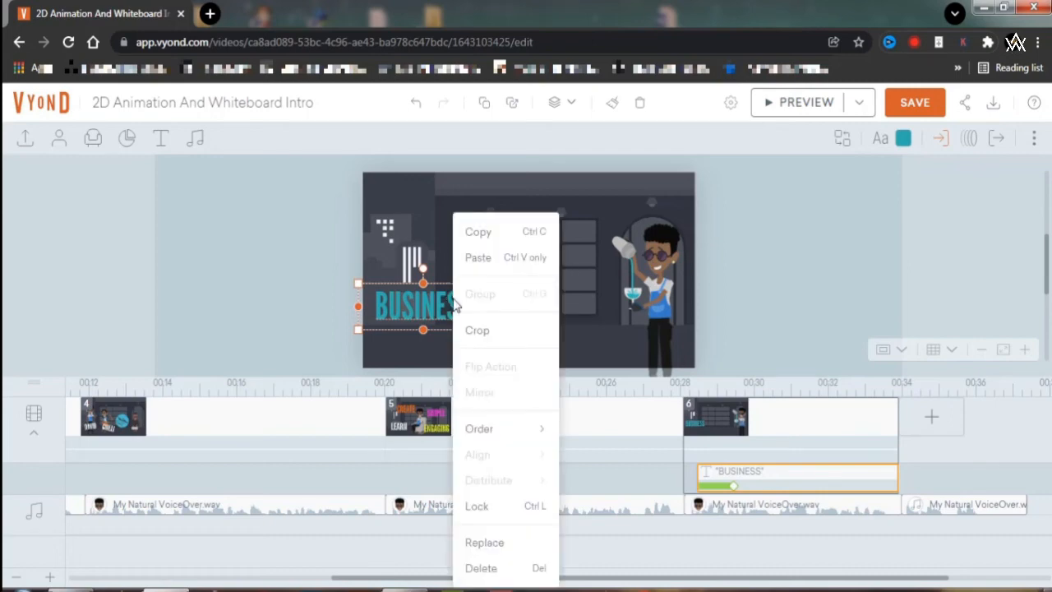
pyautogui.click(478, 232)
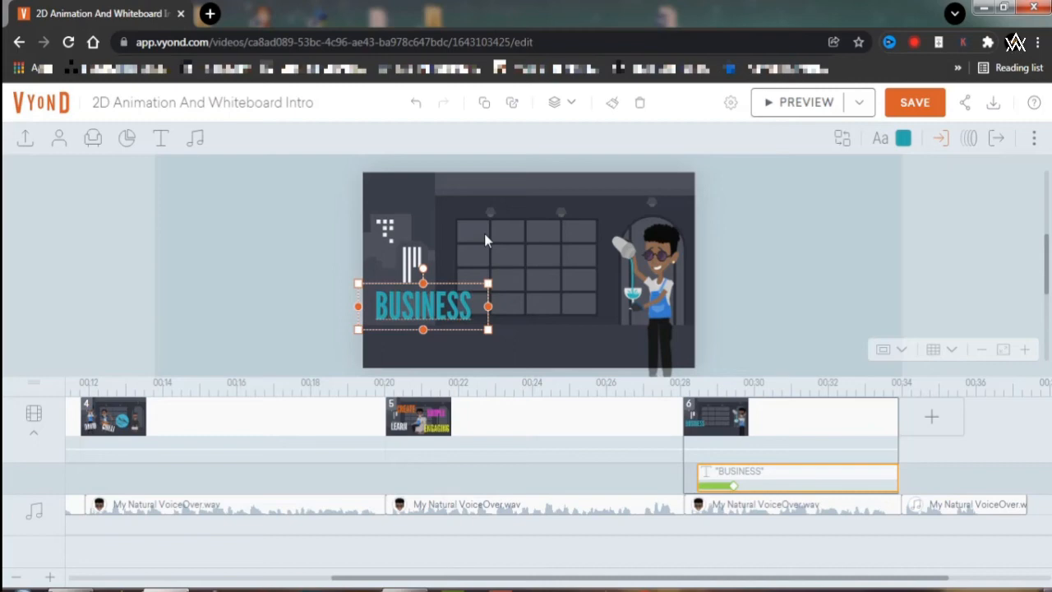
pyautogui.hotkey('ctrl', 'v')
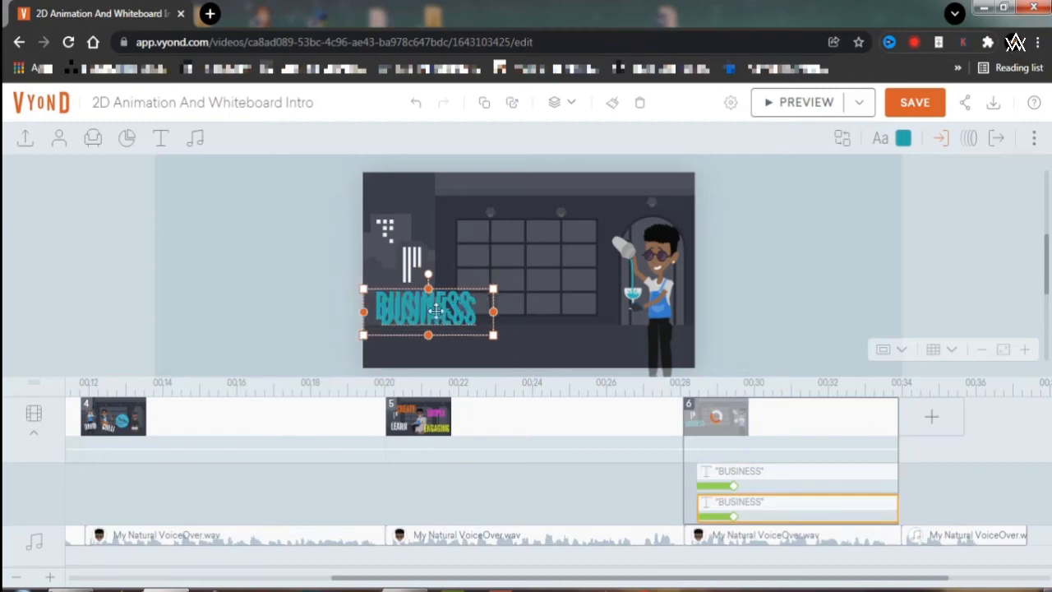
pyautogui.moveTo(436, 311); pyautogui.dragTo(552, 305)
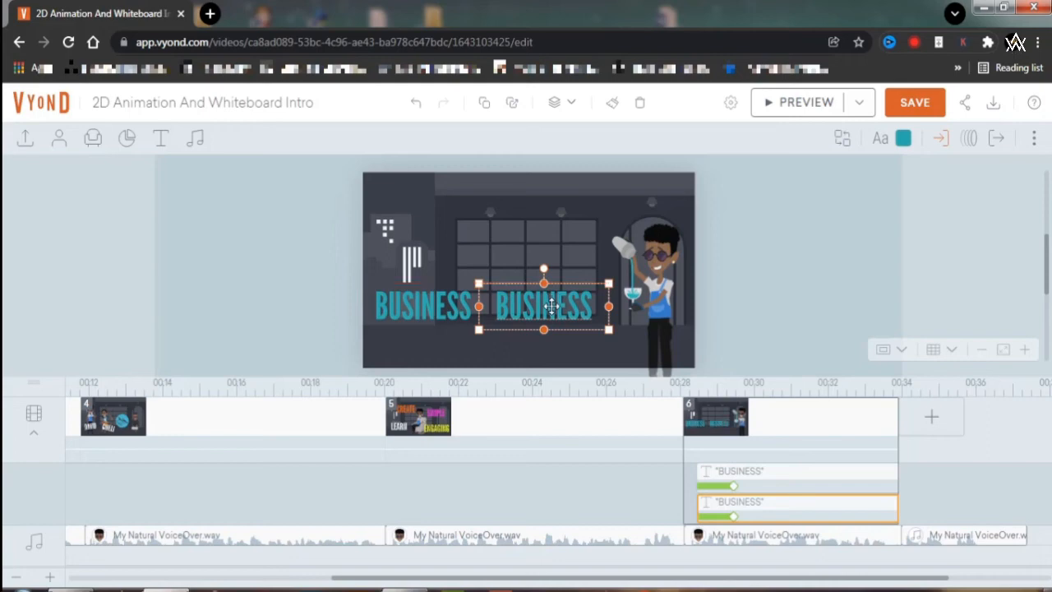
# - Replace the wording of the copied title with PERSONAL
pyautogui.doubleClick(551, 305)
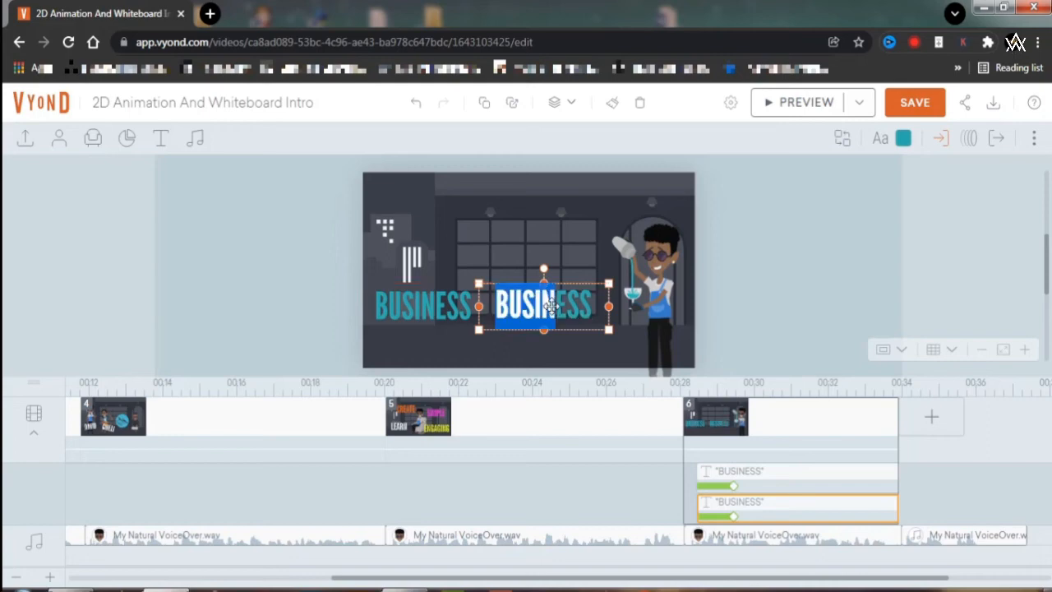
pyautogui.hotkey('ctrl', 'a')
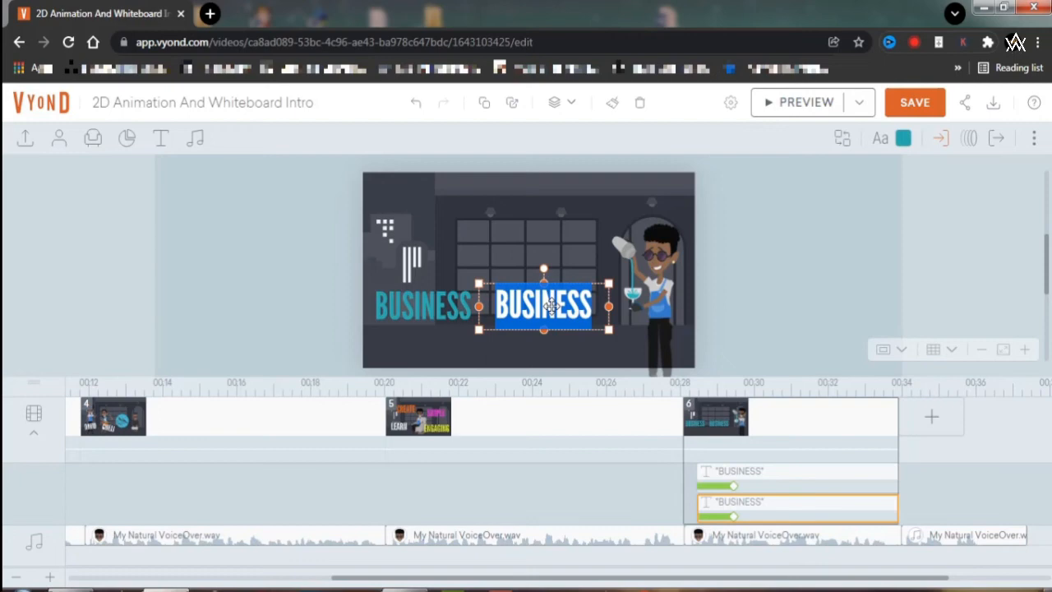
pyautogui.write('PERSONAL')
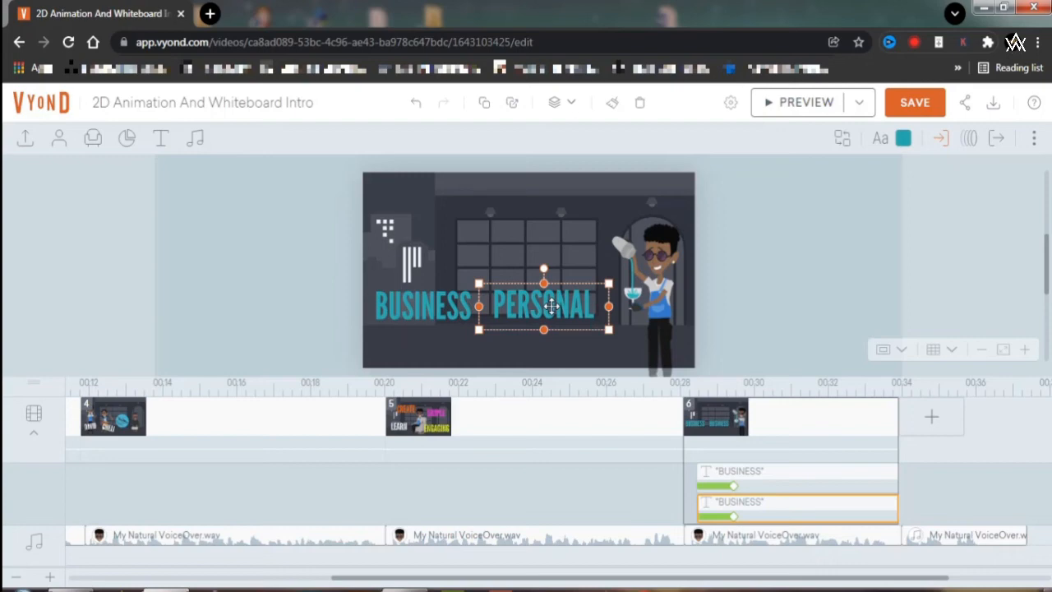
# - Recolour the PERSONAL title bright yellow #EDF608
pyautogui.doubleClick(551, 305)
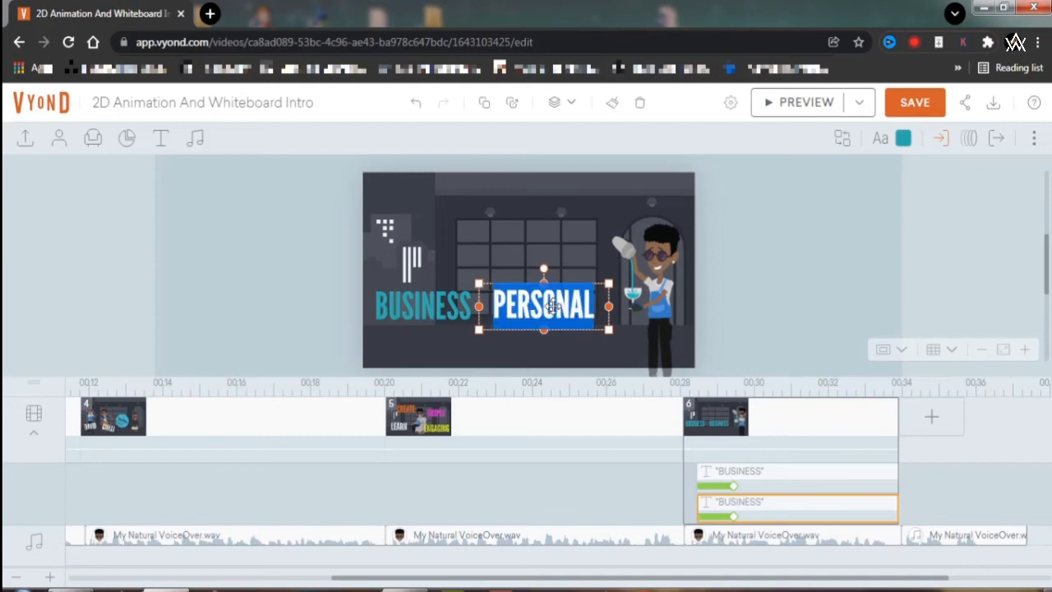
pyautogui.click(902, 141)
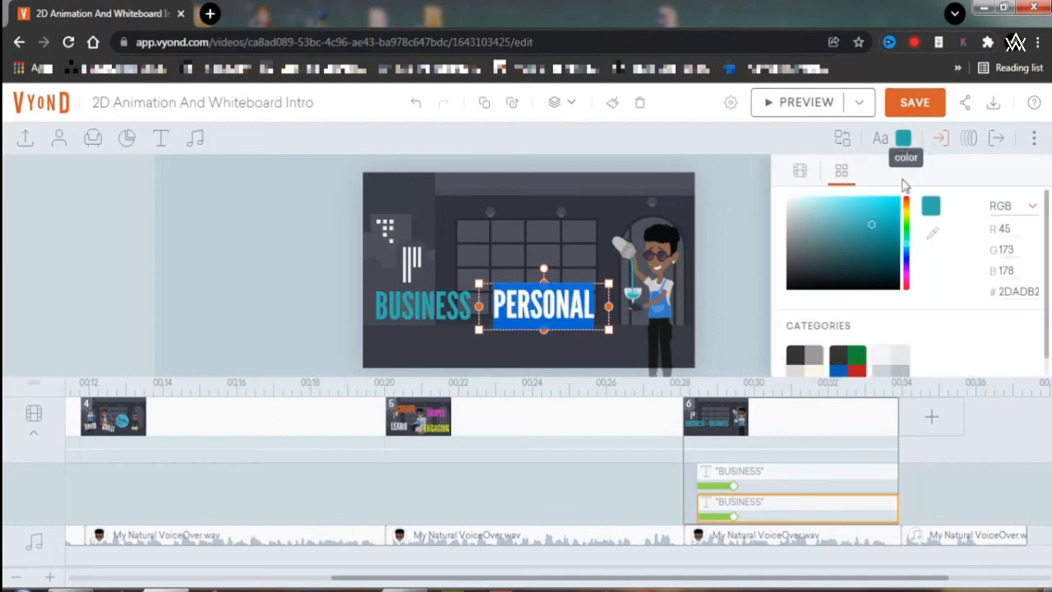
pyautogui.click(907, 214)
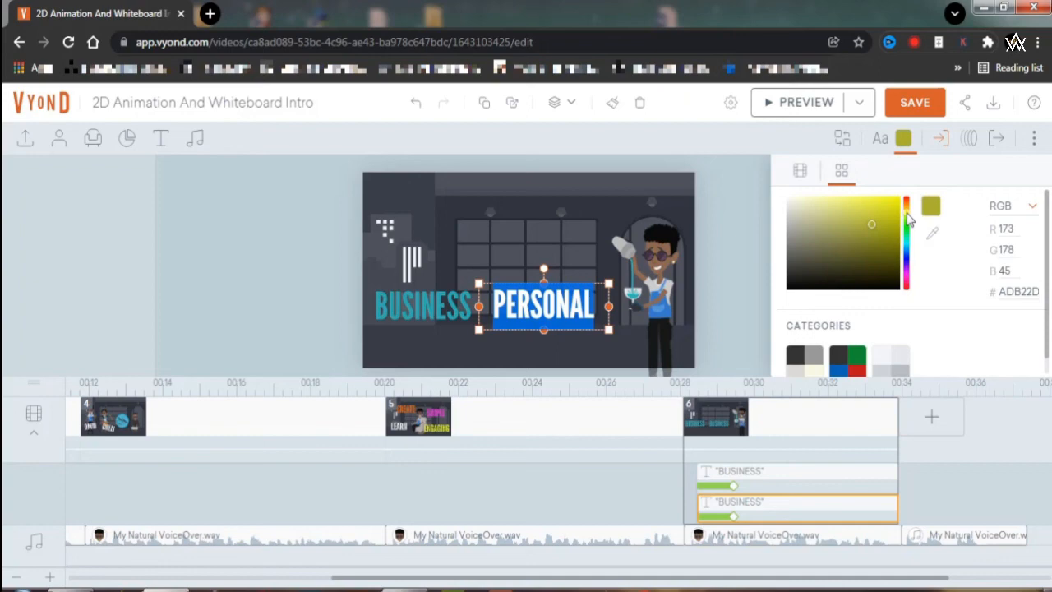
pyautogui.click(757, 249)
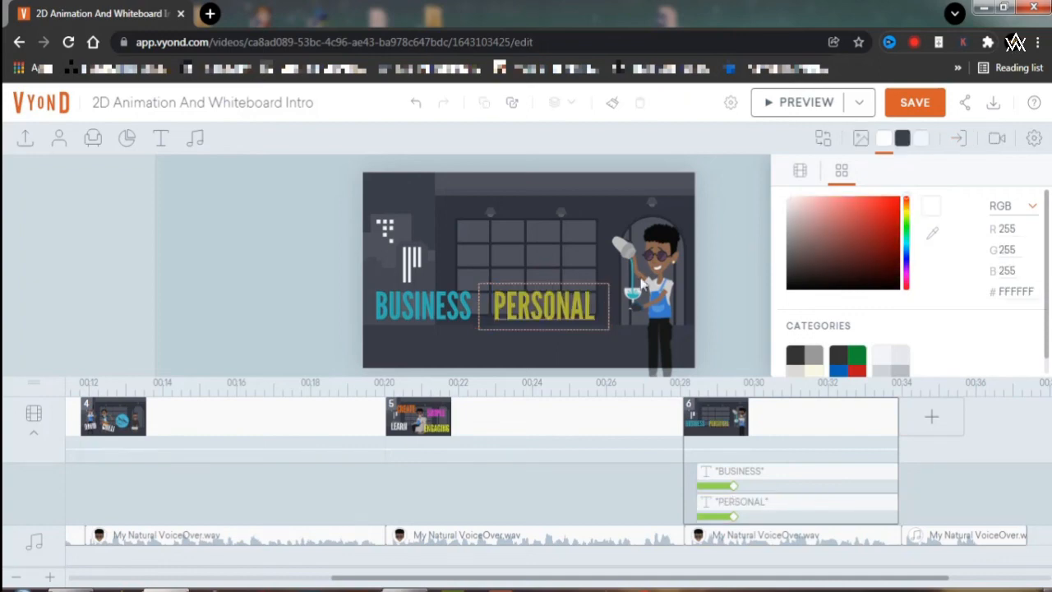
pyautogui.click(579, 302)
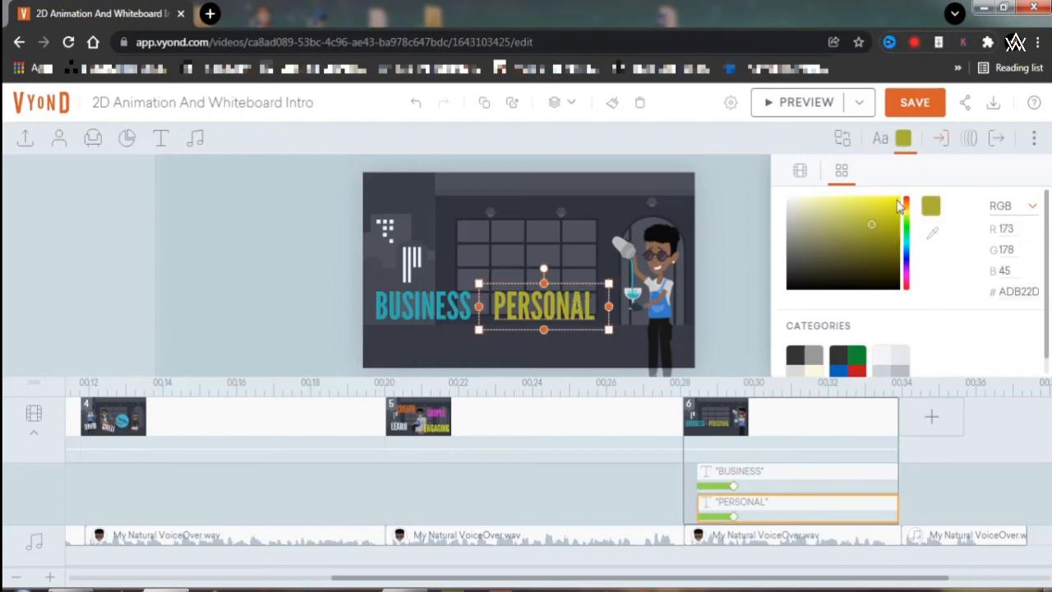
pyautogui.click(899, 208)
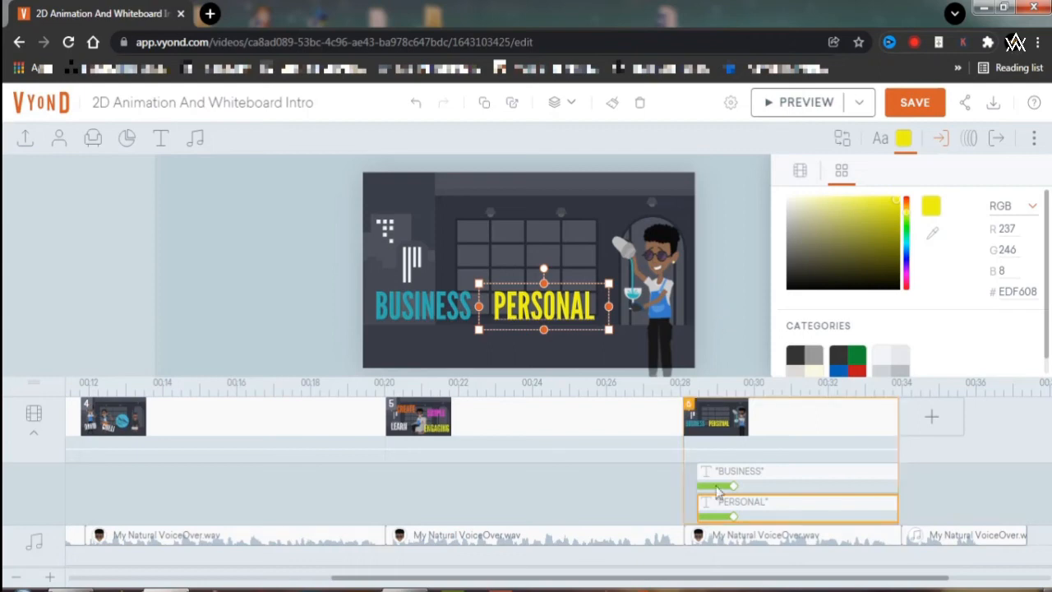
# - Delay the PERSONAL title's start in scene 6 until the BUSINESS title's enter effect has finished
pyautogui.moveTo(699, 506)
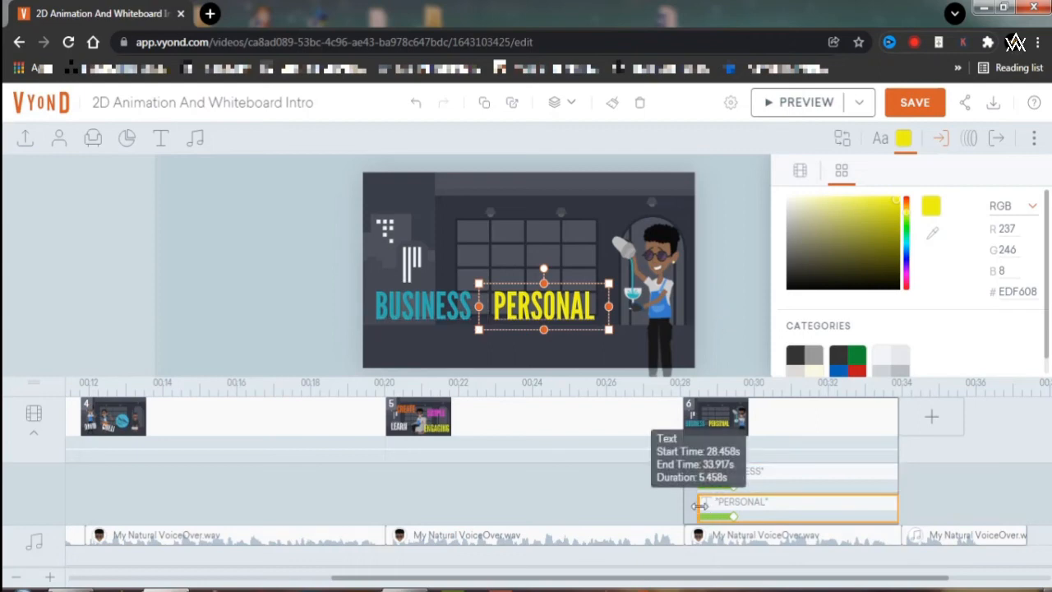
pyautogui.moveTo(699, 506); pyautogui.dragTo(742, 504)
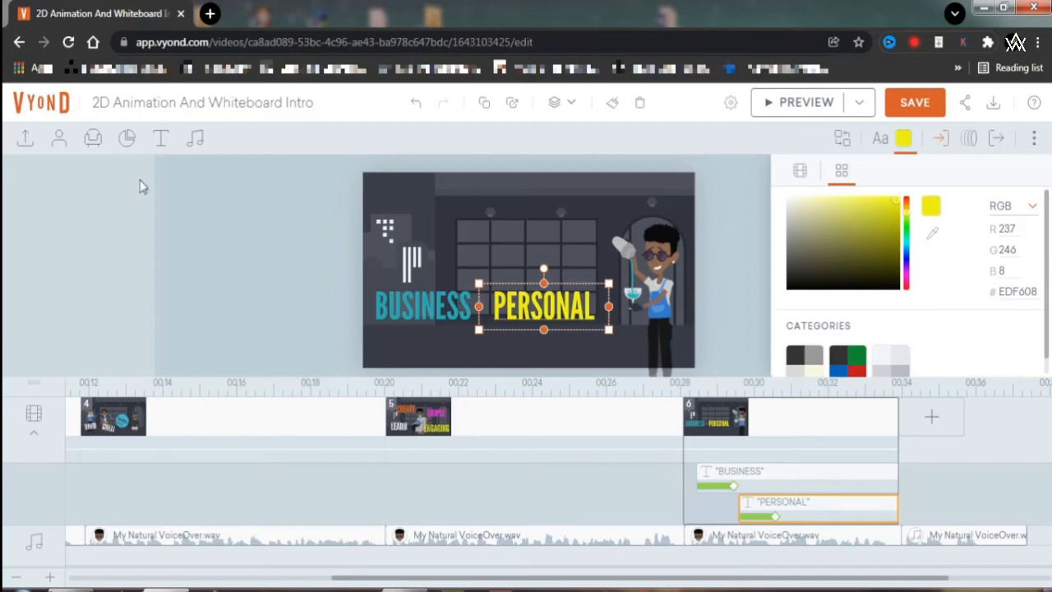
# - Add the office character in a white shirt and yellow tie to scene 6 from the Office character category
pyautogui.click(63, 148)
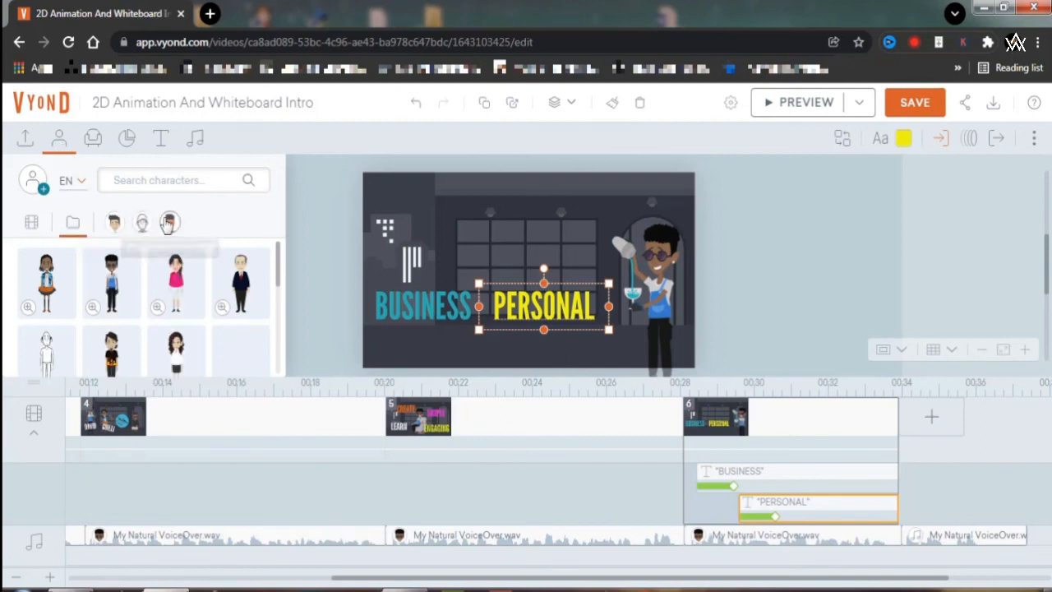
pyautogui.click(116, 229)
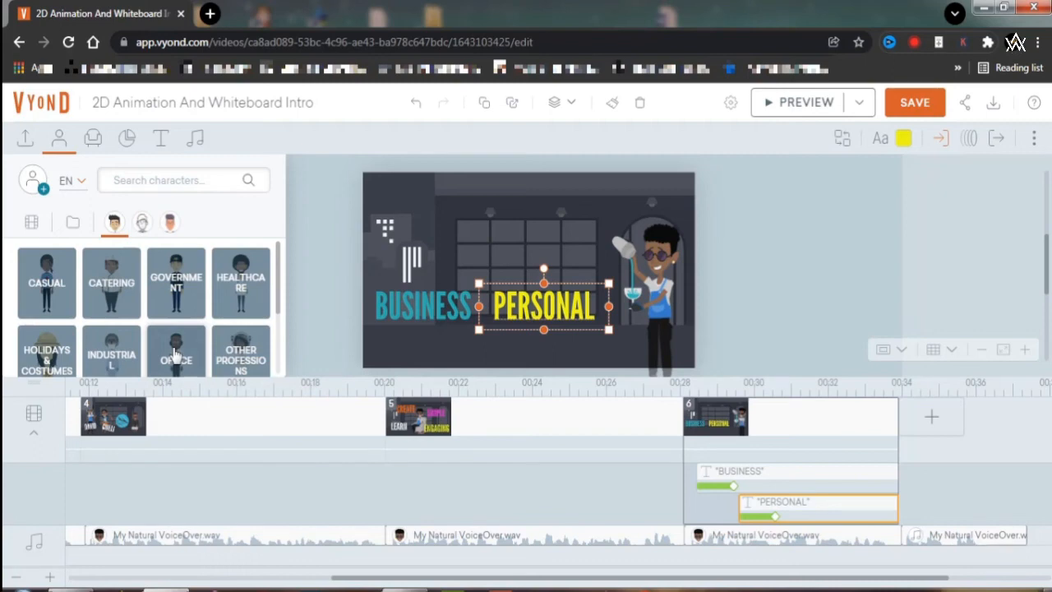
pyautogui.click(174, 353)
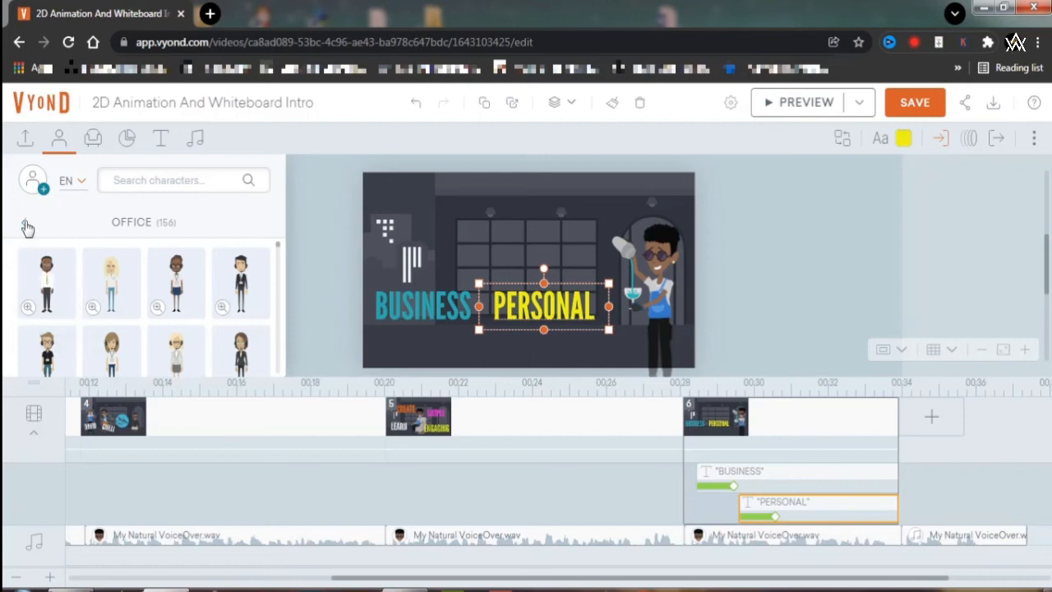
pyautogui.click(47, 282)
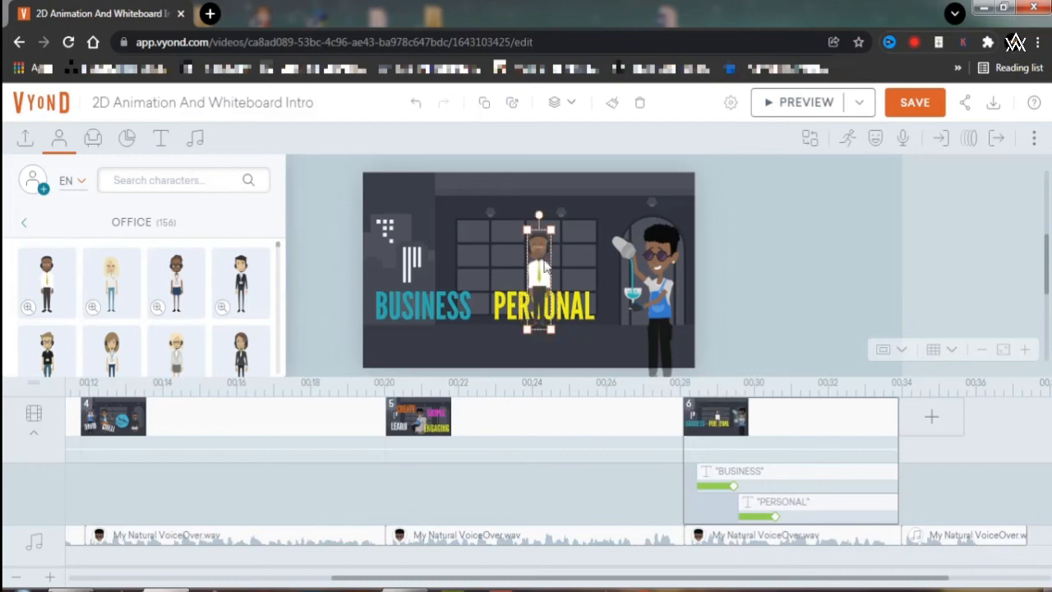
# - Shrink the office character and place it directly above the BUSINESS title
pyautogui.moveTo(540, 261); pyautogui.dragTo(429, 222)
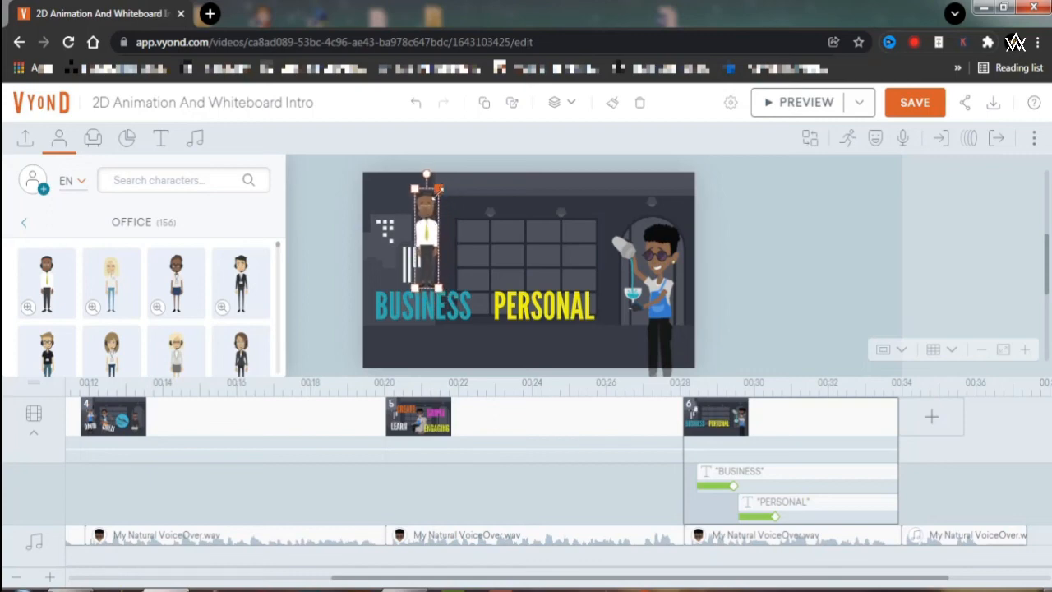
pyautogui.moveTo(431, 217); pyautogui.dragTo(434, 213)
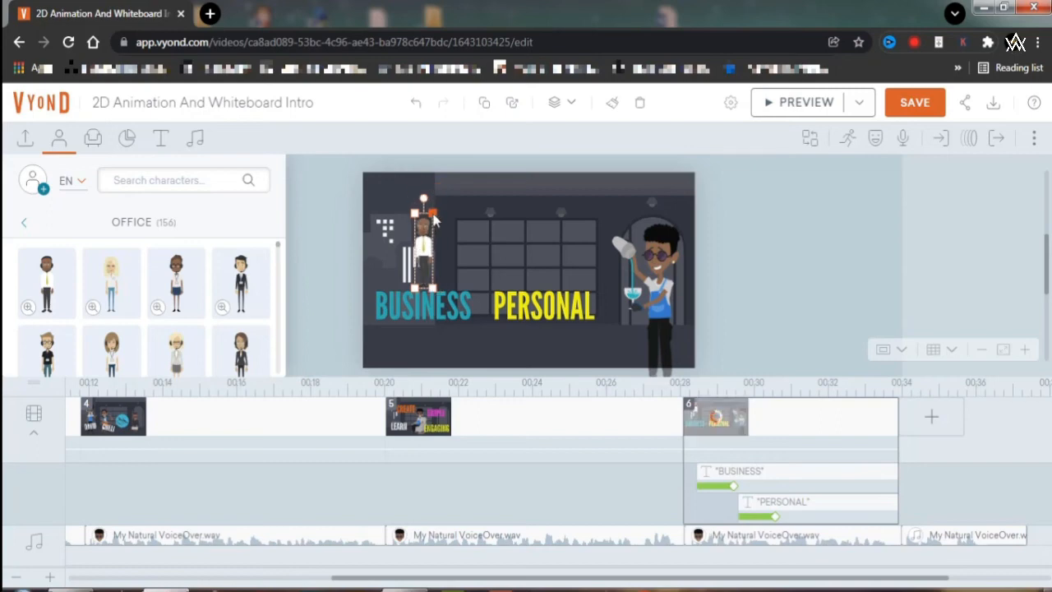
pyautogui.moveTo(425, 244); pyautogui.dragTo(442, 244)
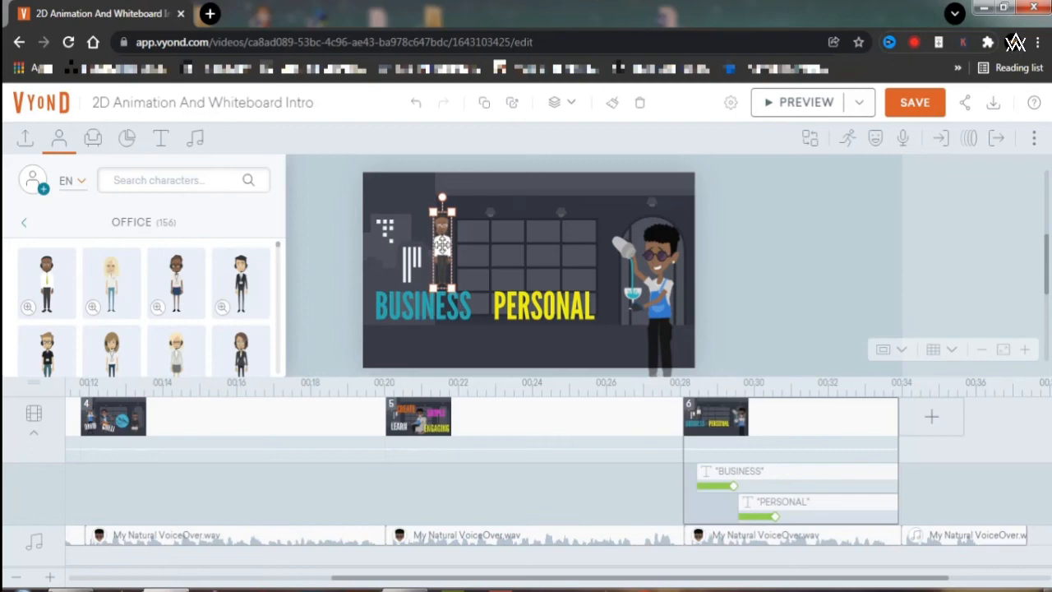
pyautogui.moveTo(443, 247)
pyautogui.mouseDown()
pyautogui.moveTo(452, 246)
pyautogui.moveTo(440, 252)
pyautogui.mouseUp()
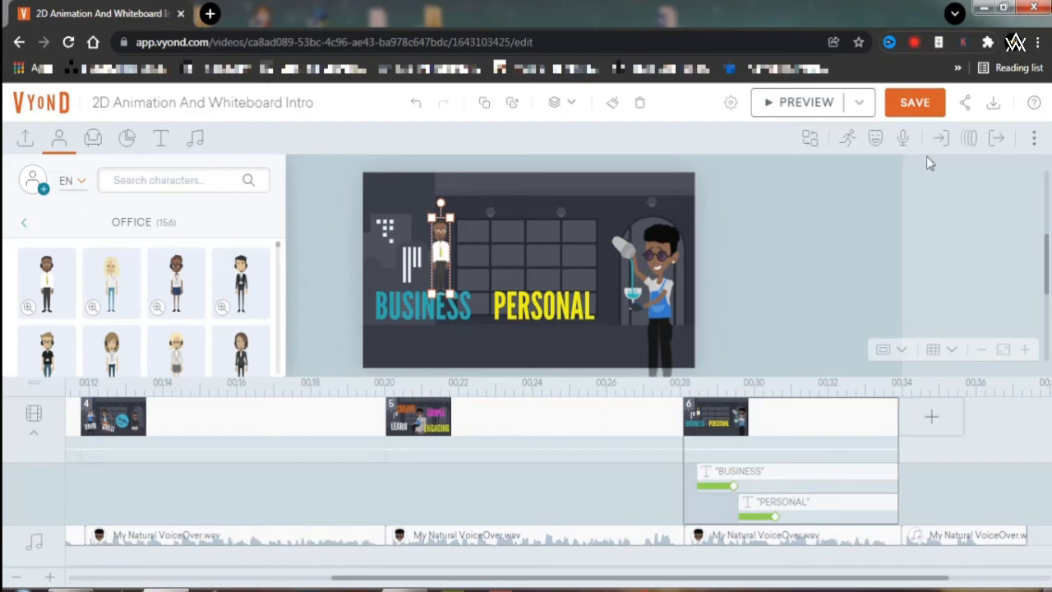
# - Search the character actions for WORK, apply the seated desk action, and centre the desk figure above the BUSINESS title
pyautogui.click(849, 140)
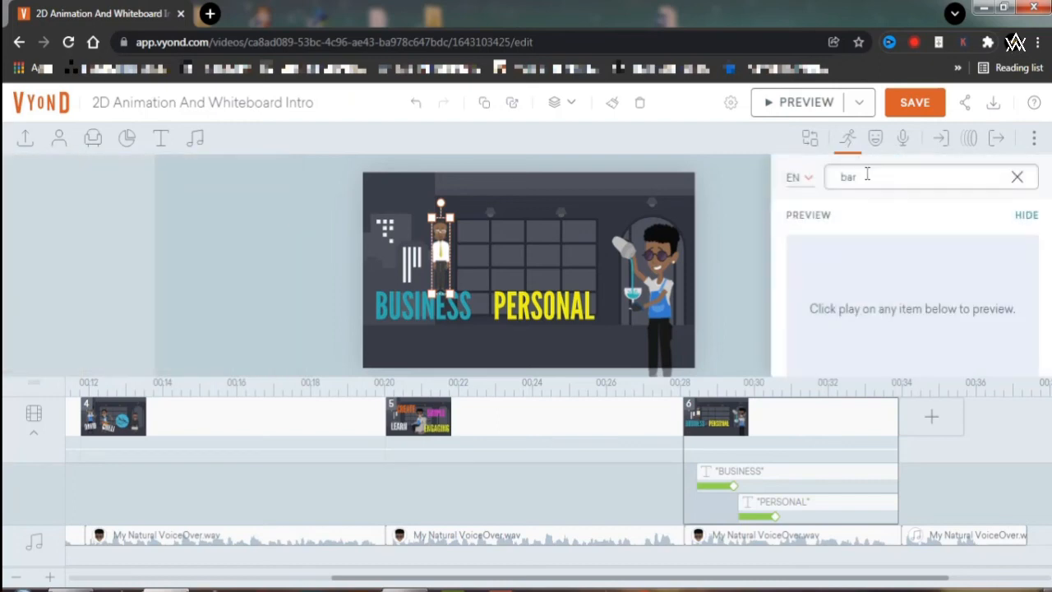
pyautogui.click(867, 175)
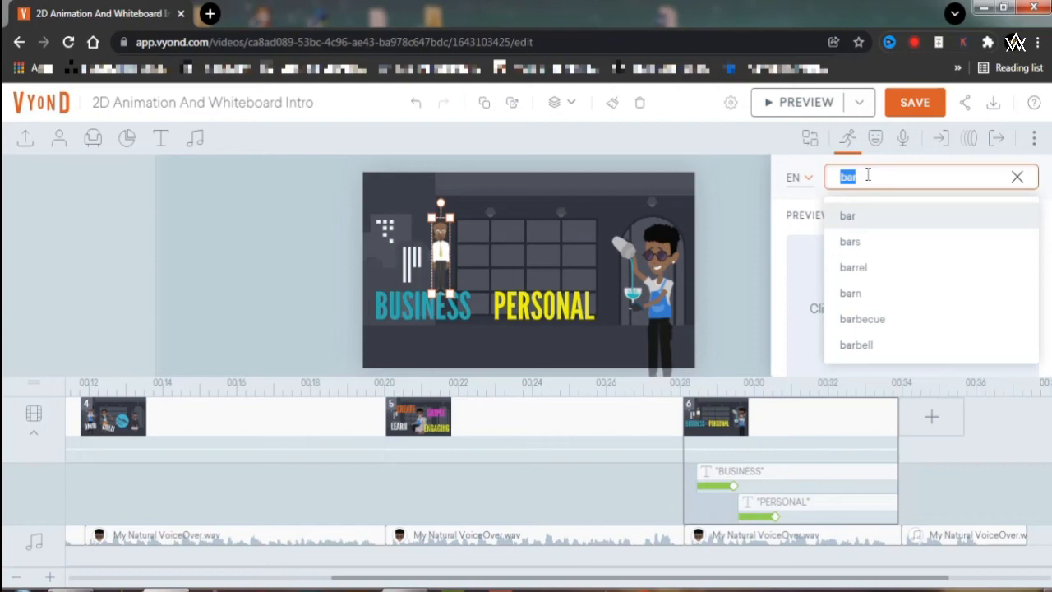
pyautogui.write('WORK')
pyautogui.press('Return')
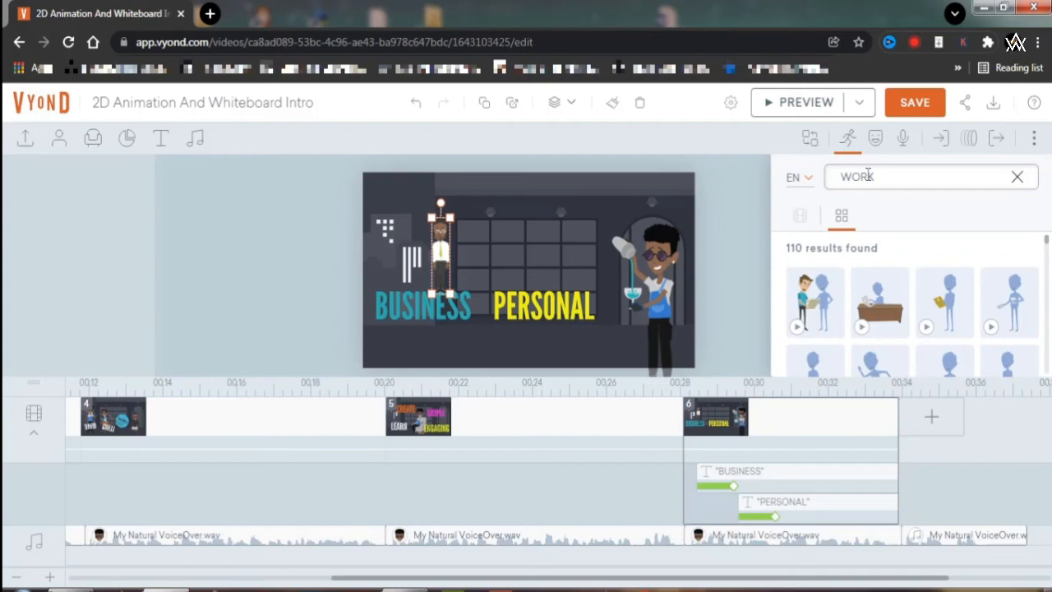
pyautogui.click(873, 301)
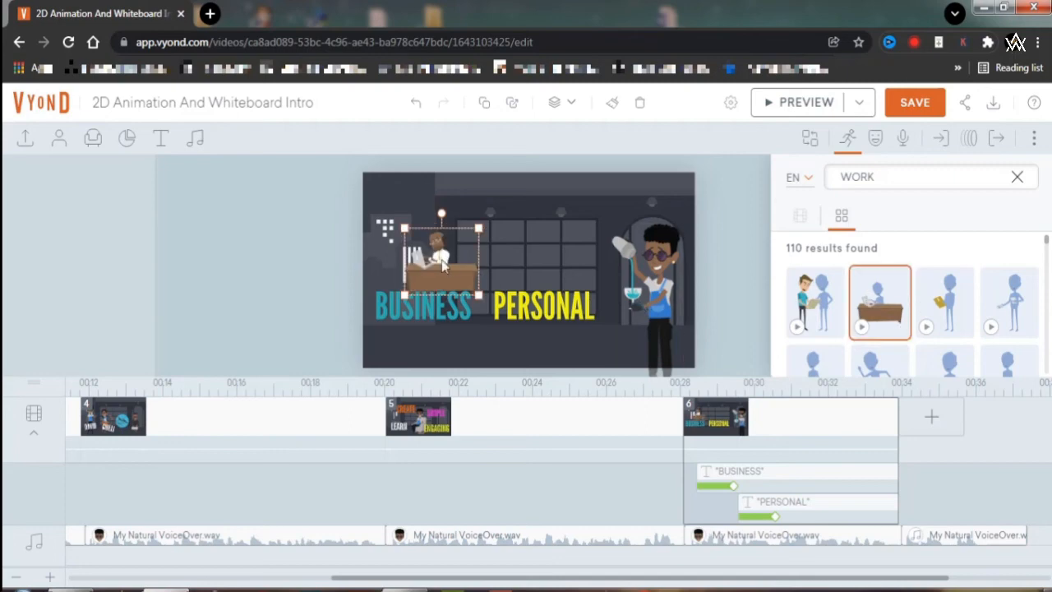
pyautogui.moveTo(441, 258); pyautogui.dragTo(434, 260)
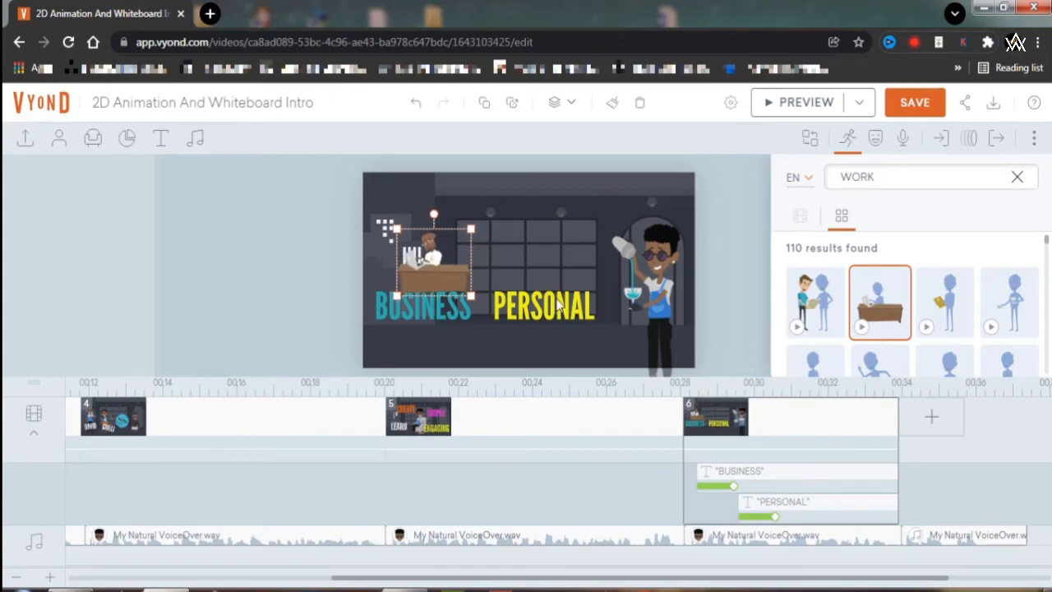
# - Give the desk character a Hand Slide - Lower Right enter effect with a delay of 1.208 s
pyautogui.click(949, 141)
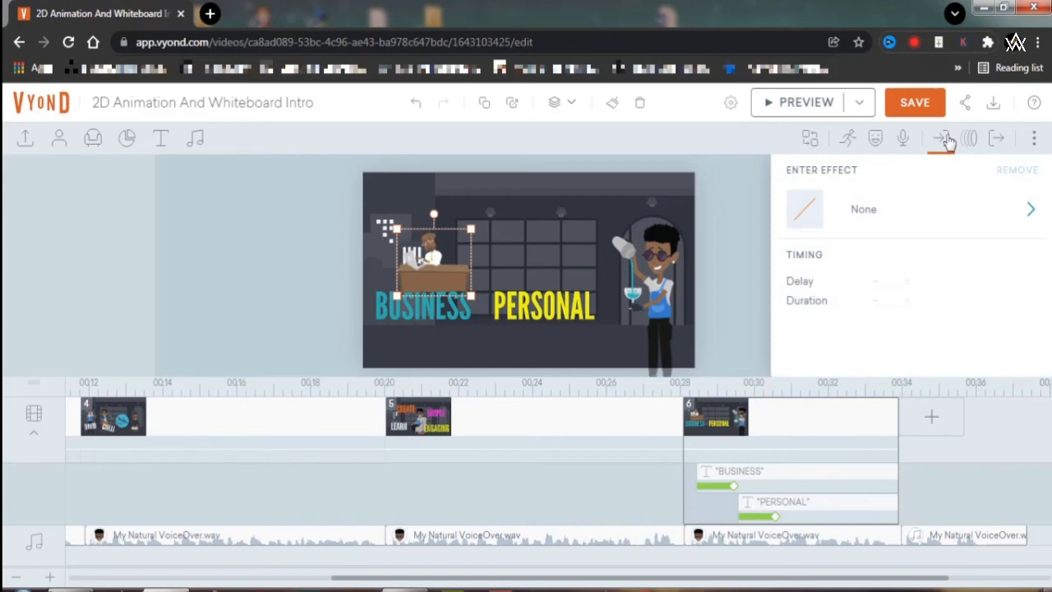
pyautogui.click(893, 215)
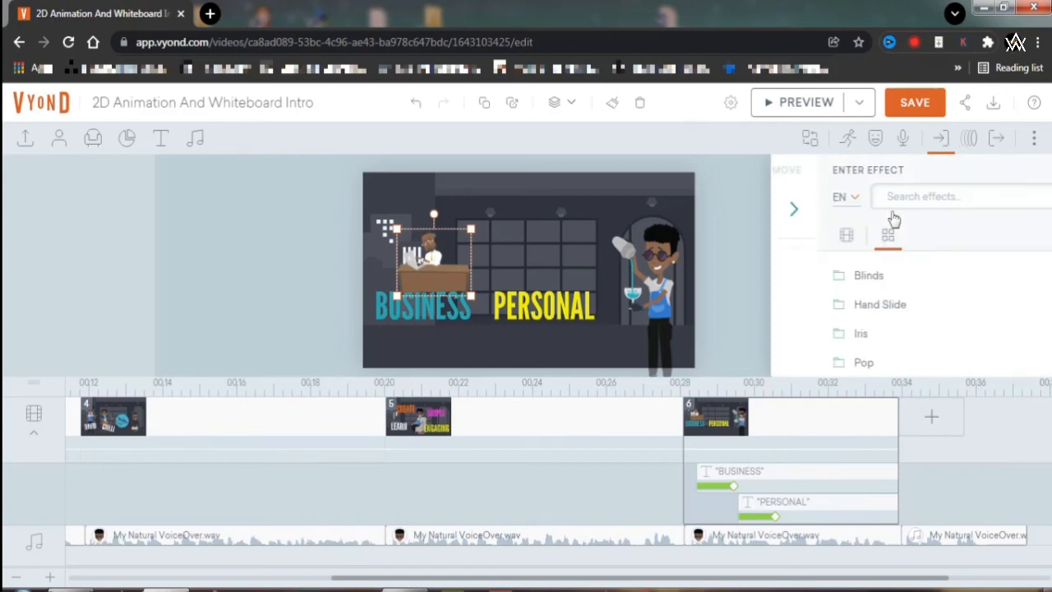
pyautogui.click(840, 314)
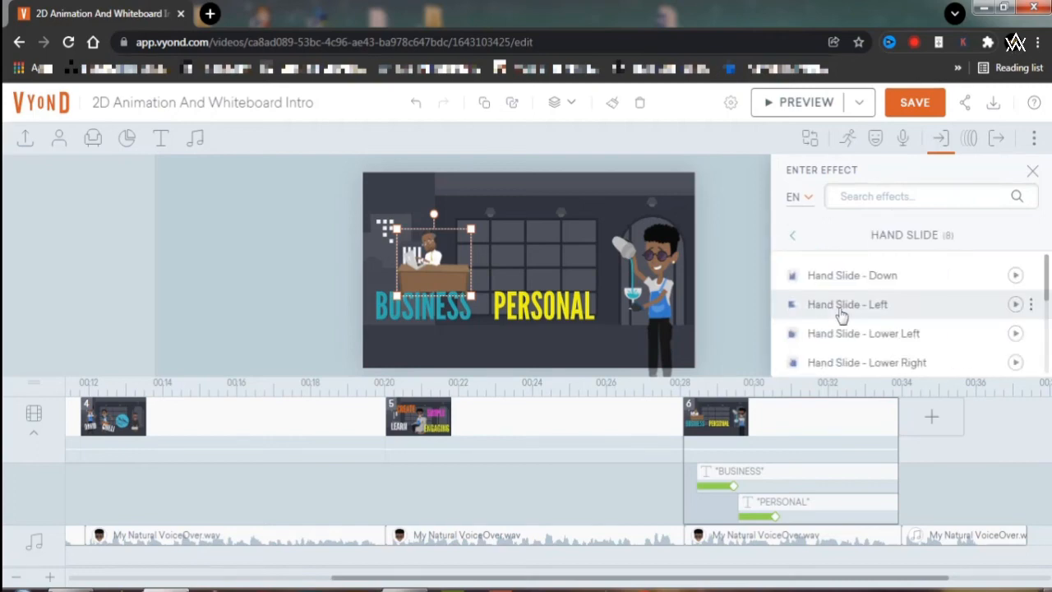
pyautogui.click(826, 362)
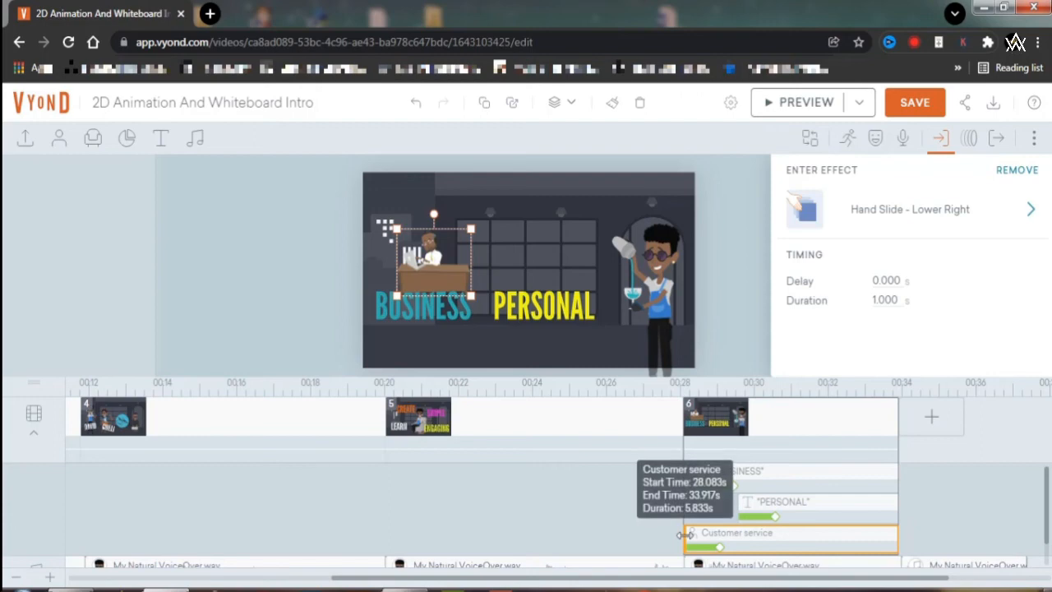
pyautogui.moveTo(685, 535); pyautogui.dragTo(729, 531)
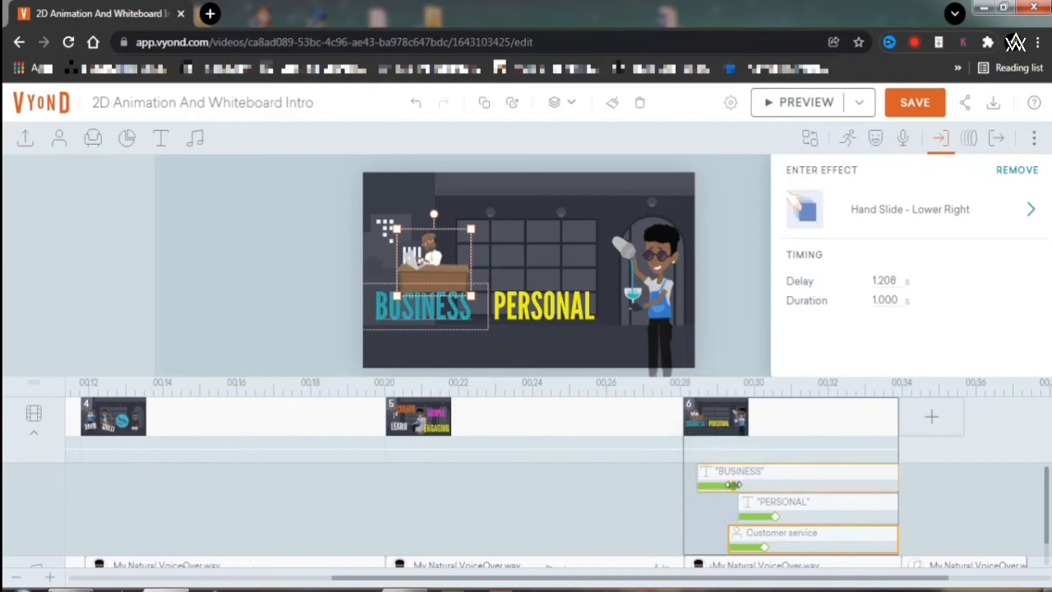
# - Shorten the BUSINESS title's enter effect to 0.833 s and set the PERSONAL title's entrance delay to 2.333 s
pyautogui.moveTo(732, 485); pyautogui.dragTo(728, 485)
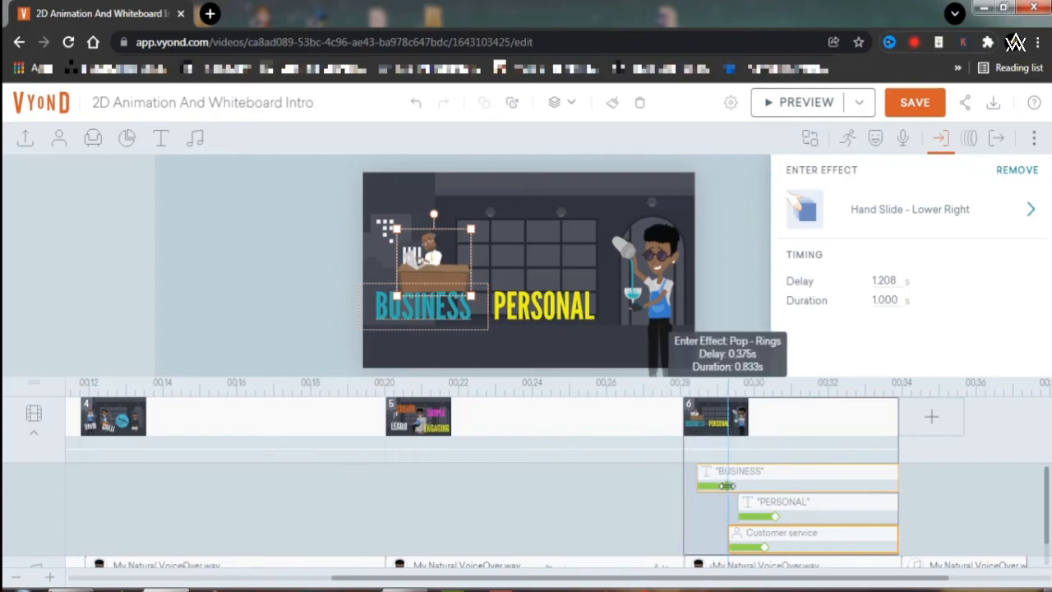
pyautogui.click(740, 505)
pyautogui.moveTo(728, 485); pyautogui.dragTo(770, 504)
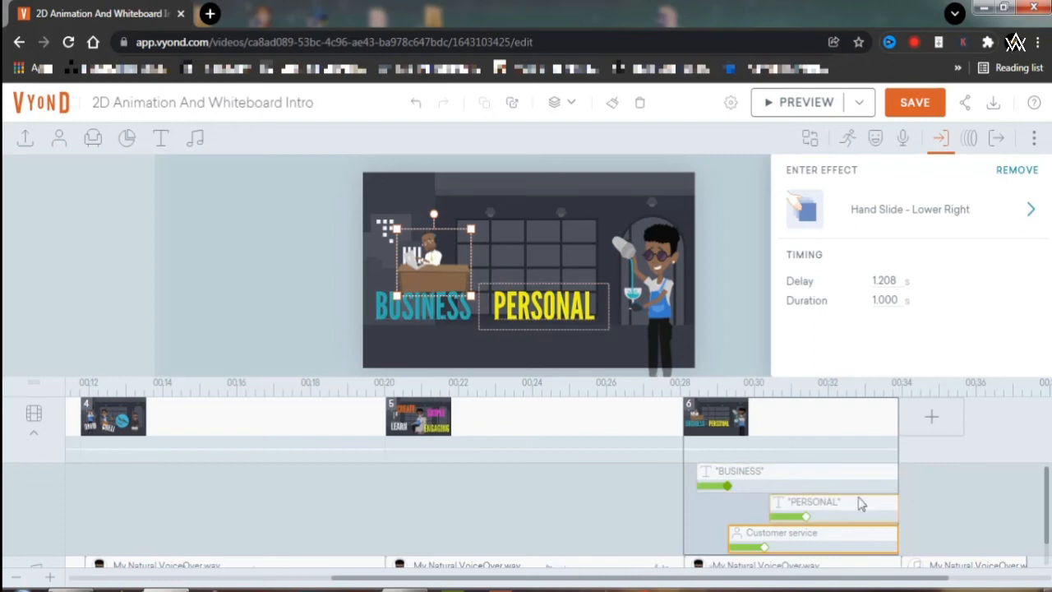
pyautogui.click(859, 503)
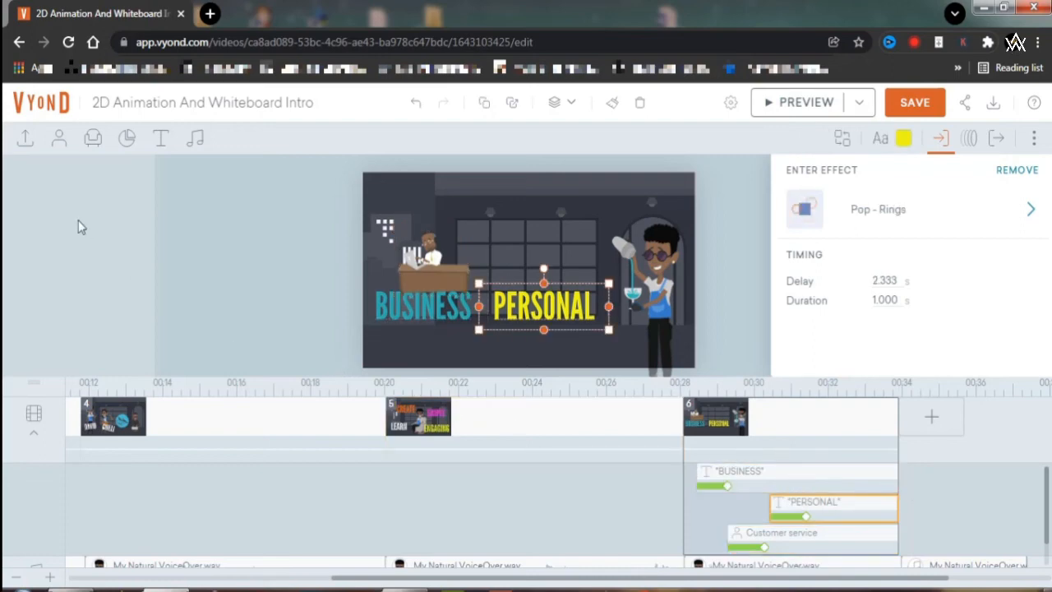
# - Browse the Whiteboard Animation characters in the Holidays & Costumes category for a figure to illustrate PERSONAL
pyautogui.click(58, 142)
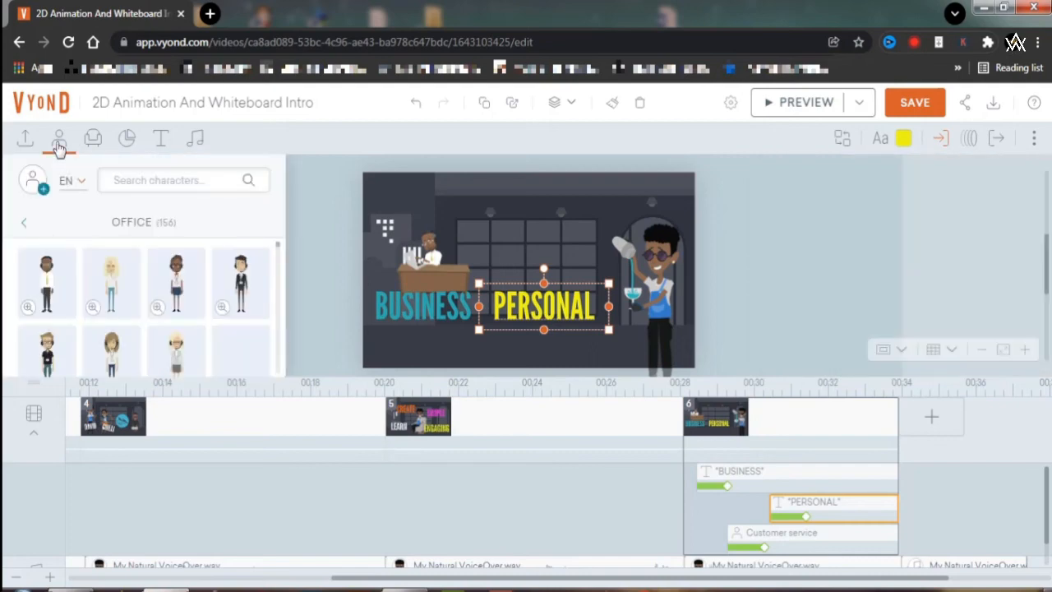
pyautogui.click(25, 228)
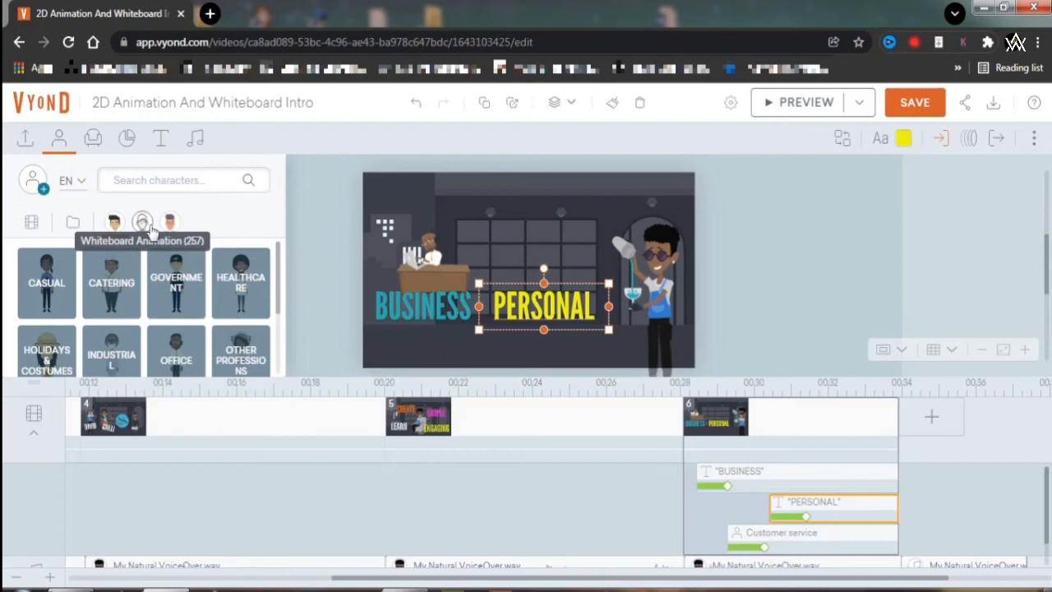
pyautogui.click(143, 223)
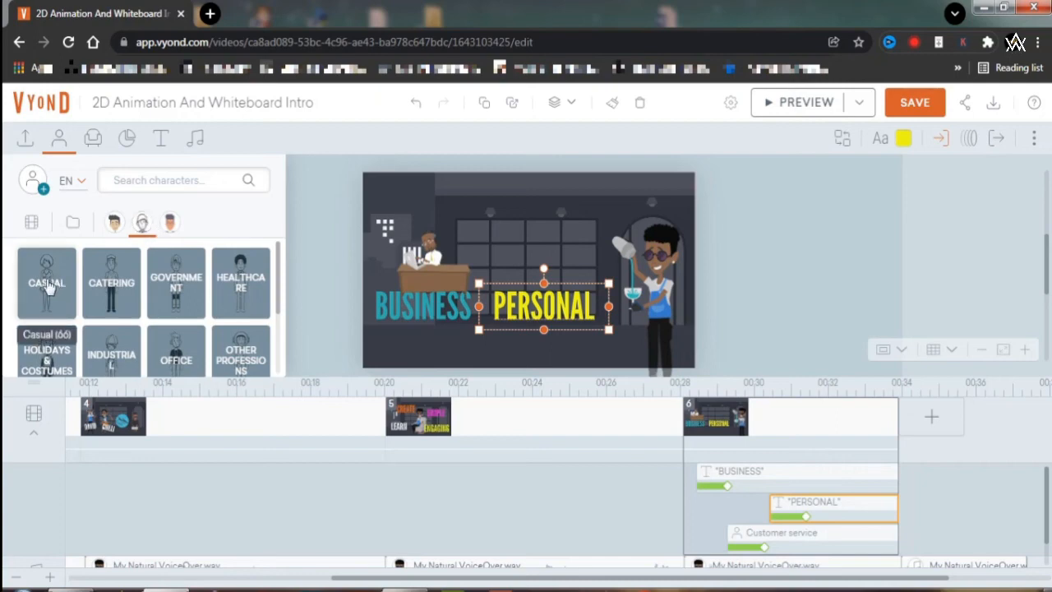
pyautogui.click(51, 359)
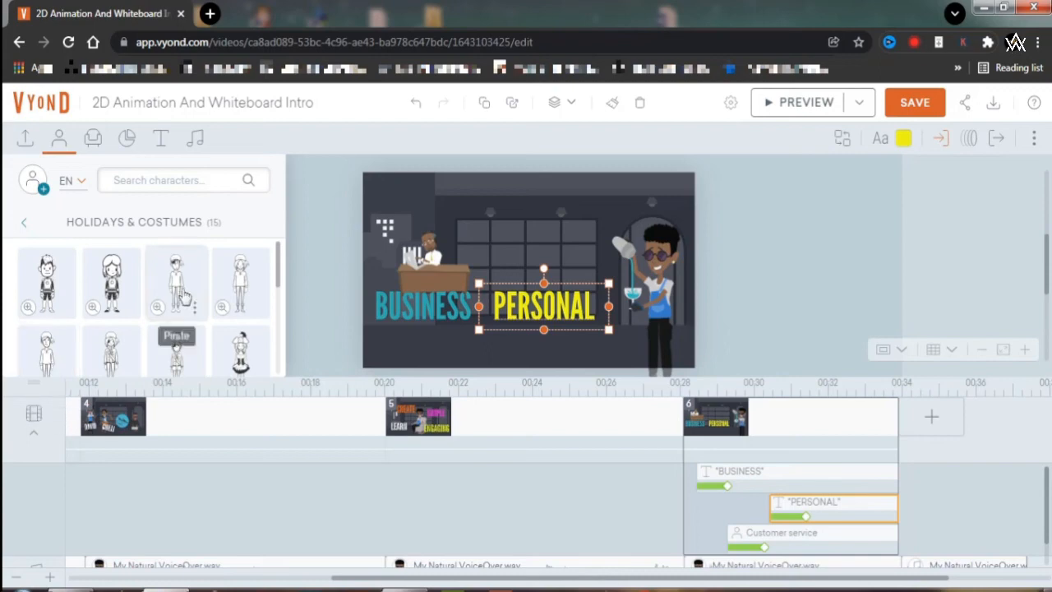
pyautogui.scroll(-1, 184, 298)
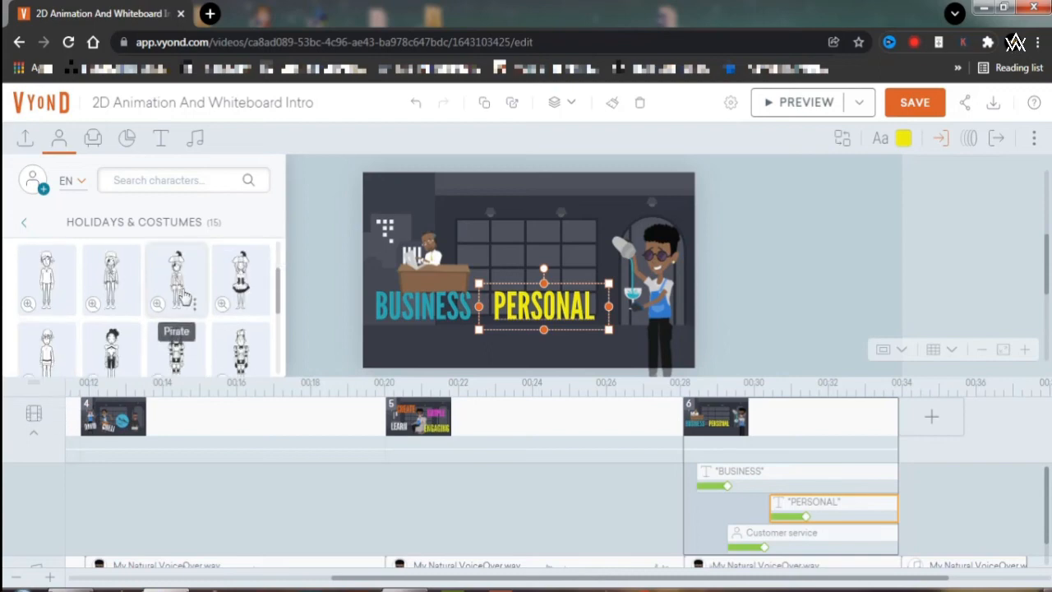
pyautogui.scroll(-1, 184, 298)
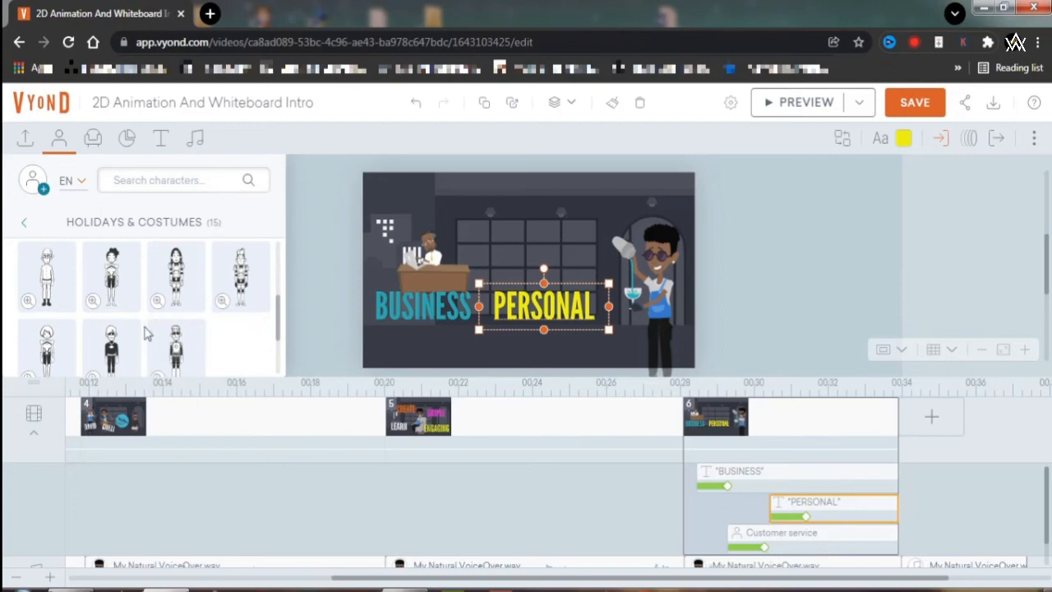
pyautogui.scroll(3, 146, 335)
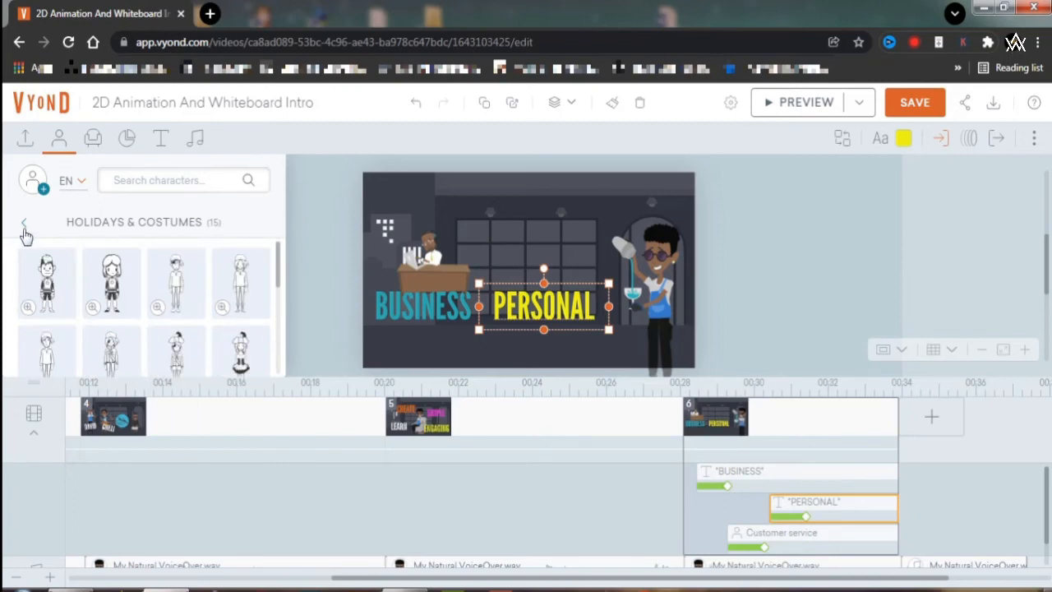
pyautogui.click(24, 225)
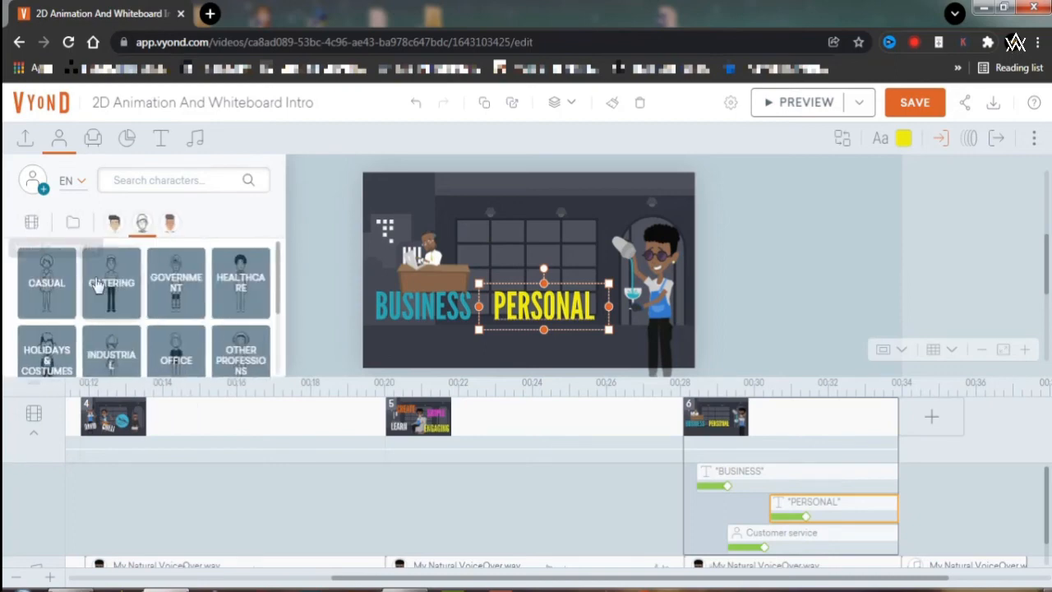
# - Add the whiteboard Casual woman in a black sleeveless top, shrink her slightly, and place her above the PERSONAL title
pyautogui.click(51, 292)
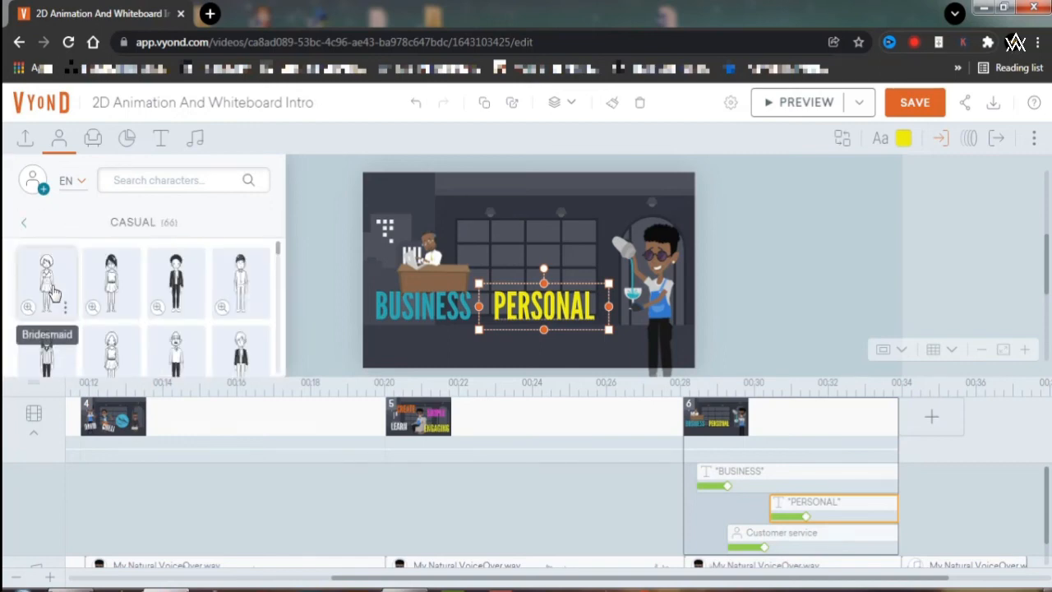
pyautogui.click(24, 225)
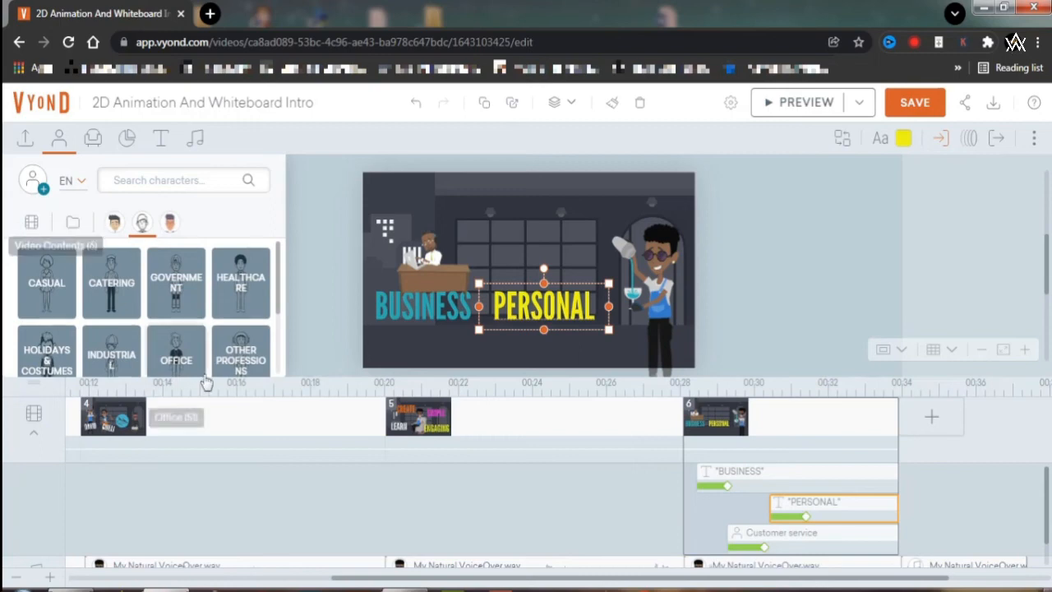
pyautogui.click(45, 282)
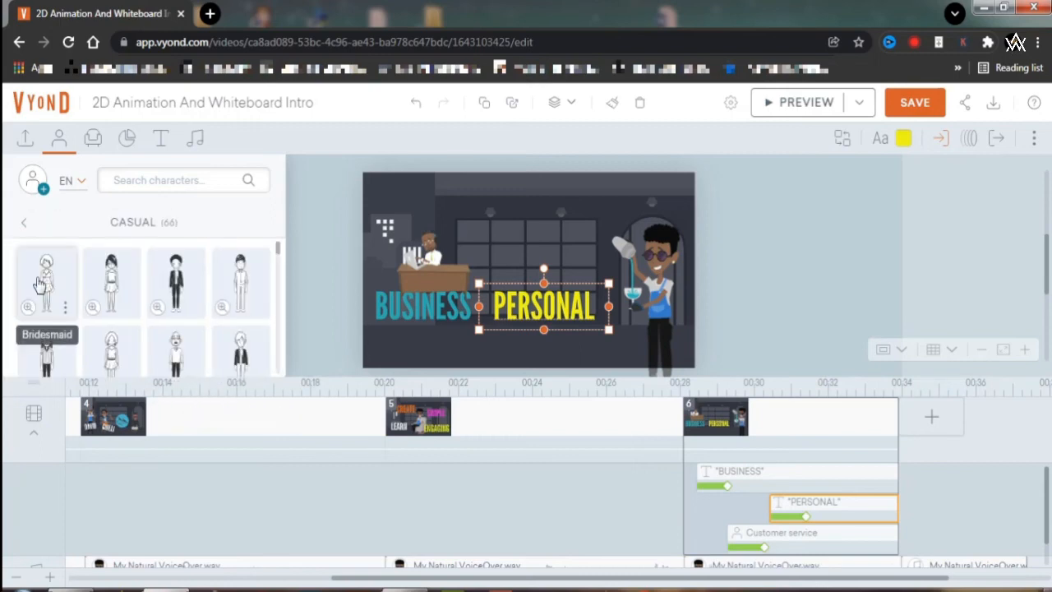
pyautogui.scroll(-2, 208, 275)
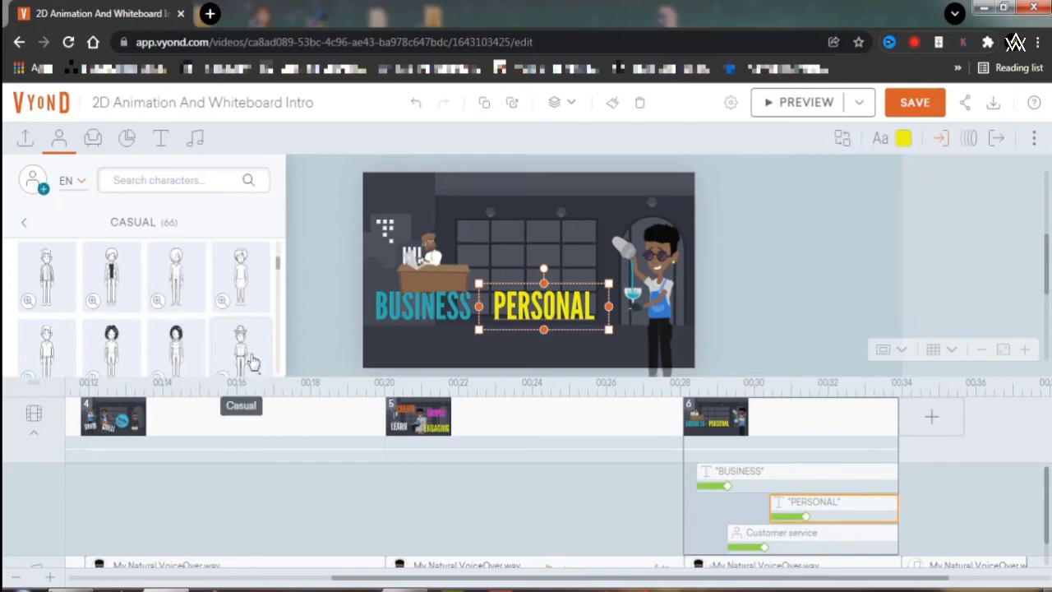
pyautogui.scroll(-1, 240, 353)
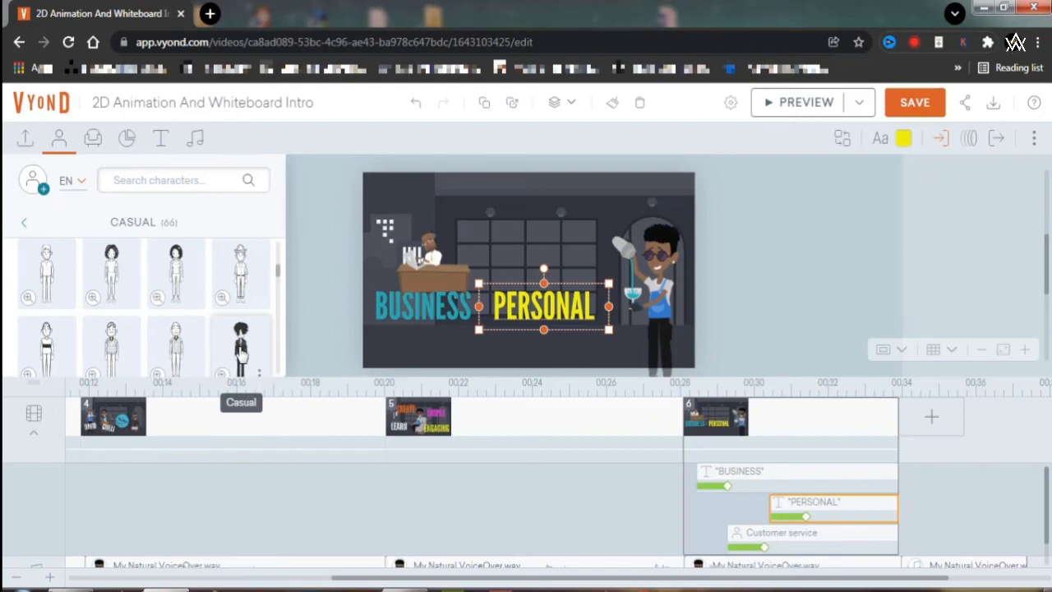
pyautogui.scroll(-1, 240, 353)
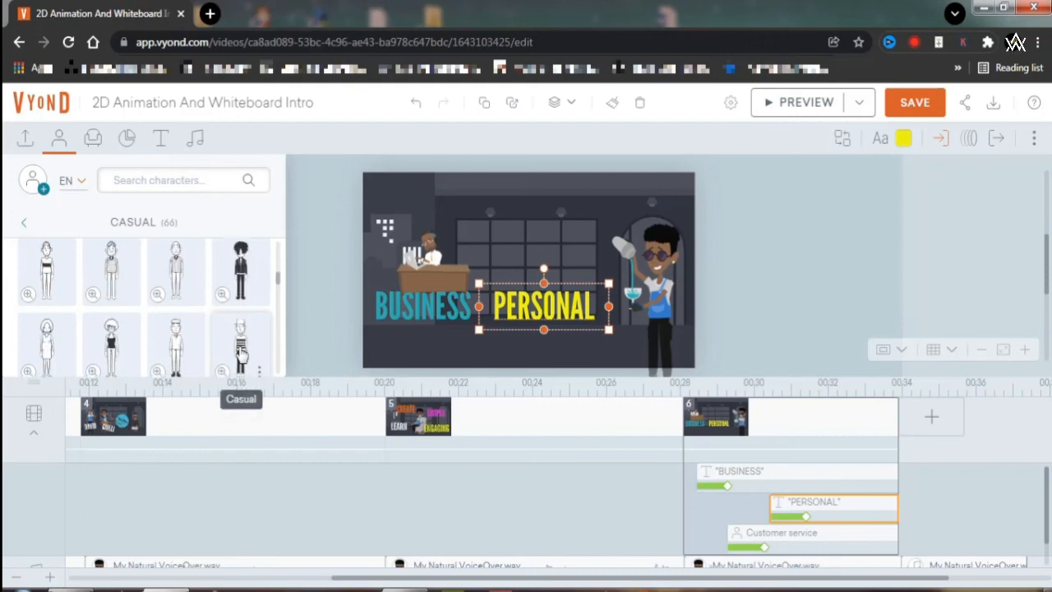
pyautogui.click(113, 339)
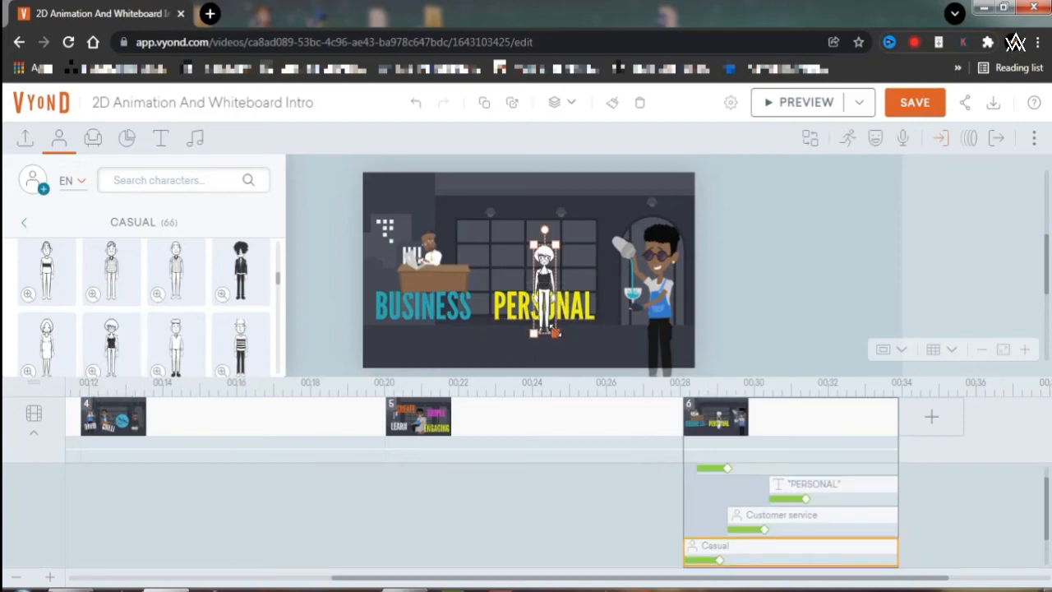
pyautogui.moveTo(556, 333); pyautogui.dragTo(553, 321)
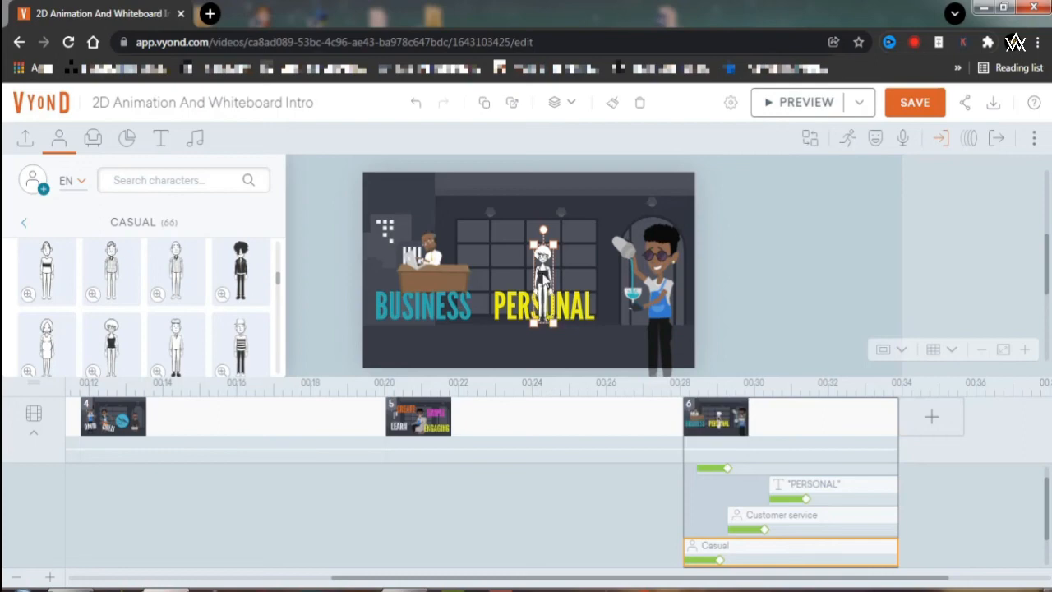
pyautogui.moveTo(543, 276); pyautogui.dragTo(566, 259)
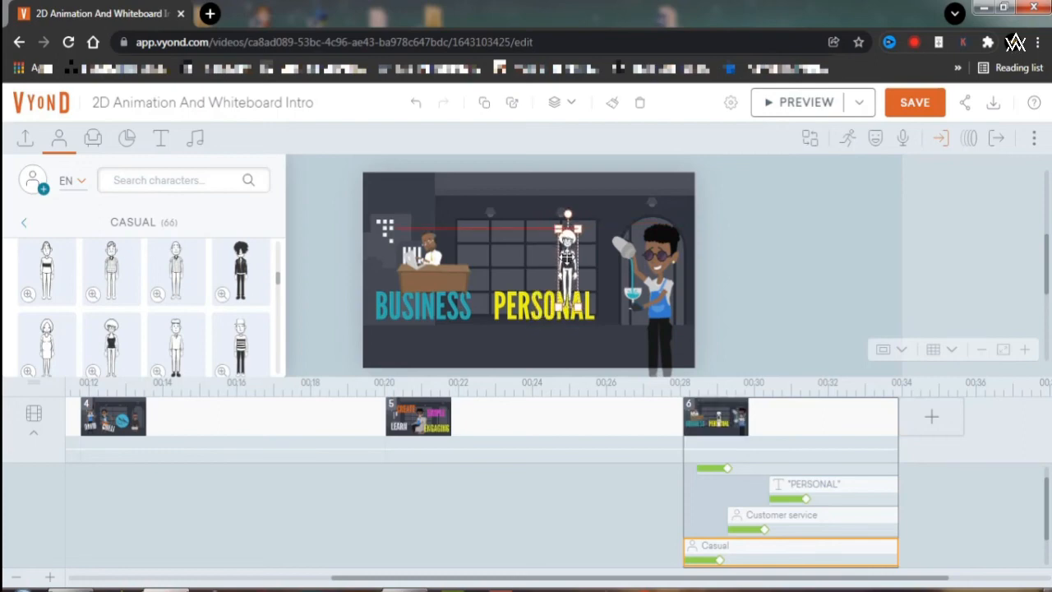
# - Apply the crouching guitar-playing action from Art & Music to the whiteboard character and move it directly above the PERSONAL title
pyautogui.click(846, 146)
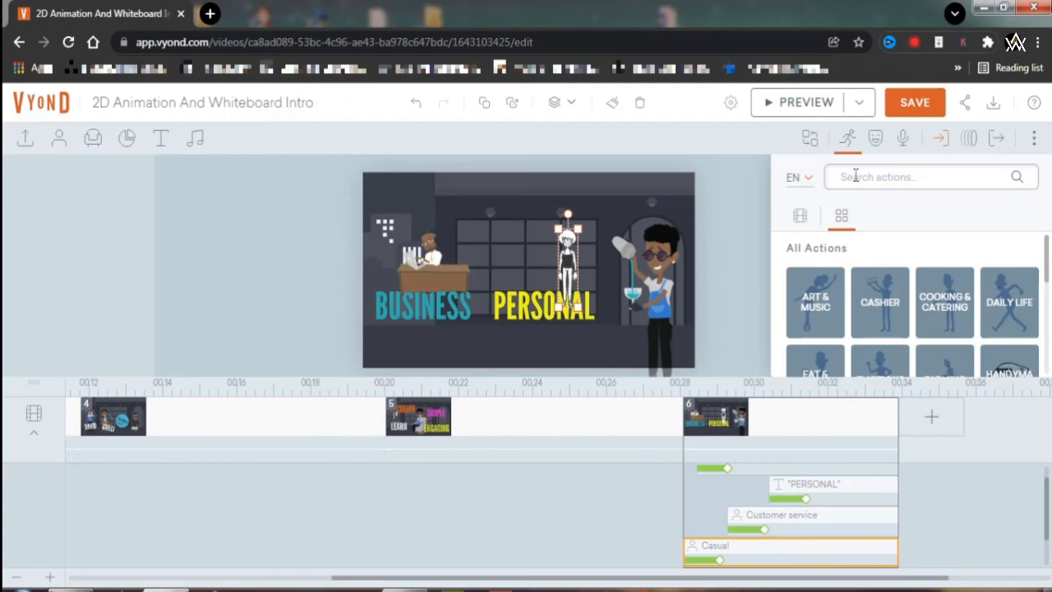
pyautogui.click(817, 291)
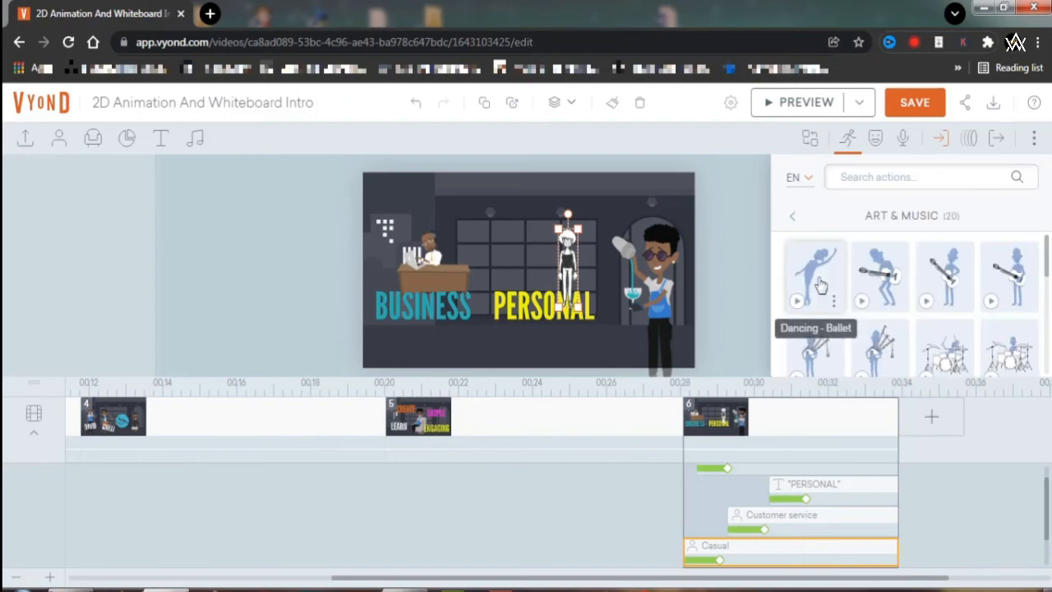
pyautogui.click(861, 300)
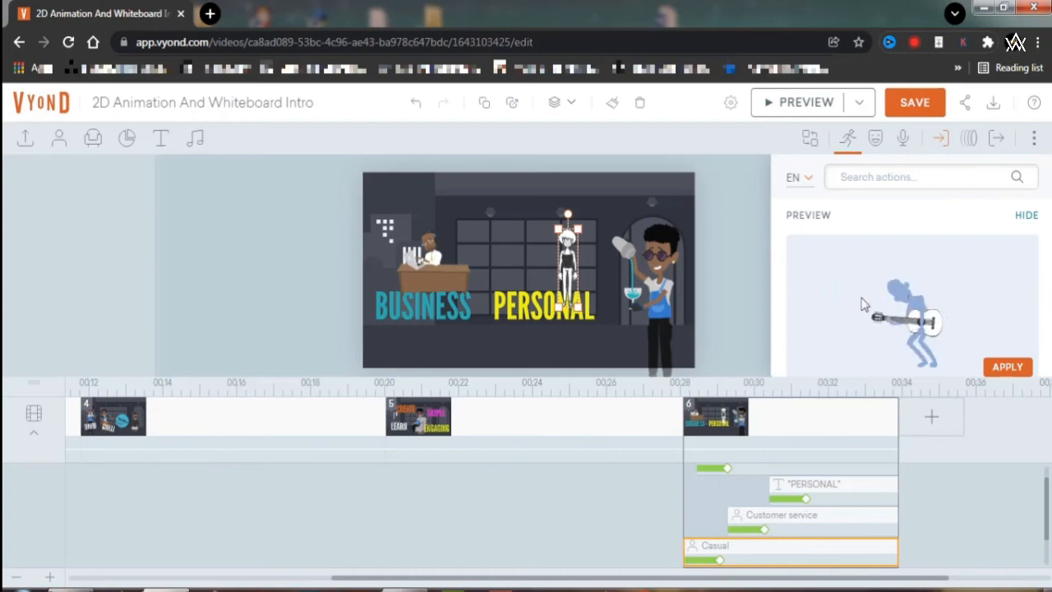
pyautogui.click(1010, 368)
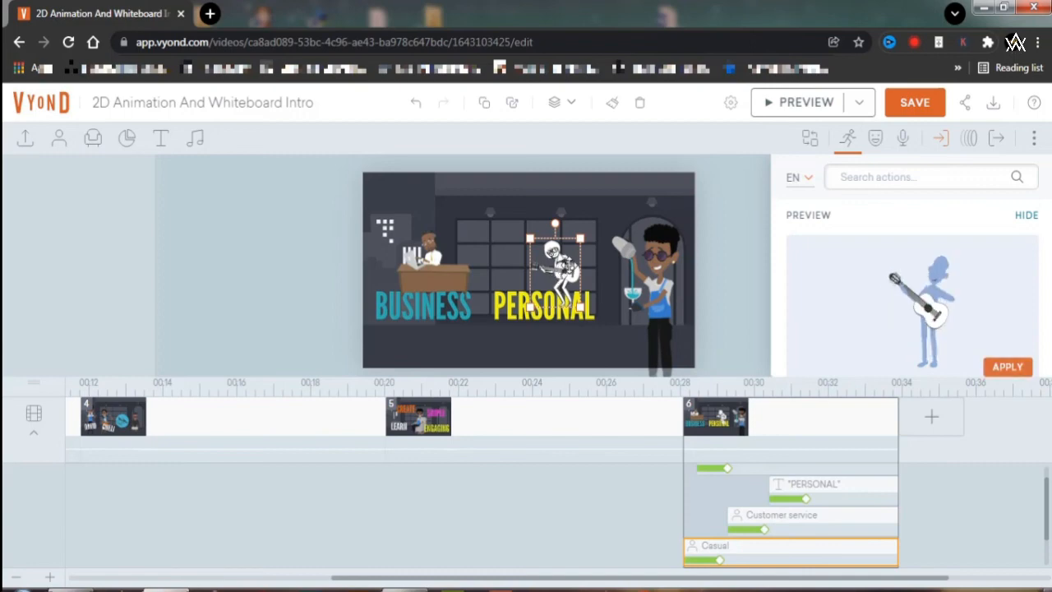
pyautogui.moveTo(559, 273)
pyautogui.mouseDown()
pyautogui.moveTo(573, 261)
pyautogui.moveTo(555, 257)
pyautogui.mouseUp()
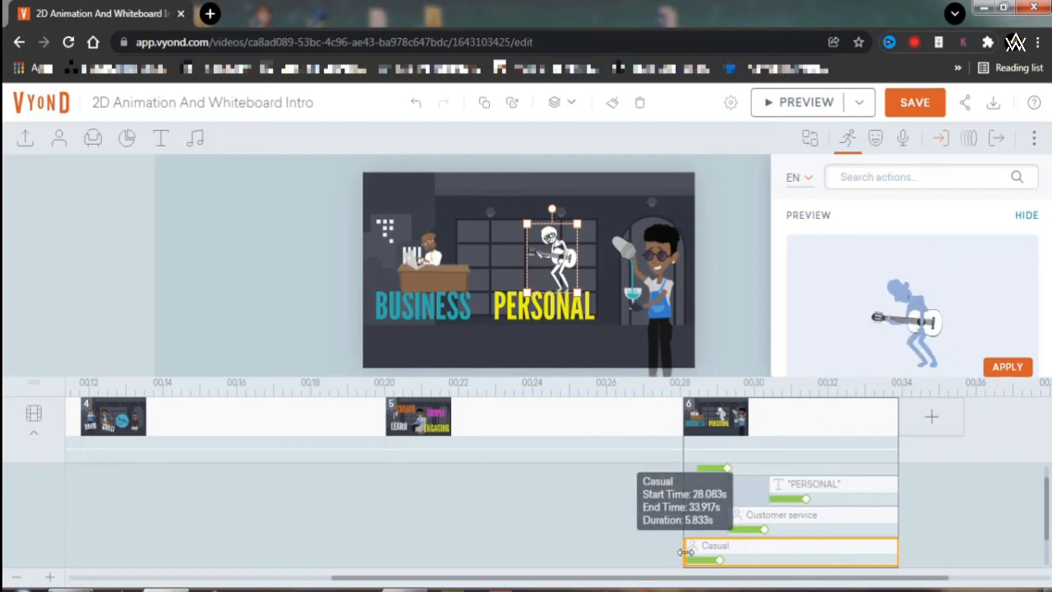
# - Retime the guitarist to start at 31.250 s, shorten the PERSONAL title's enter effect slightly, and preview scene 6
pyautogui.moveTo(686, 552); pyautogui.dragTo(801, 547)
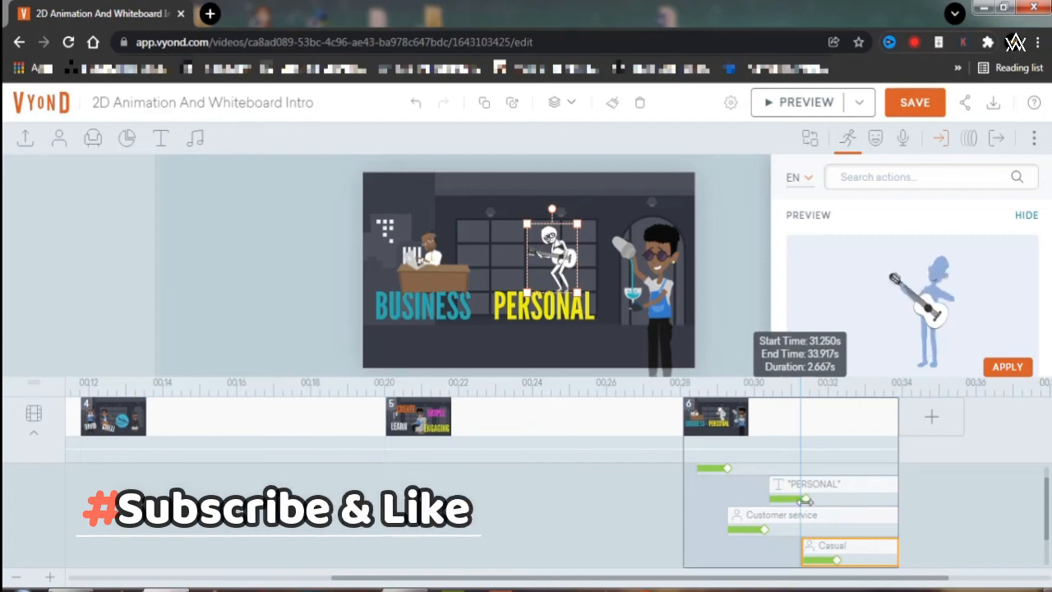
pyautogui.moveTo(803, 499); pyautogui.dragTo(799, 498)
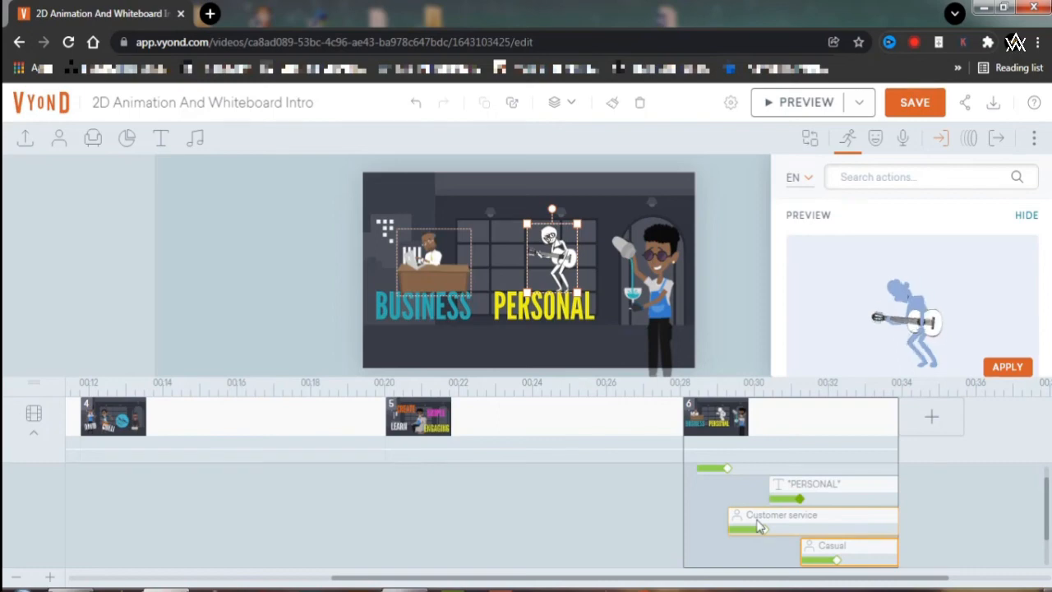
pyautogui.click(799, 105)
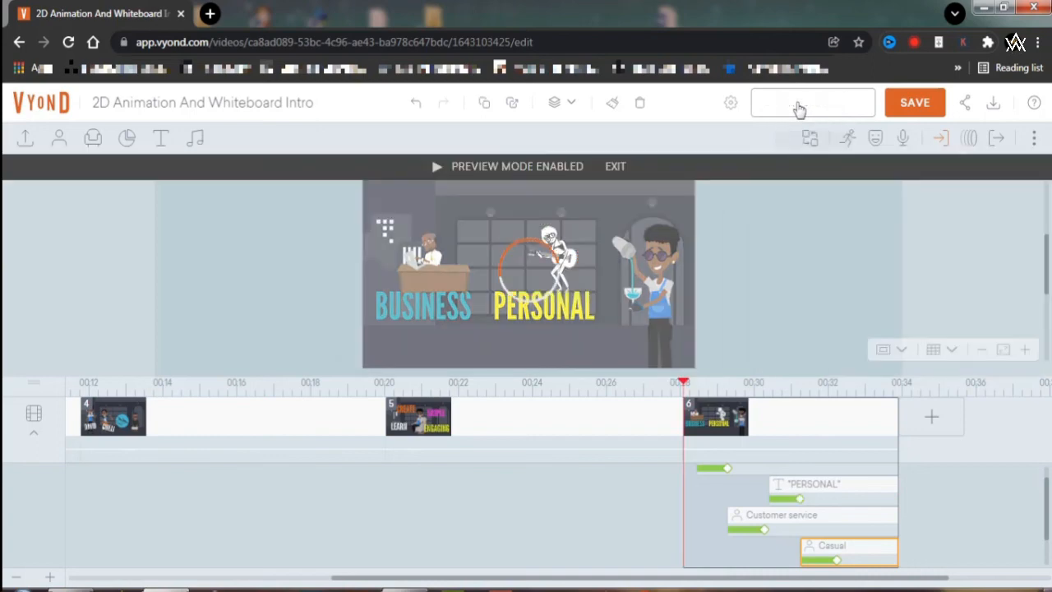
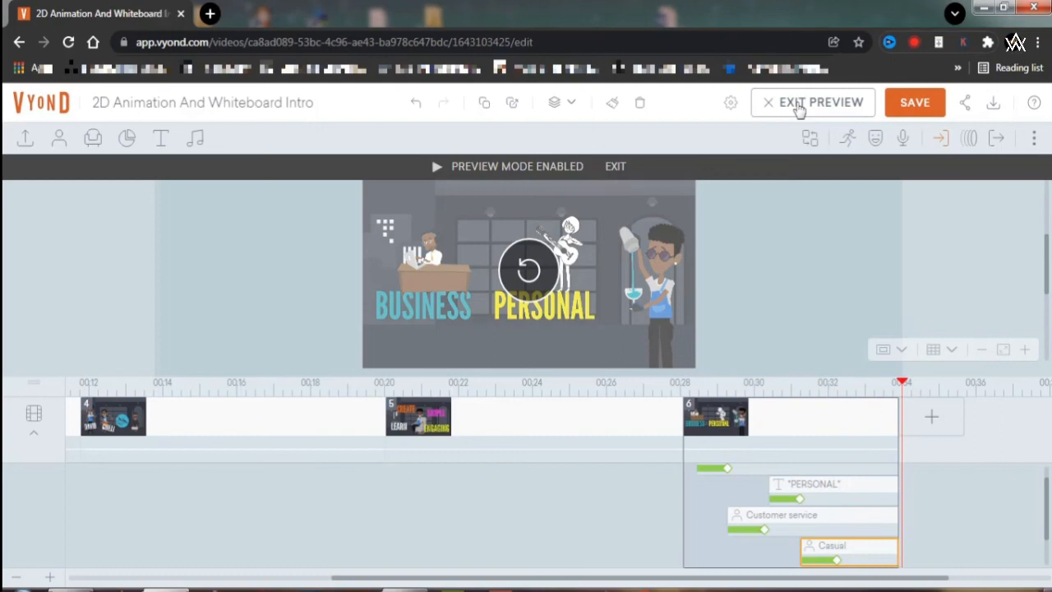
pyautogui.click(797, 106)
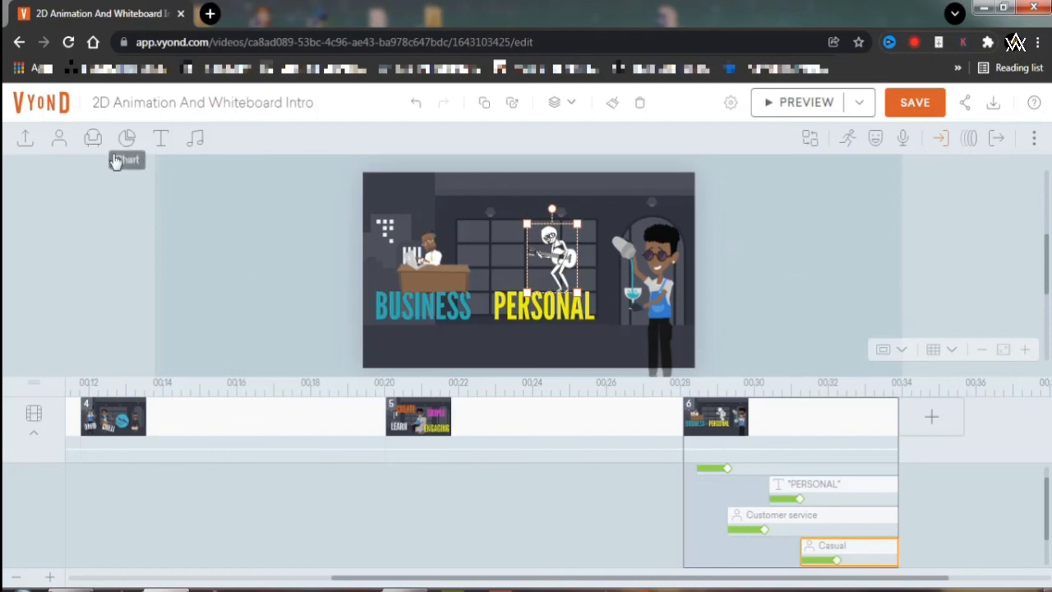
# - Add a plain title to scene 6 and colour it orange-red, #F6300C
pyautogui.click(160, 140)
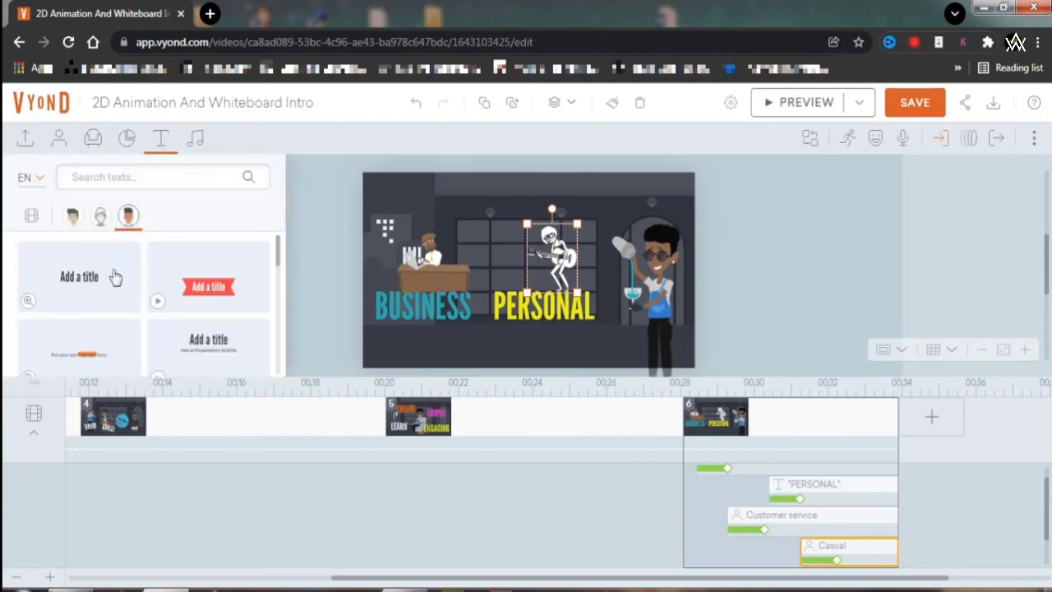
pyautogui.click(96, 282)
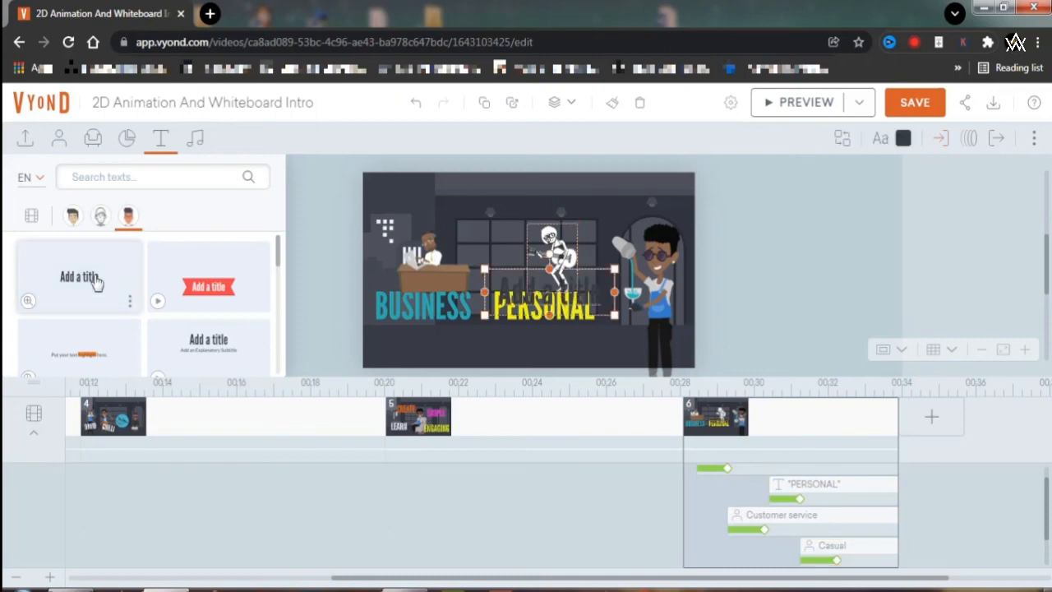
pyautogui.click(903, 140)
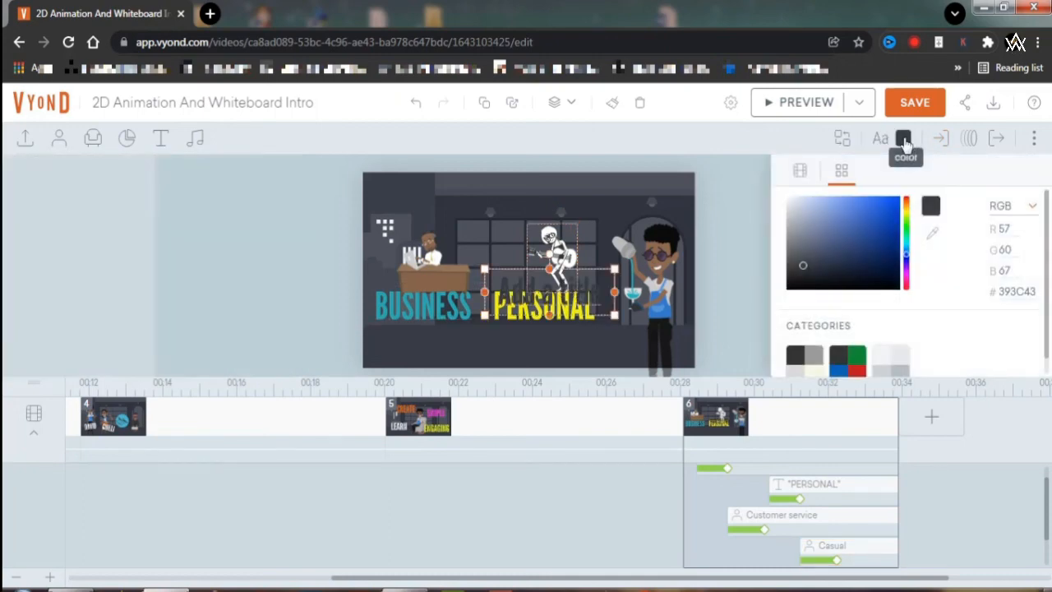
pyautogui.click(907, 206)
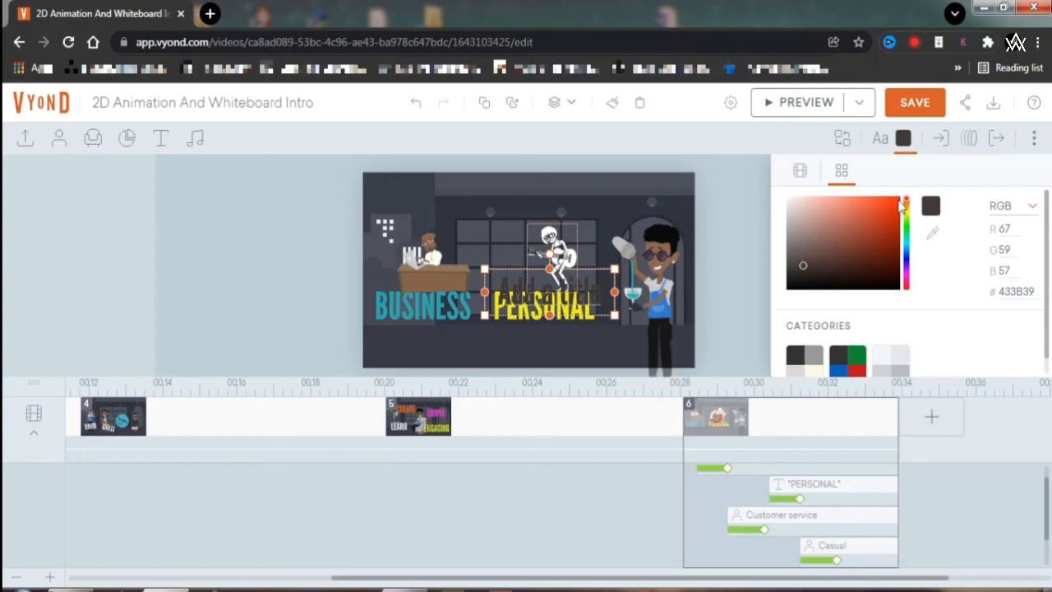
pyautogui.click(897, 201)
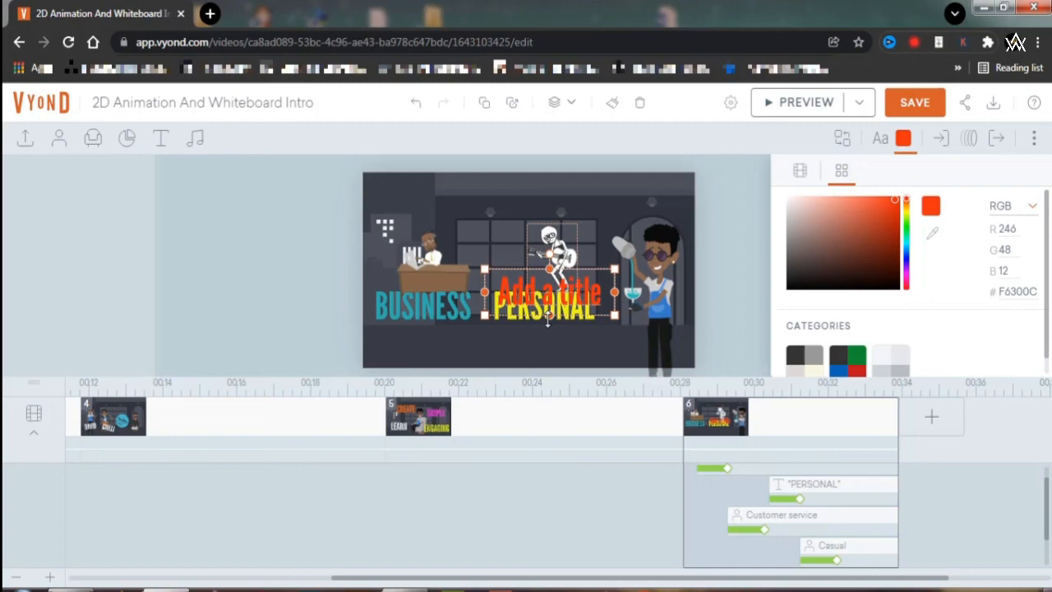
# - Replace the new title's placeholder text with "ENROL NOW!" in capitals
pyautogui.doubleClick(504, 282)
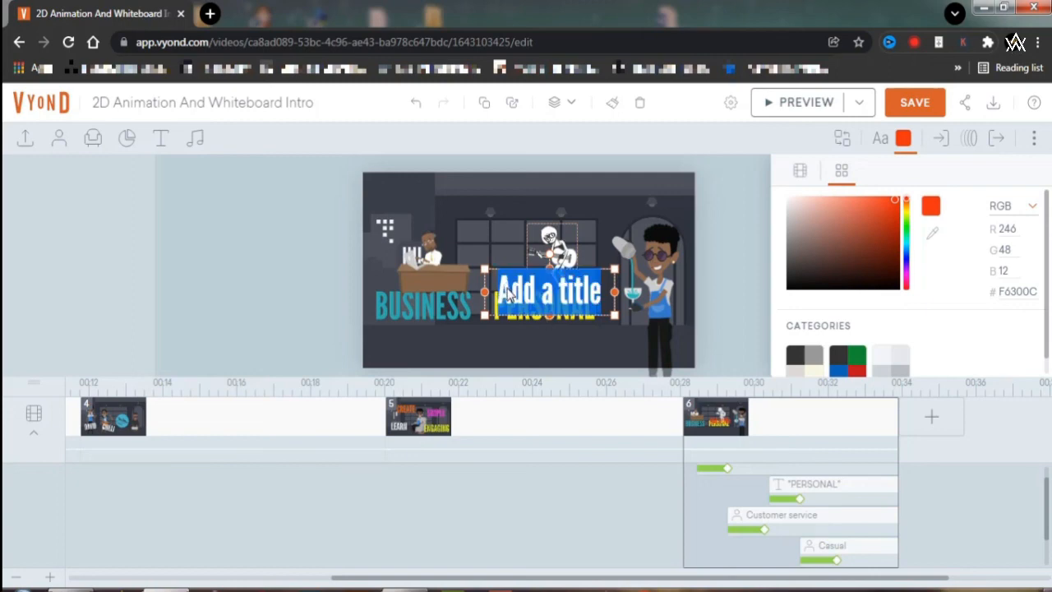
pyautogui.press('BackSpace')
pyautogui.write('Errol')
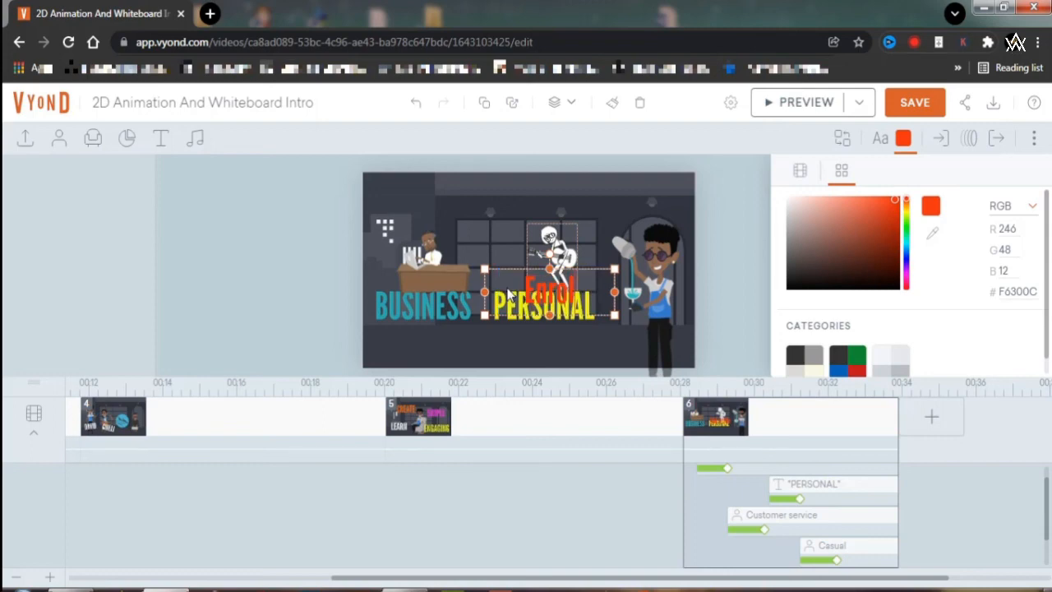
pyautogui.write(' N')
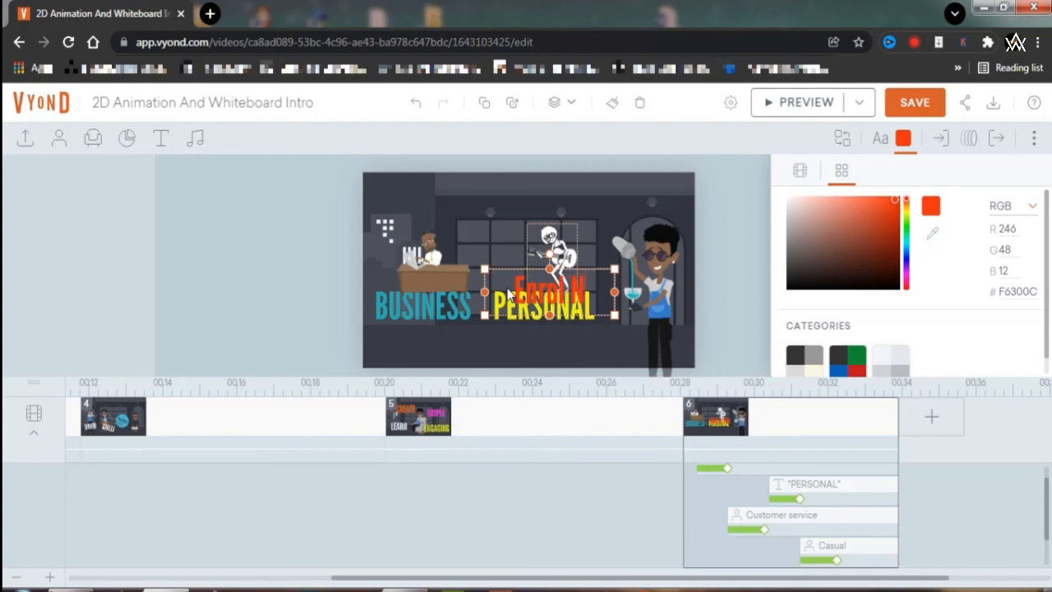
pyautogui.write('OW!')
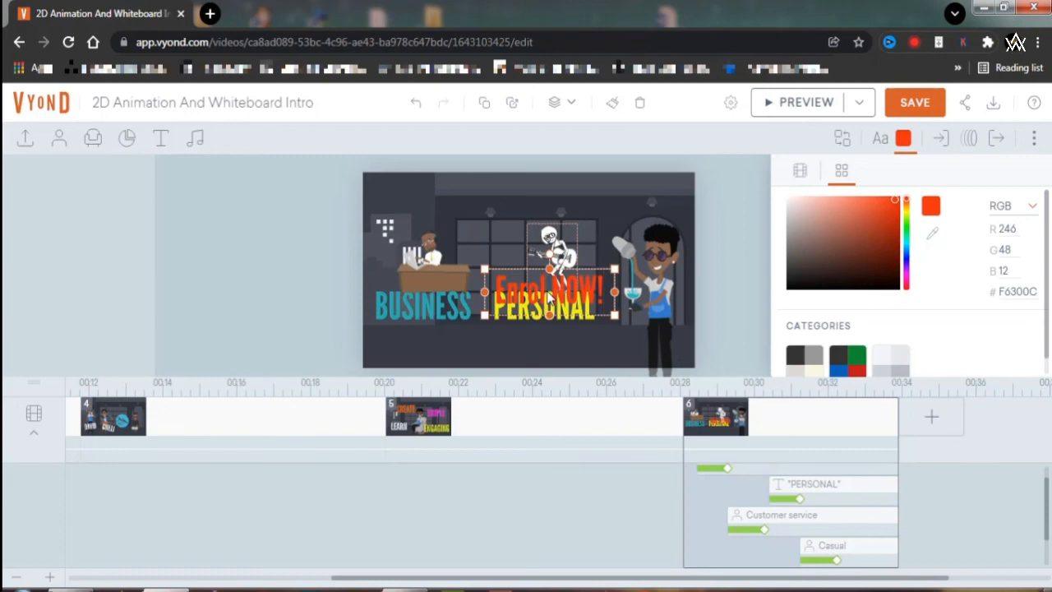
pyautogui.press('BackSpace')
pyautogui.press('BackSpace')
pyautogui.press('BackSpace')
pyautogui.press('BackSpace')
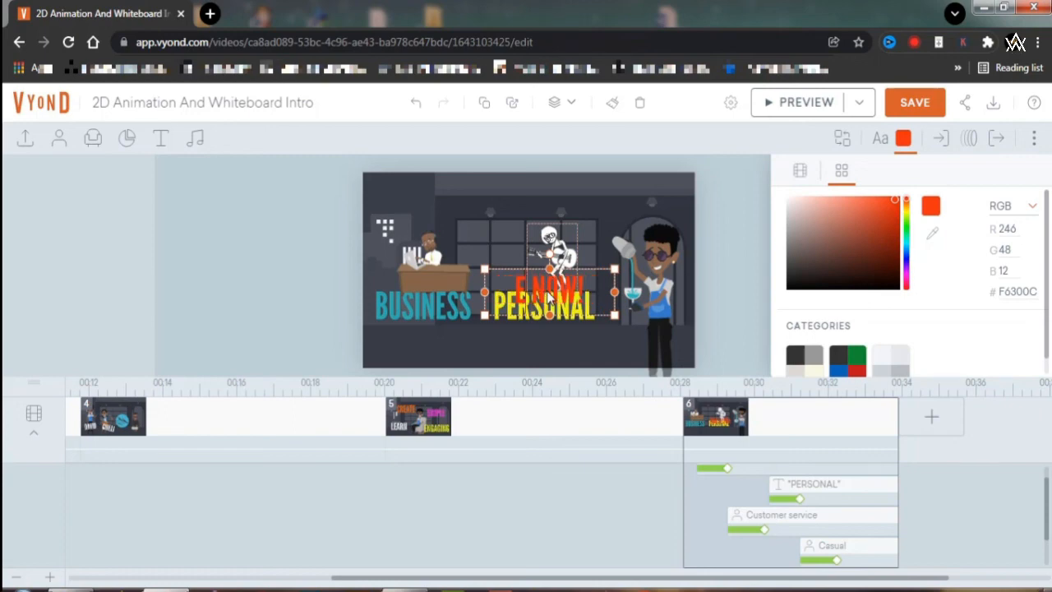
pyautogui.write('NROL')
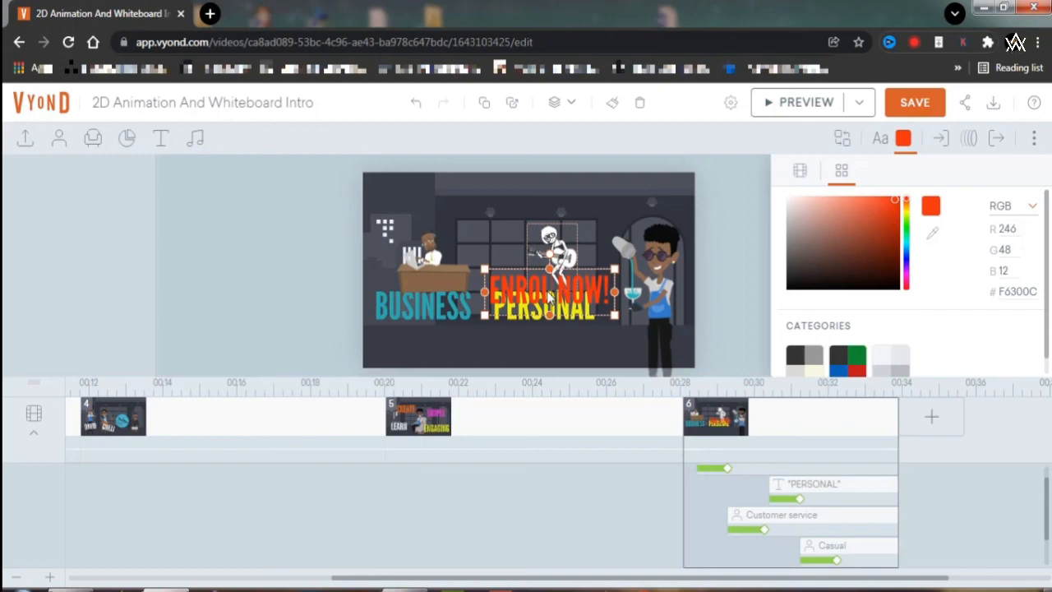
pyautogui.click(704, 241)
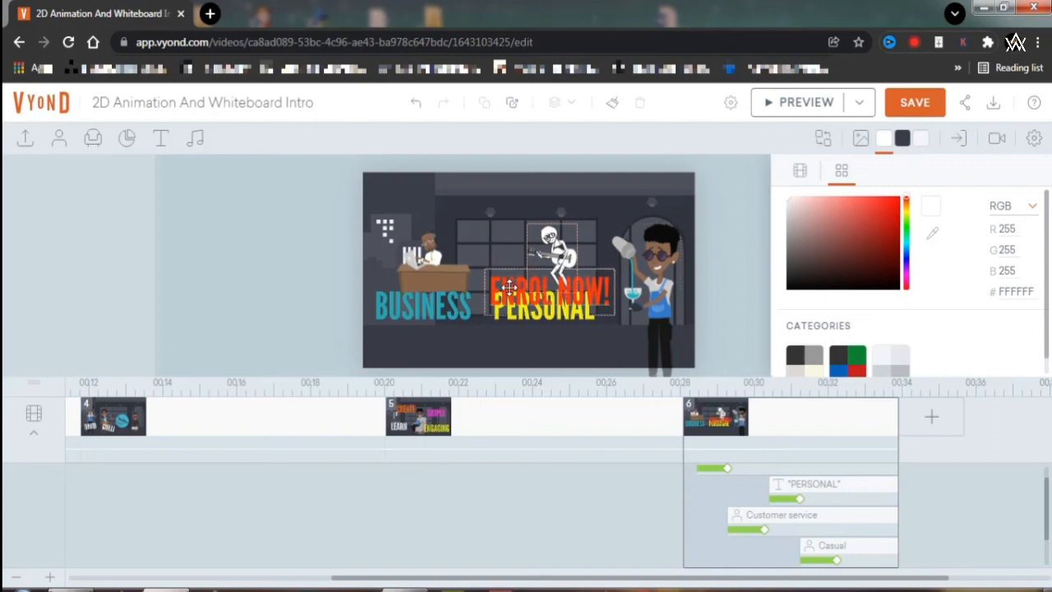
# - Move the ENROL NOW! title below and between BUSINESS and PERSONAL, and recolour it a purer red
pyautogui.moveTo(510, 286); pyautogui.dragTo(462, 343)
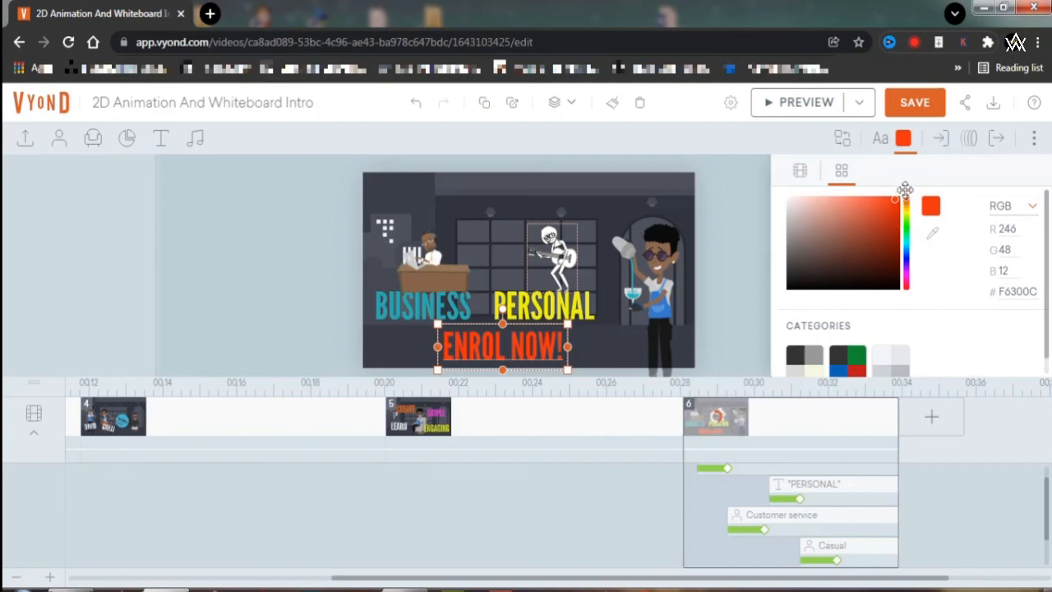
pyautogui.click(903, 199)
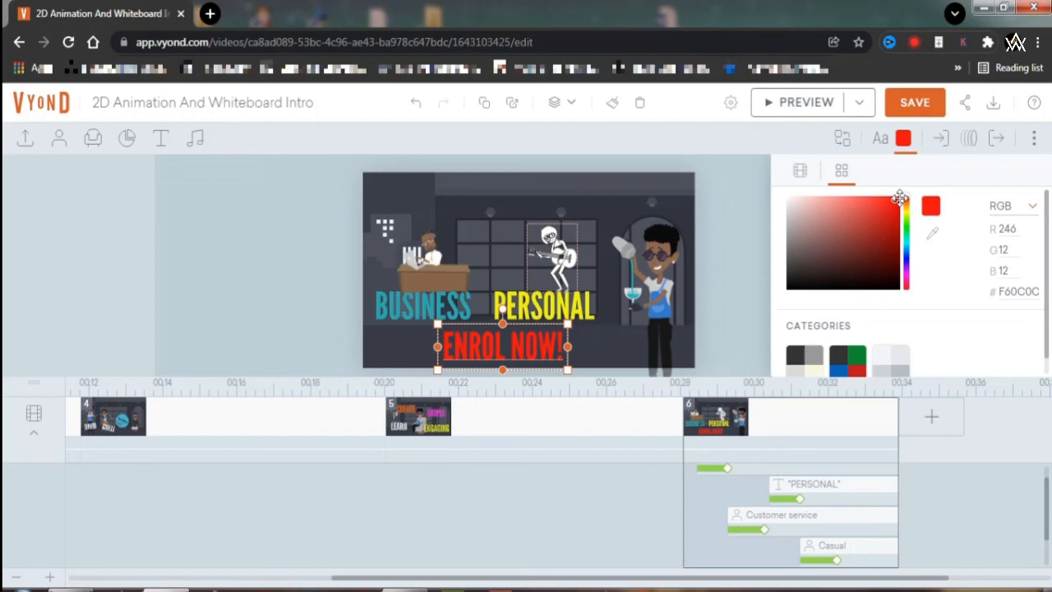
pyautogui.click(900, 199)
# - Apply the Pop - Dots enter effect to the ENROL NOW! title
pyautogui.click(944, 141)
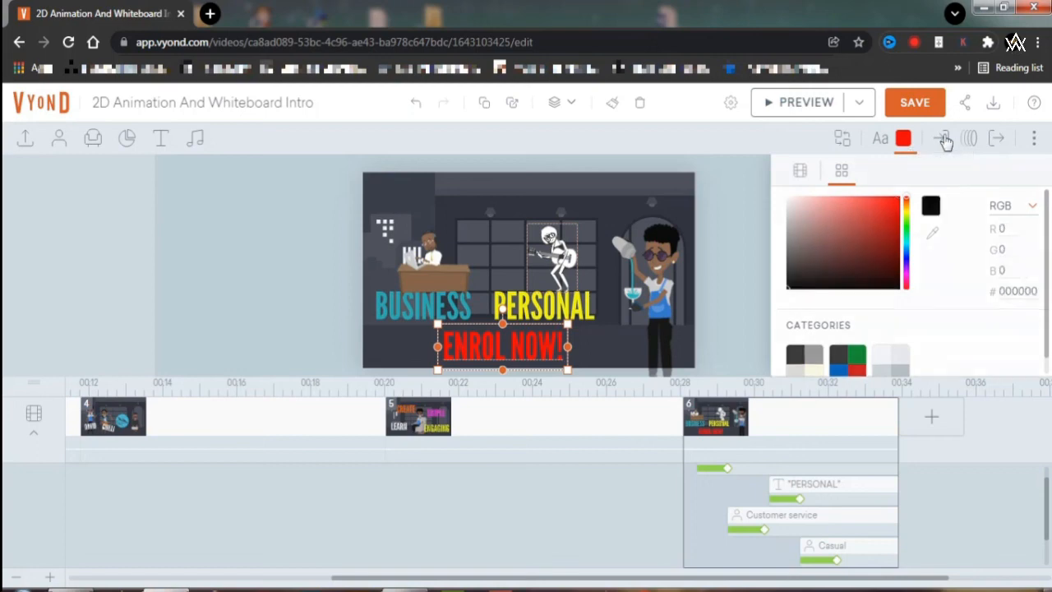
pyautogui.click(879, 216)
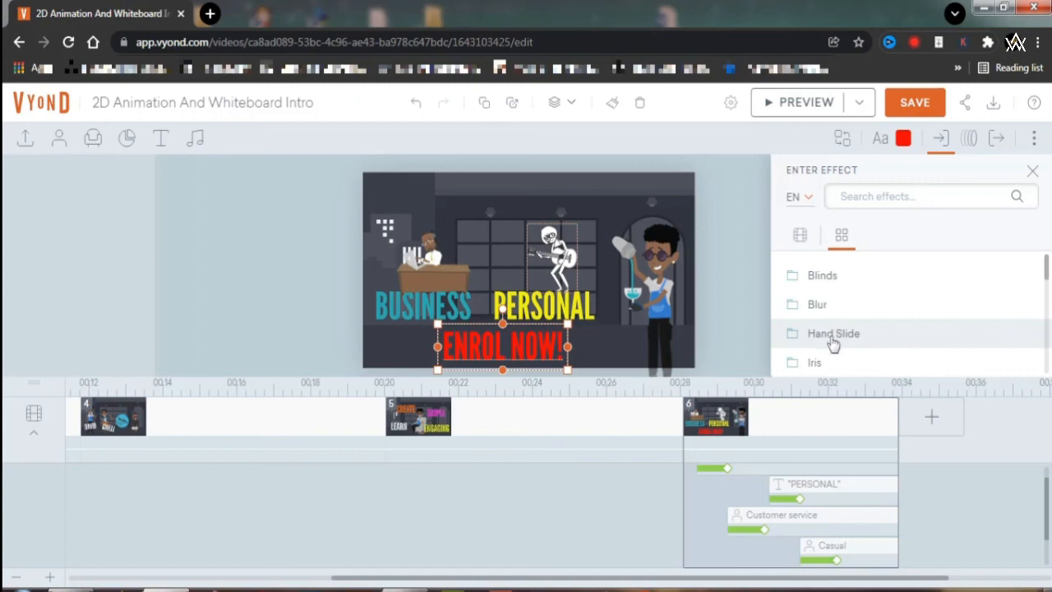
pyautogui.scroll(-1, 833, 345)
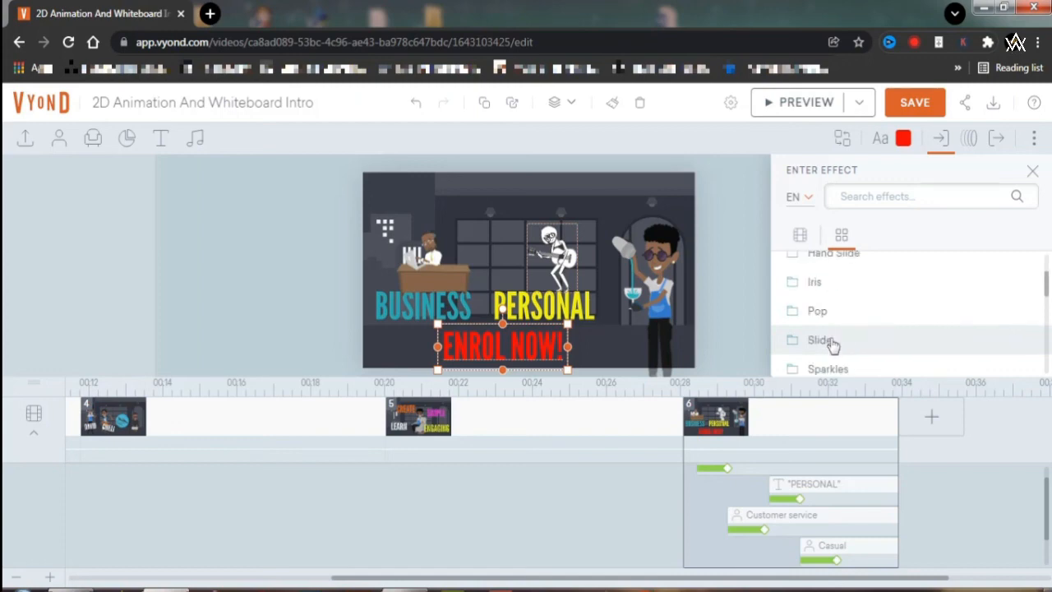
pyautogui.click(821, 313)
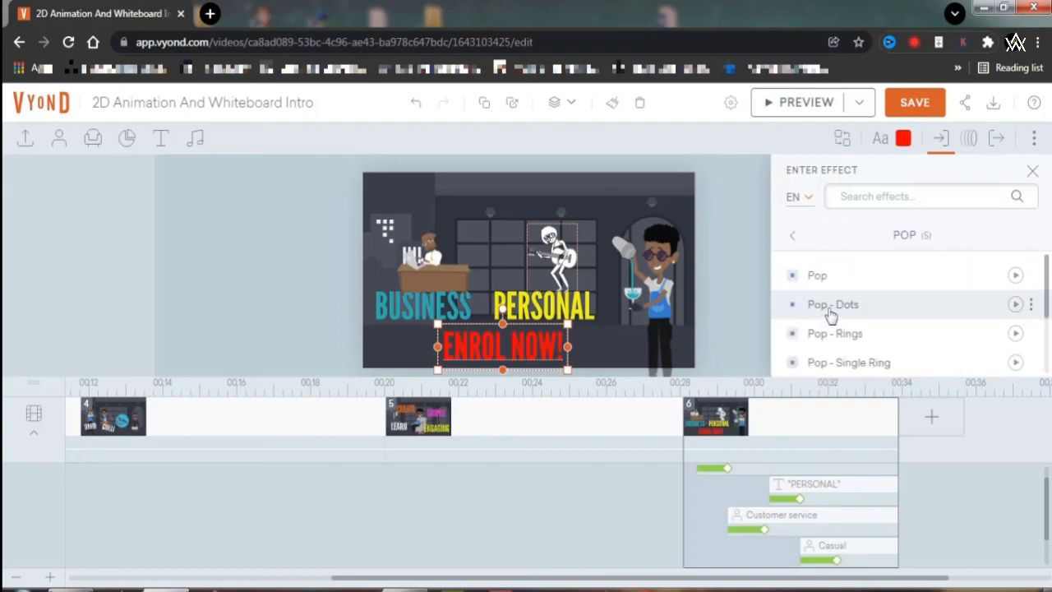
pyautogui.click(830, 310)
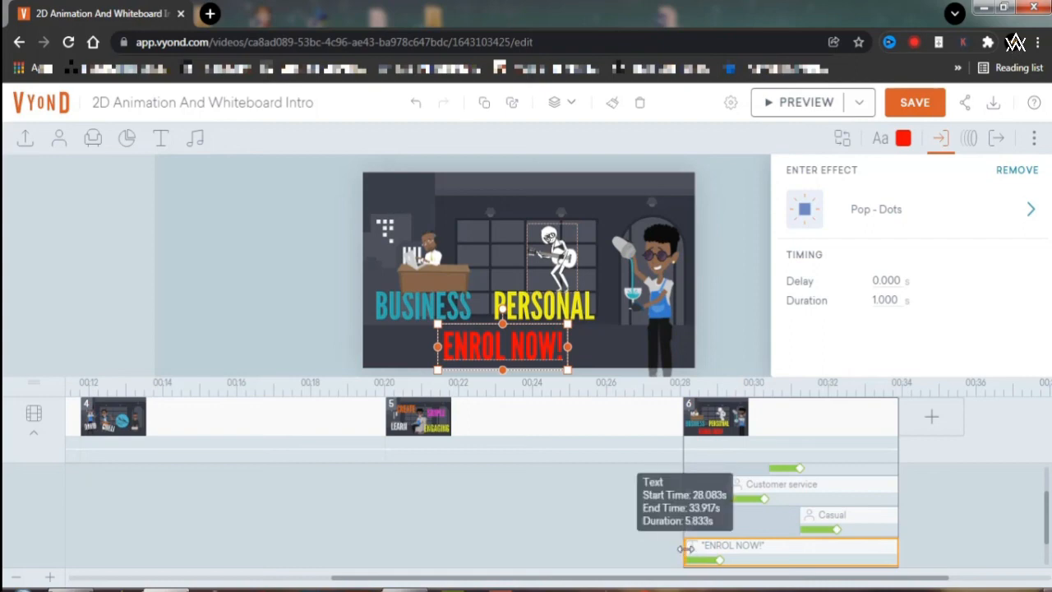
# - Retime the ENROL NOW! title to start at 32.375 s and preview scene 6
pyautogui.moveTo(686, 548); pyautogui.dragTo(843, 545)
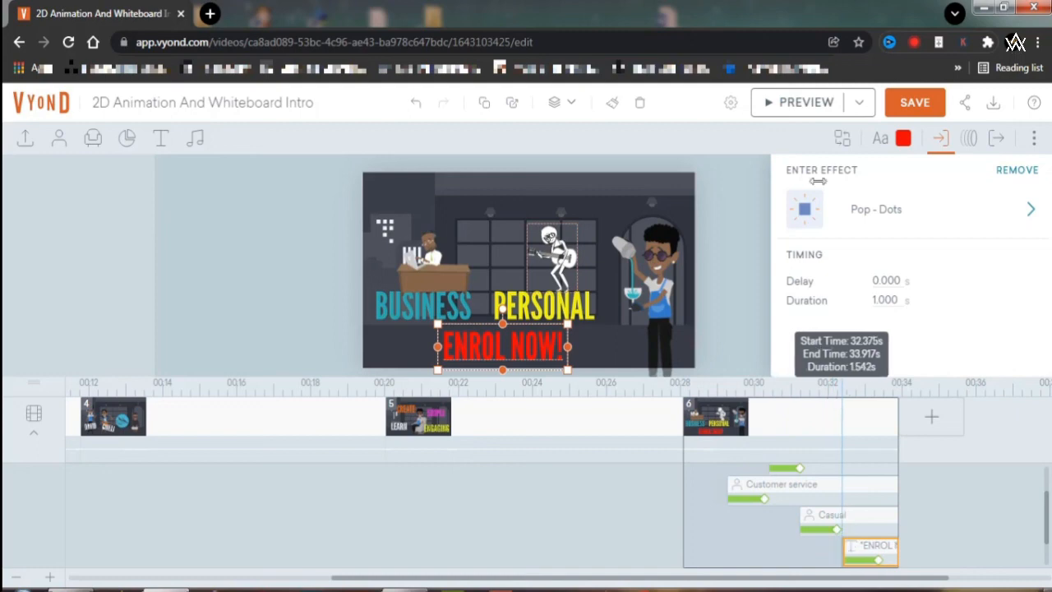
pyautogui.click(803, 105)
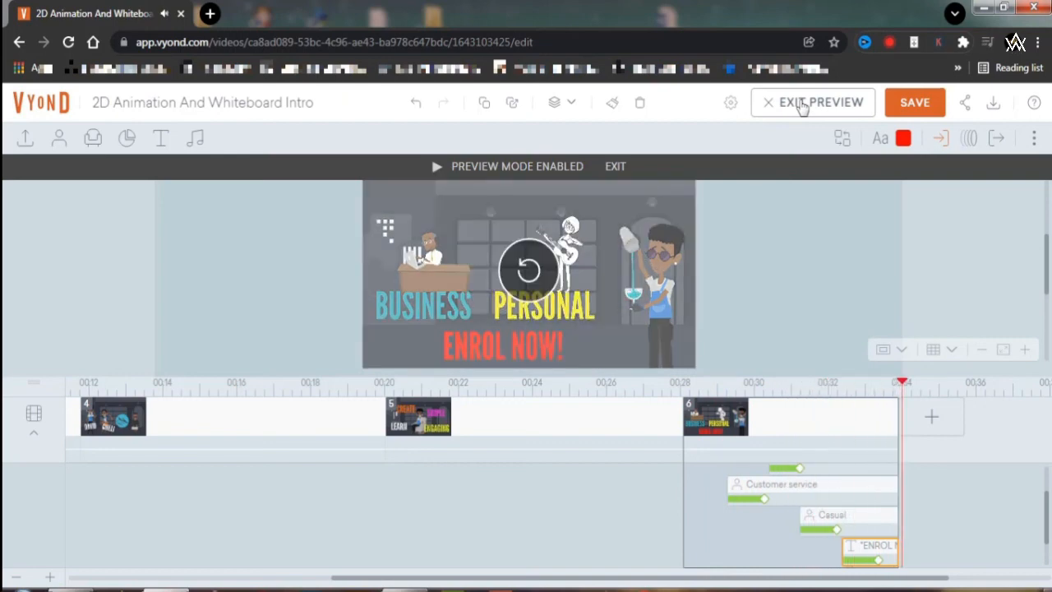
pyautogui.click(801, 105)
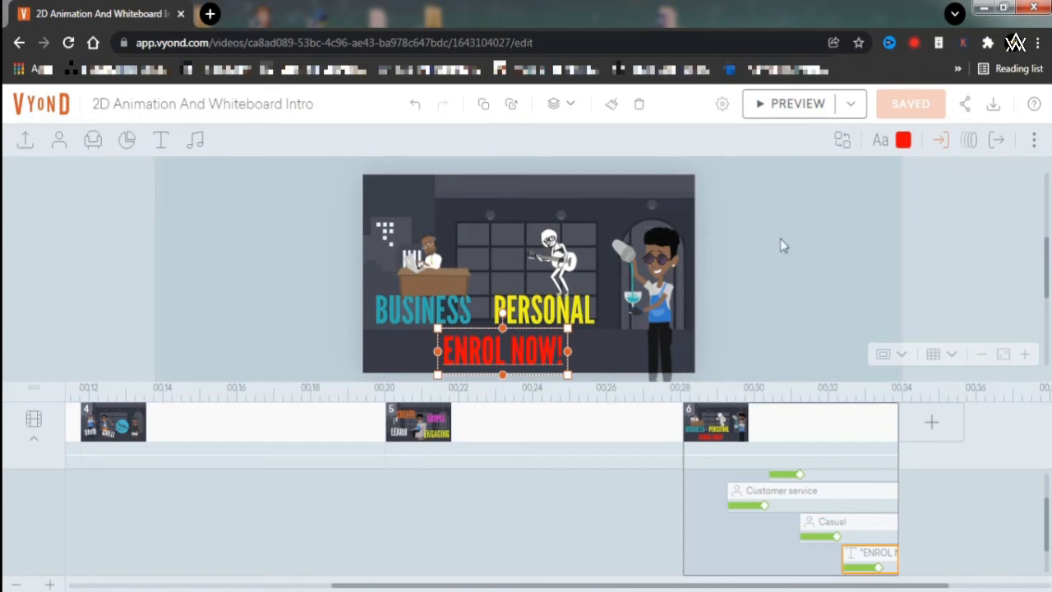
# - Add a scene after scene 6 from the Call to action template with the running man and ACT NOW text on yellow
pyautogui.scroll(-2, 779, 238)
pyautogui.scroll(2, 780, 238)
pyautogui.click(953, 539)
pyautogui.scroll(-1, 954, 538)
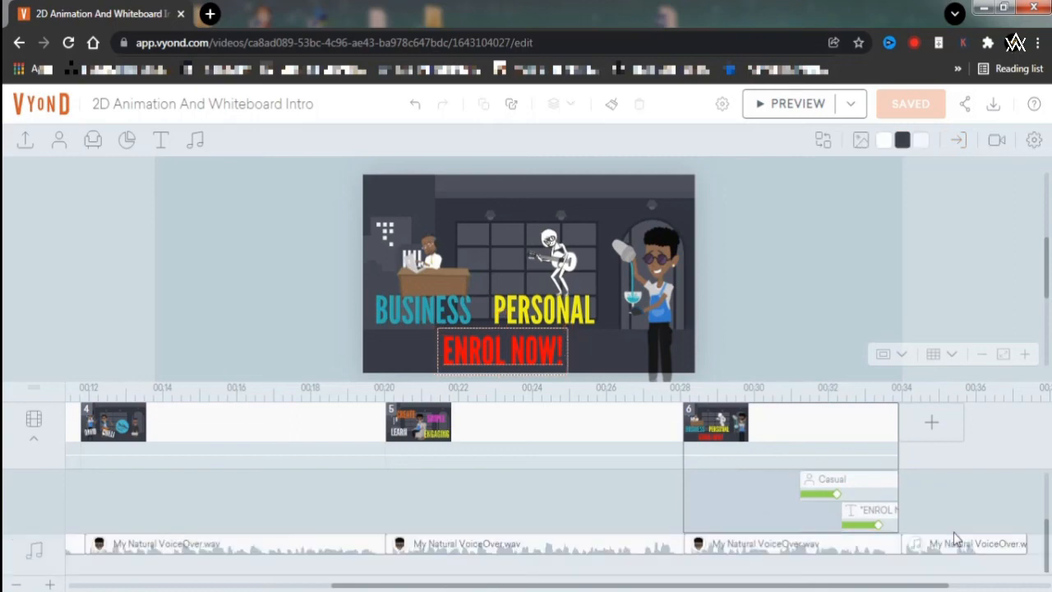
pyautogui.click(932, 429)
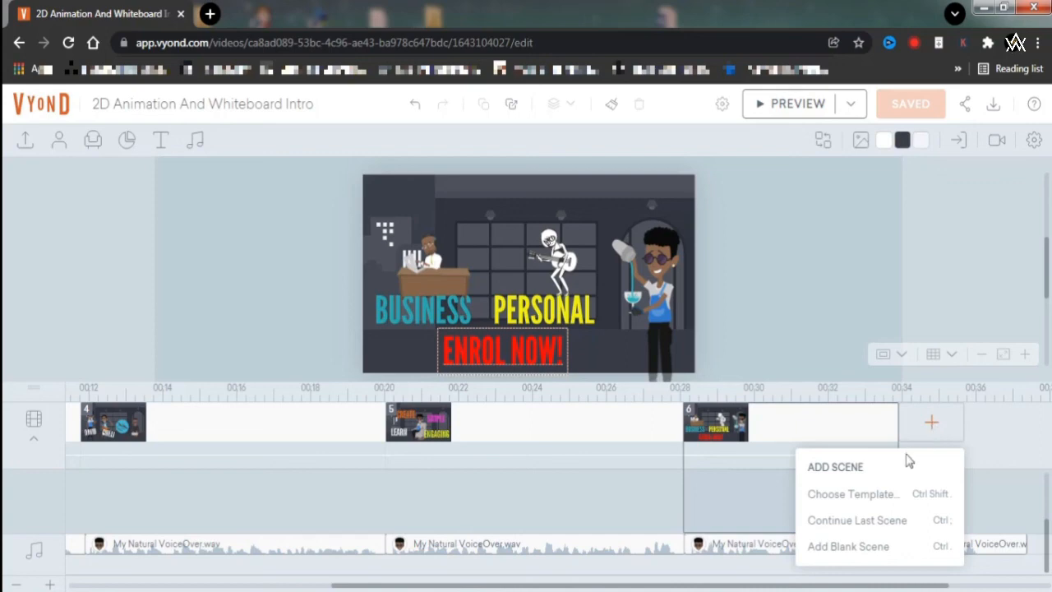
pyautogui.click(871, 501)
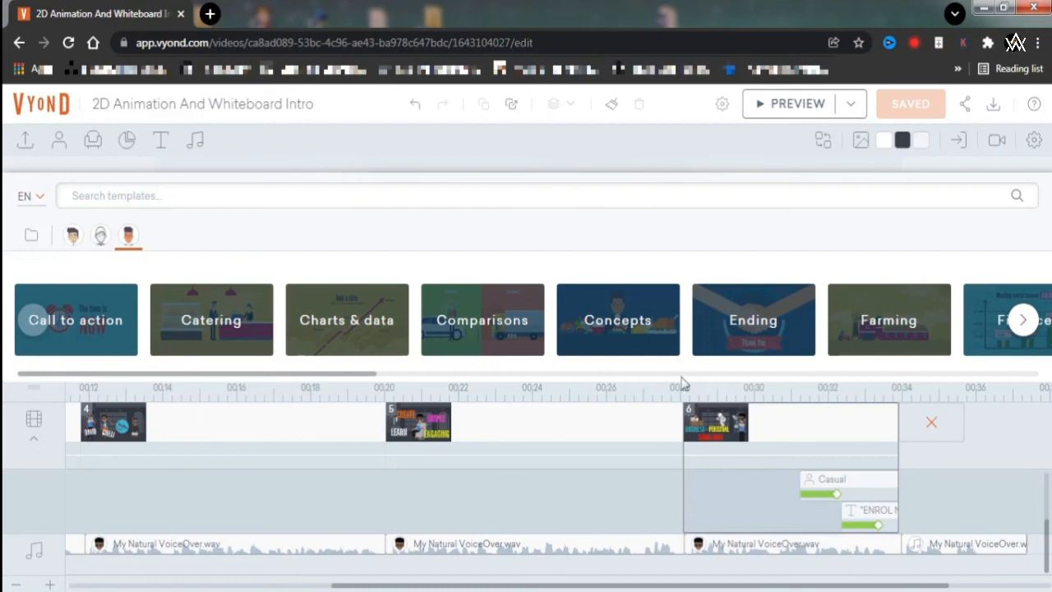
pyautogui.click(88, 327)
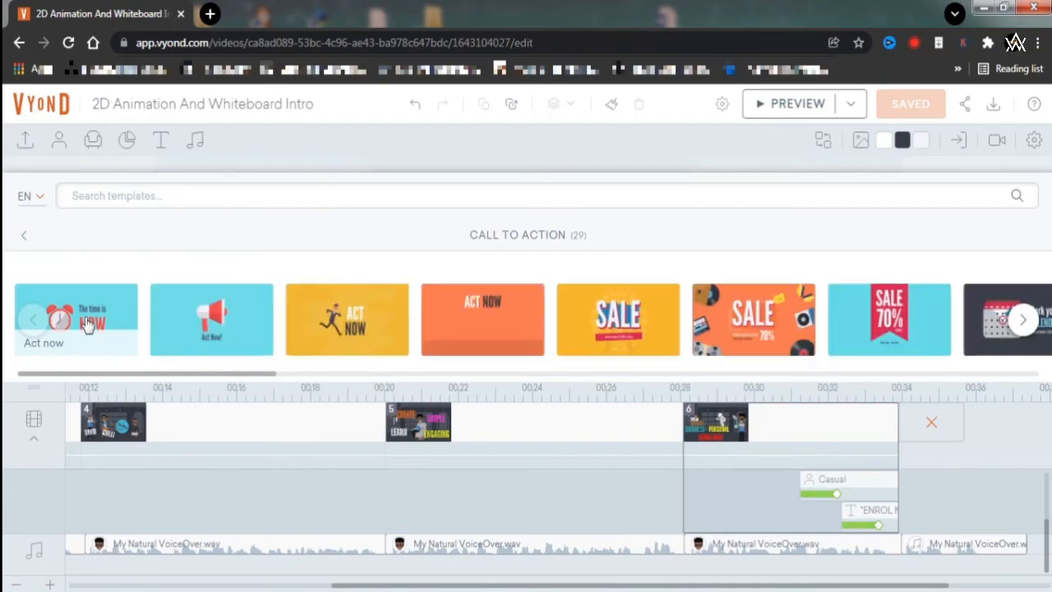
pyautogui.click(356, 325)
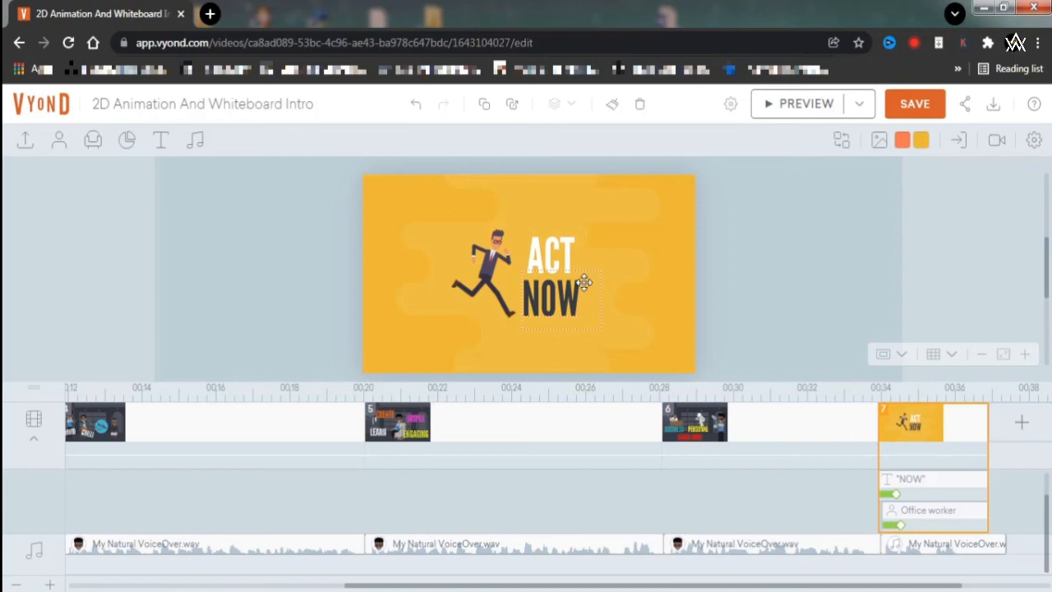
# - Change the ACT text in scene 7 to "SEE YOU" and widen its text box to fit on one line
pyautogui.click(547, 258)
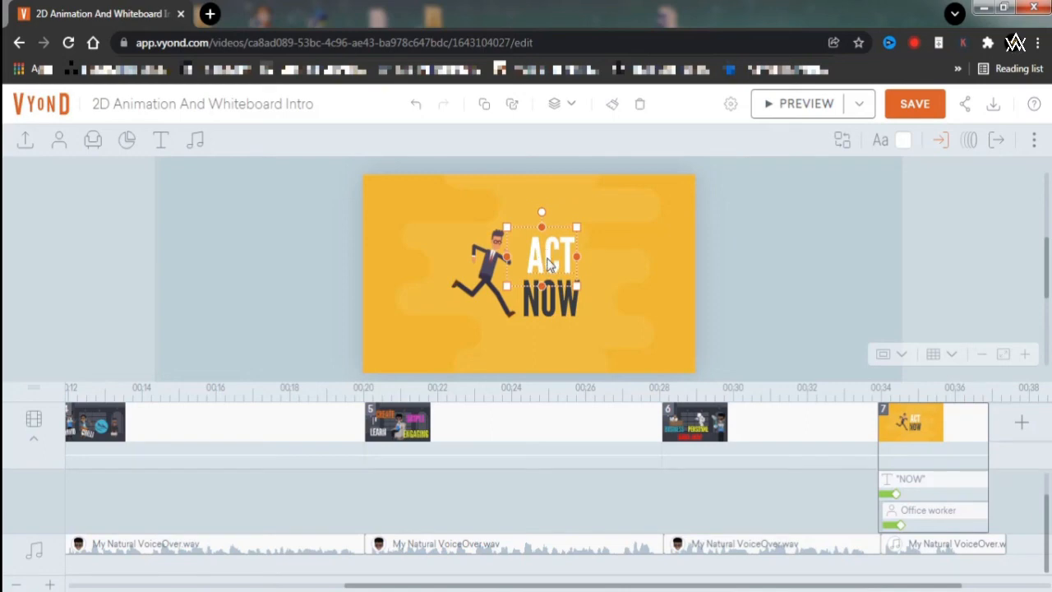
pyautogui.doubleClick(548, 260)
pyautogui.write('SEE Y')
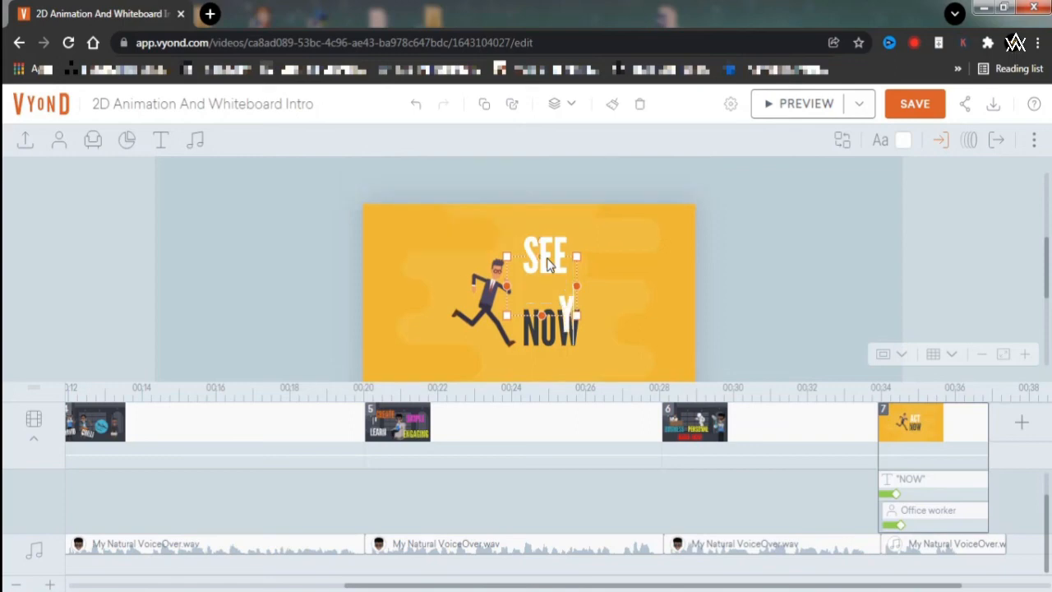
pyautogui.write('OU')
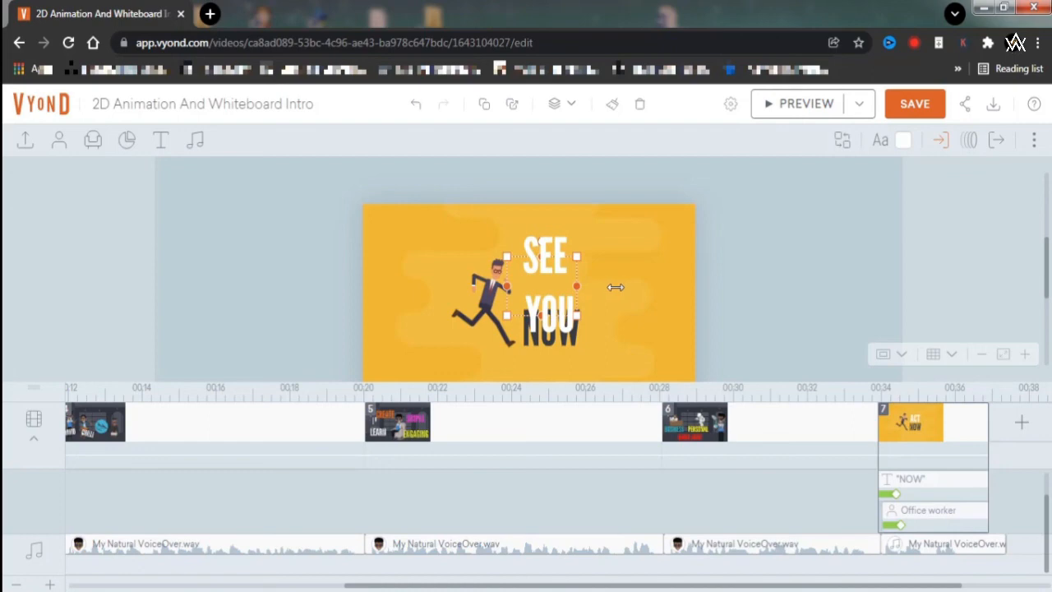
pyautogui.moveTo(616, 286); pyautogui.dragTo(578, 287)
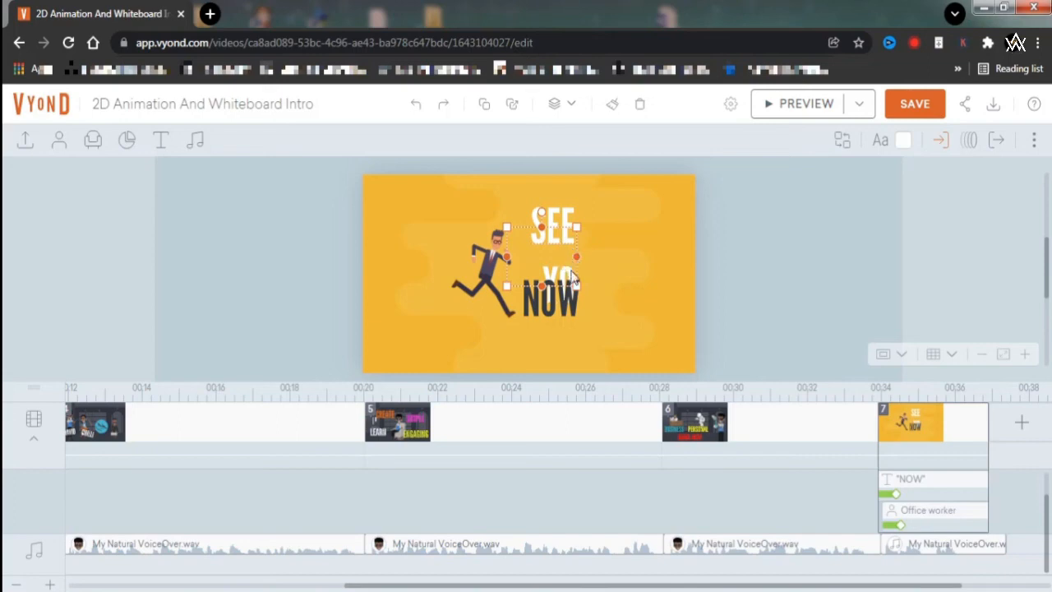
pyautogui.doubleClick(573, 275)
pyautogui.write('SE')
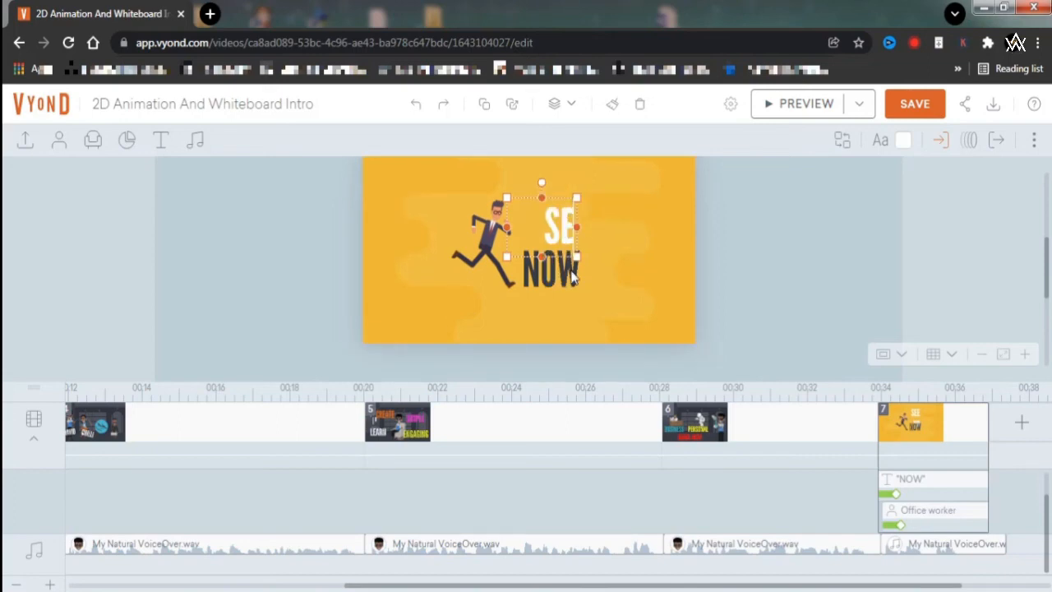
pyautogui.write('E YOU')
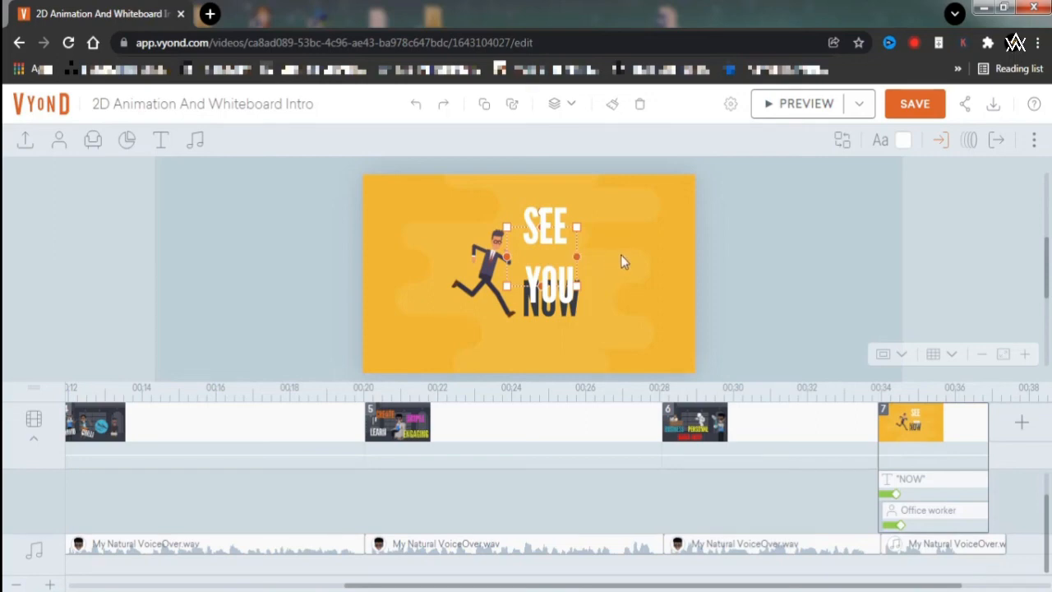
pyautogui.click(576, 256)
pyautogui.moveTo(575, 257); pyautogui.dragTo(626, 255)
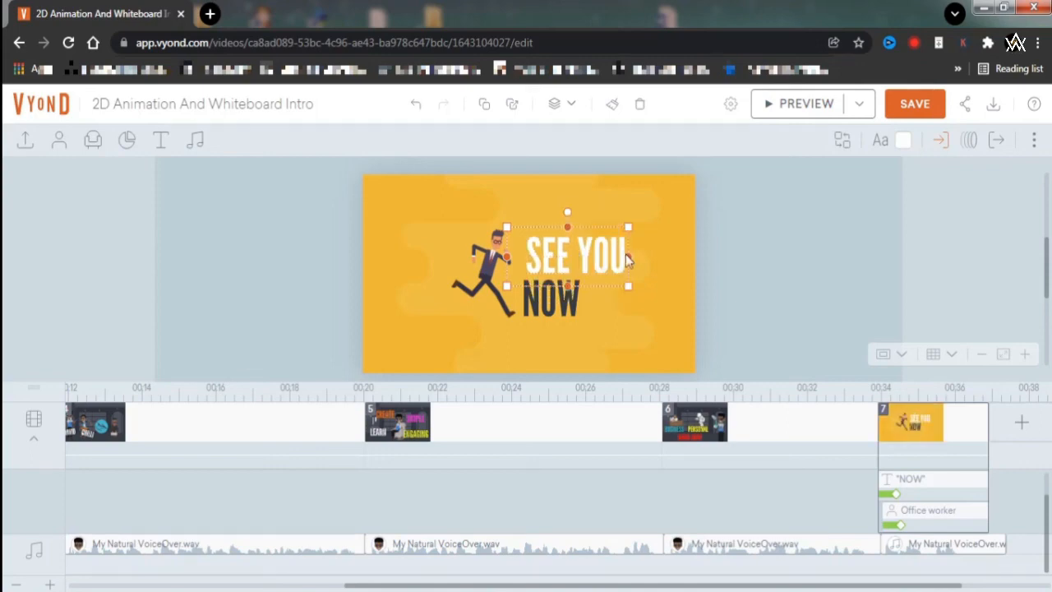
# - Change the NOW text to "INSIDE", widen its box to fit one line, and align its right end with SEE YOU
pyautogui.click(556, 298)
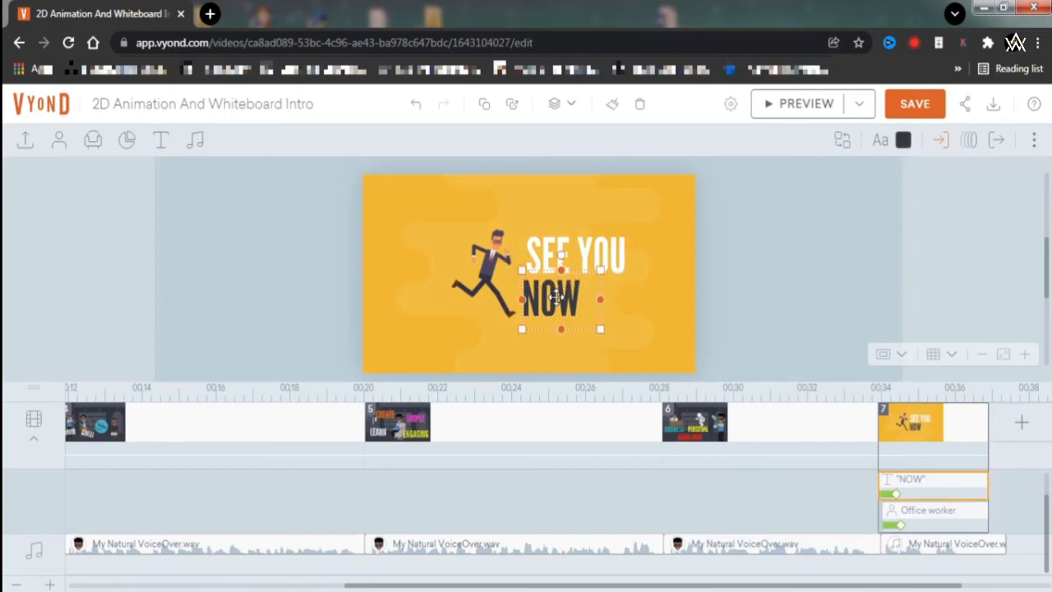
pyautogui.doubleClick(557, 299)
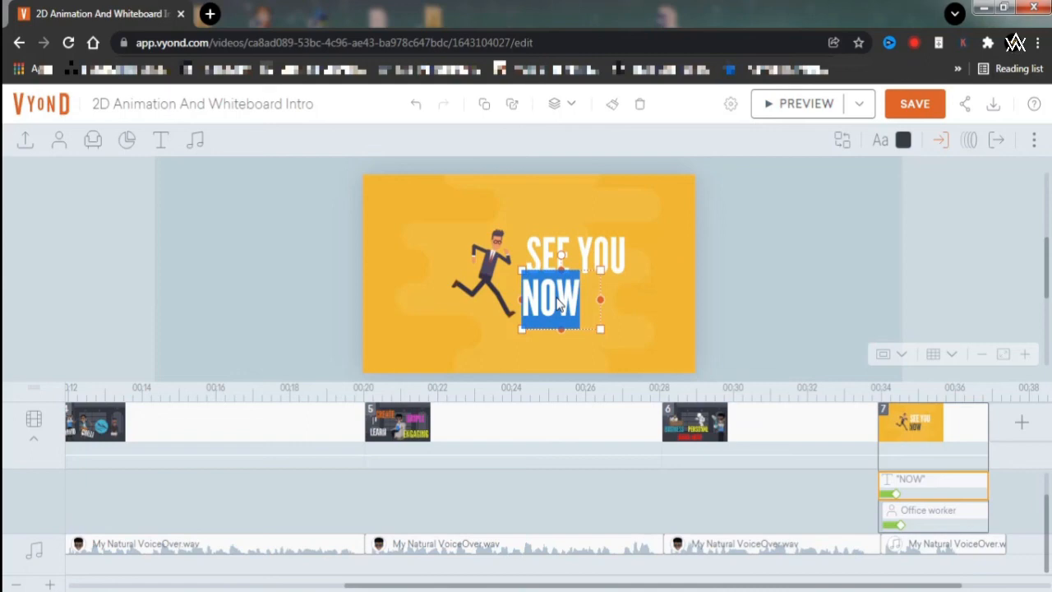
pyautogui.write('INSIDE')
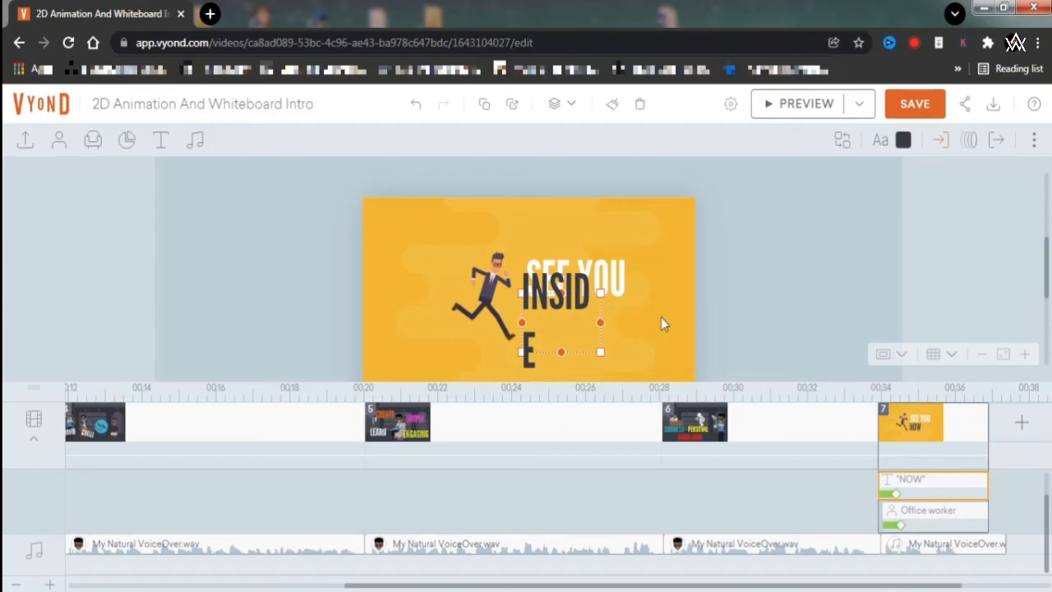
pyautogui.click(599, 321)
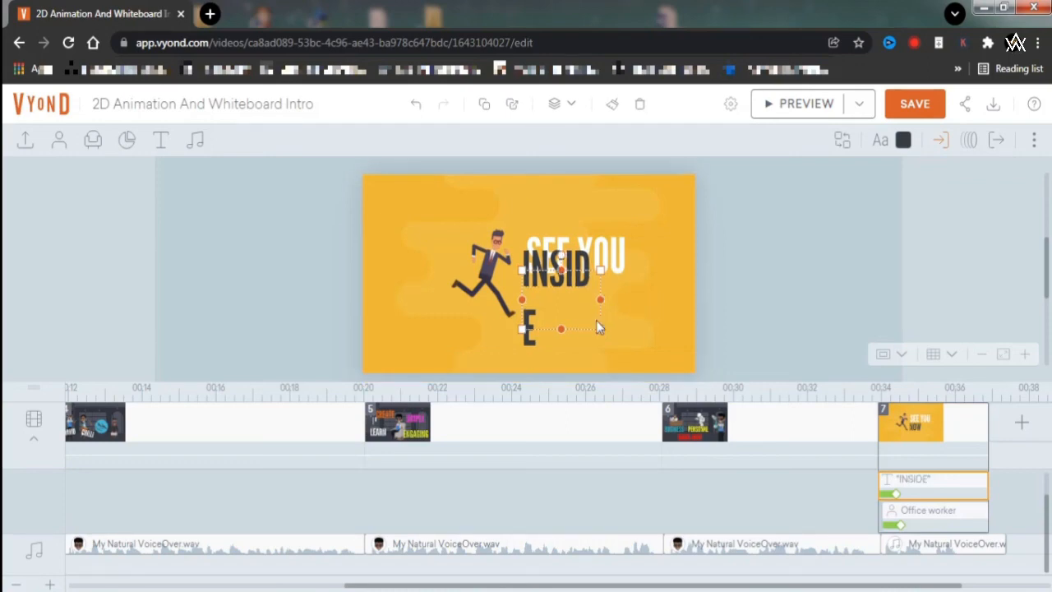
pyautogui.moveTo(600, 300)
pyautogui.mouseDown()
pyautogui.moveTo(649, 304)
pyautogui.moveTo(613, 306)
pyautogui.mouseUp()
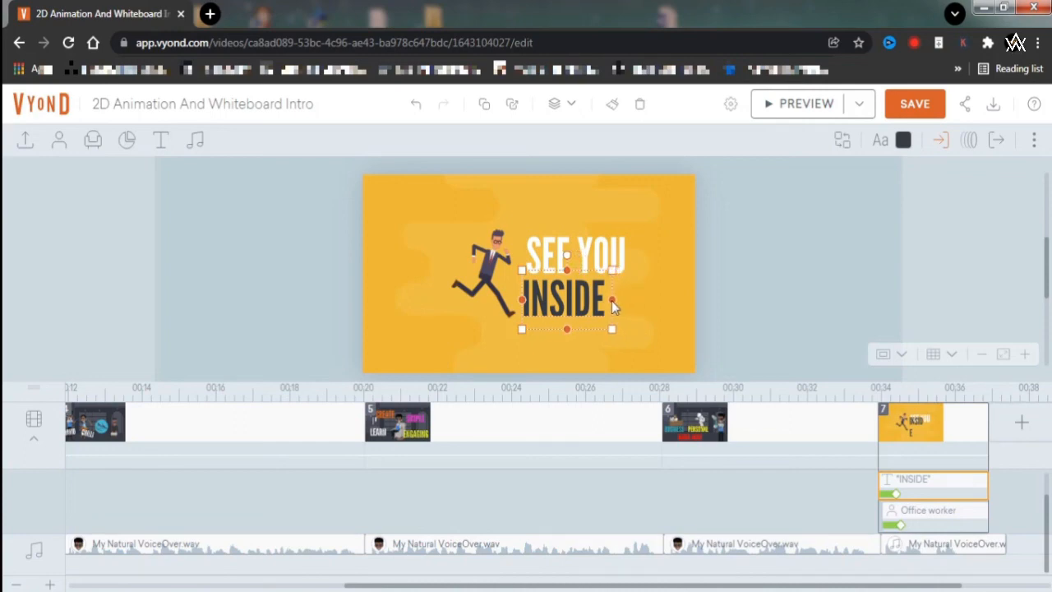
pyautogui.moveTo(577, 299); pyautogui.dragTo(596, 298)
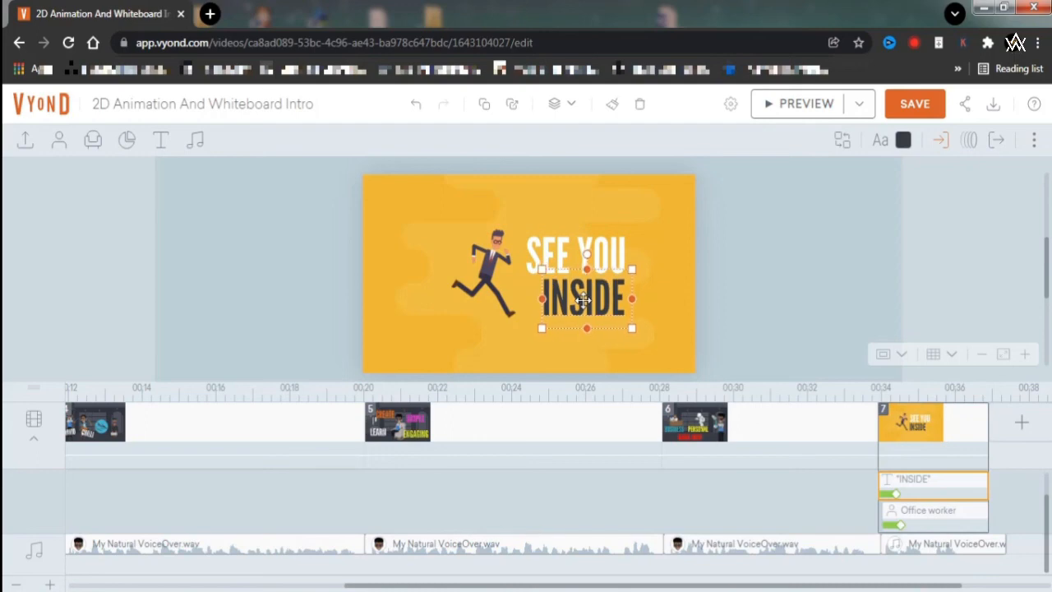
# - Split the last voice-over clip at 36.917 s, near the end of scene 7, and delete the leftover piece
pyautogui.click(767, 297)
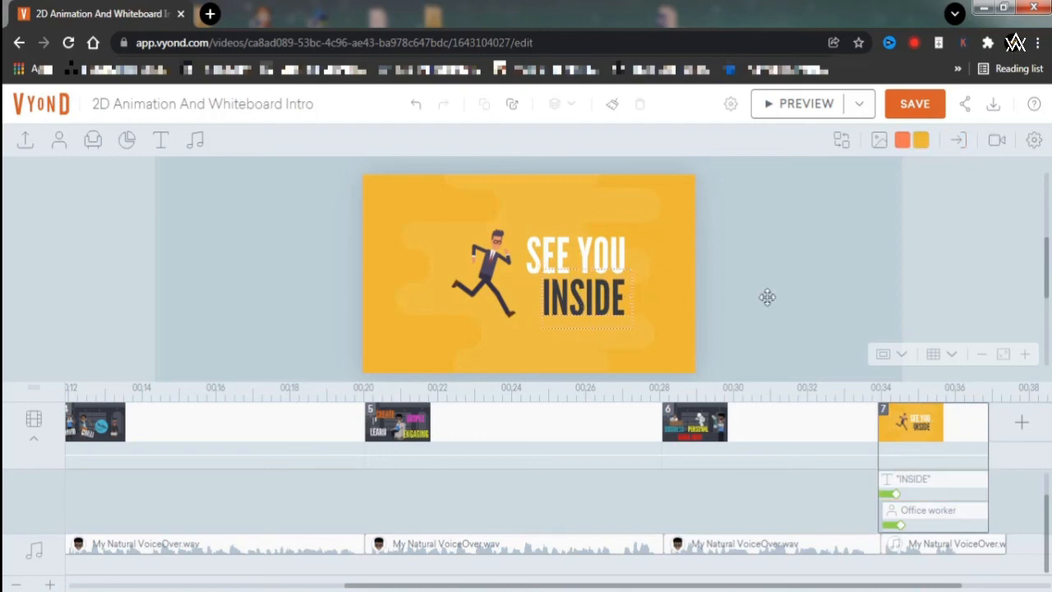
pyautogui.click(969, 549)
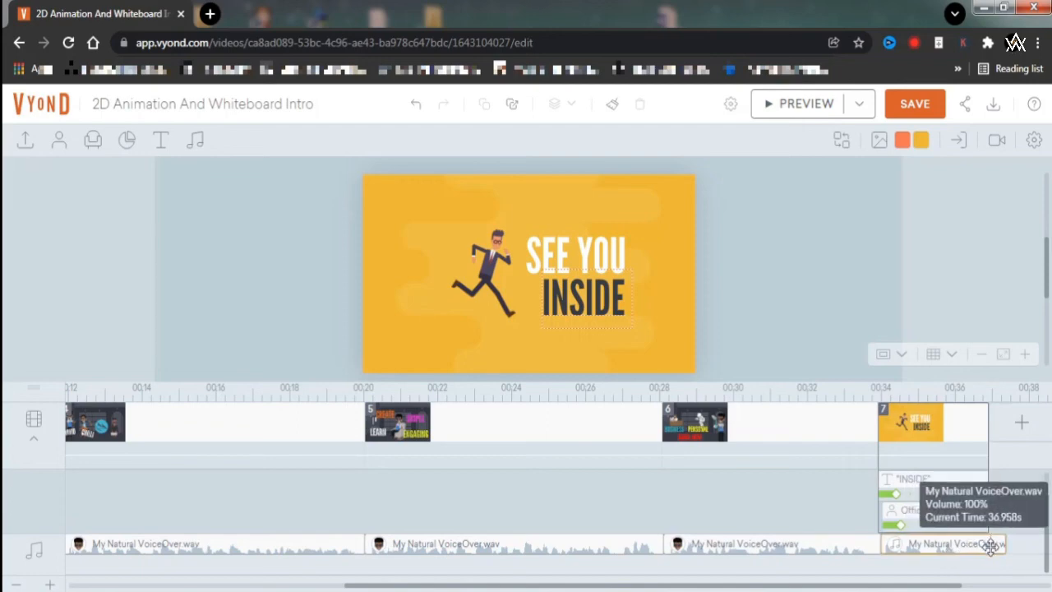
pyautogui.click(989, 547)
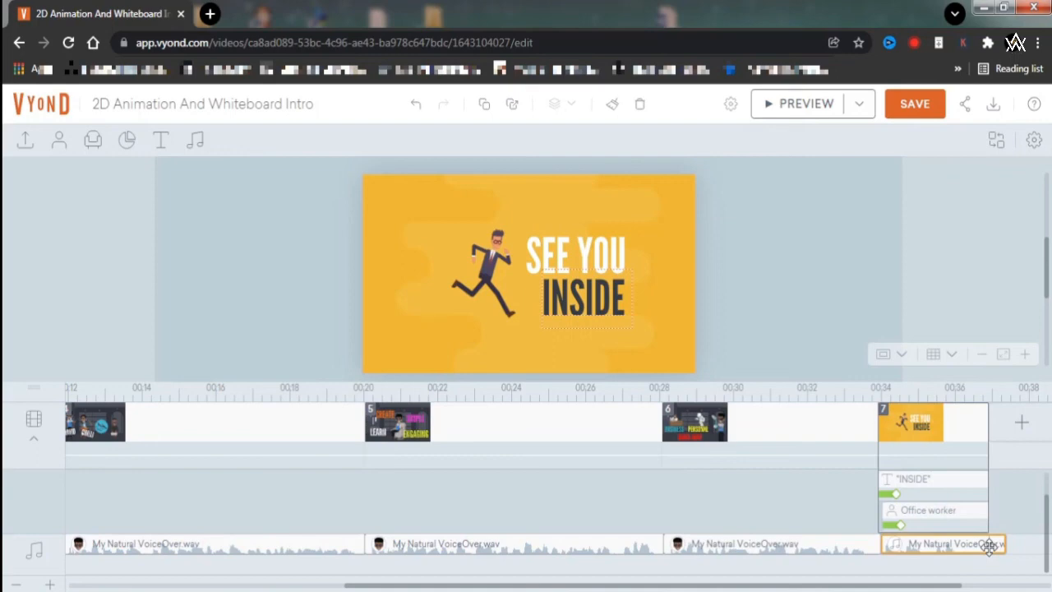
pyautogui.rightClick(989, 547)
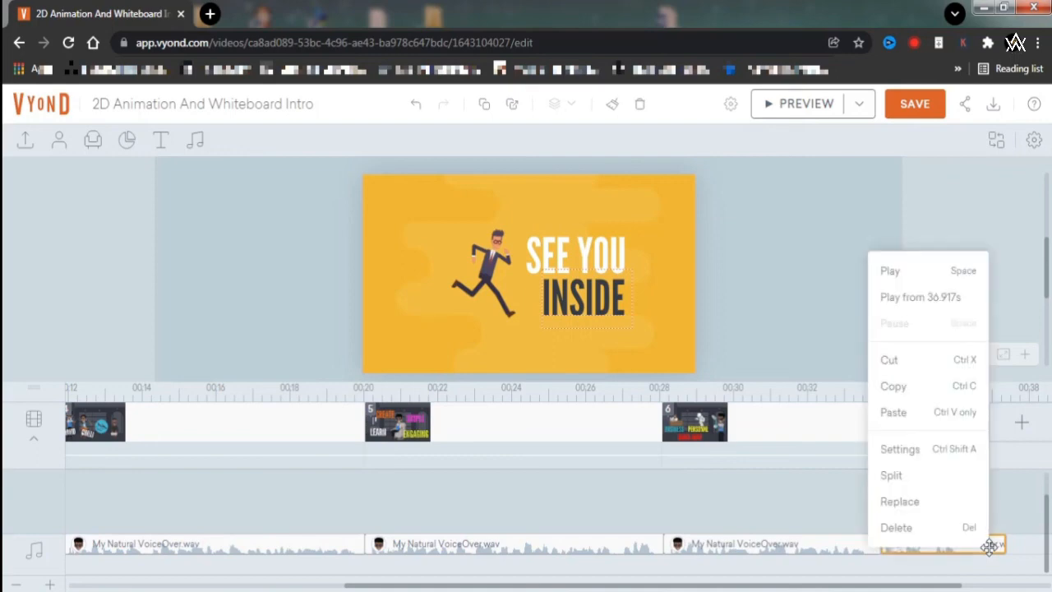
pyautogui.click(919, 476)
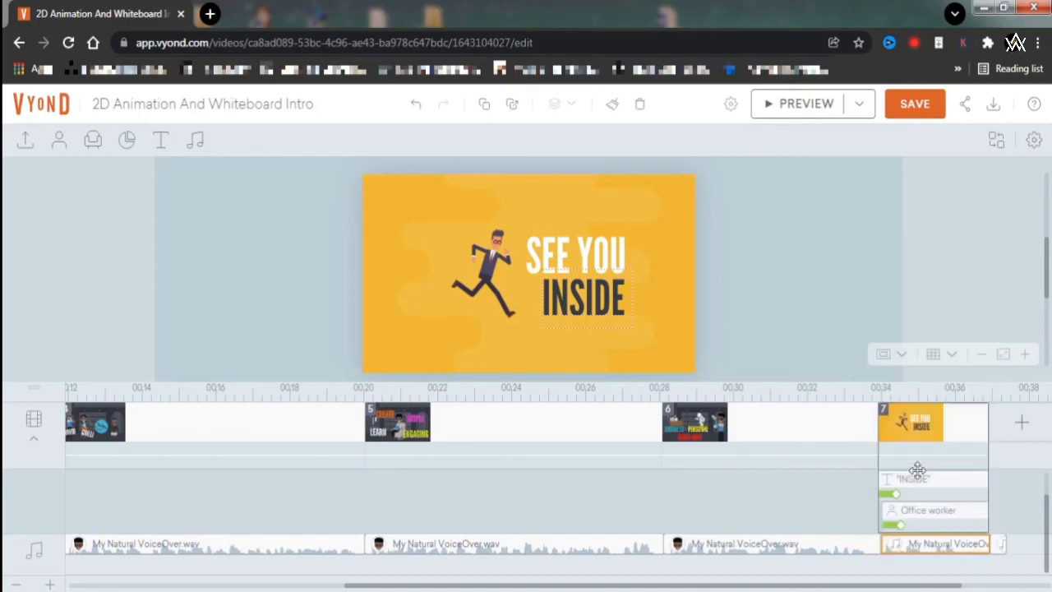
pyautogui.click(998, 543)
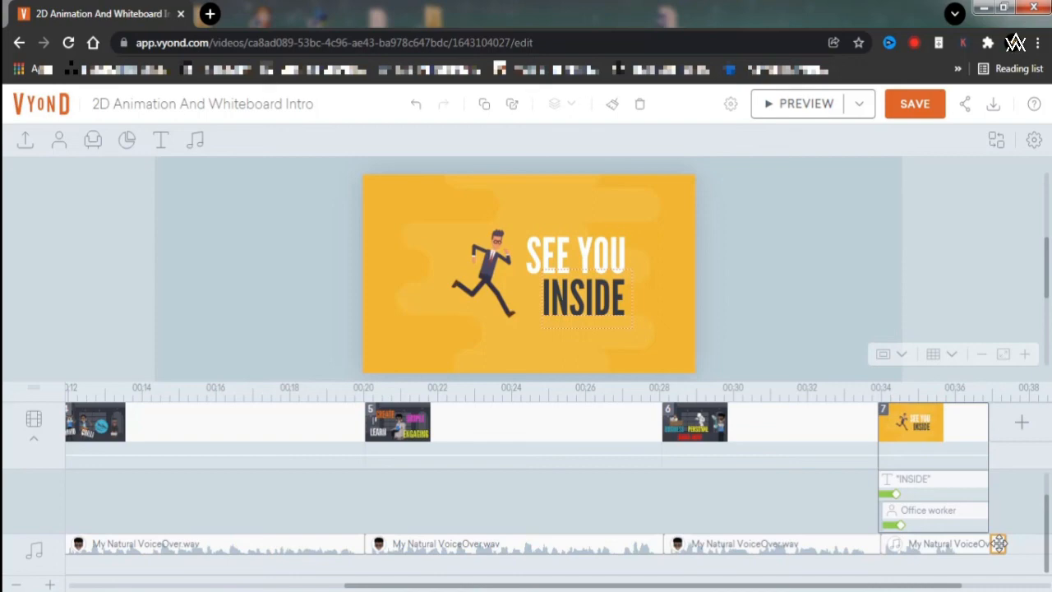
pyautogui.press('Delete')
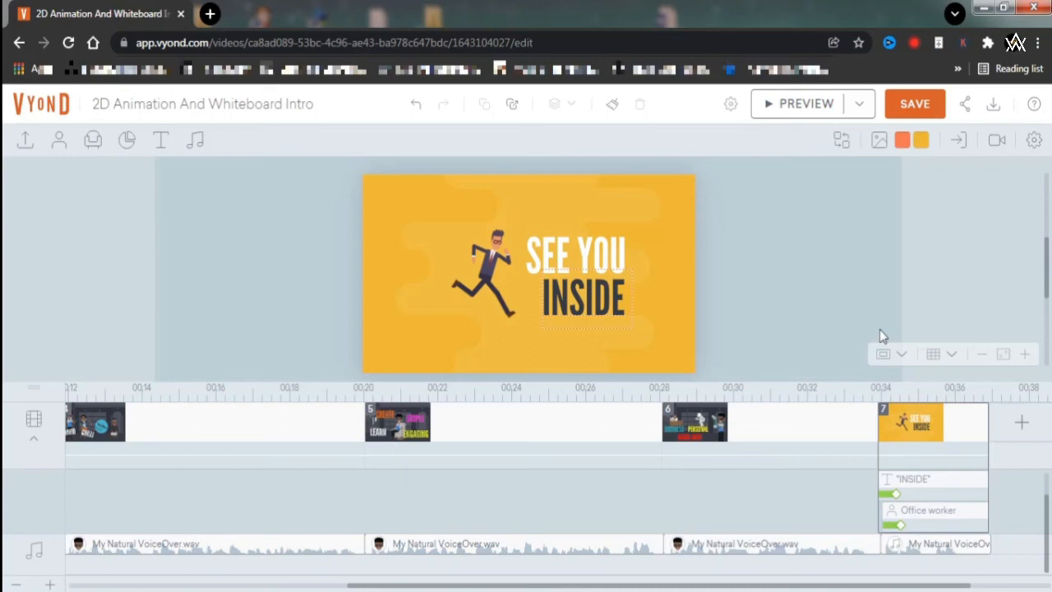
# - Preview scene 7 with its shortened voice-over, and exit the preview
pyautogui.click(801, 105)
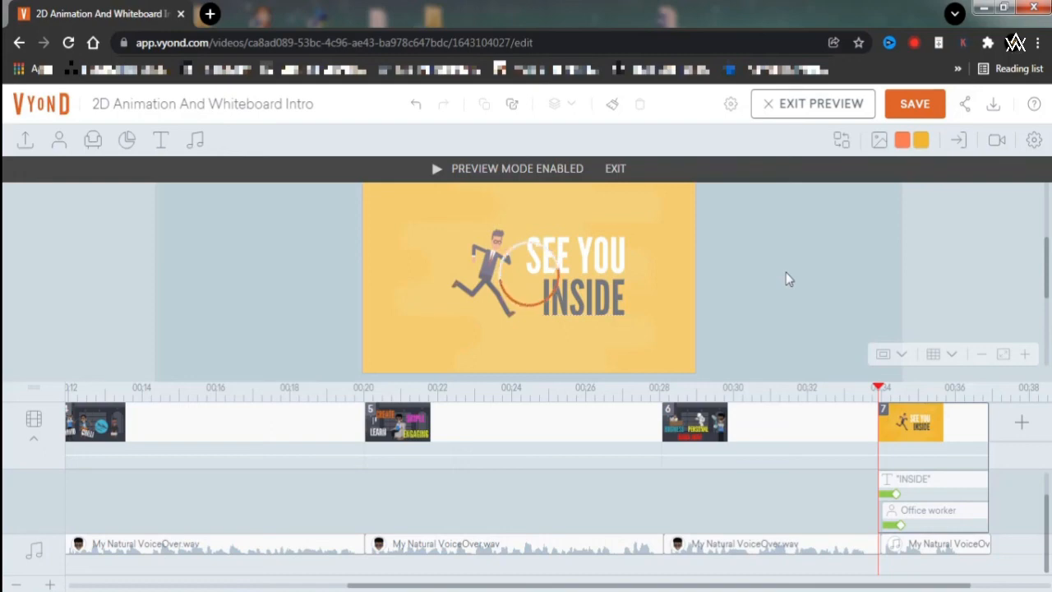
pyautogui.press('space')
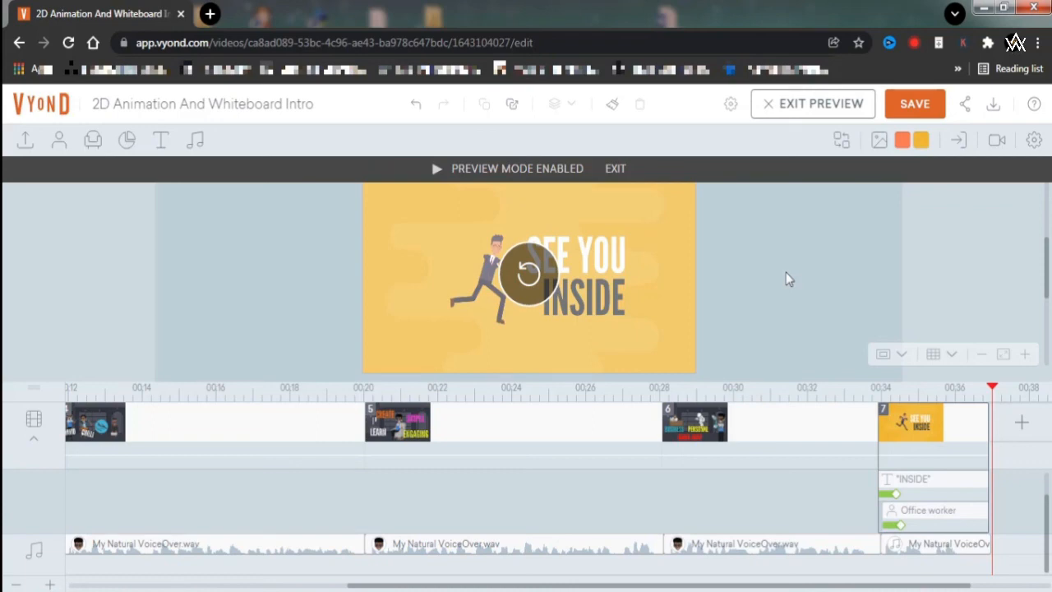
pyautogui.click(616, 175)
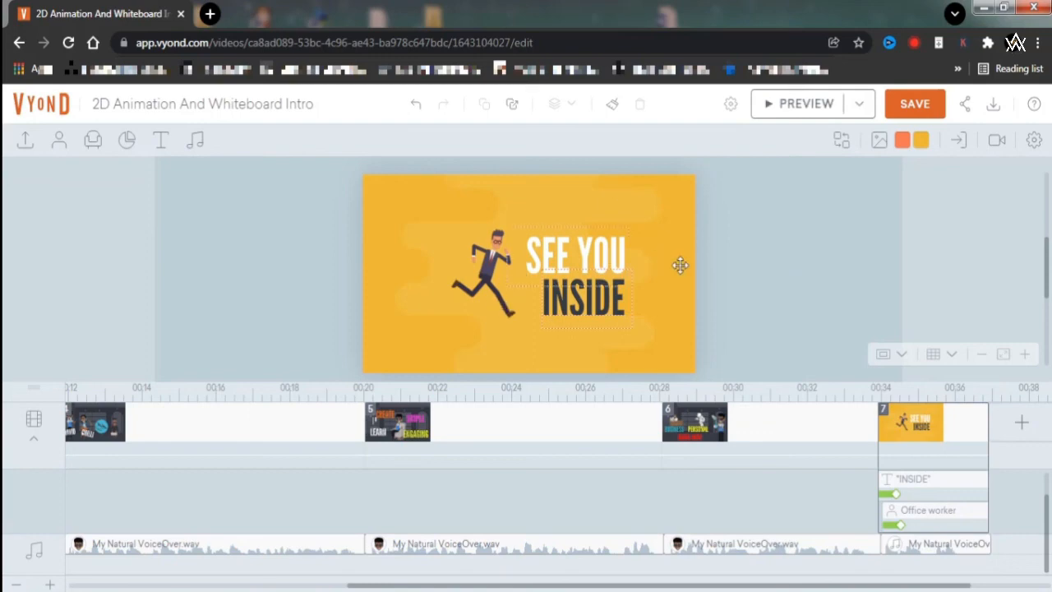
# - Apply the rightward Line - Horizontal motion path to the running man in scene 7
pyautogui.click(492, 268)
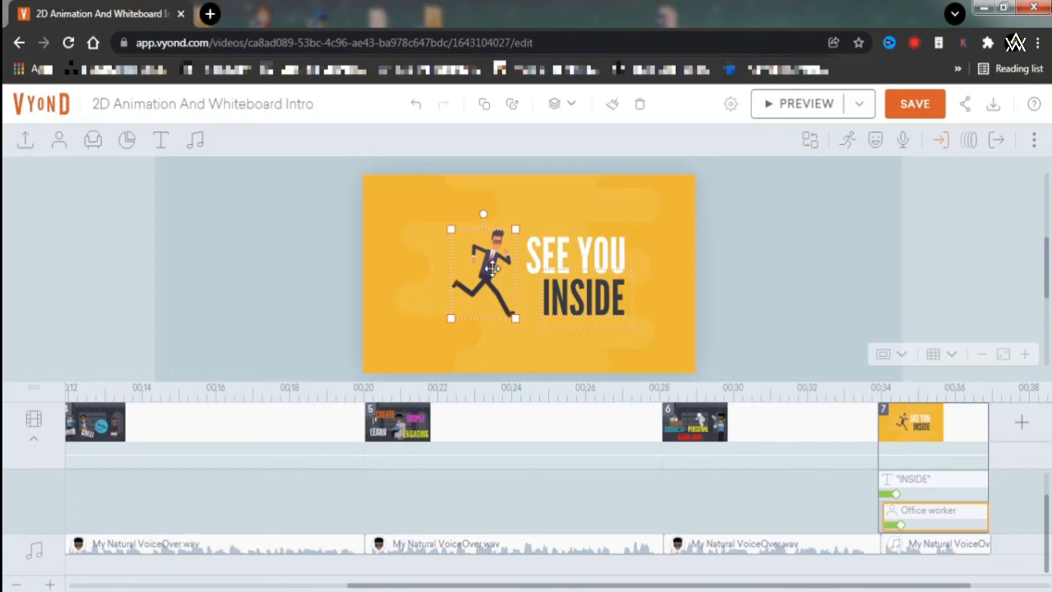
pyautogui.click(969, 140)
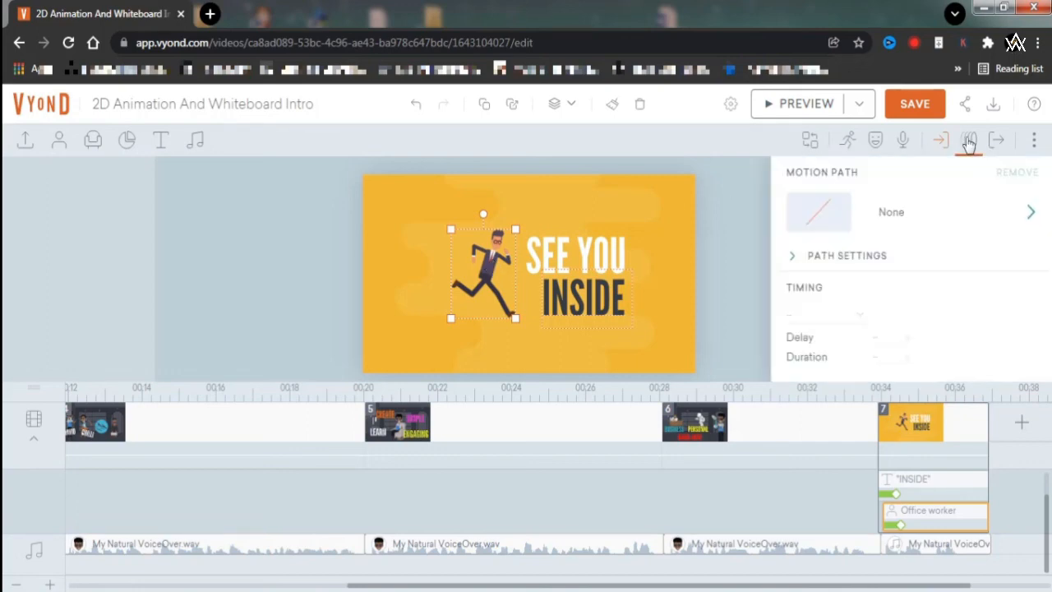
pyautogui.click(830, 222)
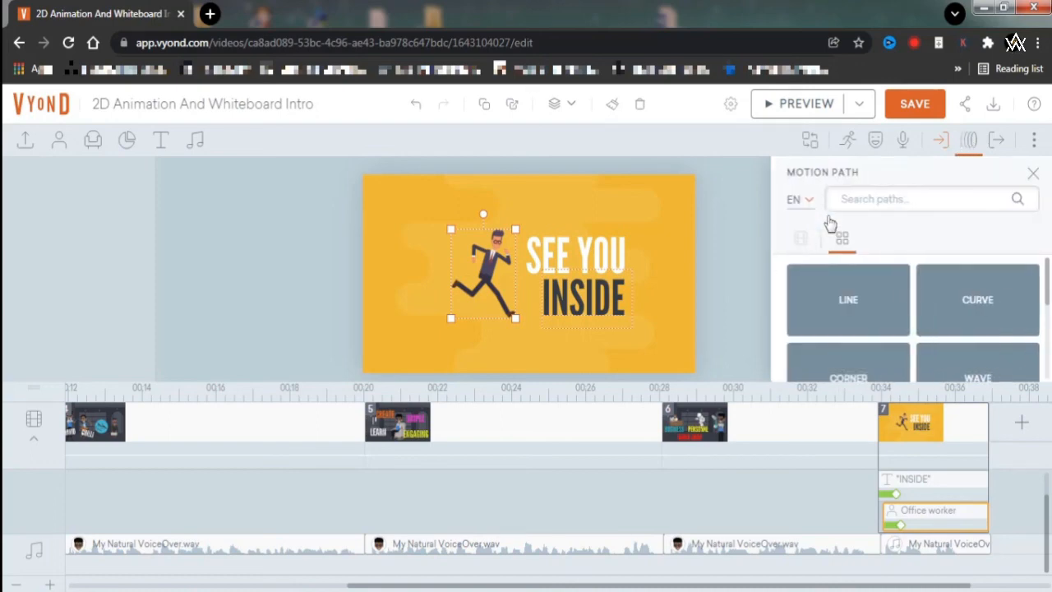
pyautogui.click(854, 306)
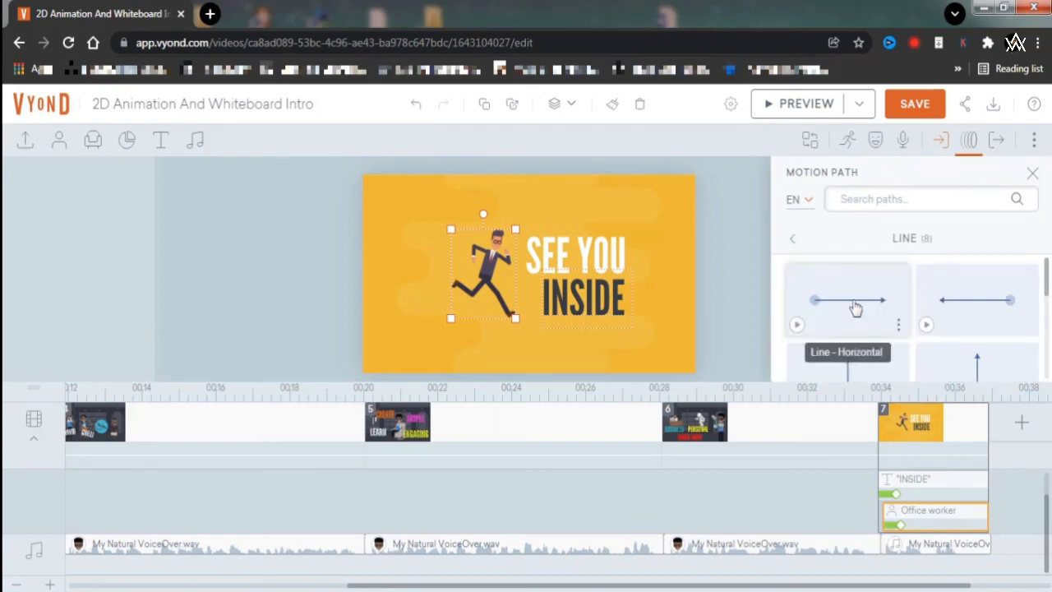
pyautogui.click(854, 306)
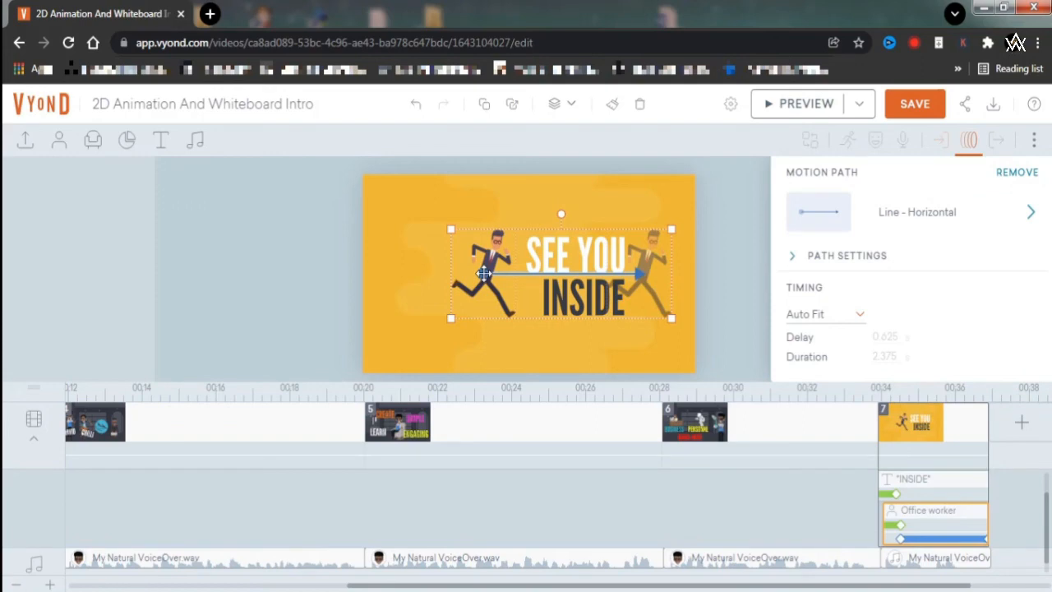
pyautogui.click(746, 235)
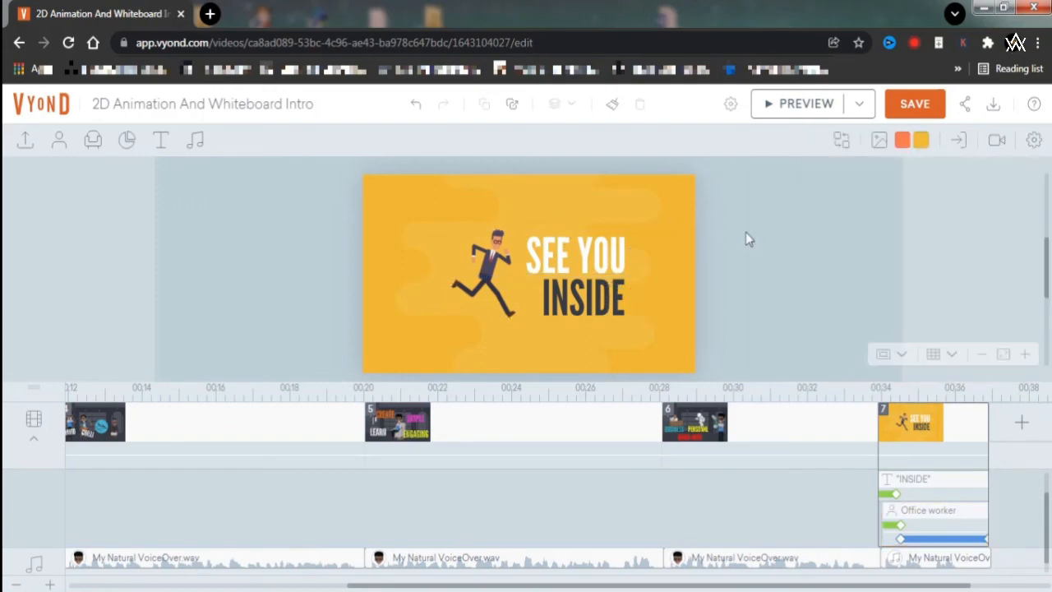
# - Extend the end of the running man's motion path beyond the right edge of the scene
pyautogui.click(487, 268)
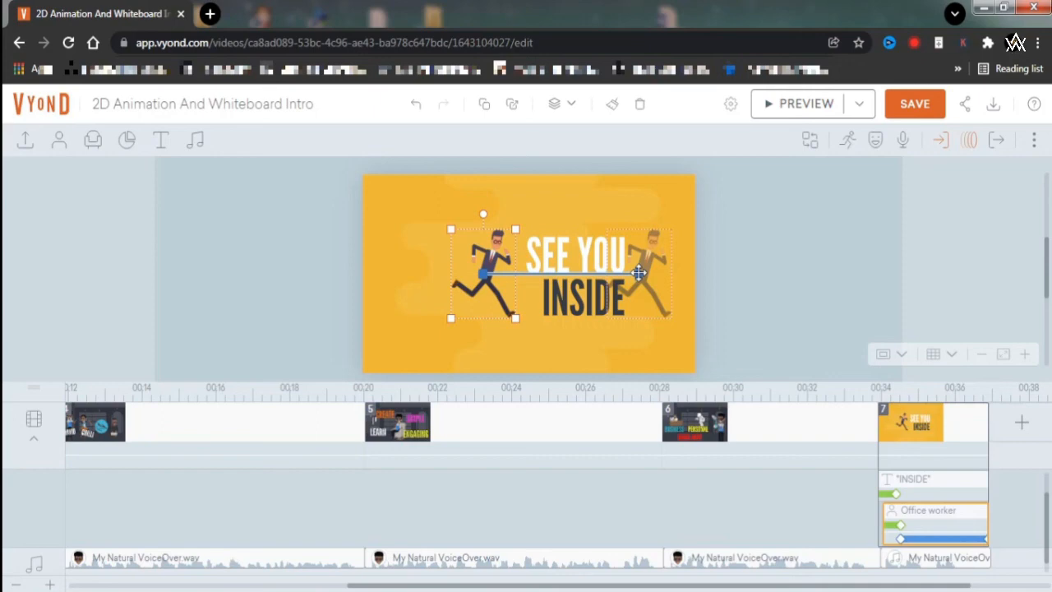
pyautogui.moveTo(649, 272); pyautogui.dragTo(731, 271)
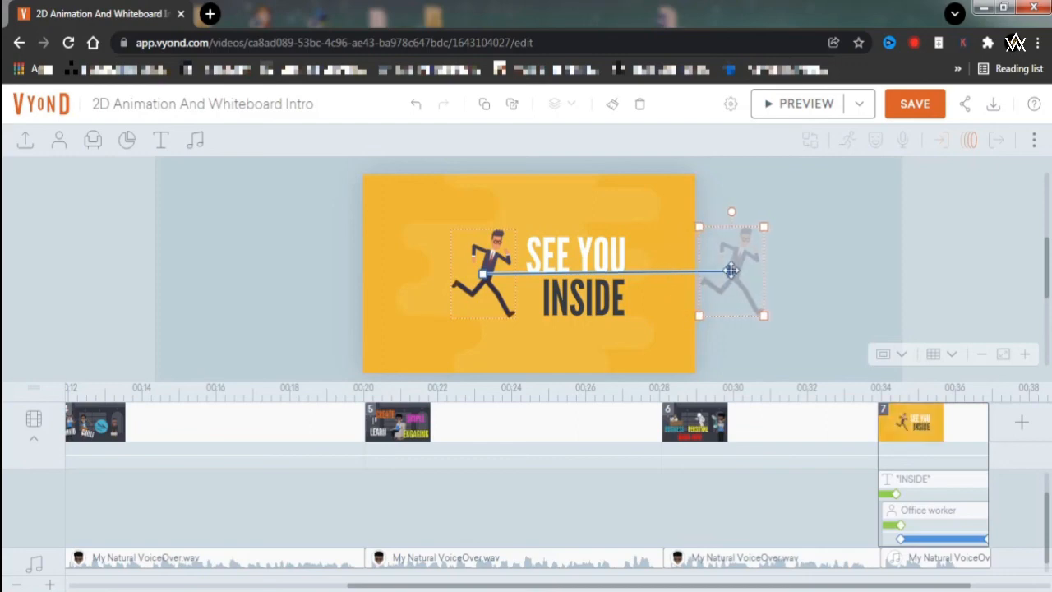
pyautogui.click(493, 256)
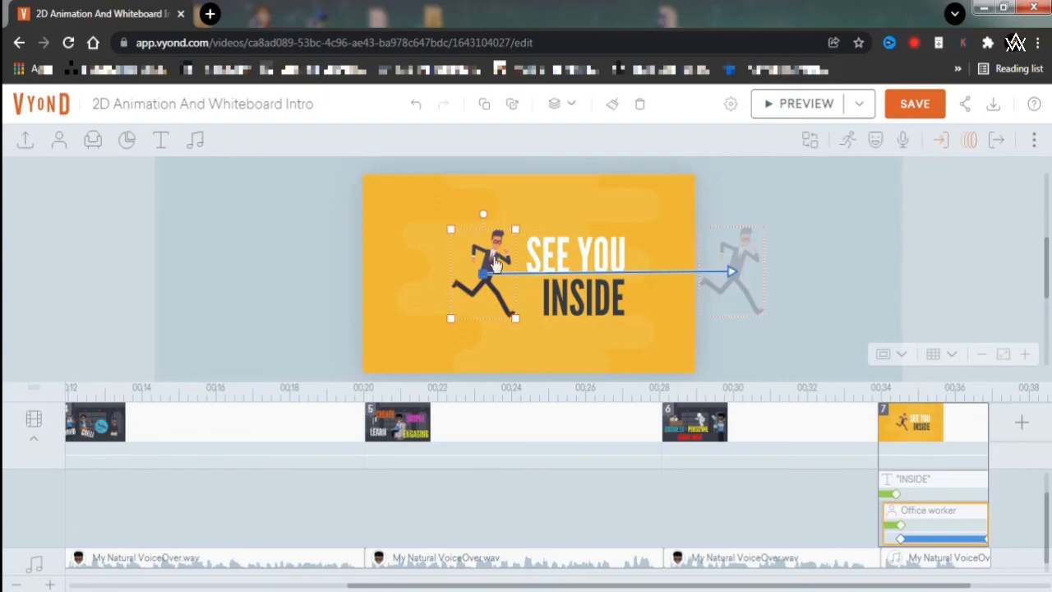
pyautogui.rightClick(493, 258)
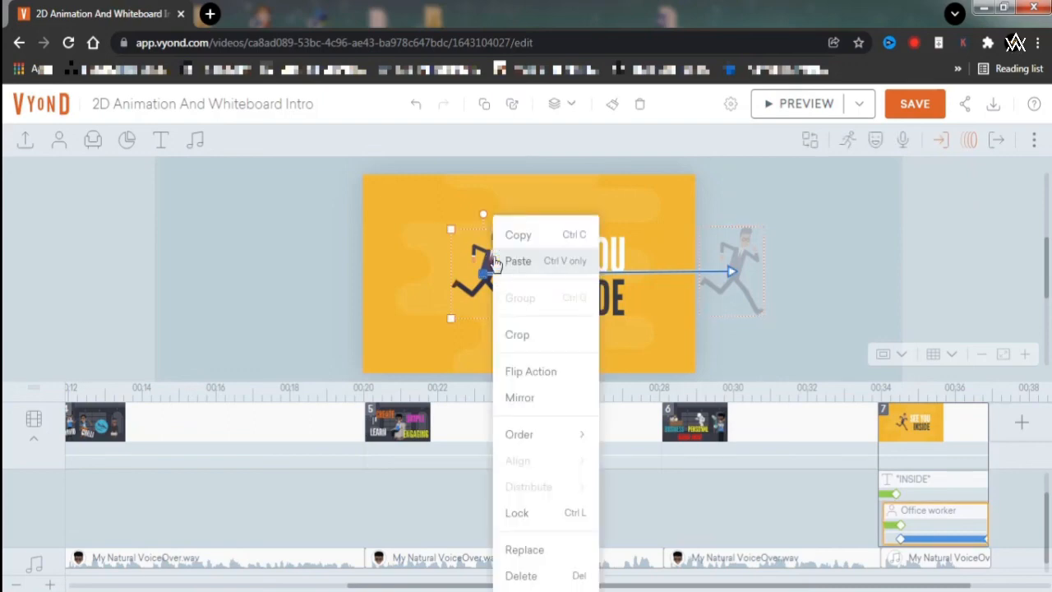
pyautogui.click(760, 179)
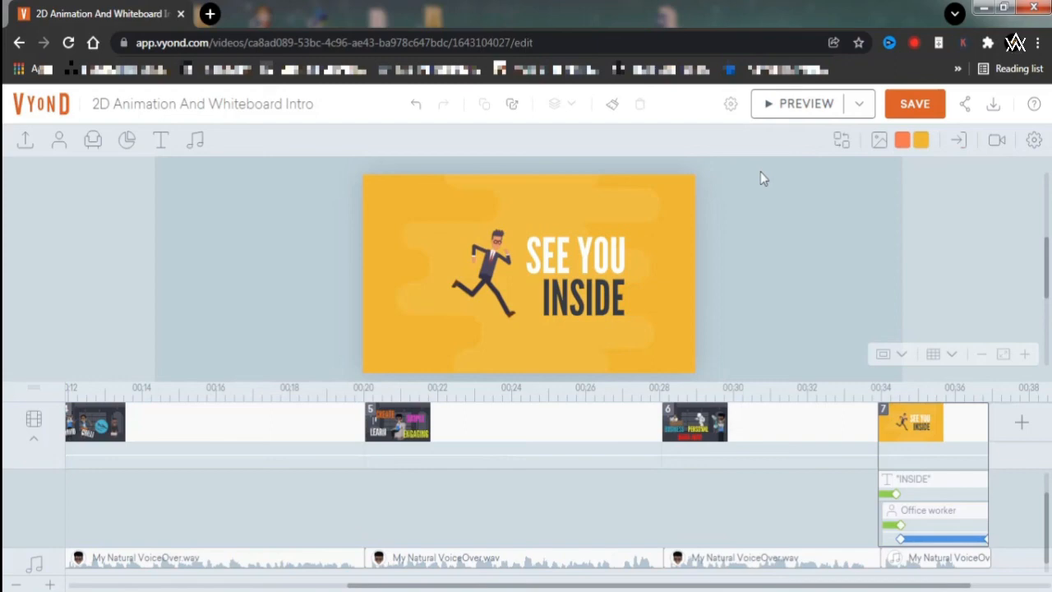
# - Preview scene 7 and lengthen it past the end of the voice-over so the running man fully leaves the frame
pyautogui.click(807, 113)
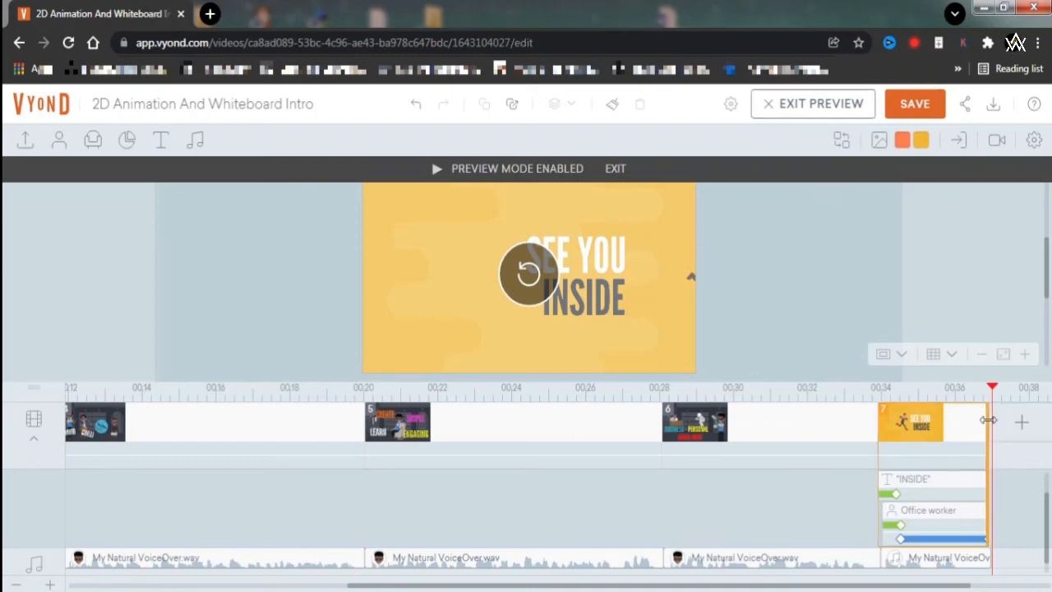
pyautogui.moveTo(988, 420)
pyautogui.moveTo(988, 420); pyautogui.dragTo(991, 418)
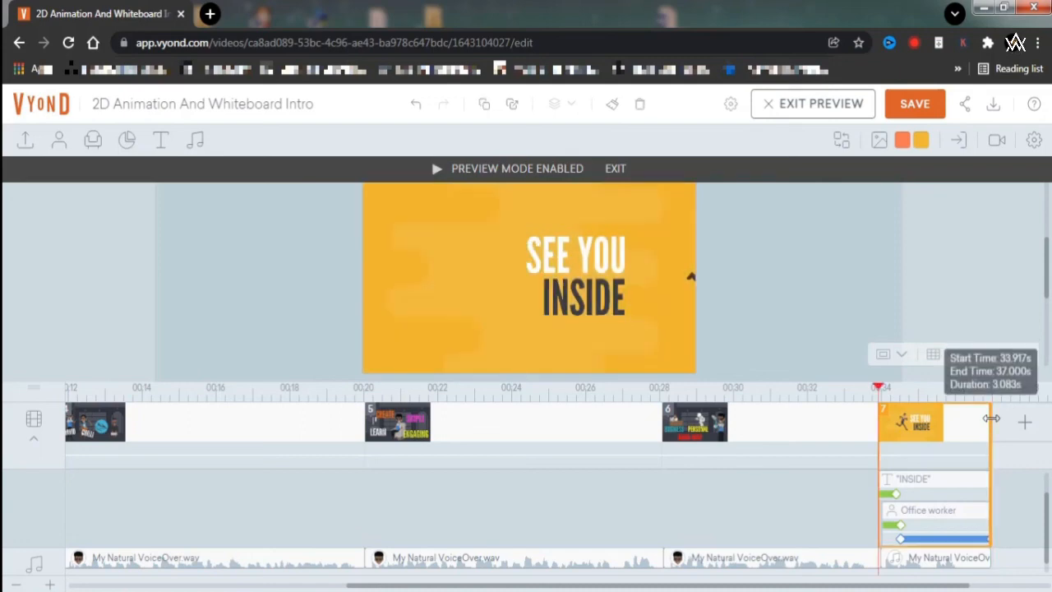
pyautogui.moveTo(991, 419); pyautogui.dragTo(1006, 417)
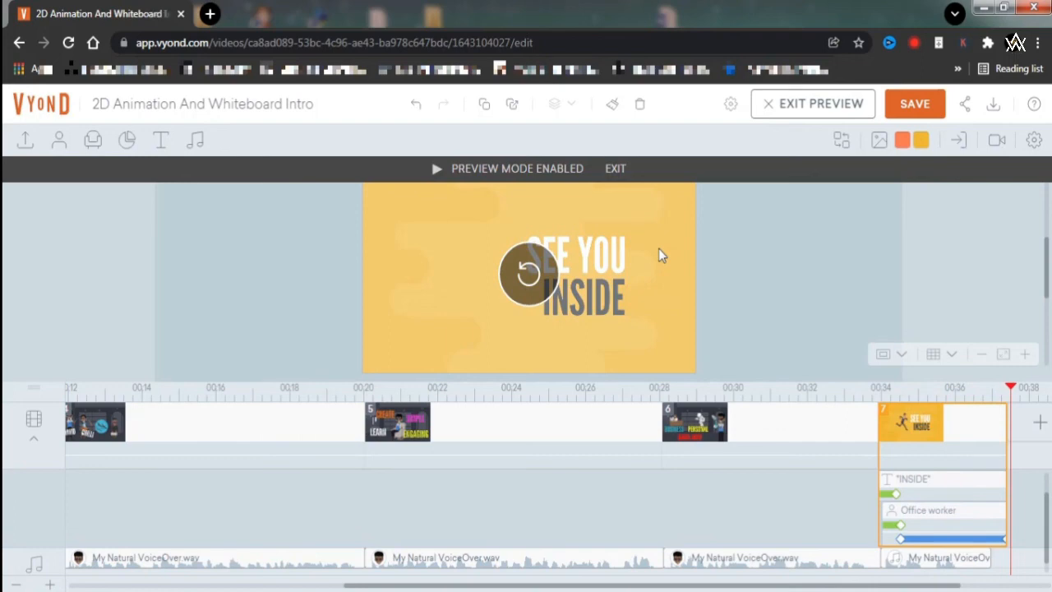
pyautogui.click(615, 169)
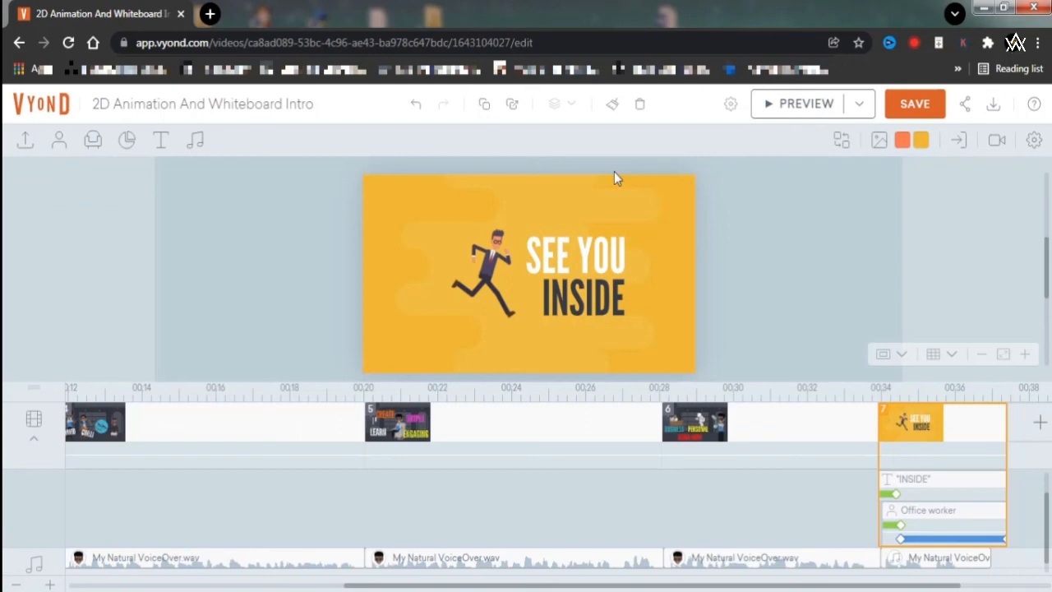
# - Search the sound effects for "running", audition FX - Footsteps - On Multiple Dirt, and add it to scene 7
pyautogui.click(492, 271)
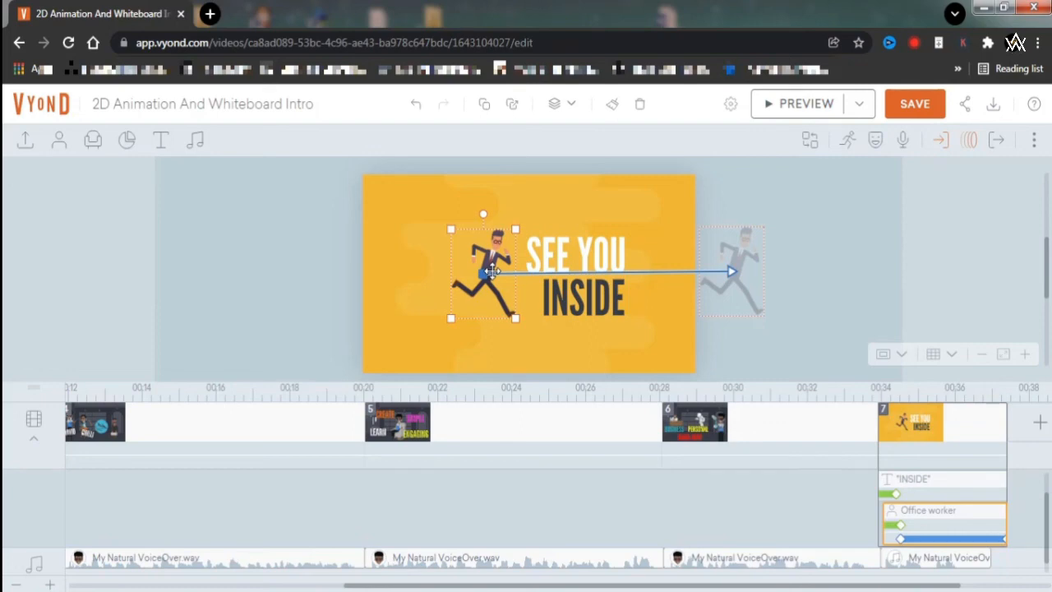
pyautogui.click(197, 145)
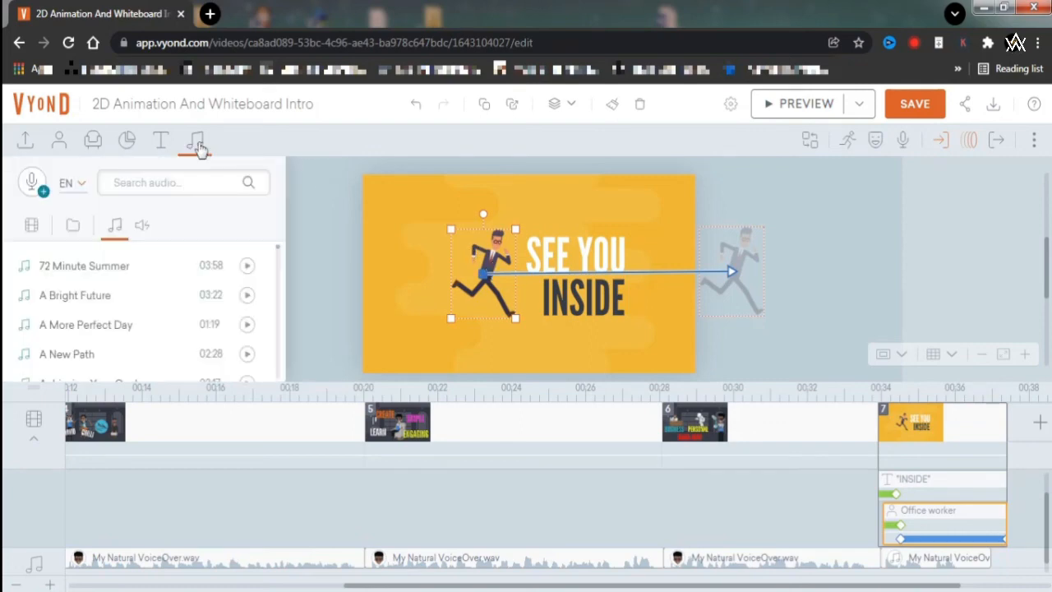
pyautogui.click(169, 184)
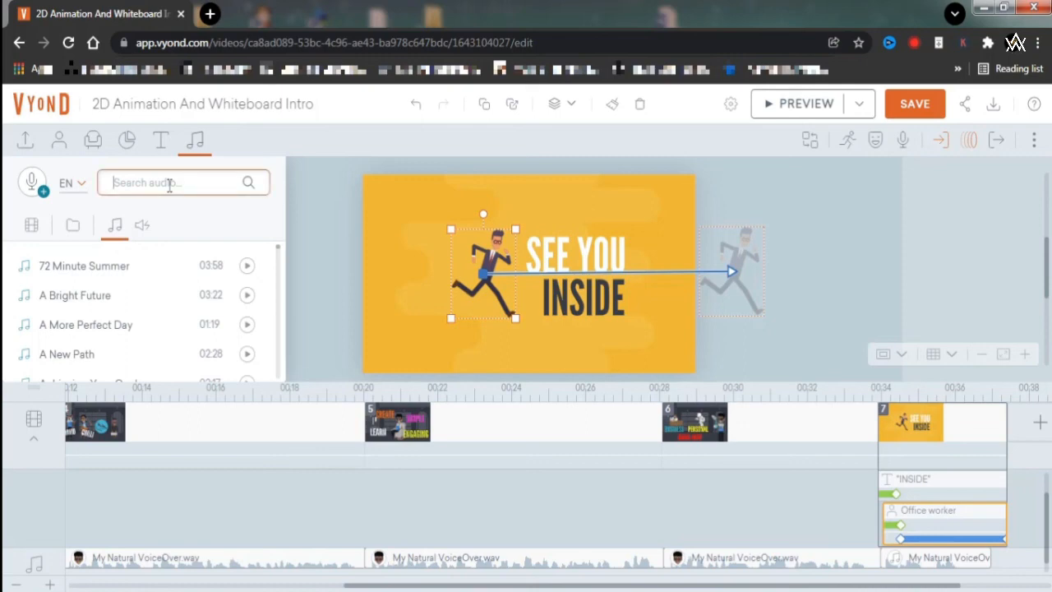
pyautogui.write('RU')
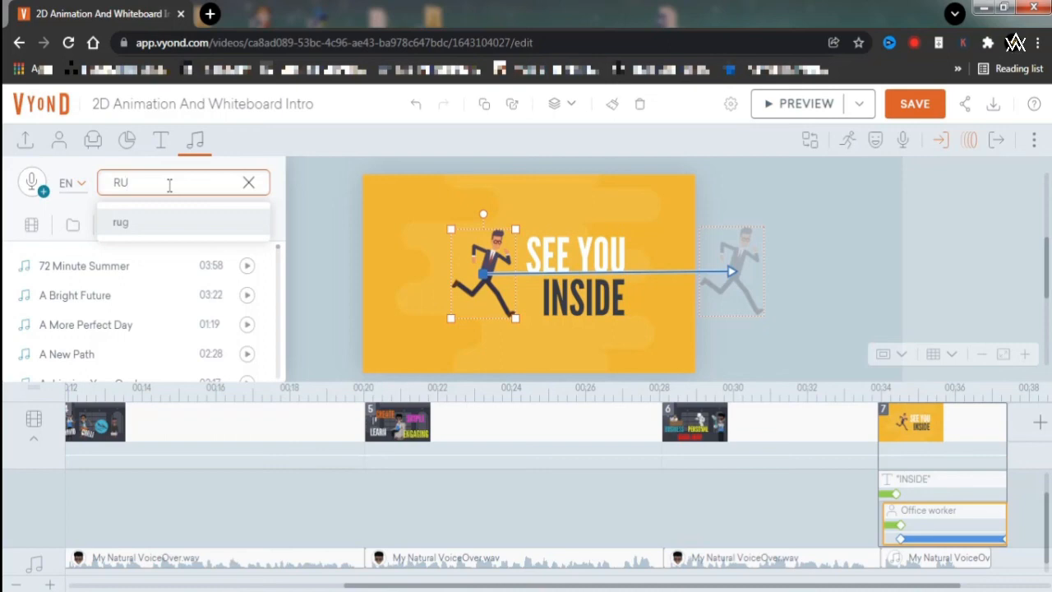
pyautogui.write('N')
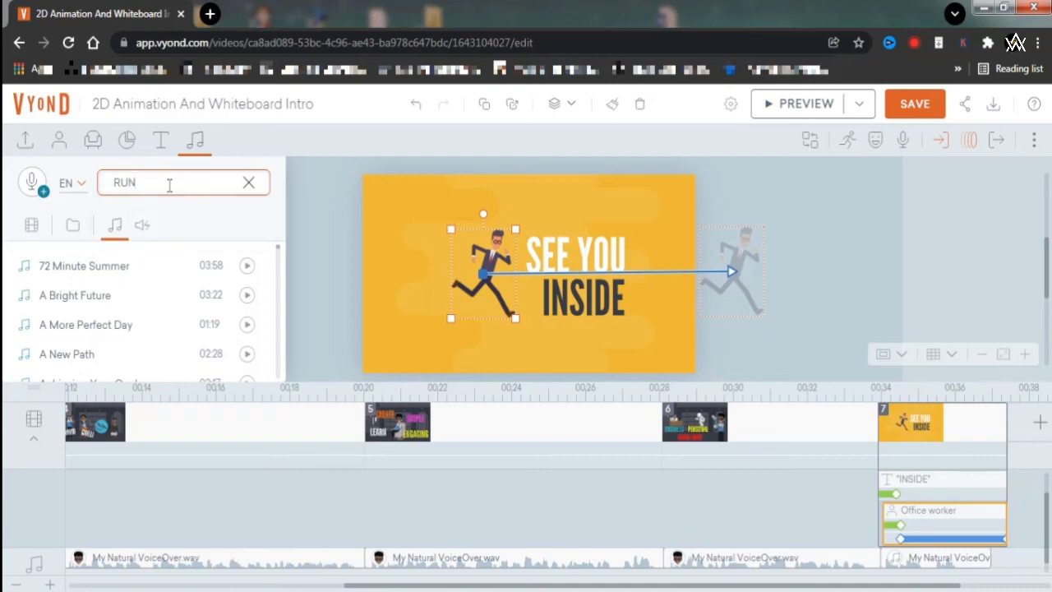
pyautogui.click(141, 232)
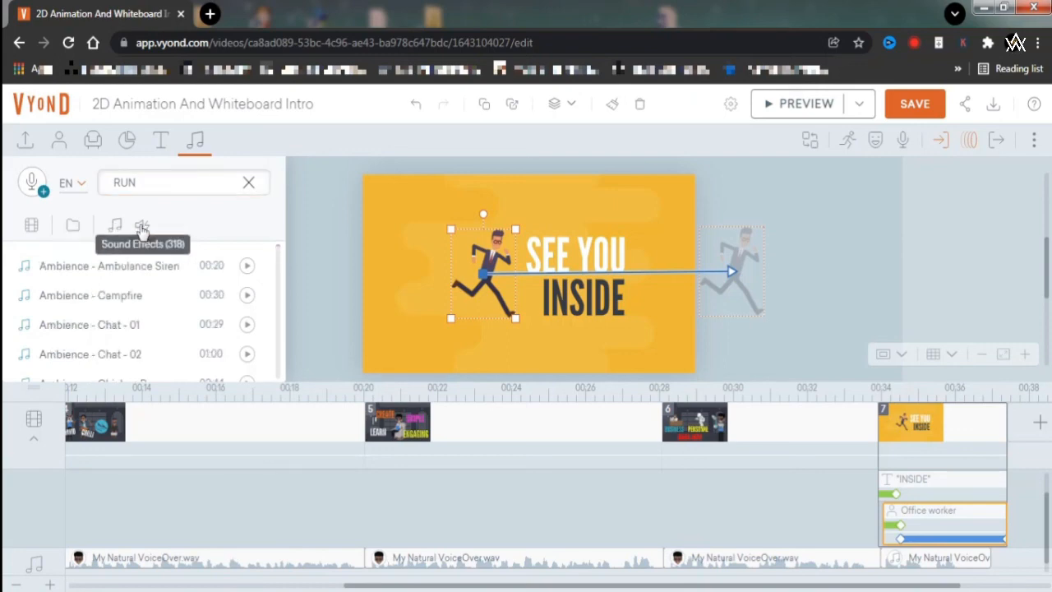
pyautogui.doubleClick(144, 183)
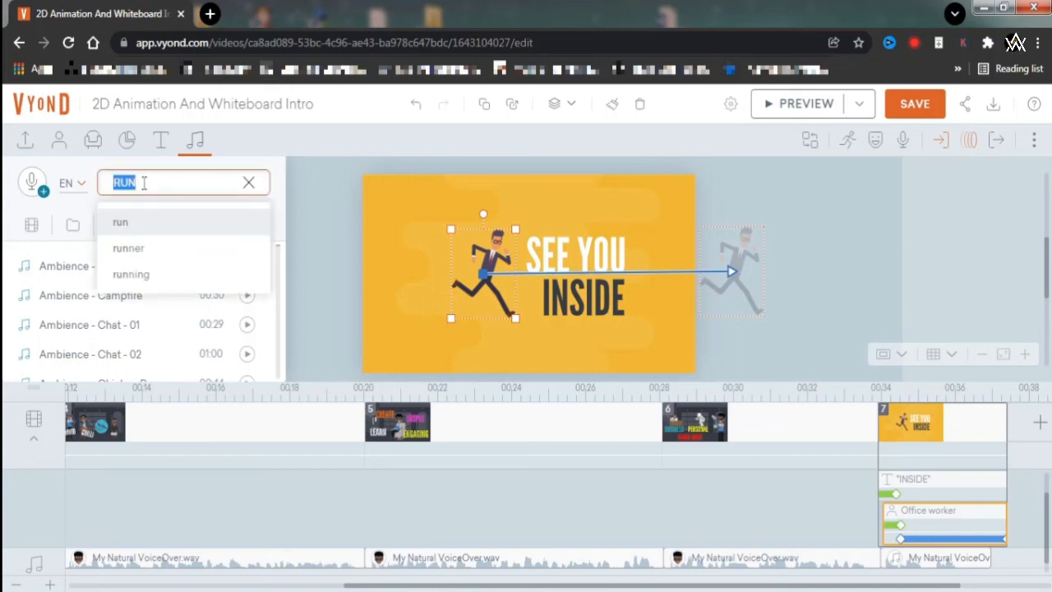
pyautogui.click(141, 275)
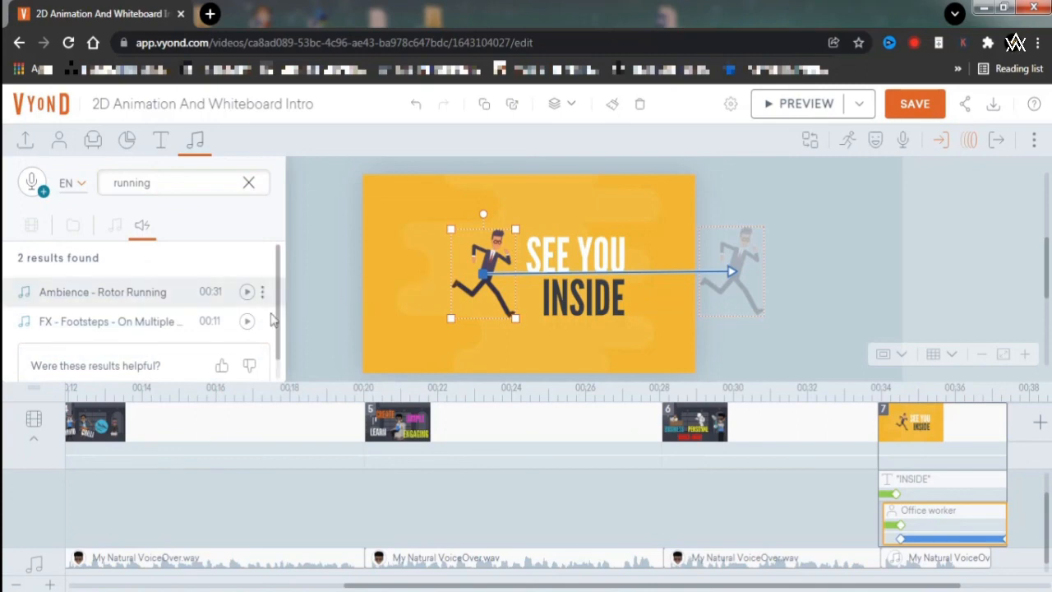
pyautogui.click(248, 323)
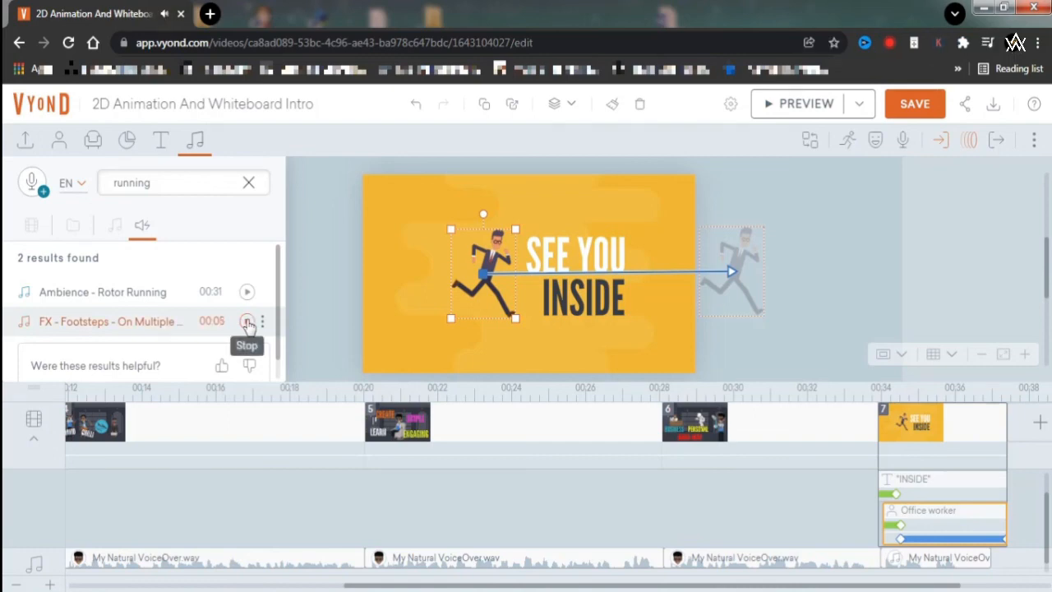
pyautogui.click(133, 325)
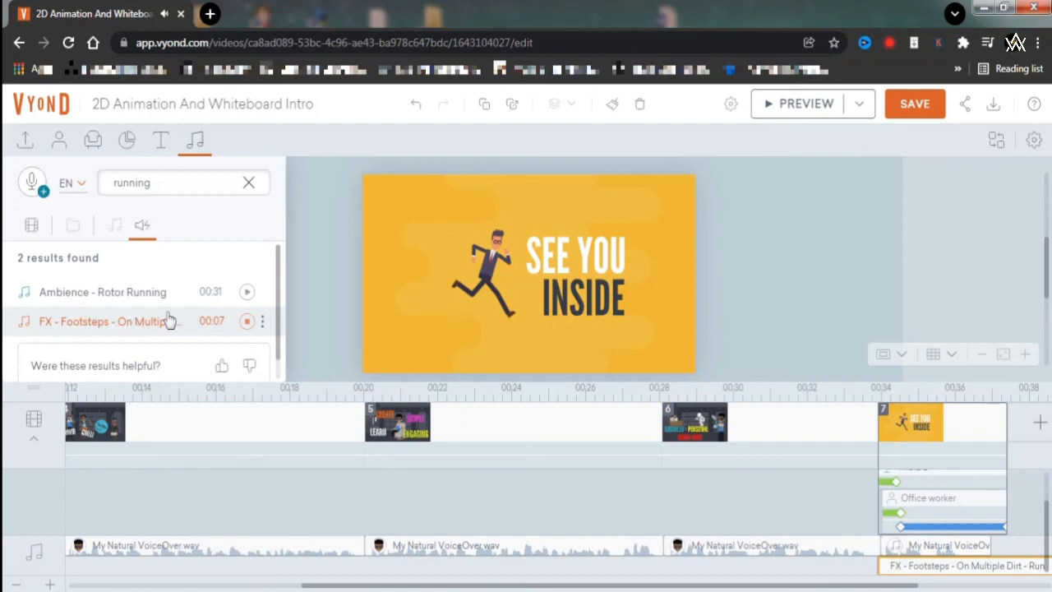
# - Stop the sound audition and trim the start of the footsteps effect to just after the beginning of scene 7
pyautogui.click(247, 322)
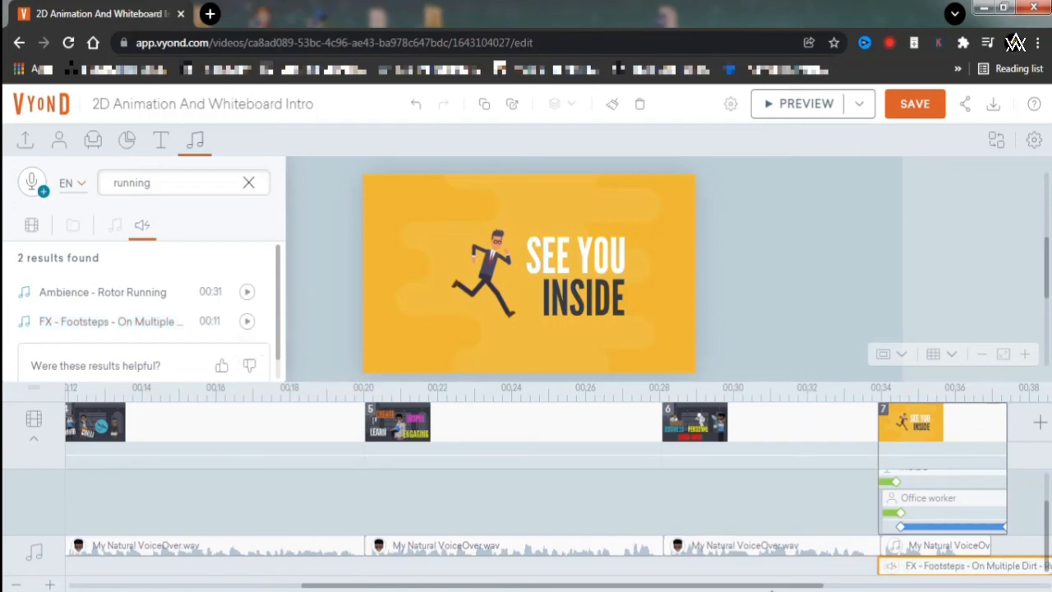
pyautogui.moveTo(781, 586); pyautogui.dragTo(886, 580)
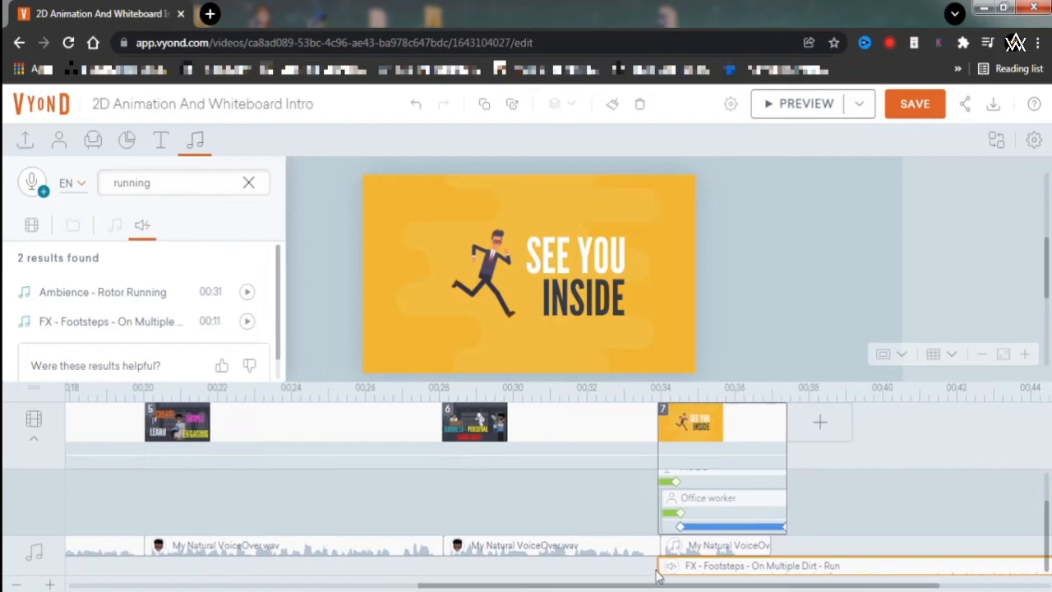
pyautogui.moveTo(658, 565); pyautogui.dragTo(662, 565)
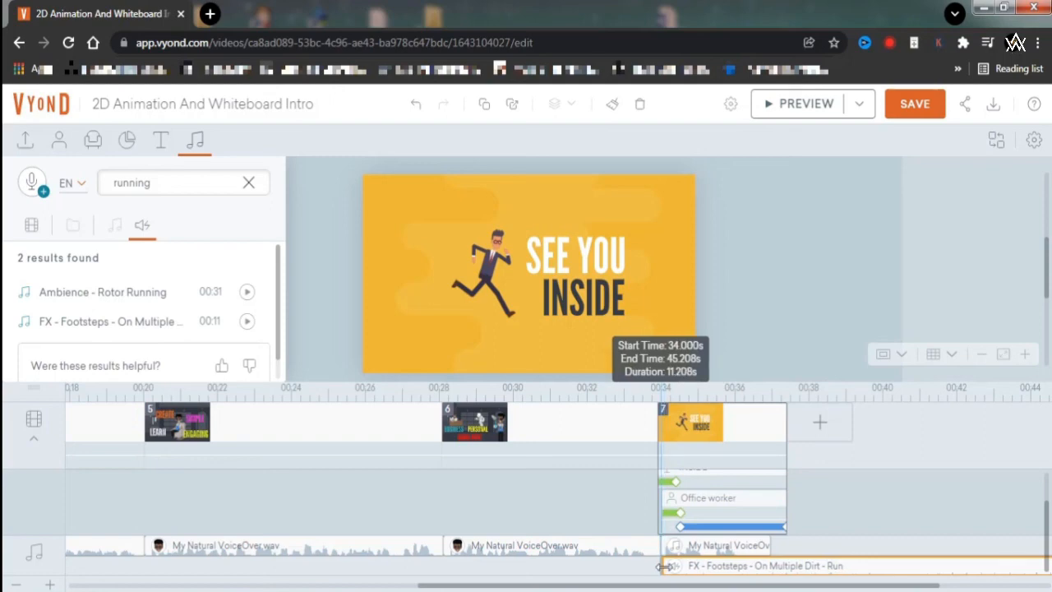
pyautogui.moveTo(756, 583); pyautogui.dragTo(757, 582)
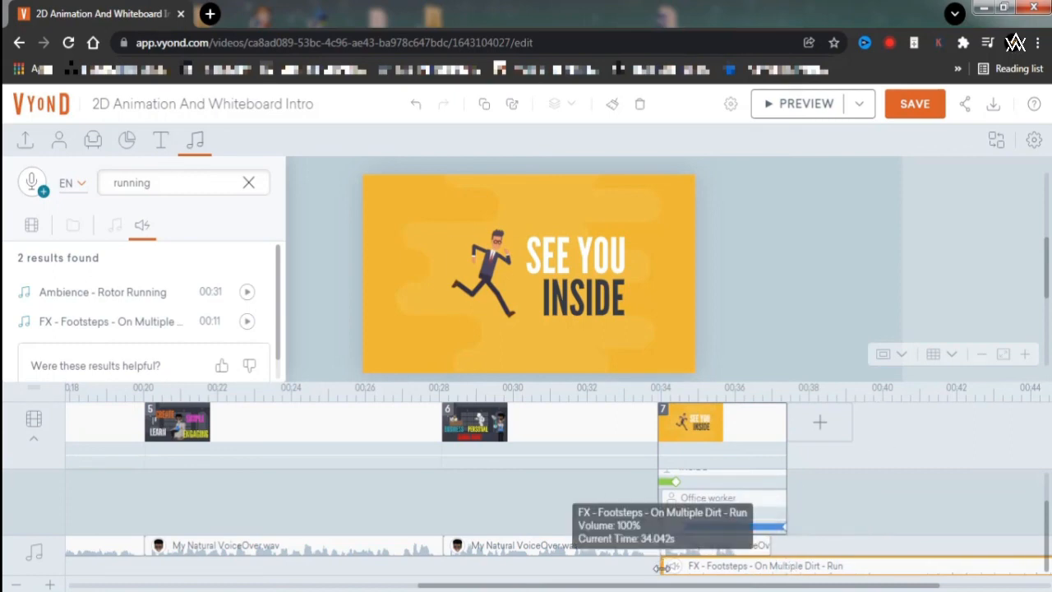
pyautogui.moveTo(662, 567); pyautogui.dragTo(674, 564)
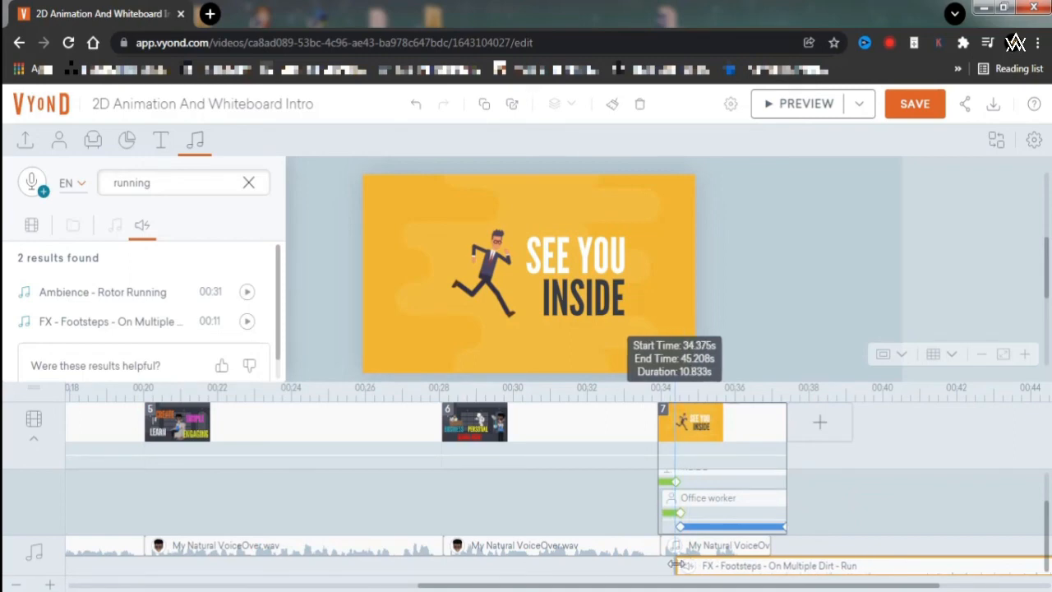
pyautogui.moveTo(675, 564); pyautogui.dragTo(662, 563)
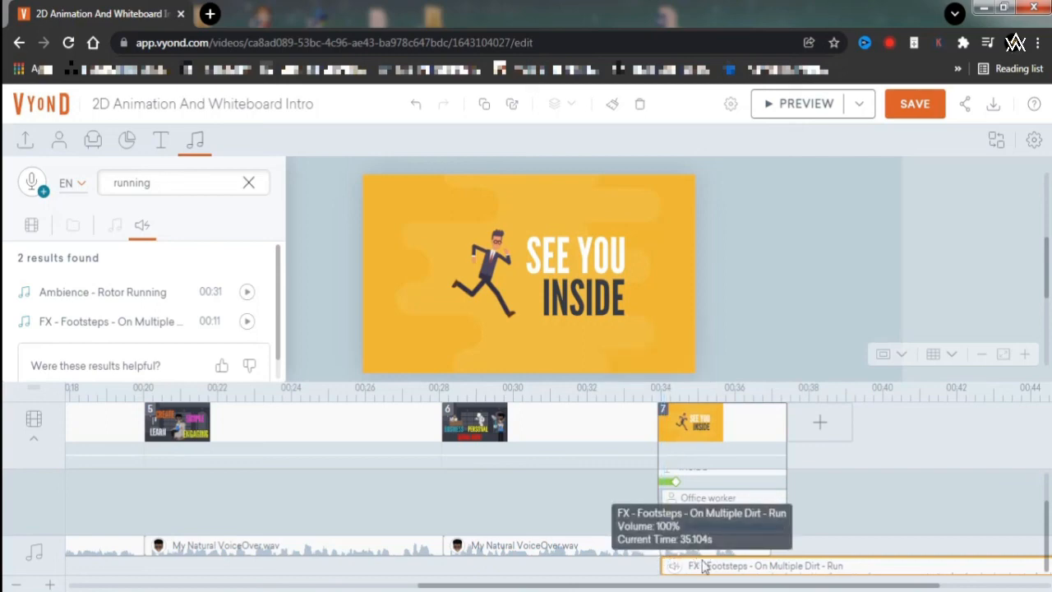
pyautogui.moveTo(662, 564); pyautogui.dragTo(665, 564)
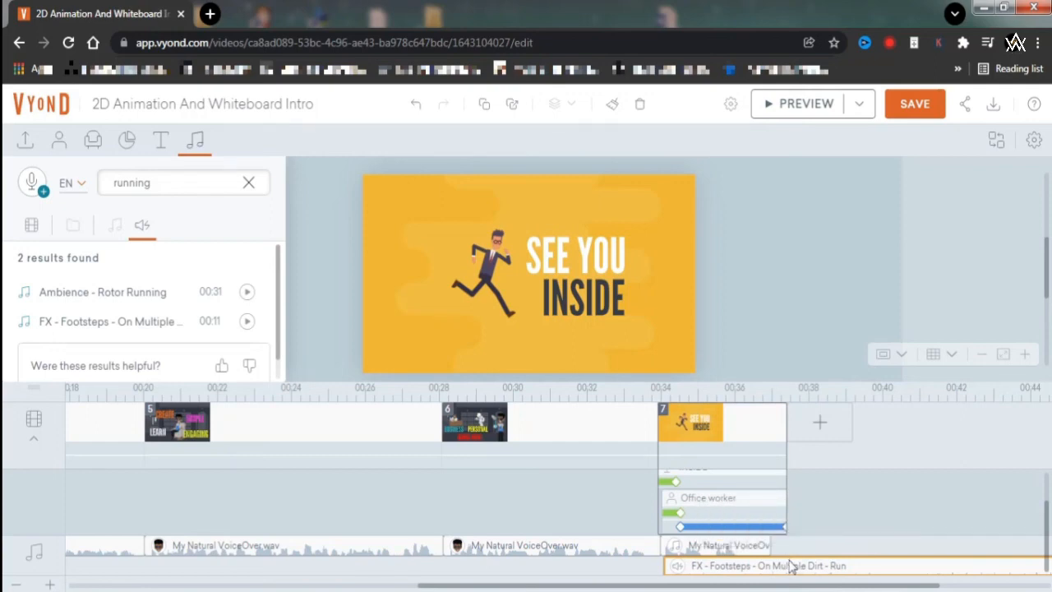
# - Split the footsteps sound effect at the end of scene 7 and delete the part that runs past it
pyautogui.rightClick(790, 567)
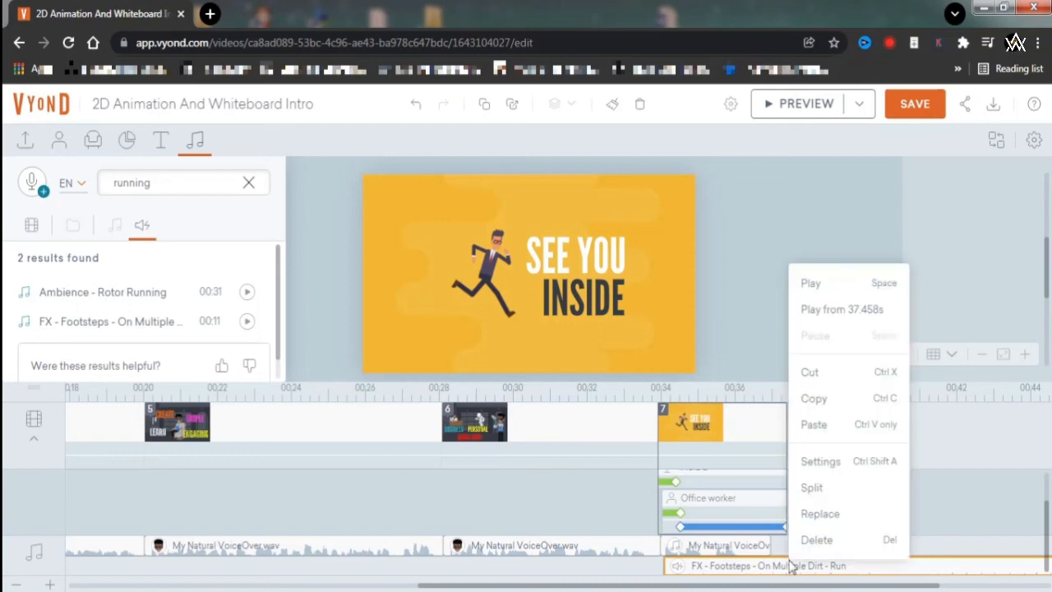
pyautogui.click(806, 498)
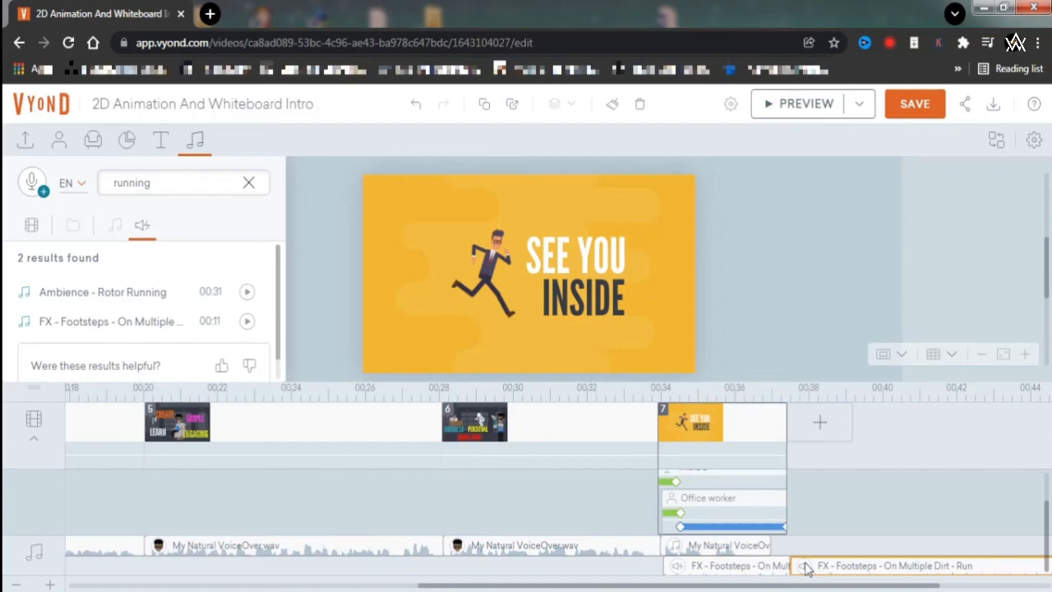
pyautogui.press('Delete')
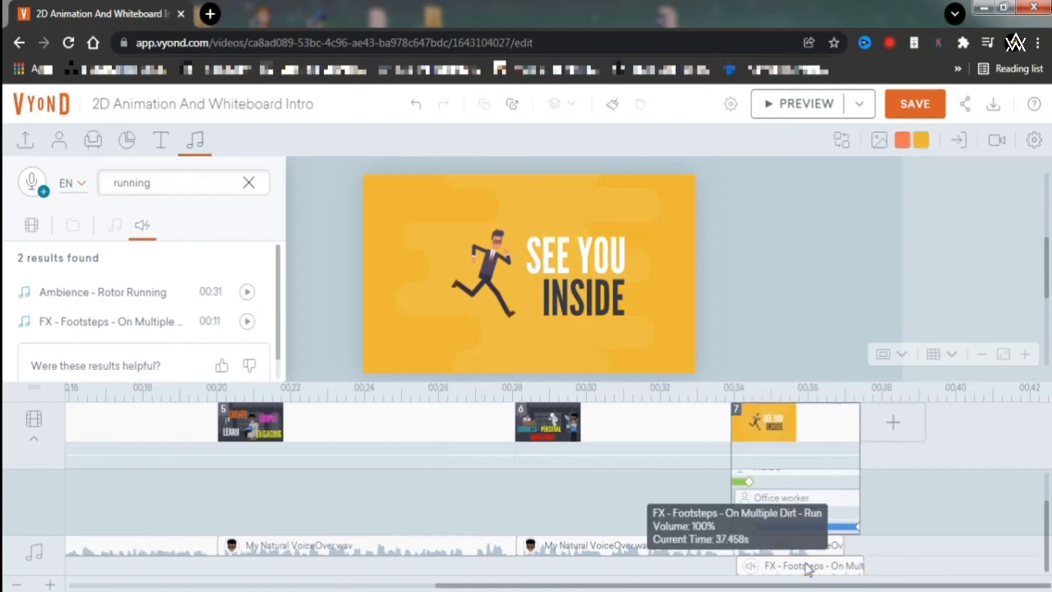
# - Preview scene 7 and trim the start of the footsteps sound effect to 34.625 s to match the man's run
pyautogui.click(795, 107)
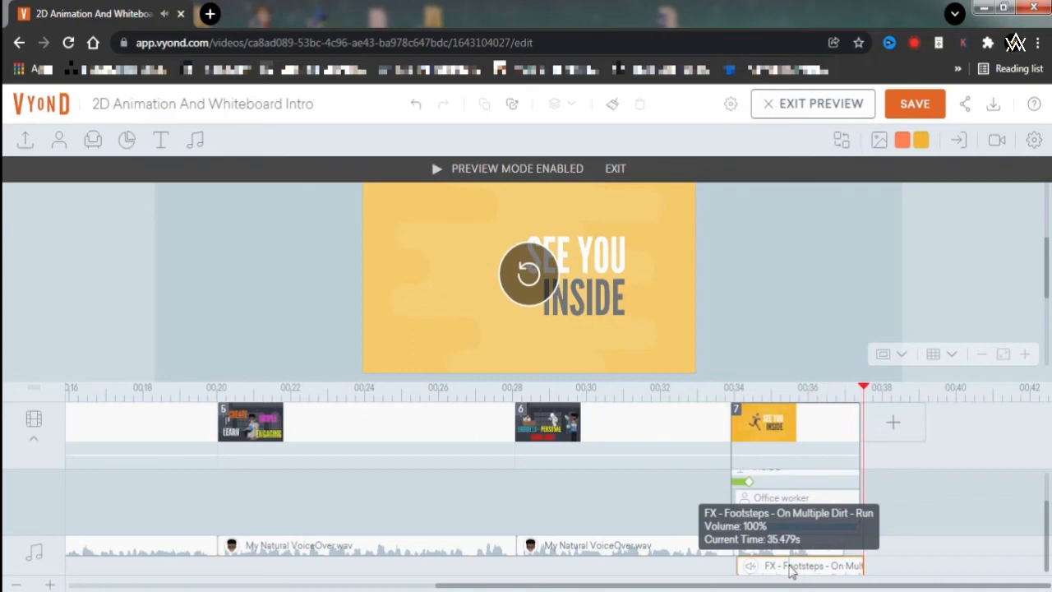
pyautogui.click(614, 169)
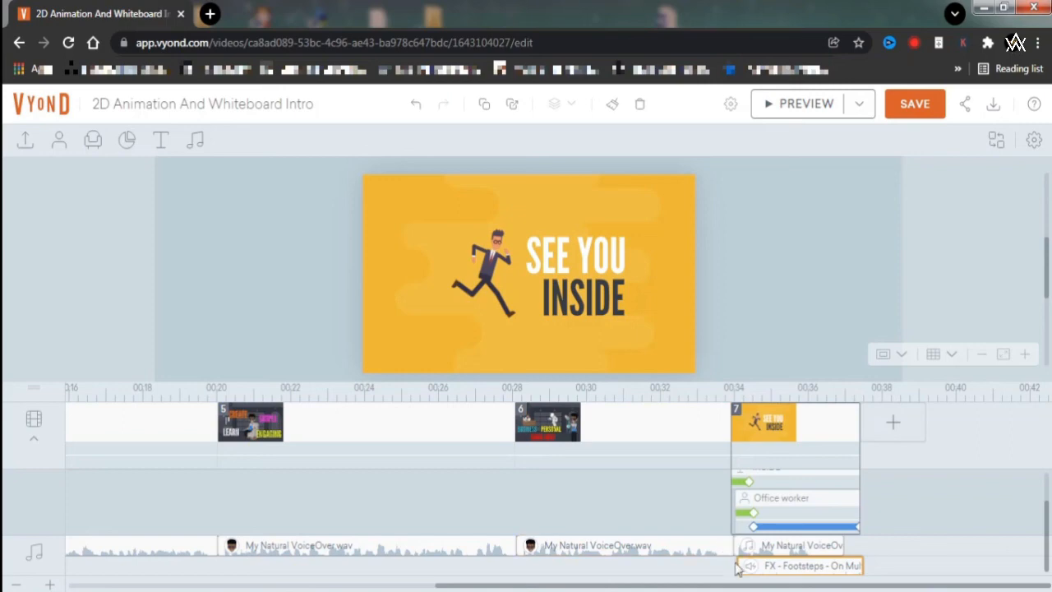
pyautogui.moveTo(734, 565); pyautogui.dragTo(749, 564)
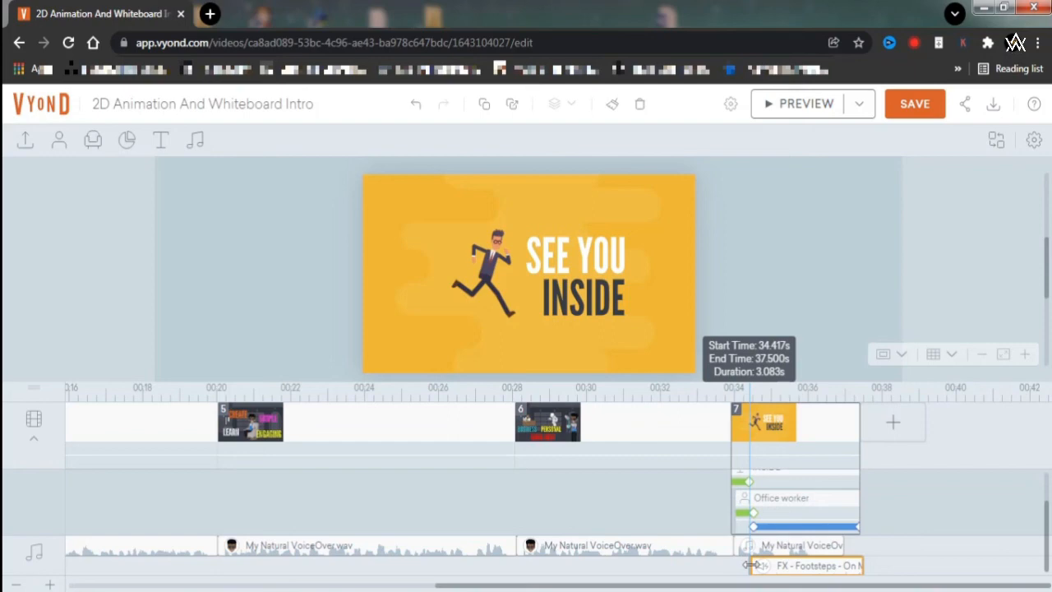
pyautogui.click(803, 108)
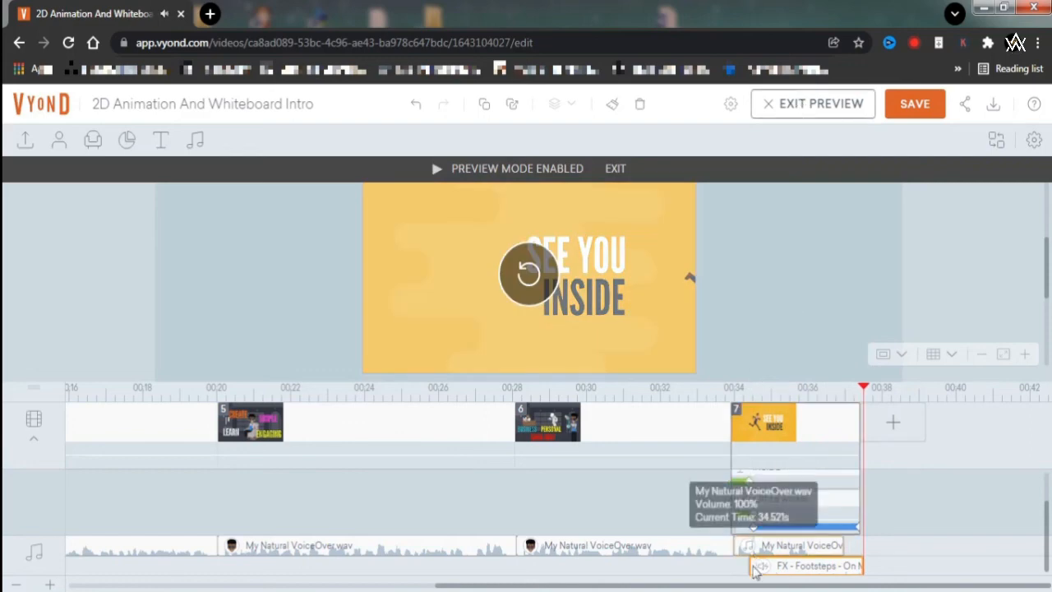
pyautogui.moveTo(750, 565); pyautogui.dragTo(758, 565)
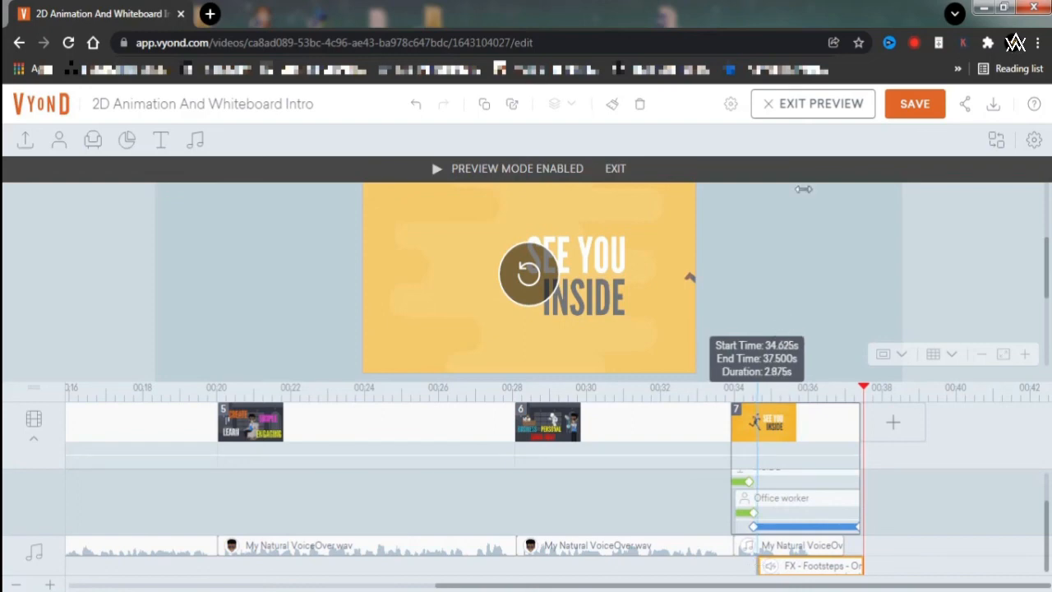
# - Preview scene 7 again to check the footsteps timing, and preview the whole video from the start
pyautogui.click(811, 431)
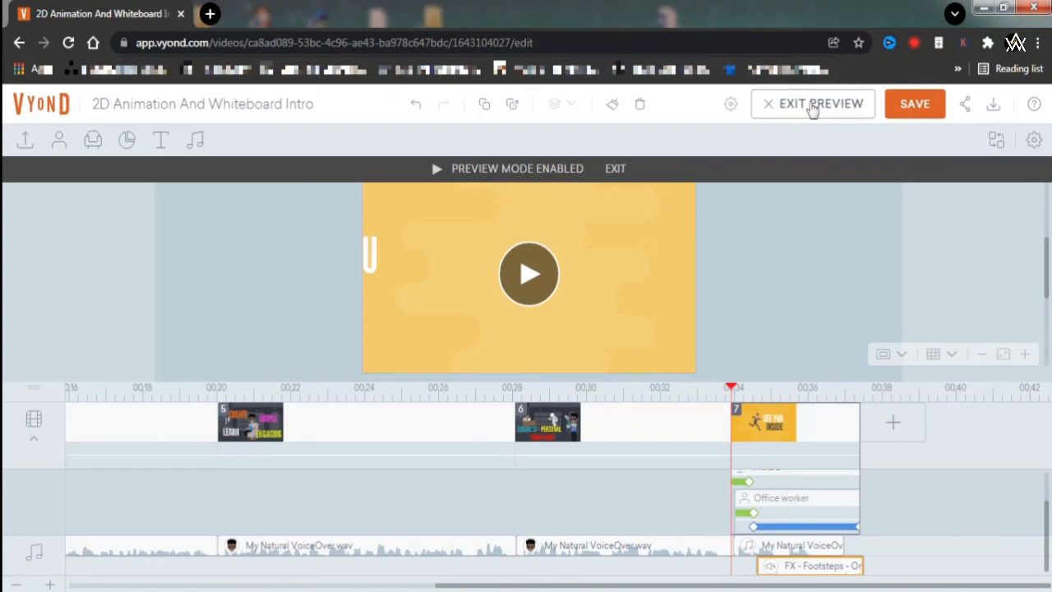
pyautogui.click(534, 276)
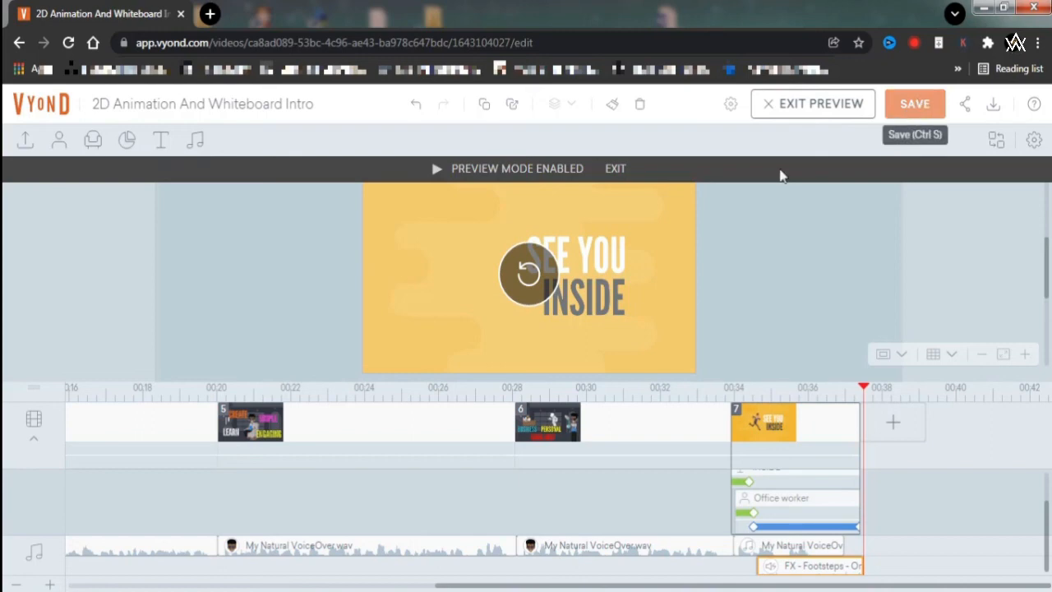
pyautogui.click(618, 169)
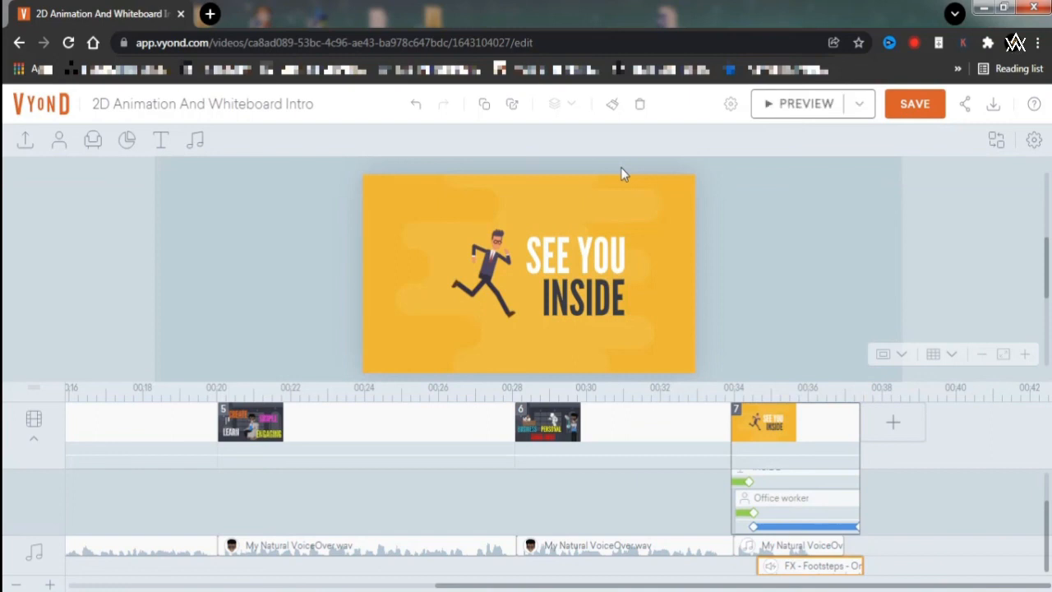
pyautogui.click(860, 103)
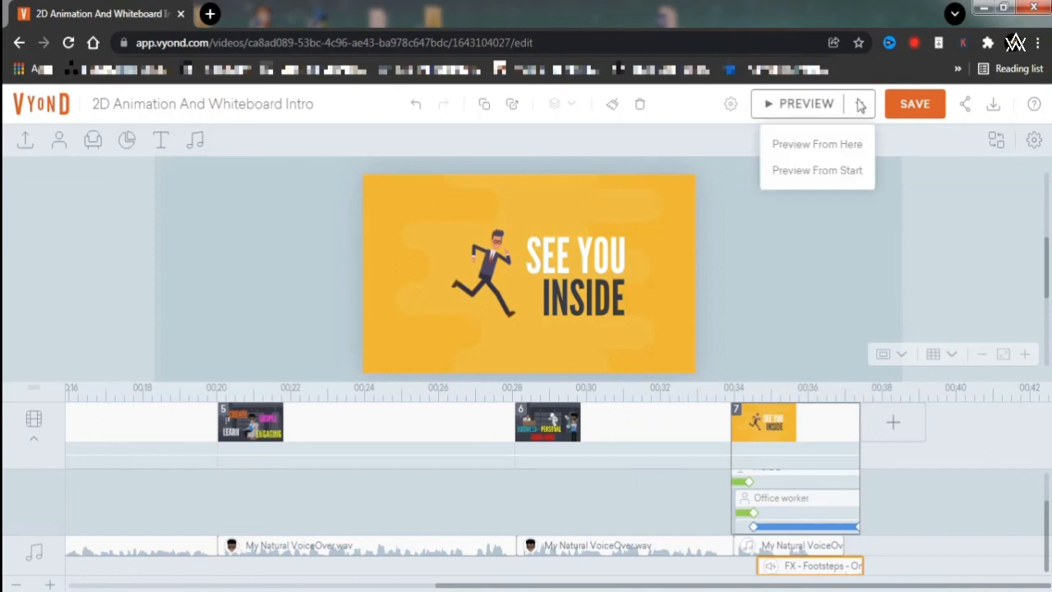
pyautogui.click(822, 171)
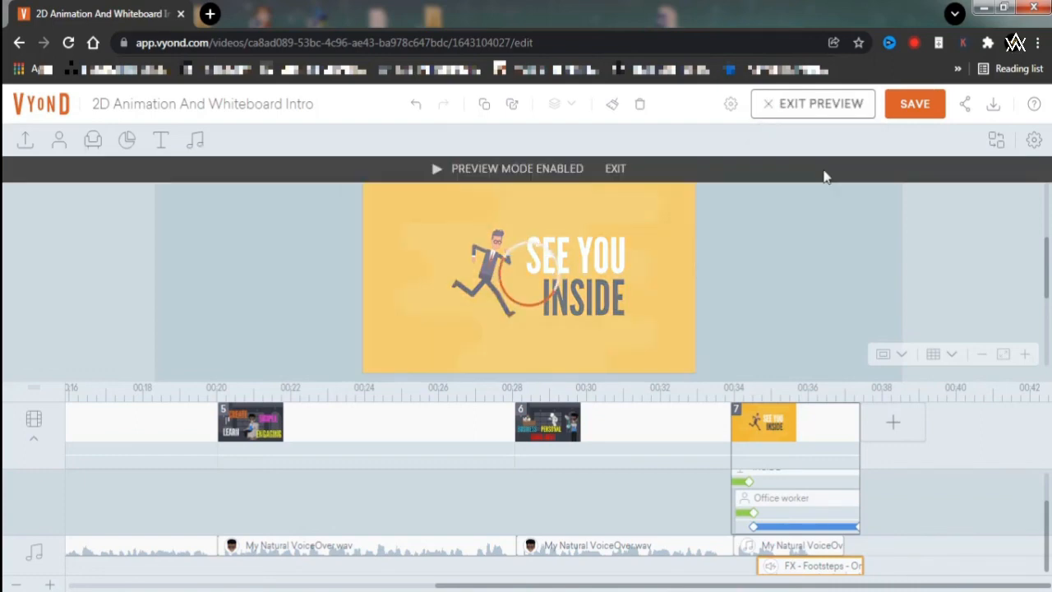